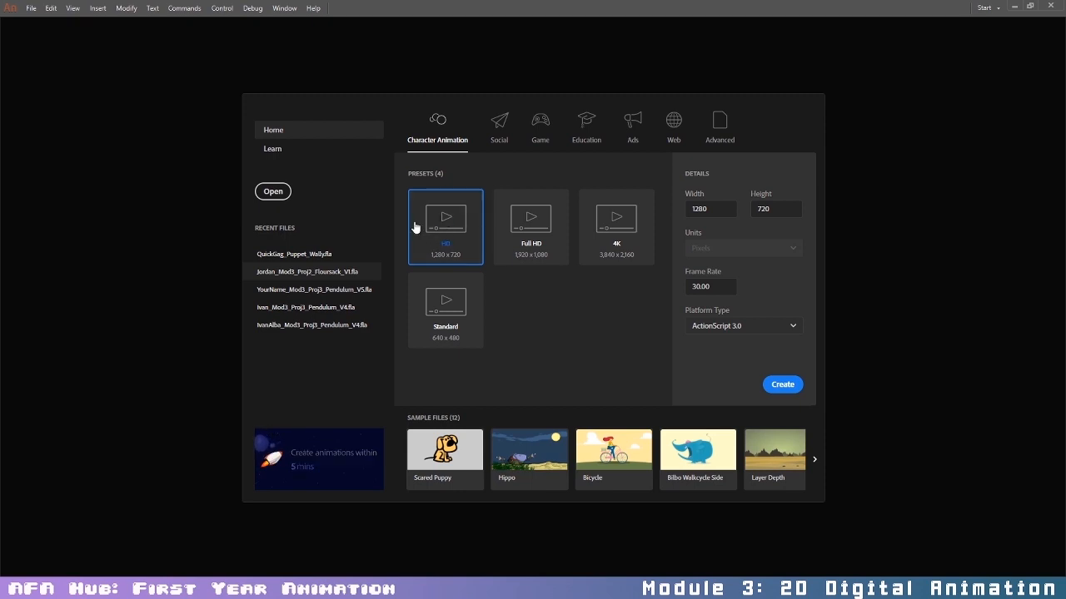
# Step: Create a new HD 1280 x 720 ActionScript 3.0 document with a frame rate of 24 fps
pyautogui.click(713, 288)
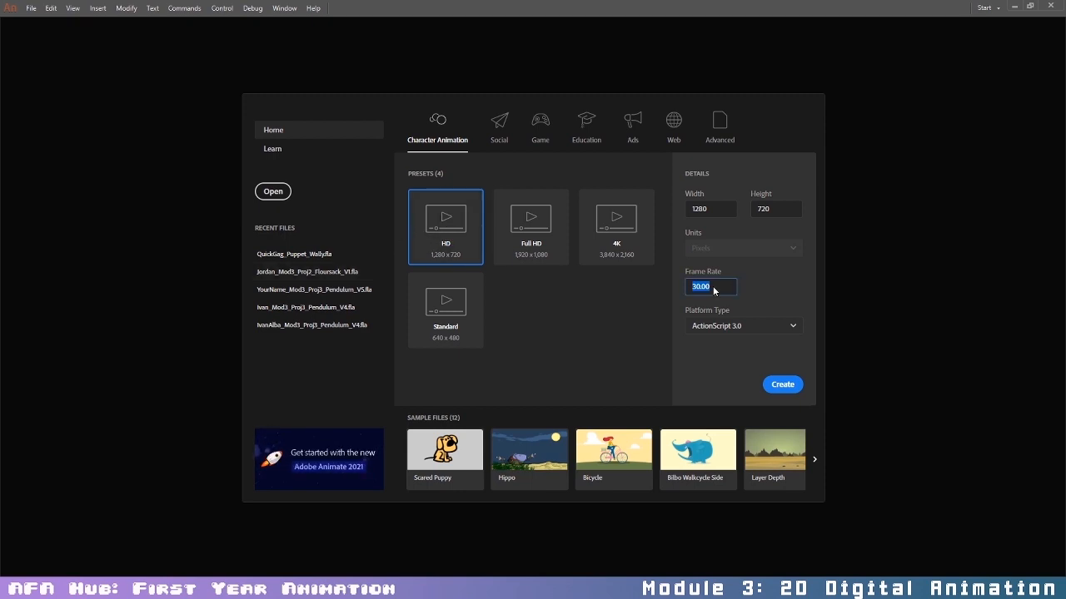
pyautogui.write('24')
pyautogui.press('Return')
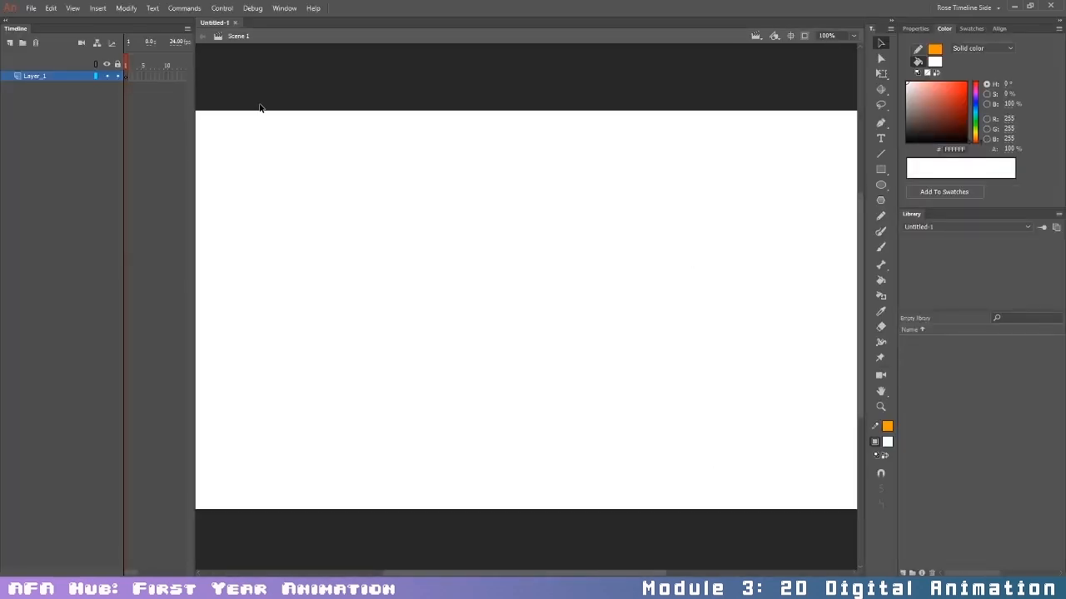
# Step: Switch to the custom Timeline Top workspace, centre the stage in the view and make the timeline area taller
pyautogui.click(968, 8)
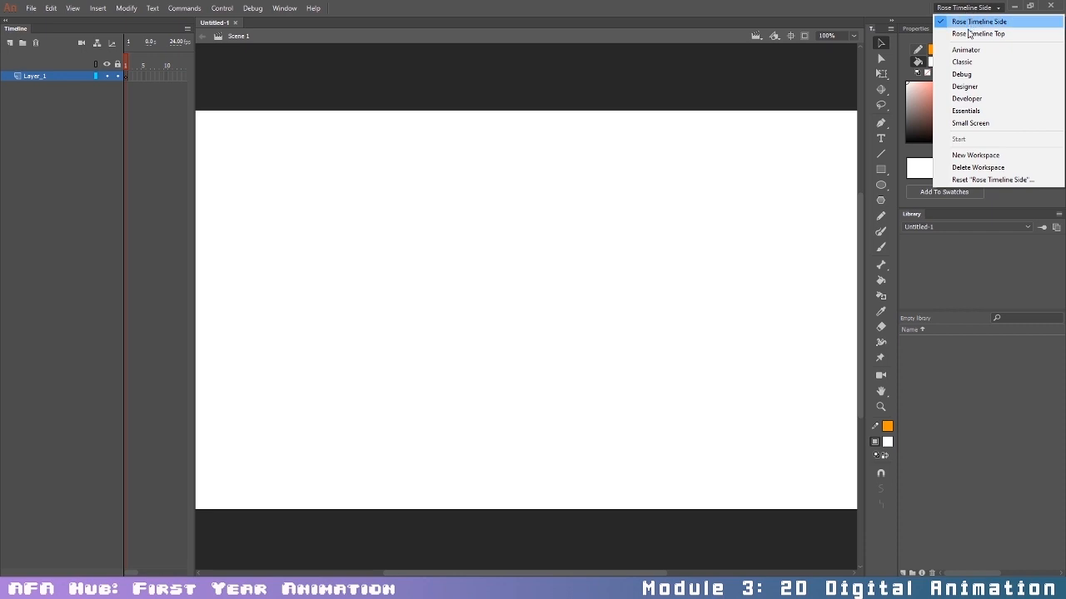
pyautogui.click(969, 35)
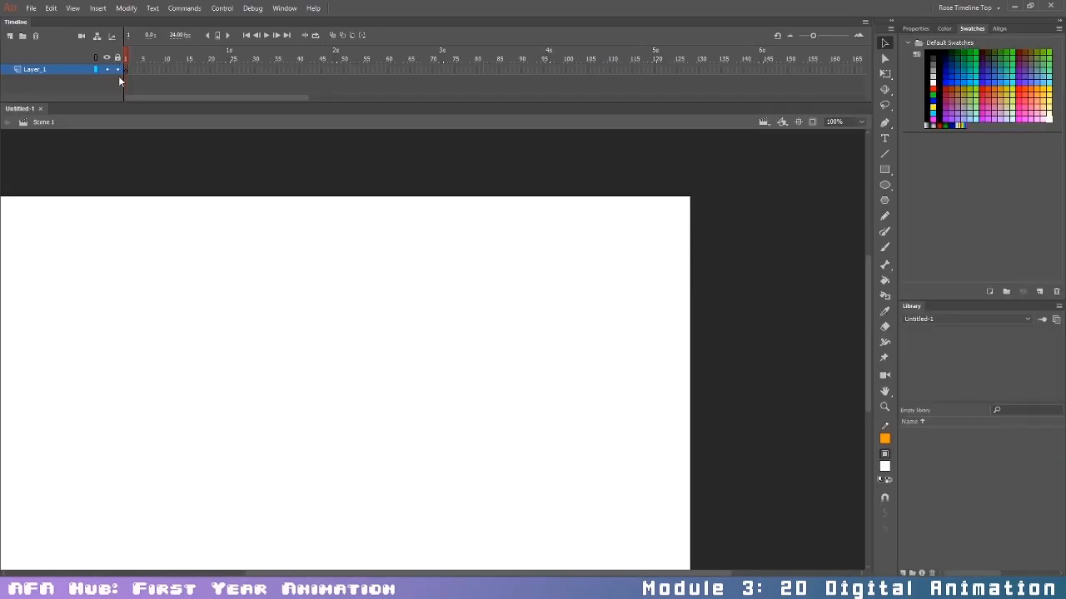
pyautogui.click(802, 124)
pyautogui.click(637, 99)
pyautogui.moveTo(640, 102); pyautogui.dragTo(640, 124)
pyautogui.click(800, 143)
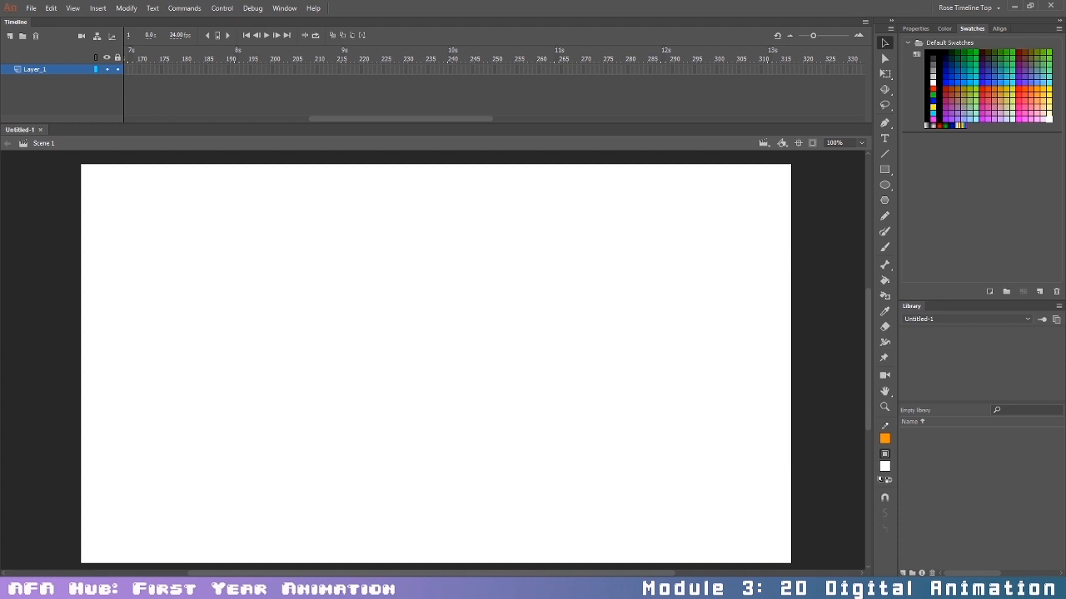
# Step: Save the document to the Desktop as an Animate Document named YourName_Mod3_Proj4_WATP_V1
pyautogui.click(31, 8)
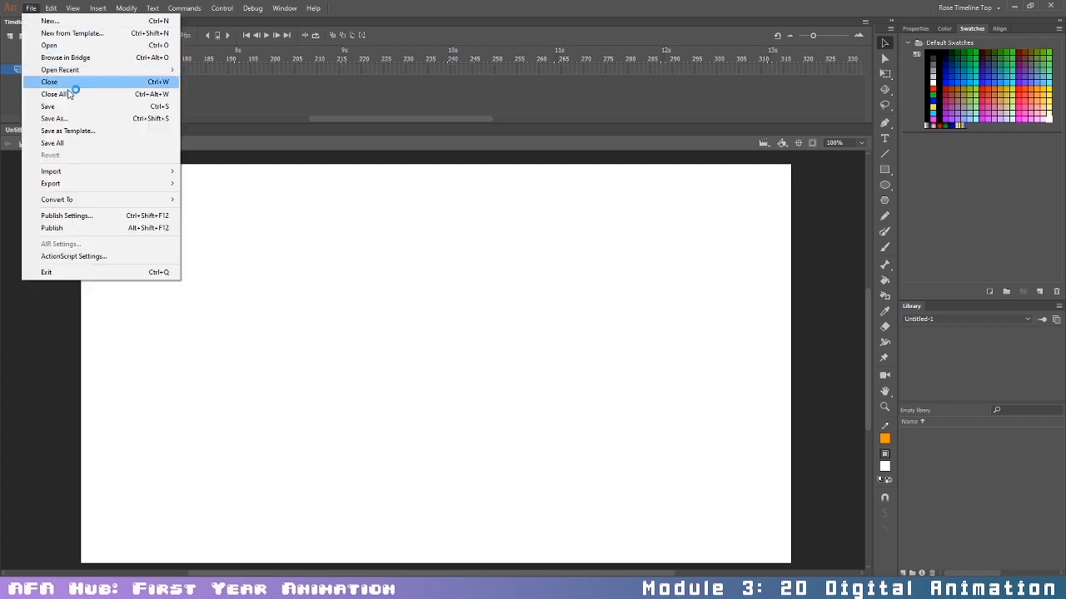
pyautogui.click(60, 118)
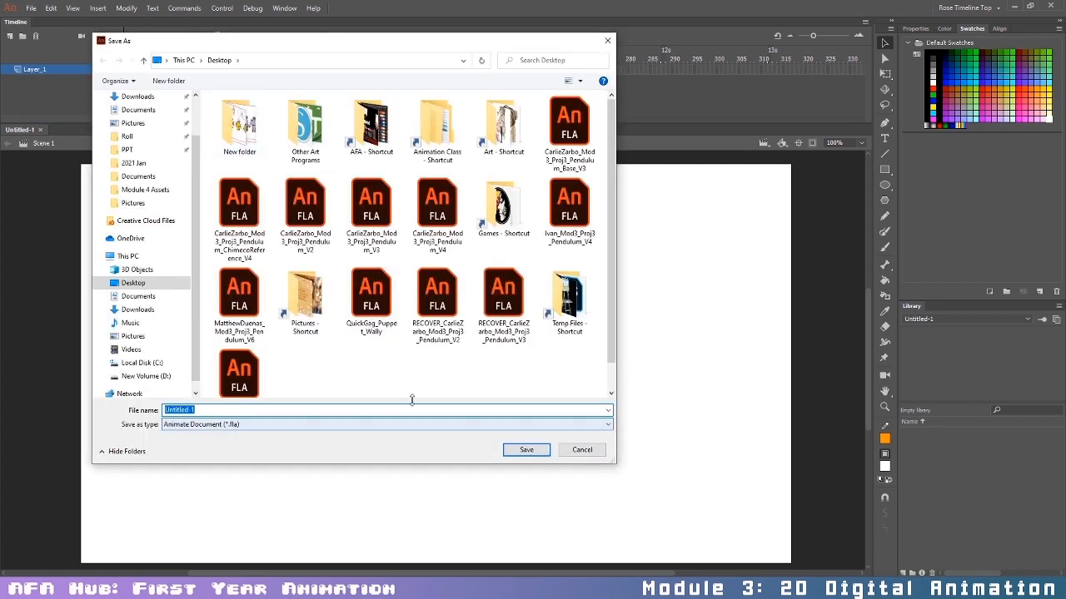
pyautogui.click(406, 408)
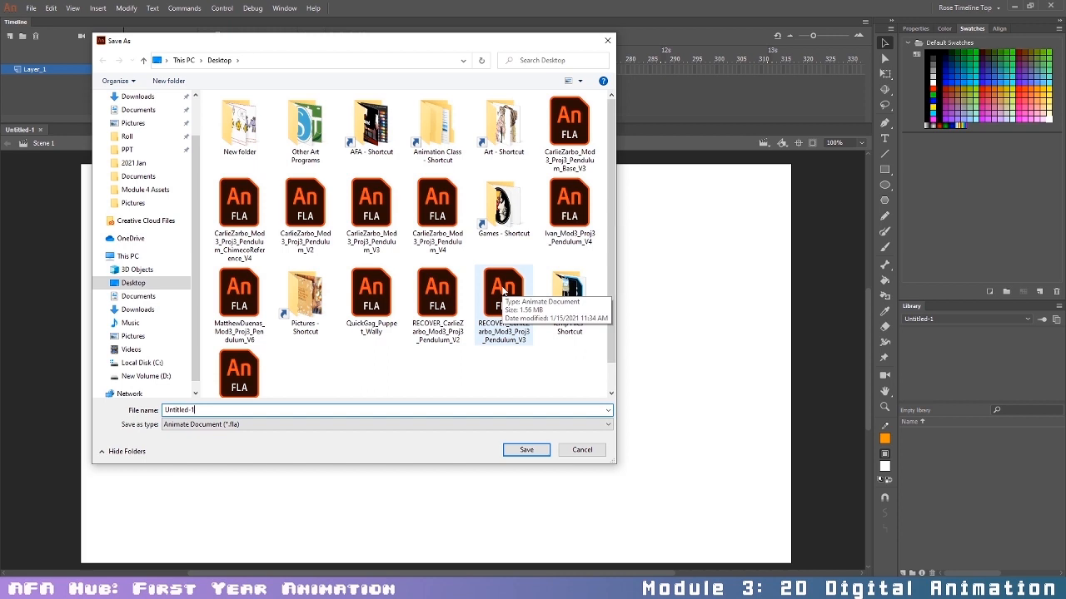
pyautogui.moveTo(228, 410); pyautogui.dragTo(13, 406)
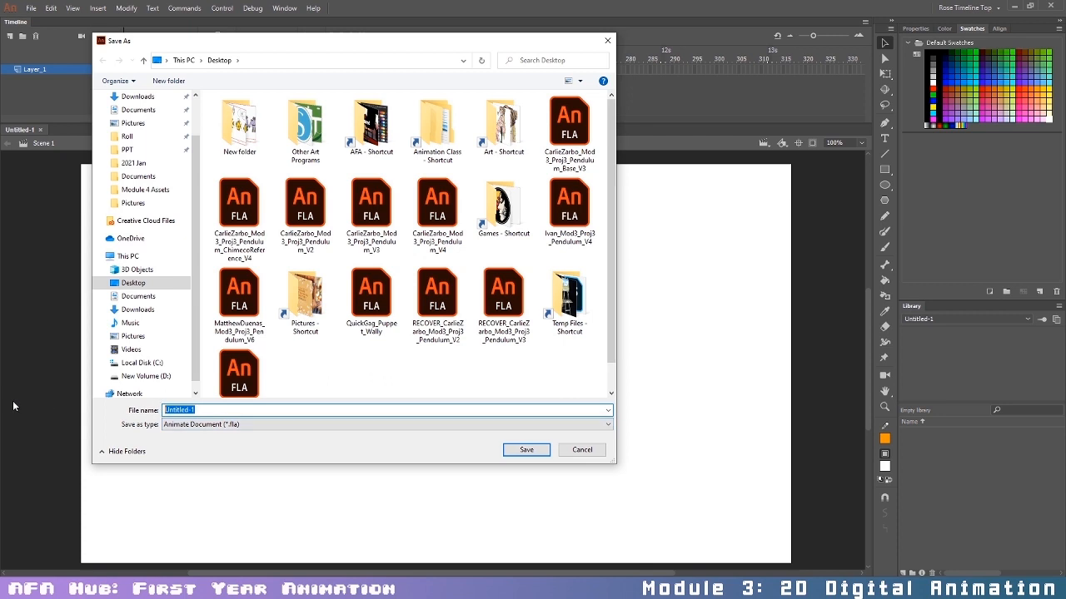
pyautogui.write('YourNam')
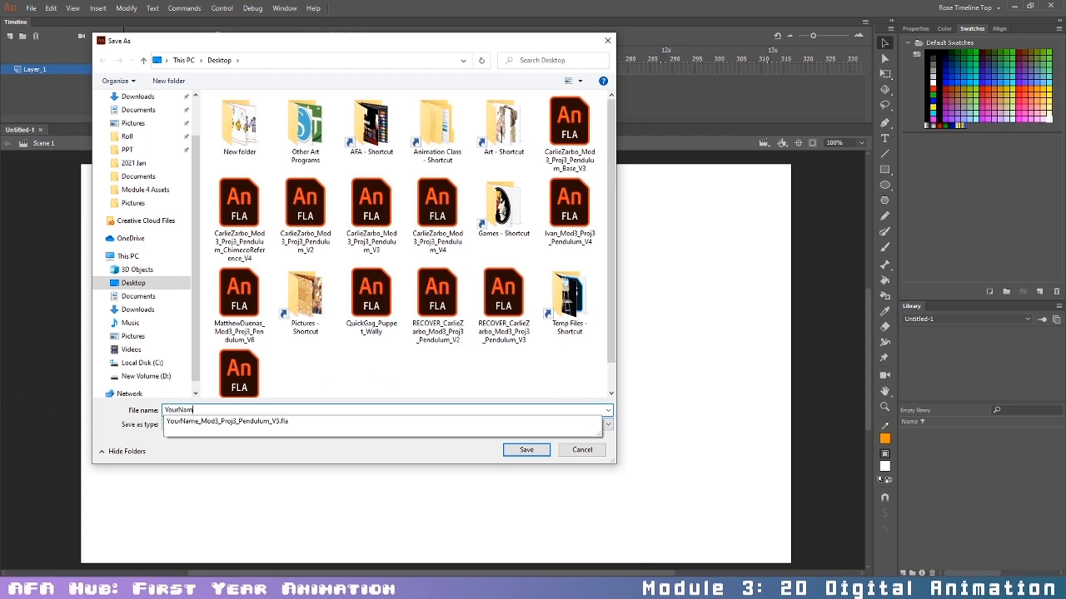
pyautogui.write('e_Mod')
pyautogui.write('3_Proj4_')
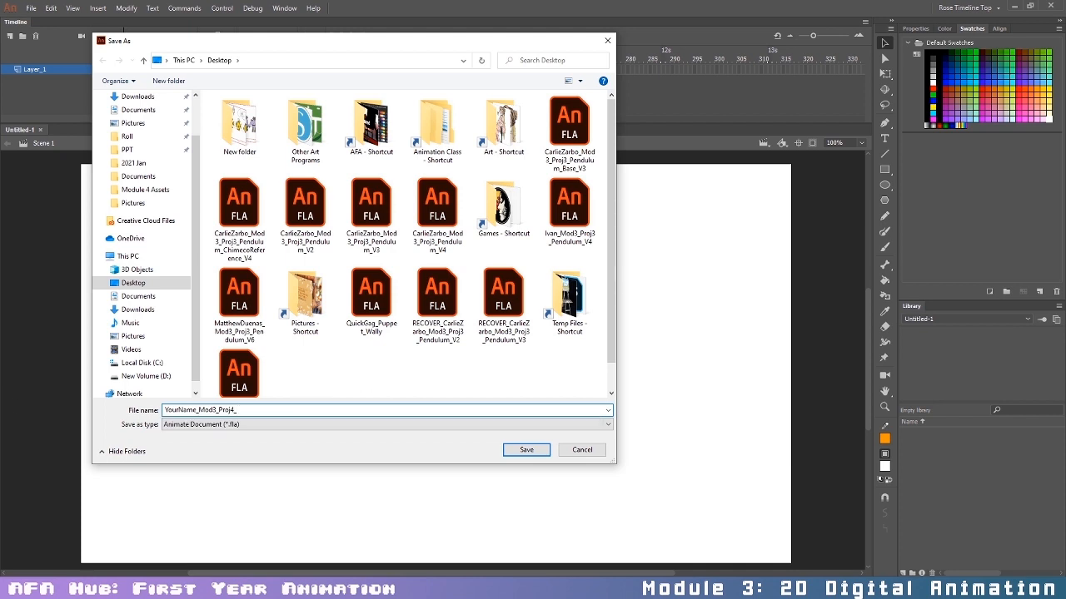
pyautogui.write('WATP')
pyautogui.press('Return')
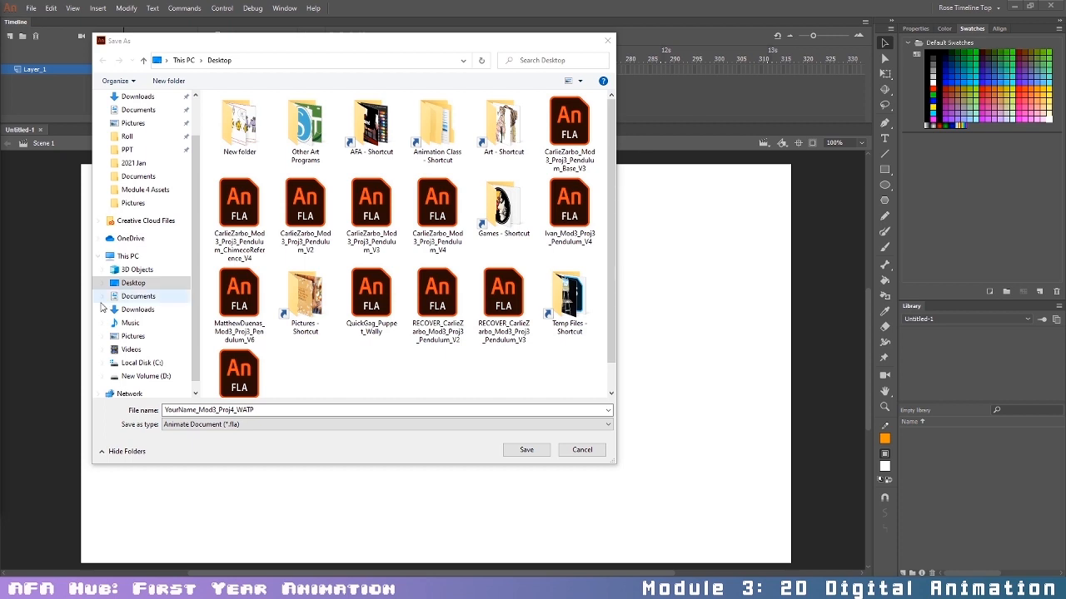
pyautogui.click(293, 410)
pyautogui.click(279, 410)
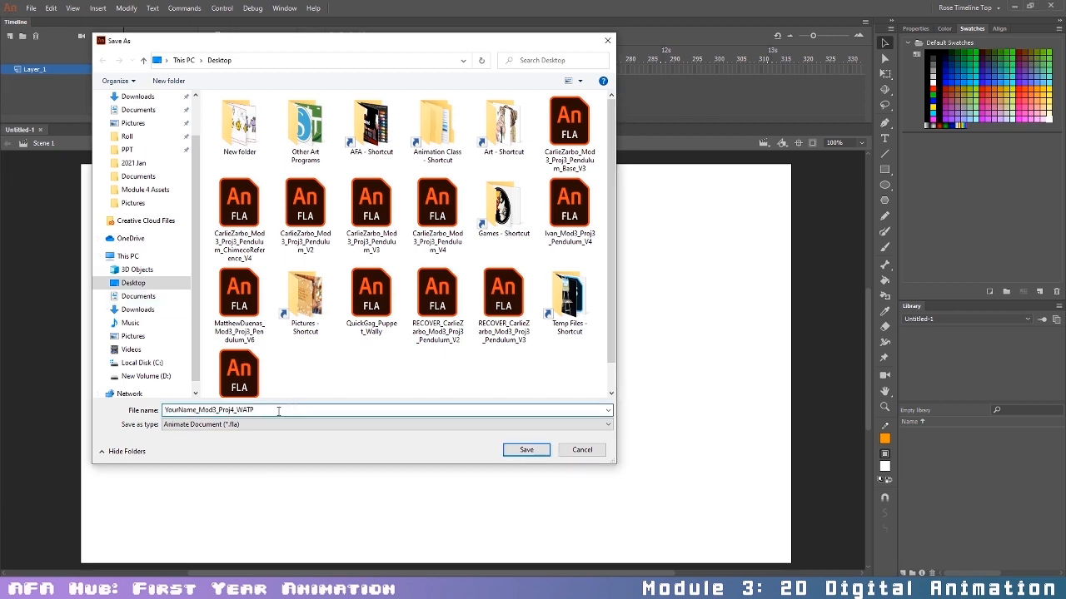
pyautogui.write('_V')
pyautogui.write('1')
pyautogui.click(527, 450)
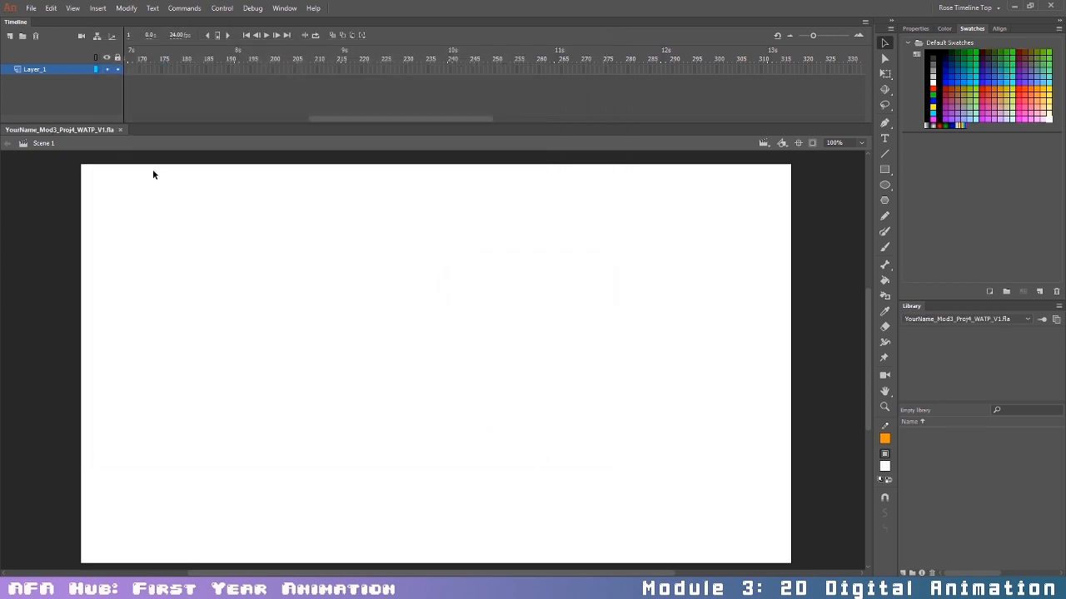
# Step: Rename the only layer as Guidelines
pyautogui.doubleClick(38, 70)
pyautogui.write('Guidelines')
pyautogui.press('Return')
# Step: Choose the Line tool and set the fill to bright blue #1231E5 and the stroke to dark blue #181F6D
pyautogui.click(884, 154)
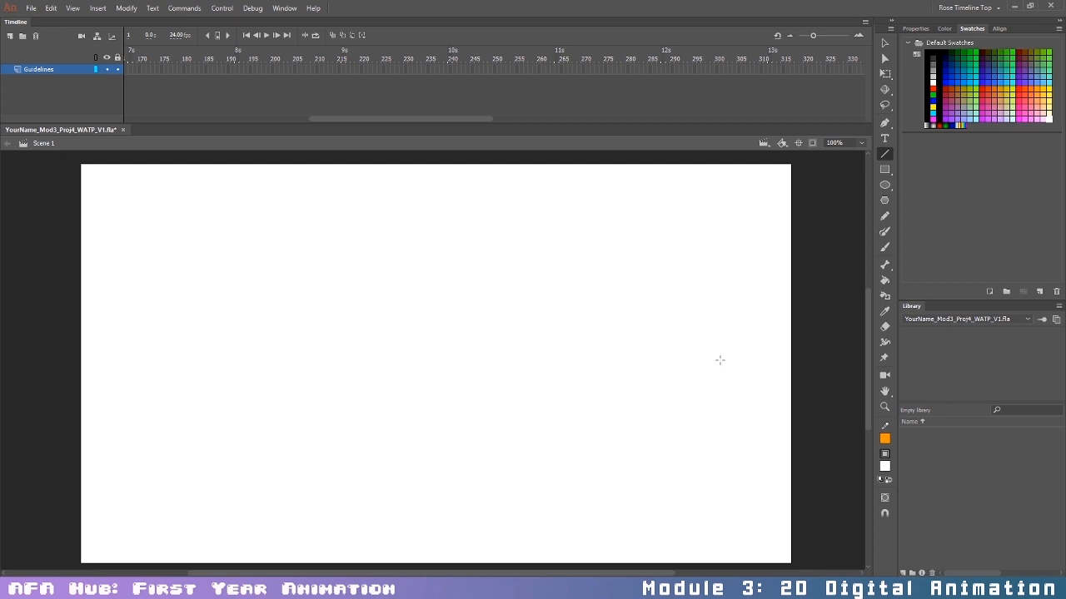
pyautogui.click(944, 29)
pyautogui.click(975, 104)
pyautogui.moveTo(958, 92); pyautogui.dragTo(962, 88)
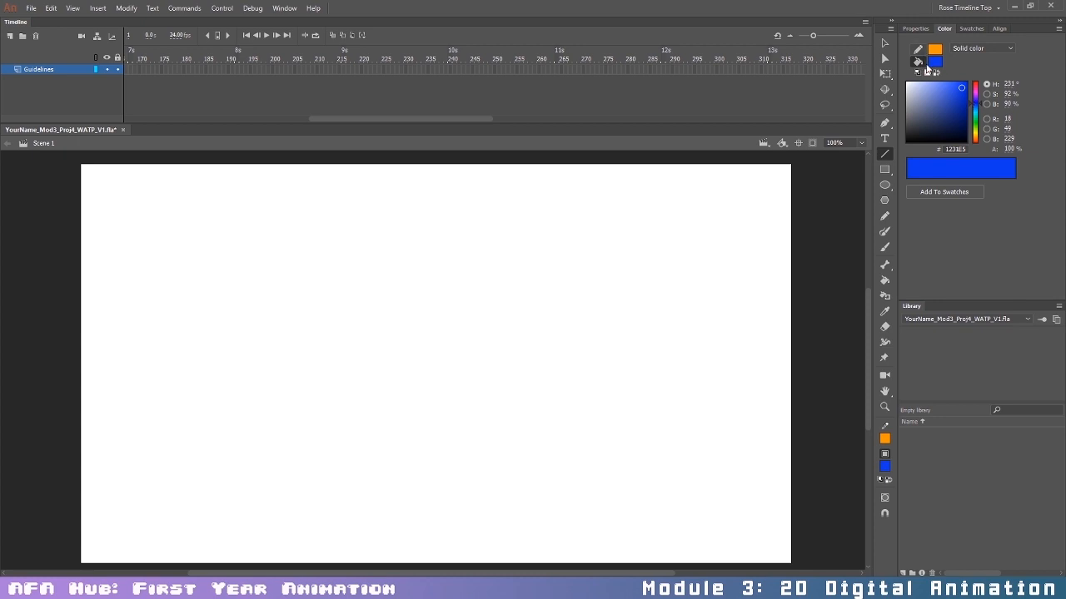
pyautogui.click(918, 50)
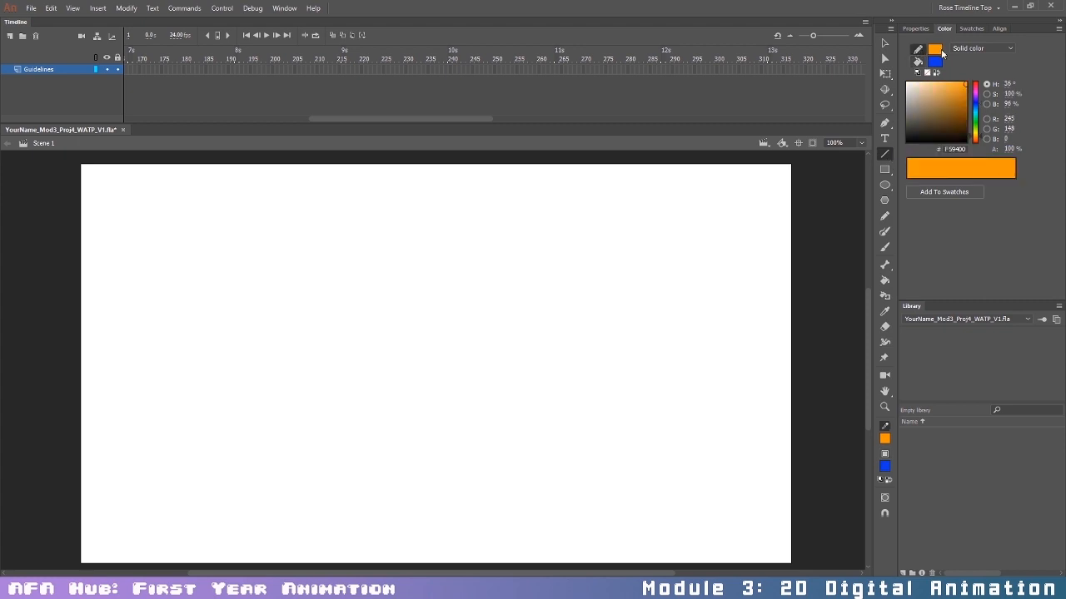
pyautogui.click(975, 103)
pyautogui.click(954, 110)
pyautogui.moveTo(954, 110); pyautogui.dragTo(953, 117)
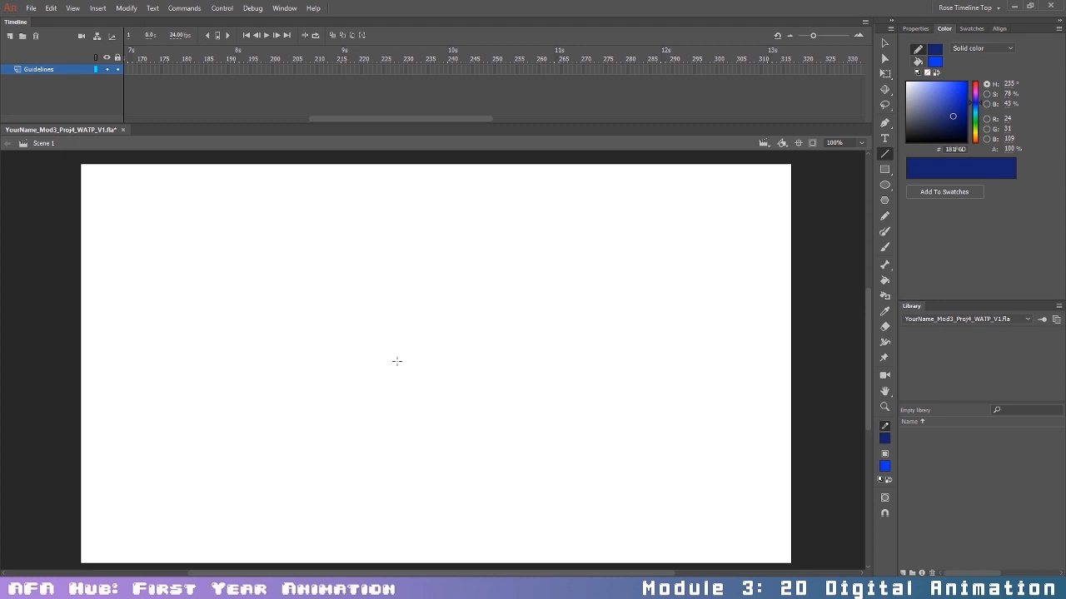
# Step: Set the line stroke size to 4 and draw a horizontal dash about 102 px long near the stage's lower-left corner
pyautogui.click(915, 28)
pyautogui.click(1029, 126)
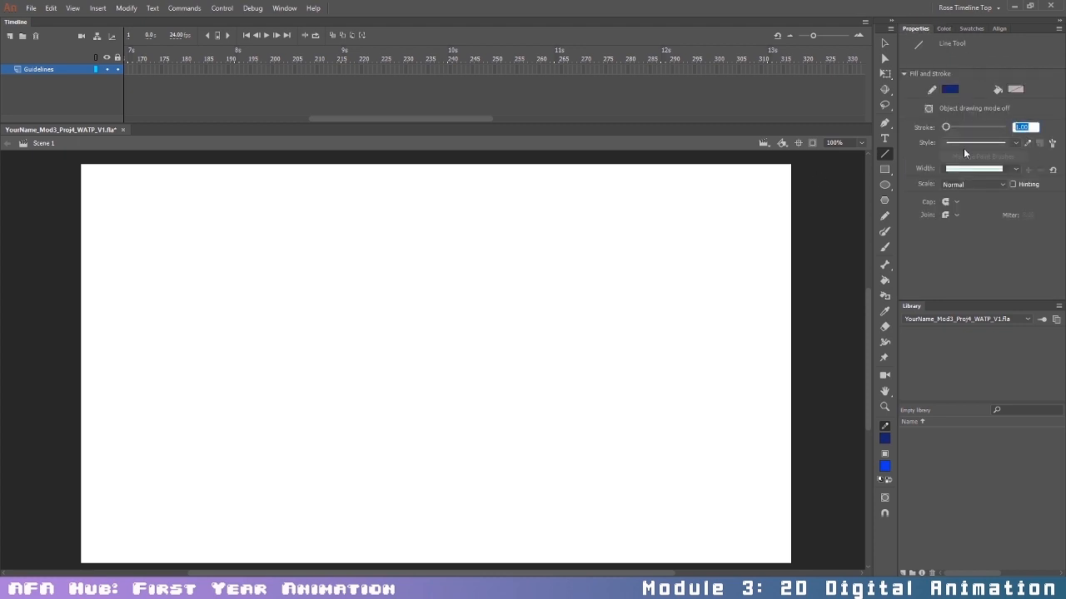
pyautogui.write('4')
pyautogui.press('Return')
pyautogui.moveTo(115, 516); pyautogui.dragTo(173, 518)
pyautogui.moveTo(287, 515); pyautogui.dragTo(344, 513)
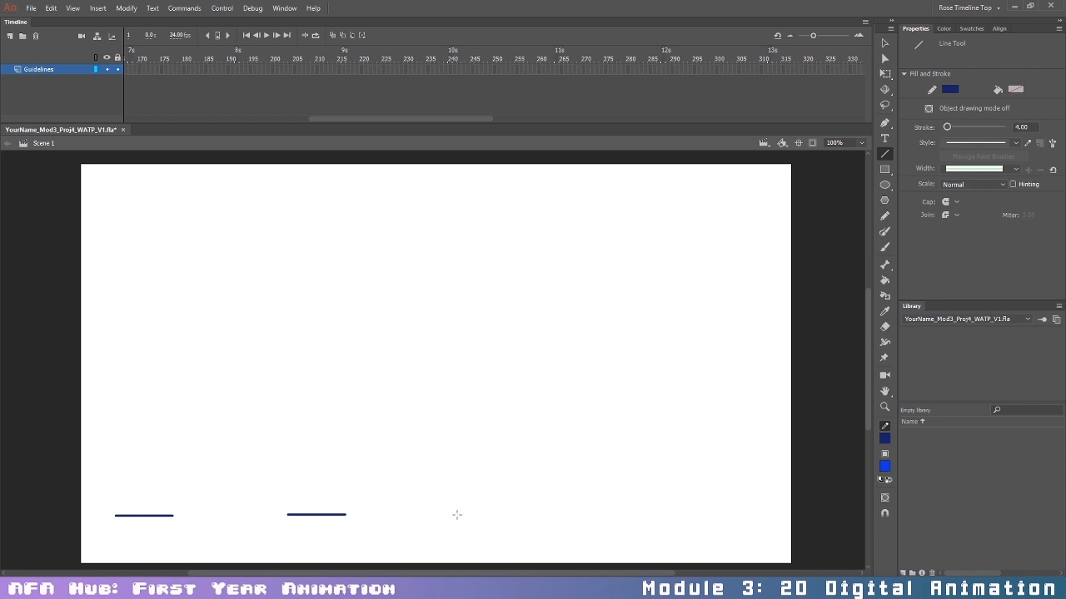
pyautogui.moveTo(446, 515); pyautogui.dragTo(505, 515)
pyautogui.moveTo(582, 511); pyautogui.dragTo(634, 512)
pyautogui.moveTo(702, 506); pyautogui.dragTo(765, 495)
pyautogui.press('v')
pyautogui.moveTo(255, 416); pyautogui.dragTo(759, 571)
pyautogui.press('Delete')
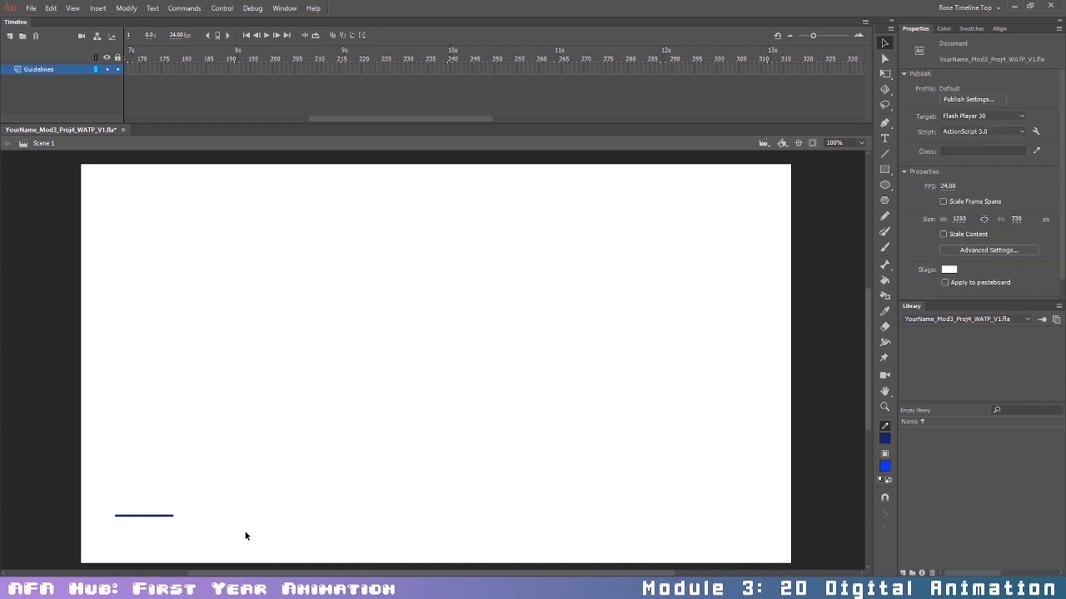
# Step: Duplicate the blue dash along the same height to make a row of five spaced dashes across the lower stage
pyautogui.click(140, 516)
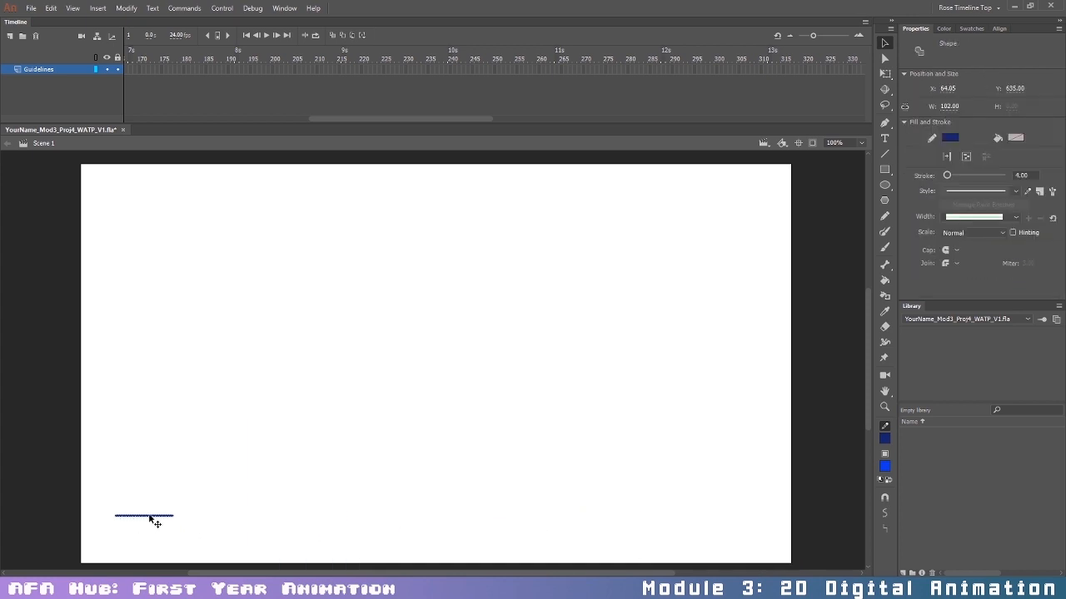
pyautogui.moveTo(150, 518); pyautogui.dragTo(759, 517)
pyautogui.click(818, 477)
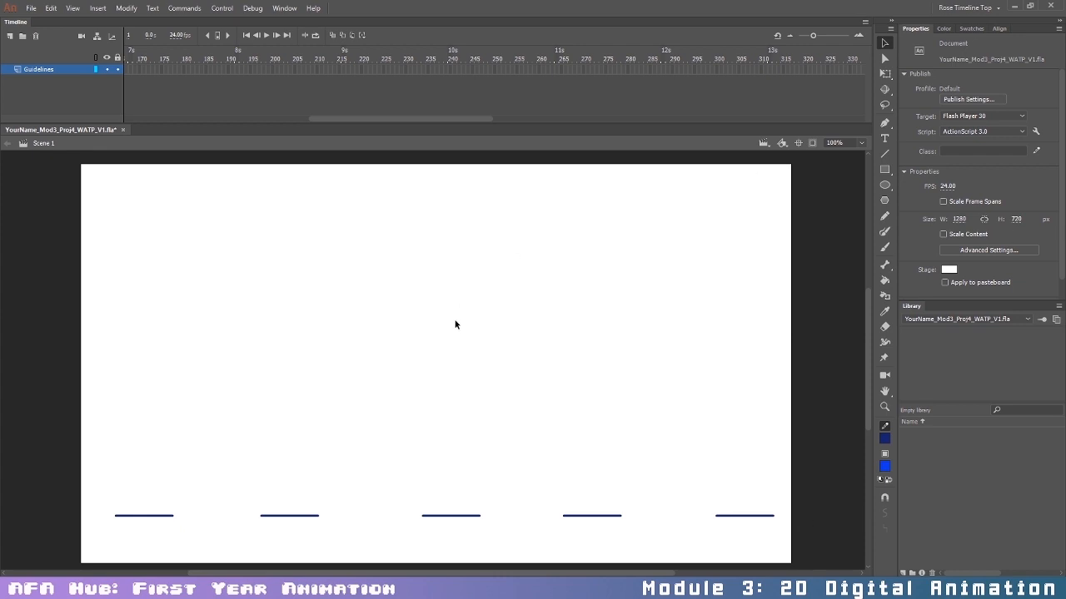
# Step: Select all five blue dashes and place a copy of them about 37 px to the right and 9 px below the originals
pyautogui.moveTo(372, 116); pyautogui.dragTo(163, 116)
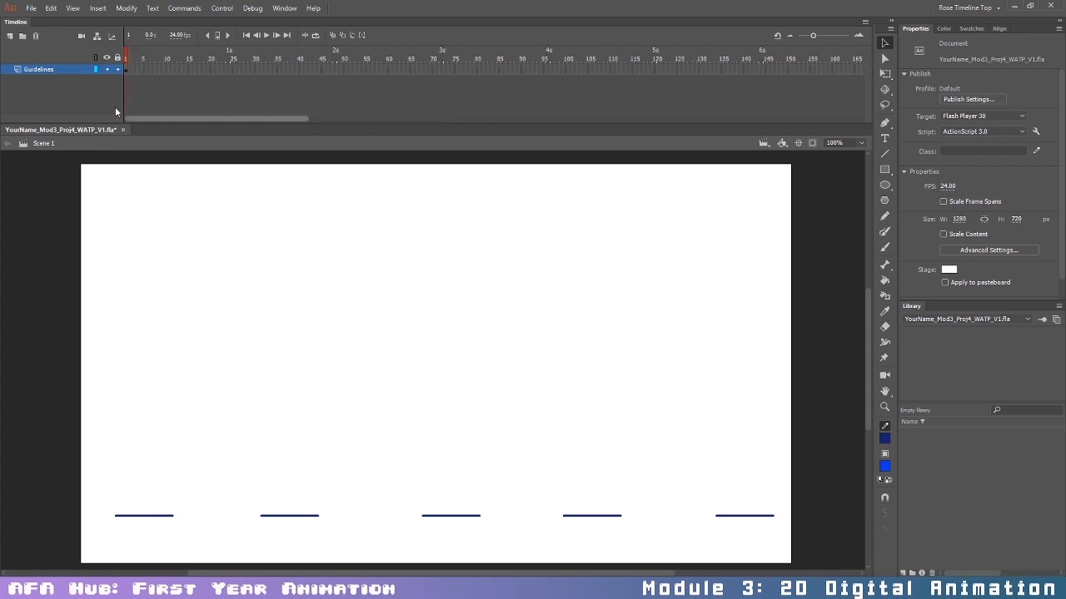
pyautogui.moveTo(75, 480); pyautogui.dragTo(851, 528)
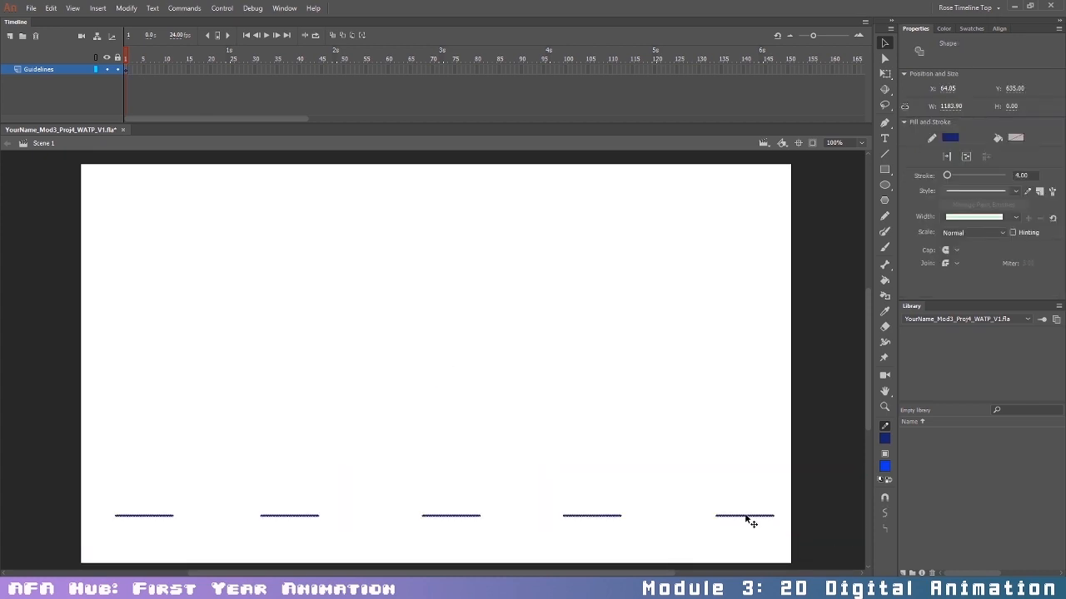
pyautogui.keyDown('alt'); pyautogui.moveTo(747, 521); pyautogui.dragTo(769, 523); pyautogui.keyUp('alt')
pyautogui.hotkey('ctrl', 'z')
pyautogui.moveTo(35, 456); pyautogui.dragTo(876, 549)
pyautogui.moveTo(760, 519)
pyautogui.mouseDown()
pyautogui.moveTo(785, 519)
pyautogui.moveTo(738, 524)
pyautogui.moveTo(805, 531)
pyautogui.moveTo(780, 523)
pyautogui.mouseUp()
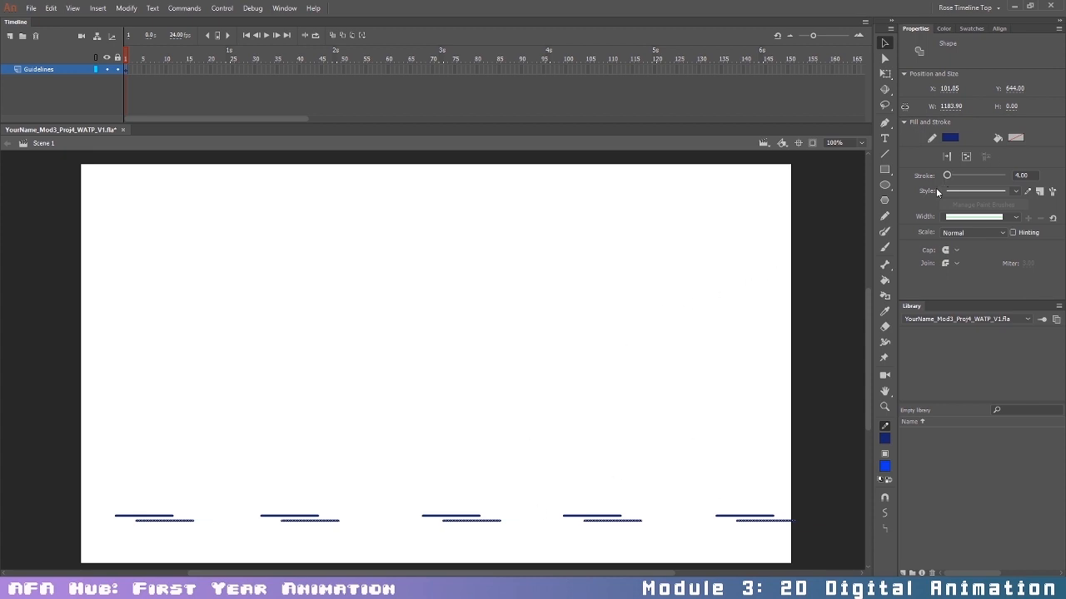
# Step: Recolour the stroke of the duplicated lower dashes to red #B40E0E
pyautogui.click(943, 28)
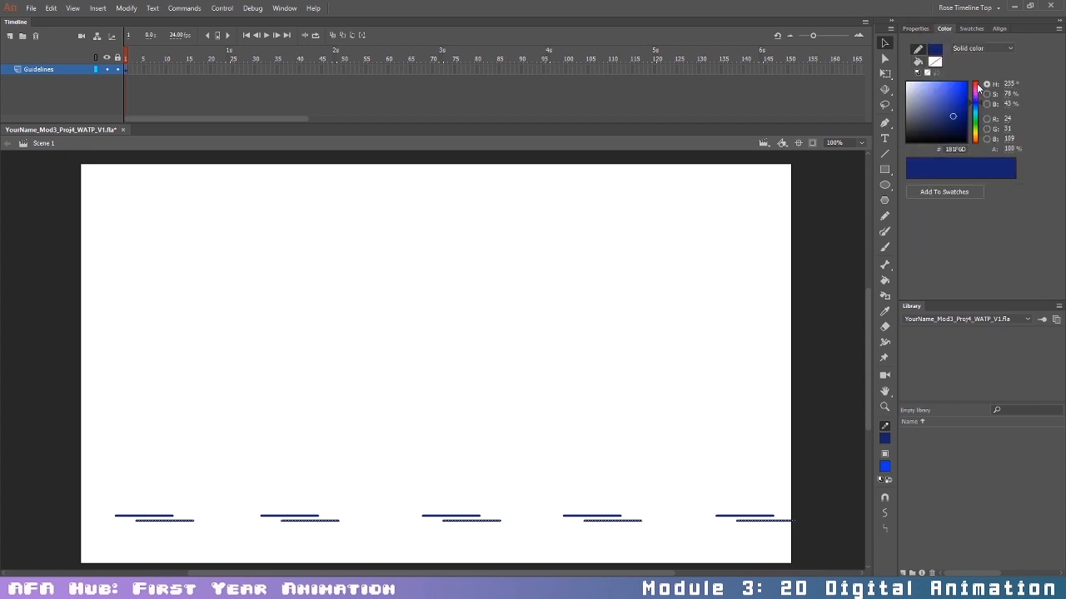
pyautogui.click(976, 84)
pyautogui.click(961, 105)
pyautogui.moveTo(961, 105); pyautogui.dragTo(961, 99)
pyautogui.click(694, 259)
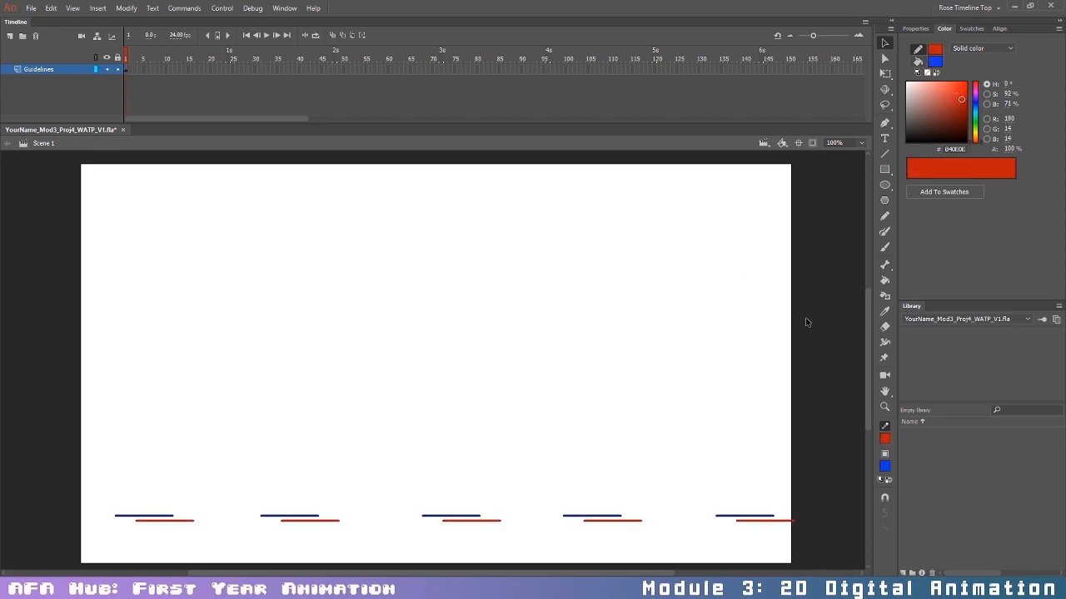
# Step: Copy a blue and red dash pair onto the pasteboard beyond both the left and right edges of the stage
pyautogui.moveTo(28, 463); pyautogui.dragTo(270, 523)
pyautogui.moveTo(188, 525); pyautogui.dragTo(896, 545)
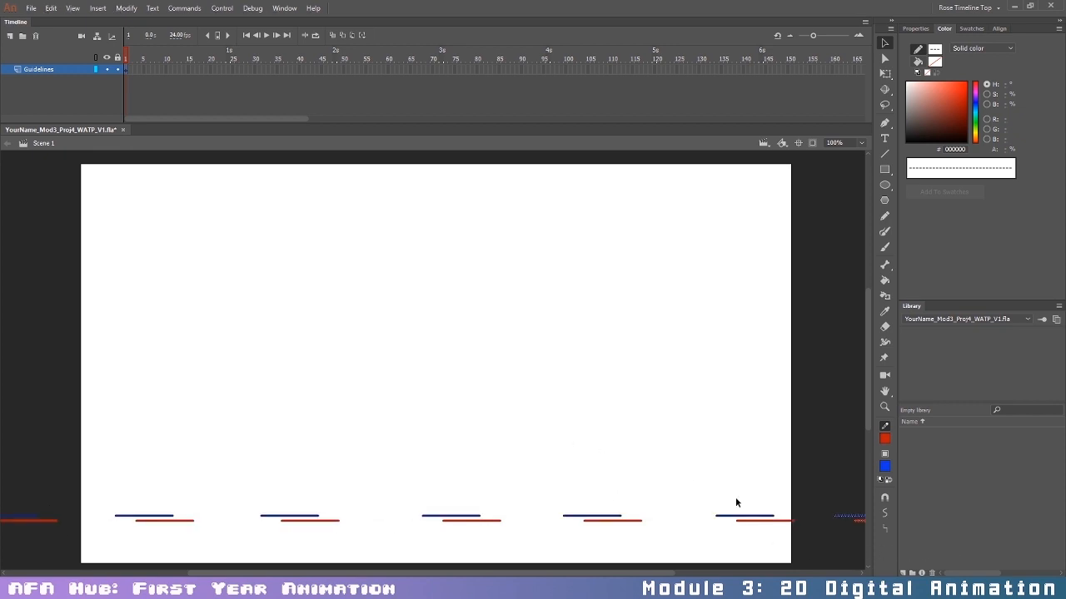
pyautogui.click(835, 467)
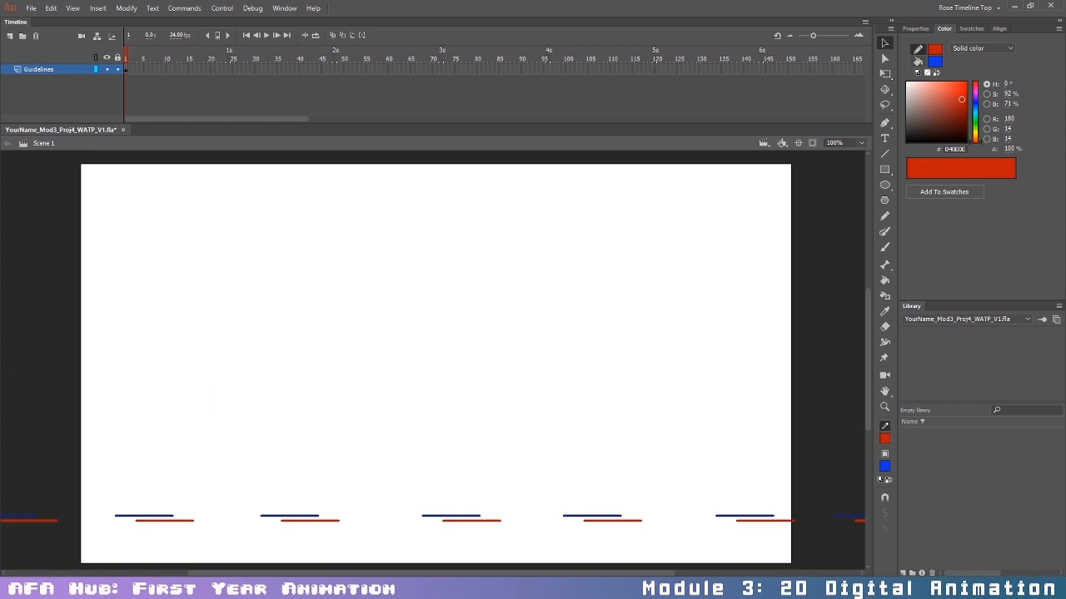
# Step: Draw a horizontal orange #F3800F guideline with the Line tool across the full stage width, slightly above mid-height
pyautogui.click(884, 154)
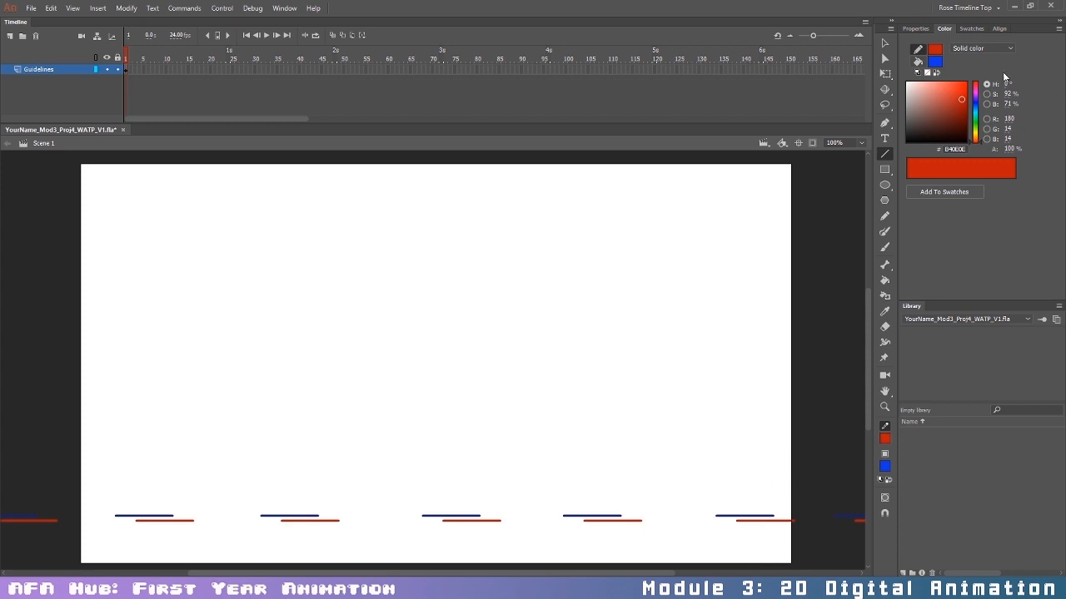
pyautogui.moveTo(976, 135); pyautogui.dragTo(977, 138)
pyautogui.moveTo(962, 90); pyautogui.dragTo(963, 84)
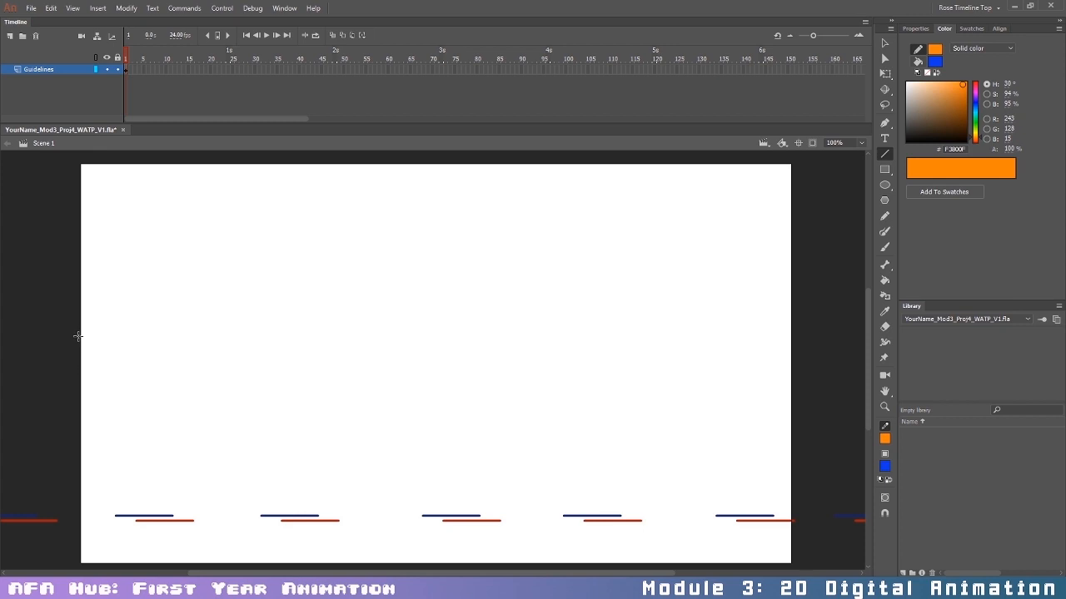
pyautogui.moveTo(79, 342); pyautogui.dragTo(804, 342)
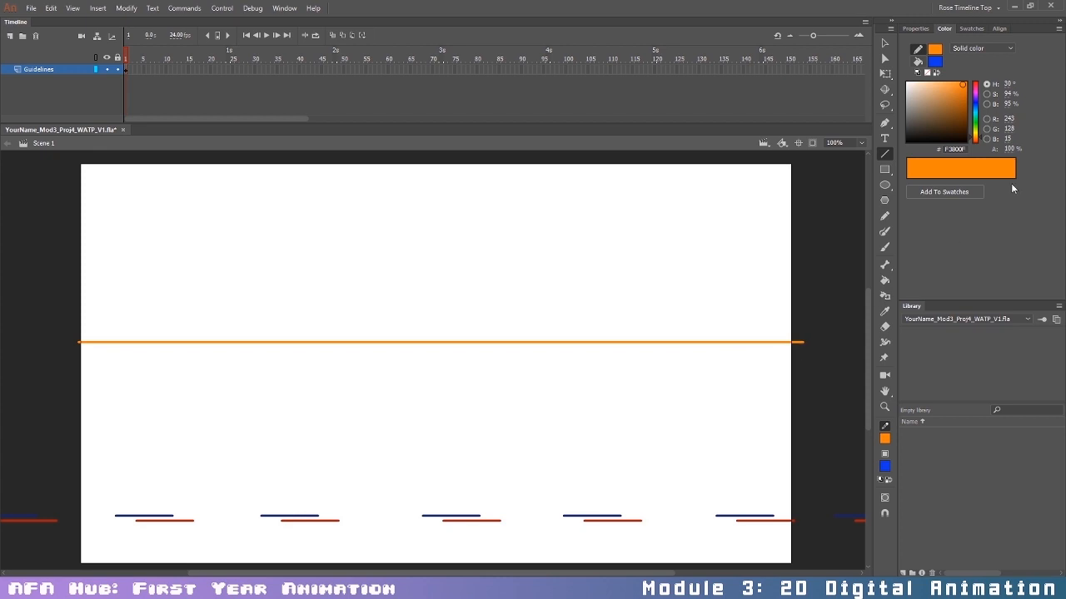
# Step: Draw a dark green #25582F horizontal guideline across the full stage width, just above the orange line
pyautogui.click(978, 122)
pyautogui.click(955, 103)
pyautogui.click(975, 125)
pyautogui.moveTo(949, 112); pyautogui.dragTo(940, 121)
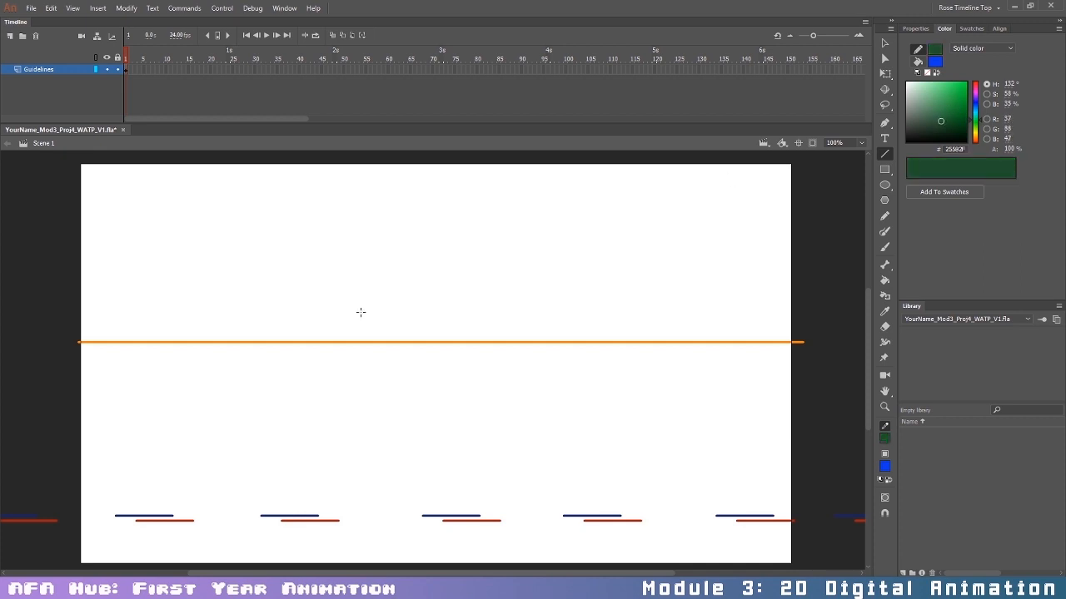
pyautogui.moveTo(78, 329); pyautogui.dragTo(797, 318)
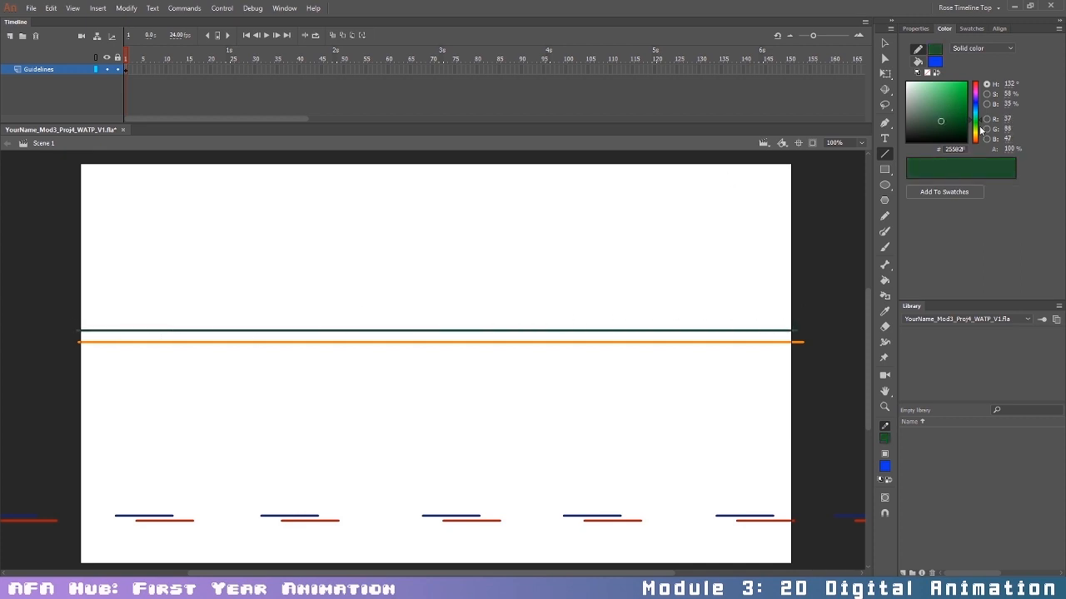
# Step: Draw a blue-violet #5034D4 horizontal guideline across the full stage width, just above the dark green line
pyautogui.click(974, 103)
pyautogui.moveTo(948, 108); pyautogui.dragTo(951, 91)
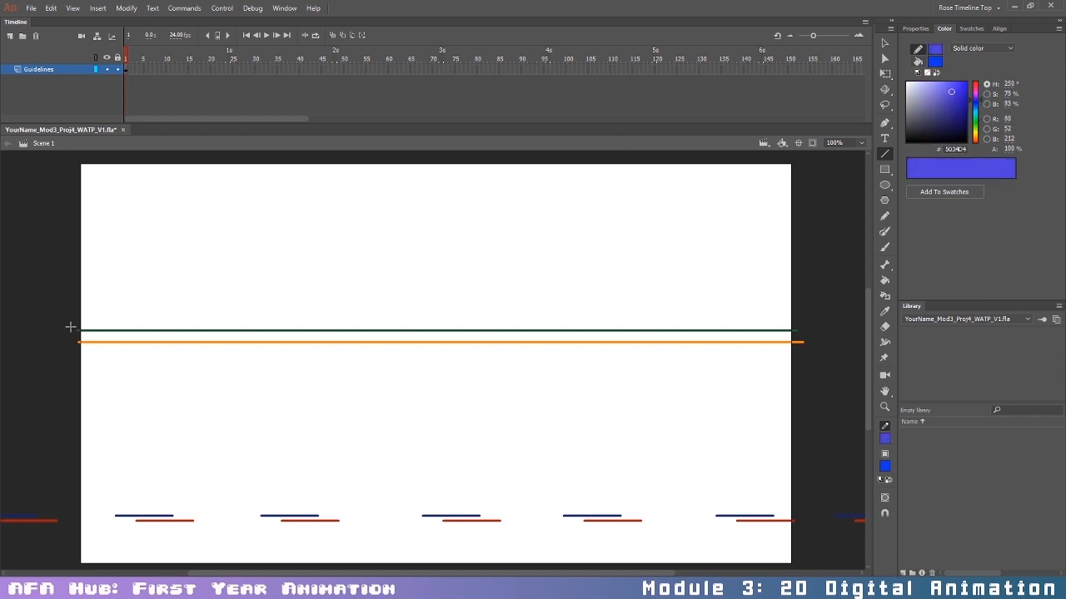
pyautogui.moveTo(78, 315); pyautogui.dragTo(800, 321)
pyautogui.press('v')
pyautogui.click(756, 316)
pyautogui.moveTo(757, 315); pyautogui.dragTo(757, 319)
pyautogui.click(823, 308)
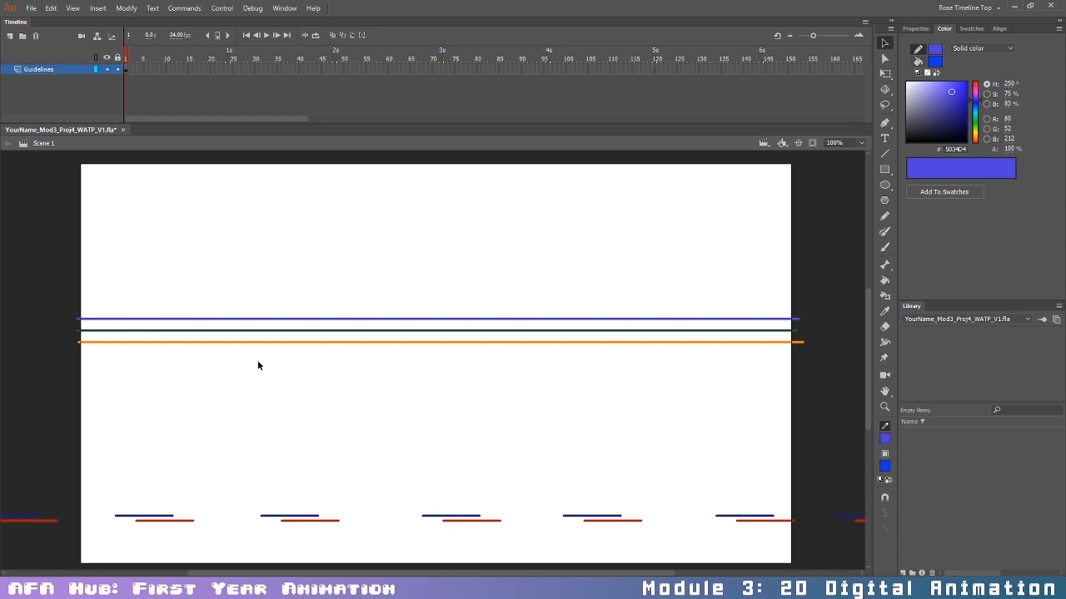
# Step: Sample the dark green #25582F guideline colour and set it as the fill for the Brush tool
pyautogui.press('b')
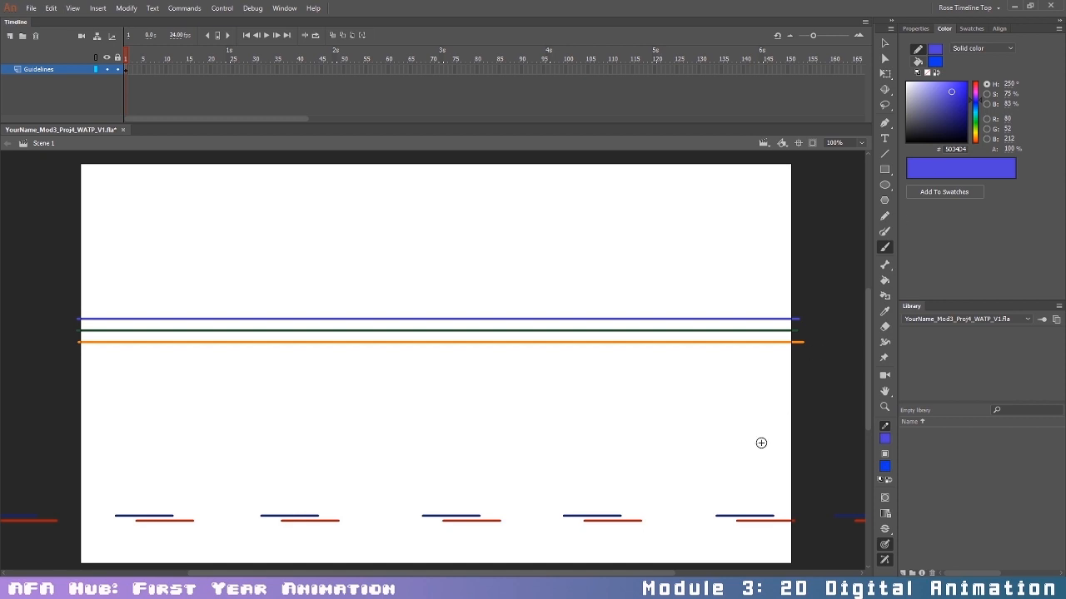
pyautogui.press('i')
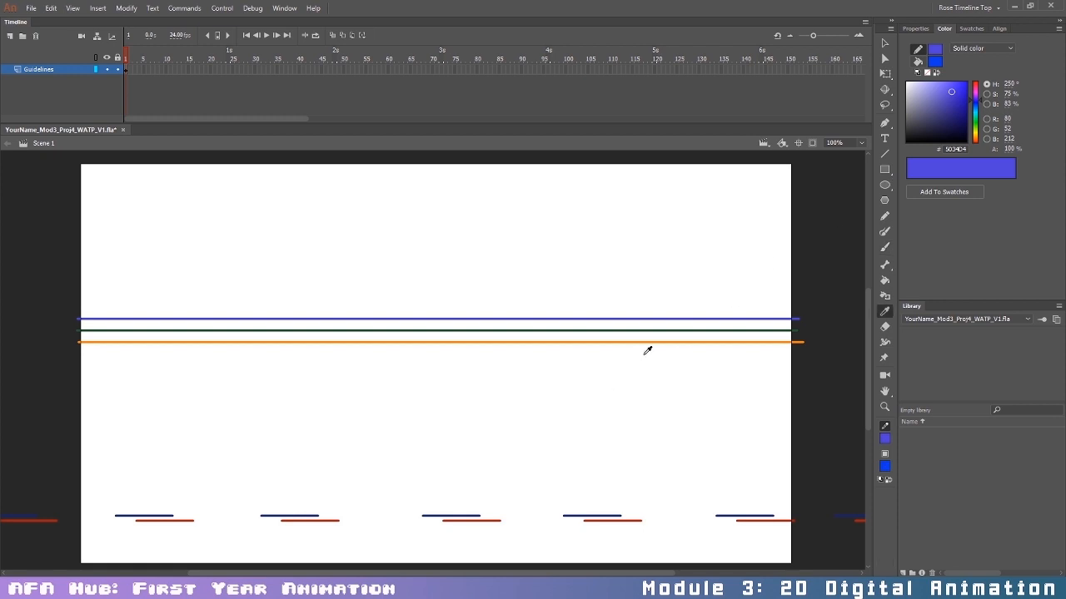
pyautogui.click(668, 330)
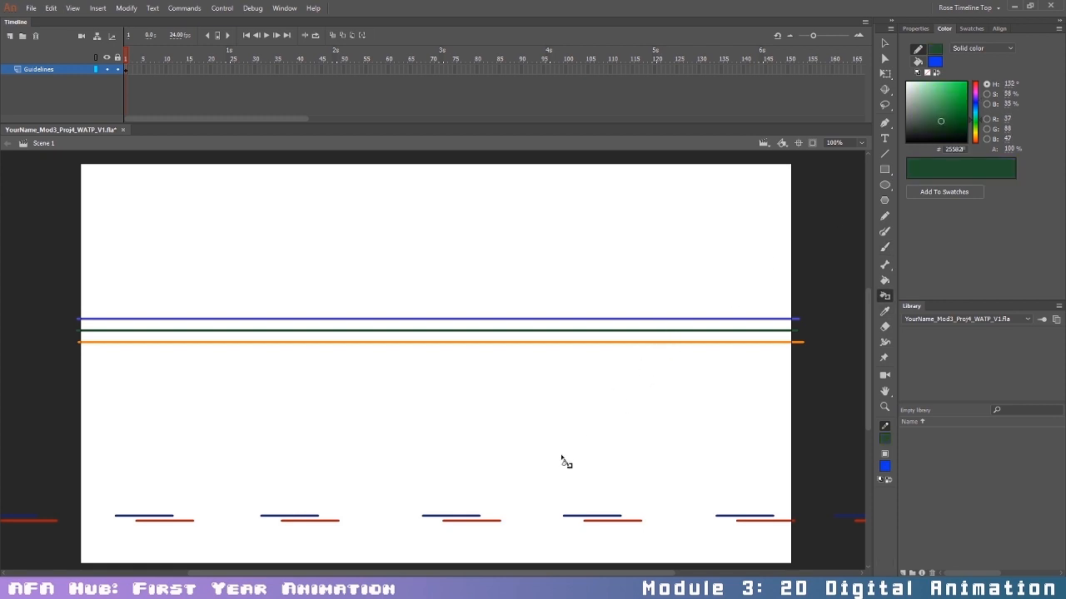
pyautogui.click(918, 62)
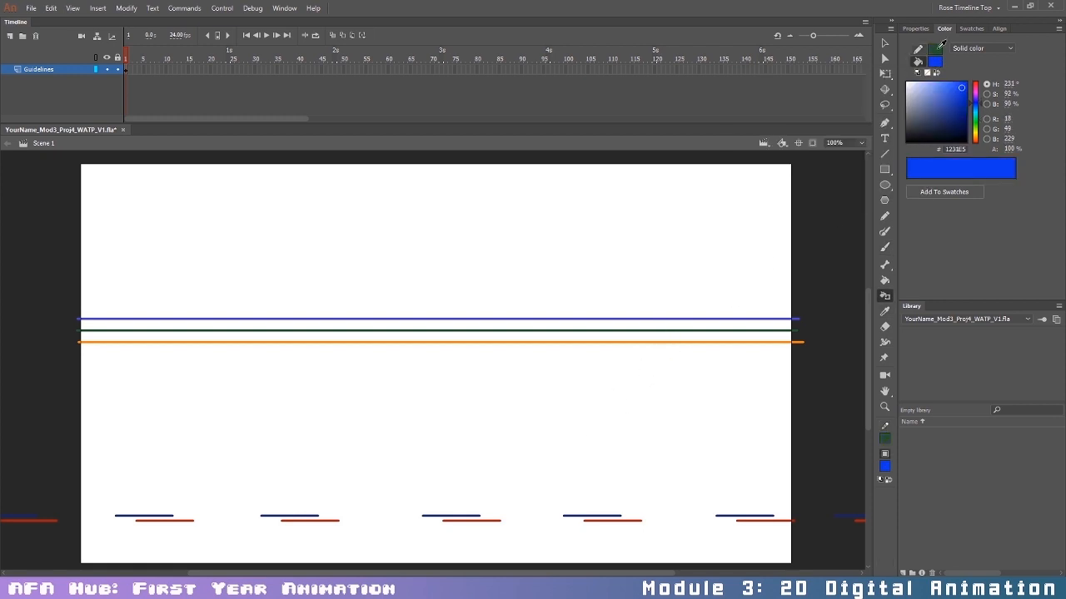
pyautogui.click(940, 47)
pyautogui.press('b')
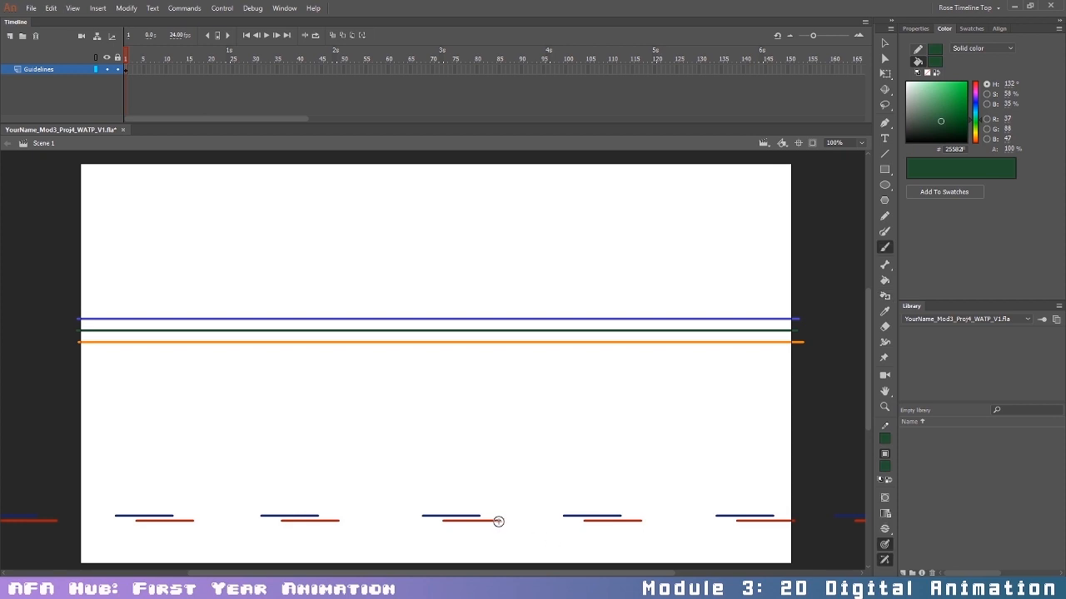
pyautogui.click(936, 61)
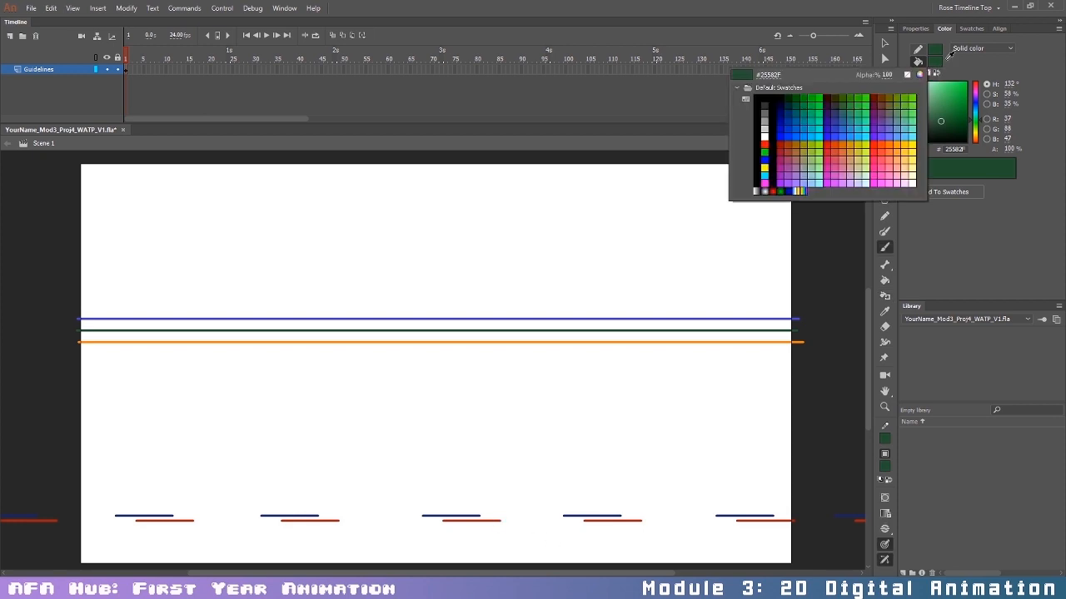
pyautogui.click(661, 331)
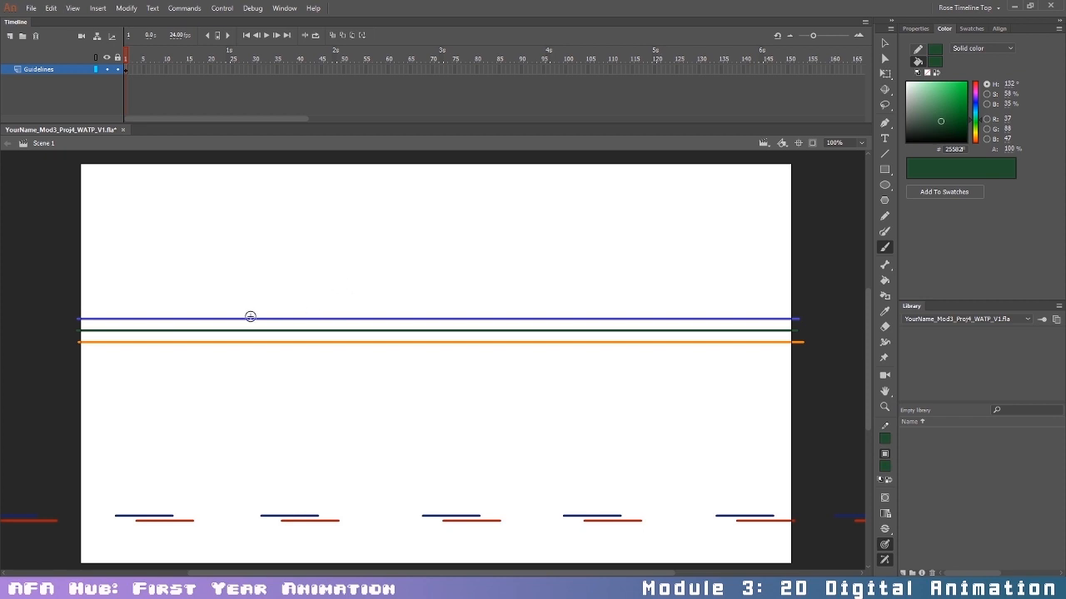
# Step: Handwrite the labels "contact" and "passing" in dark green above the three horizontal guidelines, leaving space between them
pyautogui.moveTo(174, 296)
pyautogui.mouseDown()
pyautogui.moveTo(174, 307)
pyautogui.moveTo(197, 295)
pyautogui.moveTo(199, 308)
pyautogui.mouseUp()
pyautogui.moveTo(205, 285)
pyautogui.mouseDown()
pyautogui.moveTo(205, 304)
pyautogui.moveTo(215, 293)
pyautogui.moveTo(229, 307)
pyautogui.mouseUp()
pyautogui.moveTo(236, 287)
pyautogui.mouseDown()
pyautogui.moveTo(238, 305)
pyautogui.moveTo(242, 292)
pyautogui.mouseUp()
pyautogui.moveTo(377, 286); pyautogui.dragTo(377, 295)
pyautogui.moveTo(397, 288); pyautogui.dragTo(400, 297)
pyautogui.moveTo(412, 285)
pyautogui.mouseDown()
pyautogui.moveTo(405, 296)
pyautogui.moveTo(440, 297)
pyautogui.moveTo(447, 310)
pyautogui.mouseUp()
pyautogui.click(430, 279)
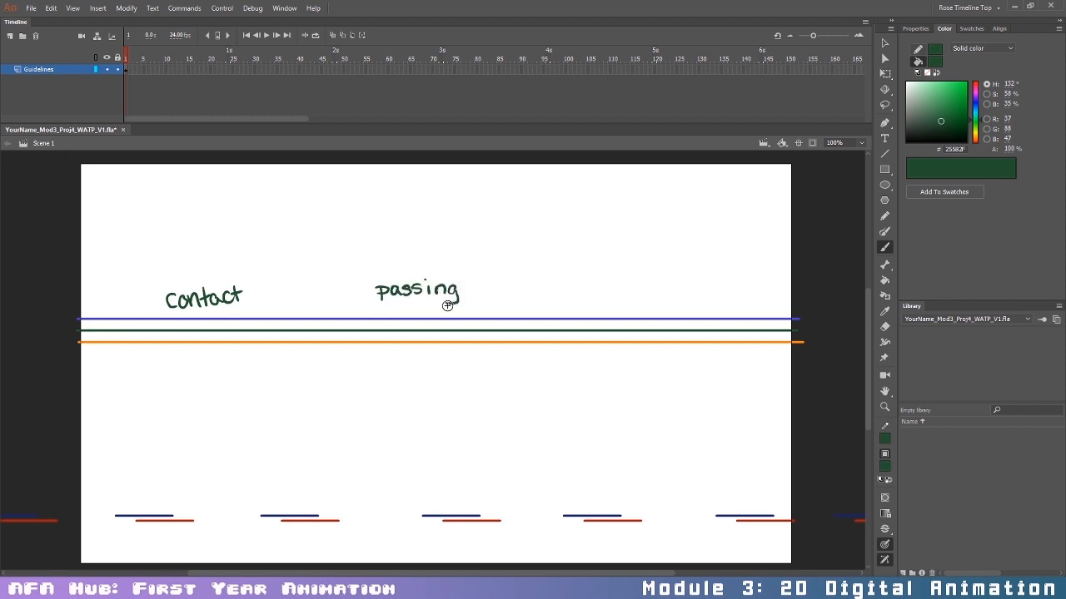
# Step: Set the fill to the orange guideline's colour #F3800F and handwrite "down" with the brush between "contact" and "passing"
pyautogui.press('i')
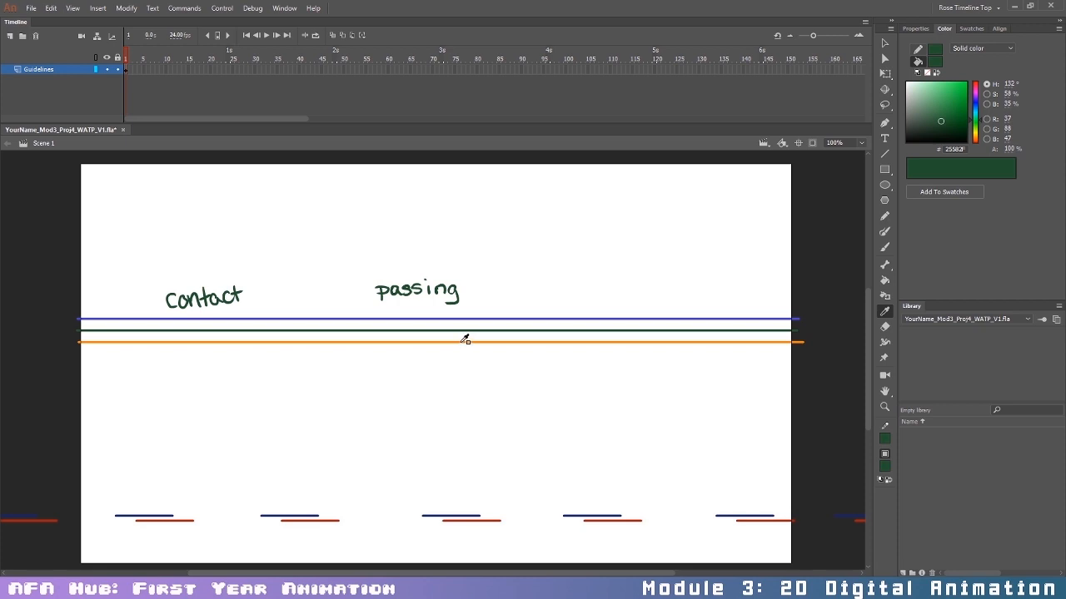
pyautogui.click(466, 342)
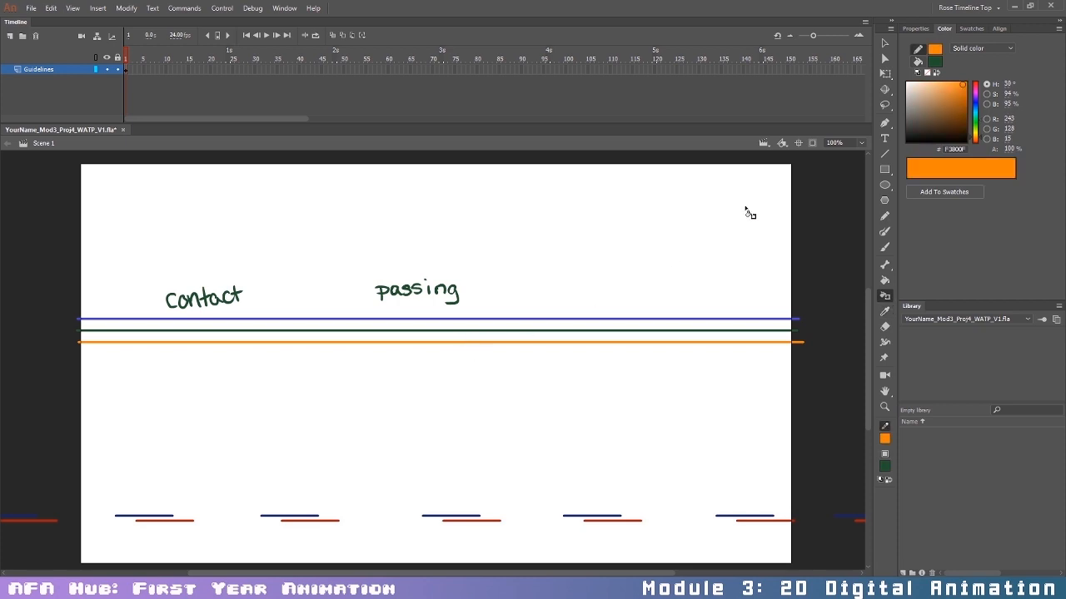
pyautogui.click(933, 61)
pyautogui.click(935, 50)
pyautogui.press('b')
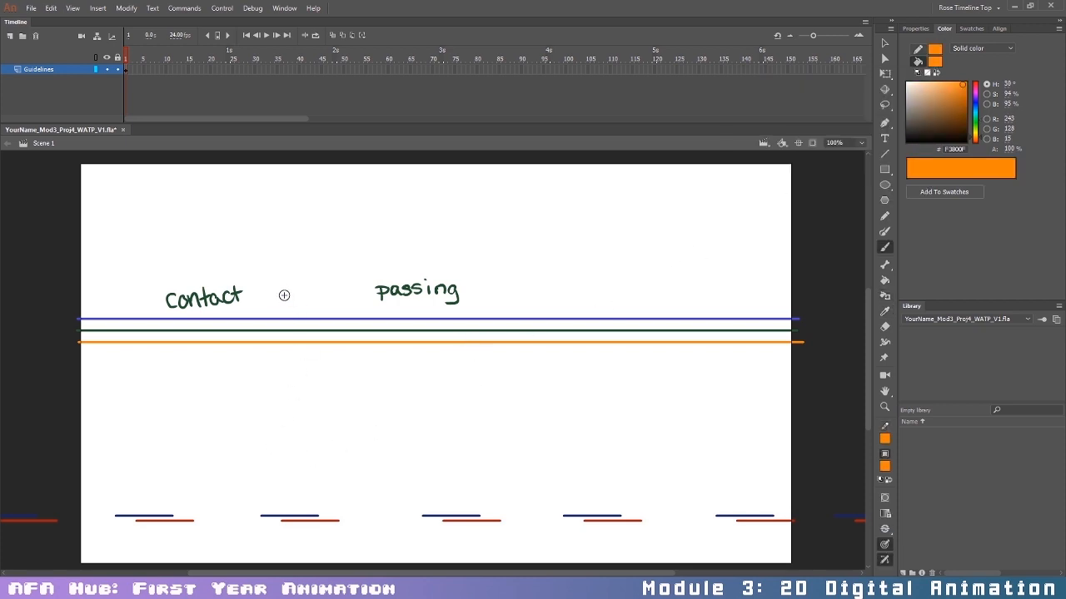
pyautogui.moveTo(270, 294); pyautogui.dragTo(308, 296)
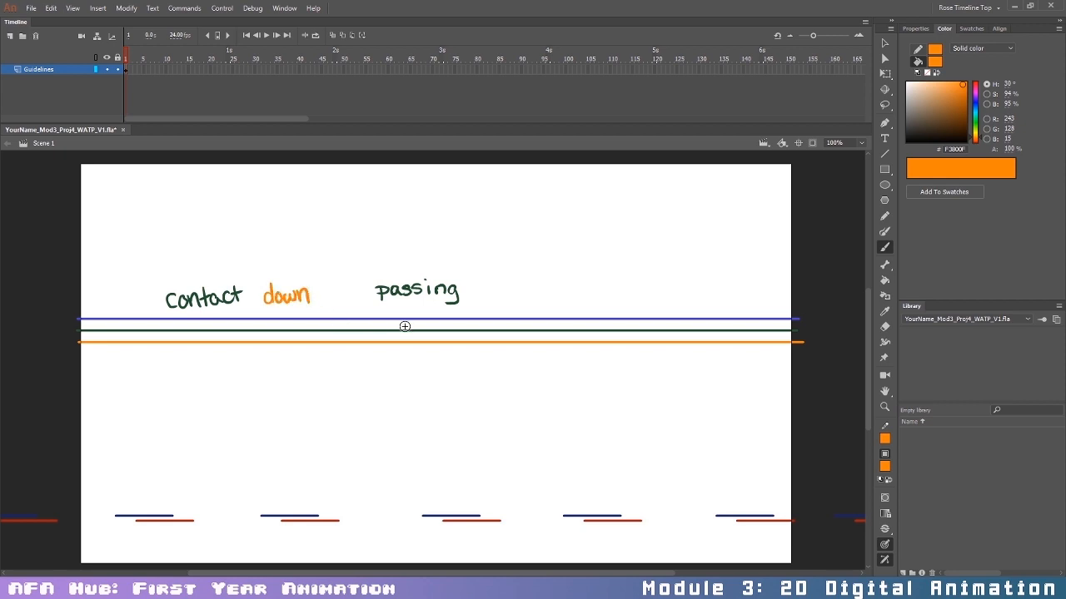
# Step: Set the fill to the blue-violet #5034D4 sampled from the uppermost guideline
pyautogui.click(934, 62)
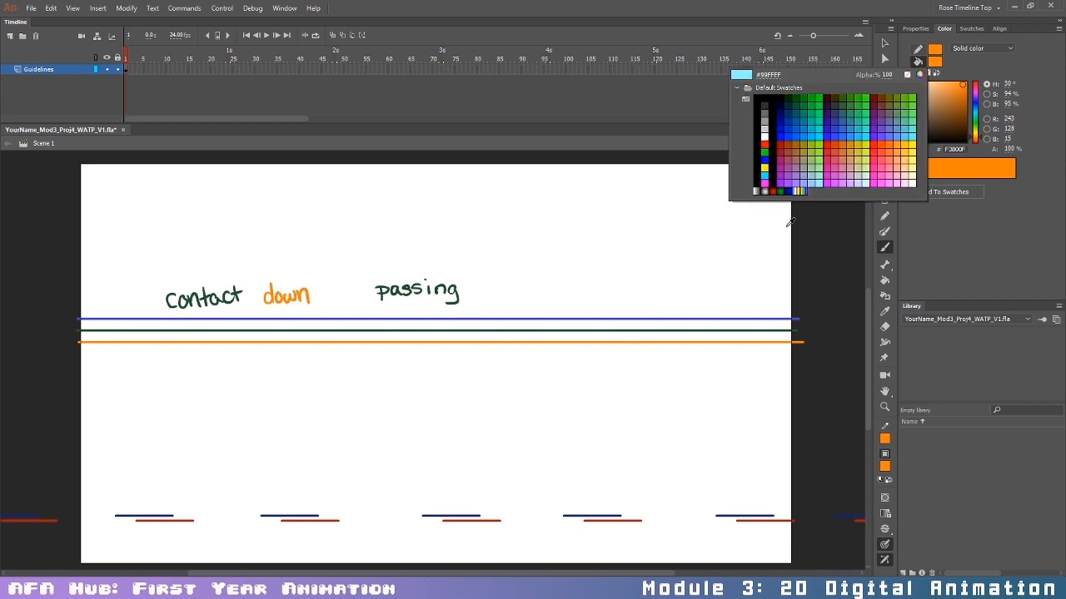
pyautogui.click(718, 319)
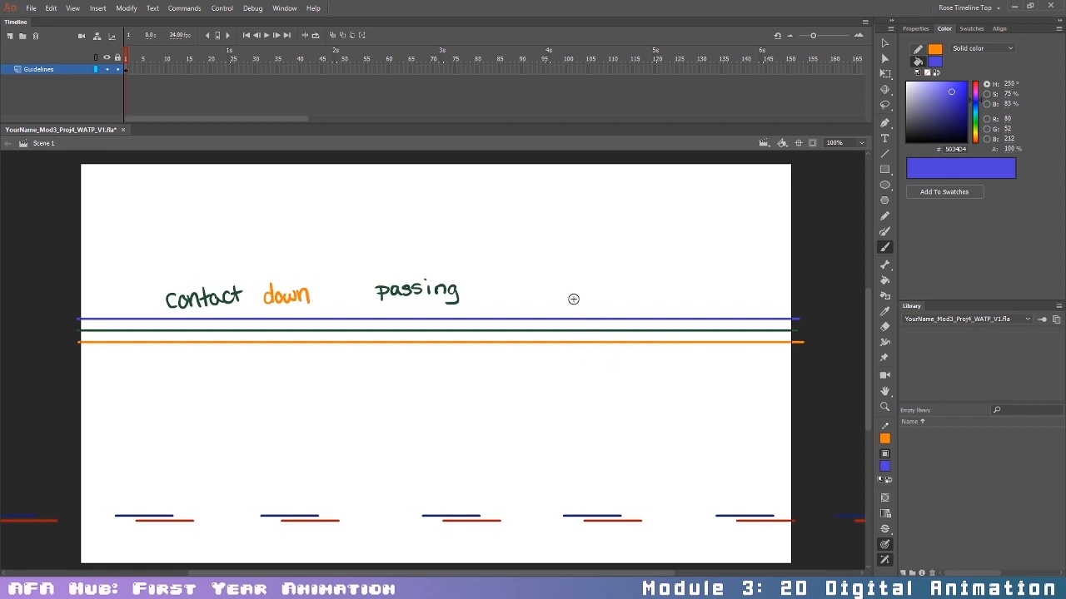
pyautogui.press('p')
pyautogui.hotkey('ctrl', 'z')
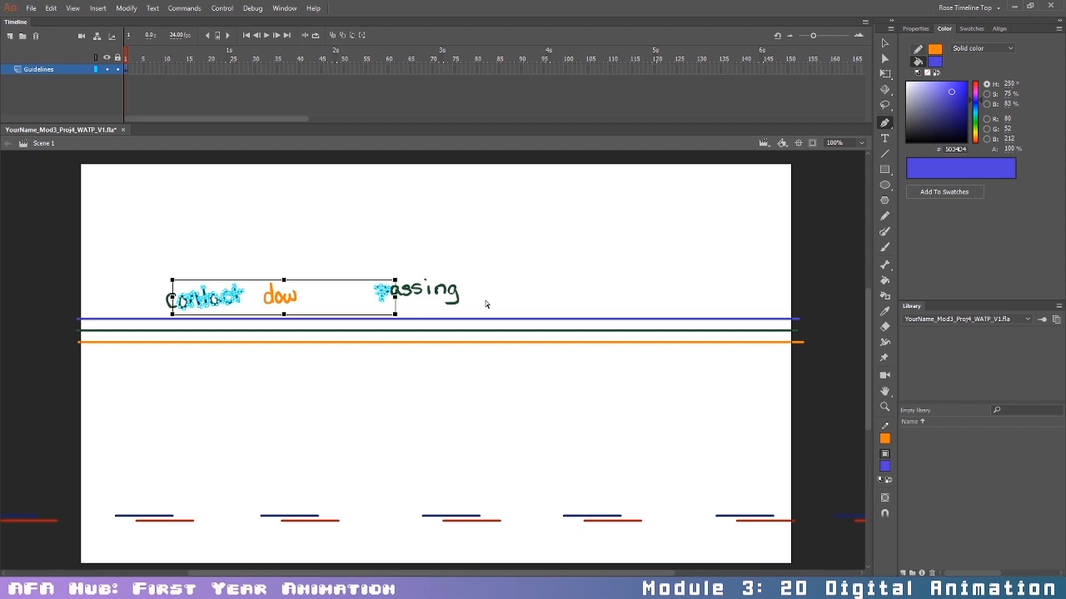
pyautogui.hotkey('ctrl', 'z')
pyautogui.hotkey('ctrl', 'z')
pyautogui.hotkey('ctrl', 'z')
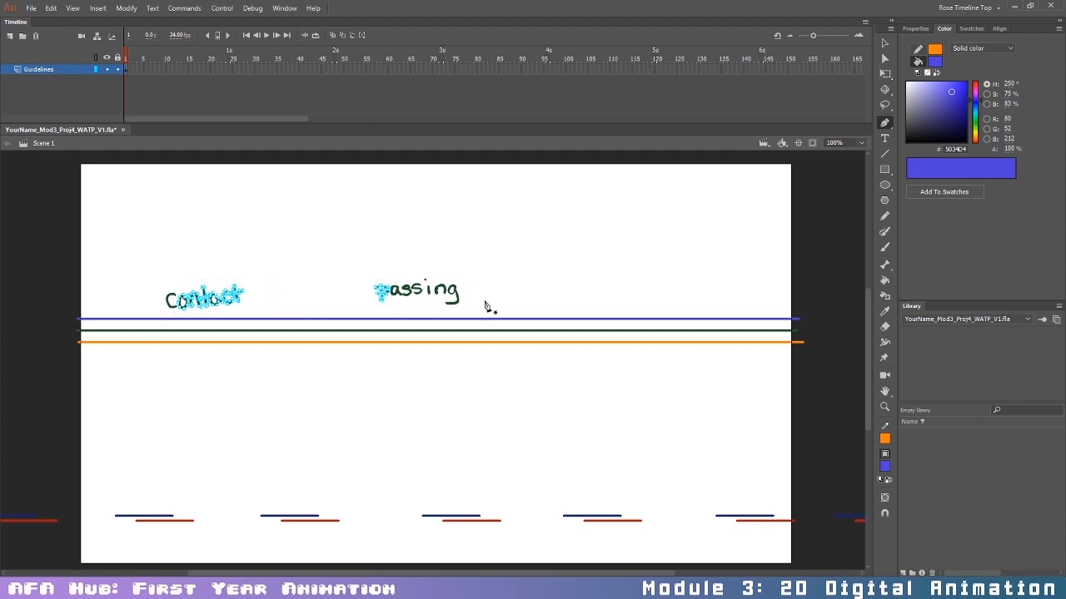
pyautogui.hotkey('ctrl', 'y')
pyautogui.hotkey('ctrl', 'y')
pyautogui.hotkey('ctrl', 'y')
pyautogui.hotkey('ctrl', 'y')
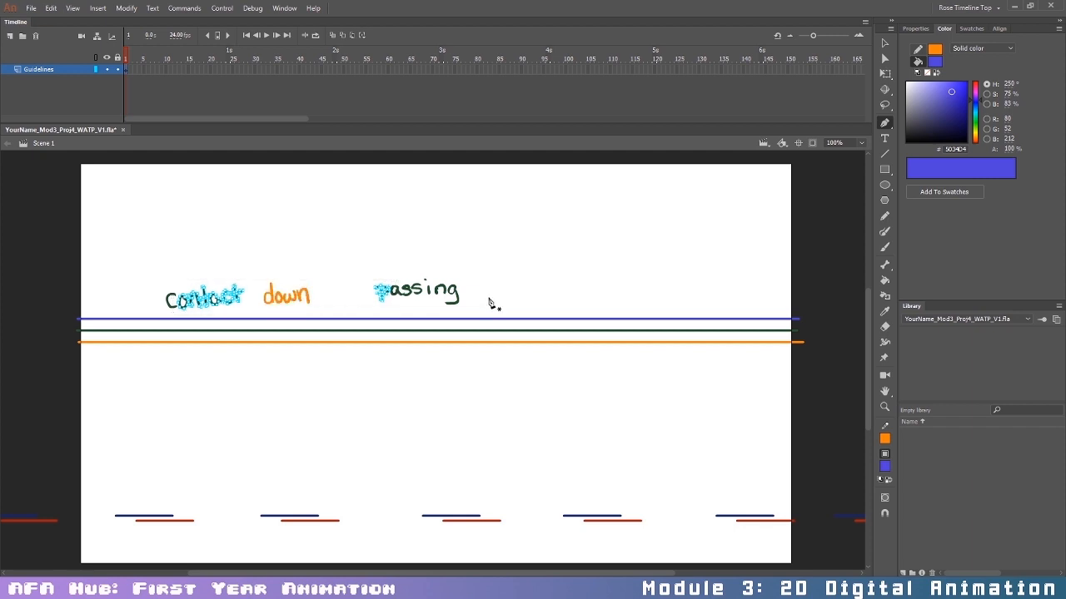
# Step: Handwrite the label "up" in blue-violet with the brush, just after "passing"
pyautogui.press('b')
pyautogui.moveTo(487, 283); pyautogui.dragTo(502, 291)
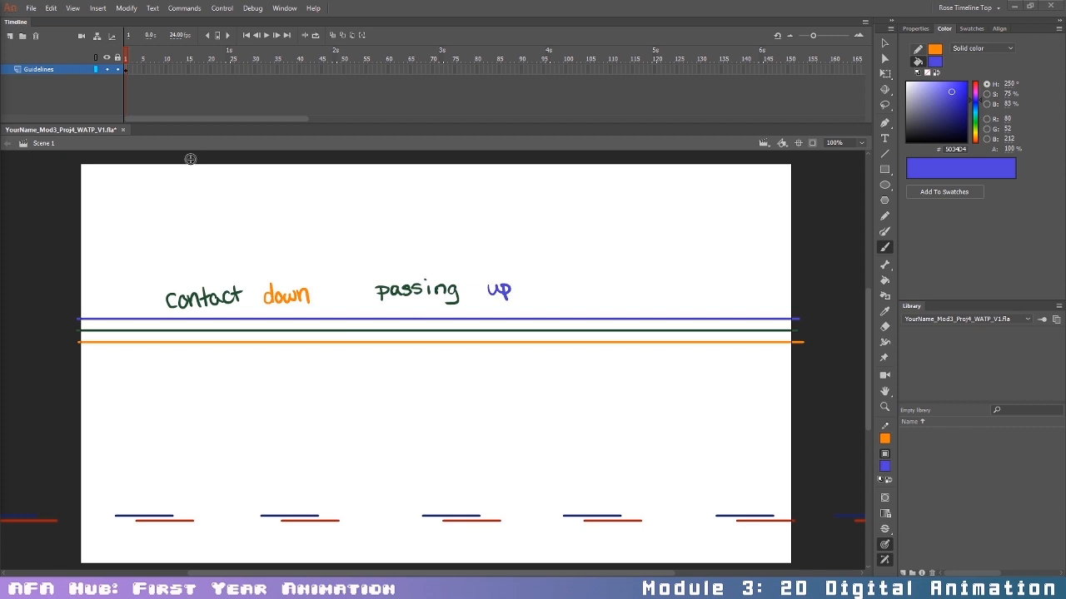
# Step: Convert the Guidelines layer to a locked guide layer and add a new layer named Rough_Anim above it
pyautogui.rightClick(71, 67)
pyautogui.click(116, 221)
pyautogui.click(10, 37)
pyautogui.doubleClick(35, 70)
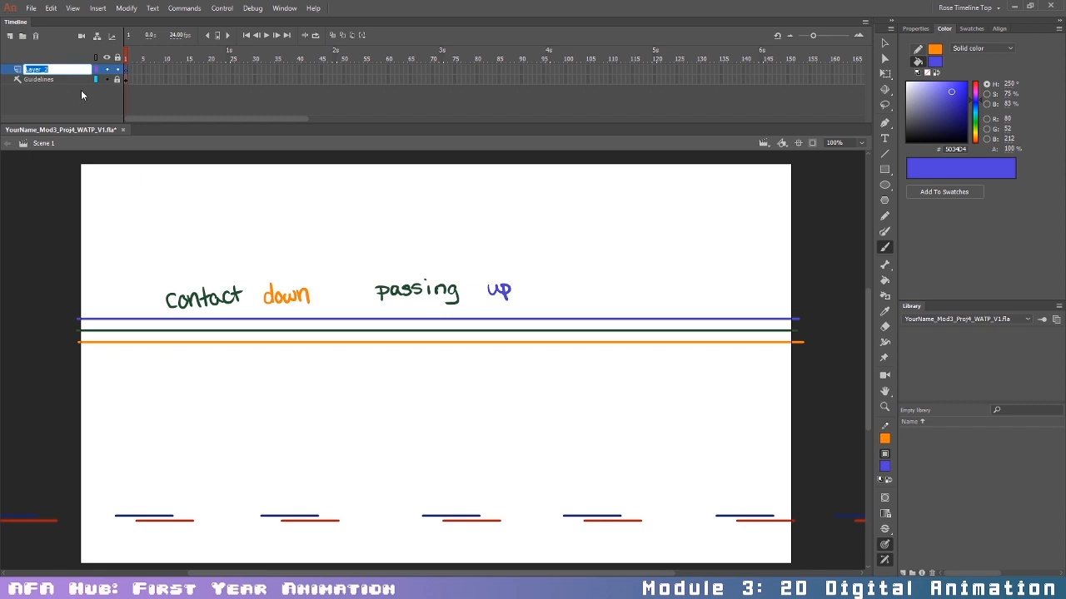
pyautogui.write('Rough Anim')
pyautogui.press('Return')
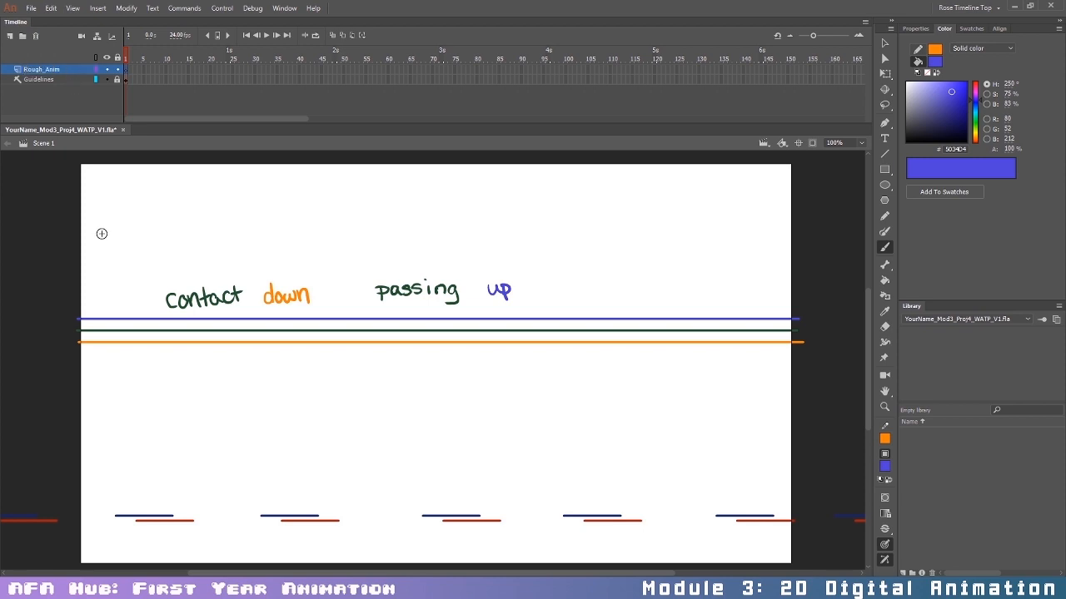
# Step: Lock the Rough_Anim layer and add a new layer named Notes above it
pyautogui.rightClick(55, 69)
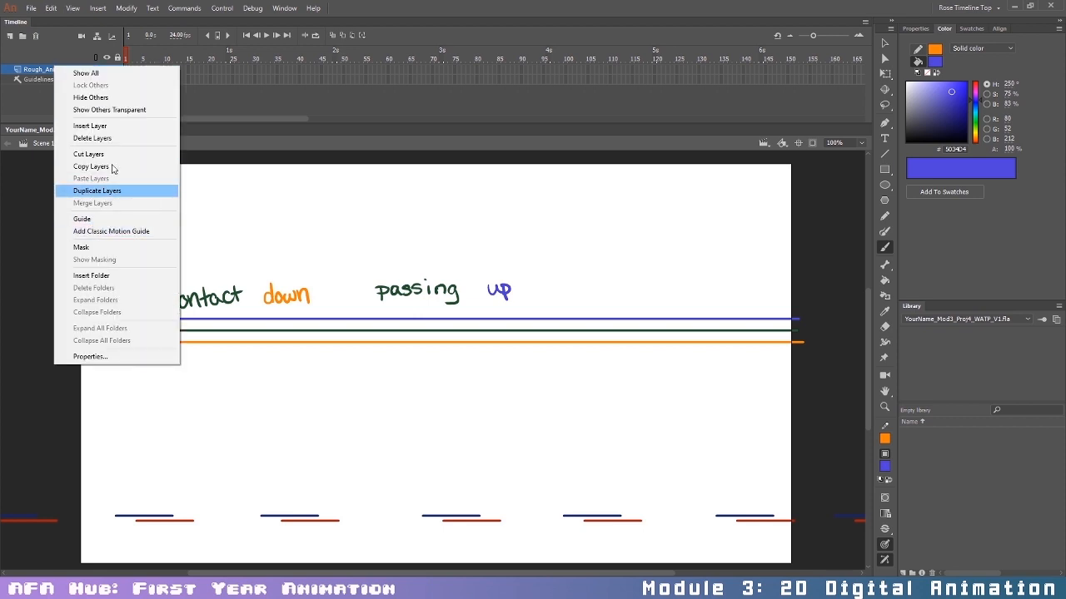
pyautogui.click(60, 75)
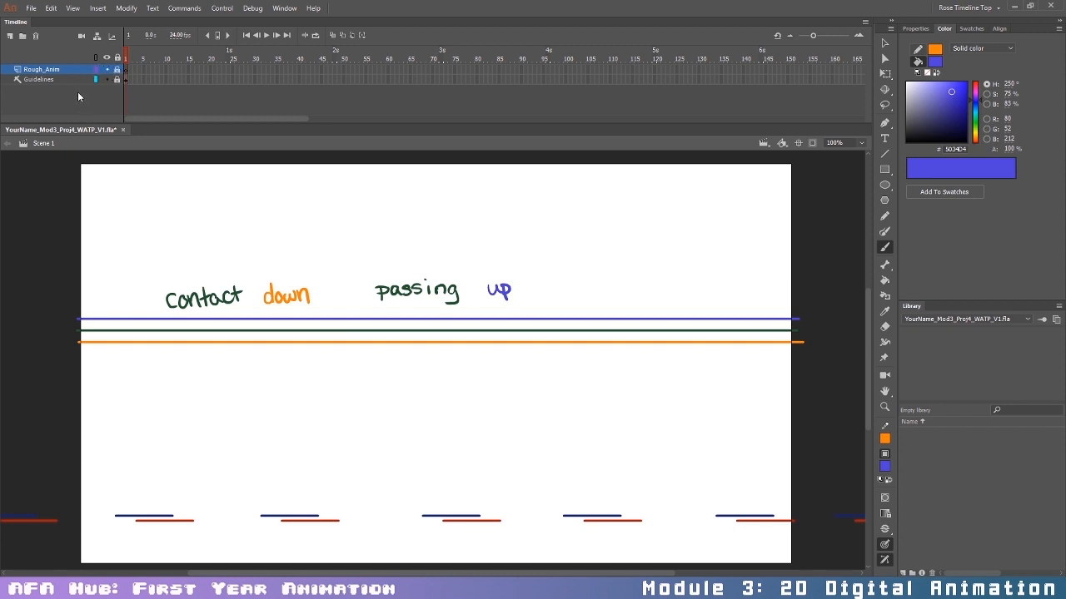
pyautogui.click(10, 36)
pyautogui.doubleClick(30, 70)
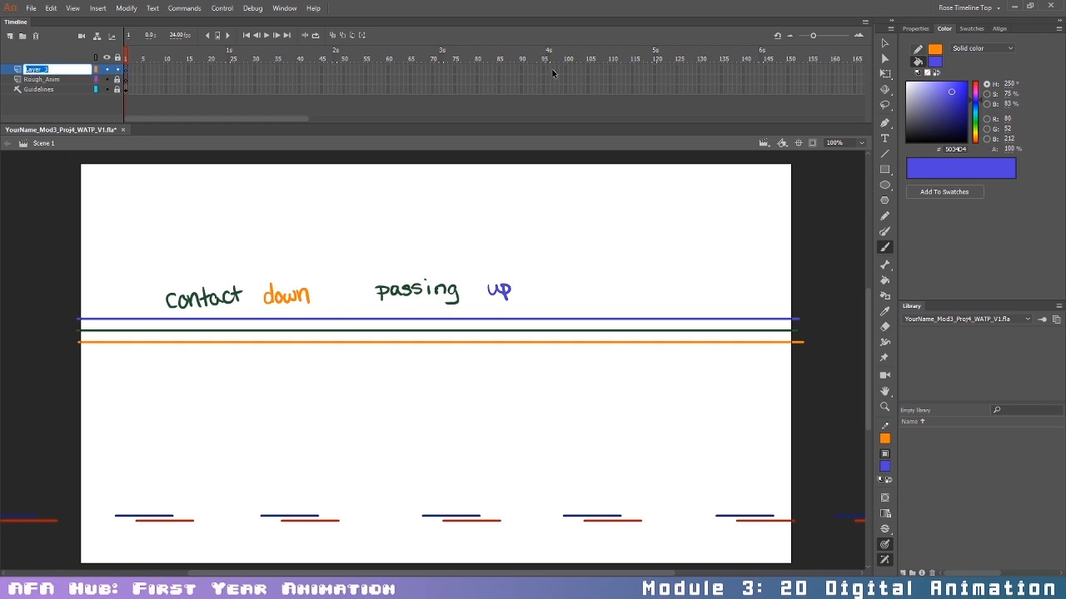
pyautogui.moveTo(813, 36); pyautogui.dragTo(834, 40)
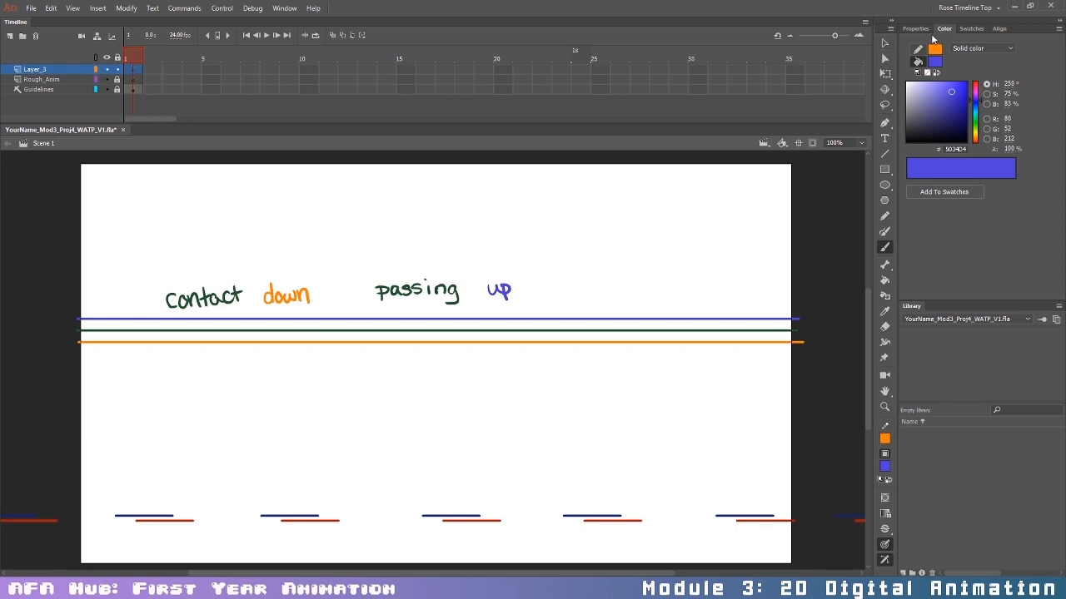
pyautogui.doubleClick(45, 71)
pyautogui.write('r')
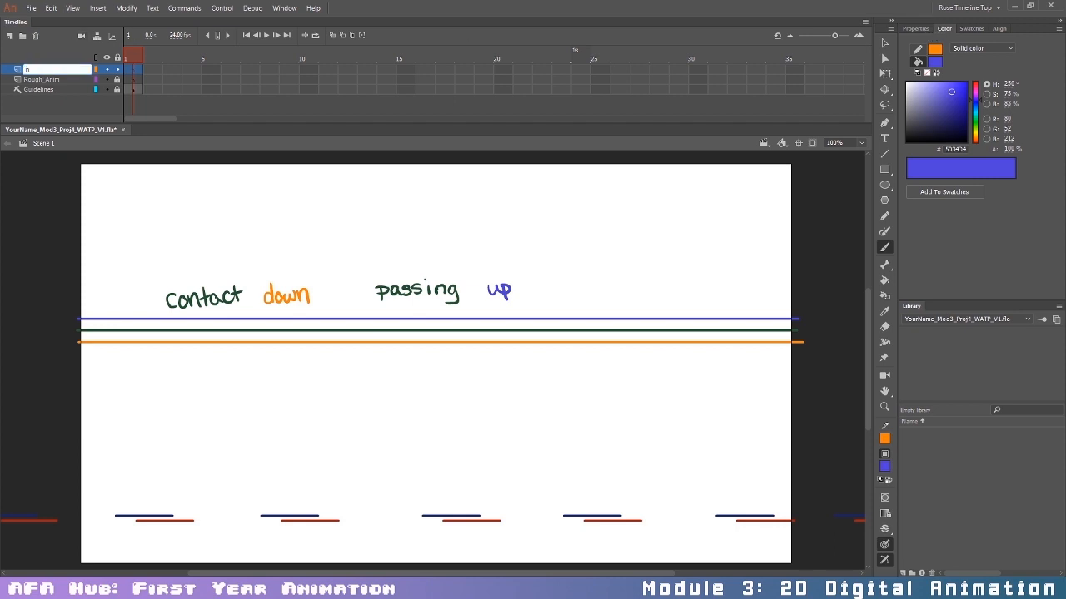
pyautogui.write('Notes')
pyautogui.press('Return')
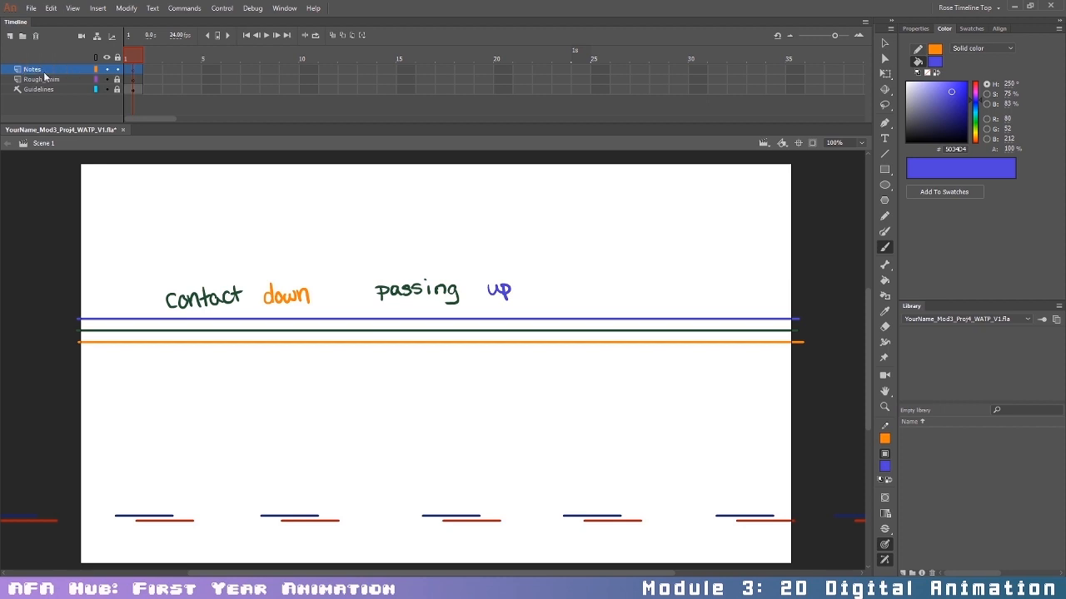
# Step: Set the timeline frame size to Large and widen the frames a little further
pyautogui.click(858, 39)
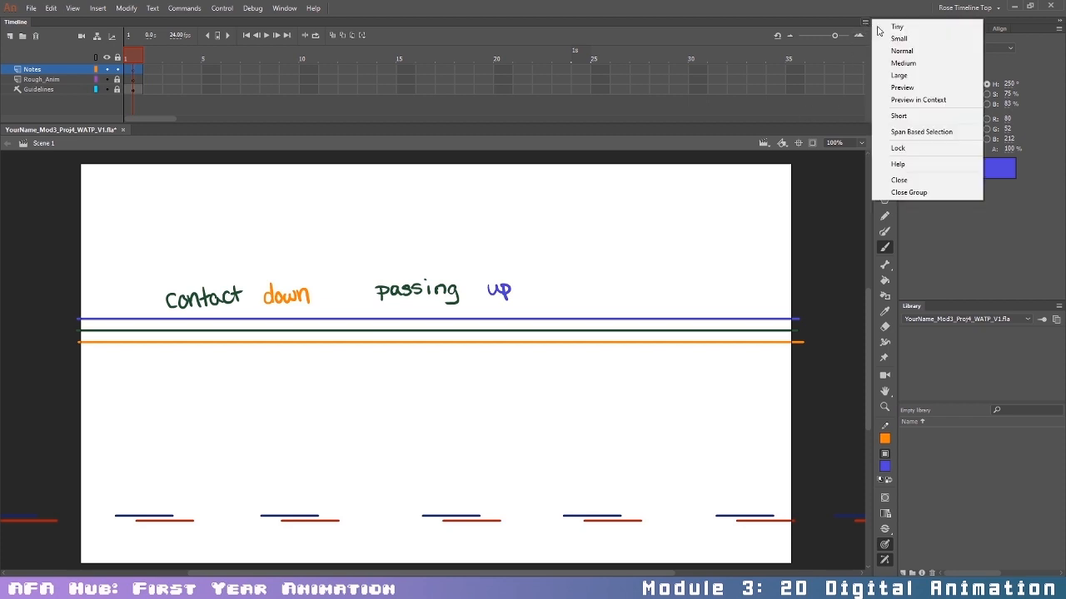
pyautogui.click(928, 63)
pyautogui.click(866, 27)
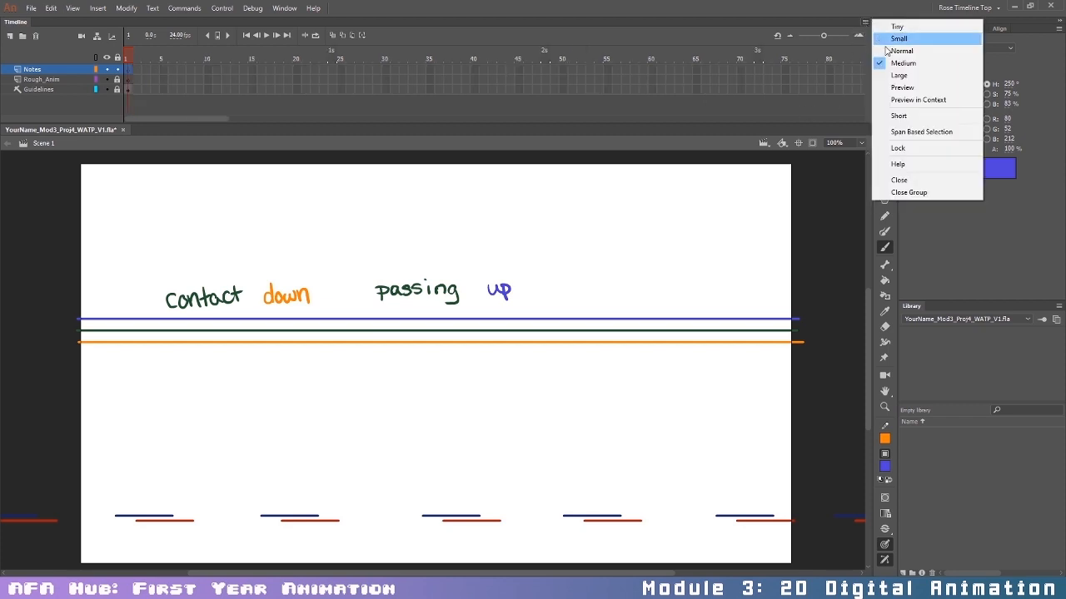
pyautogui.click(906, 77)
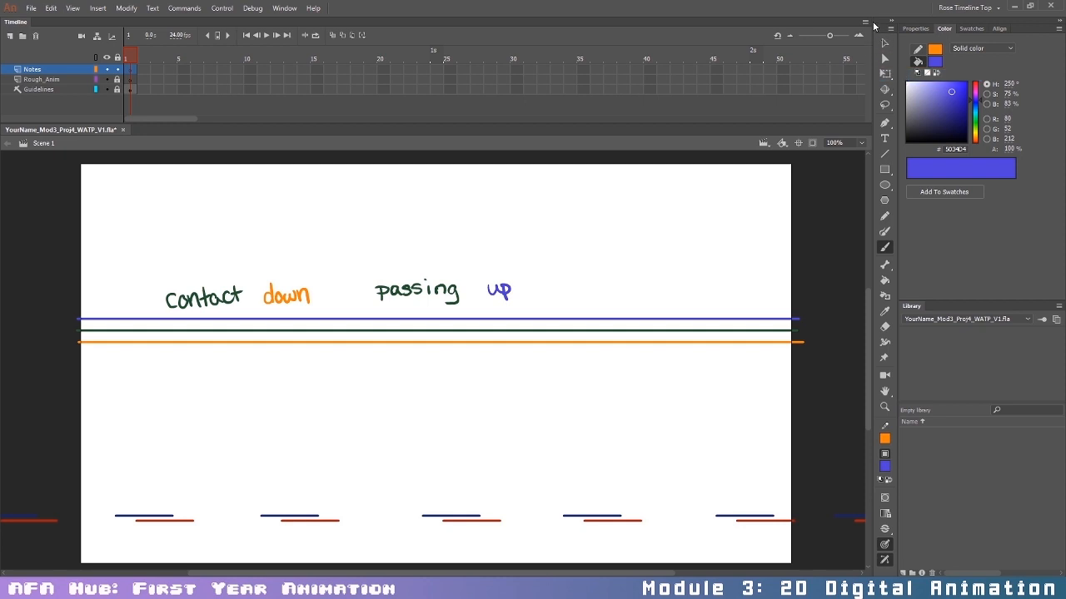
pyautogui.click(866, 24)
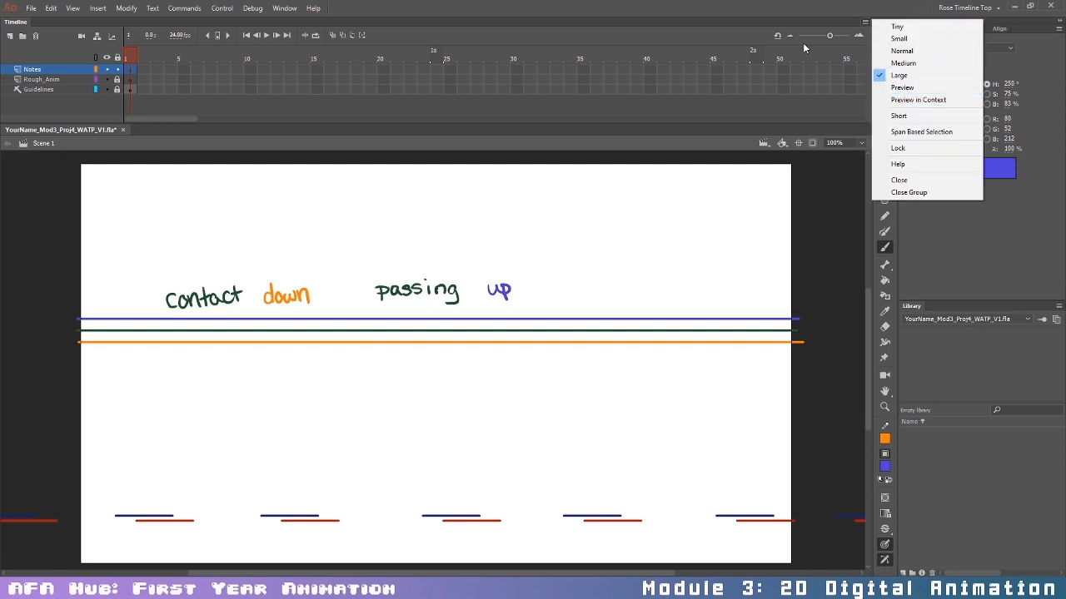
pyautogui.click(828, 39)
pyautogui.moveTo(831, 34); pyautogui.dragTo(840, 37)
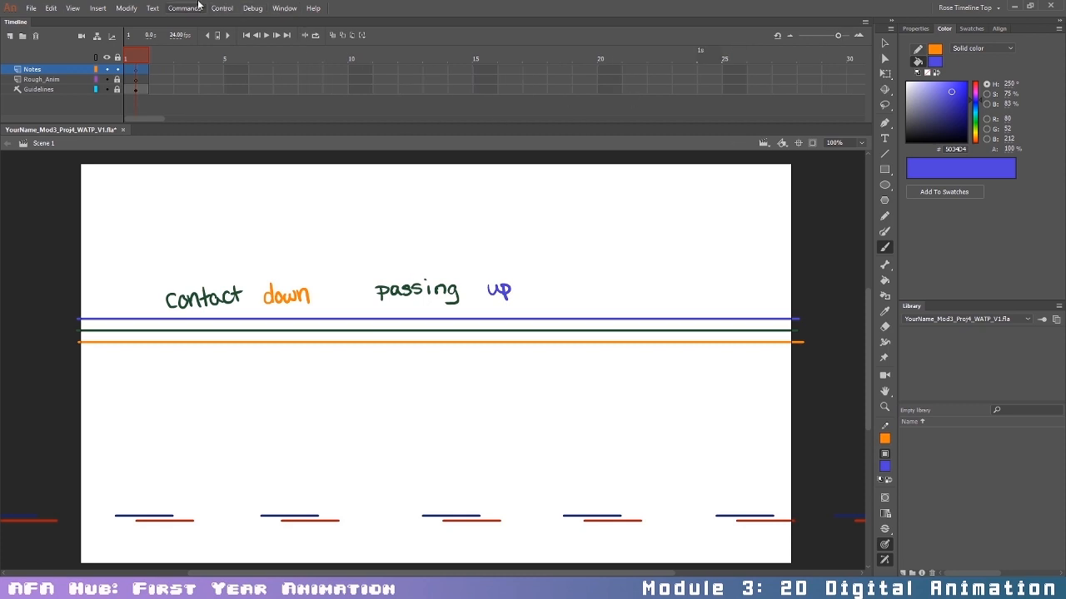
# Step: Insert a blank keyframe on each of frames 2 through 9 of the Notes layer
pyautogui.click(159, 73)
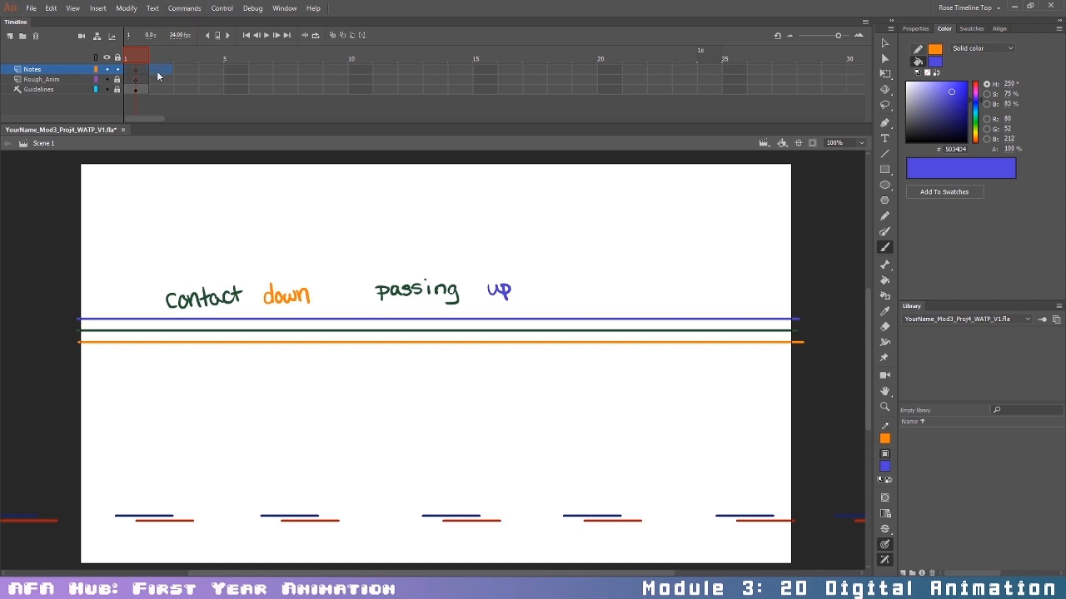
pyautogui.click(165, 79)
pyautogui.click(160, 70)
pyautogui.click(186, 72)
pyautogui.press('F7')
pyautogui.click(210, 72)
pyautogui.press('F7')
pyautogui.click(234, 74)
pyautogui.press('F7')
pyautogui.click(260, 73)
pyautogui.press('F7')
pyautogui.click(286, 73)
pyautogui.press('F7')
pyautogui.click(311, 73)
pyautogui.press('F7')
pyautogui.click(333, 73)
pyautogui.press('F7')
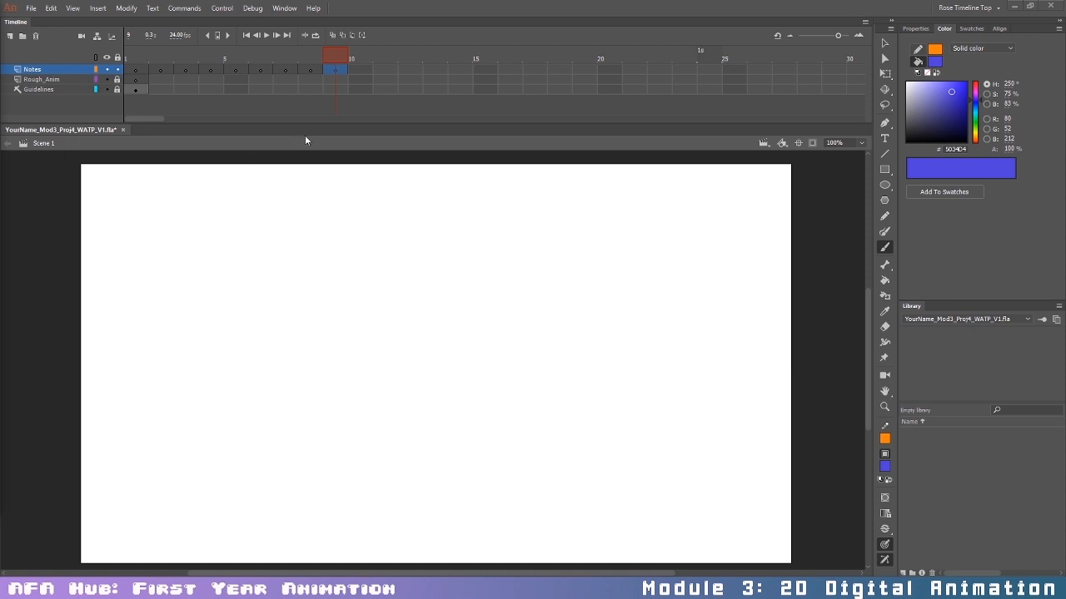
# Step: Extend the Rough_Anim and Guidelines layers with regular frames through frame 9
pyautogui.click(137, 74)
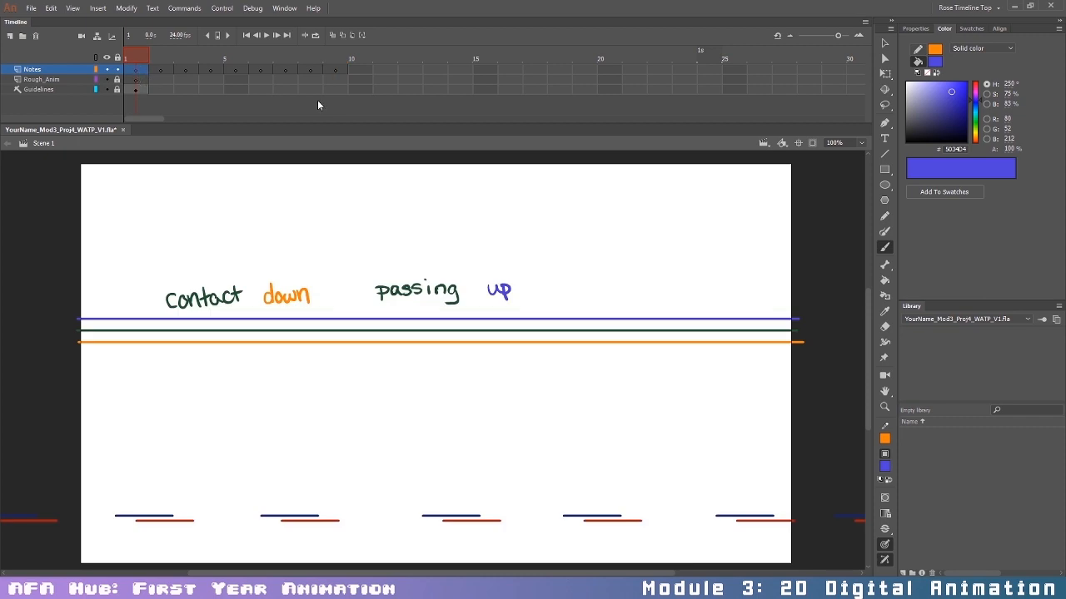
pyautogui.click(338, 91)
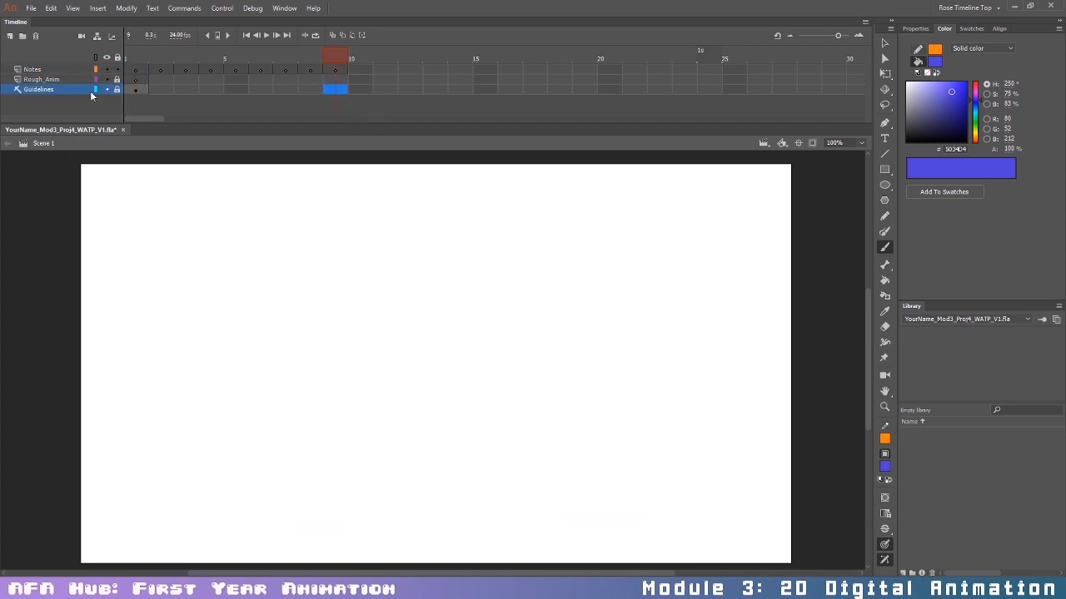
pyautogui.click(381, 90)
pyautogui.moveTo(335, 78); pyautogui.dragTo(334, 93)
pyautogui.press('F5')
pyautogui.moveTo(335, 62)
pyautogui.mouseDown()
pyautogui.moveTo(114, 70)
pyautogui.moveTo(344, 70)
pyautogui.mouseUp()
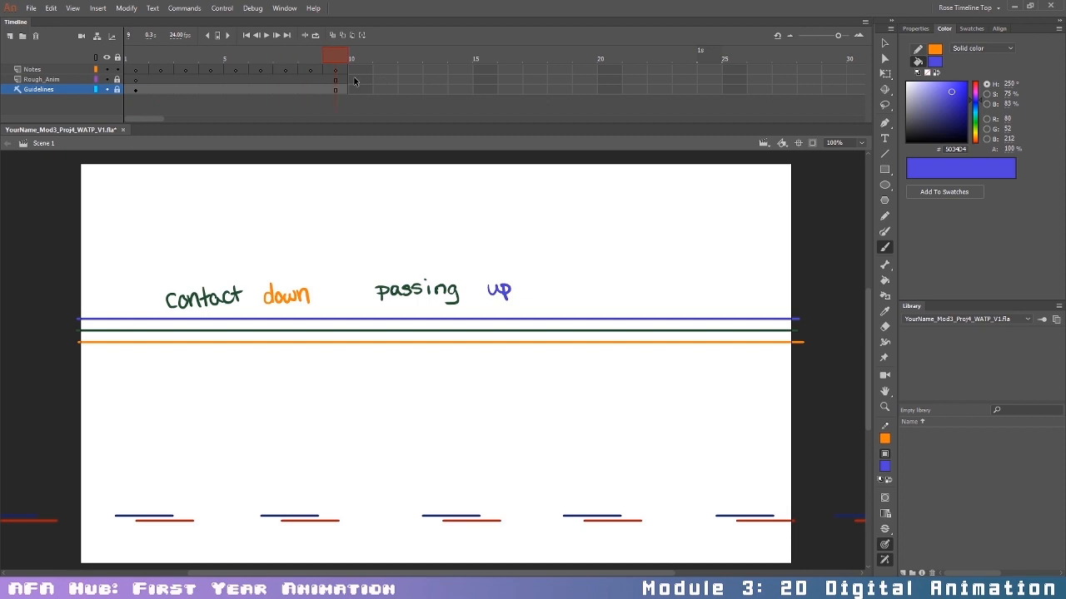
pyautogui.moveTo(137, 81); pyautogui.dragTo(515, 88)
pyautogui.click(336, 70)
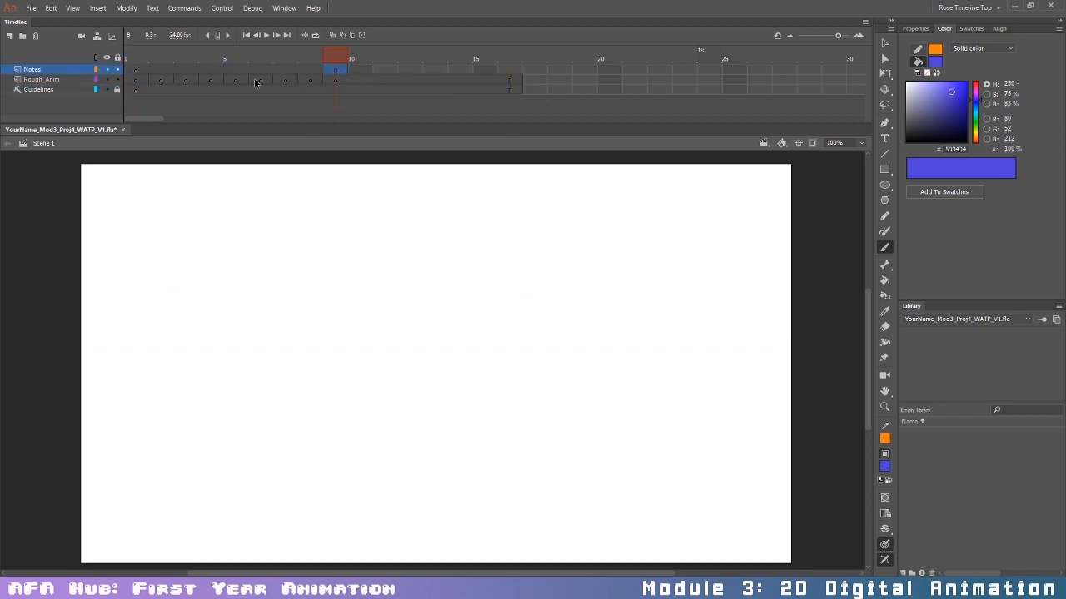
pyautogui.hotkey('ctrl', 'z')
pyautogui.hotkey('ctrl', 'z')
pyautogui.hotkey('ctrl', 'z')
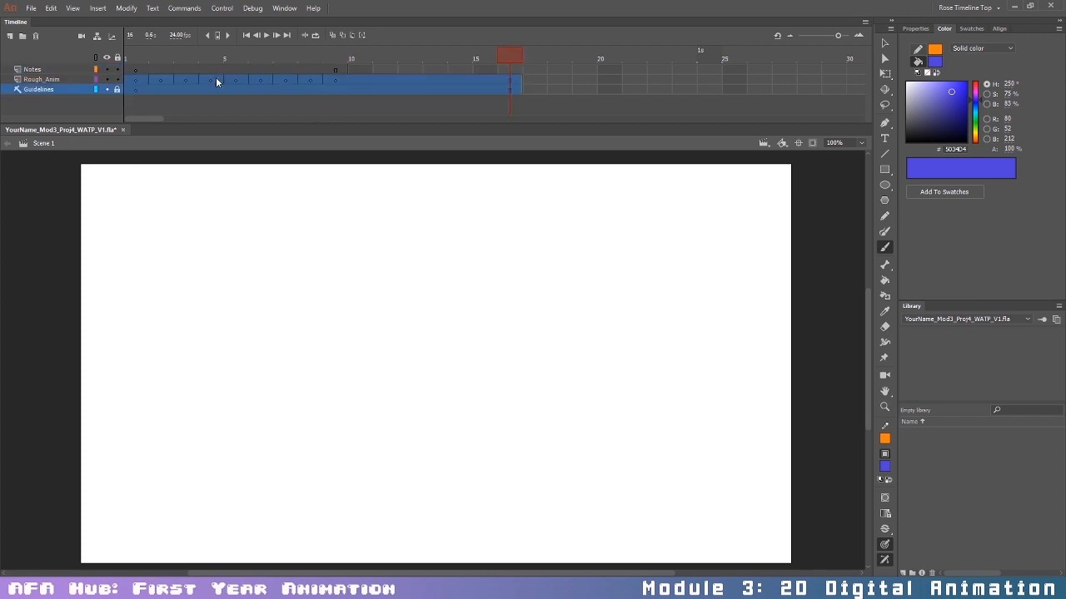
pyautogui.click(481, 89)
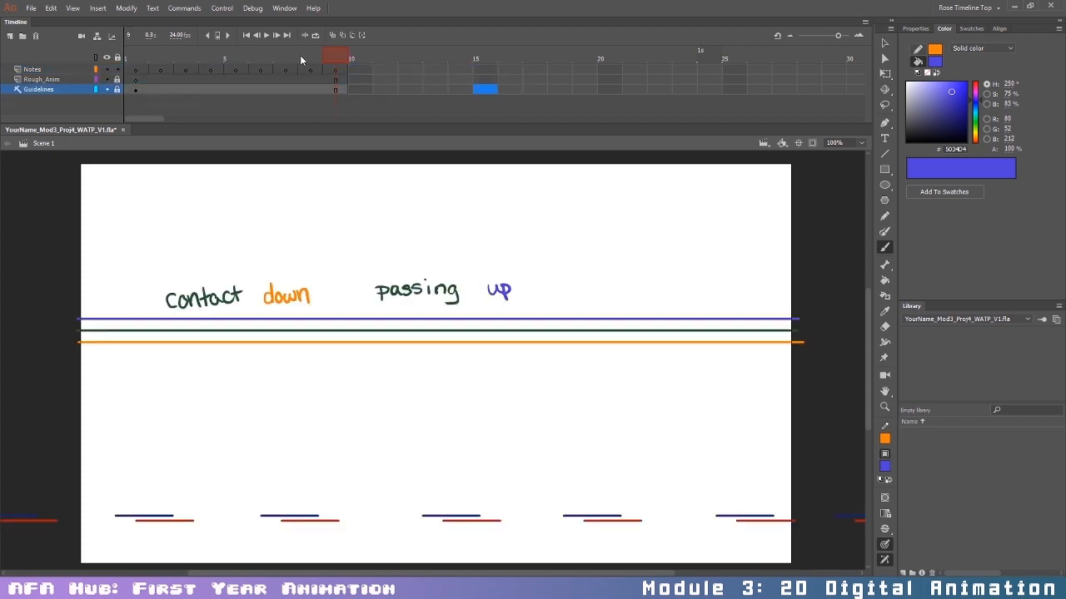
# Step: Bring up the frame properties for the keyframe on frame 1 of the Notes layer
pyautogui.moveTo(329, 60); pyautogui.dragTo(136, 60)
pyautogui.click(133, 71)
pyautogui.click(916, 29)
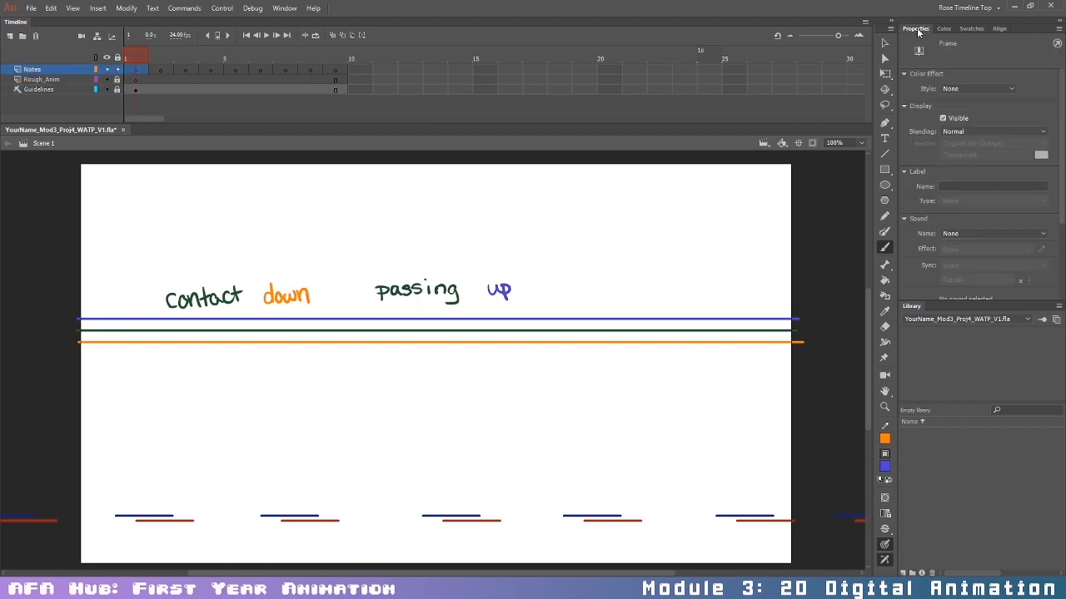
pyautogui.press('v')
pyautogui.click(736, 269)
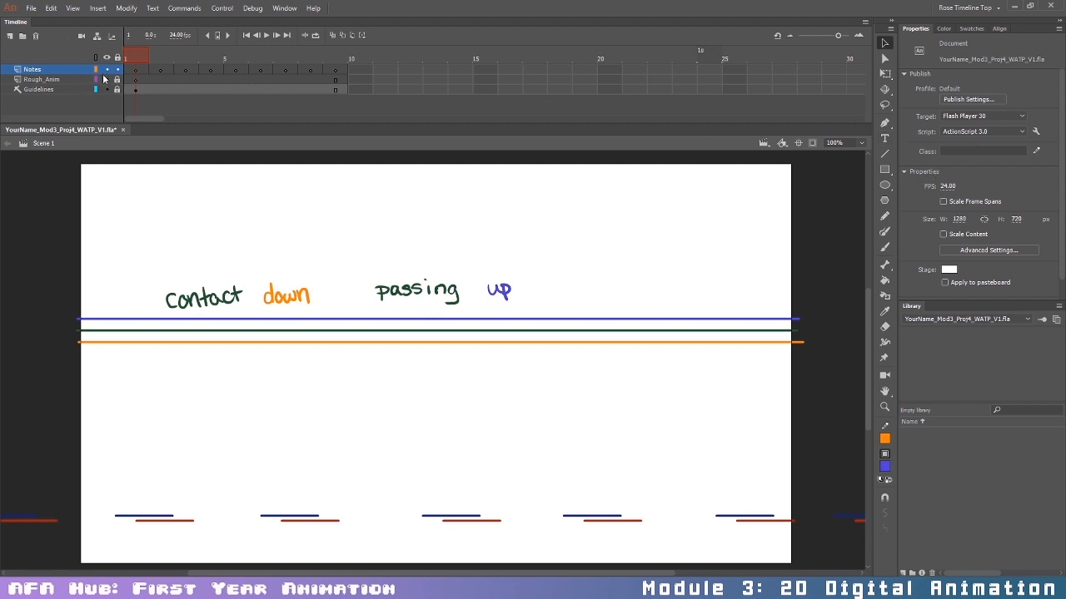
pyautogui.click(139, 72)
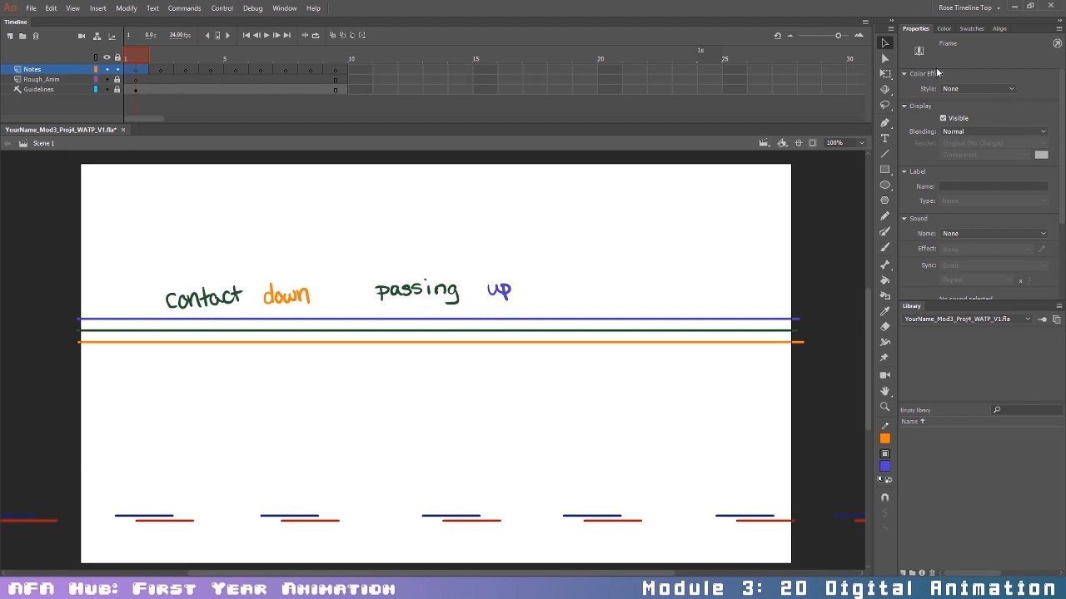
# Step: Label frame 1 of the Notes layer as C1
pyautogui.click(66, 68)
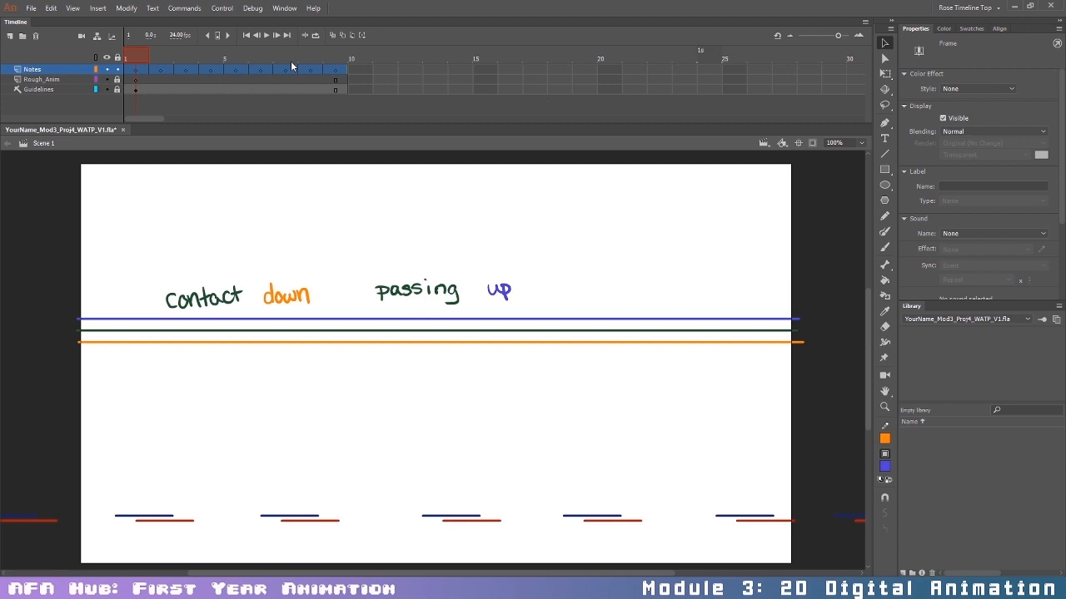
pyautogui.click(135, 71)
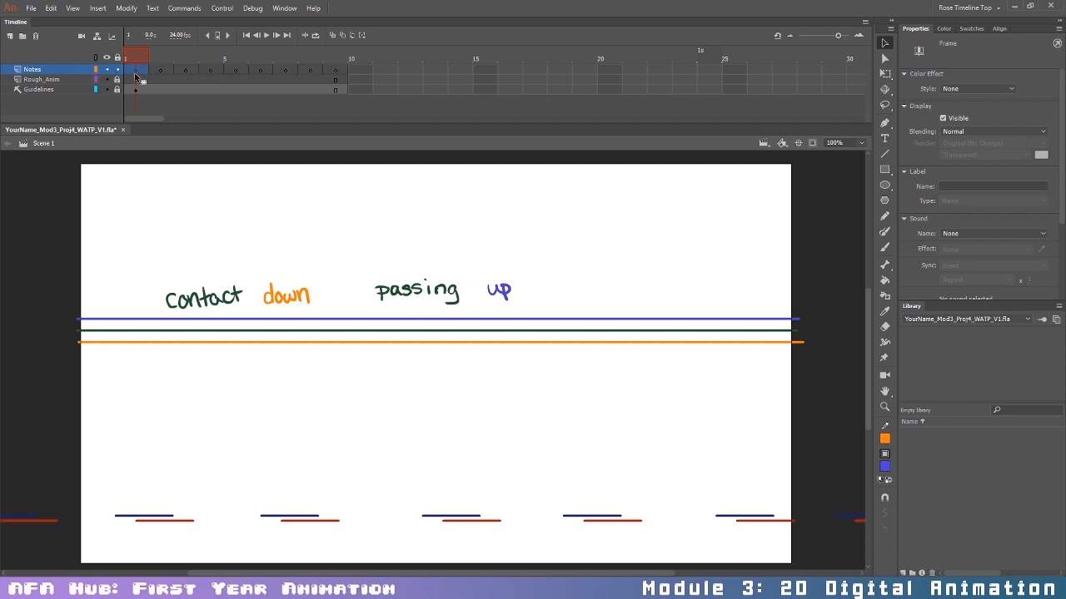
pyautogui.click(994, 185)
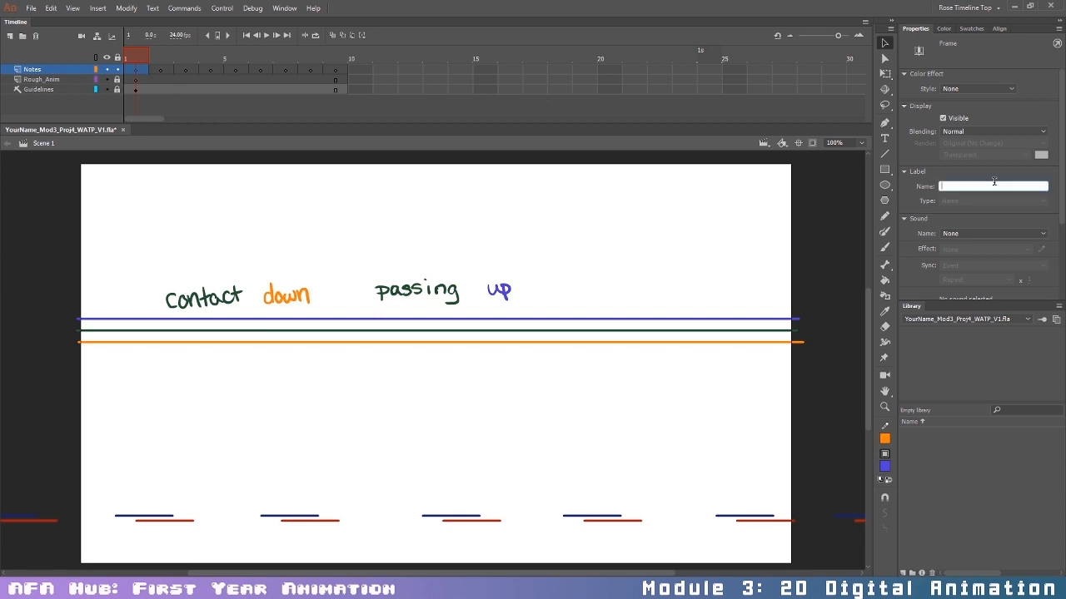
pyautogui.click(916, 171)
pyautogui.click(916, 171)
pyautogui.click(953, 187)
pyautogui.write('C1')
pyautogui.press('Return')
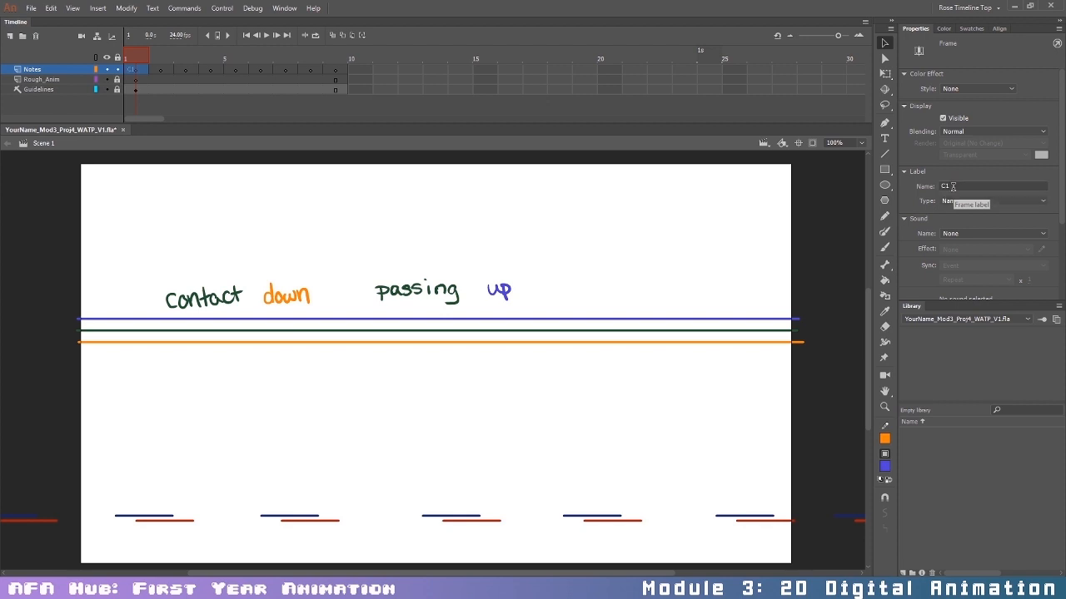
# Step: Label frame 2 of the Notes layer as D1 and frame 3 as P1
pyautogui.click(161, 73)
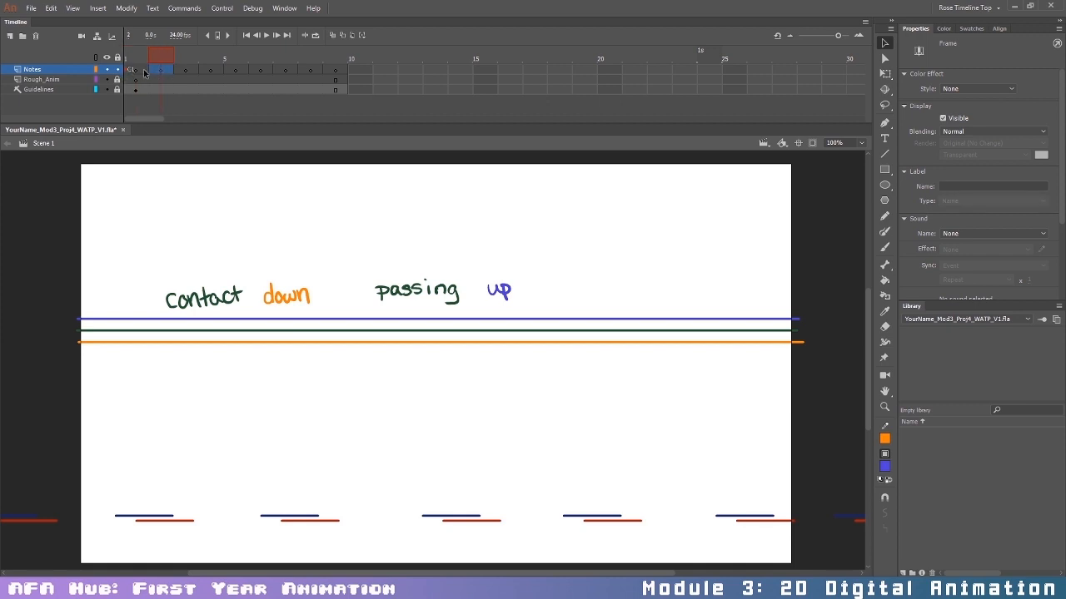
pyautogui.click(969, 185)
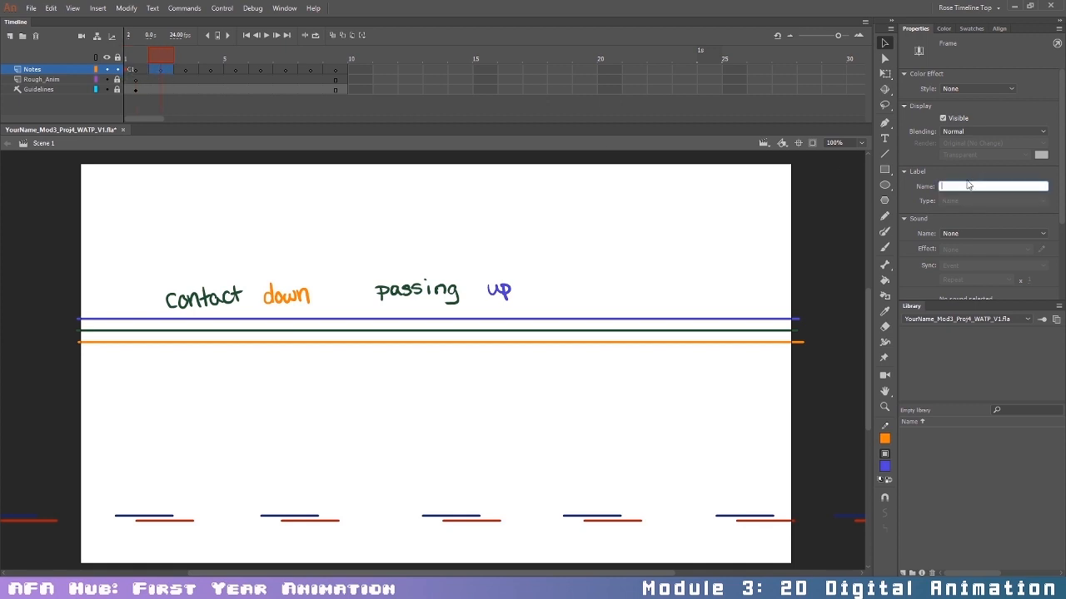
pyautogui.write('D1')
pyautogui.press('Return')
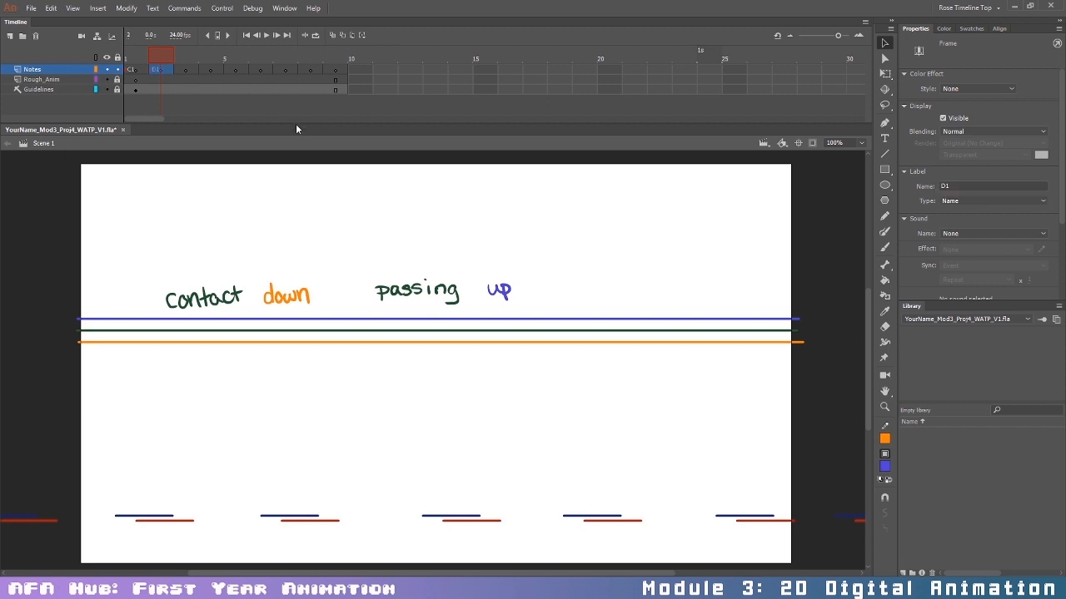
pyautogui.click(186, 69)
pyautogui.click(949, 186)
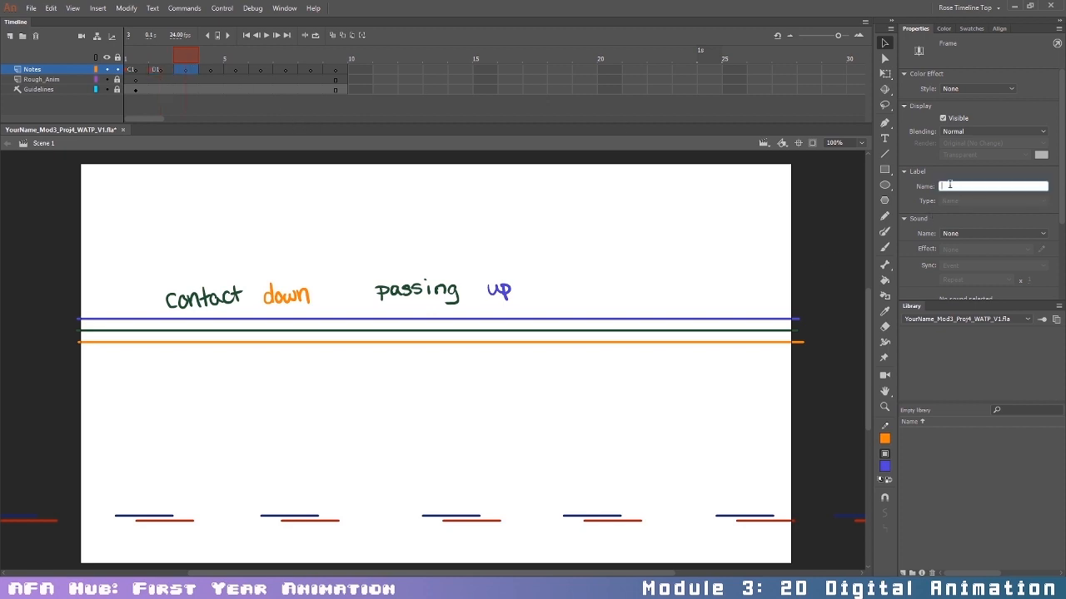
pyautogui.write('P1')
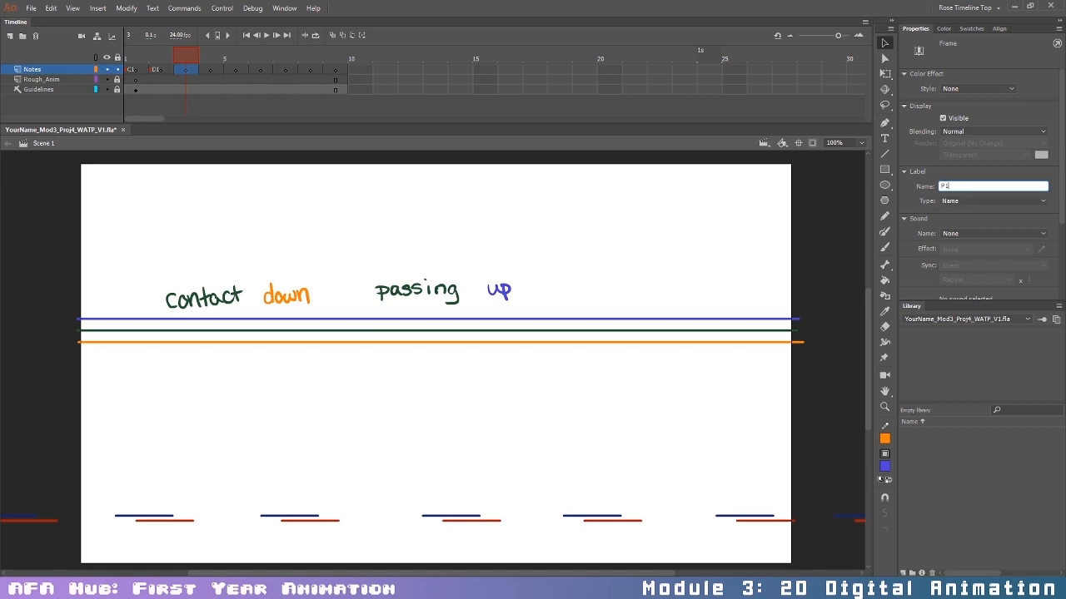
pyautogui.press('Return')
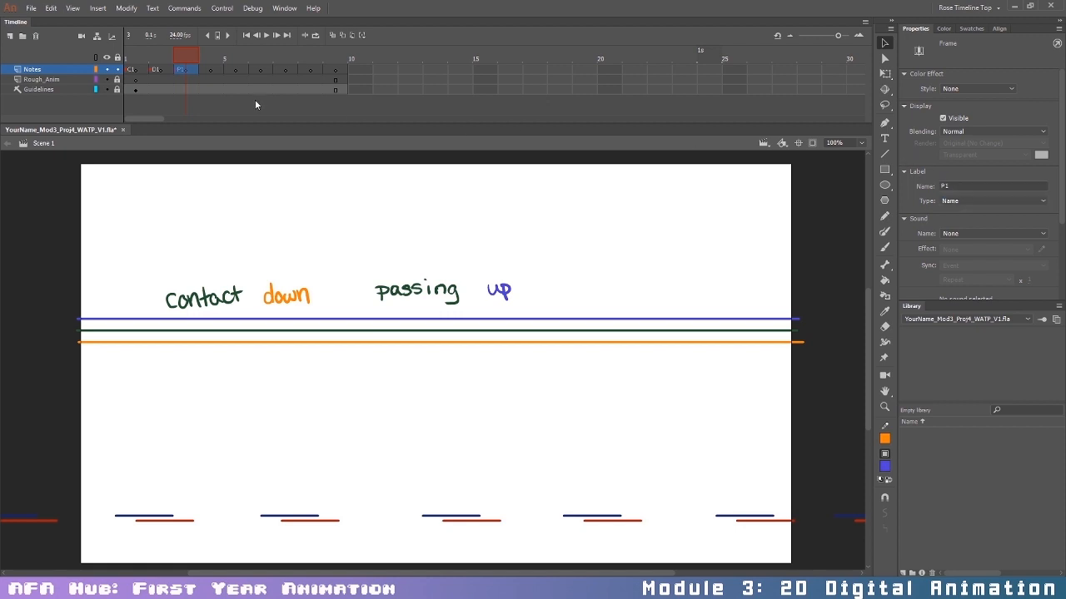
# Step: Label frame 4 of the Notes layer as U1 and frame 5 as C2
pyautogui.click(222, 70)
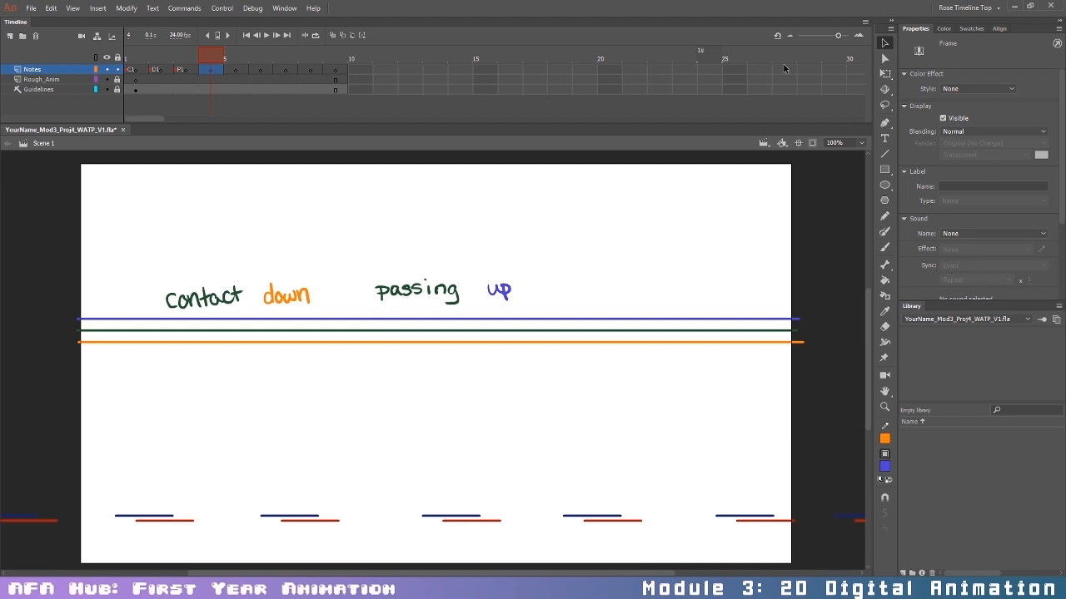
pyautogui.click(945, 186)
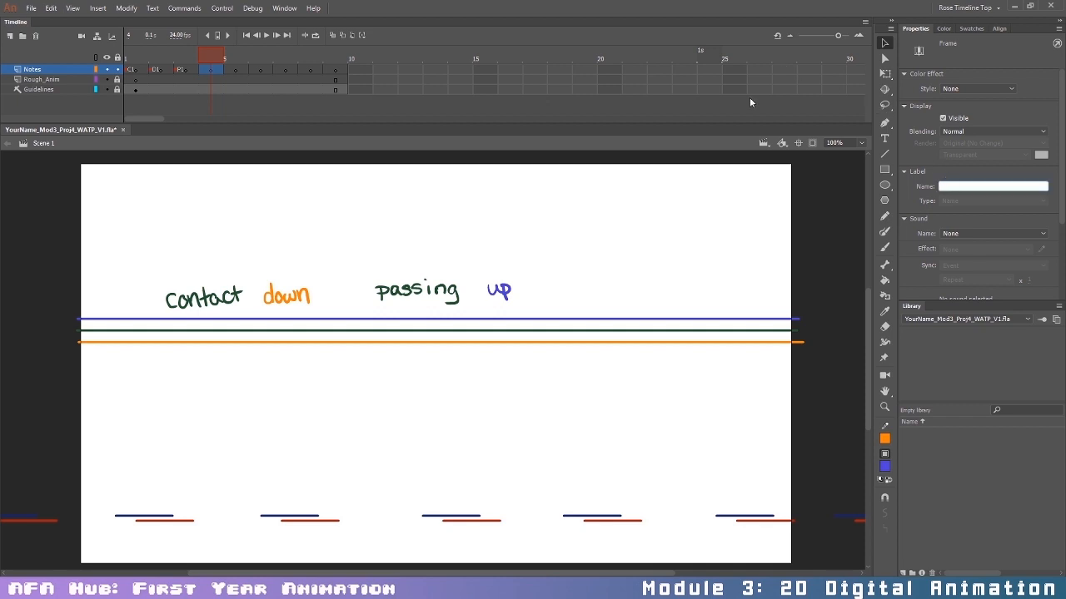
pyautogui.write('U1')
pyautogui.press('Return')
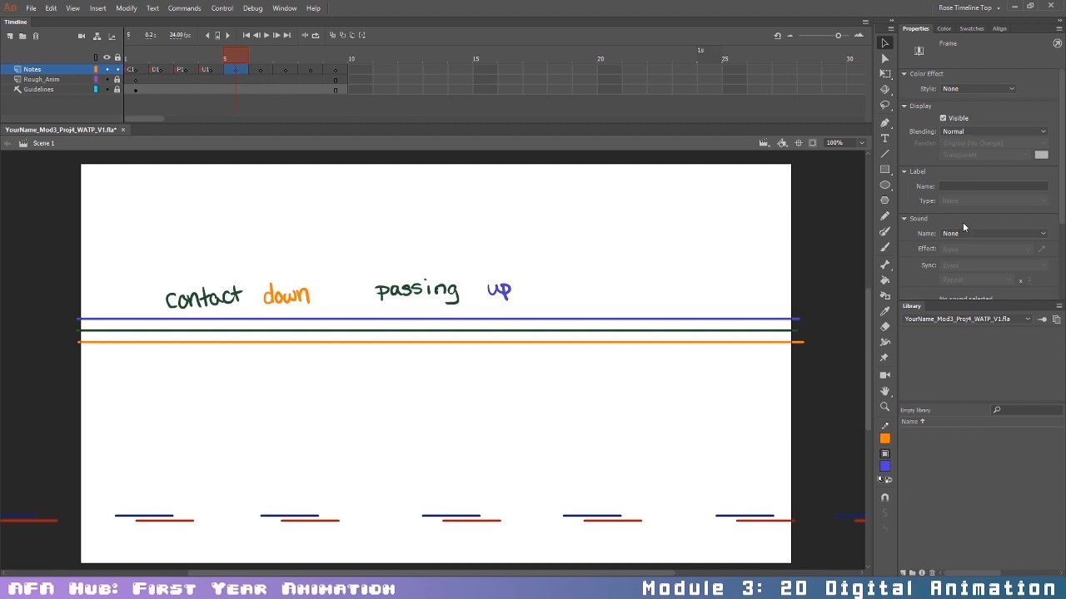
pyautogui.click(969, 186)
pyautogui.write('C2')
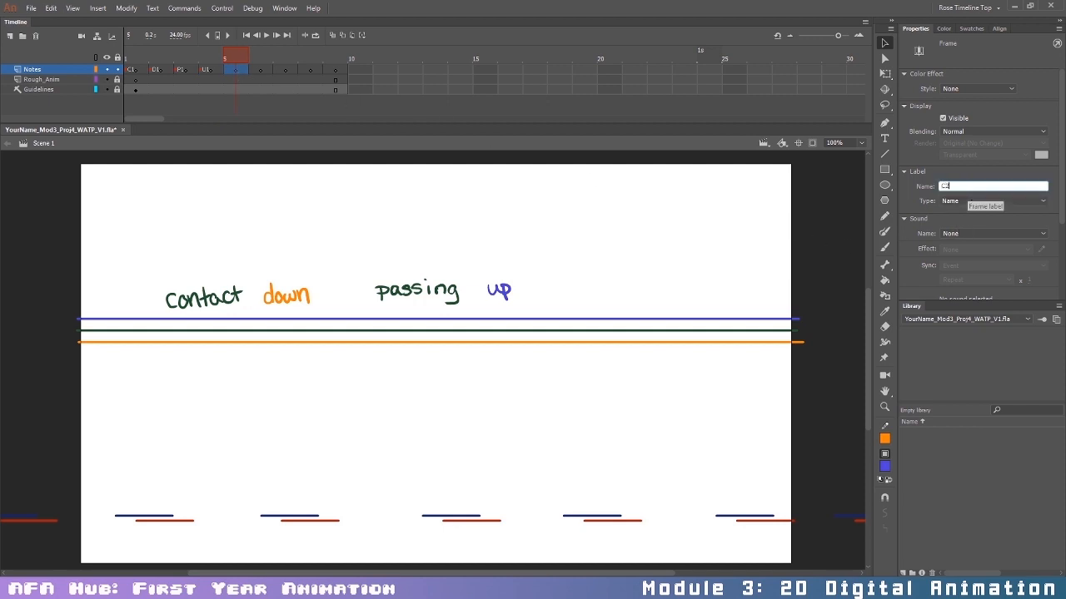
pyautogui.press('Return')
# Step: Label frame 6 of the Notes layer as D2 and frame 7 as P2
pyautogui.click(259, 69)
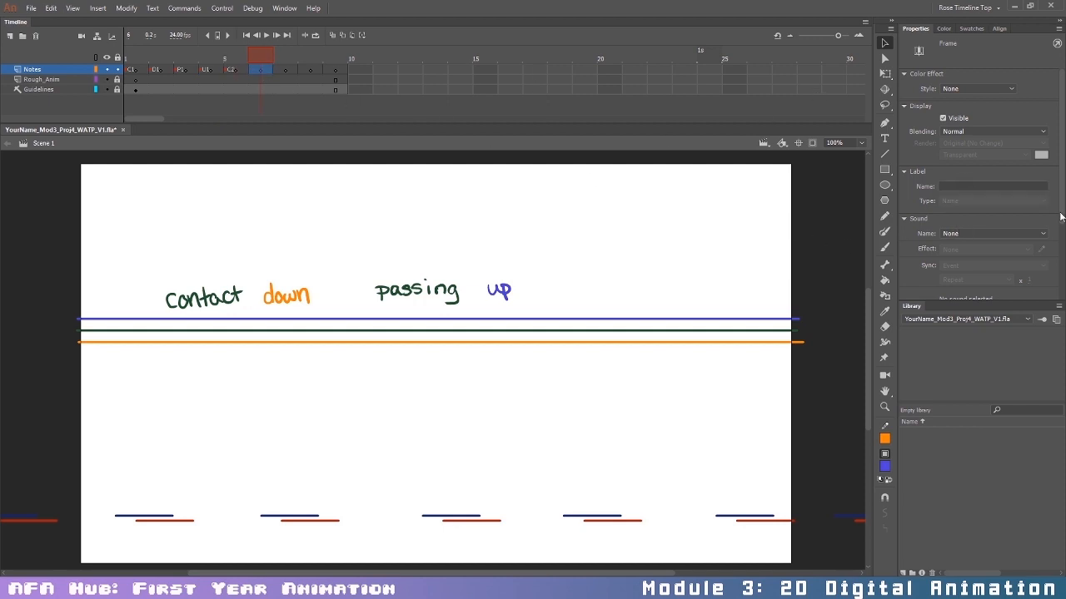
pyautogui.click(995, 186)
pyautogui.write('D2')
pyautogui.press('Return')
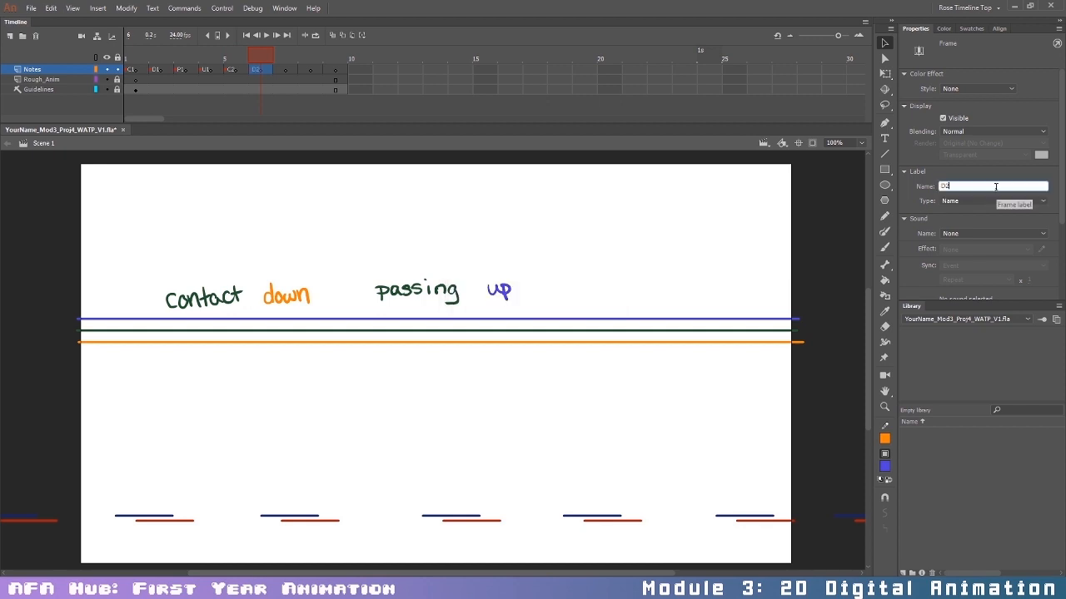
pyautogui.click(284, 69)
pyautogui.click(953, 186)
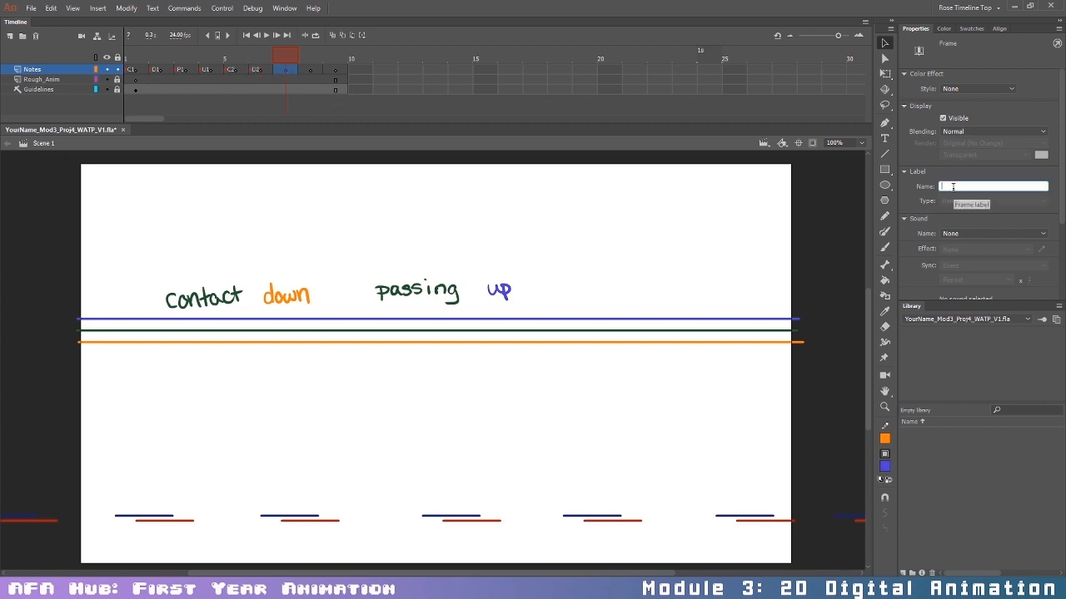
pyautogui.write('P2')
pyautogui.press('Return')
# Step: Label frame 8 of the Notes layer as U2
pyautogui.click(311, 69)
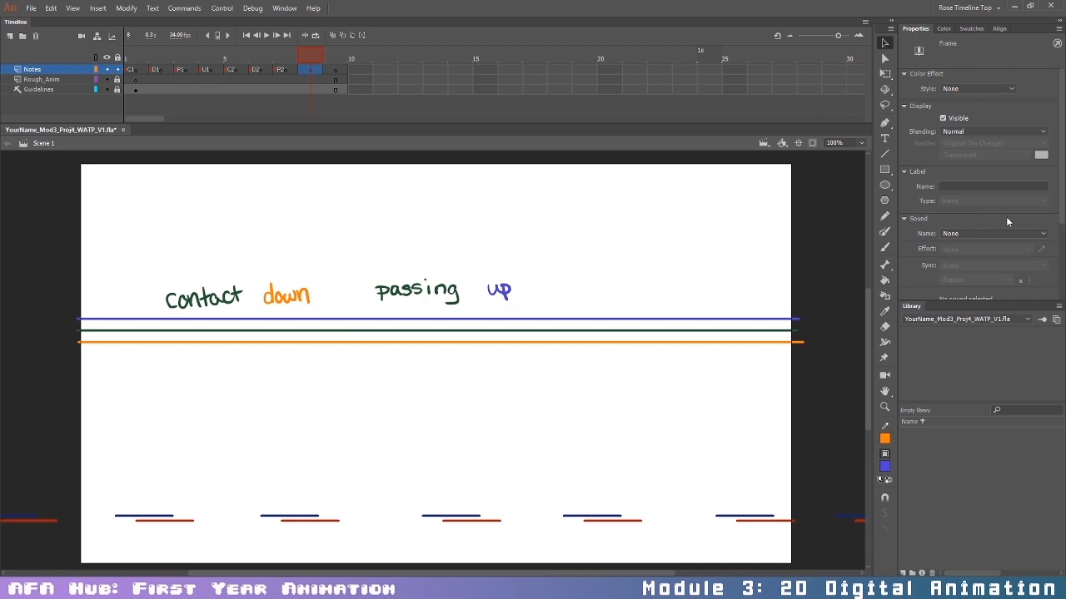
pyautogui.click(997, 188)
pyautogui.write('U')
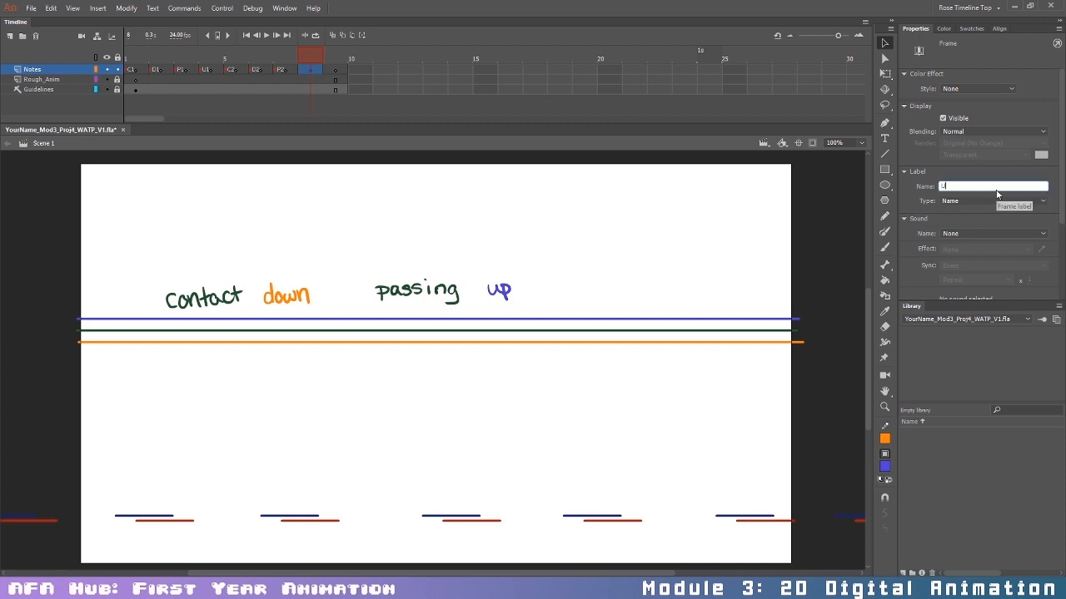
pyautogui.write('2')
pyautogui.press('Return')
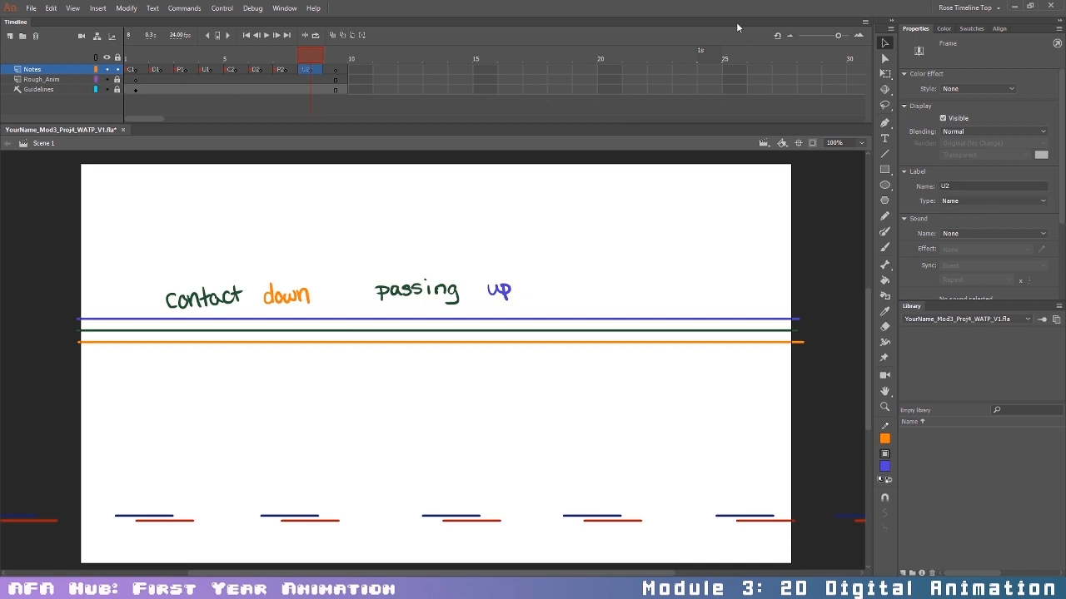
# Step: Remove frame 9 from the Notes, Rough_Anim and Guidelines layers
pyautogui.click(344, 70)
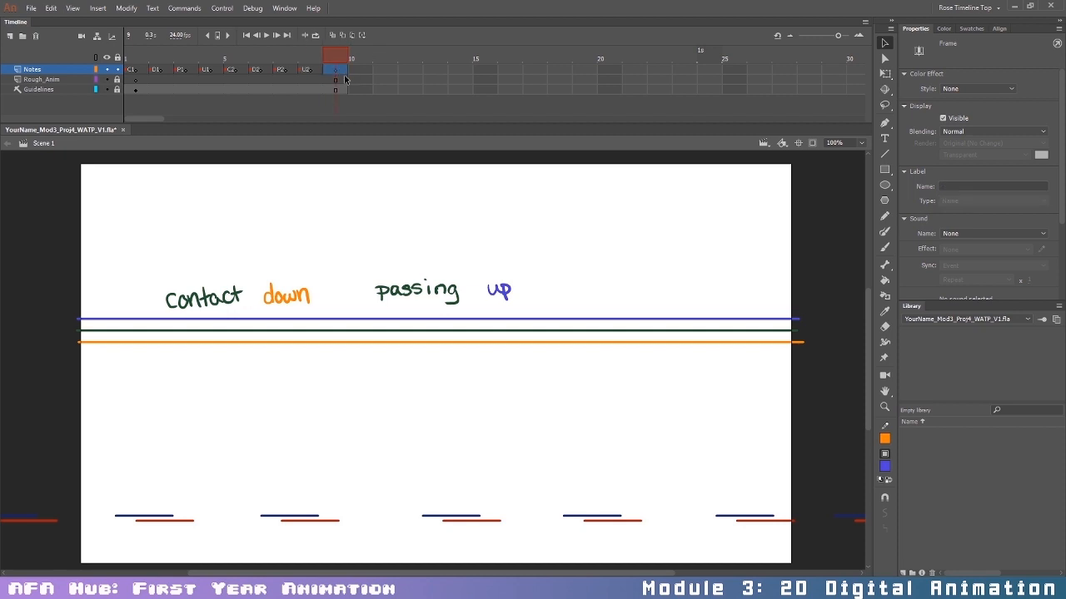
pyautogui.click(360, 78)
pyautogui.moveTo(334, 70); pyautogui.dragTo(332, 89)
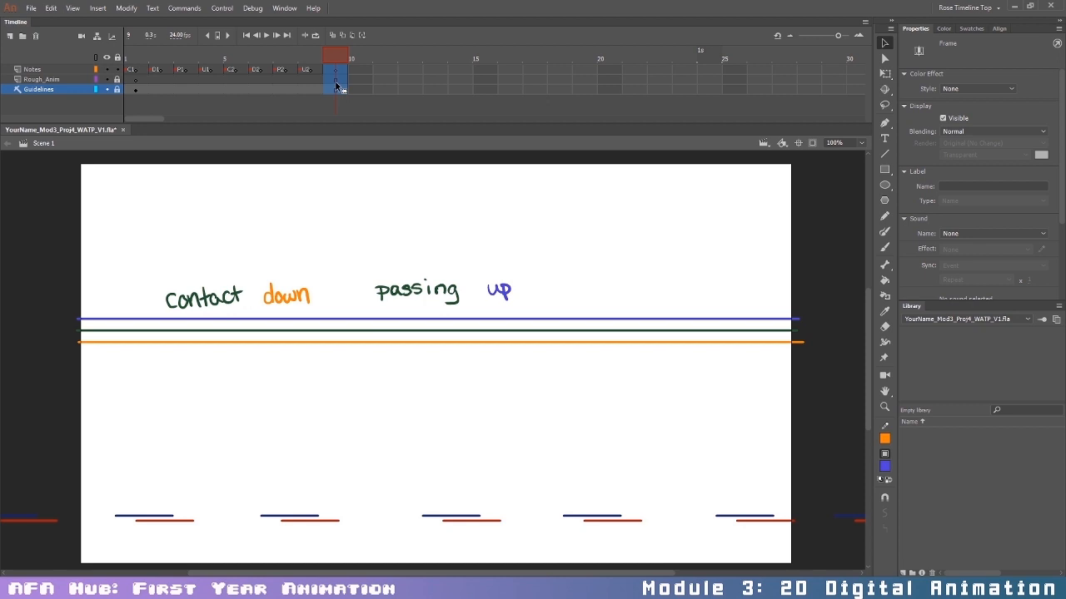
pyautogui.rightClick(338, 87)
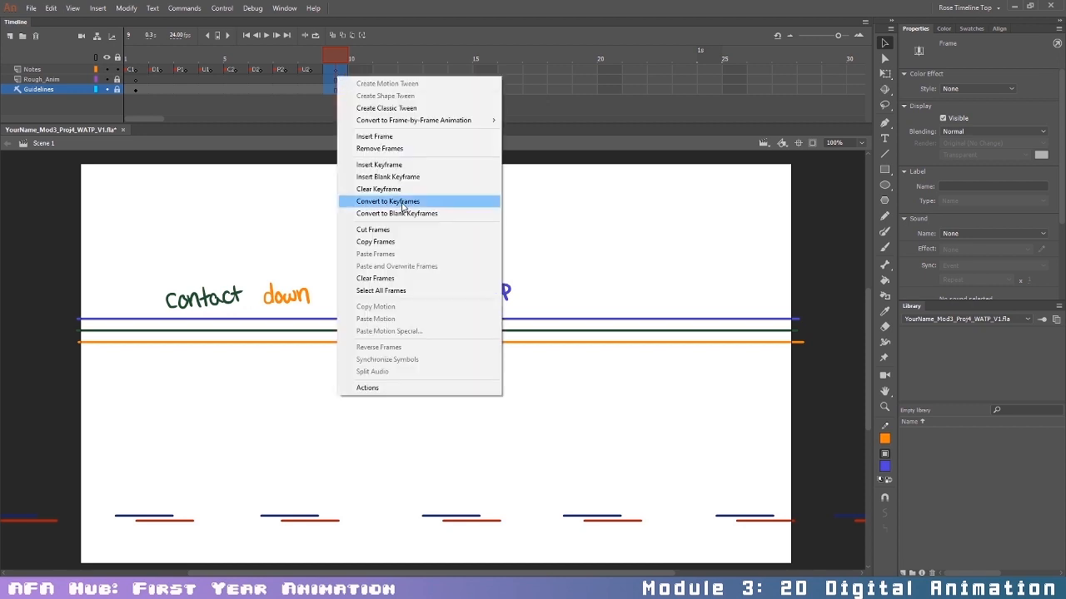
pyautogui.click(401, 154)
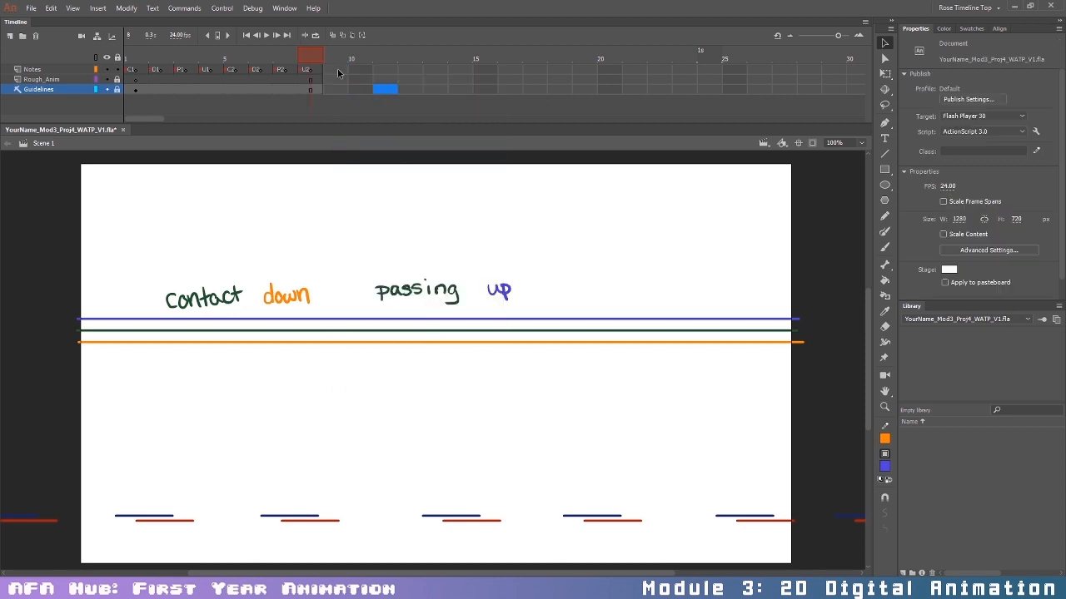
# Step: Play the timeline from frame 2 to review the labelled frames
pyautogui.click(172, 55)
pyautogui.press('Return')
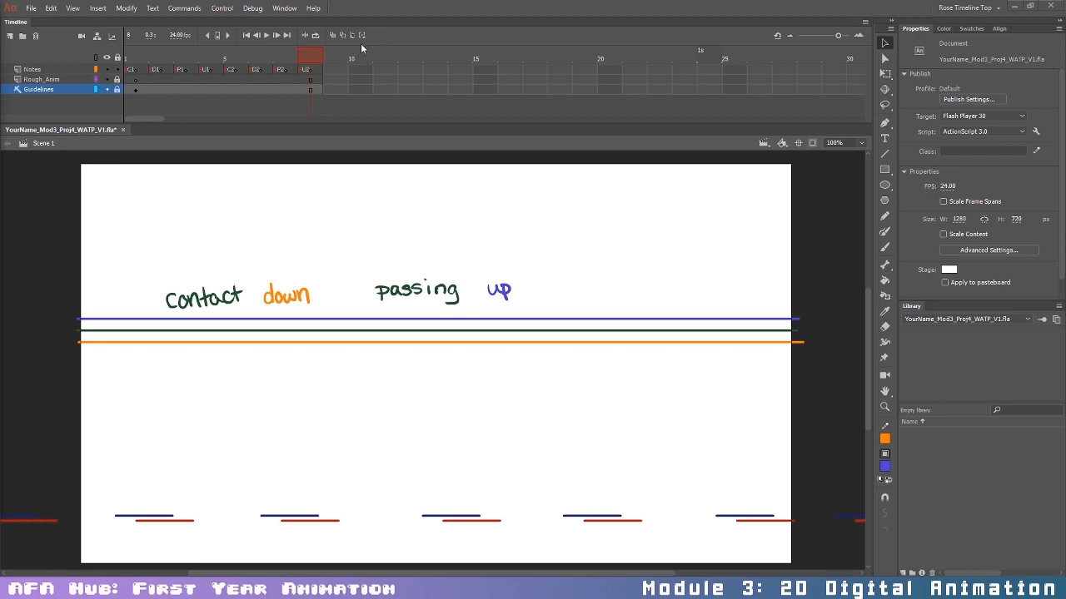
pyautogui.moveTo(132, 72); pyautogui.dragTo(318, 70)
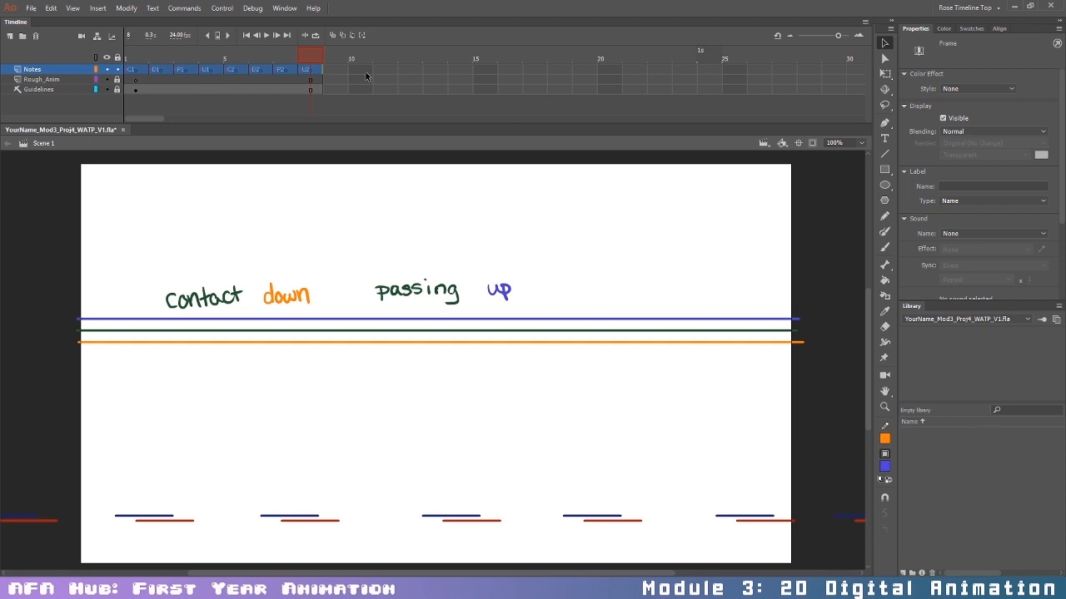
pyautogui.rightClick(297, 68)
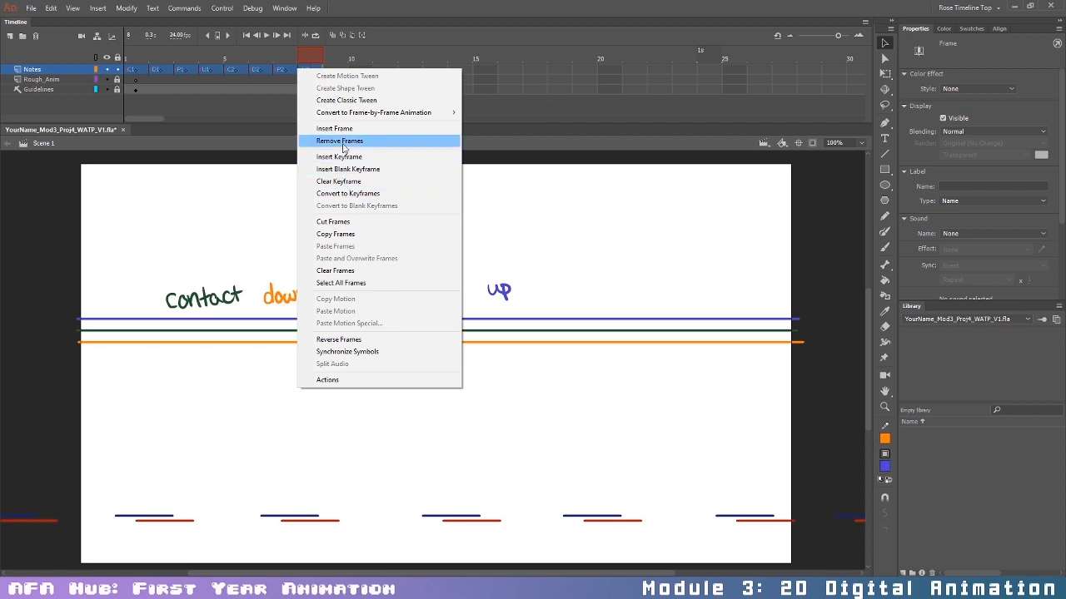
pyautogui.click(160, 89)
pyautogui.moveTo(135, 73); pyautogui.dragTo(303, 68)
pyautogui.click(385, 69)
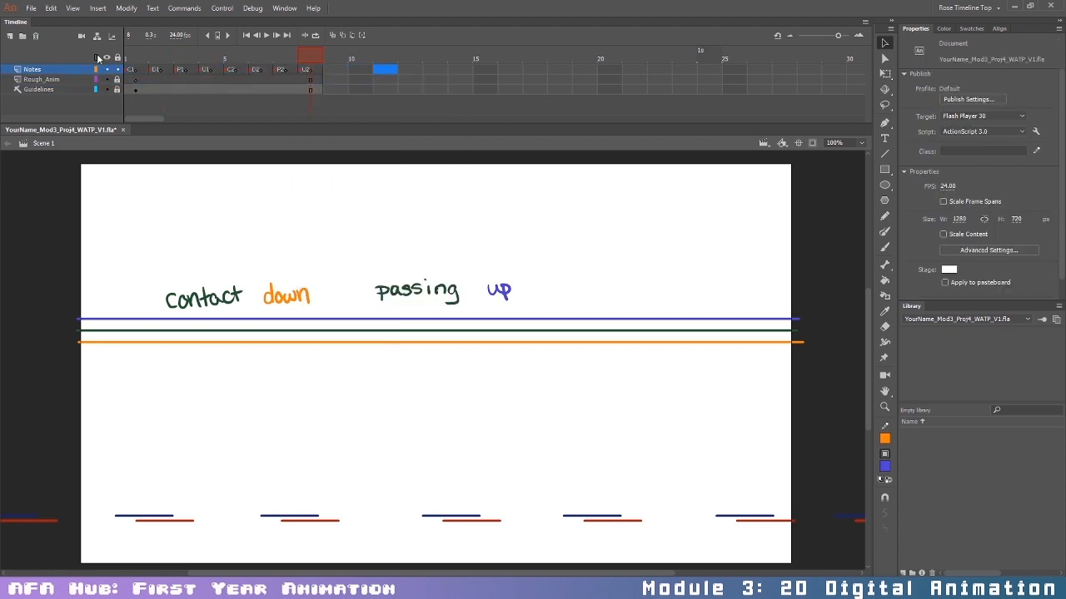
pyautogui.click(136, 71)
pyautogui.moveTo(136, 73); pyautogui.dragTo(434, 80)
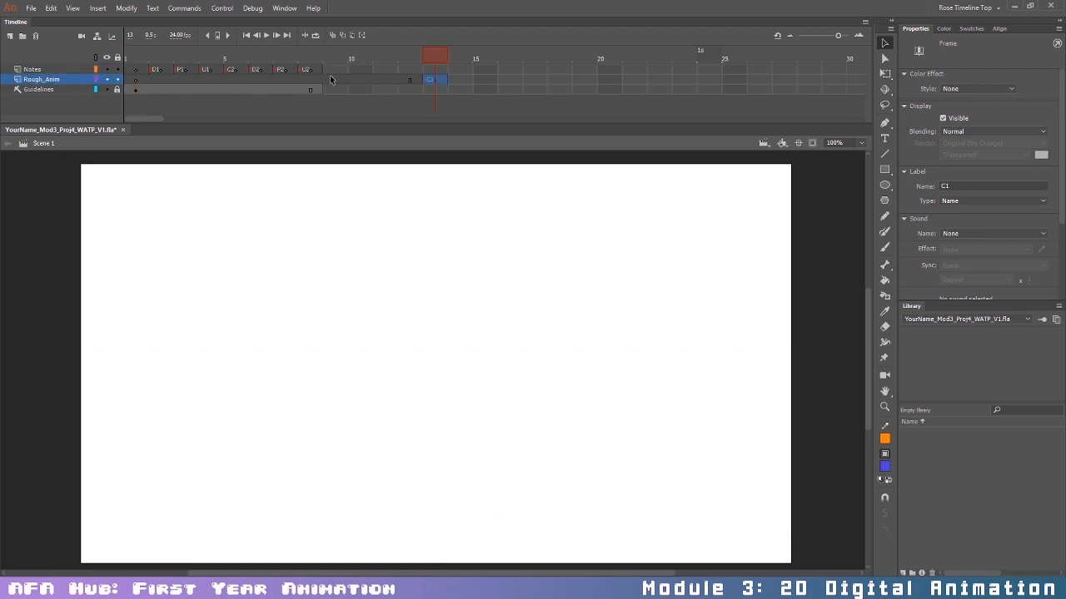
pyautogui.hotkey('ctrl', 'z')
pyautogui.click(246, 88)
# Step: Copy the labelled frames 1 to 8 of the Notes layer and paste them at frame 9
pyautogui.moveTo(134, 72); pyautogui.dragTo(339, 73)
pyautogui.rightClick(276, 66)
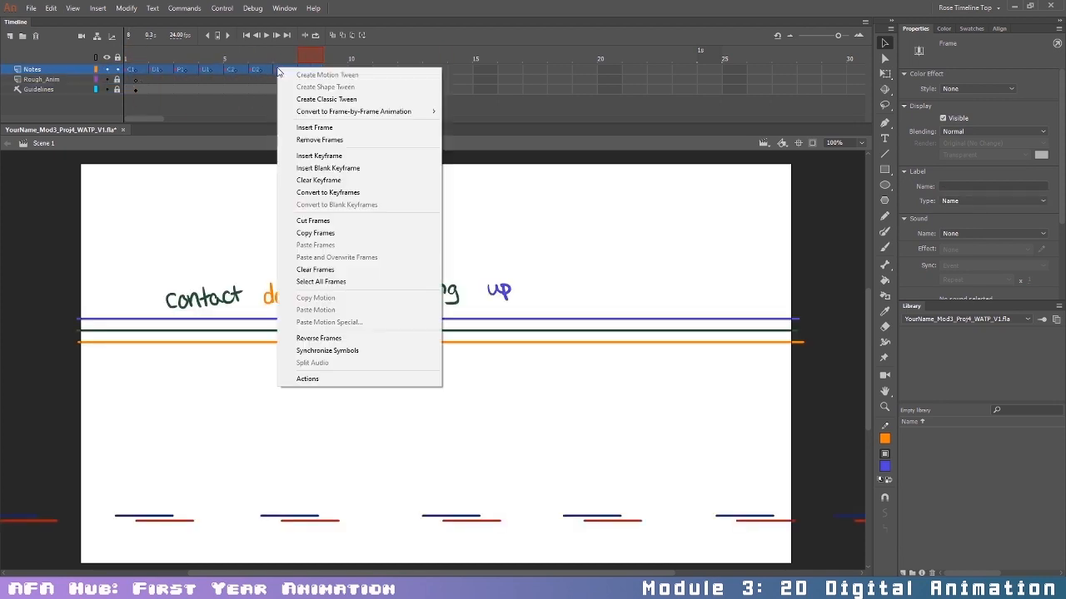
pyautogui.click(320, 233)
pyautogui.click(335, 70)
pyautogui.rightClick(335, 71)
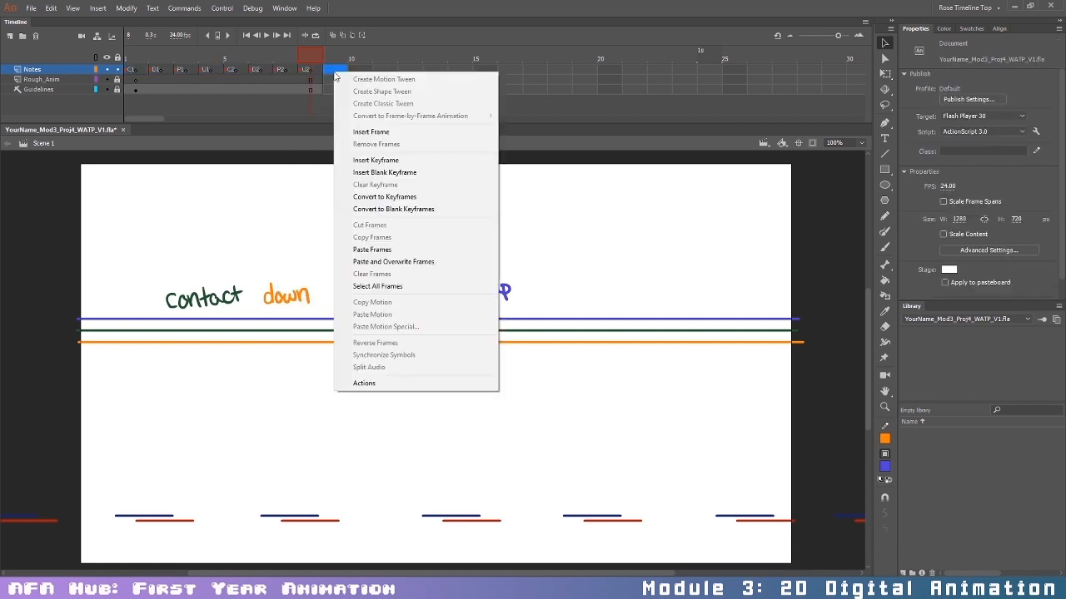
pyautogui.click(411, 251)
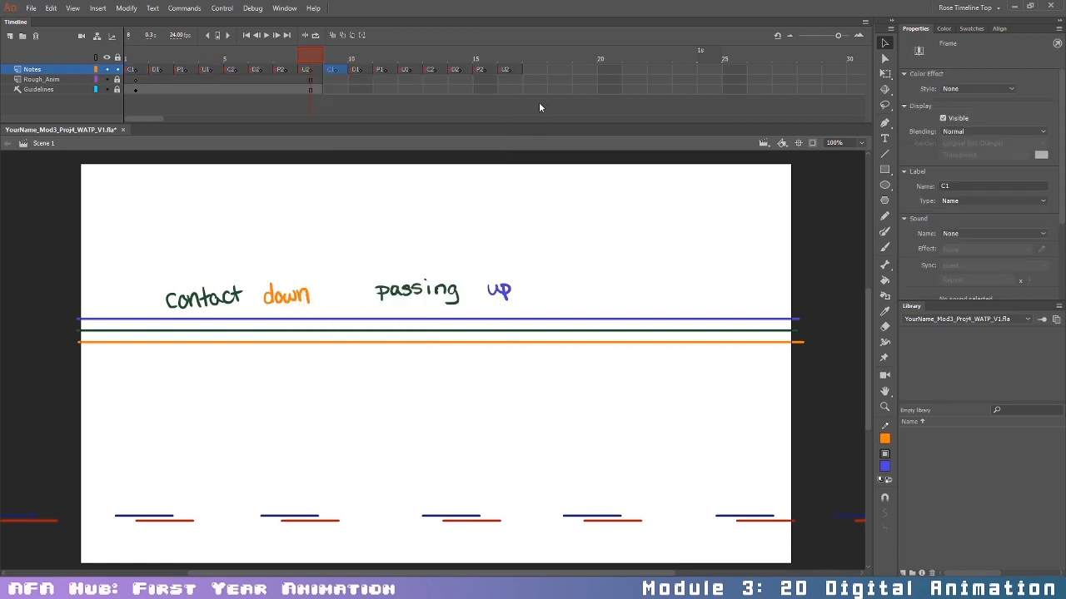
# Step: Paste the copied C1 to U2 label frames at frames 17, 25 and 33 of the Notes layer
pyautogui.click(539, 70)
pyautogui.rightClick(541, 72)
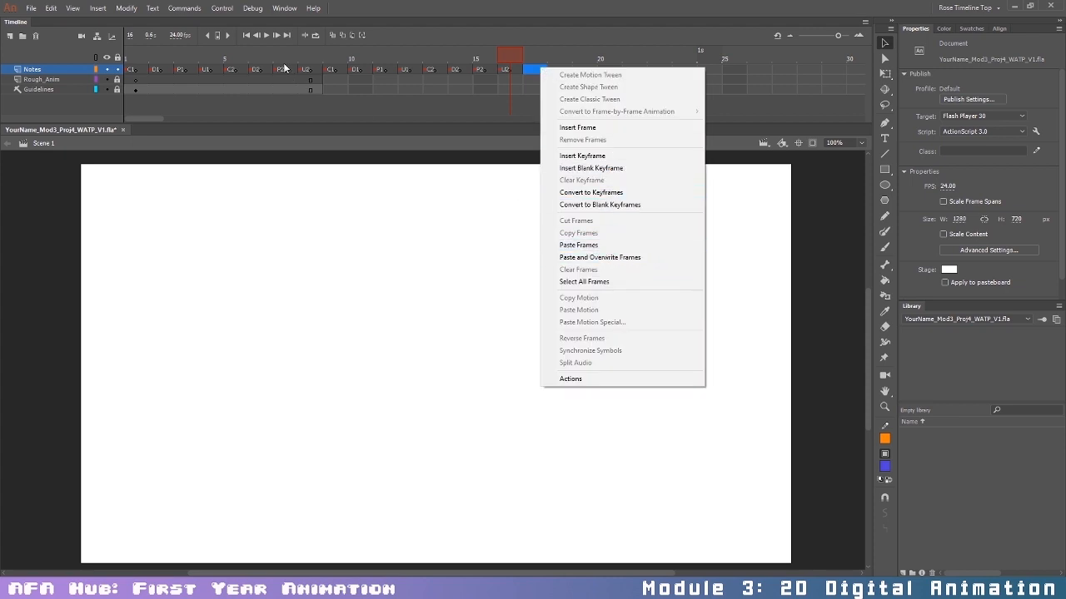
pyautogui.click(582, 245)
pyautogui.rightClick(742, 72)
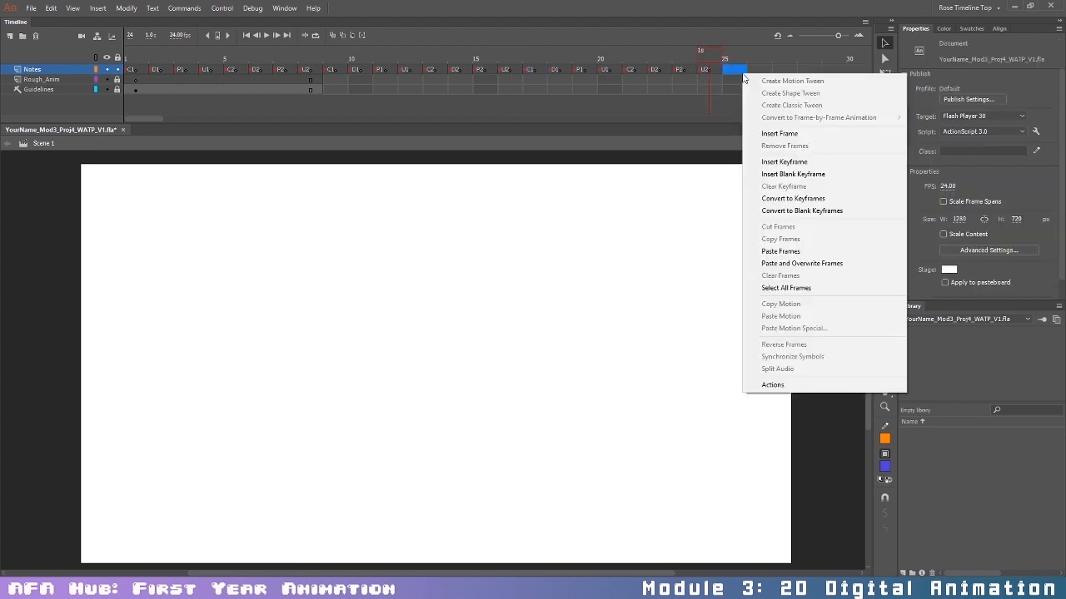
pyautogui.click(814, 250)
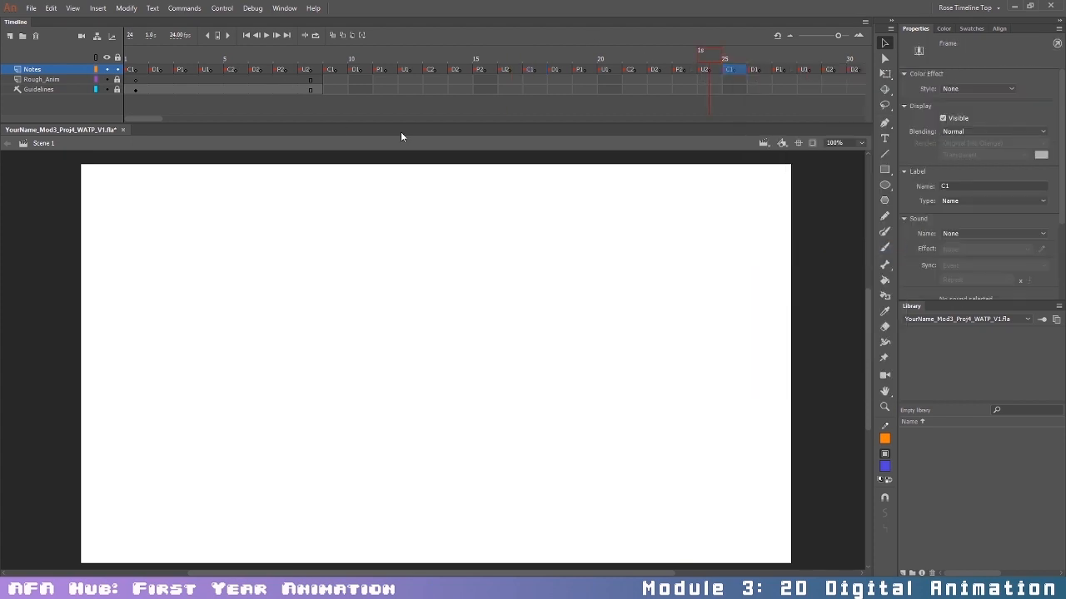
pyautogui.moveTo(159, 120); pyautogui.dragTo(176, 122)
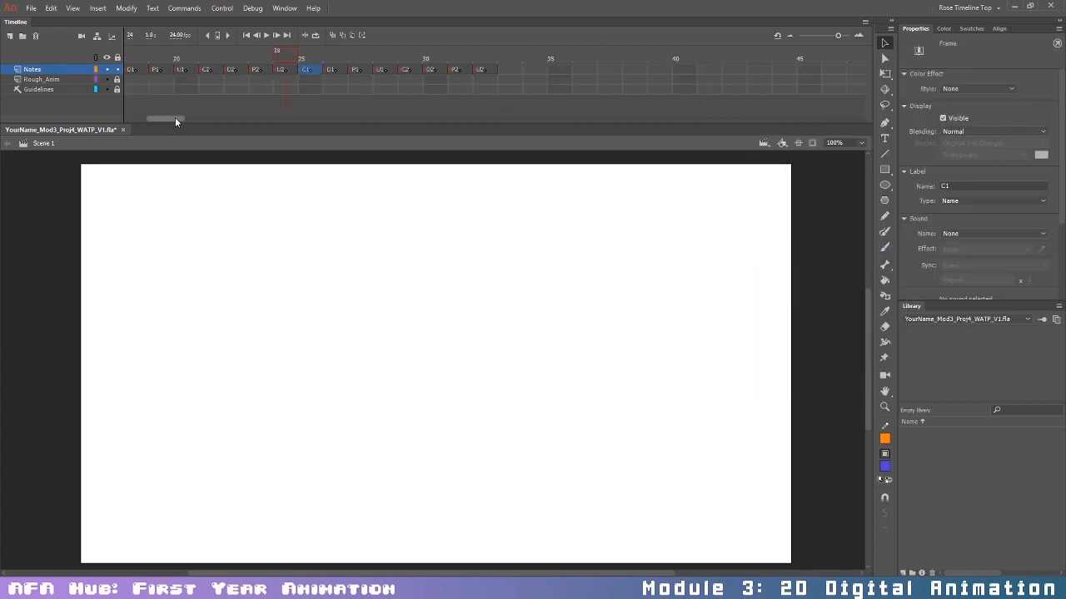
pyautogui.rightClick(516, 69)
pyautogui.click(583, 243)
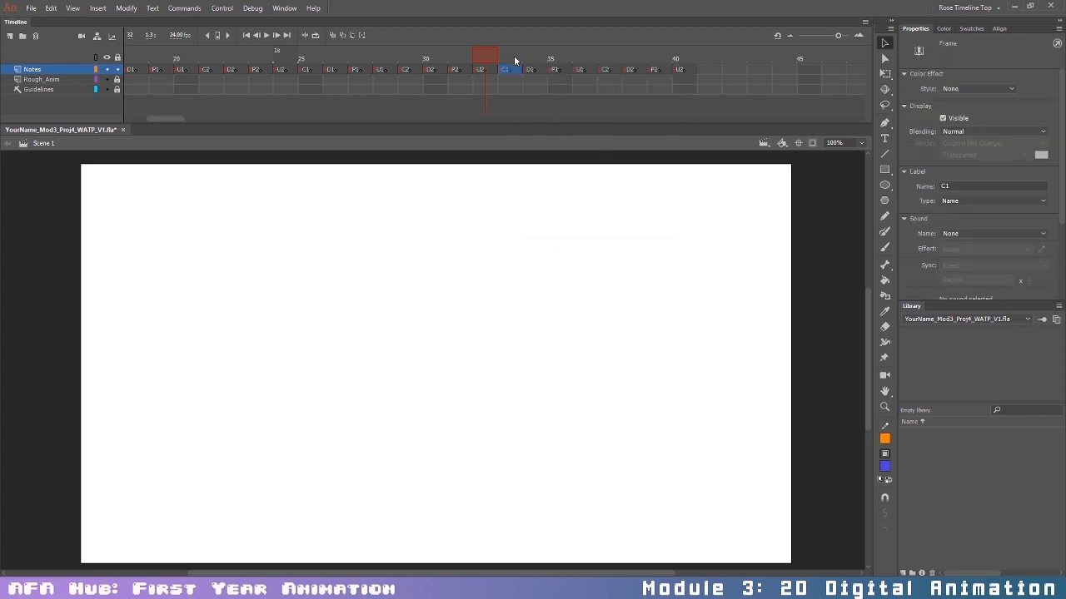
# Step: Extend the Rough_Anim and Guidelines layers to frame 40
pyautogui.moveTo(480, 55); pyautogui.dragTo(654, 56)
pyautogui.click(684, 86)
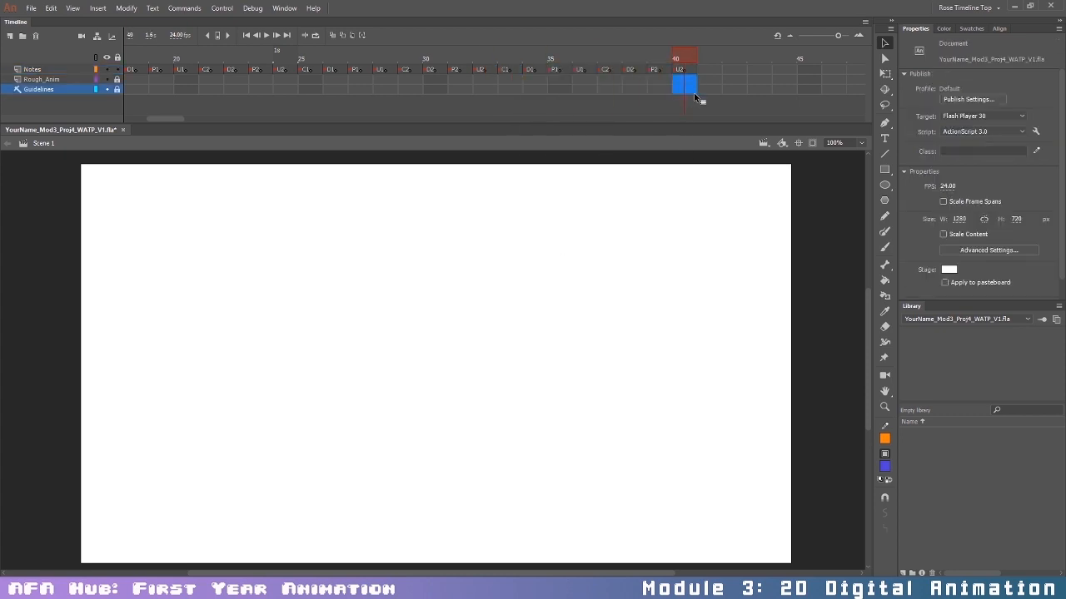
pyautogui.press('F5')
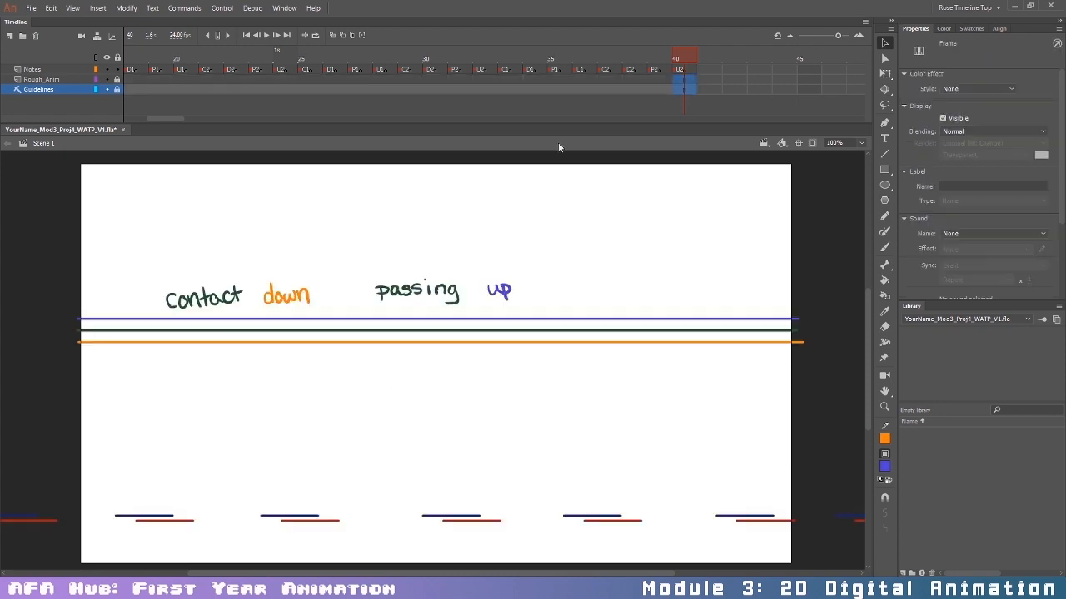
# Step: Scrub back through the extended timeline and return the playhead to frame 1
pyautogui.moveTo(697, 63); pyautogui.dragTo(234, 100)
pyautogui.press('.')
pyautogui.press('.')
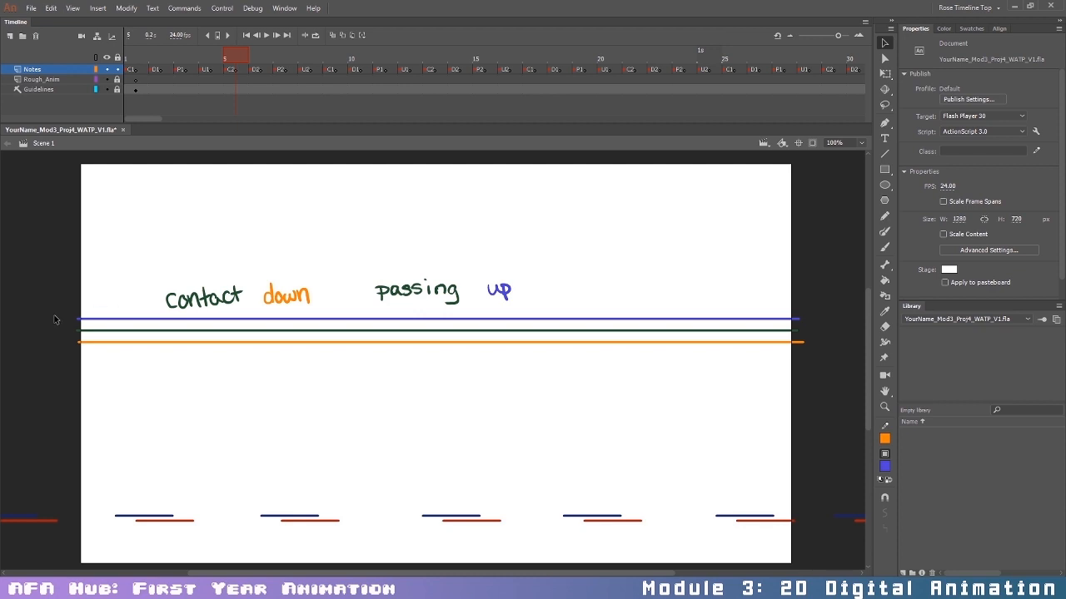
pyautogui.hotkey('ctrl', '-')
pyautogui.hotkey('ctrl', '=')
pyautogui.moveTo(240, 55); pyautogui.dragTo(94, 75)
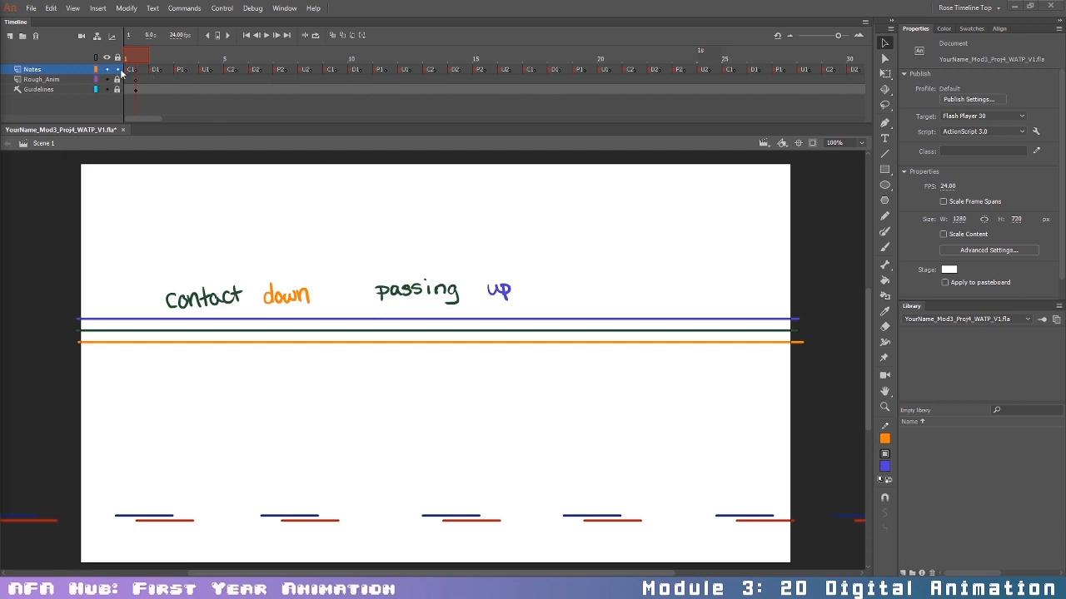
# Step: Make Rough_Anim the active and only unlocked layer, and ready the Brush tool with a dark grey colour
pyautogui.click(36, 79)
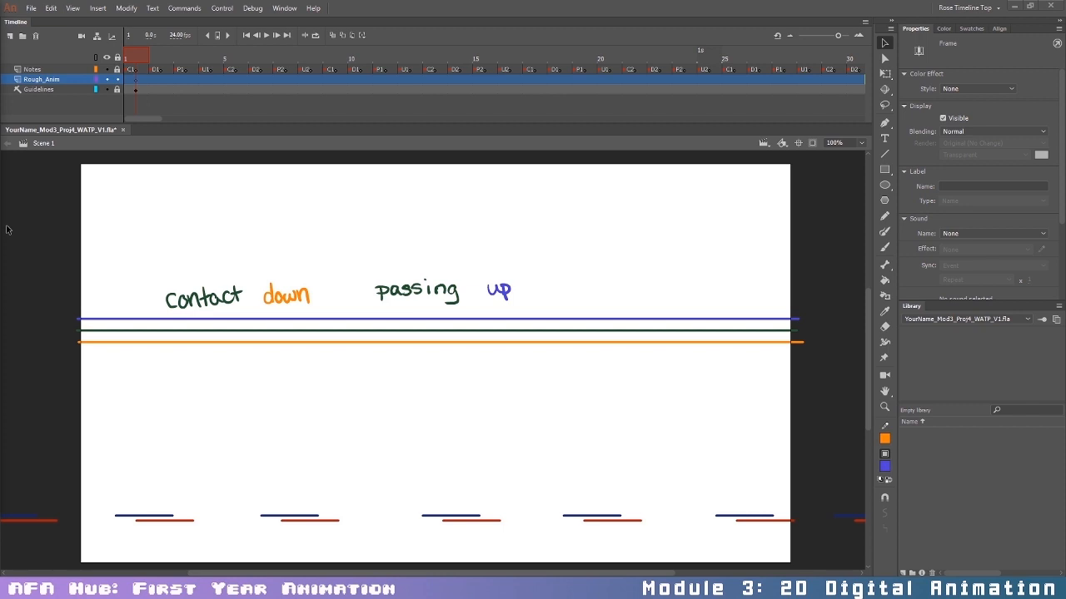
pyautogui.click(974, 30)
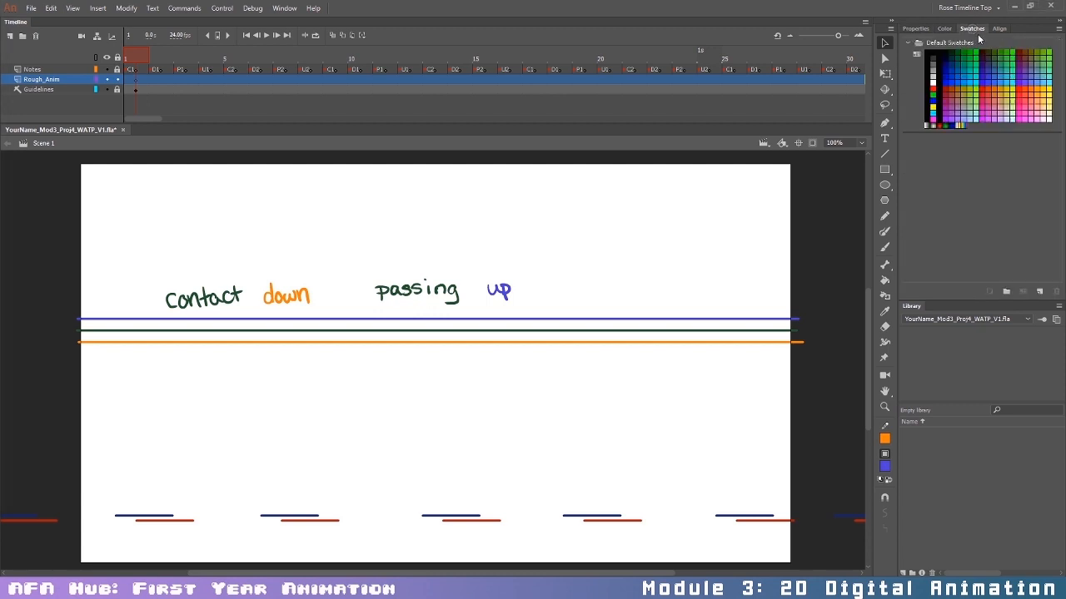
pyautogui.click(933, 65)
pyautogui.press('b')
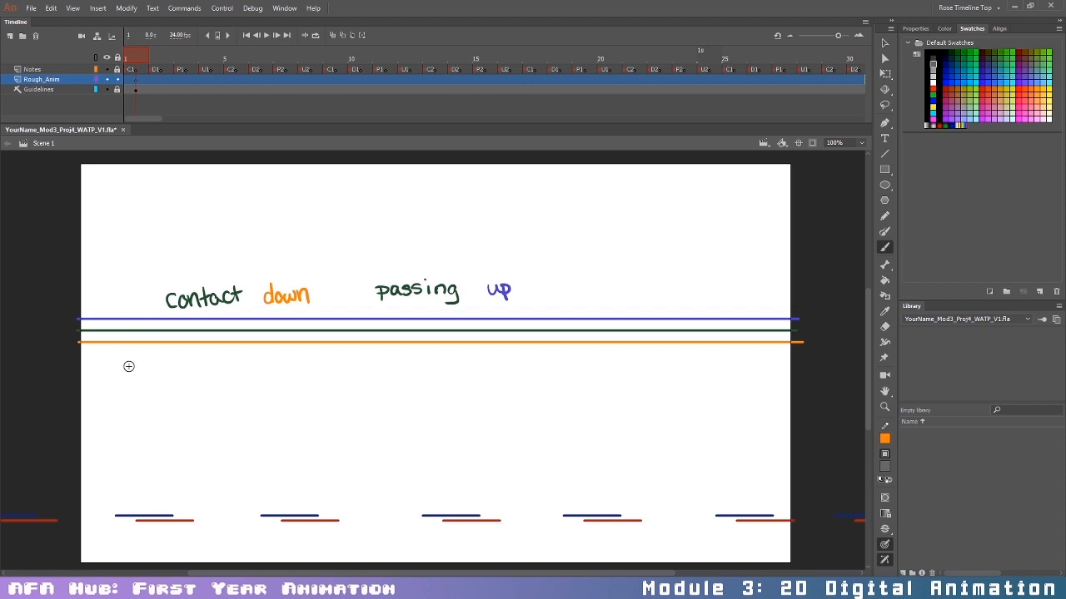
pyautogui.moveTo(79, 331)
pyautogui.mouseDown()
pyautogui.moveTo(54, 350)
pyautogui.moveTo(57, 390)
pyautogui.moveTo(91, 403)
pyautogui.moveTo(123, 384)
pyautogui.moveTo(113, 350)
pyautogui.moveTo(80, 333)
pyautogui.mouseUp()
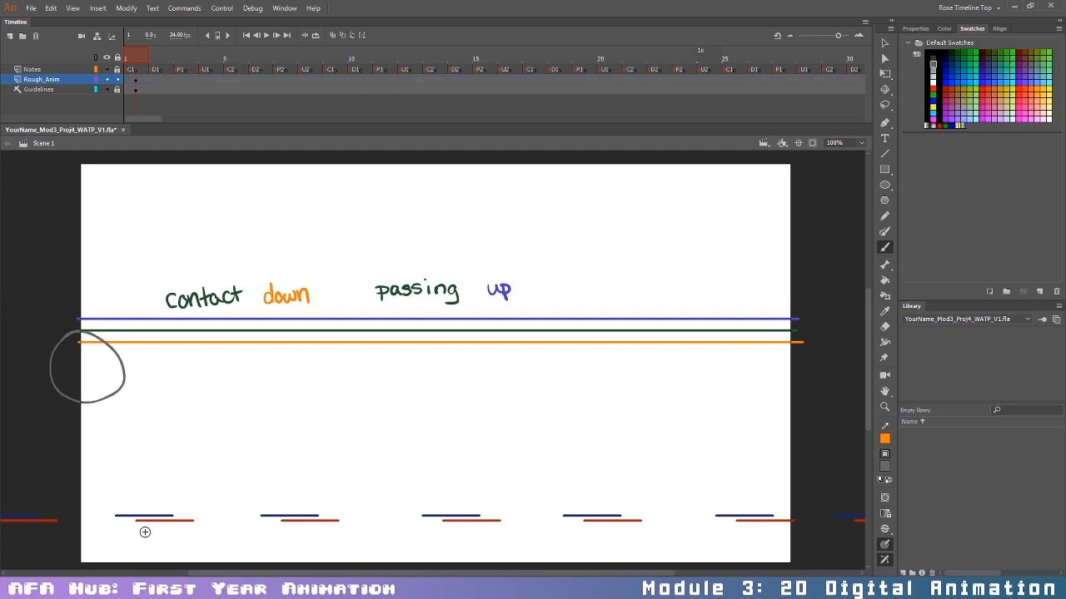
pyautogui.hotkey('ctrl', 'z')
pyautogui.moveTo(80, 332)
pyautogui.mouseDown()
pyautogui.moveTo(61, 387)
pyautogui.moveTo(101, 396)
pyautogui.moveTo(122, 370)
pyautogui.moveTo(101, 338)
pyautogui.moveTo(56, 355)
pyautogui.moveTo(105, 394)
pyautogui.moveTo(76, 335)
pyautogui.moveTo(123, 336)
pyautogui.moveTo(119, 380)
pyautogui.moveTo(66, 384)
pyautogui.moveTo(63, 333)
pyautogui.moveTo(115, 329)
pyautogui.moveTo(128, 377)
pyautogui.moveTo(83, 387)
pyautogui.moveTo(61, 356)
pyautogui.moveTo(102, 392)
pyautogui.moveTo(121, 352)
pyautogui.moveTo(58, 366)
pyautogui.moveTo(103, 390)
pyautogui.moveTo(73, 336)
pyautogui.moveTo(61, 380)
pyautogui.moveTo(78, 393)
pyautogui.moveTo(116, 376)
pyautogui.moveTo(104, 335)
pyautogui.moveTo(60, 365)
pyautogui.moveTo(113, 372)
pyautogui.mouseUp()
pyautogui.hotkey('ctrl', 'z')
pyautogui.hotkey('ctrl', 'z')
pyautogui.hotkey('ctrl', 'z')
pyautogui.hotkey('ctrl', 'z')
pyautogui.hotkey('ctrl', 'z')
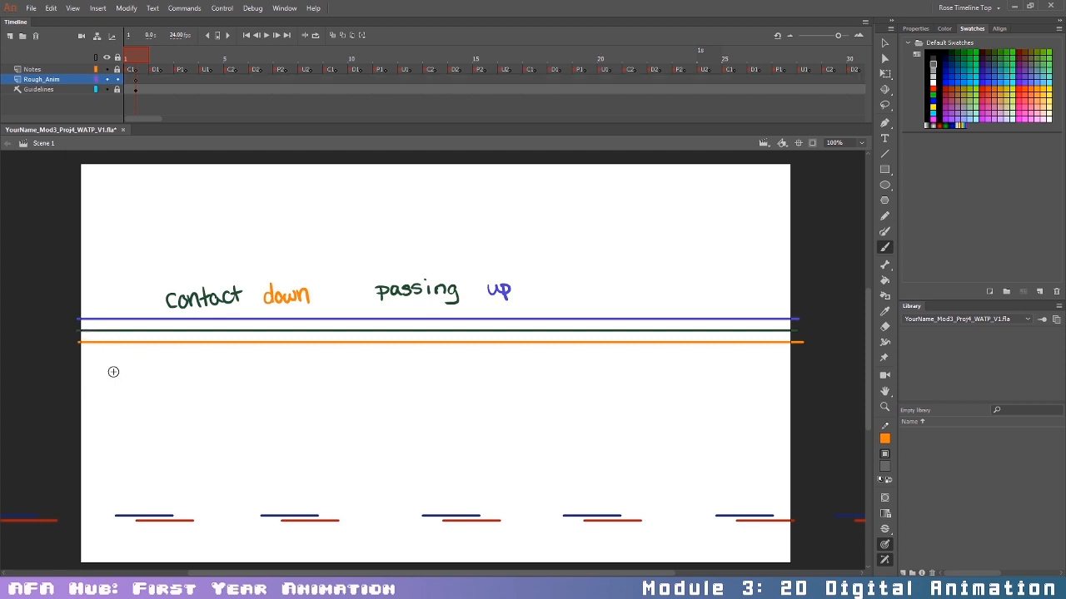
# Step: Draw the C1 hip circle in dark grey under the green guideline and a red front leg with its heel on the first full red ground mark
pyautogui.moveTo(94, 338)
pyautogui.mouseDown()
pyautogui.moveTo(73, 334)
pyautogui.moveTo(67, 390)
pyautogui.moveTo(129, 354)
pyautogui.moveTo(90, 333)
pyautogui.mouseUp()
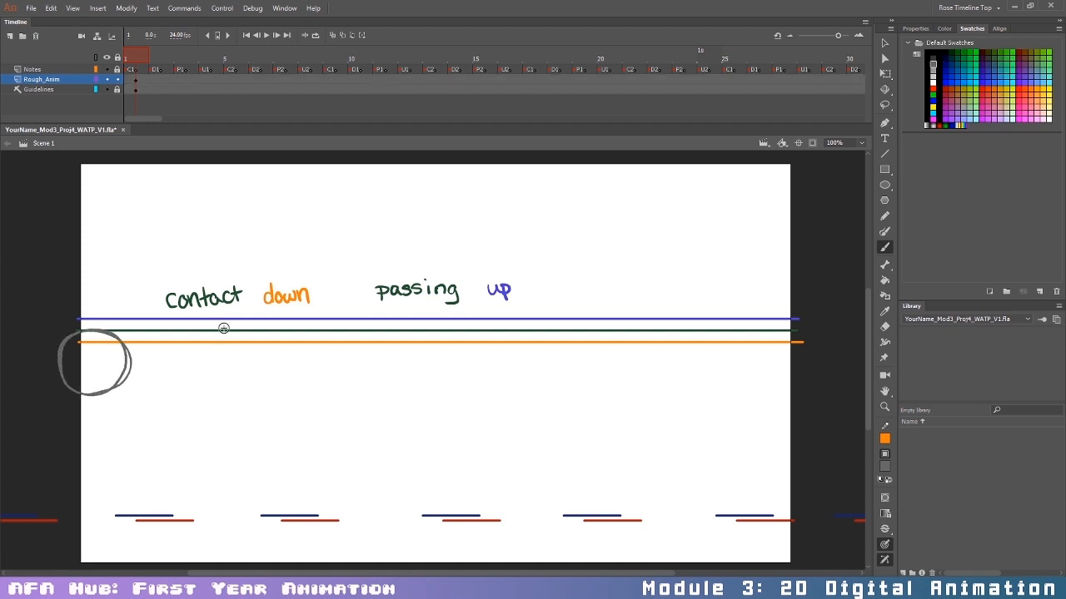
pyautogui.click(932, 89)
pyautogui.moveTo(112, 373); pyautogui.dragTo(124, 408)
pyautogui.moveTo(107, 367)
pyautogui.mouseDown()
pyautogui.moveTo(135, 435)
pyautogui.moveTo(140, 508)
pyautogui.moveTo(177, 491)
pyautogui.mouseUp()
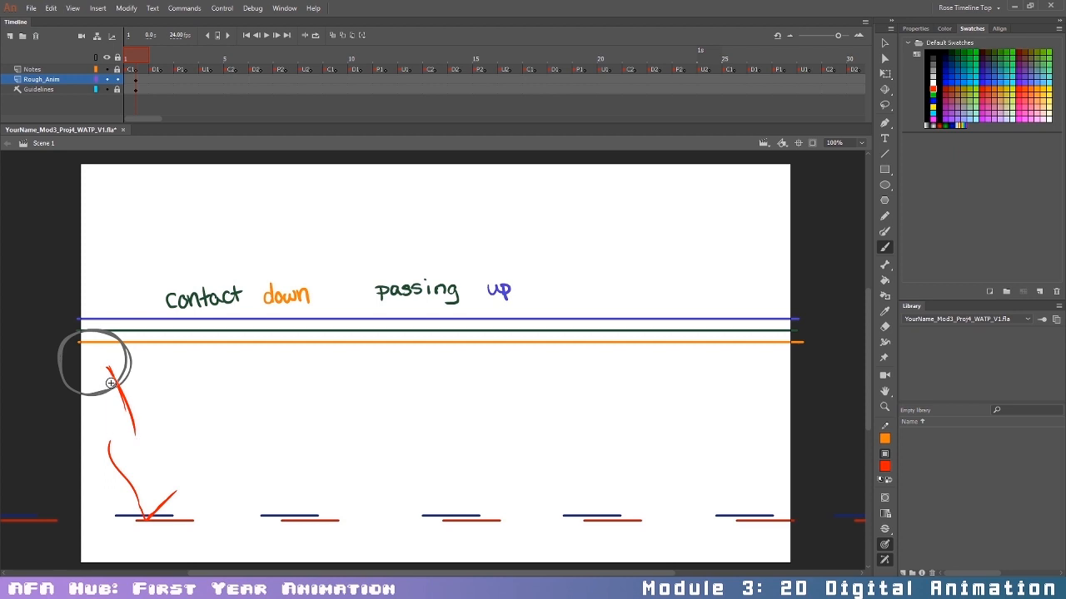
pyautogui.moveTo(112, 374)
pyautogui.mouseDown()
pyautogui.moveTo(84, 393)
pyautogui.moveTo(133, 440)
pyautogui.moveTo(107, 368)
pyautogui.mouseUp()
pyautogui.moveTo(127, 435)
pyautogui.mouseDown()
pyautogui.moveTo(116, 438)
pyautogui.moveTo(153, 512)
pyautogui.moveTo(125, 433)
pyautogui.moveTo(117, 475)
pyautogui.moveTo(165, 505)
pyautogui.mouseUp()
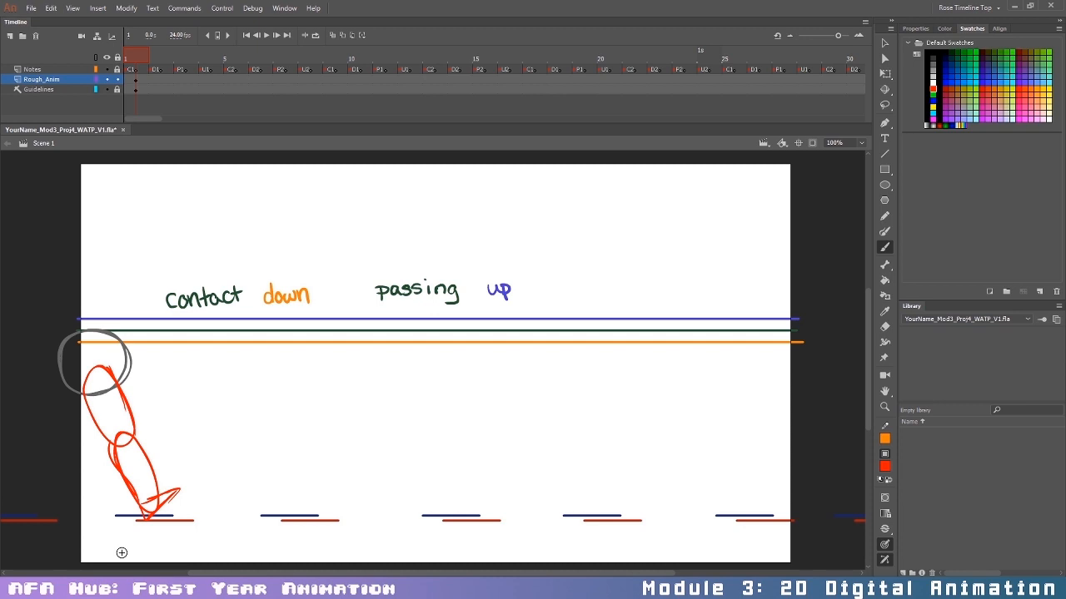
pyautogui.moveTo(114, 374)
pyautogui.mouseDown()
pyautogui.moveTo(117, 444)
pyautogui.moveTo(146, 523)
pyautogui.mouseUp()
pyautogui.hotkey('ctrl', 'z')
# Step: Draw the C1 back leg in blue, stretched behind the hips with the toe on the ground marks, and shade it with hatching
pyautogui.click(932, 100)
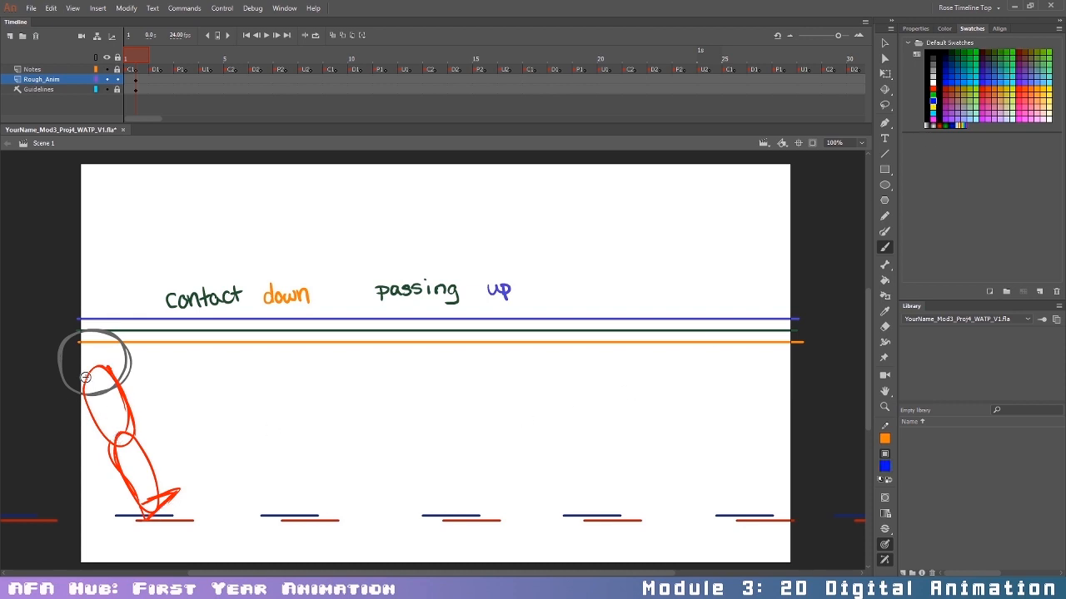
pyautogui.moveTo(85, 423)
pyautogui.mouseDown()
pyautogui.moveTo(98, 373)
pyautogui.moveTo(50, 412)
pyautogui.moveTo(96, 391)
pyautogui.mouseUp()
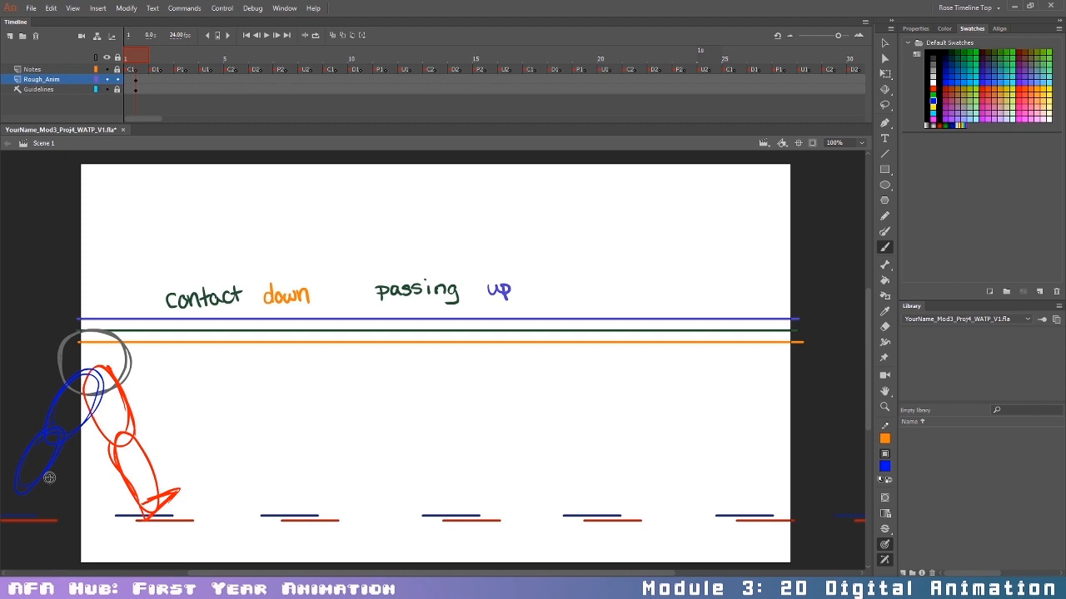
pyautogui.moveTo(15, 491); pyautogui.dragTo(23, 514)
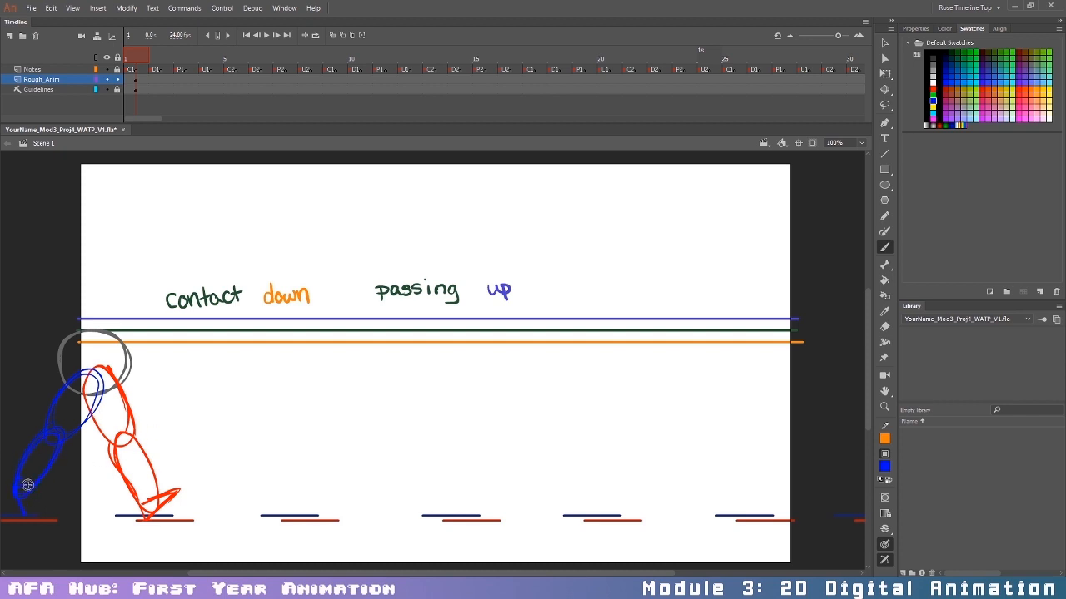
pyautogui.moveTo(24, 514); pyautogui.dragTo(35, 509)
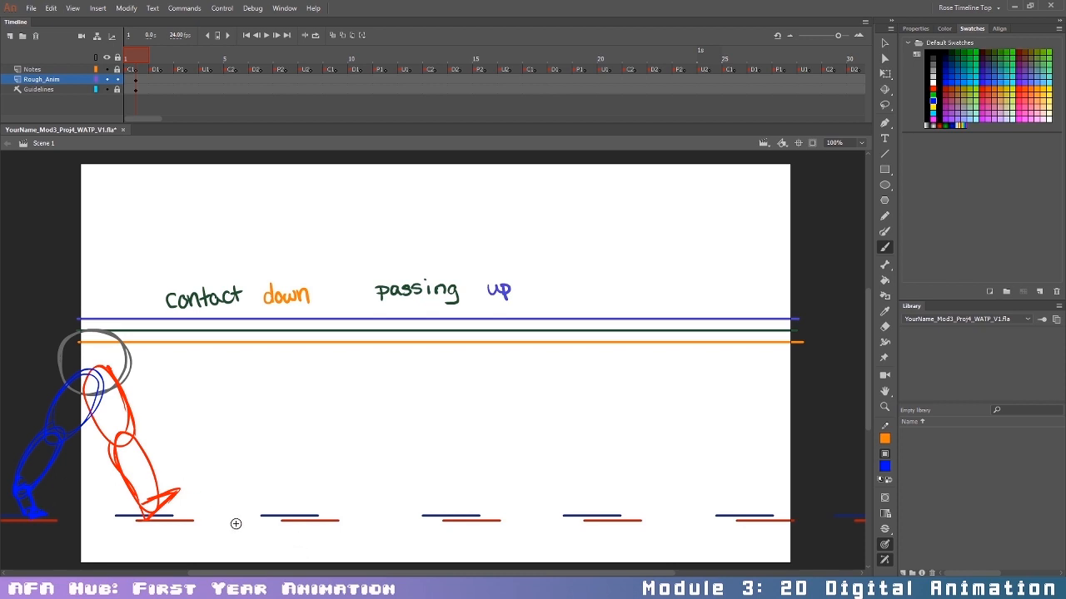
pyautogui.moveTo(6, 505); pyautogui.dragTo(10, 502)
pyautogui.moveTo(18, 491)
pyautogui.mouseDown()
pyautogui.moveTo(24, 477)
pyautogui.moveTo(35, 480)
pyautogui.moveTo(38, 443)
pyautogui.moveTo(56, 436)
pyautogui.moveTo(64, 398)
pyautogui.moveTo(73, 420)
pyautogui.mouseUp()
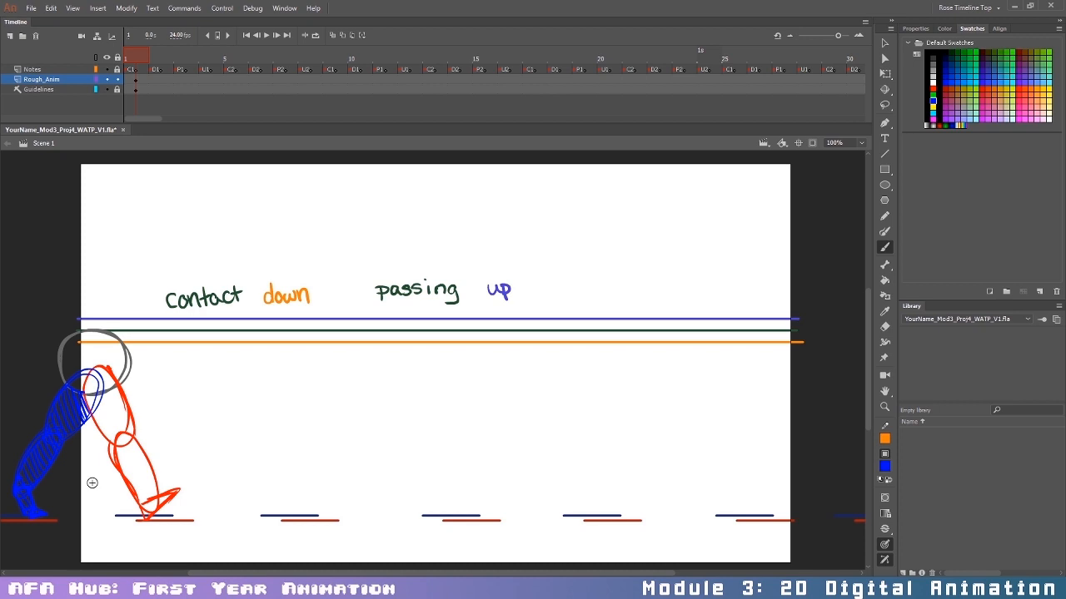
# Step: Insert a blank keyframe at frame 5 of Rough_Anim, turn on onion skinning and switch the brush colour to dark grey
pyautogui.click(238, 79)
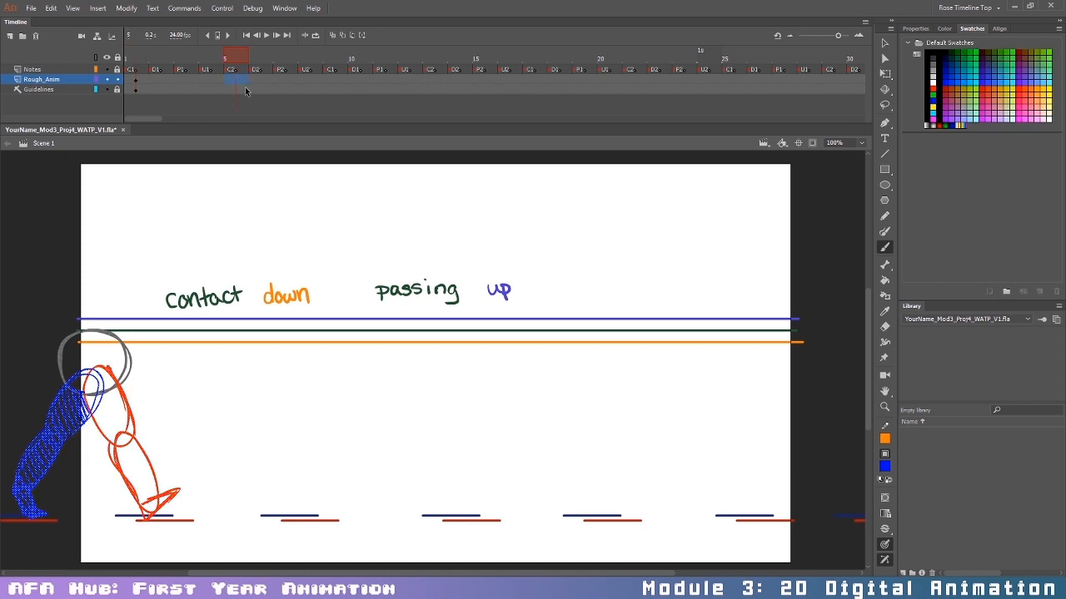
pyautogui.press('F7')
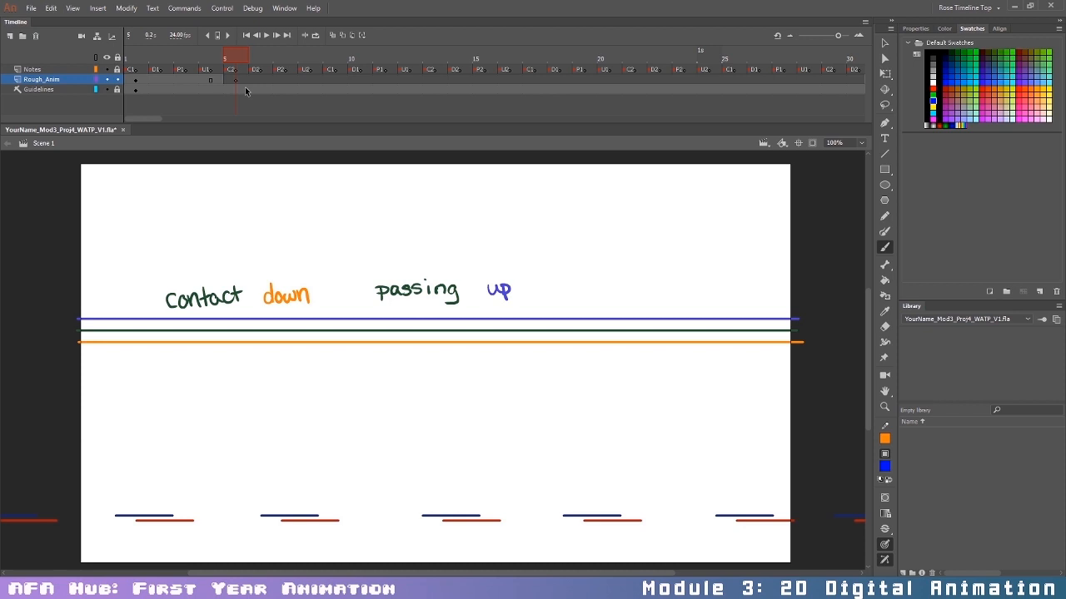
pyautogui.click(333, 35)
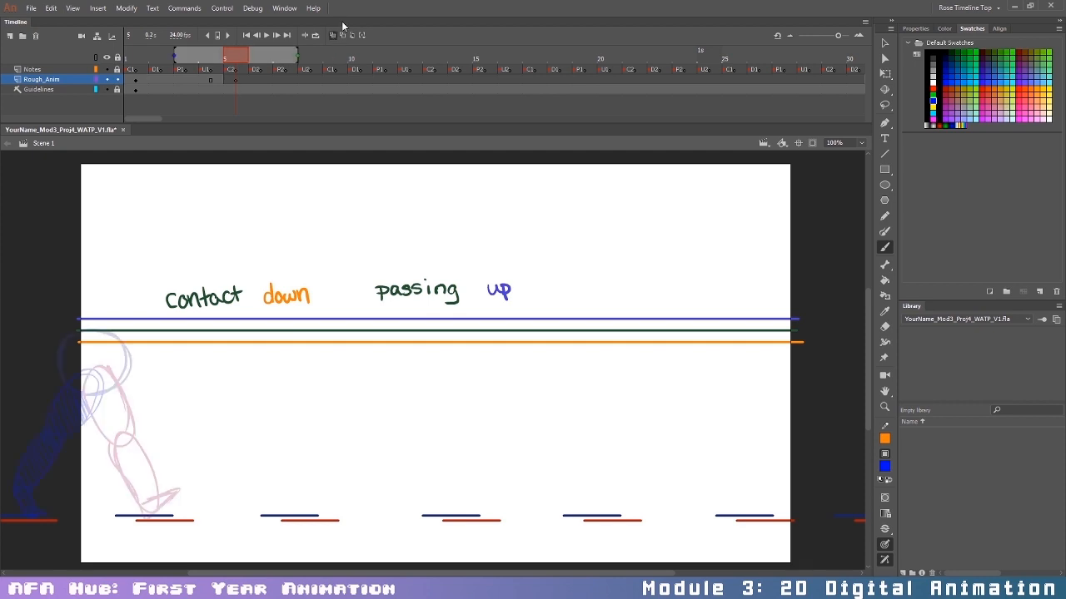
pyautogui.click(933, 71)
pyautogui.moveTo(91, 521); pyautogui.dragTo(88, 357)
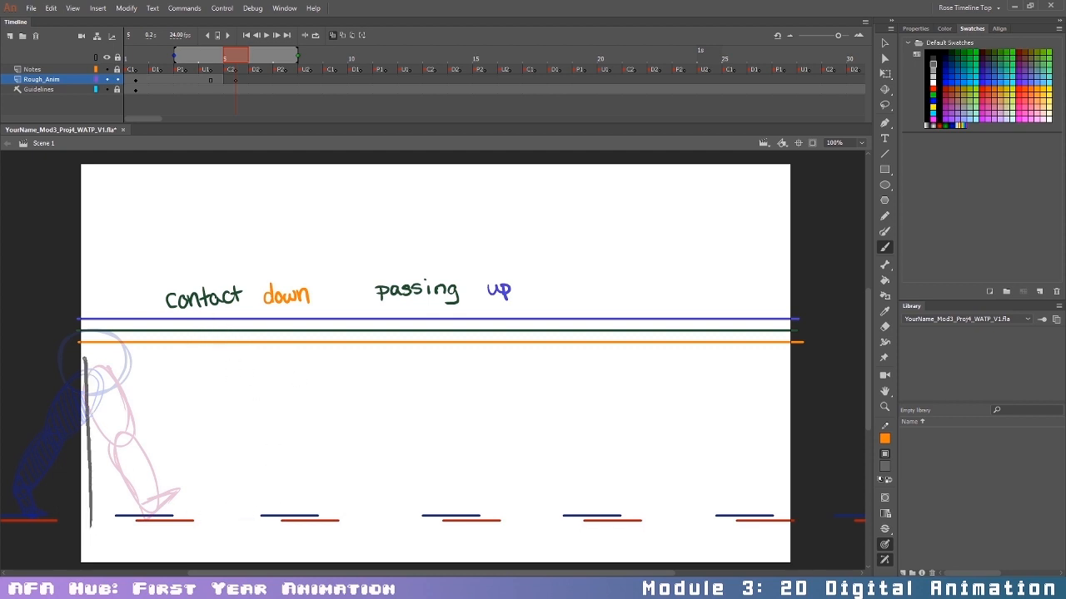
pyautogui.hotkey('ctrl', 'z')
pyautogui.moveTo(225, 521)
pyautogui.mouseDown()
pyautogui.moveTo(223, 347)
pyautogui.moveTo(220, 395)
pyautogui.moveTo(215, 330)
pyautogui.moveTo(222, 396)
pyautogui.moveTo(200, 340)
pyautogui.moveTo(249, 367)
pyautogui.mouseUp()
pyautogui.hotkey('ctrl', 'z')
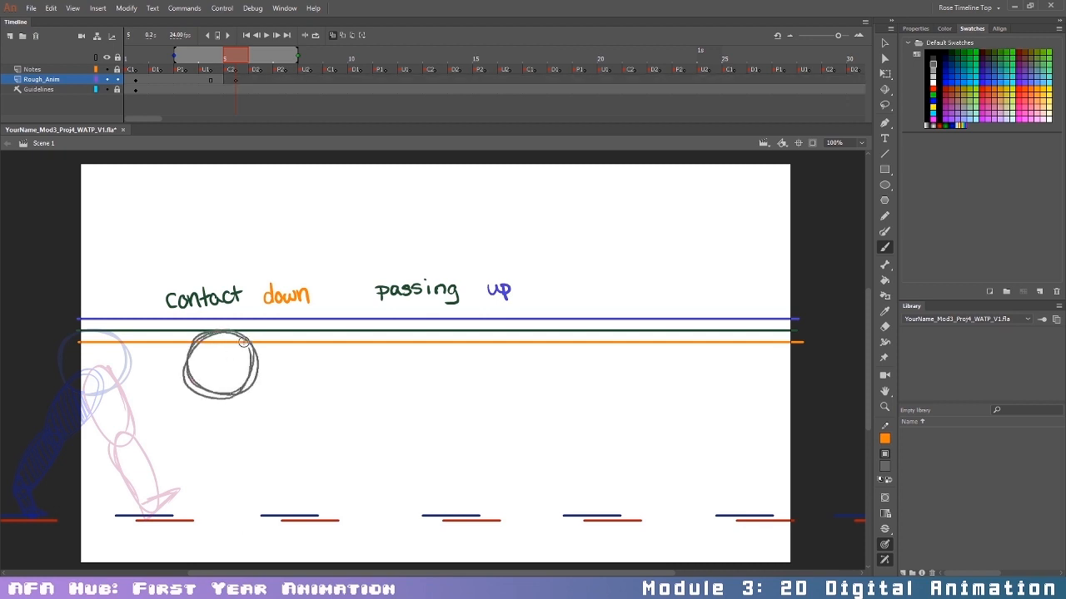
pyautogui.hotkey('ctrl', 'z')
# Step: Draw the C2 hip circle in dark grey on frame 5, just under the green guideline, and clean up its lower edge
pyautogui.moveTo(205, 331)
pyautogui.mouseDown()
pyautogui.moveTo(197, 392)
pyautogui.moveTo(243, 388)
pyautogui.moveTo(244, 341)
pyautogui.moveTo(232, 390)
pyautogui.moveTo(190, 349)
pyautogui.moveTo(233, 397)
pyautogui.mouseUp()
pyautogui.press('e')
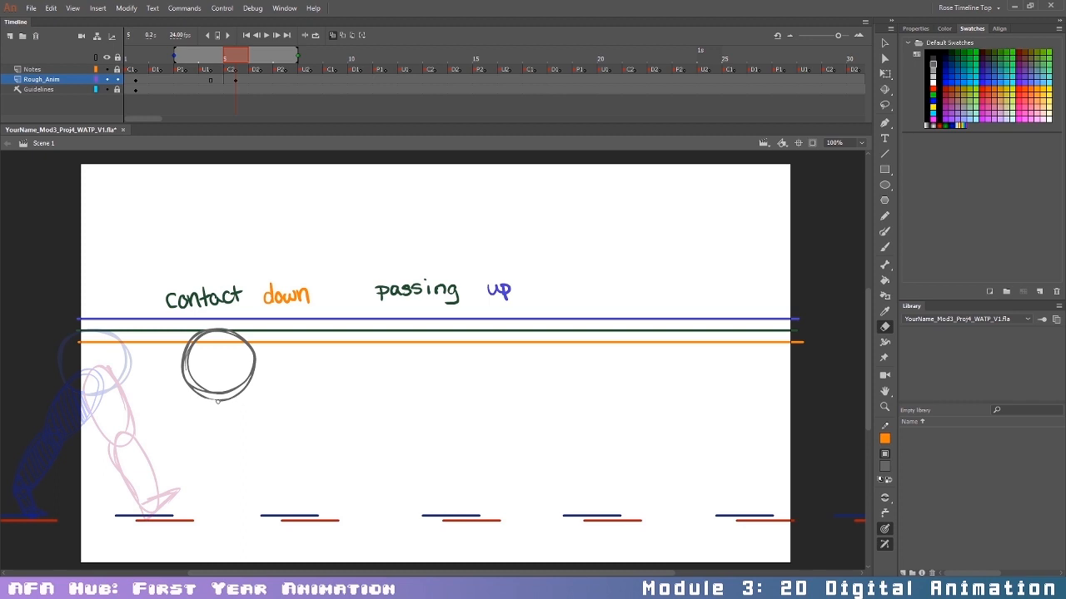
pyautogui.moveTo(201, 396); pyautogui.dragTo(253, 379)
pyautogui.press('b')
pyautogui.moveTo(243, 387)
pyautogui.mouseDown()
pyautogui.moveTo(212, 397)
pyautogui.moveTo(186, 376)
pyautogui.mouseUp()
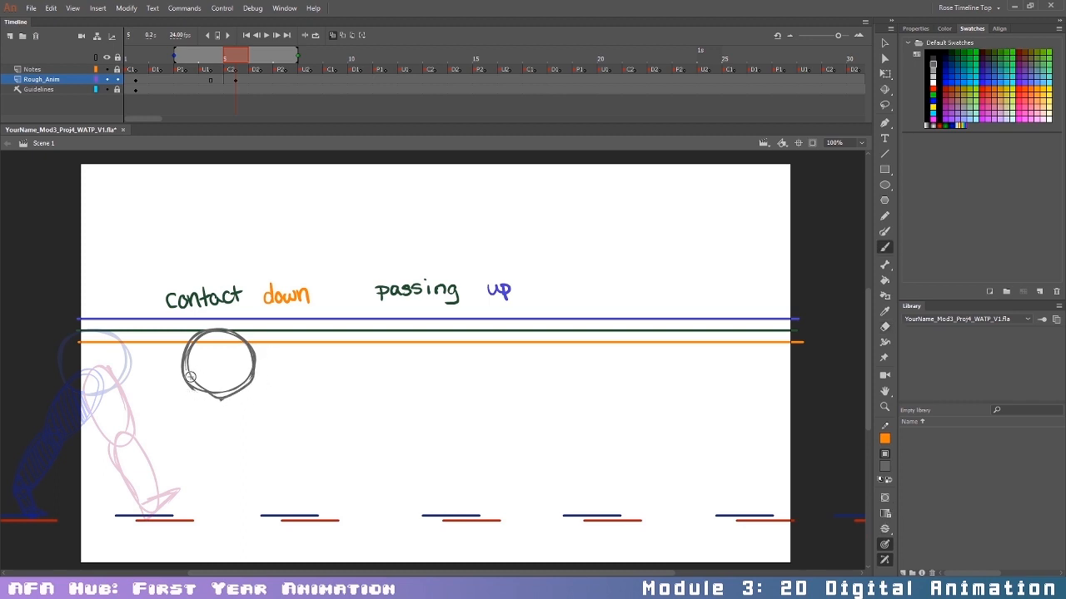
# Step: Sketch the frame 5 back leg's thigh and planted toe in red, with the toe on the first full red ground mark
pyautogui.click(932, 89)
pyautogui.moveTo(199, 480); pyautogui.dragTo(183, 511)
pyautogui.moveTo(181, 498)
pyautogui.mouseDown()
pyautogui.moveTo(193, 510)
pyautogui.moveTo(185, 517)
pyautogui.mouseUp()
pyautogui.hotkey('ctrl', 'z')
pyautogui.moveTo(179, 509)
pyautogui.mouseDown()
pyautogui.moveTo(191, 510)
pyautogui.moveTo(145, 512)
pyautogui.moveTo(187, 512)
pyautogui.mouseUp()
pyautogui.hotkey('ctrl', 'z')
pyautogui.hotkey('ctrl', 'z')
pyautogui.moveTo(176, 489); pyautogui.dragTo(182, 518)
pyautogui.moveTo(192, 521)
pyautogui.mouseDown()
pyautogui.moveTo(174, 507)
pyautogui.moveTo(183, 519)
pyautogui.mouseUp()
pyautogui.moveTo(188, 404)
pyautogui.mouseDown()
pyautogui.moveTo(183, 413)
pyautogui.moveTo(221, 402)
pyautogui.moveTo(195, 376)
pyautogui.moveTo(215, 368)
pyautogui.moveTo(201, 434)
pyautogui.moveTo(173, 428)
pyautogui.moveTo(174, 439)
pyautogui.moveTo(177, 410)
pyautogui.moveTo(157, 406)
pyautogui.moveTo(169, 407)
pyautogui.mouseUp()
pyautogui.moveTo(164, 401)
pyautogui.mouseDown()
pyautogui.moveTo(163, 411)
pyautogui.moveTo(137, 410)
pyautogui.mouseUp()
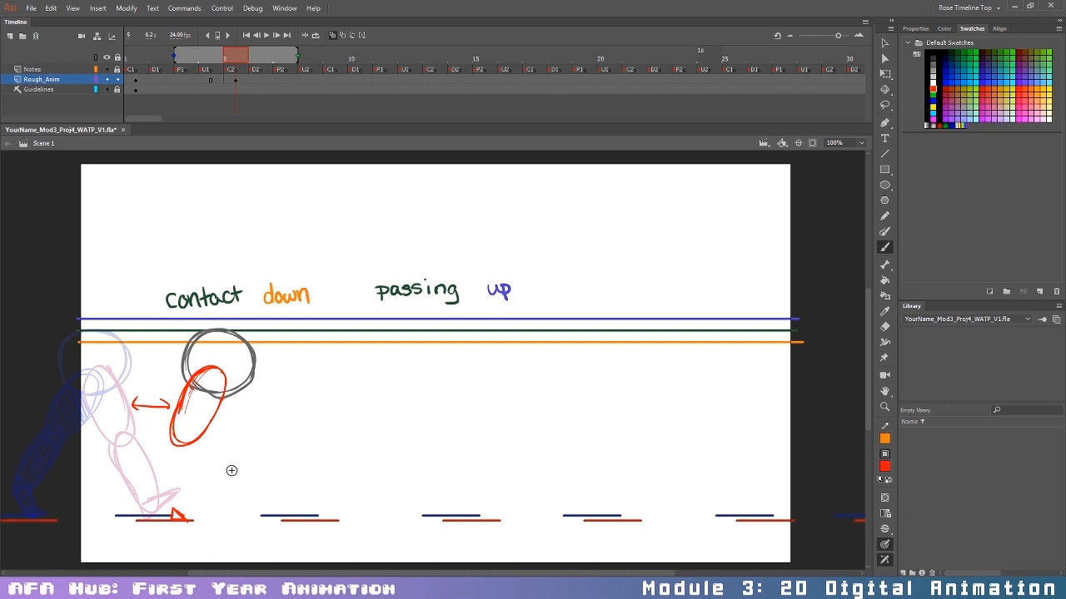
pyautogui.hotkey('ctrl', 'z')
# Step: Complete the red back leg on frame 5 with a knee, a calf and a raised heel joined to the planted toe
pyautogui.moveTo(170, 433)
pyautogui.mouseDown()
pyautogui.moveTo(194, 442)
pyautogui.moveTo(178, 476)
pyautogui.moveTo(158, 467)
pyautogui.moveTo(153, 507)
pyautogui.mouseUp()
pyautogui.moveTo(193, 455)
pyautogui.mouseDown()
pyautogui.moveTo(164, 504)
pyautogui.moveTo(182, 478)
pyautogui.moveTo(165, 514)
pyautogui.moveTo(167, 499)
pyautogui.moveTo(182, 518)
pyautogui.moveTo(170, 519)
pyautogui.mouseUp()
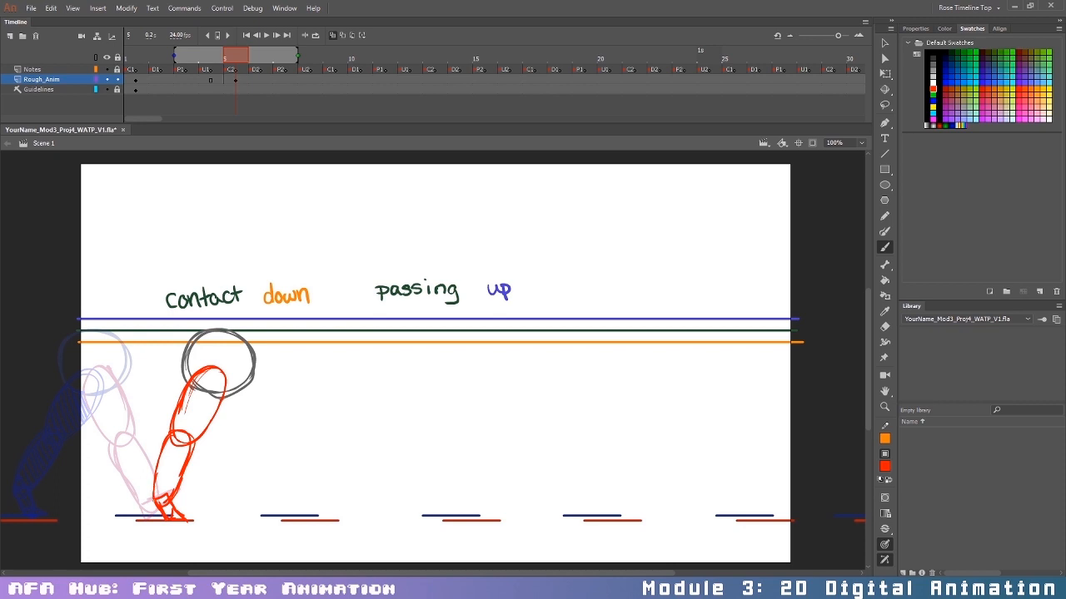
pyautogui.moveTo(143, 510)
pyautogui.mouseDown()
pyautogui.moveTo(144, 497)
pyautogui.moveTo(190, 511)
pyautogui.mouseUp()
pyautogui.moveTo(185, 503); pyautogui.dragTo(197, 502)
pyautogui.hotkey('ctrl', 'z')
pyautogui.hotkey('ctrl', 'z')
# Step: Switch the brush to blue and draw the frame 5 front thigh angled forward from the hips
pyautogui.click(934, 100)
pyautogui.moveTo(215, 402)
pyautogui.mouseDown()
pyautogui.moveTo(232, 379)
pyautogui.moveTo(235, 431)
pyautogui.mouseUp()
pyautogui.moveTo(233, 376); pyautogui.dragTo(239, 436)
pyautogui.moveTo(218, 393)
pyautogui.mouseDown()
pyautogui.moveTo(223, 377)
pyautogui.moveTo(255, 413)
pyautogui.mouseUp()
pyautogui.moveTo(236, 373); pyautogui.dragTo(265, 425)
pyautogui.moveTo(215, 387); pyautogui.dragTo(239, 437)
pyautogui.moveTo(257, 406)
pyautogui.mouseDown()
pyautogui.moveTo(237, 433)
pyautogui.moveTo(258, 413)
pyautogui.moveTo(260, 437)
pyautogui.moveTo(265, 428)
pyautogui.mouseUp()
pyautogui.moveTo(265, 379); pyautogui.dragTo(306, 385)
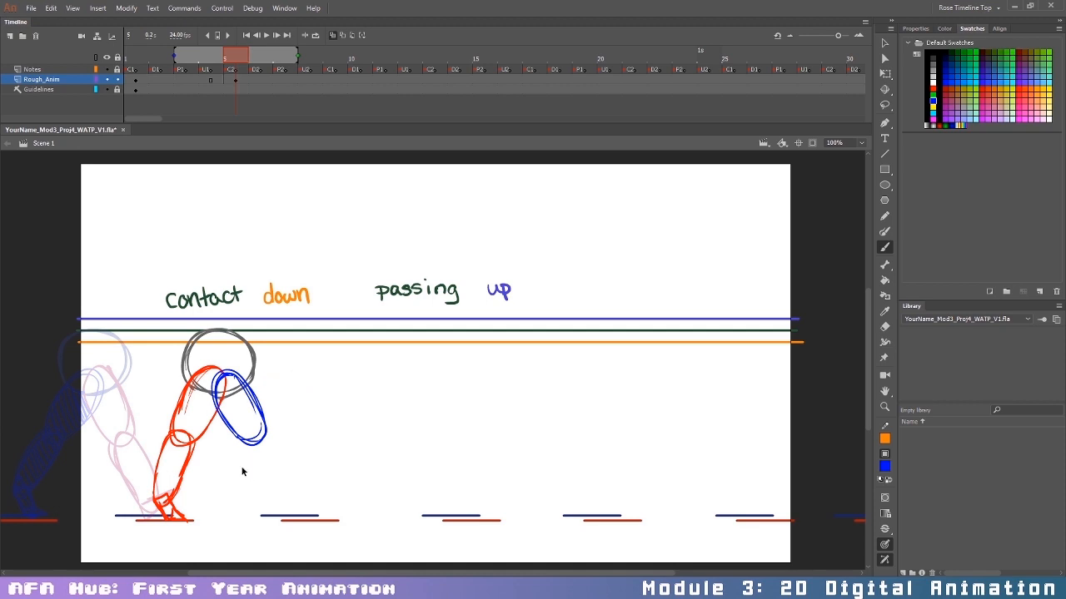
# Step: Draw the blue front leg's knee, calf and foot on frame 5, with the heel on the second blue ground mark
pyautogui.moveTo(250, 441)
pyautogui.mouseDown()
pyautogui.moveTo(265, 493)
pyautogui.moveTo(275, 506)
pyautogui.moveTo(290, 498)
pyautogui.moveTo(275, 503)
pyautogui.mouseUp()
pyautogui.moveTo(231, 425); pyautogui.dragTo(258, 443)
pyautogui.moveTo(249, 398)
pyautogui.mouseDown()
pyautogui.moveTo(230, 421)
pyautogui.moveTo(265, 441)
pyautogui.mouseUp()
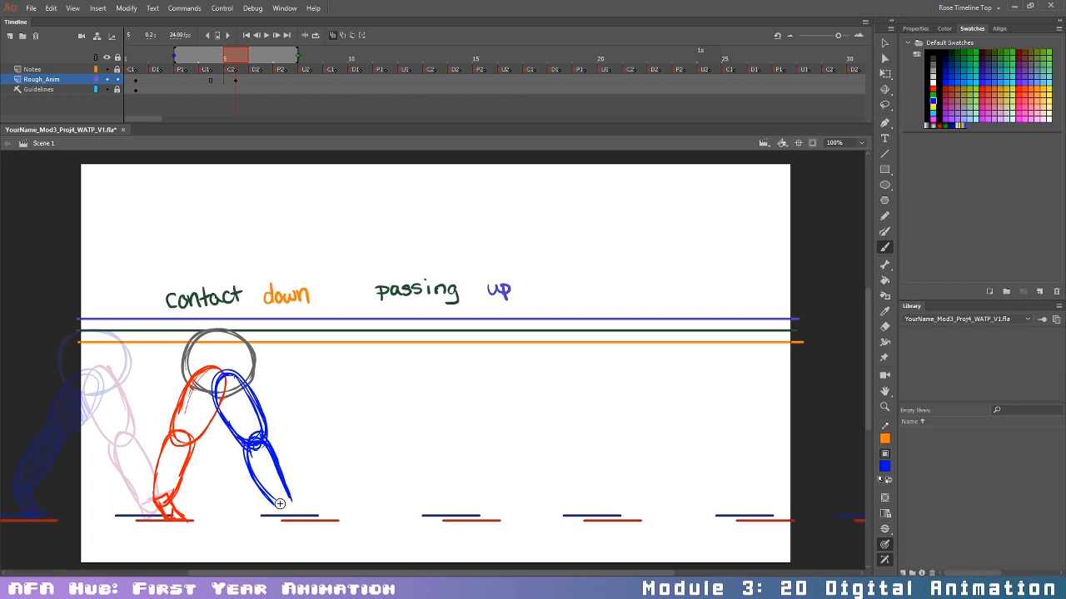
pyautogui.moveTo(289, 514)
pyautogui.mouseDown()
pyautogui.moveTo(287, 498)
pyautogui.moveTo(299, 503)
pyautogui.moveTo(318, 481)
pyautogui.mouseUp()
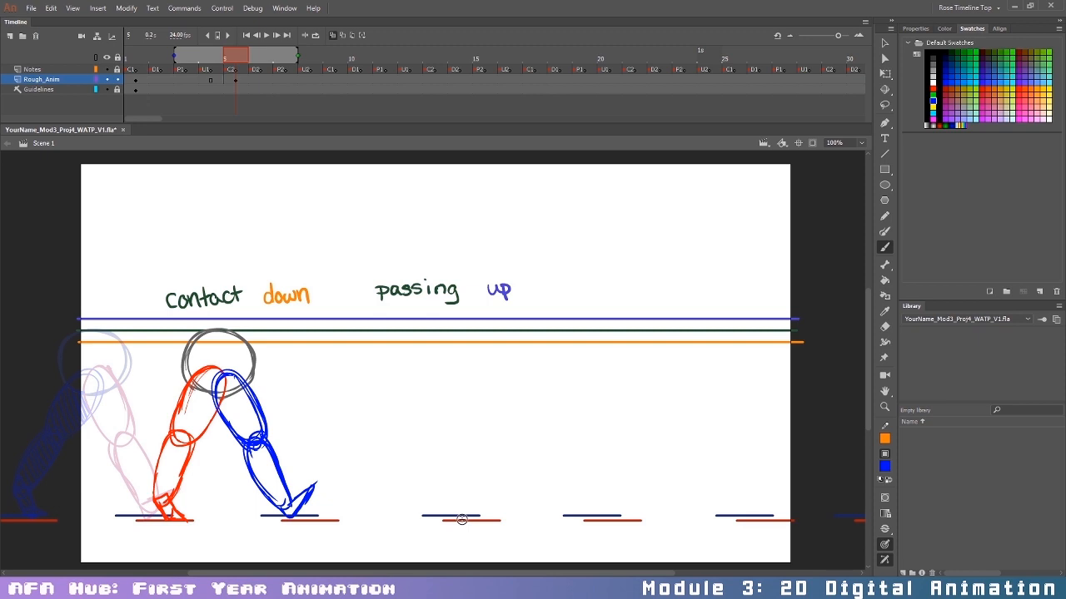
# Step: Insert a blank keyframe at frame 9 of Rough_Anim and extend the onion skin range back to frame 1
pyautogui.click(335, 80)
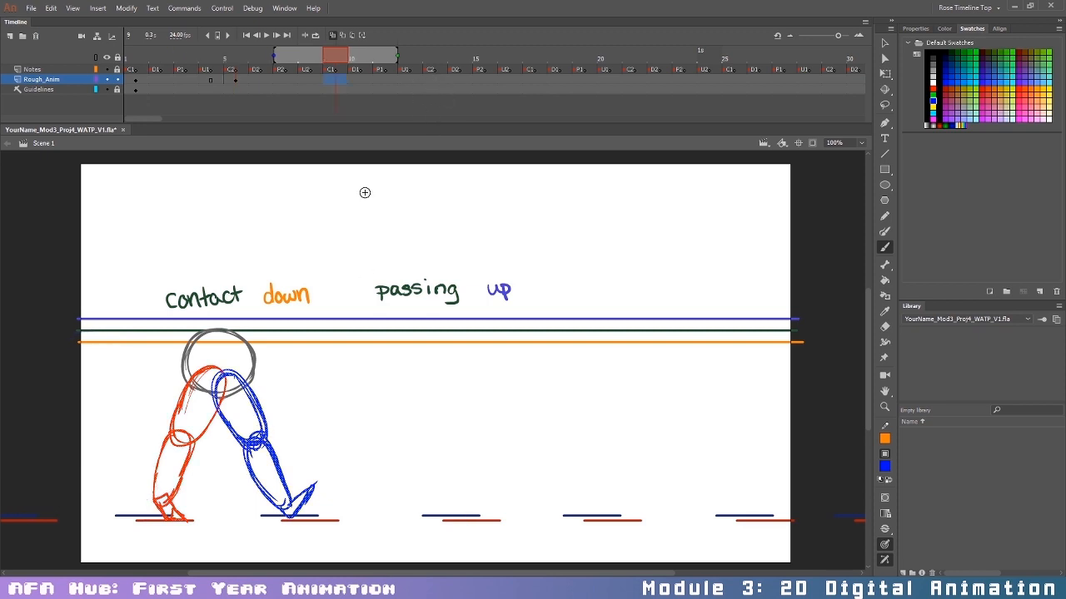
pyautogui.press('F7')
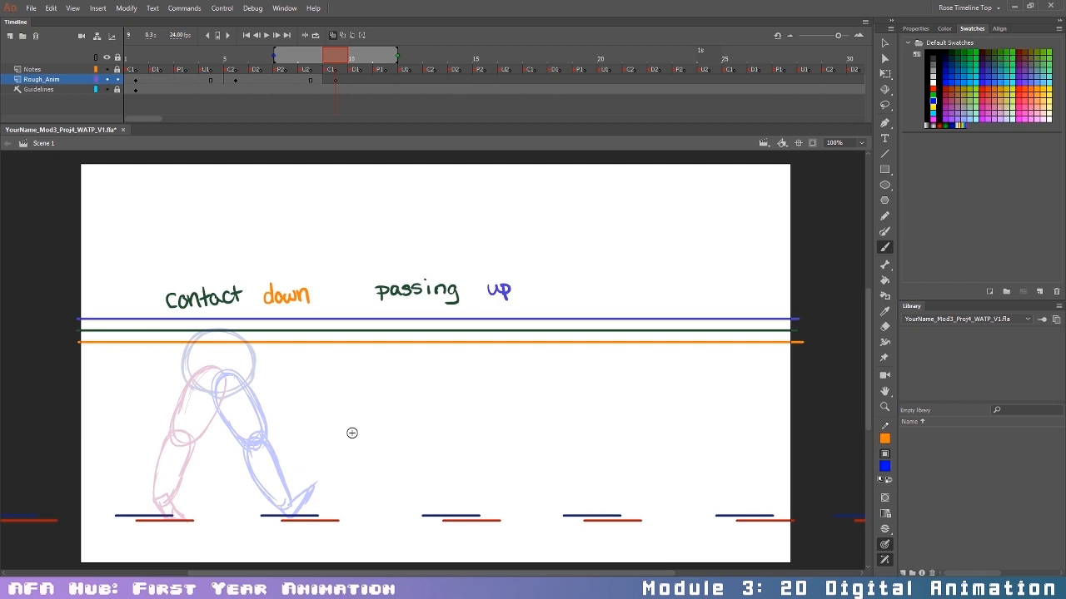
pyautogui.moveTo(273, 56); pyautogui.dragTo(126, 56)
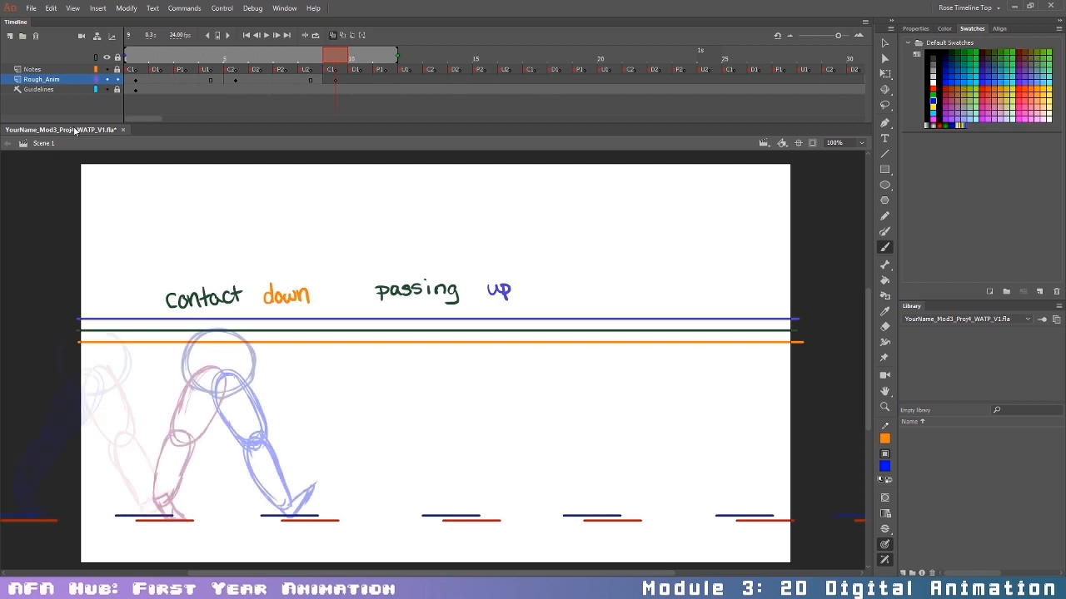
# Step: Draw the next C1 hip circle on frame 9 in dark grey, touching the green guideline ahead of the previous pose
pyautogui.click(935, 66)
pyautogui.moveTo(363, 336); pyautogui.dragTo(372, 557)
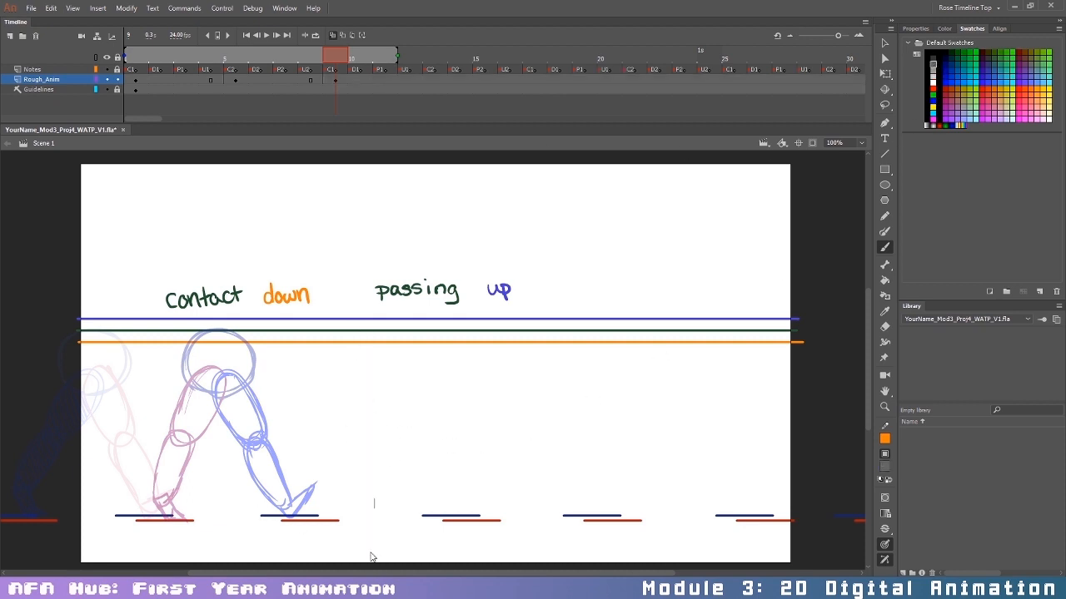
pyautogui.hotkey('ctrl', 'z')
pyautogui.moveTo(370, 332)
pyautogui.mouseDown()
pyautogui.moveTo(355, 392)
pyautogui.moveTo(363, 328)
pyautogui.moveTo(398, 366)
pyautogui.moveTo(379, 397)
pyautogui.moveTo(335, 354)
pyautogui.moveTo(391, 393)
pyautogui.mouseUp()
# Step: Nudge the frame 9 hip circle slightly forward along the green guideline
pyautogui.press('v')
pyautogui.click(398, 391)
pyautogui.press('Right')
pyautogui.press('Right')
pyautogui.press('Right')
pyautogui.press('Right')
pyautogui.press('Right')
pyautogui.press('Right')
pyautogui.press('Right')
pyautogui.press('Right')
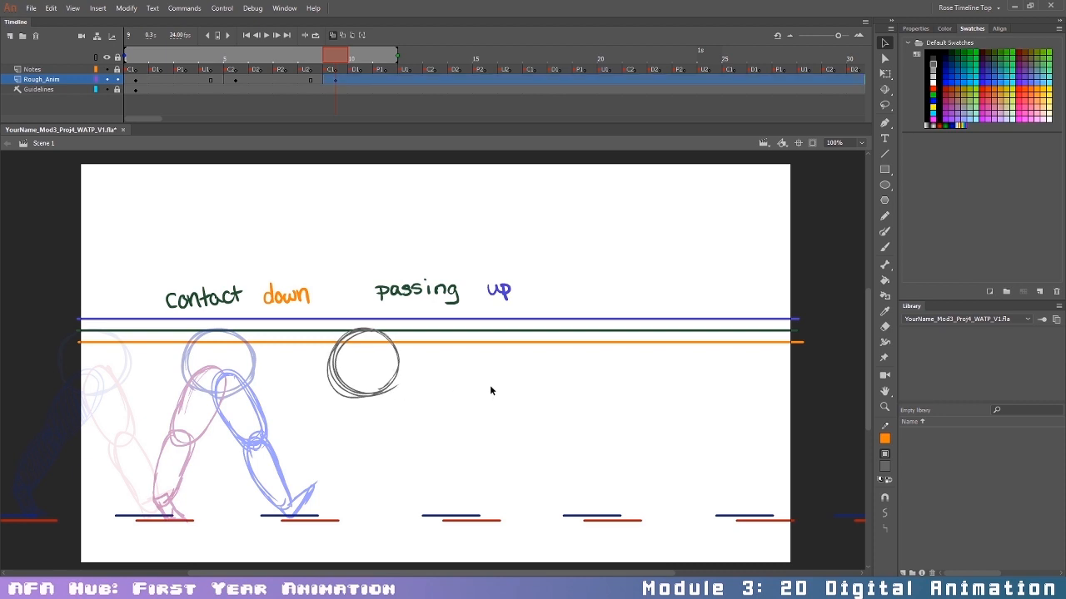
pyautogui.press('Right')
pyautogui.press('Right')
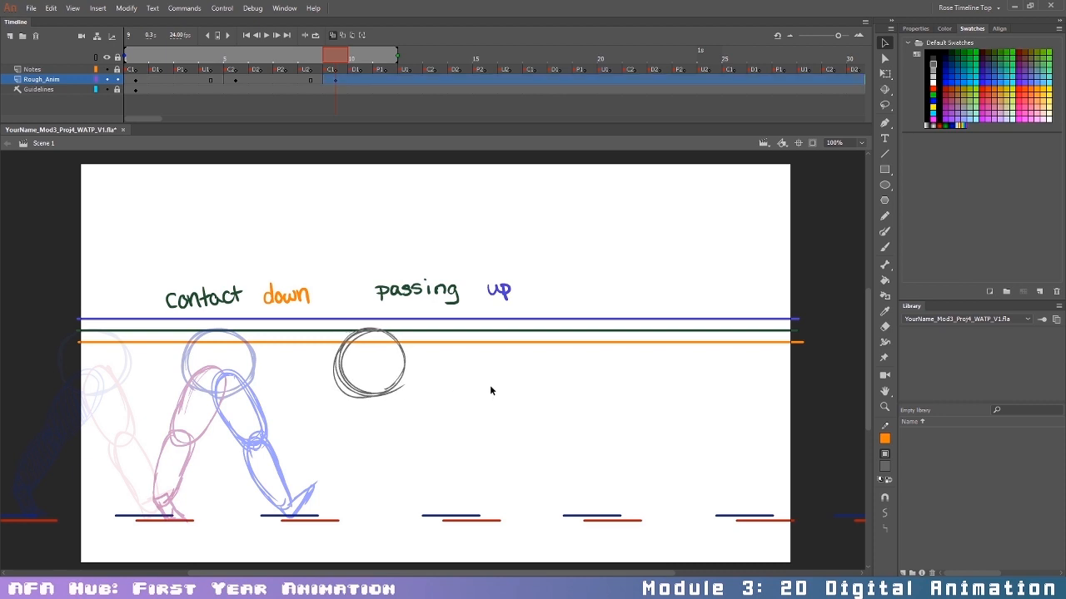
pyautogui.press('b')
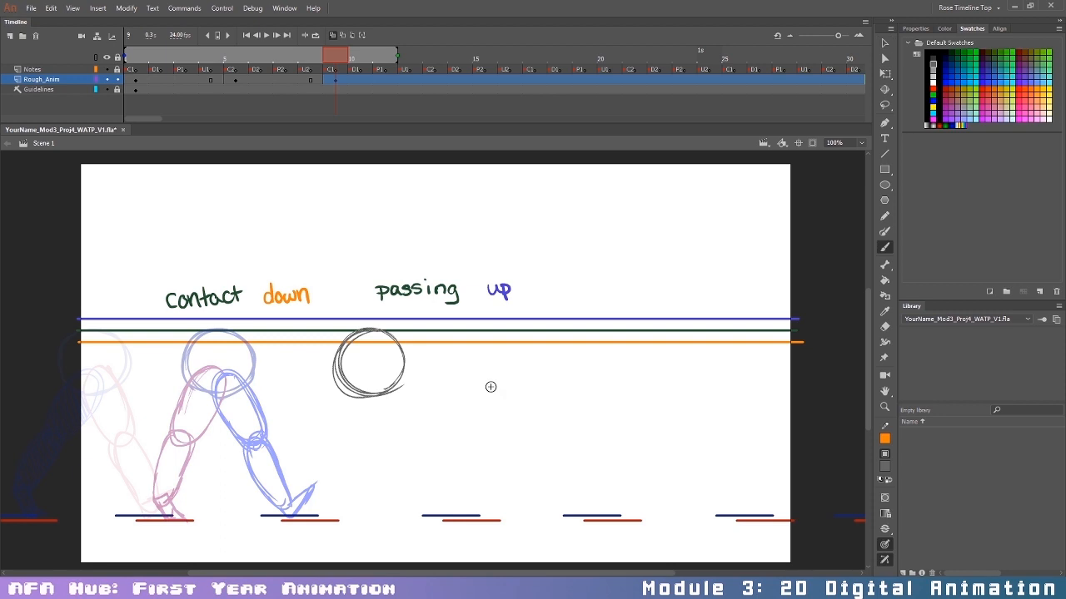
pyautogui.press('v')
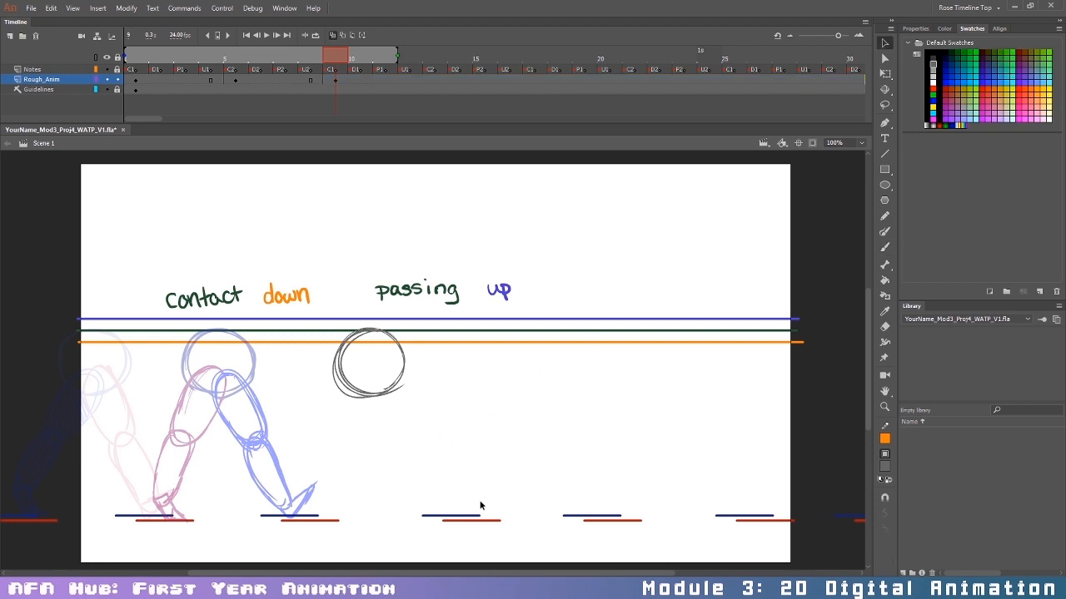
# Step: Switch the brush to blue and sketch the back foot's planted toe at the front of the second blue ground mark
pyautogui.press('b')
pyautogui.click(933, 100)
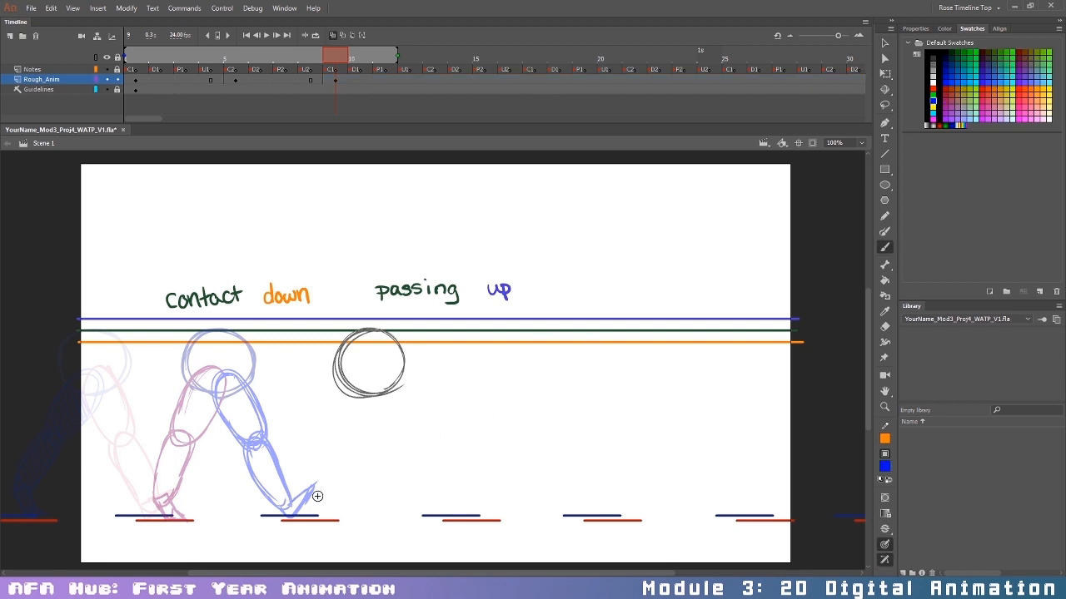
pyautogui.moveTo(318, 483); pyautogui.dragTo(320, 508)
pyautogui.hotkey('ctrl', 'z')
pyautogui.moveTo(363, 376)
pyautogui.mouseDown()
pyautogui.moveTo(331, 428)
pyautogui.moveTo(366, 376)
pyautogui.mouseUp()
pyautogui.moveTo(348, 431)
pyautogui.mouseDown()
pyautogui.moveTo(327, 426)
pyautogui.moveTo(357, 418)
pyautogui.moveTo(345, 387)
pyautogui.moveTo(326, 438)
pyautogui.moveTo(333, 449)
pyautogui.moveTo(302, 472)
pyautogui.moveTo(309, 490)
pyautogui.moveTo(331, 431)
pyautogui.moveTo(297, 486)
pyautogui.moveTo(327, 420)
pyautogui.mouseUp()
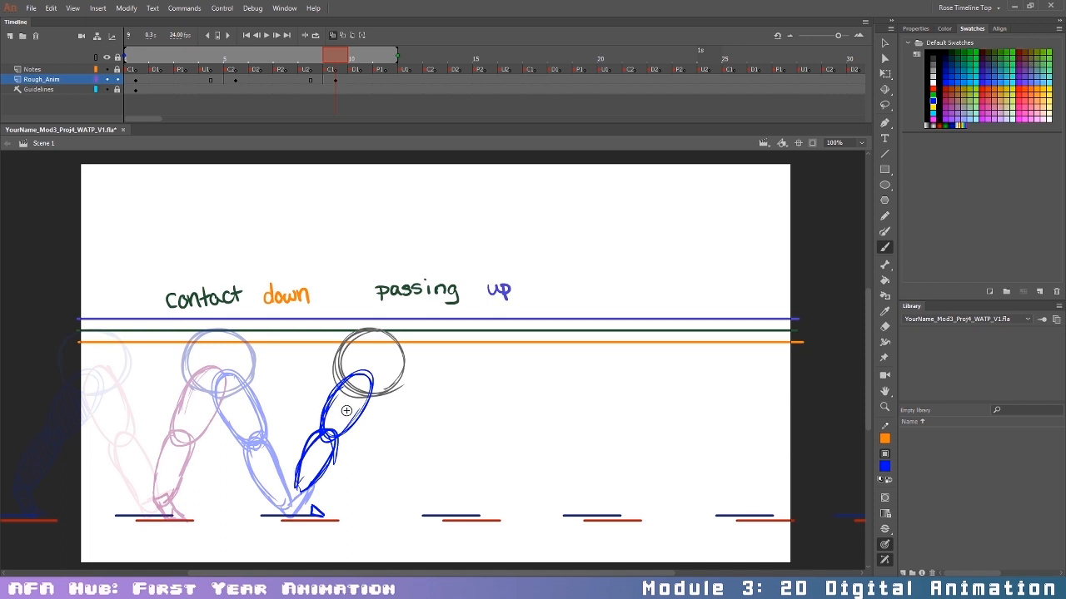
pyautogui.hotkey('ctrl', 'z')
pyautogui.hotkey('ctrl', 'z')
pyautogui.hotkey('ctrl', 'z')
pyautogui.hotkey('ctrl', 'z')
pyautogui.hotkey('ctrl', 'z')
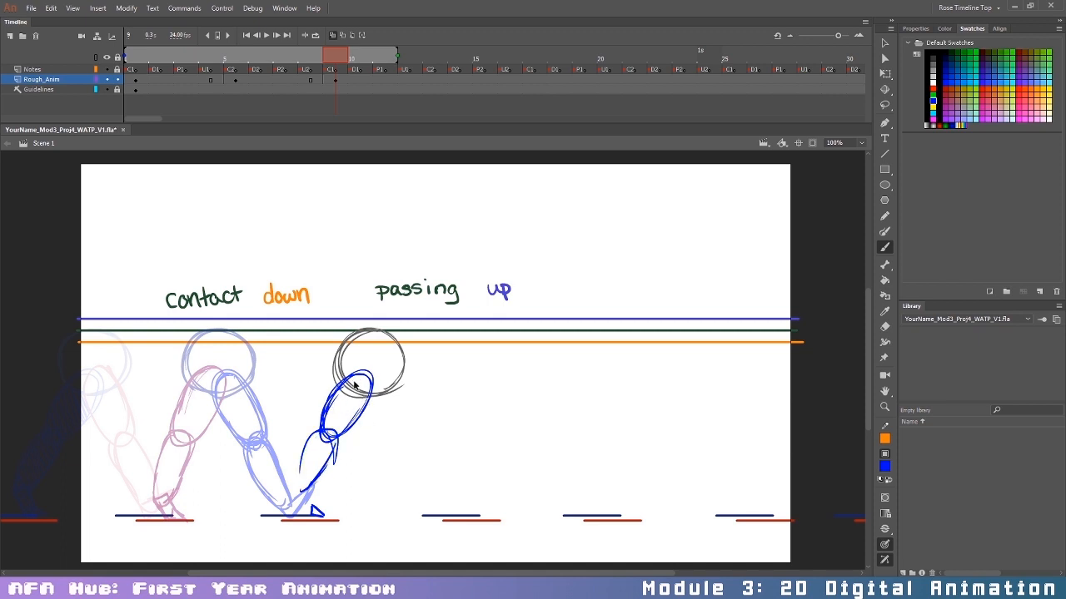
pyautogui.hotkey('ctrl', 'z')
pyautogui.hotkey('ctrl', 'z')
pyautogui.hotkey('ctrl', 'z')
pyautogui.hotkey('ctrl', 'z')
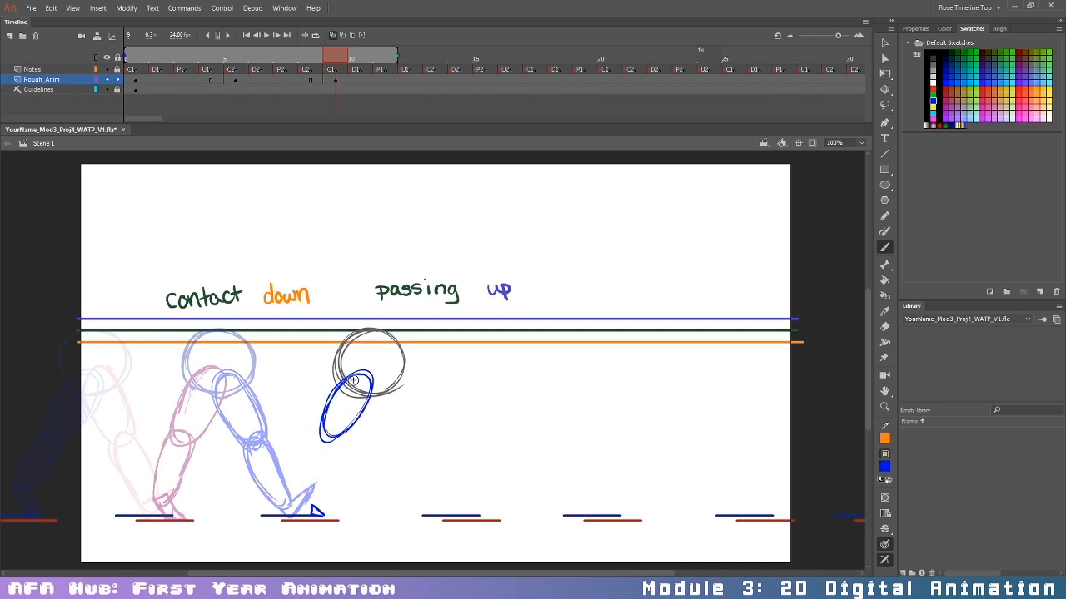
pyautogui.moveTo(326, 404)
pyautogui.mouseDown()
pyautogui.moveTo(334, 436)
pyautogui.moveTo(339, 387)
pyautogui.mouseUp()
pyautogui.moveTo(316, 431)
pyautogui.mouseDown()
pyautogui.moveTo(329, 462)
pyautogui.moveTo(290, 486)
pyautogui.mouseUp()
pyautogui.moveTo(331, 449); pyautogui.dragTo(293, 496)
pyautogui.hotkey('ctrl', 'z')
pyautogui.hotkey('ctrl', 'z')
pyautogui.hotkey('ctrl', 'z')
pyautogui.hotkey('ctrl', 'z')
pyautogui.hotkey('ctrl', 'z')
pyautogui.hotkey('ctrl', 'z')
pyautogui.hotkey('ctrl', 'z')
pyautogui.hotkey('ctrl', 'z')
pyautogui.hotkey('ctrl', 'z')
pyautogui.moveTo(333, 426)
pyautogui.mouseDown()
pyautogui.moveTo(368, 396)
pyautogui.moveTo(356, 441)
pyautogui.mouseUp()
pyautogui.moveTo(355, 383)
pyautogui.mouseDown()
pyautogui.moveTo(328, 456)
pyautogui.moveTo(336, 399)
pyautogui.moveTo(300, 497)
pyautogui.mouseUp()
pyautogui.moveTo(353, 439); pyautogui.dragTo(305, 500)
pyautogui.moveTo(341, 451)
pyautogui.mouseDown()
pyautogui.moveTo(318, 492)
pyautogui.moveTo(296, 492)
pyautogui.moveTo(296, 512)
pyautogui.moveTo(311, 499)
pyautogui.mouseUp()
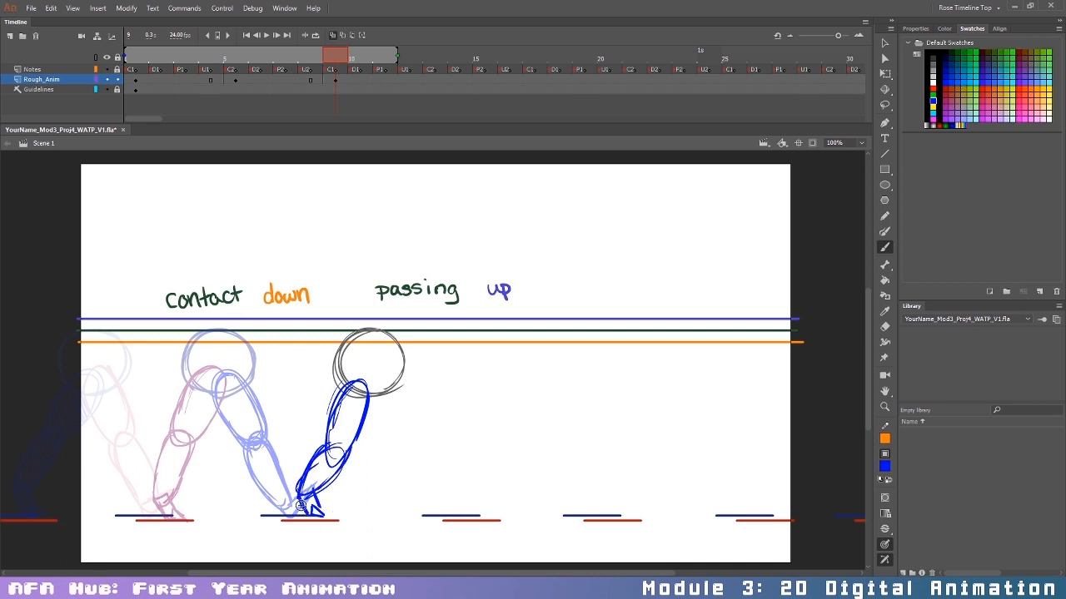
pyautogui.hotkey('ctrl', 'z')
pyautogui.hotkey('ctrl', 'z')
pyautogui.hotkey('ctrl', 'z')
pyautogui.hotkey('ctrl', 'z')
pyautogui.hotkey('ctrl', 'z')
pyautogui.hotkey('ctrl', 'z')
pyautogui.hotkey('ctrl', 'z')
pyautogui.hotkey('ctrl', 'z')
pyautogui.hotkey('ctrl', 'z')
# Step: Draw the frame 9 back leg in blue along a centre line, with thigh, knee and calf reaching down to the planted toe
pyautogui.moveTo(353, 384); pyautogui.dragTo(295, 507)
pyautogui.moveTo(325, 454)
pyautogui.mouseDown()
pyautogui.moveTo(296, 510)
pyautogui.moveTo(305, 500)
pyautogui.mouseUp()
pyautogui.moveTo(303, 493)
pyautogui.mouseDown()
pyautogui.moveTo(318, 511)
pyautogui.moveTo(297, 516)
pyautogui.moveTo(318, 515)
pyautogui.mouseUp()
pyautogui.moveTo(320, 446)
pyautogui.mouseDown()
pyautogui.moveTo(290, 499)
pyautogui.moveTo(303, 458)
pyautogui.moveTo(313, 488)
pyautogui.mouseUp()
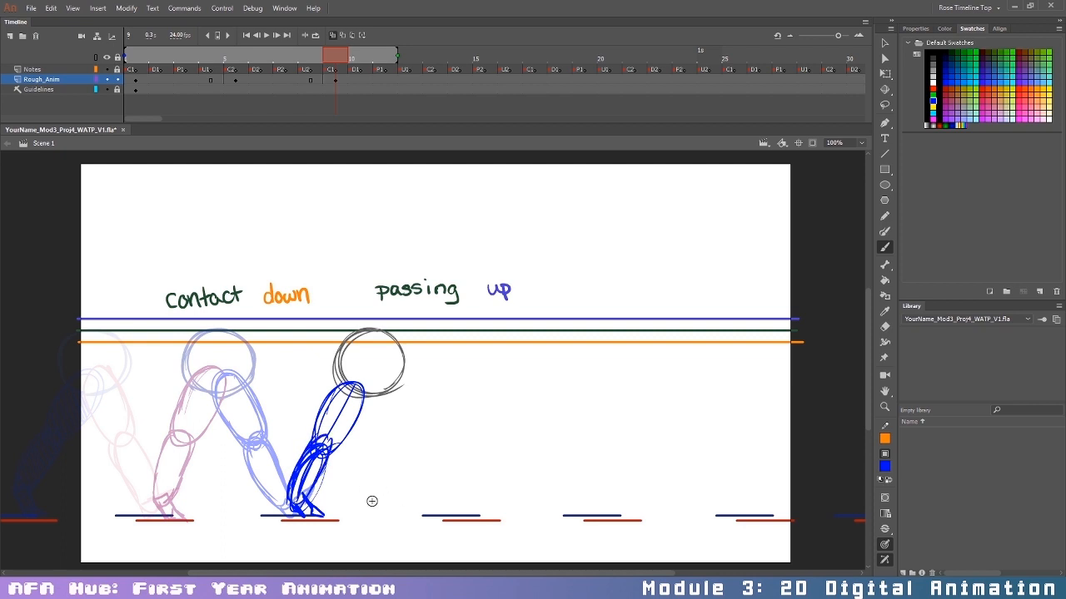
pyautogui.hotkey('ctrl', 'z')
pyautogui.hotkey('ctrl', 'z')
pyautogui.hotkey('ctrl', 'z')
pyautogui.hotkey('ctrl', 'z')
pyautogui.hotkey('ctrl', 'z')
pyautogui.hotkey('ctrl', 'z')
pyautogui.hotkey('ctrl', 'z')
pyautogui.hotkey('ctrl', 'z')
pyautogui.moveTo(326, 411); pyautogui.dragTo(359, 373)
pyautogui.moveTo(358, 413)
pyautogui.mouseDown()
pyautogui.moveTo(368, 387)
pyautogui.moveTo(322, 445)
pyautogui.moveTo(352, 430)
pyautogui.moveTo(356, 422)
pyautogui.moveTo(312, 440)
pyautogui.moveTo(288, 500)
pyautogui.mouseUp()
pyautogui.moveTo(305, 463); pyautogui.dragTo(293, 506)
pyautogui.moveTo(325, 433); pyautogui.dragTo(288, 509)
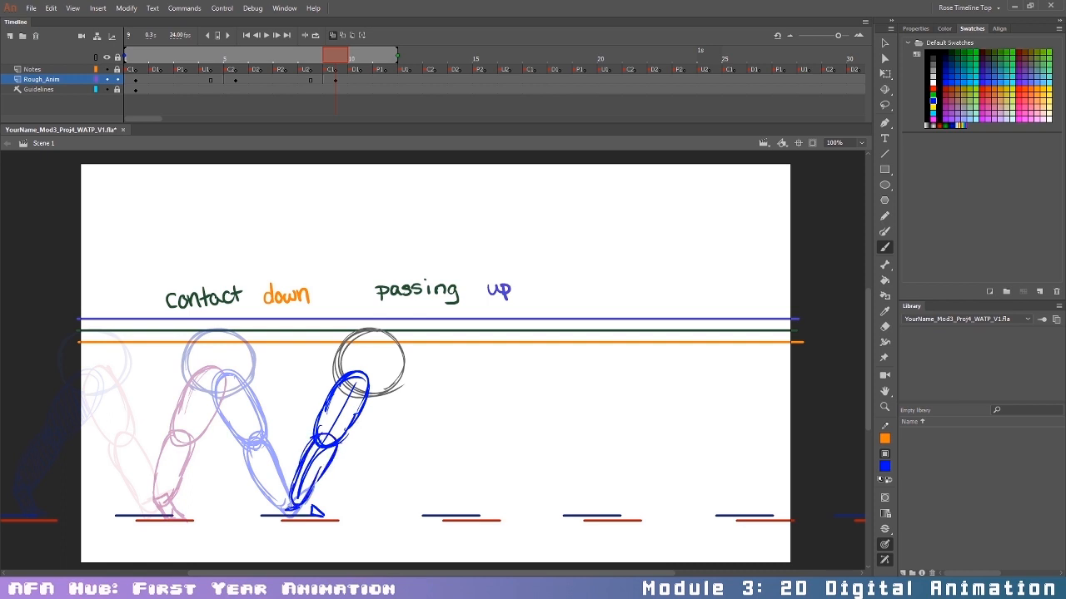
pyautogui.hotkey('ctrl', 'z')
# Step: Shade the blue front leg on frame 5 with hatching from thigh to foot
pyautogui.click(234, 82)
pyautogui.moveTo(233, 400)
pyautogui.mouseDown()
pyautogui.moveTo(226, 406)
pyautogui.moveTo(289, 508)
pyautogui.mouseUp()
pyautogui.press('Escape')
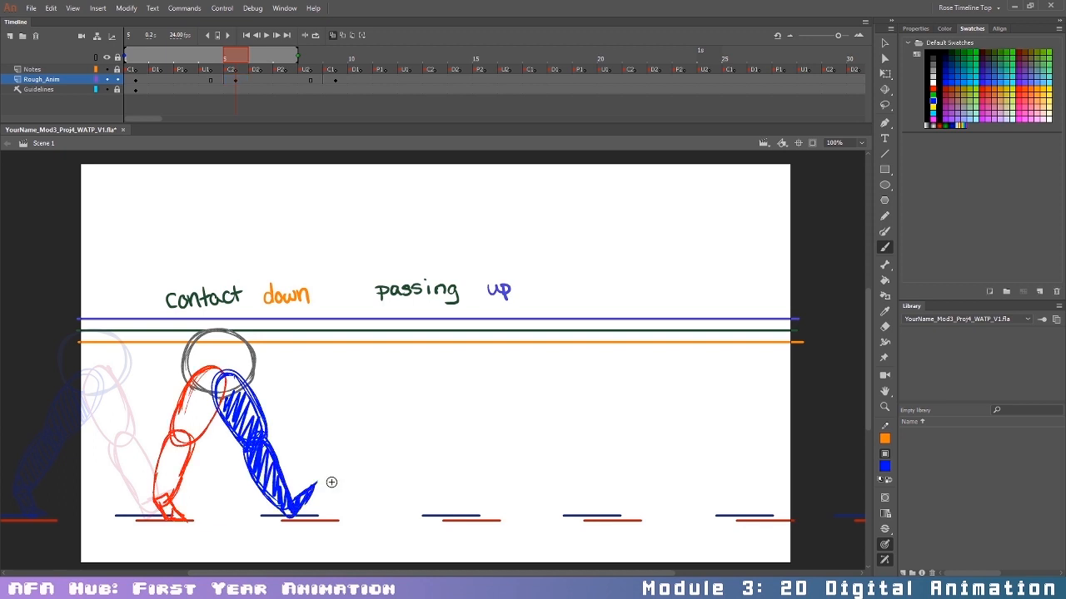
# Step: Return to frame 9 and delete the stray strokes around the blue back leg's calf
pyautogui.click(334, 79)
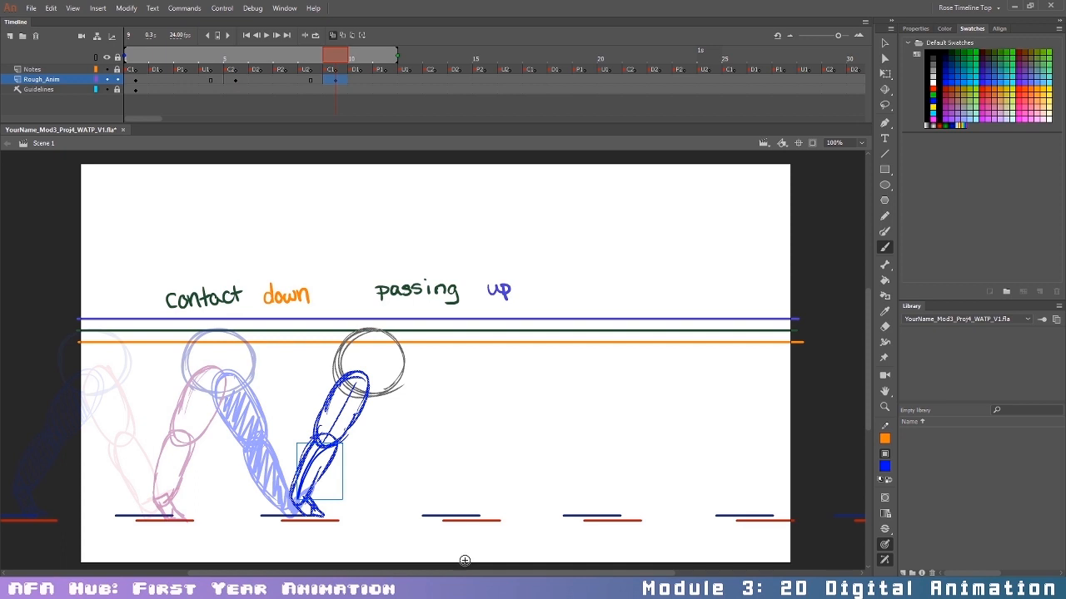
pyautogui.press('v')
pyautogui.click(347, 507)
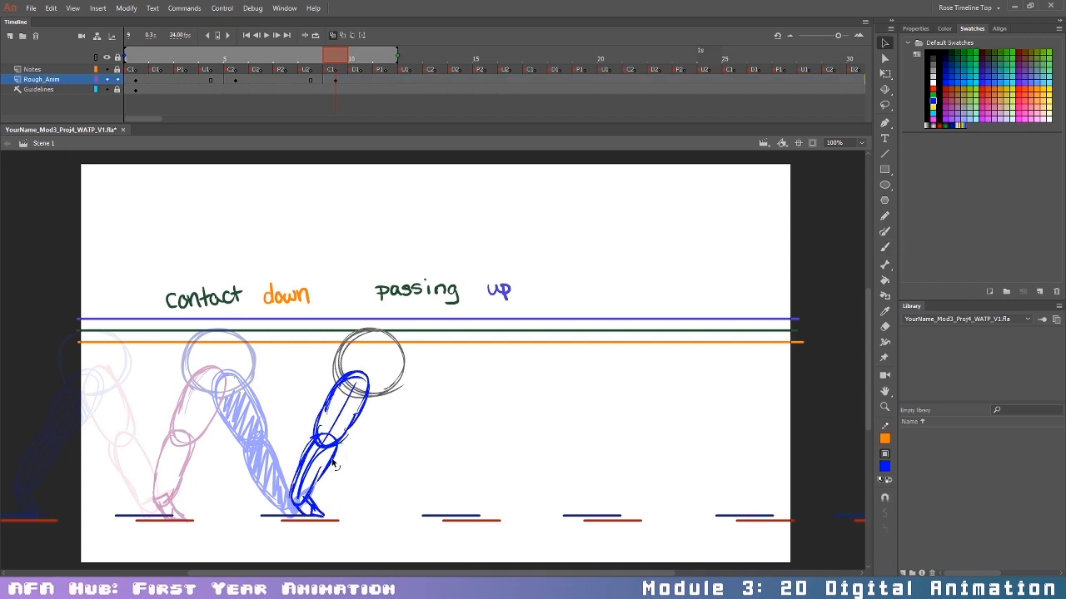
pyautogui.moveTo(231, 304); pyautogui.dragTo(505, 576)
pyautogui.moveTo(343, 498); pyautogui.dragTo(371, 518)
pyautogui.click(315, 491)
pyautogui.click(310, 477)
pyautogui.press('Delete')
pyautogui.press('b')
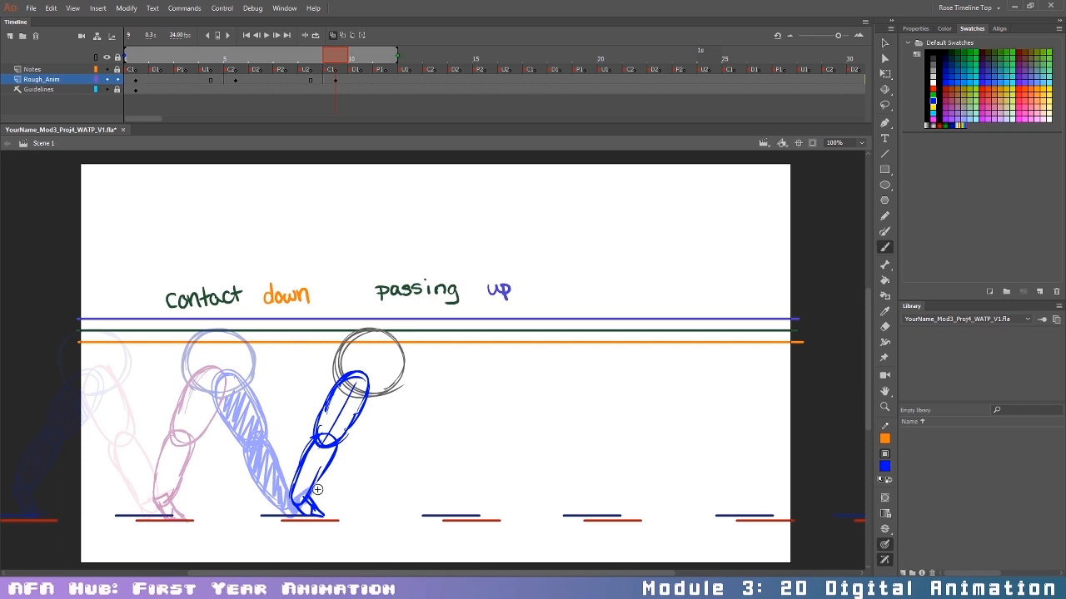
# Step: Check the Brush tool's object drawing mode in its properties and return to the colour swatches
pyautogui.click(915, 28)
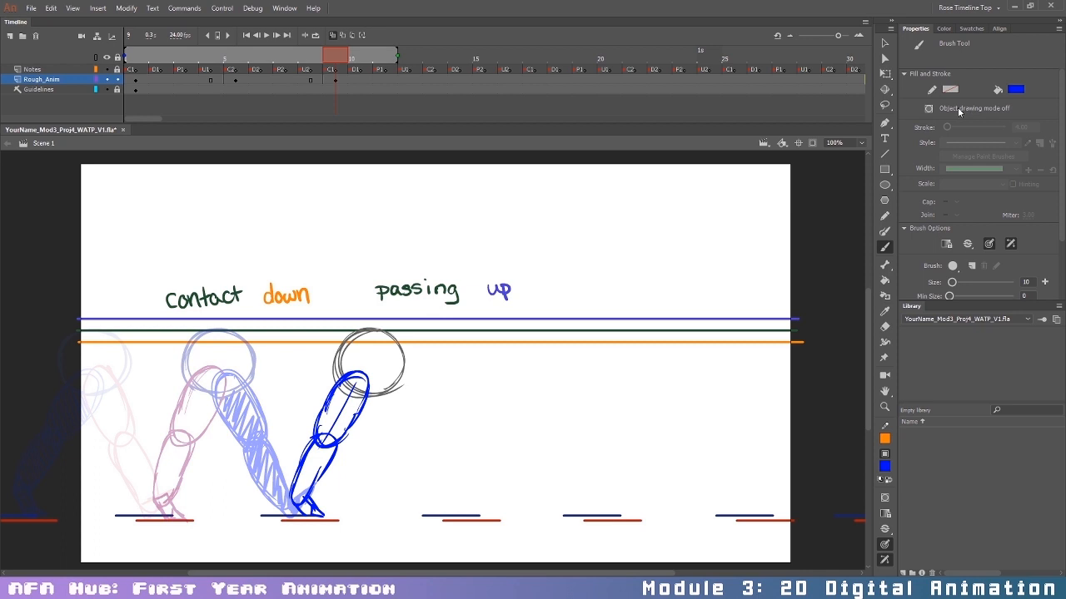
pyautogui.press('v')
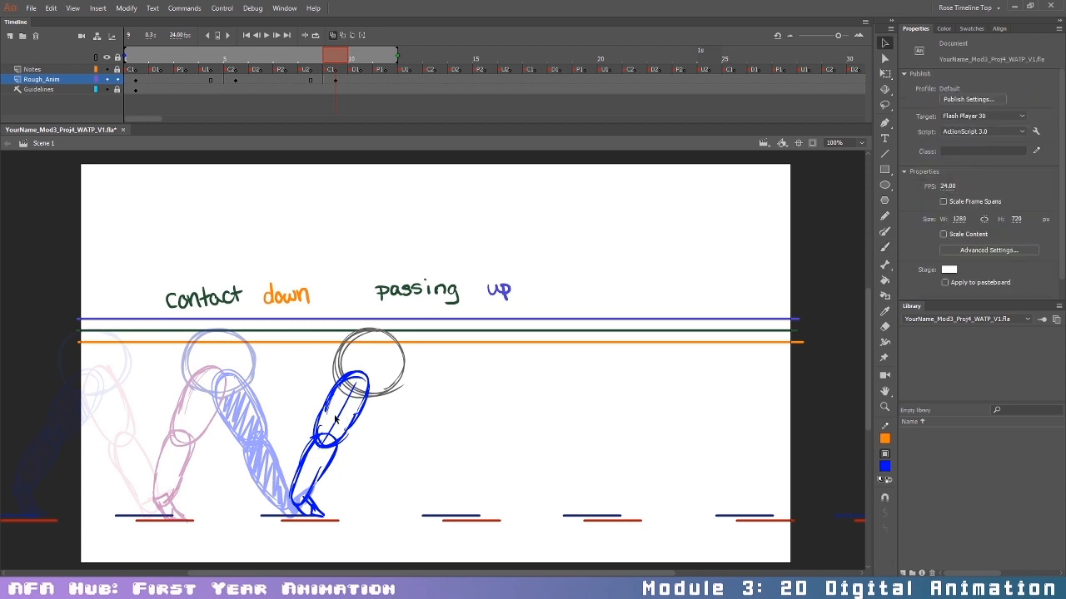
pyautogui.press('b')
pyautogui.press('v')
pyautogui.press('b')
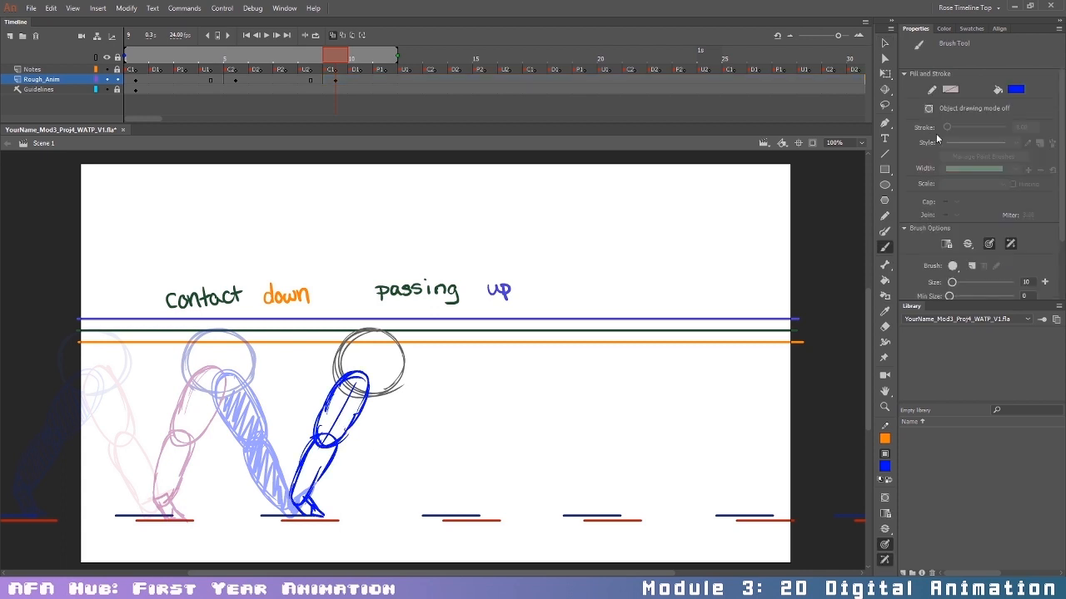
pyautogui.click(943, 28)
pyautogui.click(971, 28)
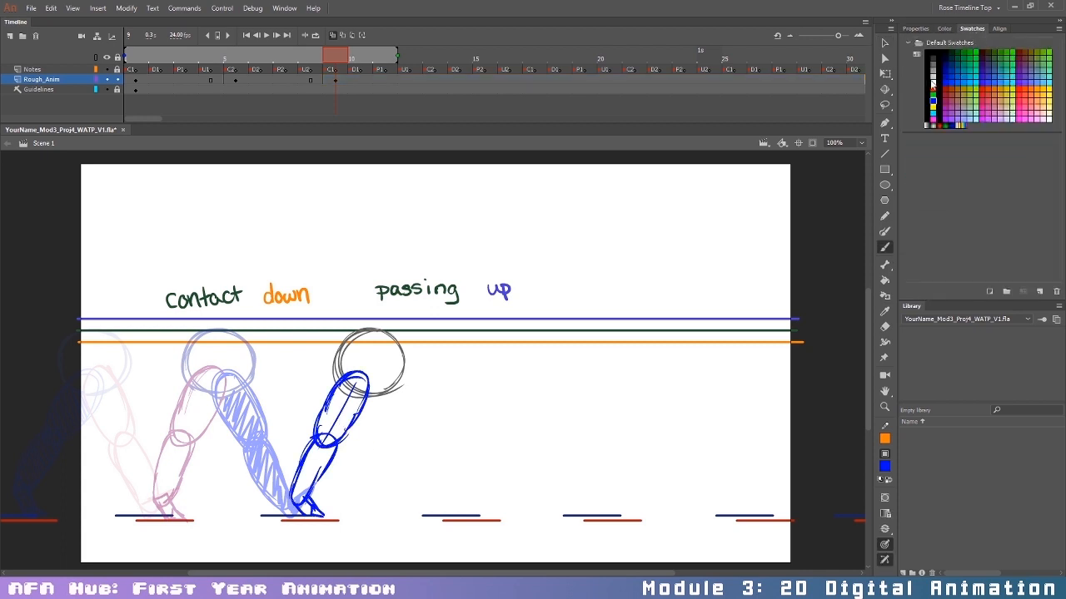
# Step: Switch the brush to red and sketch the frame 9 front thigh angled forward from the hips
pyautogui.click(933, 89)
pyautogui.moveTo(380, 381)
pyautogui.mouseDown()
pyautogui.moveTo(397, 401)
pyautogui.moveTo(386, 377)
pyautogui.moveTo(370, 408)
pyautogui.moveTo(409, 413)
pyautogui.moveTo(375, 417)
pyautogui.moveTo(395, 443)
pyautogui.mouseUp()
pyautogui.hotkey('ctrl', 'z')
pyautogui.hotkey('ctrl', 'z')
pyautogui.hotkey('ctrl', 'z')
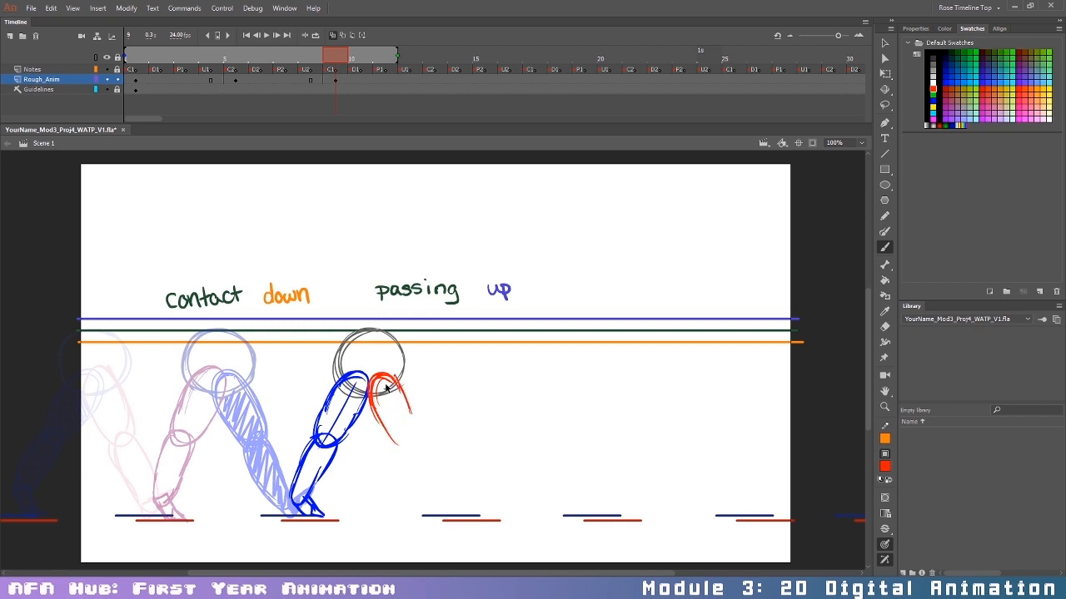
pyautogui.moveTo(374, 380)
pyautogui.mouseDown()
pyautogui.moveTo(392, 452)
pyautogui.moveTo(381, 435)
pyautogui.mouseUp()
# Step: Draw the red front leg's knee, calf and raised foot on frame 9, with the heel on the third full red ground mark
pyautogui.moveTo(395, 379)
pyautogui.mouseDown()
pyautogui.moveTo(411, 416)
pyautogui.moveTo(407, 448)
pyautogui.moveTo(417, 429)
pyautogui.moveTo(396, 485)
pyautogui.mouseUp()
pyautogui.moveTo(411, 437)
pyautogui.mouseDown()
pyautogui.moveTo(424, 474)
pyautogui.moveTo(400, 443)
pyautogui.moveTo(401, 463)
pyautogui.moveTo(420, 508)
pyautogui.mouseUp()
pyautogui.moveTo(398, 480); pyautogui.dragTo(426, 517)
pyautogui.moveTo(403, 441)
pyautogui.mouseDown()
pyautogui.moveTo(438, 514)
pyautogui.moveTo(450, 511)
pyautogui.mouseUp()
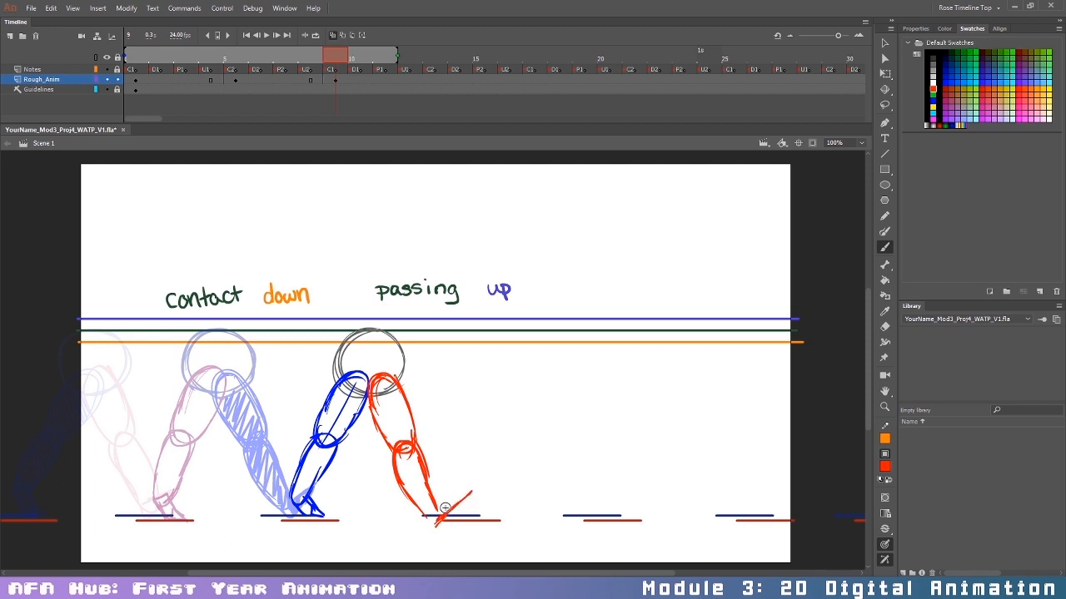
pyautogui.moveTo(423, 515)
pyautogui.mouseDown()
pyautogui.moveTo(477, 490)
pyautogui.moveTo(432, 519)
pyautogui.mouseUp()
# Step: Shade the frame 9 back leg with blue hatching and erase the excess strokes at the red foot's toe and heel
pyautogui.click(933, 99)
pyautogui.moveTo(311, 495)
pyautogui.mouseDown()
pyautogui.moveTo(292, 505)
pyautogui.moveTo(305, 500)
pyautogui.moveTo(310, 468)
pyautogui.moveTo(360, 384)
pyautogui.mouseUp()
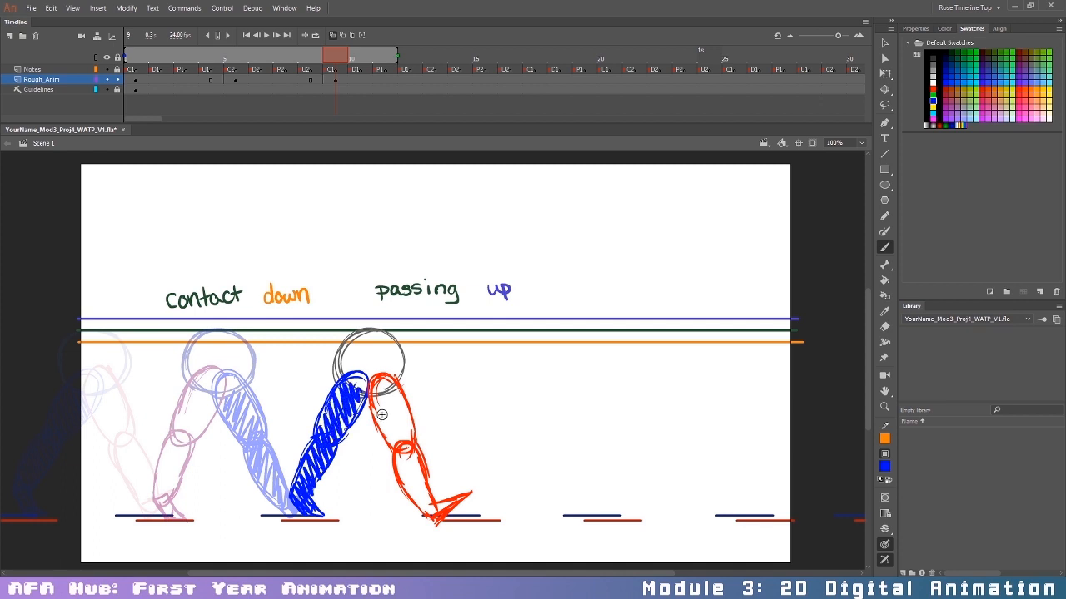
pyautogui.press('e')
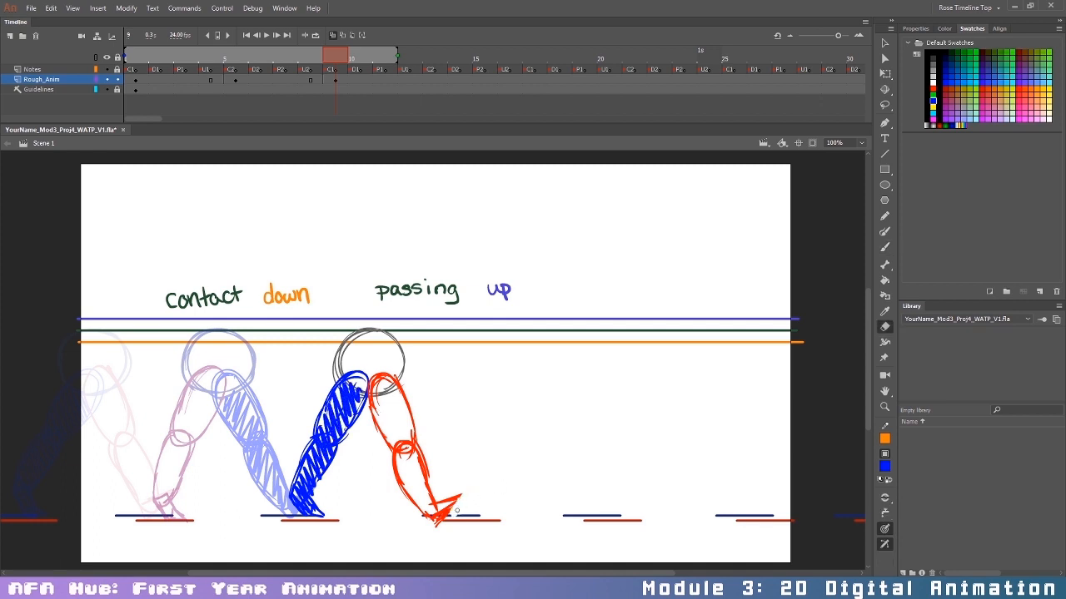
pyautogui.press('v')
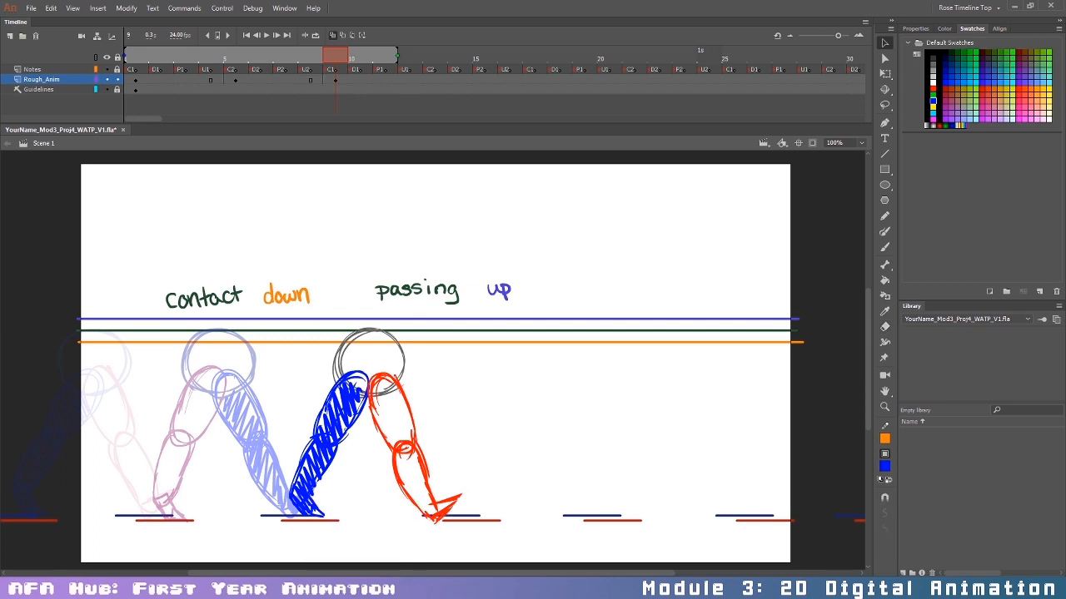
# Step: Insert a blank keyframe at frame 13 on Rough_Anim and sketch the dark grey hips circle up to the green contact line
pyautogui.click(432, 79)
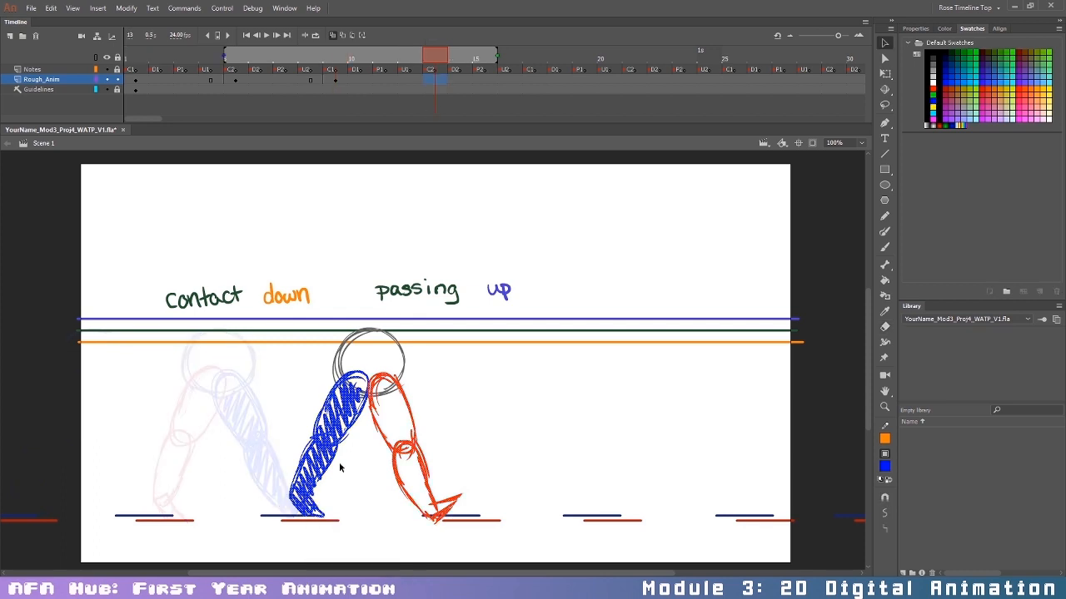
pyautogui.press('F7')
pyautogui.click(931, 66)
pyautogui.press('b')
pyautogui.moveTo(535, 533); pyautogui.dragTo(519, 366)
pyautogui.hotkey('ctrl', 'z')
pyautogui.moveTo(517, 332)
pyautogui.mouseDown()
pyautogui.moveTo(518, 396)
pyautogui.moveTo(490, 373)
pyautogui.moveTo(506, 331)
pyautogui.moveTo(505, 390)
pyautogui.moveTo(523, 396)
pyautogui.mouseUp()
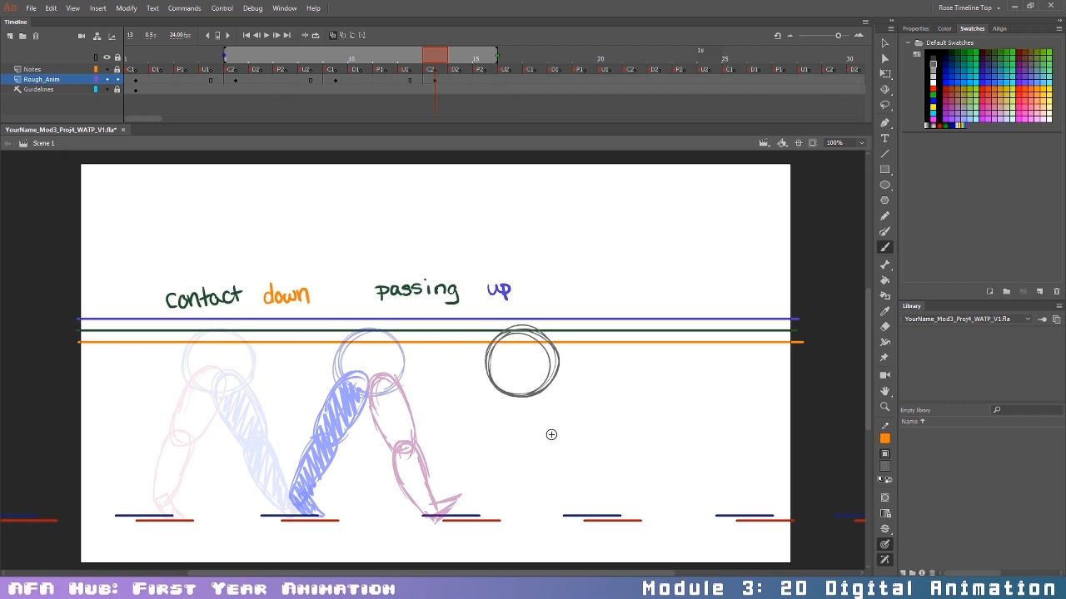
# Step: Switch the brush to red and sketch the frame 13 back thigh, angled backward from the hips, with a foot guide at the third red ground mark
pyautogui.click(932, 89)
pyautogui.moveTo(458, 497); pyautogui.dragTo(470, 518)
pyautogui.hotkey('ctrl', 'z')
pyautogui.moveTo(504, 385)
pyautogui.mouseDown()
pyautogui.moveTo(491, 440)
pyautogui.moveTo(525, 400)
pyautogui.moveTo(499, 449)
pyautogui.moveTo(478, 413)
pyautogui.moveTo(451, 498)
pyautogui.mouseUp()
pyautogui.moveTo(466, 459)
pyautogui.mouseDown()
pyautogui.moveTo(479, 450)
pyautogui.moveTo(503, 381)
pyautogui.moveTo(525, 396)
pyautogui.moveTo(519, 418)
pyautogui.mouseUp()
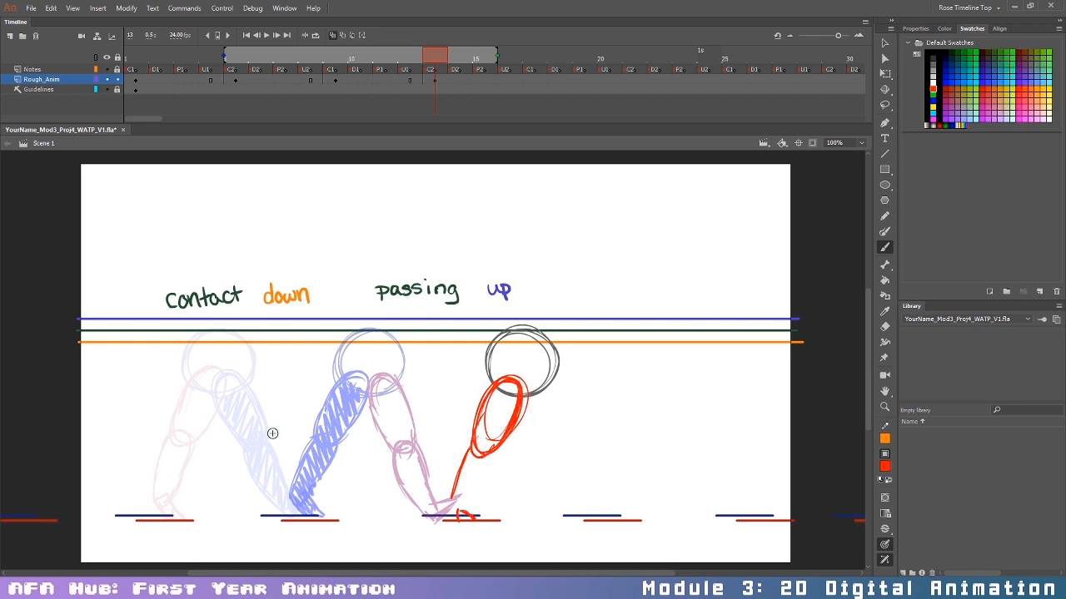
# Step: Mark the onion-skinned thighs of the earlier poses with short red strokes and undo the crossed marks on the frame 9 leg
pyautogui.moveTo(185, 425); pyautogui.dragTo(183, 428)
pyautogui.moveTo(386, 413); pyautogui.dragTo(399, 427)
pyautogui.moveTo(399, 414); pyautogui.dragTo(386, 428)
pyautogui.hotkey('ctrl', 'z')
pyautogui.hotkey('ctrl', 'z')
# Step: Clean up the frame 13 red thigh, draw its knee, calf and planted foot, and erase the stray stroke behind the foot
pyautogui.press('e')
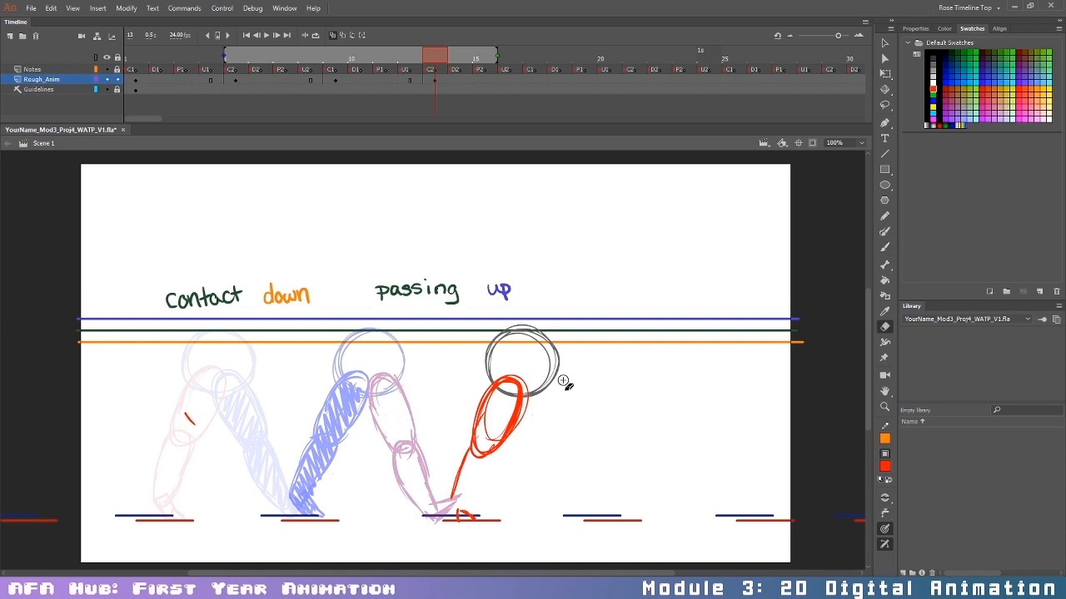
pyautogui.moveTo(517, 437); pyautogui.dragTo(521, 410)
pyautogui.press('b')
pyautogui.moveTo(471, 448)
pyautogui.mouseDown()
pyautogui.moveTo(448, 511)
pyautogui.moveTo(478, 486)
pyautogui.moveTo(467, 507)
pyautogui.mouseUp()
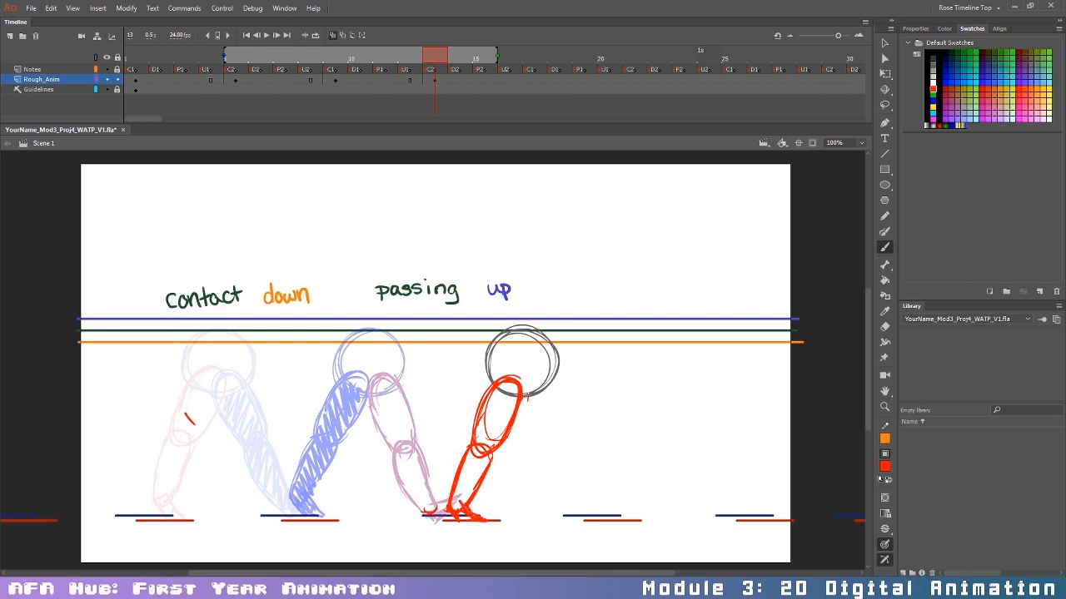
pyautogui.press('e')
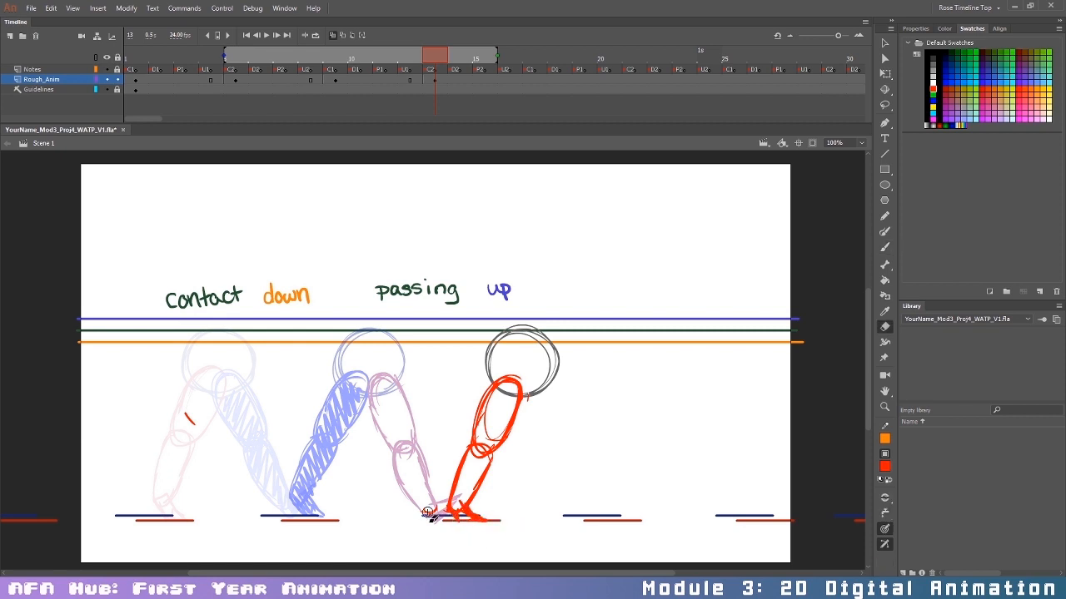
# Step: Draw the frame 13 front leg in blue with thigh, knee, calf and raised foot, the heel on the fourth full blue ground mark
pyautogui.click(933, 97)
pyautogui.press('b')
pyautogui.moveTo(522, 396)
pyautogui.mouseDown()
pyautogui.moveTo(529, 376)
pyautogui.moveTo(512, 420)
pyautogui.moveTo(534, 448)
pyautogui.moveTo(561, 440)
pyautogui.moveTo(553, 428)
pyautogui.moveTo(559, 484)
pyautogui.mouseUp()
pyautogui.moveTo(545, 442); pyautogui.dragTo(571, 461)
pyautogui.moveTo(546, 466); pyautogui.dragTo(577, 506)
pyautogui.moveTo(545, 446)
pyautogui.mouseDown()
pyautogui.moveTo(558, 489)
pyautogui.moveTo(587, 505)
pyautogui.mouseUp()
pyautogui.moveTo(566, 493)
pyautogui.mouseDown()
pyautogui.moveTo(582, 508)
pyautogui.moveTo(574, 507)
pyautogui.mouseUp()
pyautogui.moveTo(545, 455); pyautogui.dragTo(578, 507)
pyautogui.moveTo(577, 489)
pyautogui.mouseDown()
pyautogui.moveTo(555, 446)
pyautogui.moveTo(585, 514)
pyautogui.moveTo(601, 489)
pyautogui.moveTo(588, 505)
pyautogui.mouseUp()
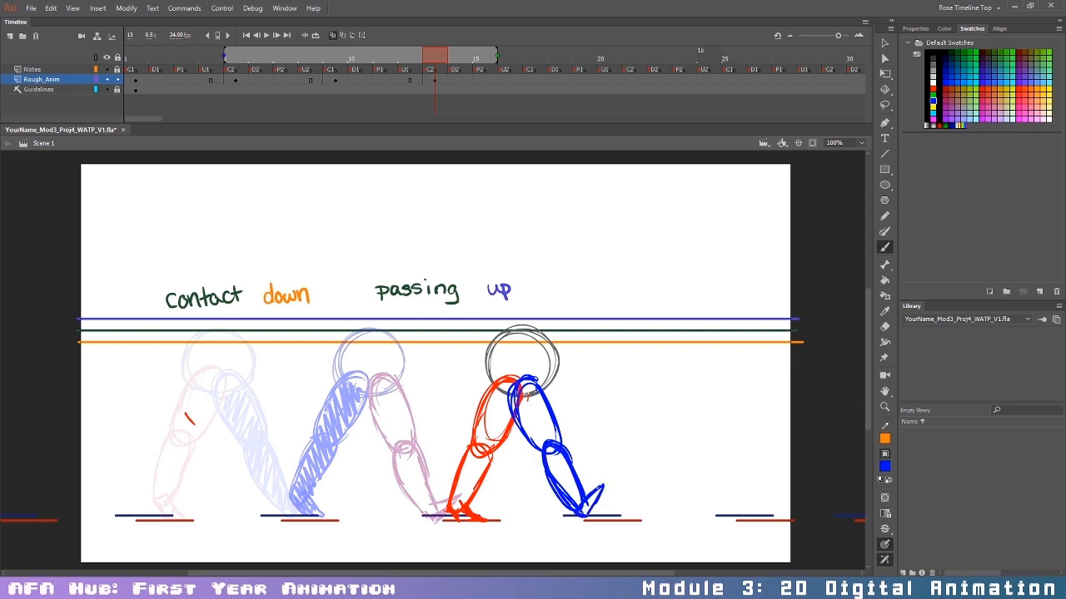
# Step: Shade the frame 13 blue front leg with hatching and erase the blue strokes overlapping the red thigh
pyautogui.moveTo(524, 393); pyautogui.dragTo(571, 498)
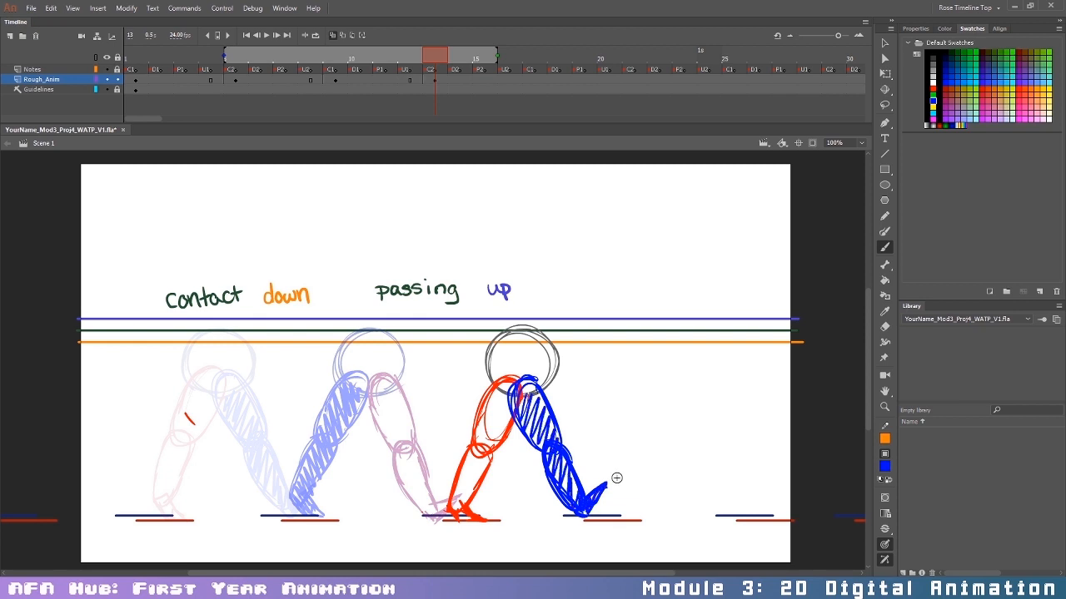
pyautogui.press('e')
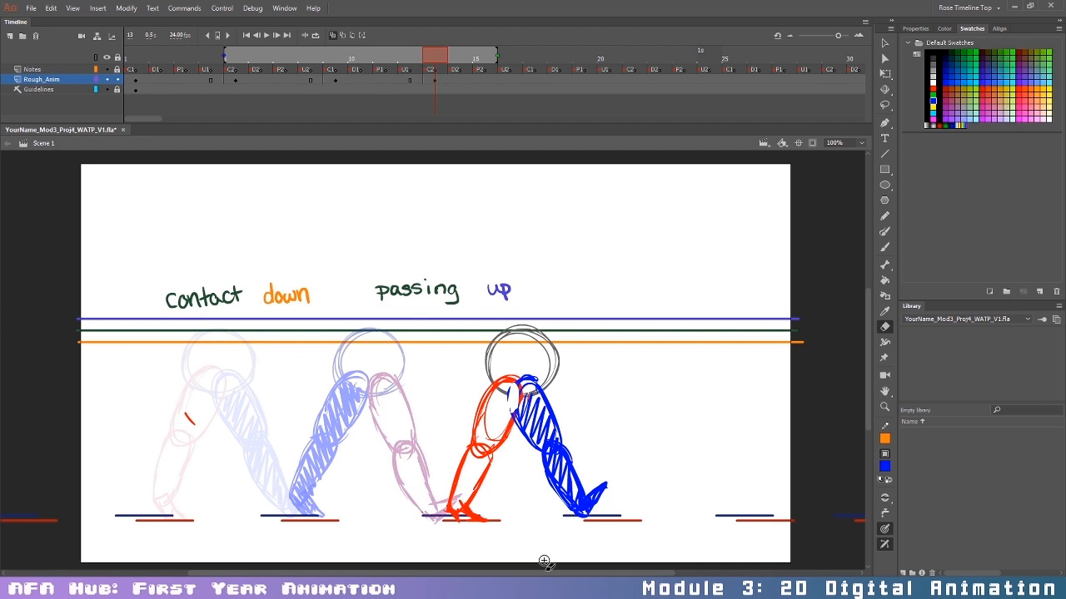
pyautogui.press('b')
# Step: Insert a blank keyframe at frame 17 on Rough_Anim and set the brush colour to dark grey
pyautogui.click(538, 78)
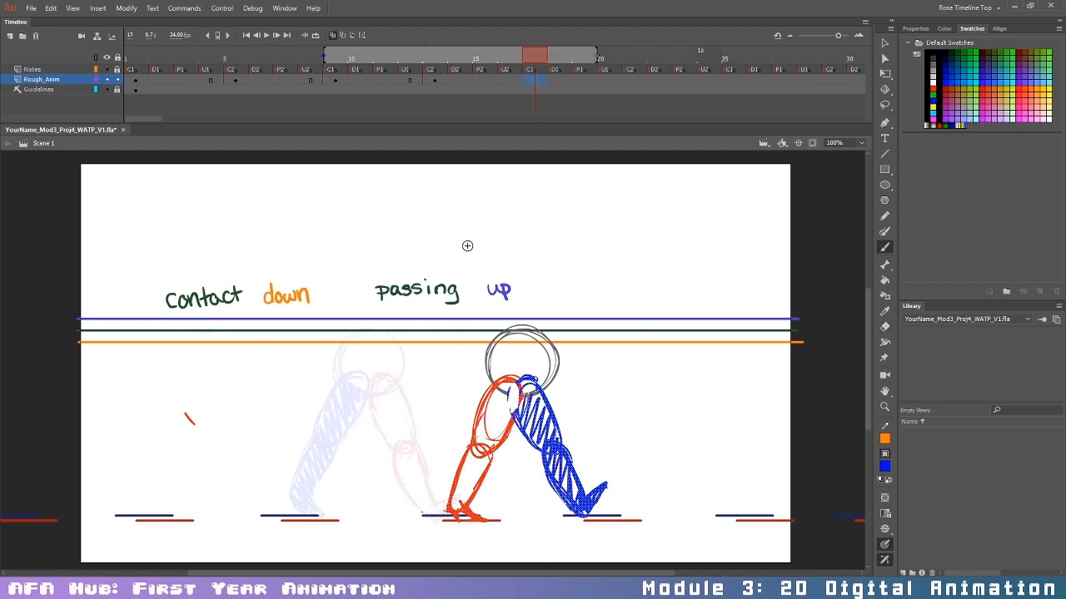
pyautogui.press('F7')
pyautogui.click(932, 80)
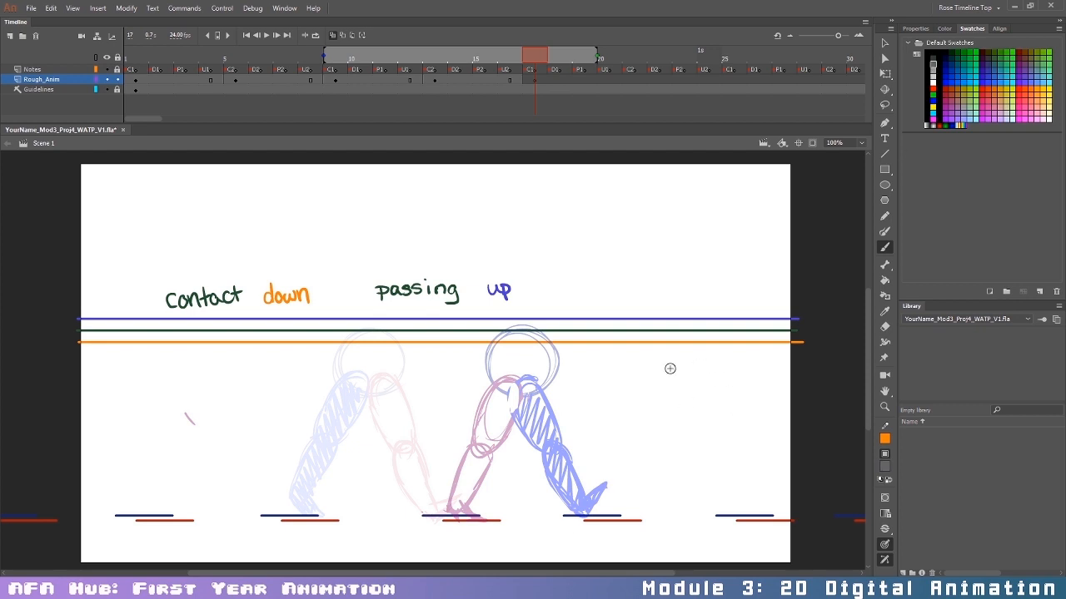
pyautogui.moveTo(675, 503)
pyautogui.mouseDown()
pyautogui.moveTo(668, 358)
pyautogui.moveTo(680, 371)
pyautogui.mouseUp()
pyautogui.press('z')
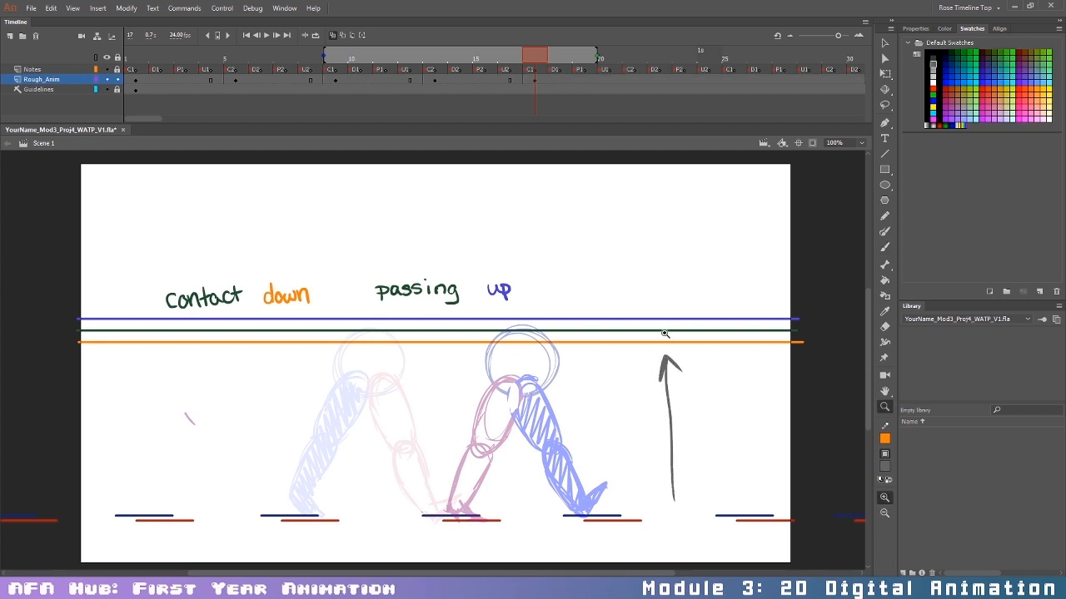
pyautogui.hotkey('ctrl', 'z')
pyautogui.hotkey('ctrl', 'z')
# Step: Sketch the frame 17 hips circle up to the green contact line, ahead of the frame 13 pose, redoing the first attempt
pyautogui.press('b')
pyautogui.moveTo(658, 331)
pyautogui.mouseDown()
pyautogui.moveTo(696, 381)
pyautogui.moveTo(633, 384)
pyautogui.moveTo(643, 336)
pyautogui.moveTo(678, 370)
pyautogui.mouseUp()
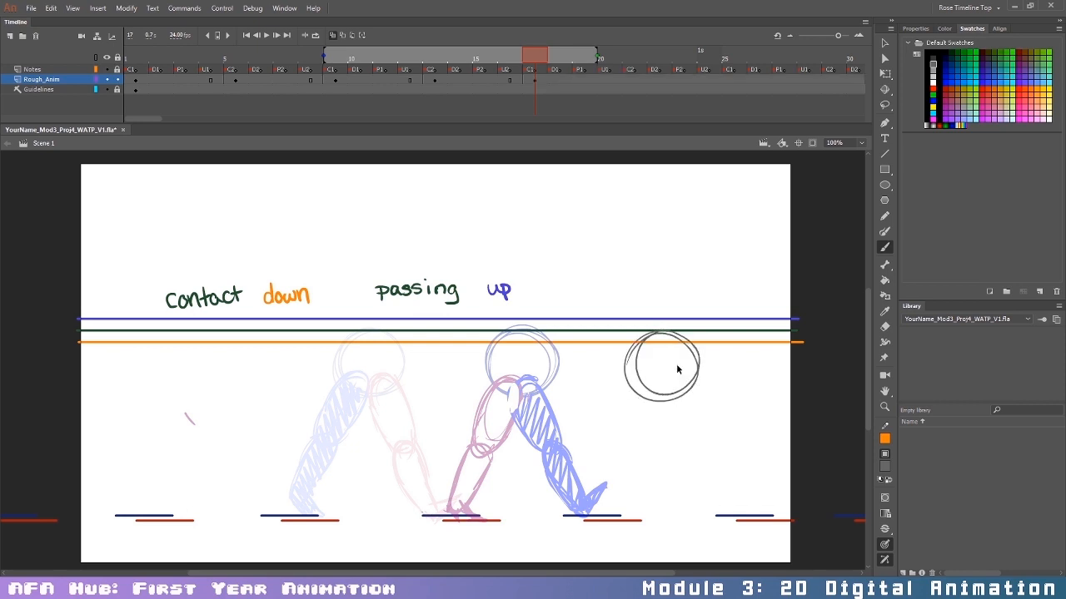
pyautogui.hotkey('ctrl', 'z')
pyautogui.moveTo(662, 329)
pyautogui.mouseDown()
pyautogui.moveTo(659, 398)
pyautogui.moveTo(628, 348)
pyautogui.moveTo(691, 349)
pyautogui.moveTo(661, 406)
pyautogui.mouseUp()
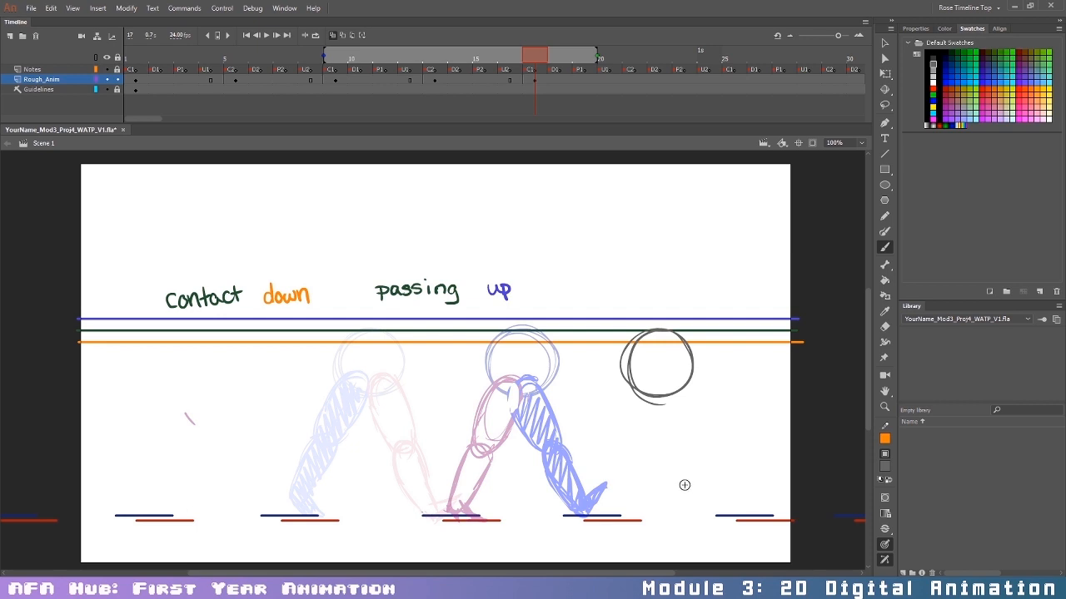
# Step: Shift the frame 17 hips slightly forward and draw the blue back leg with its foot planted on the fourth full blue ground mark
pyautogui.click(932, 100)
pyautogui.moveTo(608, 485); pyautogui.dragTo(620, 499)
pyautogui.hotkey('ctrl', 'z')
pyautogui.moveTo(660, 383)
pyautogui.mouseDown()
pyautogui.moveTo(624, 420)
pyautogui.moveTo(657, 384)
pyautogui.mouseUp()
pyautogui.hotkey('ctrl', 'z')
pyautogui.press('v')
pyautogui.moveTo(668, 396)
pyautogui.mouseDown()
pyautogui.moveTo(709, 398)
pyautogui.moveTo(662, 439)
pyautogui.moveTo(630, 442)
pyautogui.moveTo(678, 384)
pyautogui.moveTo(630, 450)
pyautogui.moveTo(616, 446)
pyautogui.moveTo(637, 454)
pyautogui.moveTo(601, 501)
pyautogui.moveTo(610, 492)
pyautogui.mouseUp()
pyautogui.press('b')
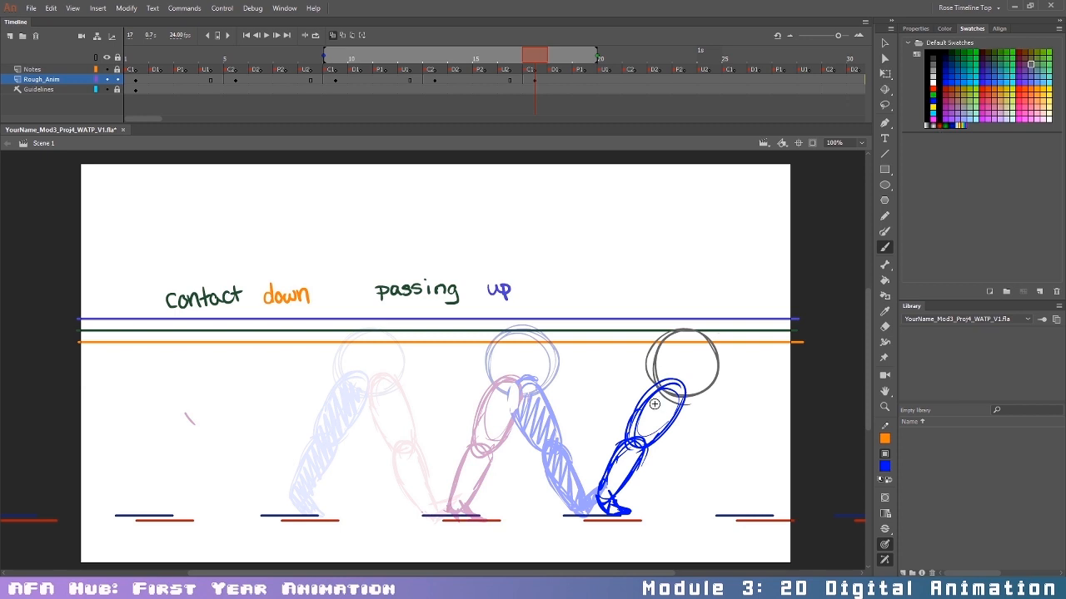
# Step: Draw the frame 17 front leg in red with knee, calf and raised foot, the heel on the fifth full red ground mark
pyautogui.click(933, 86)
pyautogui.moveTo(701, 386)
pyautogui.mouseDown()
pyautogui.moveTo(679, 417)
pyautogui.moveTo(720, 424)
pyautogui.moveTo(703, 450)
pyautogui.moveTo(731, 435)
pyautogui.moveTo(708, 450)
pyautogui.moveTo(729, 441)
pyautogui.moveTo(716, 453)
pyautogui.moveTo(737, 470)
pyautogui.moveTo(749, 514)
pyautogui.mouseUp()
pyautogui.moveTo(731, 451); pyautogui.dragTo(758, 524)
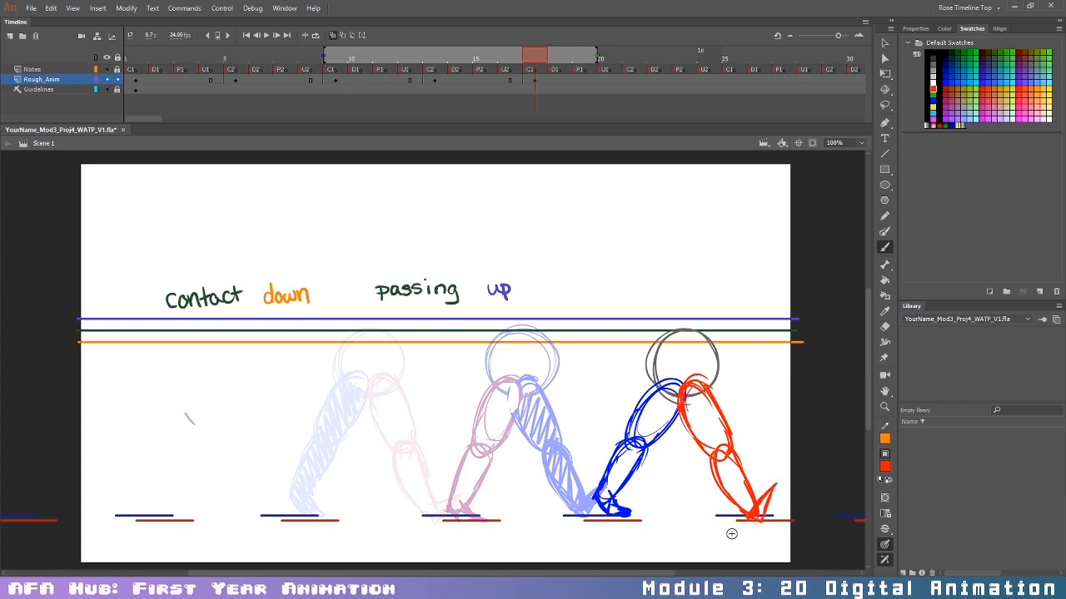
# Step: Insert a blank keyframe at frame 25 on Rough_Anim and sketch the dark grey hips circle just beyond the stage's right edge
pyautogui.hscroll(5, 637, 493)
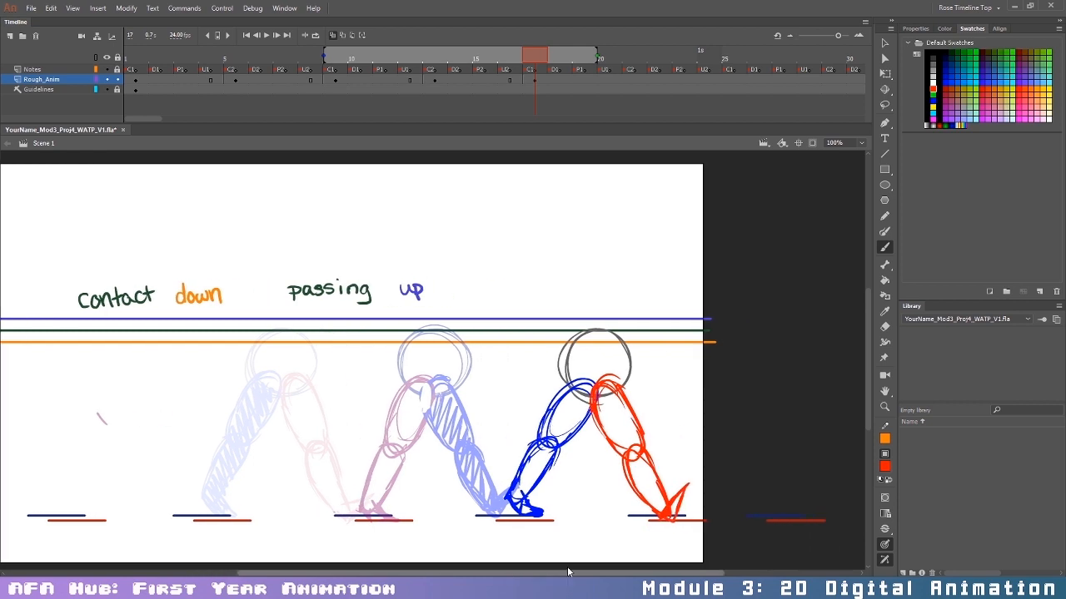
pyautogui.click(728, 81)
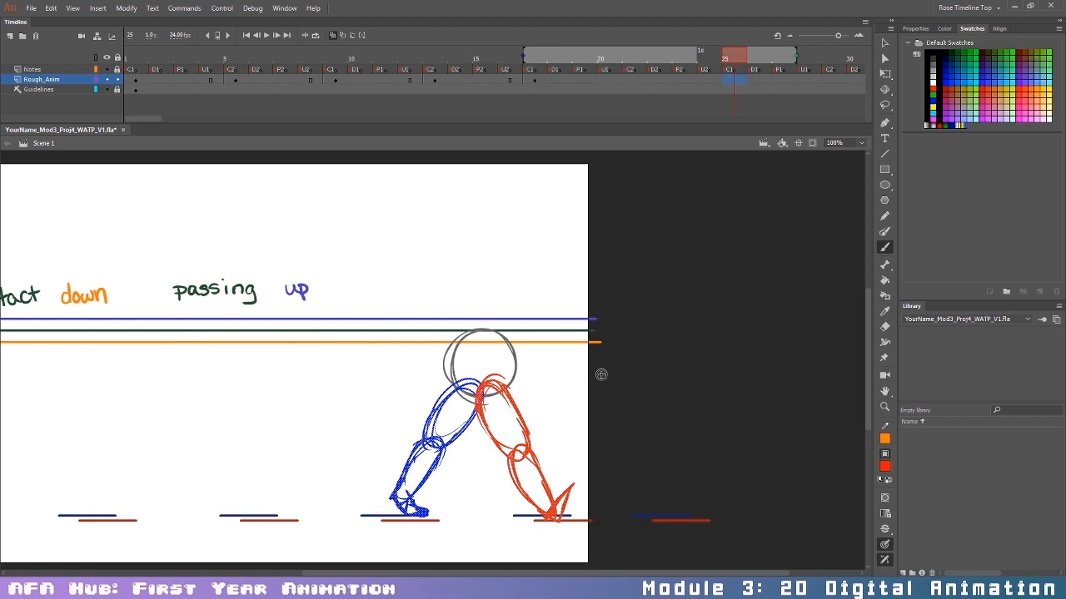
pyautogui.press('Delete')
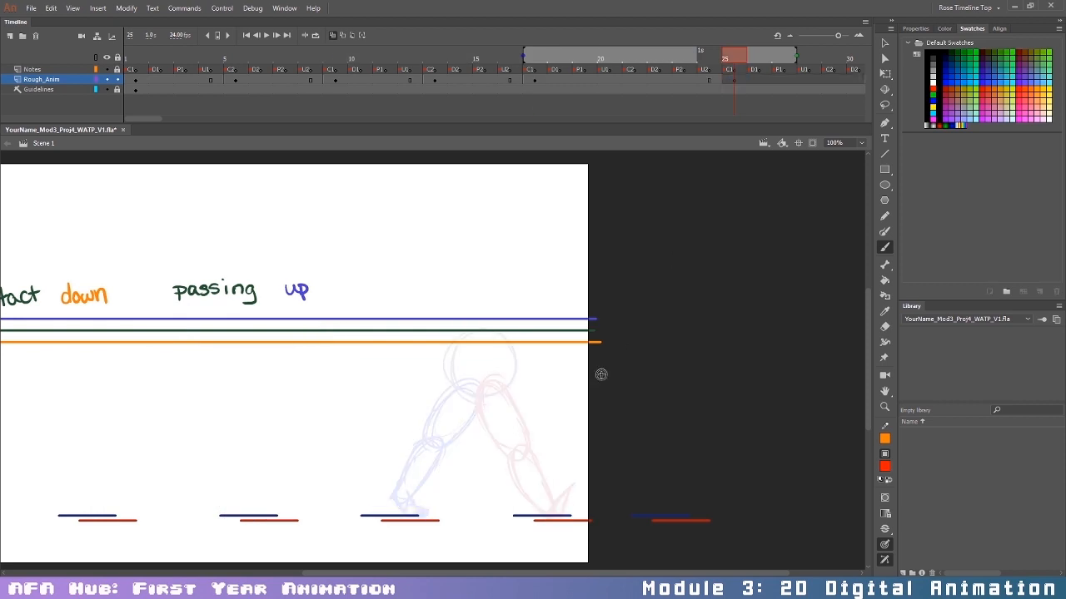
pyautogui.click(932, 65)
pyautogui.moveTo(657, 334)
pyautogui.mouseDown()
pyautogui.moveTo(637, 393)
pyautogui.moveTo(621, 337)
pyautogui.moveTo(623, 397)
pyautogui.mouseUp()
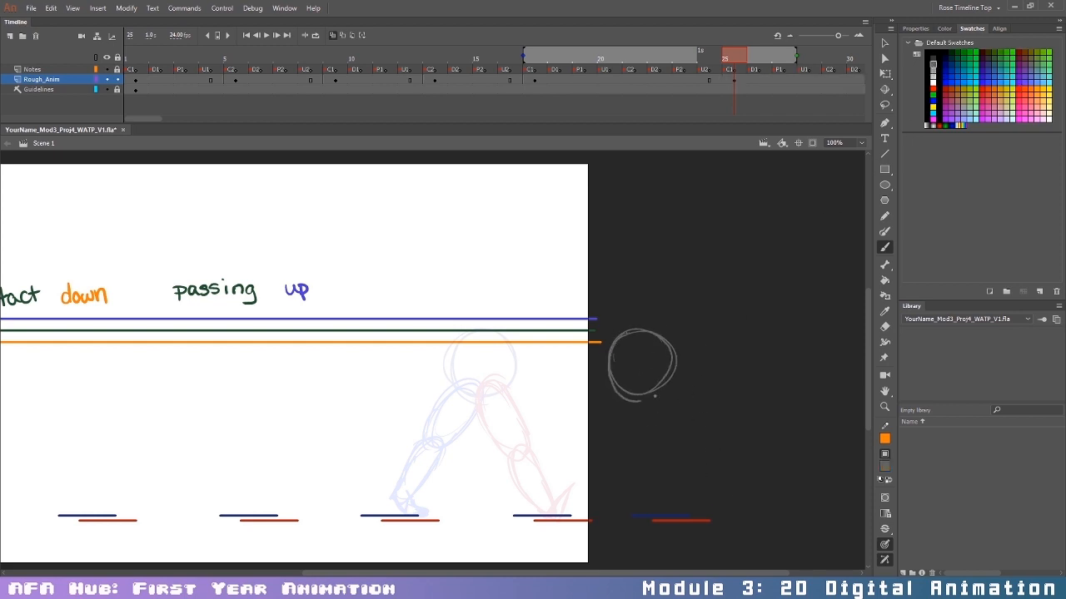
# Step: Go back to frame 17 and shade the blue back leg with hatching
pyautogui.click(934, 88)
pyautogui.click(533, 79)
pyautogui.click(934, 101)
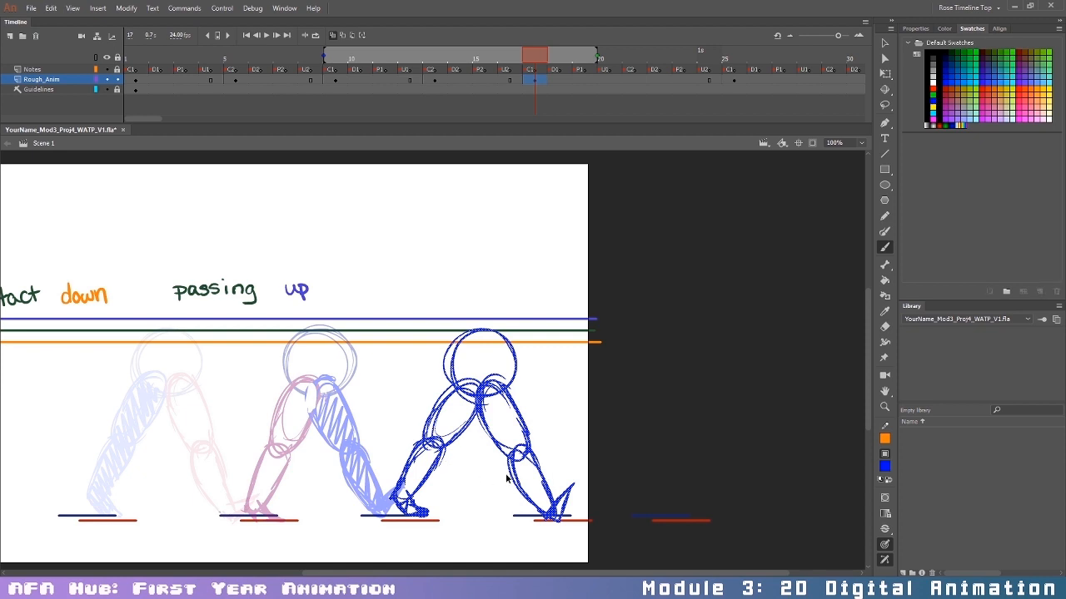
pyautogui.press('Escape')
pyautogui.moveTo(402, 499)
pyautogui.mouseDown()
pyautogui.moveTo(458, 399)
pyautogui.moveTo(473, 409)
pyautogui.moveTo(412, 508)
pyautogui.mouseUp()
# Step: Return to frame 25, set the brush colour to red and clear the stray dot beyond the hips circle
pyautogui.click(728, 82)
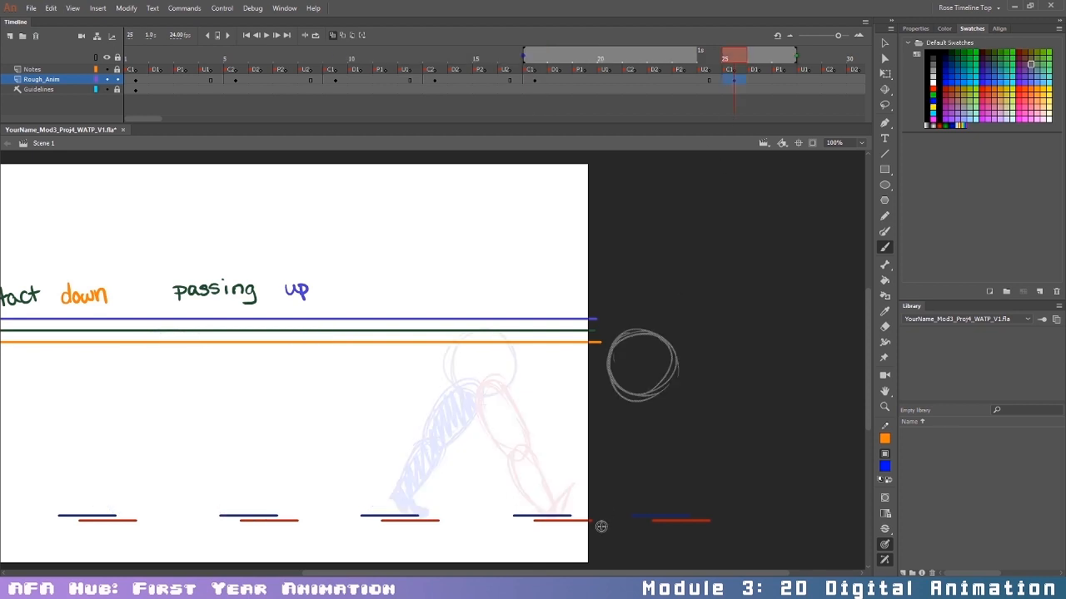
pyautogui.click(932, 88)
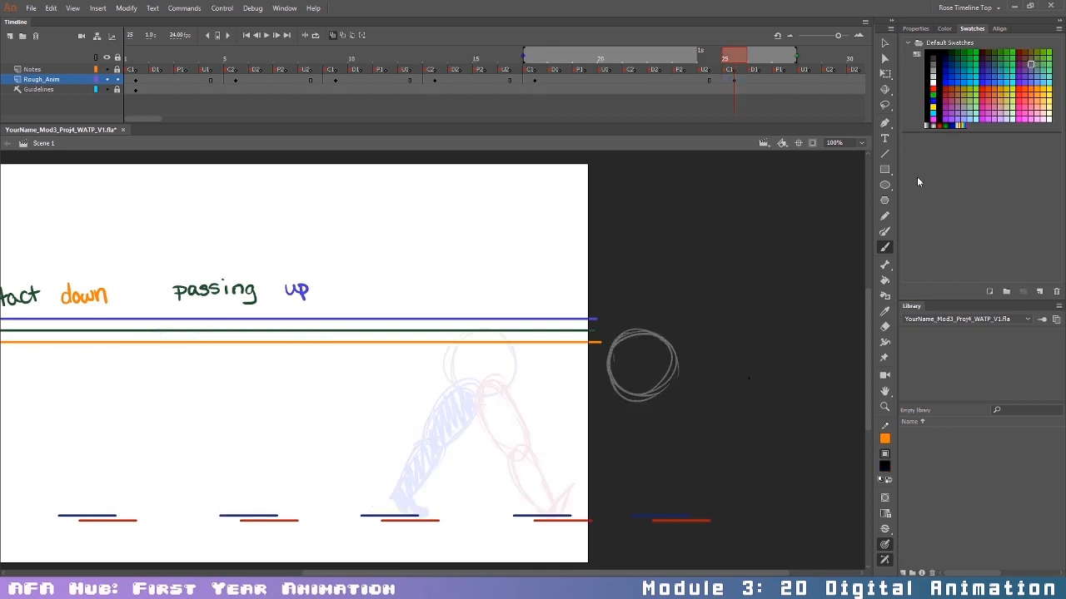
pyautogui.click(932, 86)
pyautogui.press('v')
pyautogui.moveTo(734, 343); pyautogui.dragTo(811, 428)
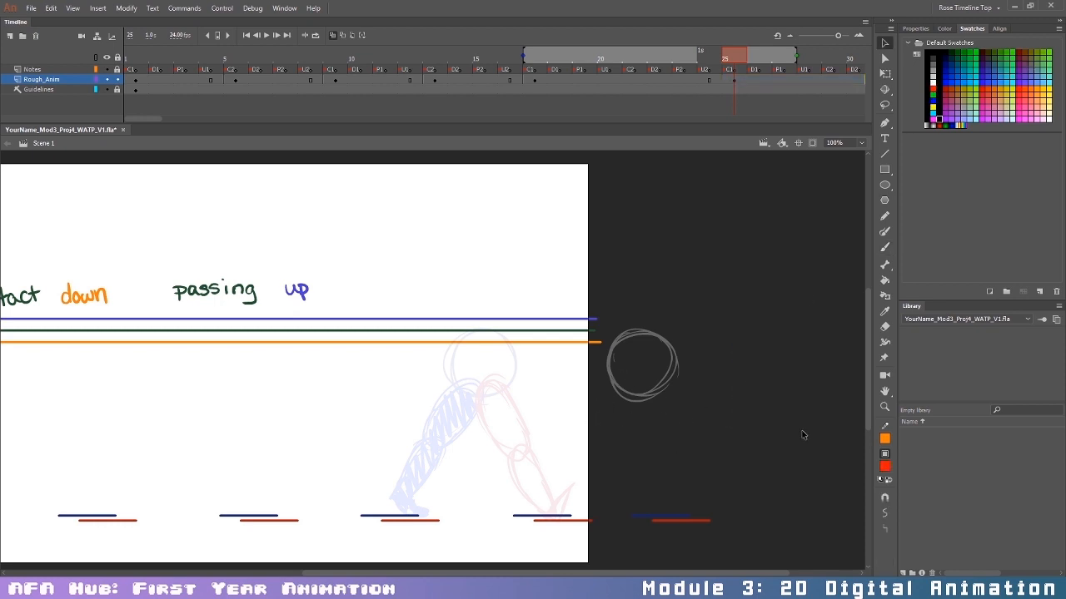
# Step: Draw the frame 25 back leg in red from the hips to a foot planted on the fifth full red ground mark
pyautogui.press('b')
pyautogui.moveTo(625, 404)
pyautogui.mouseDown()
pyautogui.moveTo(597, 398)
pyautogui.moveTo(624, 382)
pyautogui.mouseUp()
pyautogui.moveTo(586, 416)
pyautogui.mouseDown()
pyautogui.moveTo(636, 392)
pyautogui.moveTo(608, 432)
pyautogui.moveTo(576, 448)
pyautogui.moveTo(594, 461)
pyautogui.moveTo(564, 461)
pyautogui.moveTo(595, 456)
pyautogui.moveTo(567, 493)
pyautogui.moveTo(553, 493)
pyautogui.moveTo(568, 517)
pyautogui.mouseUp()
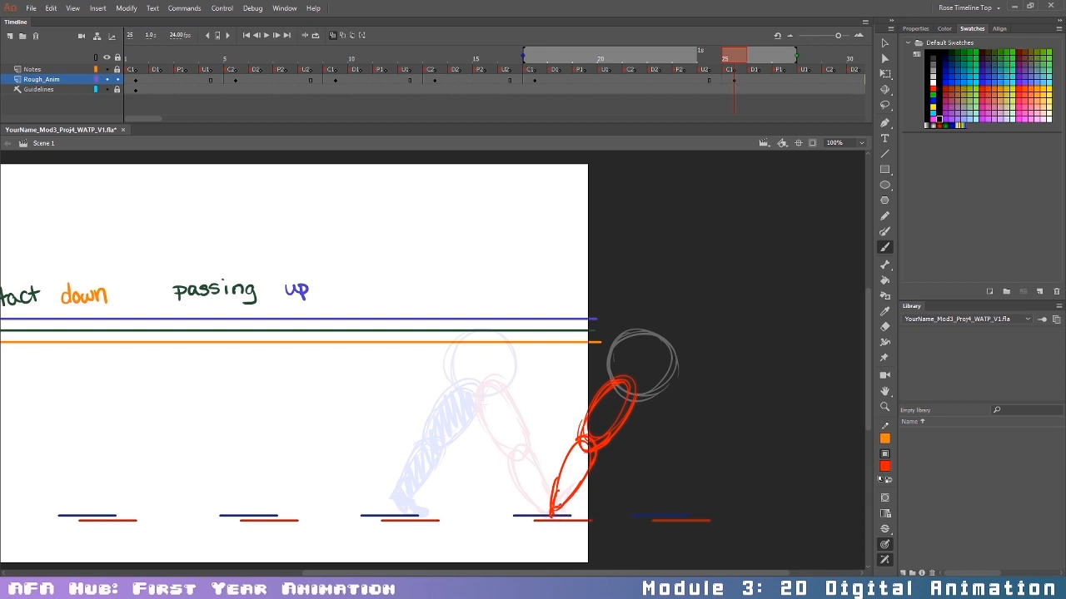
pyautogui.moveTo(558, 514); pyautogui.dragTo(590, 519)
# Step: Draw and hatch the frame 25 front leg in blue, with the heel on the last ground mark outside the stage
pyautogui.click(933, 102)
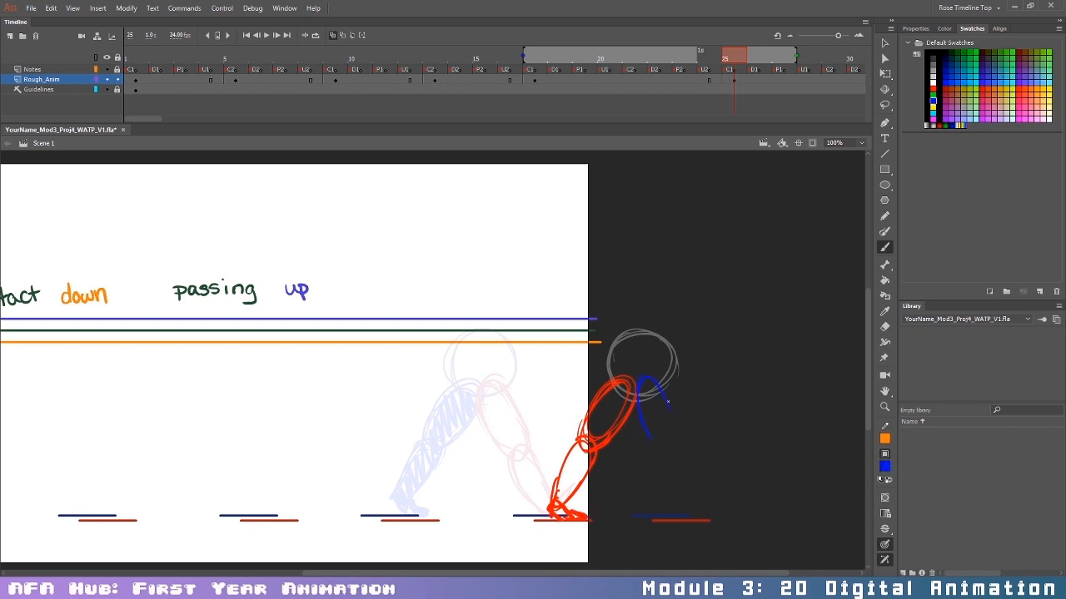
pyautogui.moveTo(636, 393)
pyautogui.mouseDown()
pyautogui.moveTo(679, 452)
pyautogui.moveTo(693, 515)
pyautogui.mouseUp()
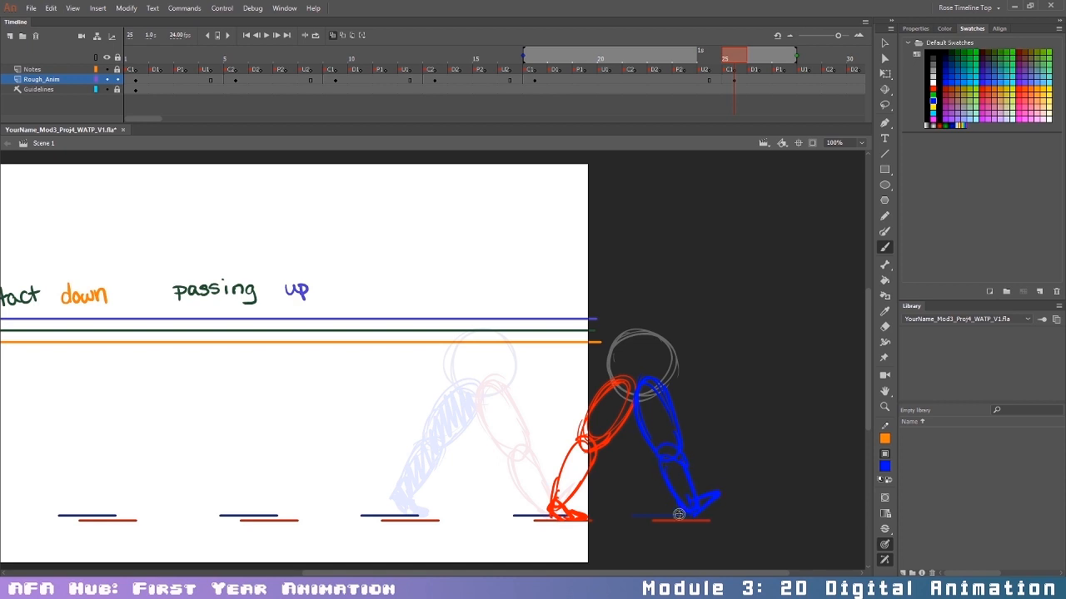
pyautogui.moveTo(638, 403); pyautogui.dragTo(659, 402)
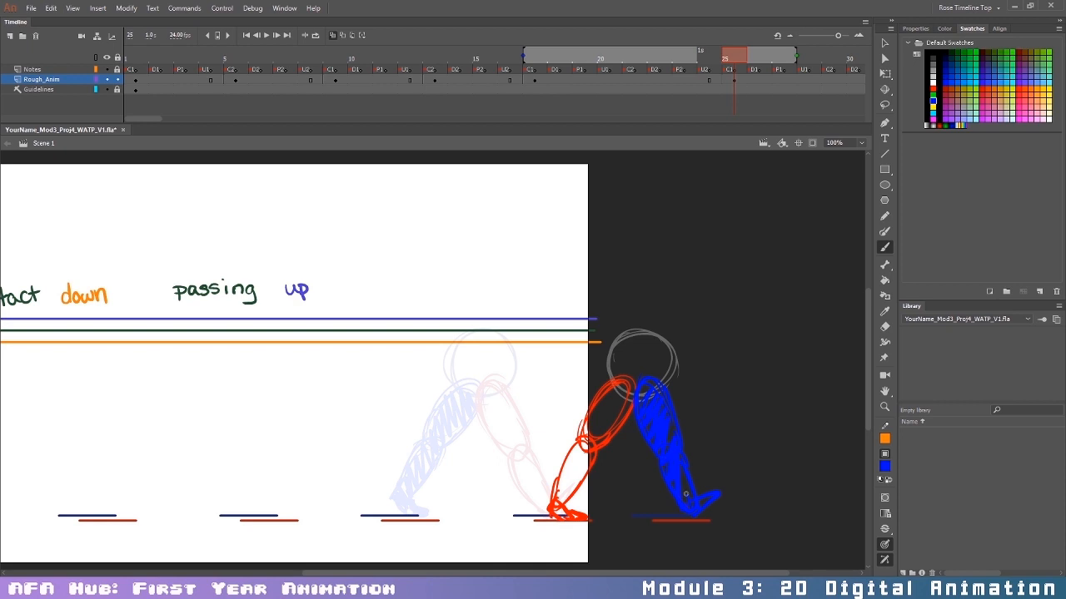
# Step: Test the movie to preview the contact poses, close the preview and bring back the timeline
pyautogui.hotkey('ctrl', 'Return')
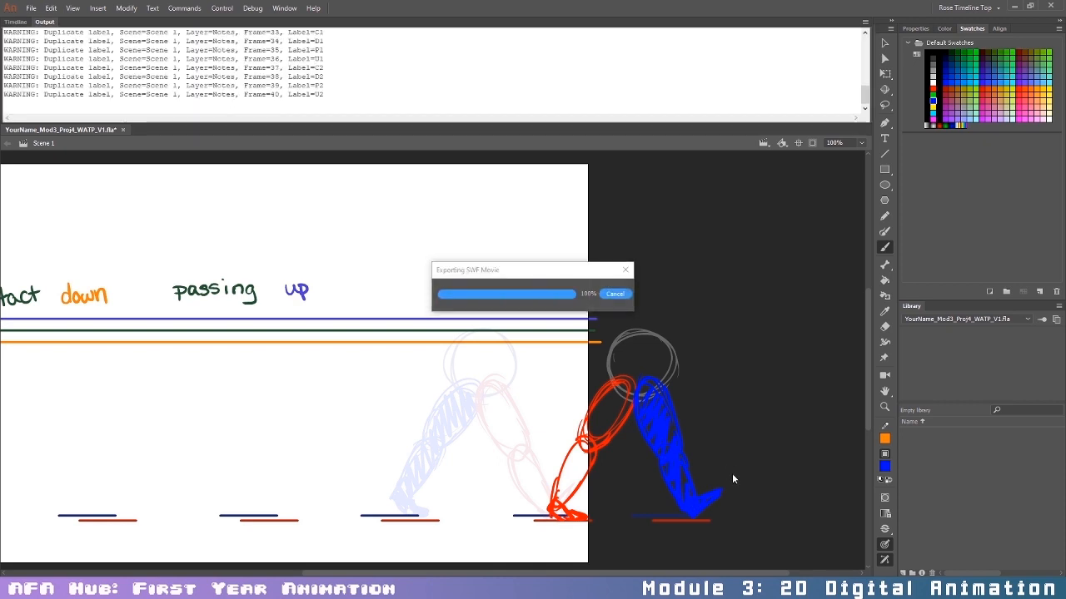
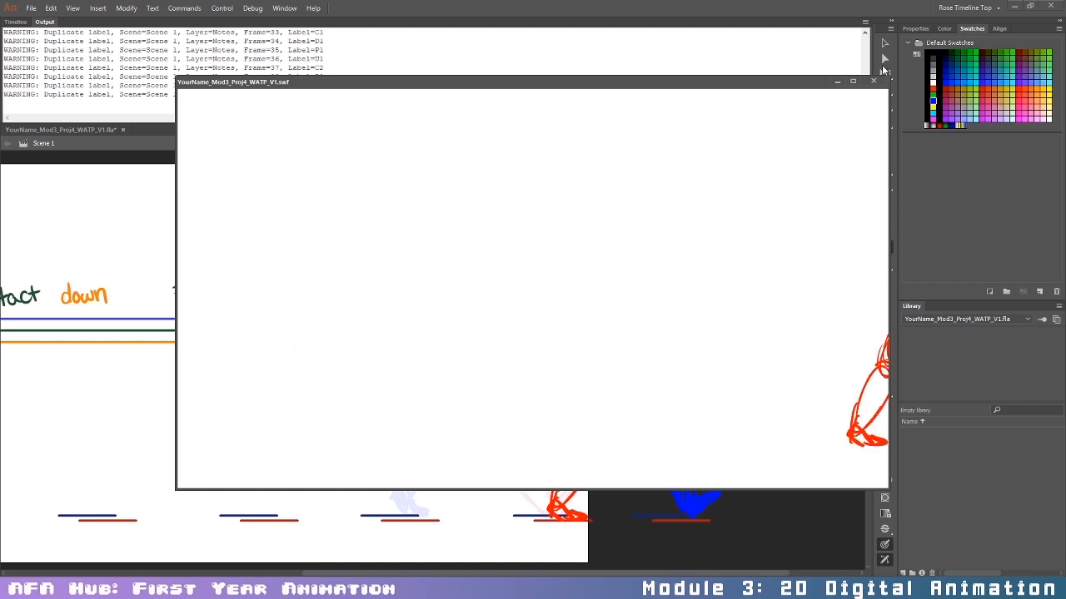
pyautogui.click(873, 82)
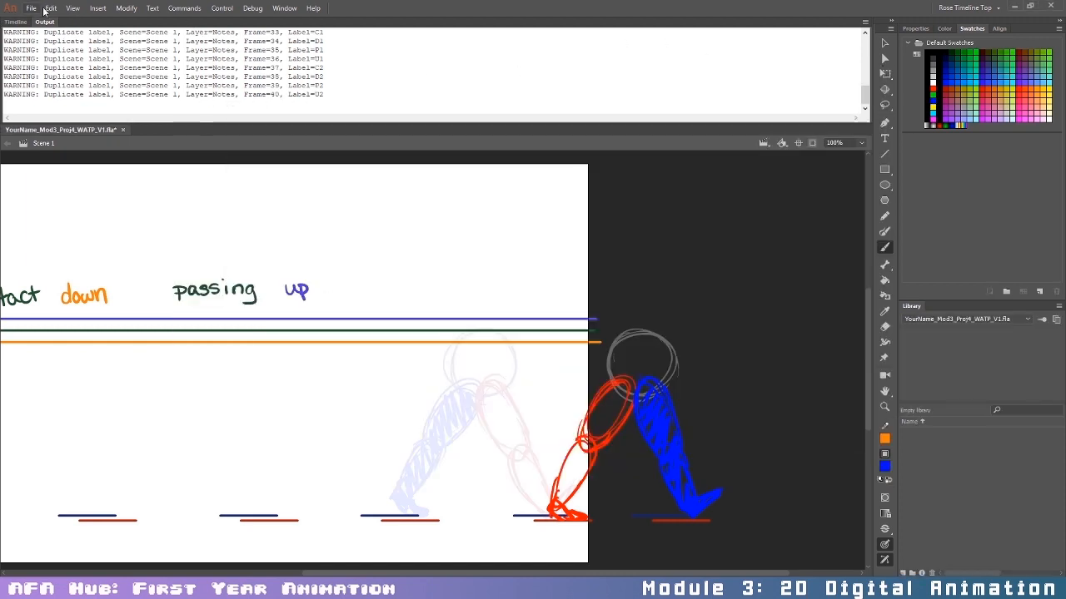
pyautogui.moveTo(37, 25)
pyautogui.mouseDown()
pyautogui.moveTo(56, 65)
pyautogui.moveTo(57, 30)
pyautogui.moveTo(45, 24)
pyautogui.mouseUp()
pyautogui.click(15, 22)
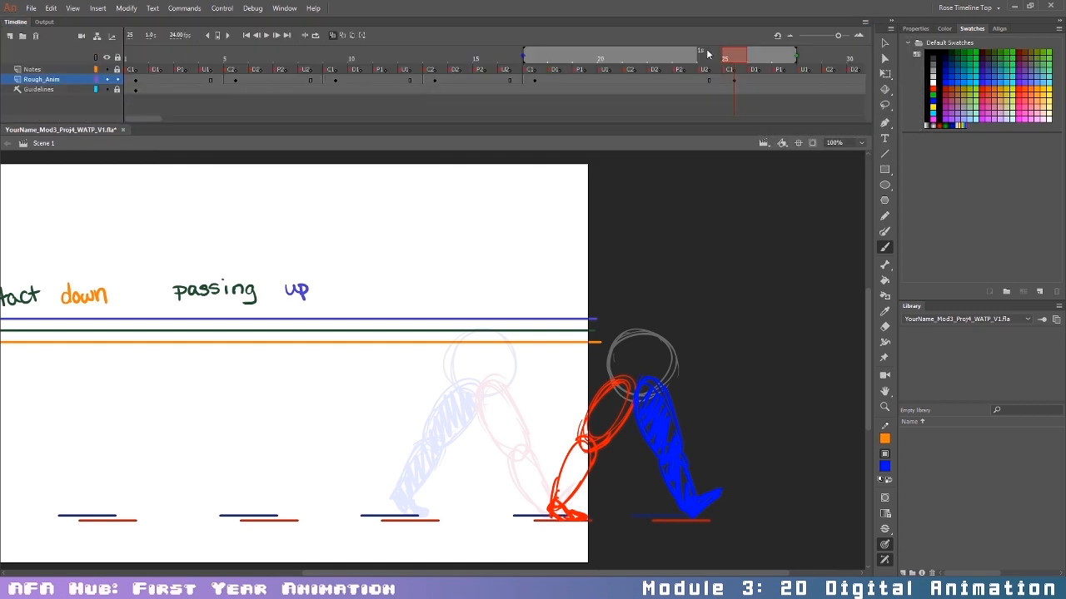
# Step: Compare frame 24 with the contact pose keyframe at frame 25 on Rough_Anim
pyautogui.click(713, 81)
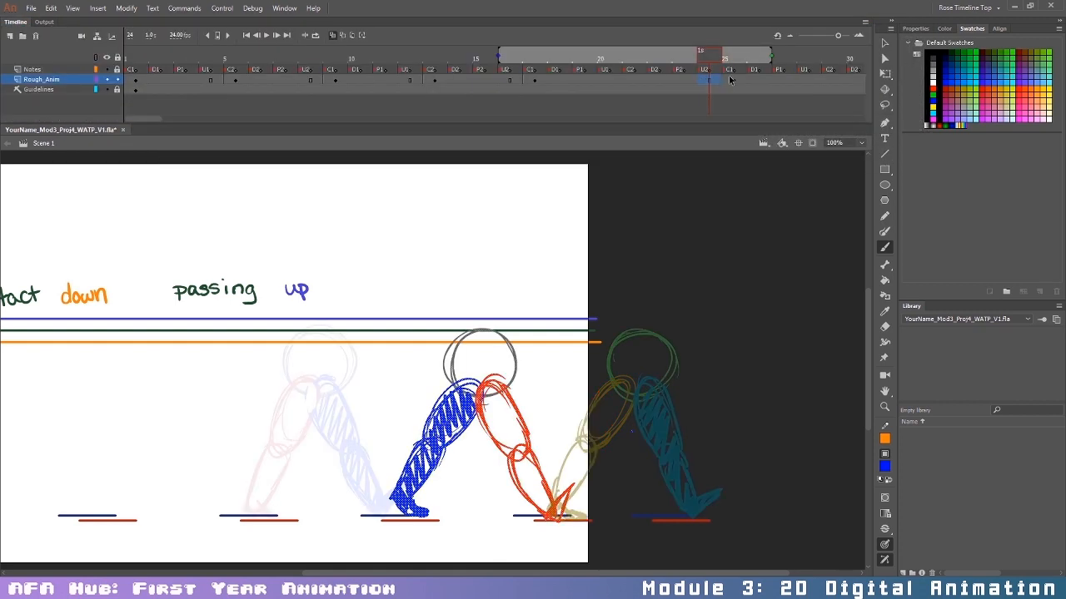
pyautogui.click(732, 79)
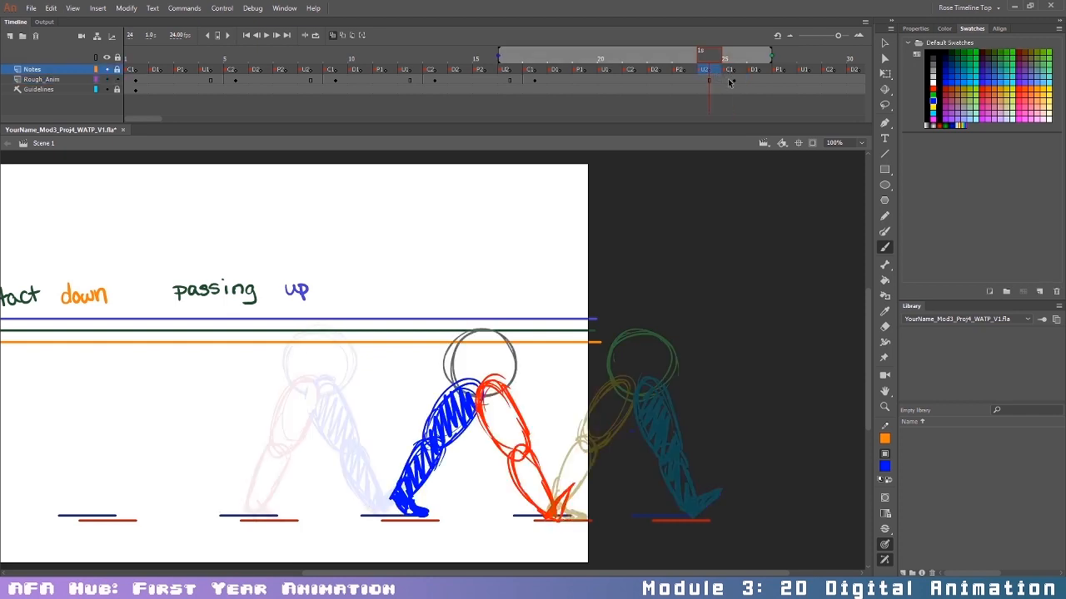
pyautogui.click(730, 80)
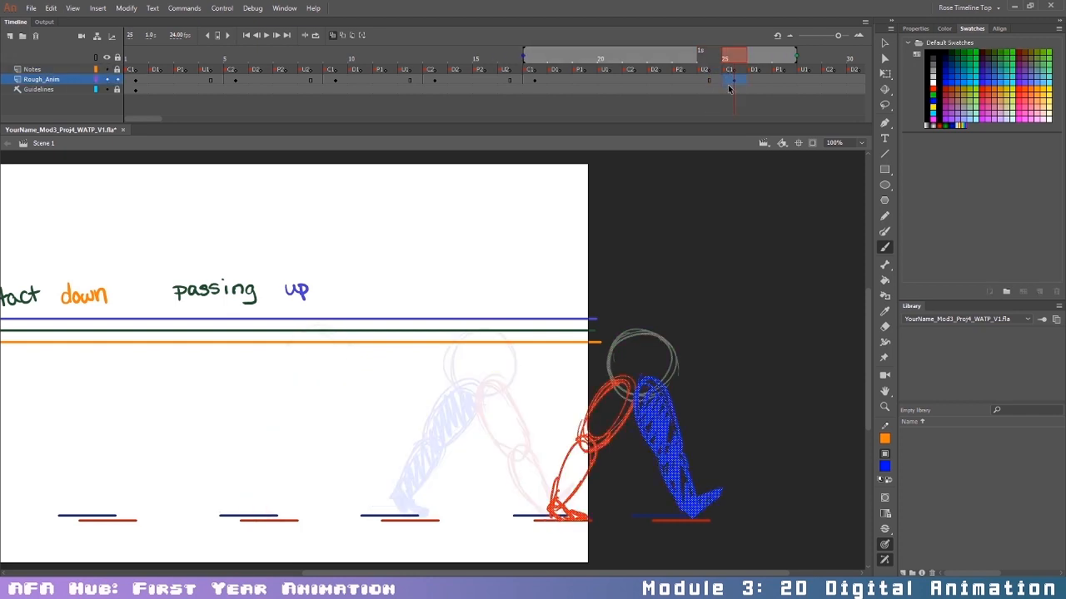
# Step: Turn off onion skinning and remove frames 33 to 40 from the Notes, Rough_Anim and Guidelines layers
pyautogui.click(331, 35)
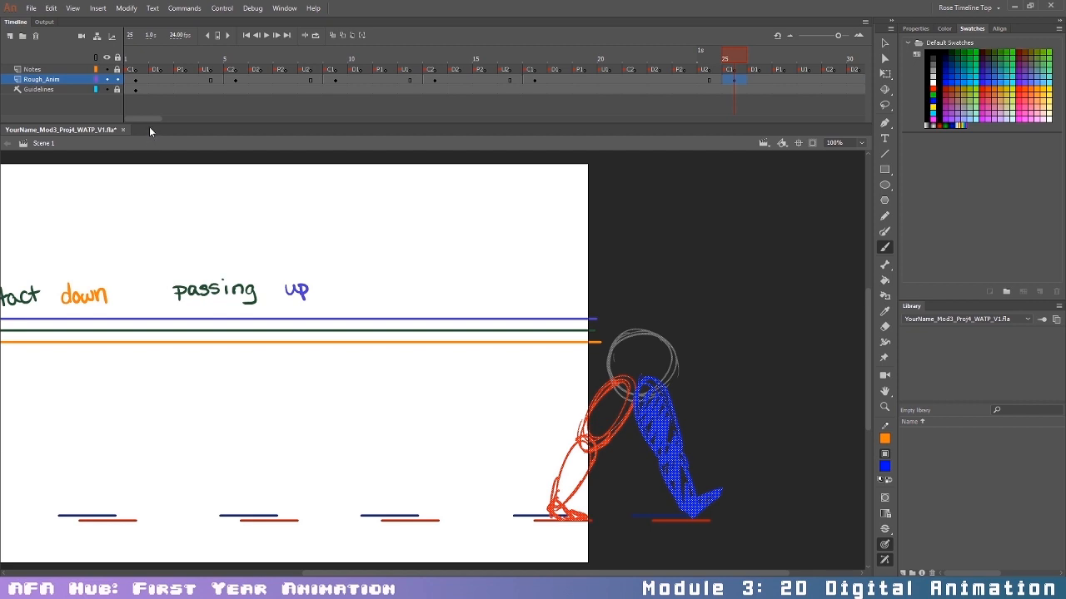
pyautogui.moveTo(153, 119); pyautogui.dragTo(180, 119)
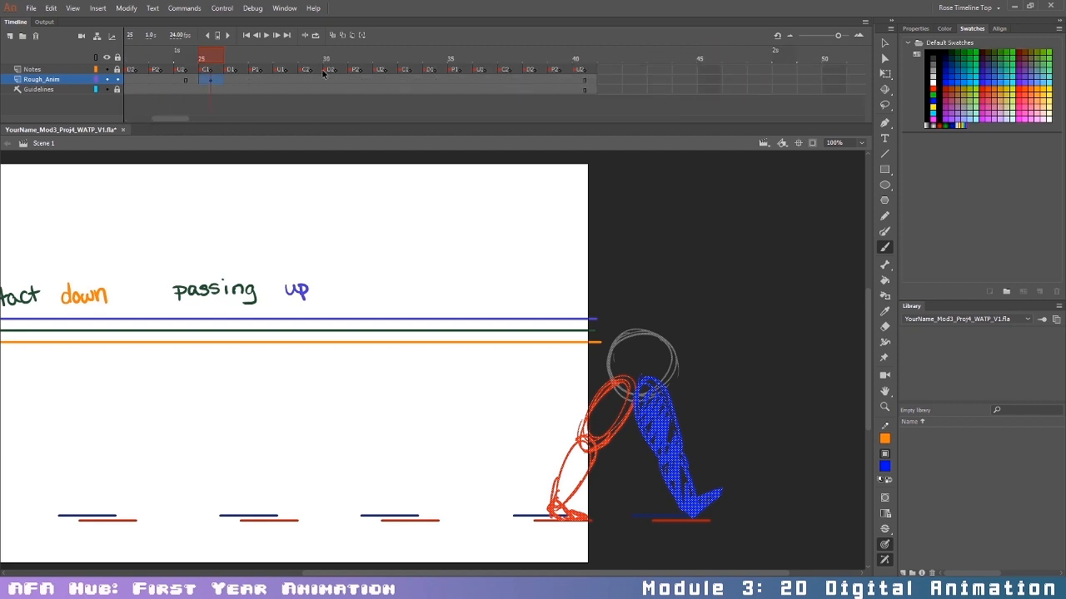
pyautogui.moveTo(416, 70); pyautogui.dragTo(559, 91)
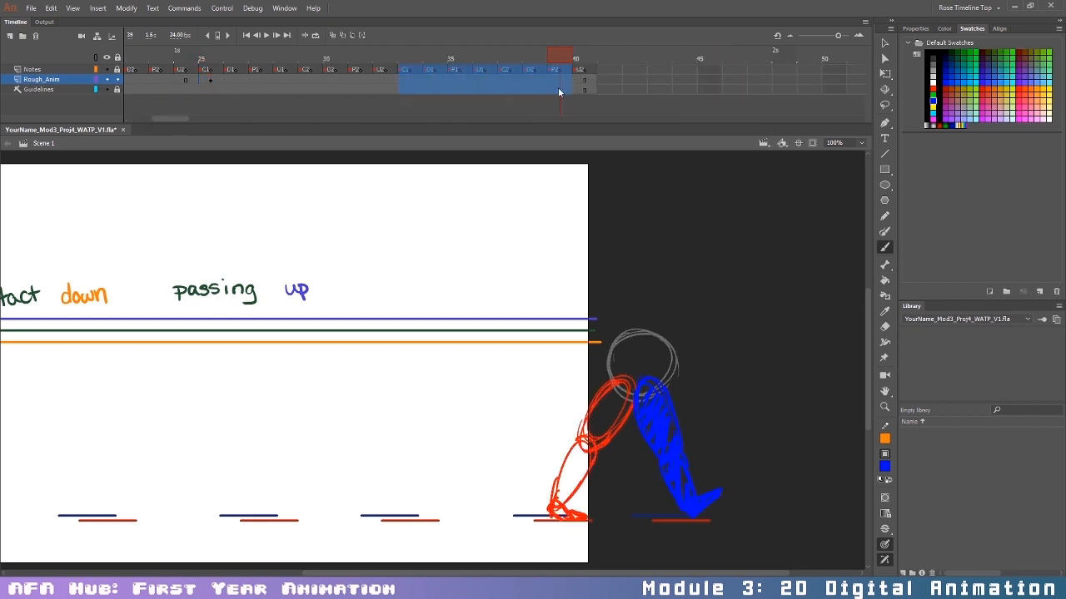
pyautogui.rightClick(579, 83)
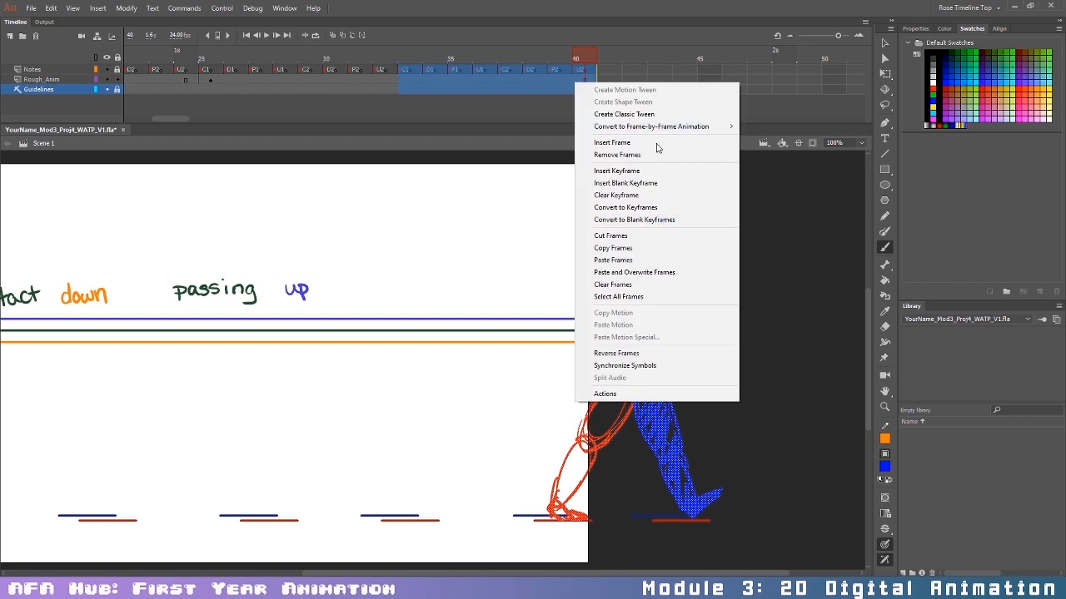
pyautogui.click(656, 154)
# Step: Insert a blank keyframe for the first passing pose at frame 3 of Rough_Anim and turn on onion skinning
pyautogui.moveTo(380, 56); pyautogui.dragTo(4, 90)
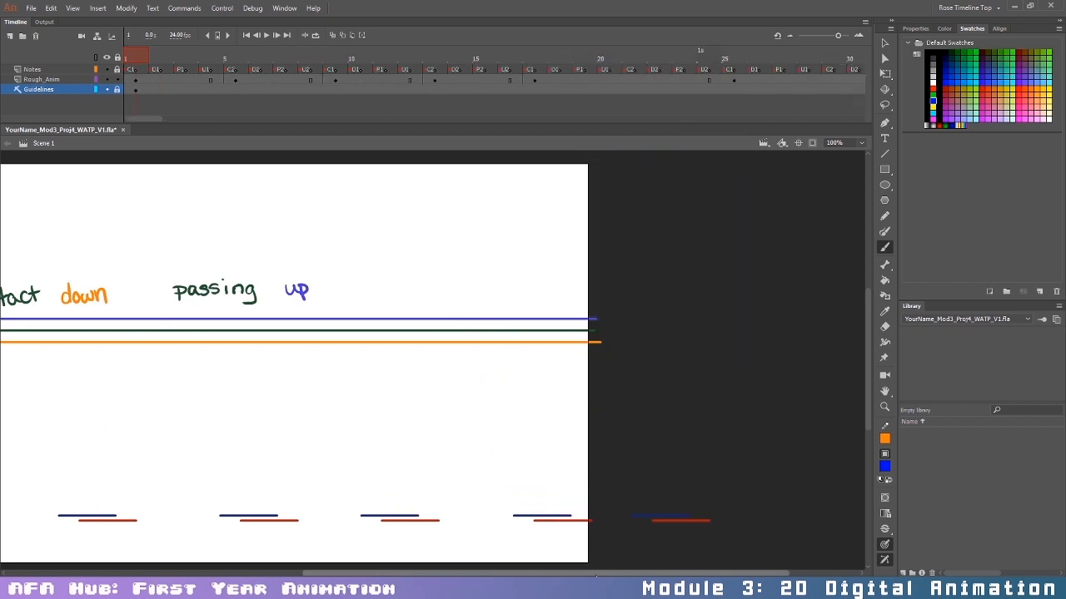
pyautogui.moveTo(595, 574)
pyautogui.mouseDown()
pyautogui.moveTo(340, 542)
pyautogui.moveTo(362, 542)
pyautogui.mouseUp()
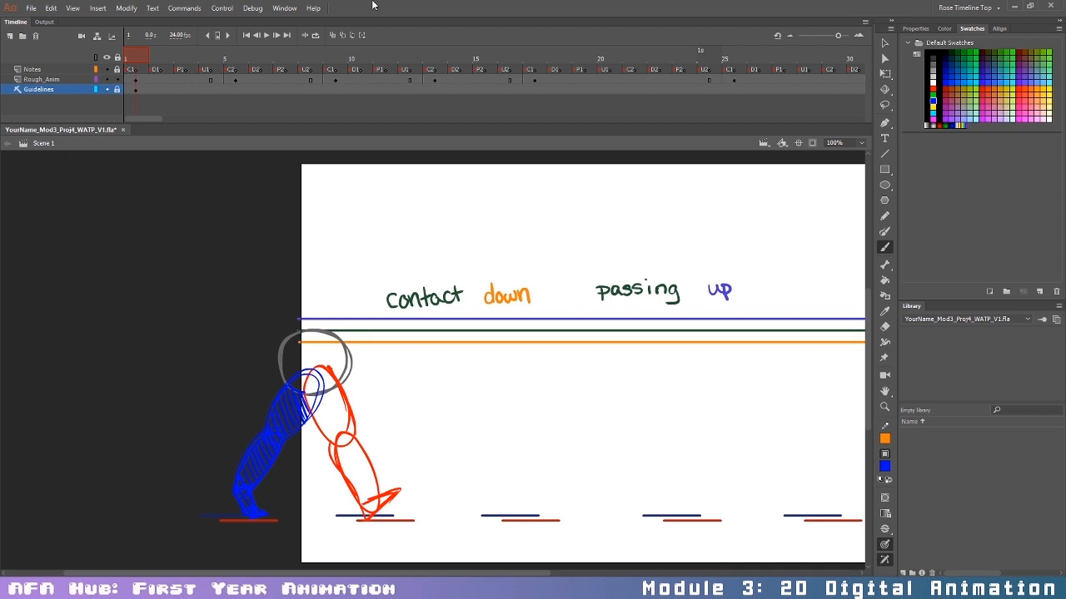
pyautogui.click(183, 82)
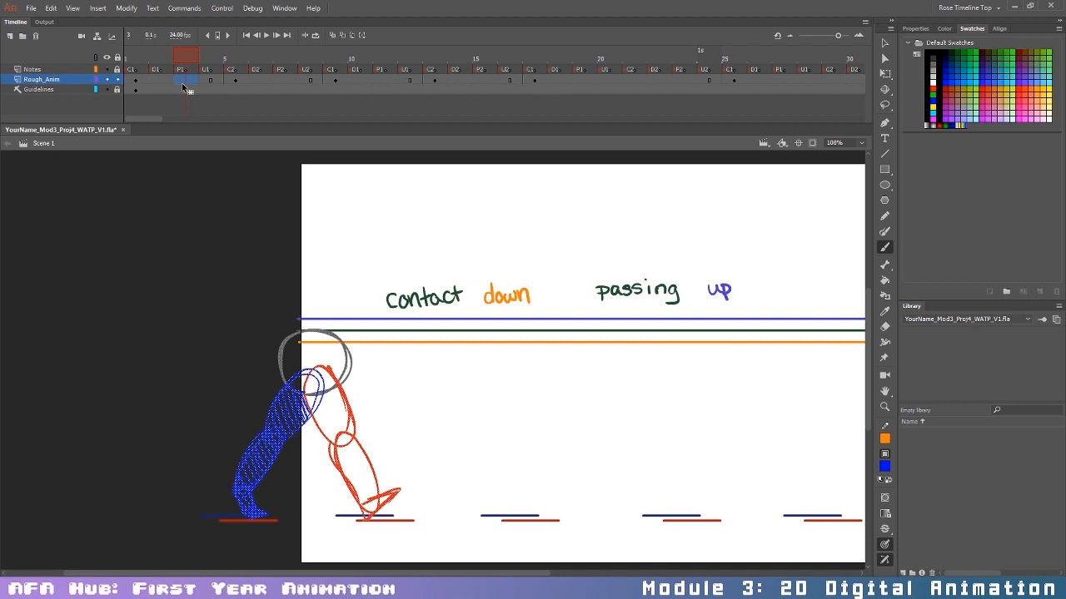
pyautogui.press('F7')
pyautogui.click(334, 35)
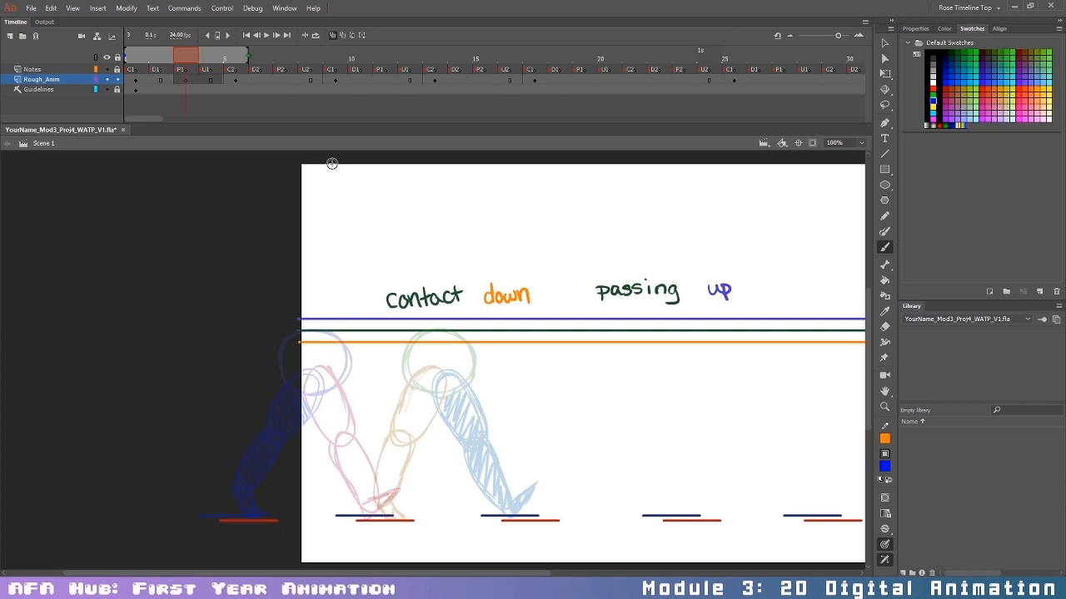
# Step: Draw a dark grey body circle on frame 3, midway between the two onion-skinned contact poses
pyautogui.click(933, 65)
pyautogui.moveTo(387, 329)
pyautogui.mouseDown()
pyautogui.moveTo(383, 382)
pyautogui.moveTo(388, 330)
pyautogui.moveTo(350, 387)
pyautogui.moveTo(358, 337)
pyautogui.moveTo(391, 398)
pyautogui.moveTo(354, 343)
pyautogui.moveTo(401, 341)
pyautogui.moveTo(405, 384)
pyautogui.moveTo(363, 340)
pyautogui.moveTo(414, 371)
pyautogui.mouseUp()
pyautogui.hotkey('ctrl', 'z')
pyautogui.hotkey('ctrl', 'z')
pyautogui.hotkey('ctrl', 'z')
pyautogui.moveTo(387, 334); pyautogui.dragTo(412, 368)
pyautogui.moveTo(352, 341)
pyautogui.mouseDown()
pyautogui.moveTo(392, 393)
pyautogui.moveTo(415, 363)
pyautogui.moveTo(395, 393)
pyautogui.moveTo(383, 388)
pyautogui.mouseUp()
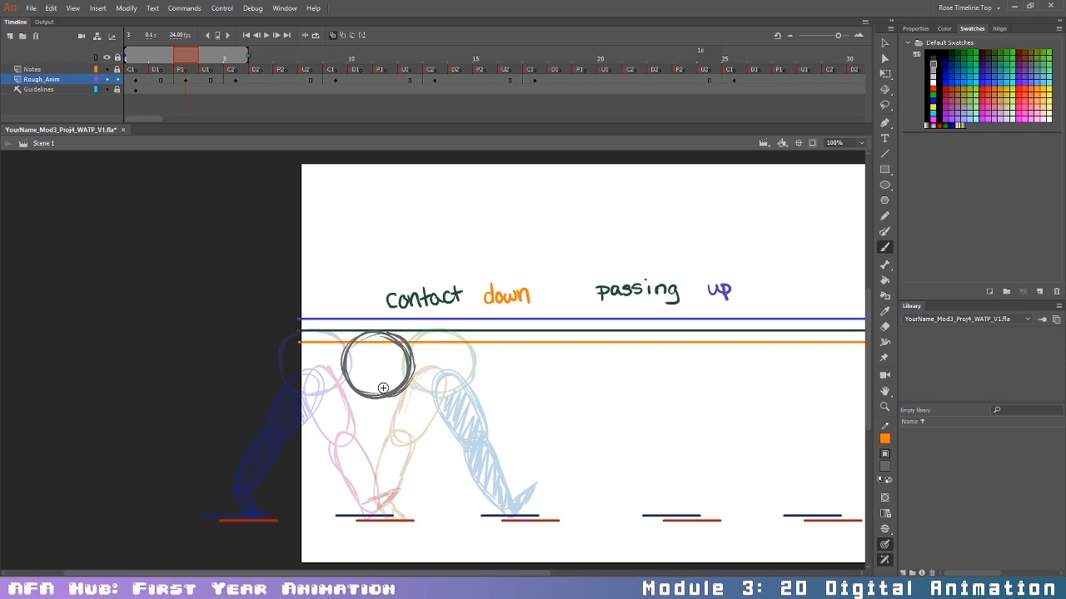
# Step: Nudge the frame 3 body circle up so its top sits between the green contact line and the purple up line
pyautogui.press('v')
pyautogui.press('Up')
pyautogui.press('Up')
pyautogui.press('Up')
pyautogui.press('Up')
pyautogui.press('Up')
pyautogui.press('Up')
pyautogui.press('Up')
pyautogui.press('Up')
pyautogui.press('Up')
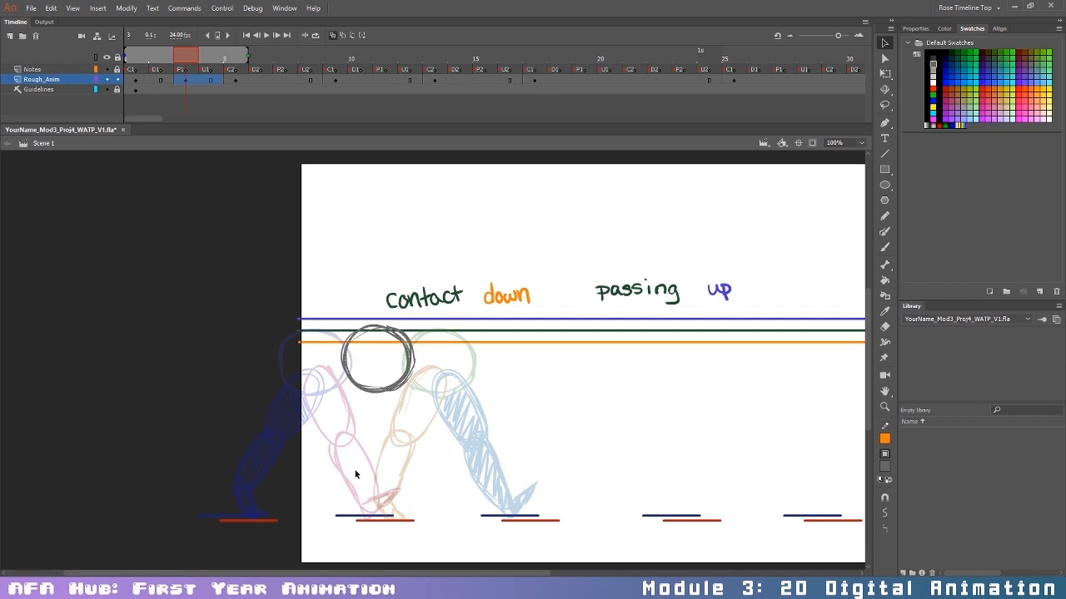
pyautogui.press('b')
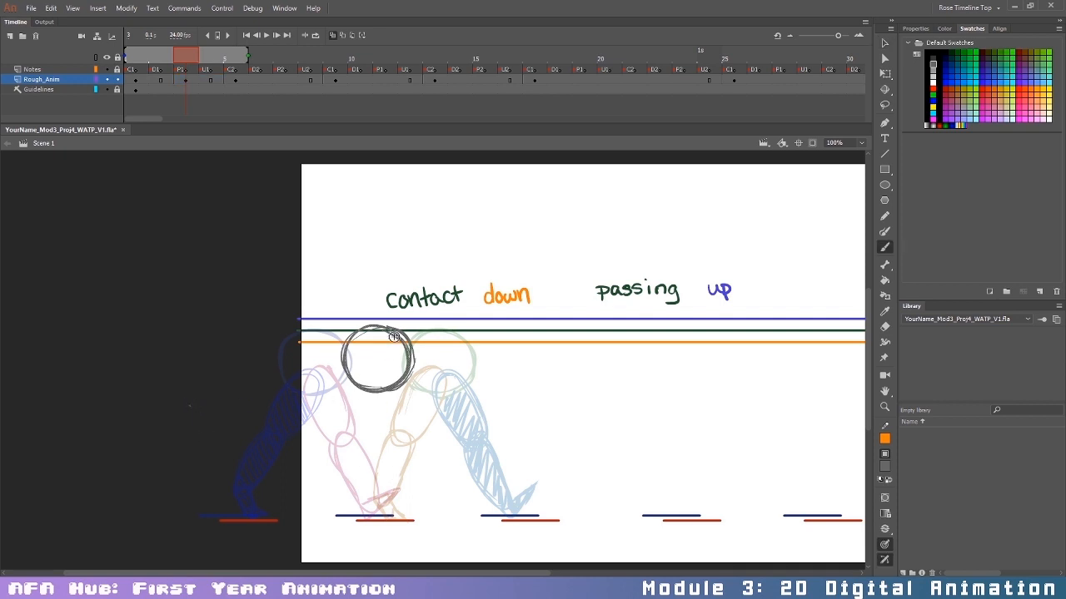
pyautogui.press('v')
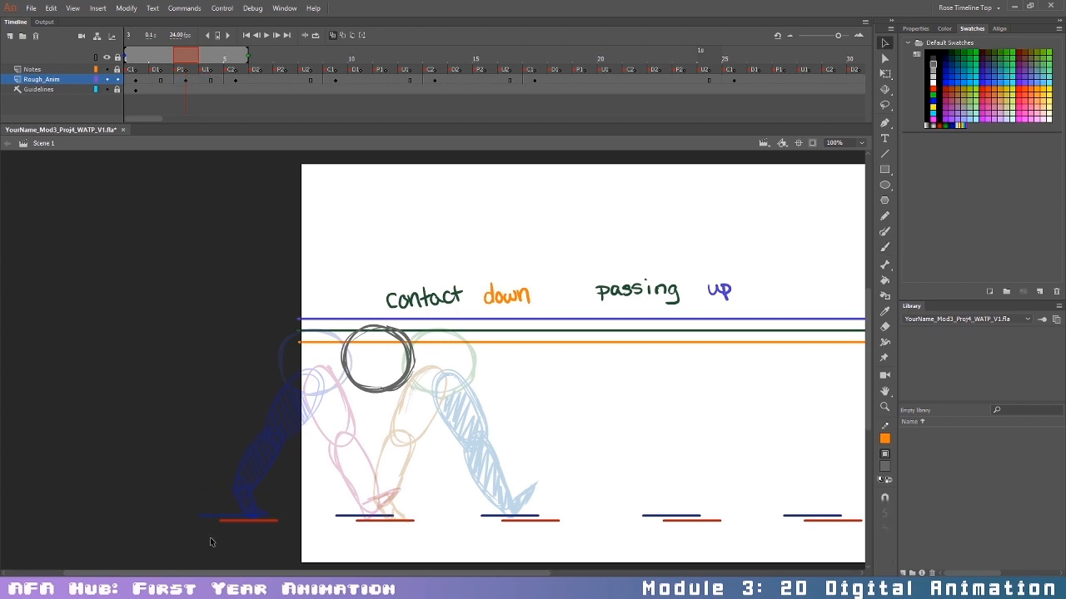
pyautogui.press('b')
# Step: Draw the frame 3 standing leg in red, straight down from the body circle to a foot on the first on-stage red ground mark
pyautogui.click(932, 88)
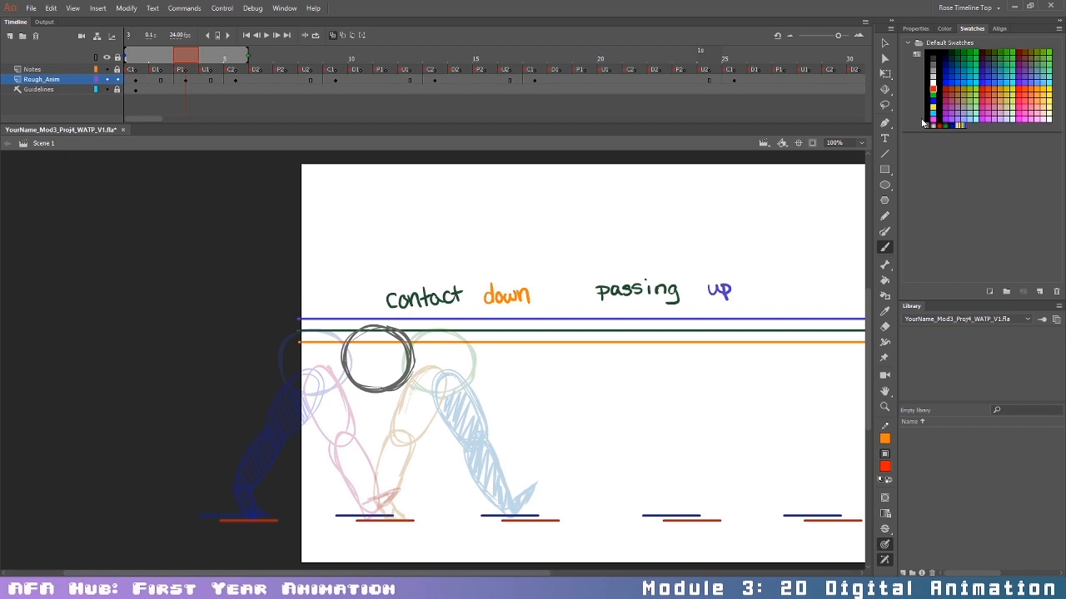
pyautogui.moveTo(357, 421)
pyautogui.mouseDown()
pyautogui.moveTo(369, 397)
pyautogui.moveTo(402, 399)
pyautogui.moveTo(399, 410)
pyautogui.mouseUp()
pyautogui.hotkey('ctrl', 'z')
pyautogui.hotkey('ctrl', 'z')
pyautogui.hotkey('ctrl', 'z')
pyautogui.hotkey('ctrl', 'z')
pyautogui.moveTo(391, 387)
pyautogui.mouseDown()
pyautogui.moveTo(367, 432)
pyautogui.moveTo(392, 376)
pyautogui.moveTo(390, 437)
pyautogui.moveTo(368, 429)
pyautogui.moveTo(382, 444)
pyautogui.mouseUp()
pyautogui.moveTo(360, 402)
pyautogui.mouseDown()
pyautogui.moveTo(385, 444)
pyautogui.moveTo(364, 474)
pyautogui.mouseUp()
pyautogui.moveTo(366, 434)
pyautogui.mouseDown()
pyautogui.moveTo(388, 471)
pyautogui.moveTo(385, 500)
pyautogui.mouseUp()
pyautogui.moveTo(365, 456)
pyautogui.mouseDown()
pyautogui.moveTo(372, 505)
pyautogui.moveTo(386, 485)
pyautogui.moveTo(370, 519)
pyautogui.moveTo(408, 519)
pyautogui.moveTo(371, 512)
pyautogui.mouseUp()
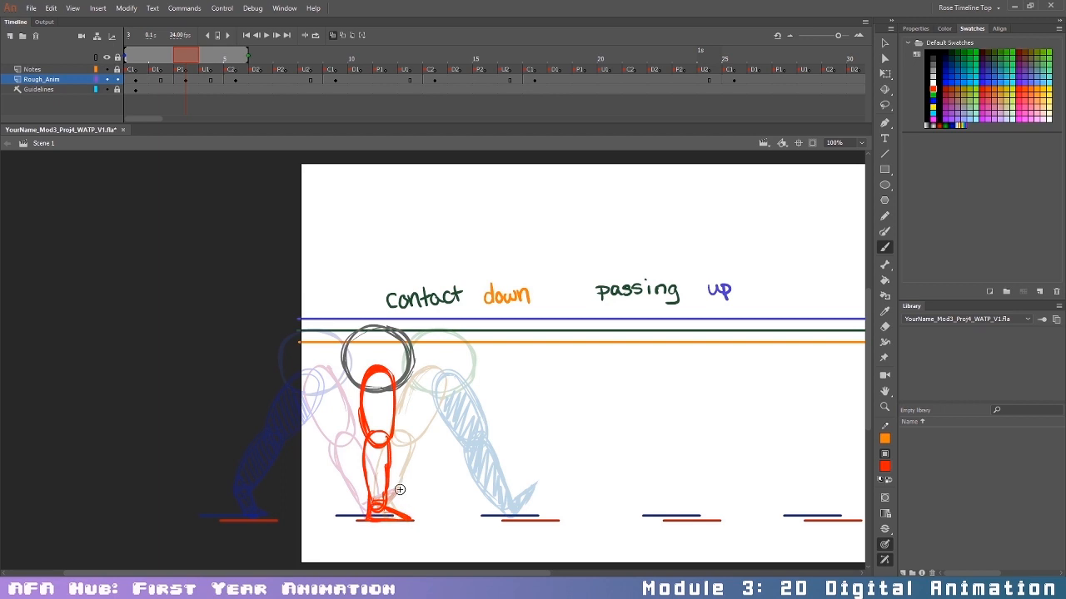
pyautogui.moveTo(371, 520); pyautogui.dragTo(364, 510)
pyautogui.moveTo(381, 543)
pyautogui.mouseDown()
pyautogui.moveTo(385, 530)
pyautogui.moveTo(391, 537)
pyautogui.mouseUp()
pyautogui.moveTo(387, 534); pyautogui.dragTo(398, 551)
pyautogui.hotkey('ctrl', 'z')
pyautogui.hotkey('ctrl', 'z')
# Step: Set the brush to blue and try the raised thigh on frame 3, angled forward from the body circle
pyautogui.click(933, 101)
pyautogui.moveTo(403, 394)
pyautogui.mouseDown()
pyautogui.moveTo(366, 384)
pyautogui.moveTo(393, 373)
pyautogui.moveTo(409, 406)
pyautogui.moveTo(381, 384)
pyautogui.moveTo(426, 423)
pyautogui.mouseUp()
pyautogui.hotkey('ctrl', 'z')
pyautogui.hotkey('ctrl', 'z')
pyautogui.moveTo(382, 369)
pyautogui.mouseDown()
pyautogui.moveTo(429, 421)
pyautogui.moveTo(421, 441)
pyautogui.moveTo(399, 390)
pyautogui.moveTo(413, 398)
pyautogui.moveTo(382, 391)
pyautogui.moveTo(425, 431)
pyautogui.mouseUp()
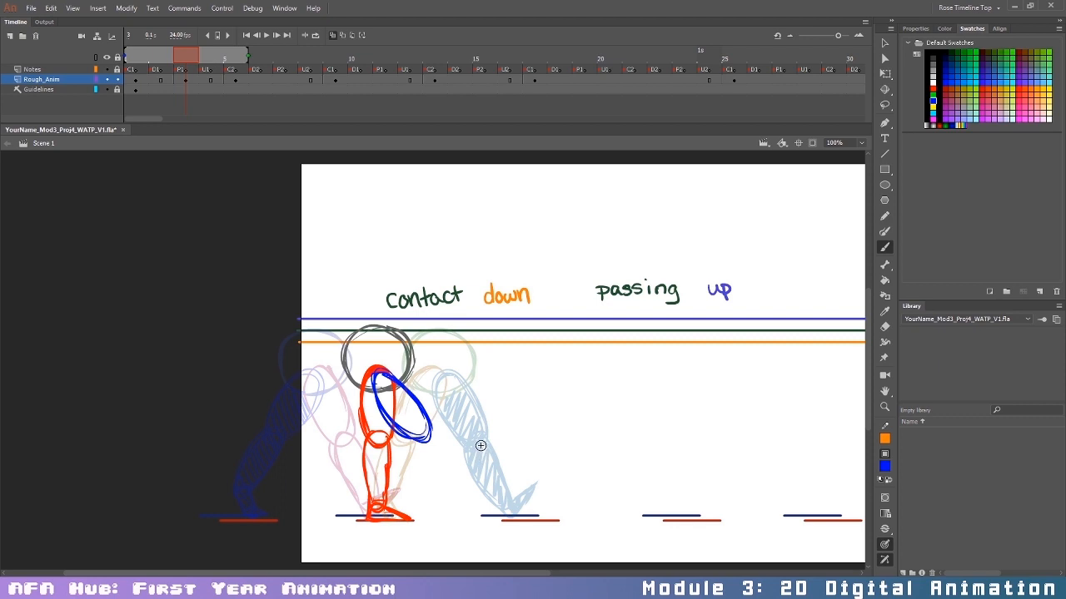
# Step: Trace the blue thighs of both neighbouring contact poses to compare lengths, and undo the tracings and the trial thigh
pyautogui.moveTo(393, 378); pyautogui.dragTo(371, 430)
pyautogui.moveTo(462, 379)
pyautogui.mouseDown()
pyautogui.moveTo(442, 433)
pyautogui.moveTo(465, 378)
pyautogui.mouseUp()
pyautogui.moveTo(308, 375)
pyautogui.mouseDown()
pyautogui.moveTo(270, 418)
pyautogui.moveTo(306, 426)
pyautogui.mouseUp()
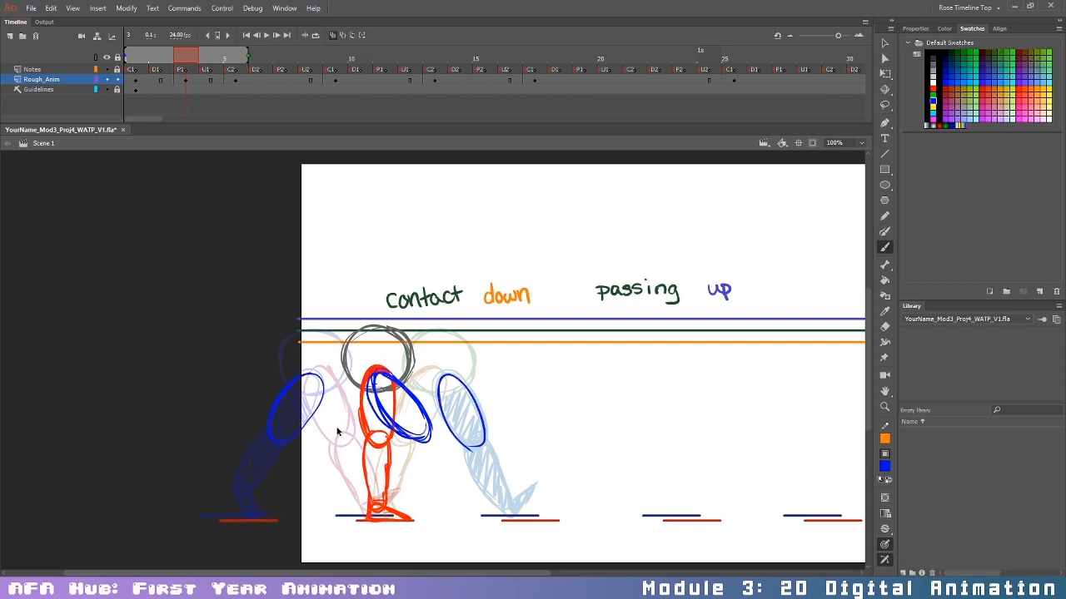
pyautogui.hotkey('ctrl', 'z')
pyautogui.hotkey('ctrl', 'z')
pyautogui.hotkey('ctrl', 'z')
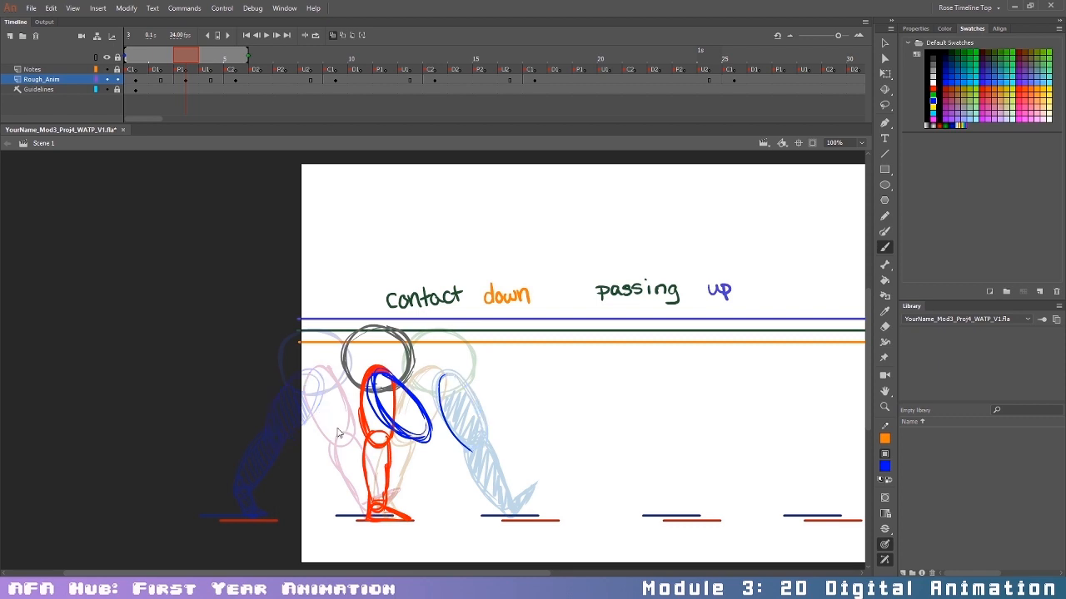
pyautogui.moveTo(273, 433); pyautogui.dragTo(310, 372)
pyautogui.moveTo(447, 376); pyautogui.dragTo(473, 455)
pyautogui.hotkey('ctrl', 'z')
pyautogui.hotkey('ctrl', 'z')
pyautogui.hotkey('ctrl', 'z')
pyautogui.hotkey('ctrl', 'z')
pyautogui.hotkey('ctrl', 'z')
pyautogui.hotkey('ctrl', 'z')
pyautogui.hotkey('ctrl', 'z')
pyautogui.hotkey('ctrl', 'z')
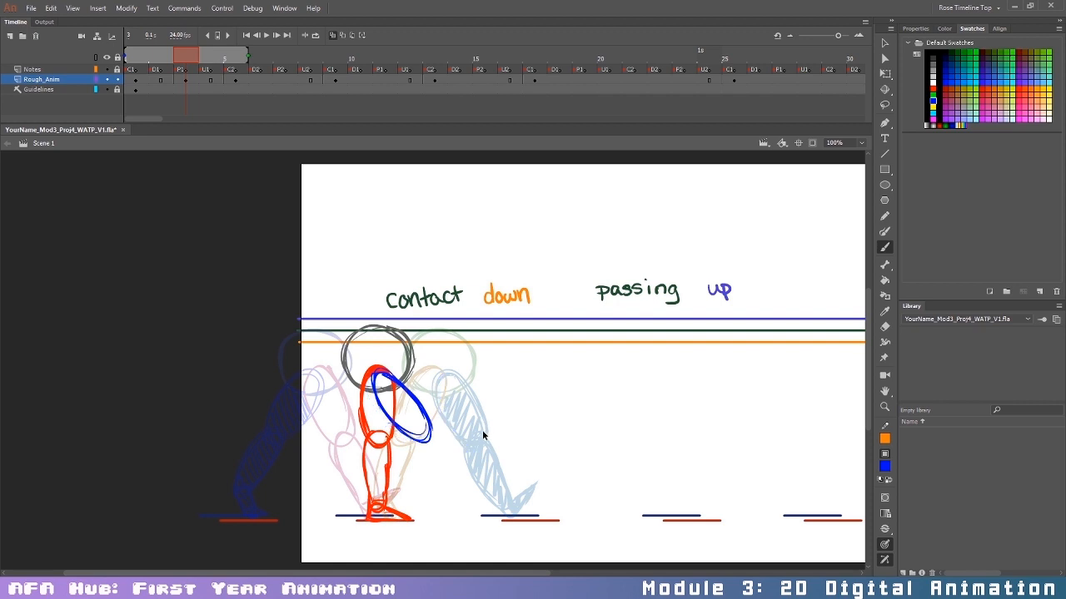
pyautogui.hotkey('ctrl', 'z')
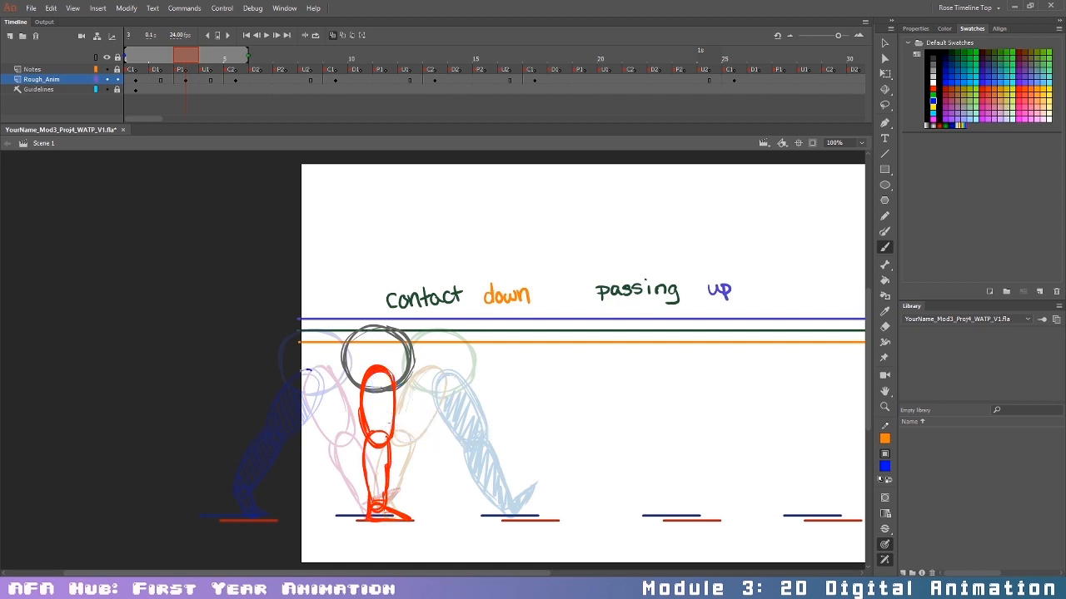
pyautogui.moveTo(315, 403); pyautogui.dragTo(306, 369)
pyautogui.moveTo(454, 372)
pyautogui.mouseDown()
pyautogui.moveTo(472, 453)
pyautogui.moveTo(457, 370)
pyautogui.mouseUp()
pyautogui.hotkey('ctrl', 'z')
pyautogui.hotkey('ctrl', 'z')
pyautogui.hotkey('ctrl', 'z')
# Step: Draw and hatch the raised passing leg in blue on frame 3, knee bent forward and foot lifted behind the standing leg
pyautogui.moveTo(384, 371)
pyautogui.mouseDown()
pyautogui.moveTo(393, 431)
pyautogui.moveTo(371, 391)
pyautogui.moveTo(427, 423)
pyautogui.moveTo(399, 432)
pyautogui.moveTo(420, 441)
pyautogui.mouseUp()
pyautogui.moveTo(413, 398)
pyautogui.mouseDown()
pyautogui.moveTo(425, 436)
pyautogui.moveTo(366, 463)
pyautogui.moveTo(417, 437)
pyautogui.moveTo(375, 440)
pyautogui.moveTo(348, 458)
pyautogui.moveTo(430, 438)
pyautogui.moveTo(338, 486)
pyautogui.moveTo(348, 448)
pyautogui.moveTo(430, 431)
pyautogui.mouseUp()
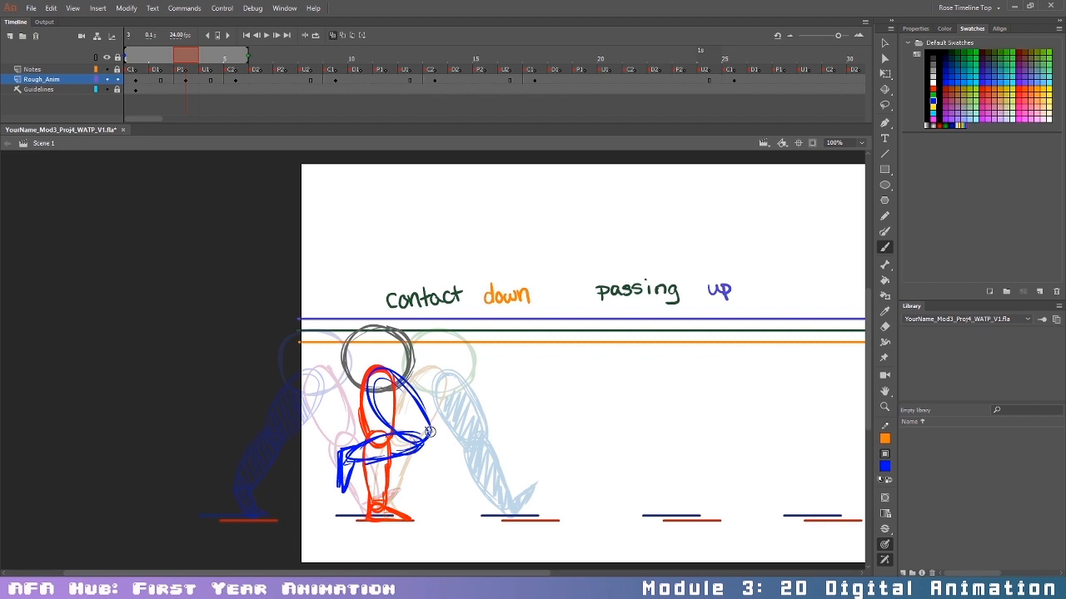
pyautogui.moveTo(343, 463)
pyautogui.mouseDown()
pyautogui.moveTo(363, 454)
pyautogui.moveTo(398, 381)
pyautogui.moveTo(403, 416)
pyautogui.moveTo(417, 433)
pyautogui.moveTo(426, 423)
pyautogui.mouseUp()
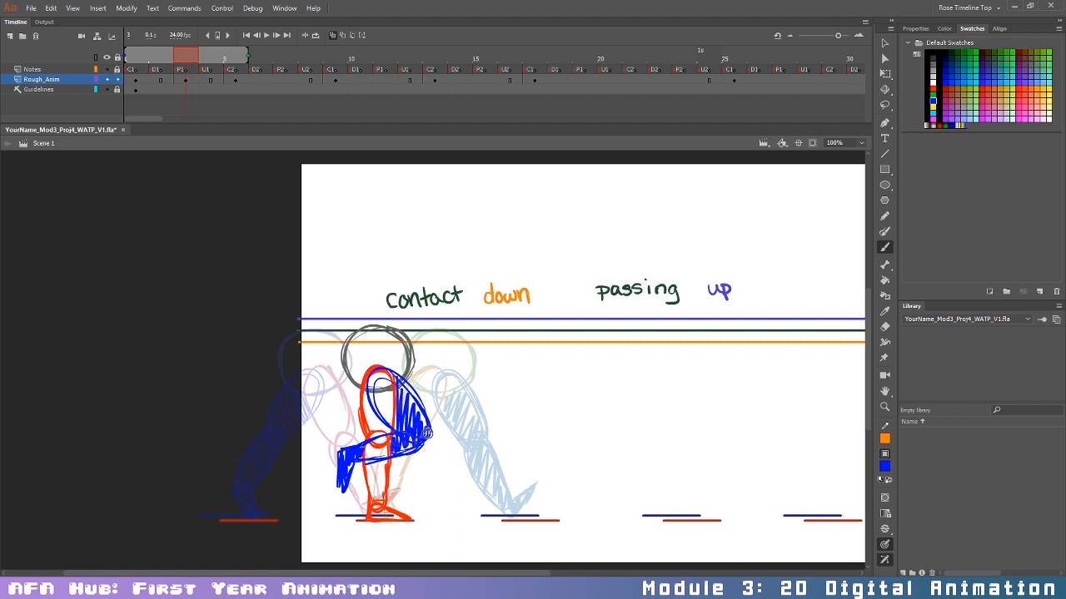
# Step: Erase the blue lines that cross in front of the red standing leg on frame 3
pyautogui.moveTo(371, 397); pyautogui.dragTo(395, 426)
pyautogui.press('e')
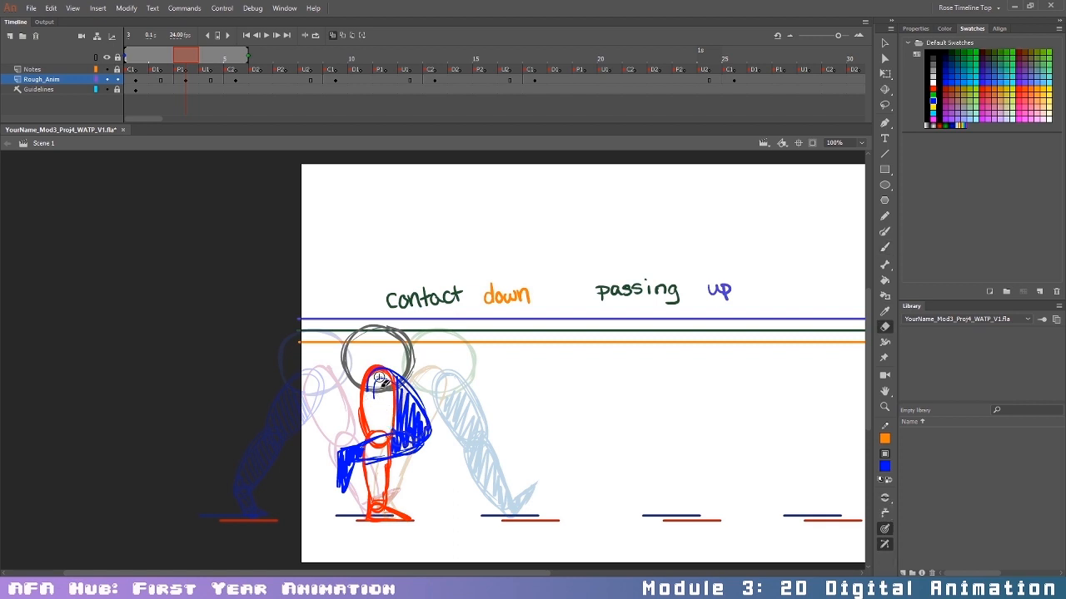
pyautogui.moveTo(374, 448)
pyautogui.mouseDown()
pyautogui.moveTo(385, 438)
pyautogui.moveTo(371, 443)
pyautogui.moveTo(369, 466)
pyautogui.moveTo(379, 470)
pyautogui.mouseUp()
pyautogui.press('b')
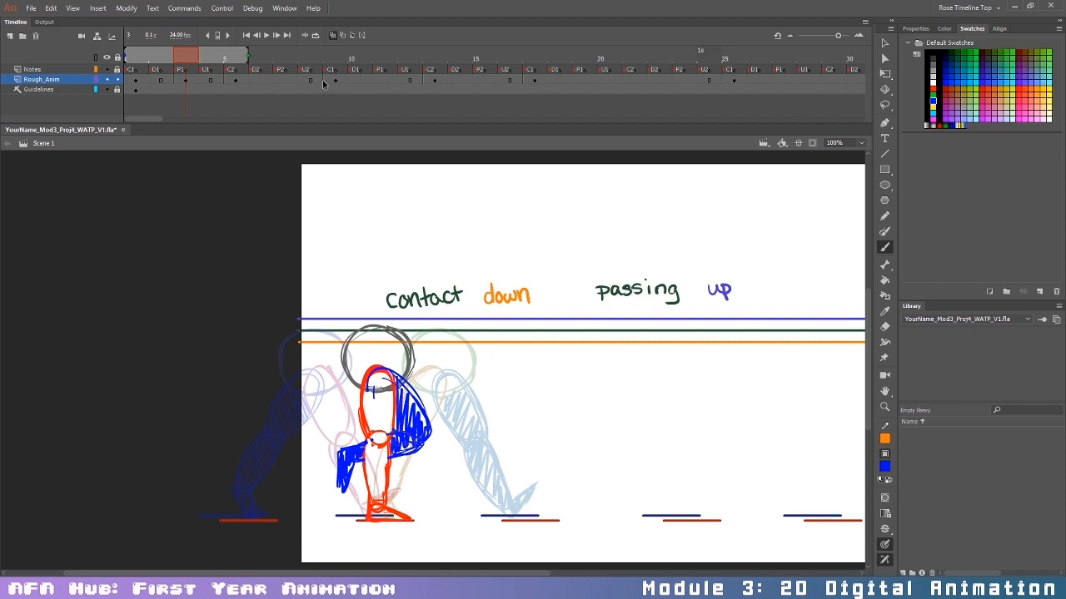
# Step: Insert a blank keyframe at frame 7 of Rough_Anim and shorten the onion-skin range to start at frame 5
pyautogui.click(284, 71)
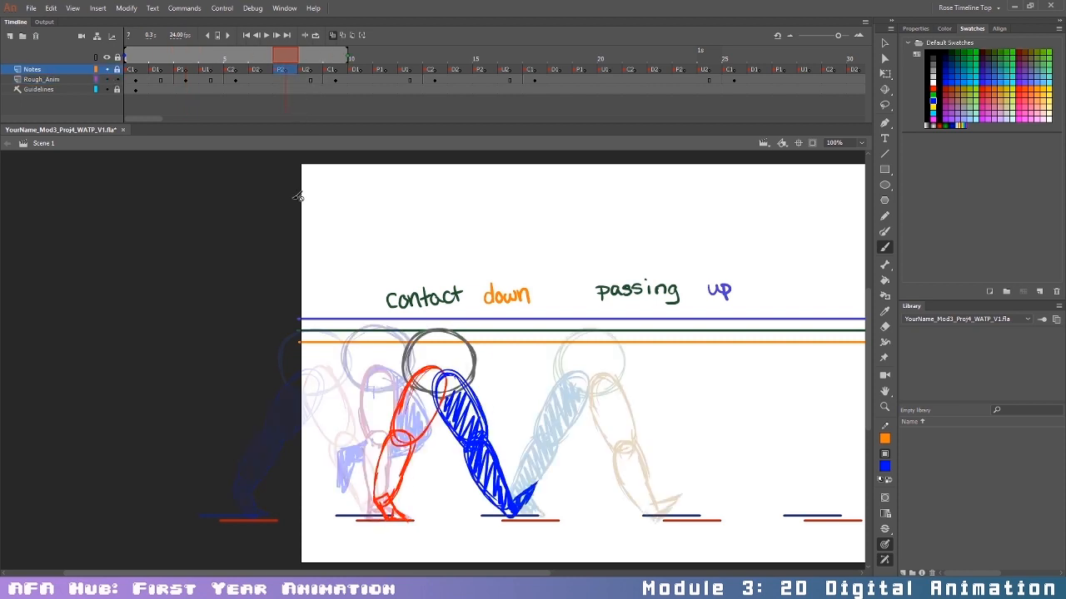
pyautogui.click(285, 80)
pyautogui.press('Delete')
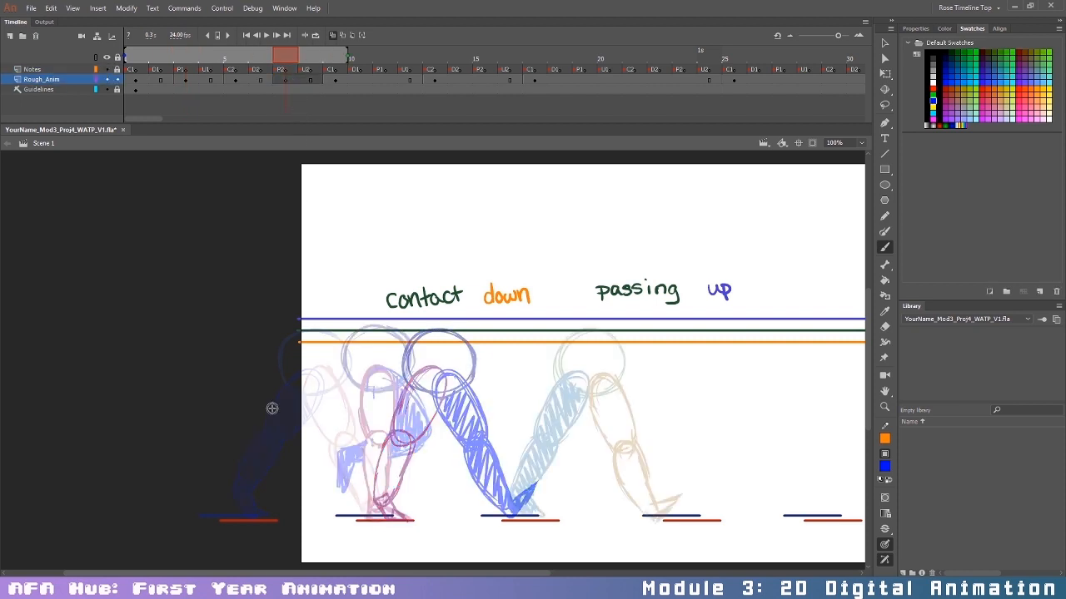
pyautogui.moveTo(458, 572); pyautogui.dragTo(485, 570)
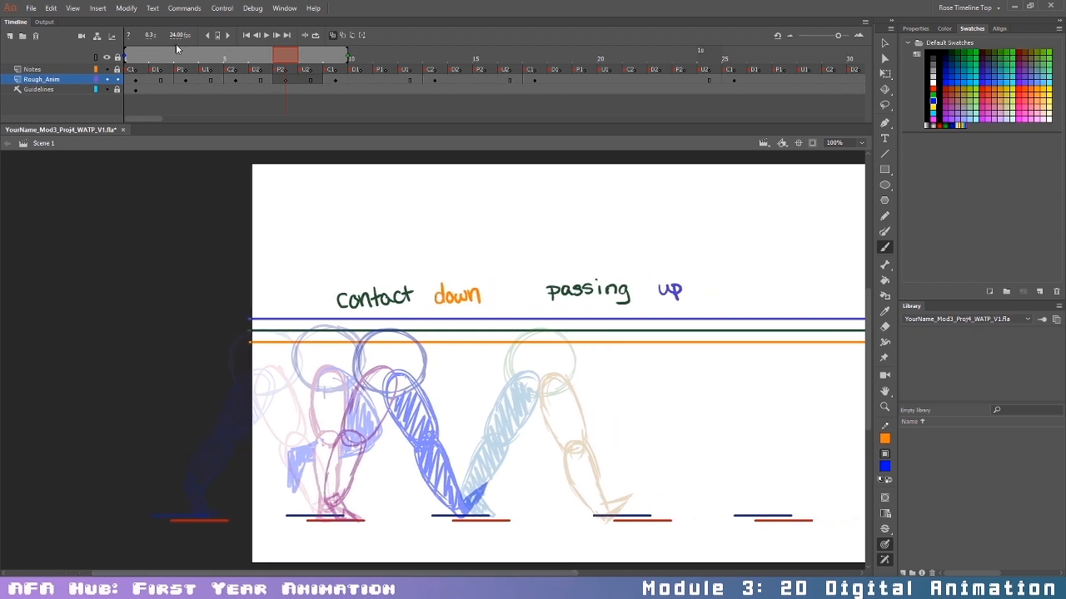
pyautogui.moveTo(128, 53); pyautogui.dragTo(226, 54)
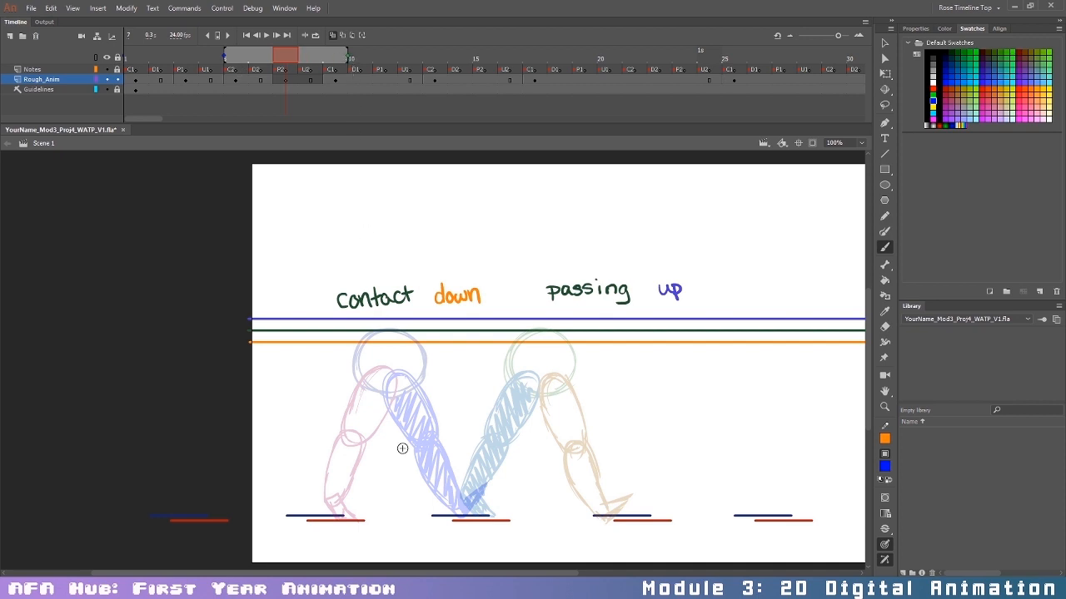
# Step: Draw a dark grey body circle midway between the contact poses on frame 7 and nudge it slightly left and up above the green line
pyautogui.click(933, 67)
pyautogui.moveTo(462, 333)
pyautogui.mouseDown()
pyautogui.moveTo(481, 390)
pyautogui.moveTo(439, 350)
pyautogui.moveTo(504, 358)
pyautogui.moveTo(450, 393)
pyautogui.moveTo(445, 358)
pyautogui.mouseUp()
pyautogui.press('v')
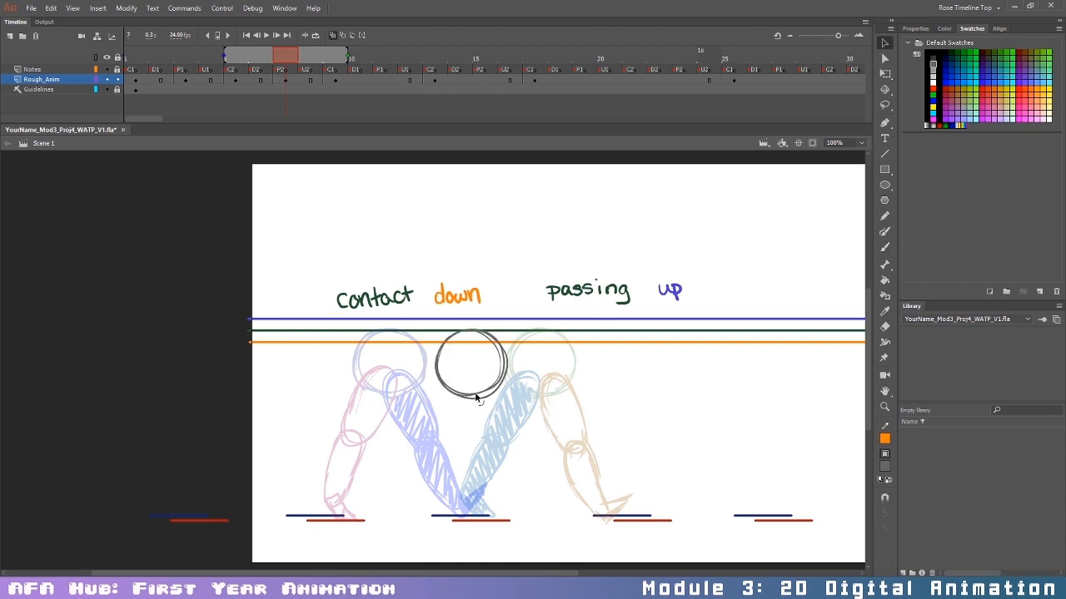
pyautogui.press('Left')
pyautogui.press('Left')
pyautogui.press('Left')
pyautogui.press('Left')
pyautogui.press('Left')
pyautogui.press('Left')
pyautogui.press('Left')
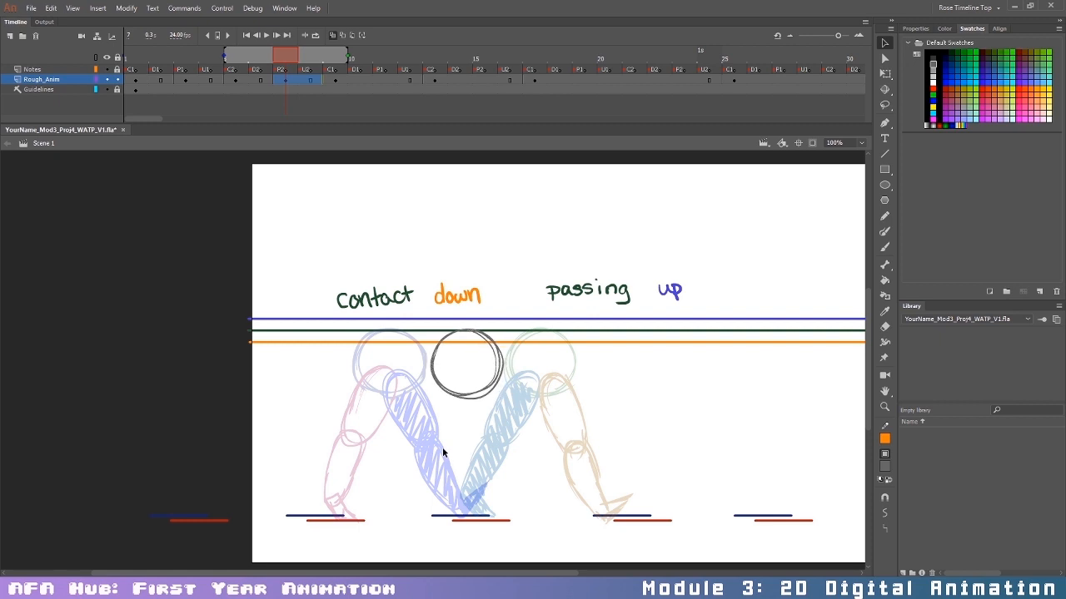
pyautogui.press('Left')
pyautogui.press('Left')
pyautogui.press('Up')
pyautogui.press('Up')
pyautogui.press('Up')
pyautogui.press('Up')
pyautogui.press('Up')
pyautogui.press('Up')
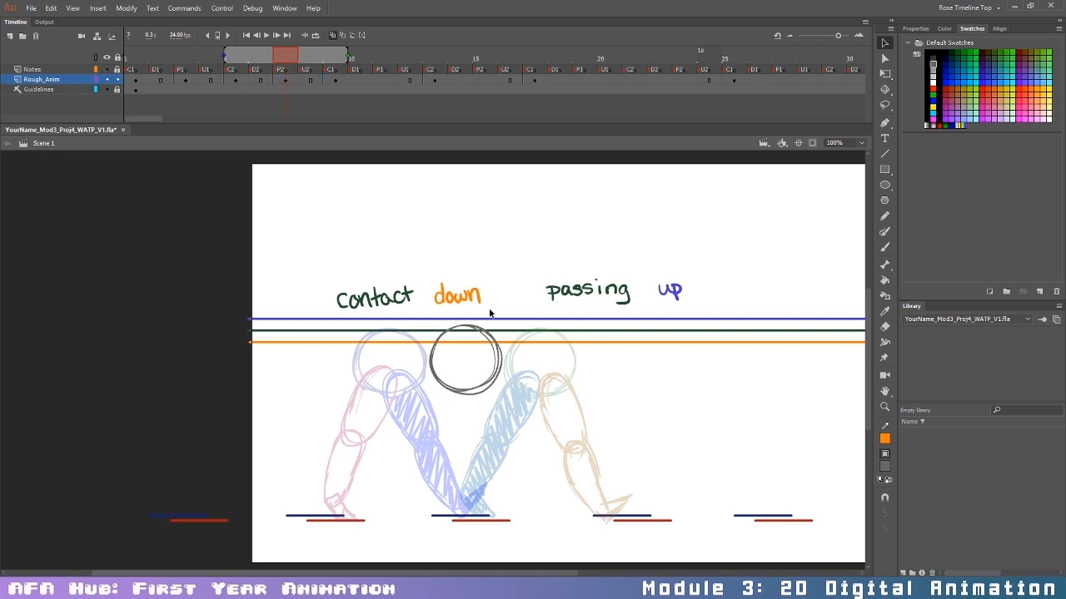
# Step: Draw the frame 7 standing leg in blue, straight down from the body circle to a foot on the second on-stage blue ground mark
pyautogui.moveTo(947, 116); pyautogui.dragTo(955, 76)
pyautogui.click(938, 101)
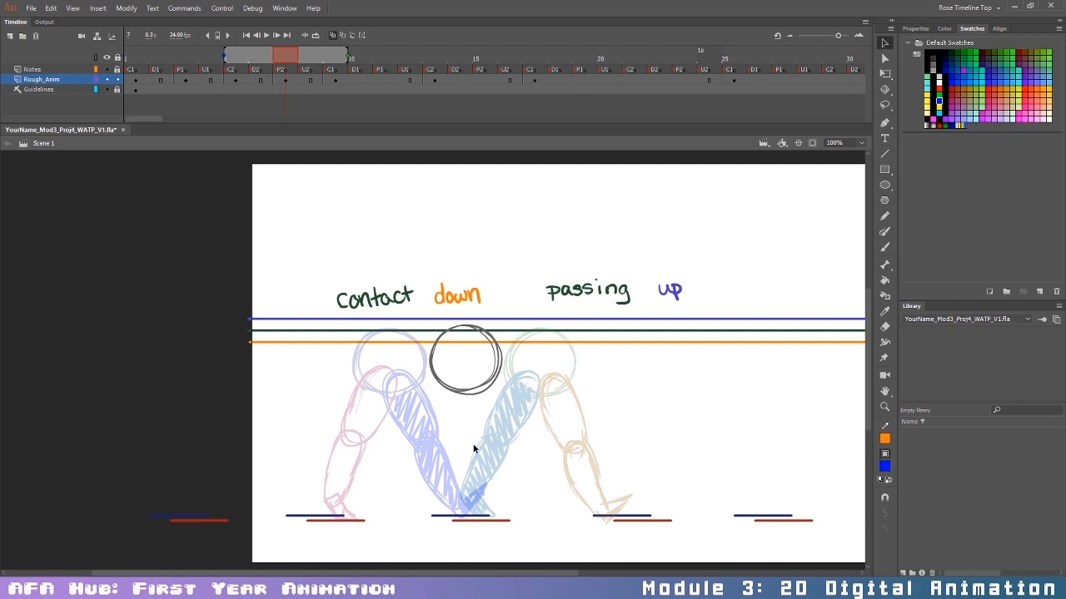
pyautogui.press('b')
pyautogui.moveTo(440, 428); pyautogui.dragTo(454, 400)
pyautogui.moveTo(447, 404); pyautogui.dragTo(458, 402)
pyautogui.moveTo(488, 413)
pyautogui.mouseDown()
pyautogui.moveTo(478, 393)
pyautogui.moveTo(487, 398)
pyautogui.mouseUp()
pyautogui.hotkey('ctrl', 'z')
pyautogui.hotkey('ctrl', 'z')
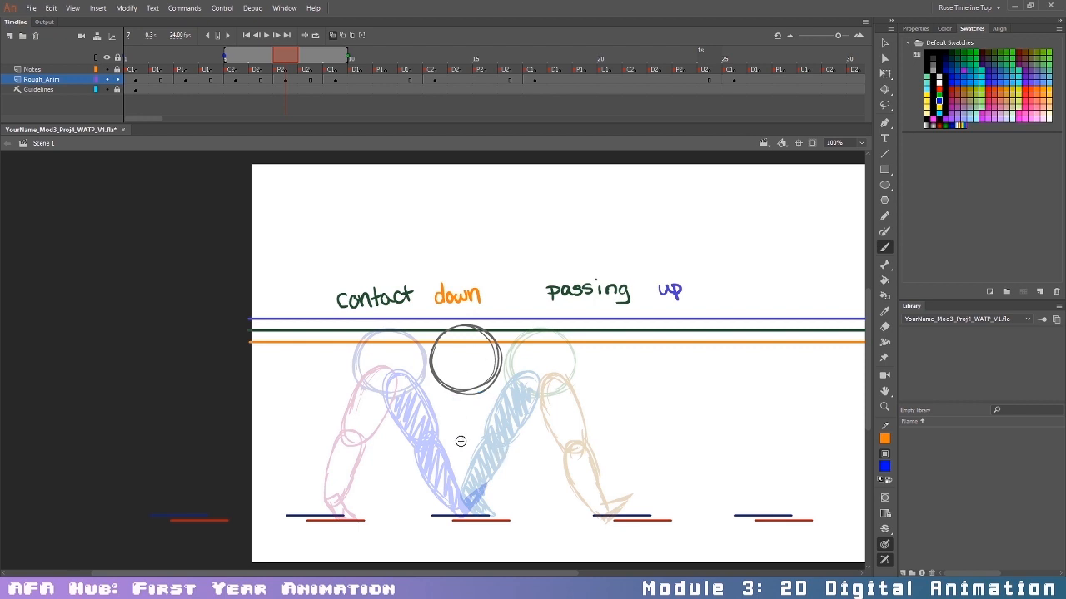
pyautogui.moveTo(451, 382); pyautogui.dragTo(455, 425)
pyautogui.moveTo(450, 380)
pyautogui.mouseDown()
pyautogui.moveTo(453, 425)
pyautogui.moveTo(464, 377)
pyautogui.moveTo(478, 408)
pyautogui.moveTo(455, 487)
pyautogui.mouseUp()
pyautogui.moveTo(457, 441)
pyautogui.mouseDown()
pyautogui.moveTo(456, 426)
pyautogui.moveTo(451, 435)
pyautogui.mouseUp()
pyautogui.moveTo(479, 402); pyautogui.dragTo(457, 495)
pyautogui.moveTo(458, 433)
pyautogui.mouseDown()
pyautogui.moveTo(474, 495)
pyautogui.moveTo(455, 500)
pyautogui.moveTo(469, 500)
pyautogui.mouseUp()
pyautogui.moveTo(453, 490); pyautogui.dragTo(466, 501)
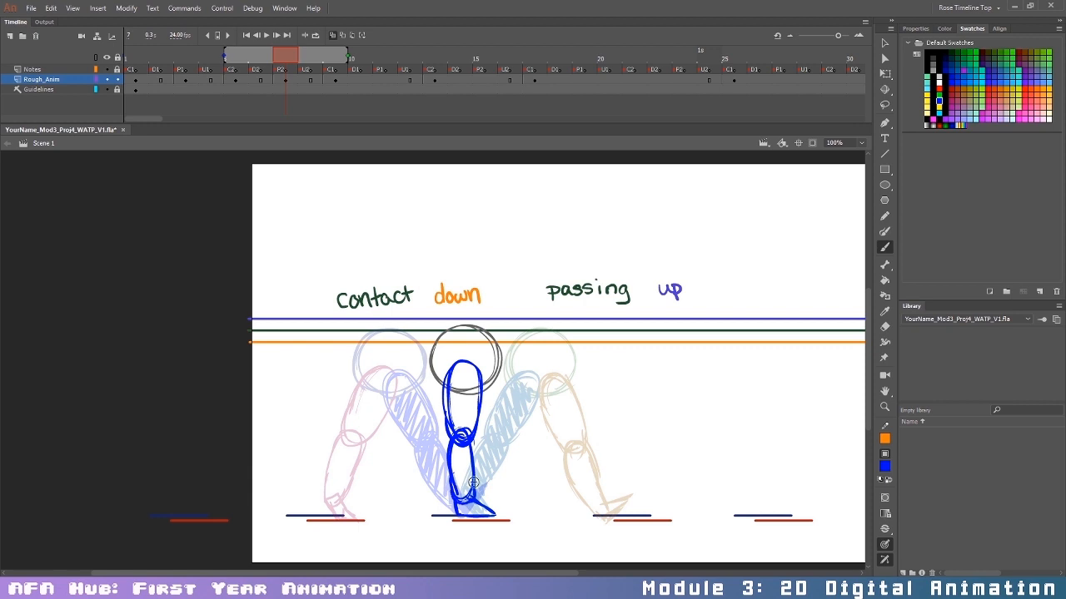
pyautogui.moveTo(487, 510); pyautogui.dragTo(503, 516)
# Step: Draw the frame 7 passing leg in red, with the thigh angled forward, the lower leg folded back horizontally and the foot hanging down
pyautogui.click(939, 89)
pyautogui.moveTo(489, 429)
pyautogui.mouseDown()
pyautogui.moveTo(457, 370)
pyautogui.moveTo(507, 416)
pyautogui.moveTo(491, 435)
pyautogui.moveTo(516, 412)
pyautogui.mouseUp()
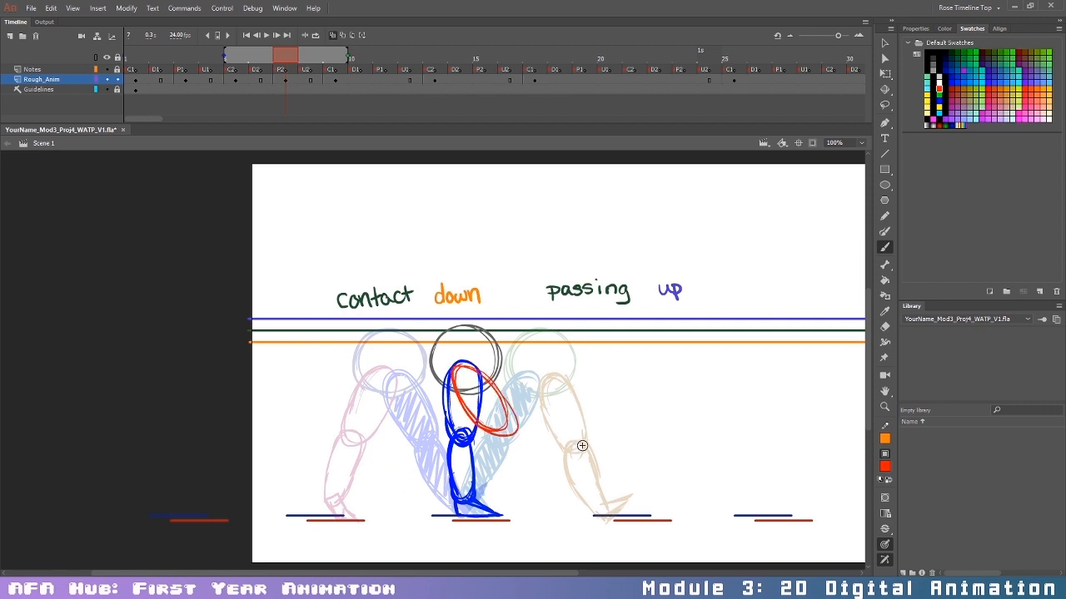
pyautogui.hotkey('ctrl', 'z')
pyautogui.moveTo(456, 366)
pyautogui.mouseDown()
pyautogui.moveTo(469, 408)
pyautogui.moveTo(482, 428)
pyautogui.moveTo(480, 377)
pyautogui.moveTo(507, 406)
pyautogui.moveTo(508, 426)
pyautogui.moveTo(499, 413)
pyautogui.moveTo(522, 429)
pyautogui.moveTo(509, 442)
pyautogui.moveTo(469, 436)
pyautogui.moveTo(450, 446)
pyautogui.moveTo(497, 449)
pyautogui.mouseUp()
pyautogui.moveTo(471, 451)
pyautogui.mouseDown()
pyautogui.moveTo(449, 433)
pyautogui.moveTo(508, 426)
pyautogui.moveTo(450, 449)
pyautogui.moveTo(522, 432)
pyautogui.mouseUp()
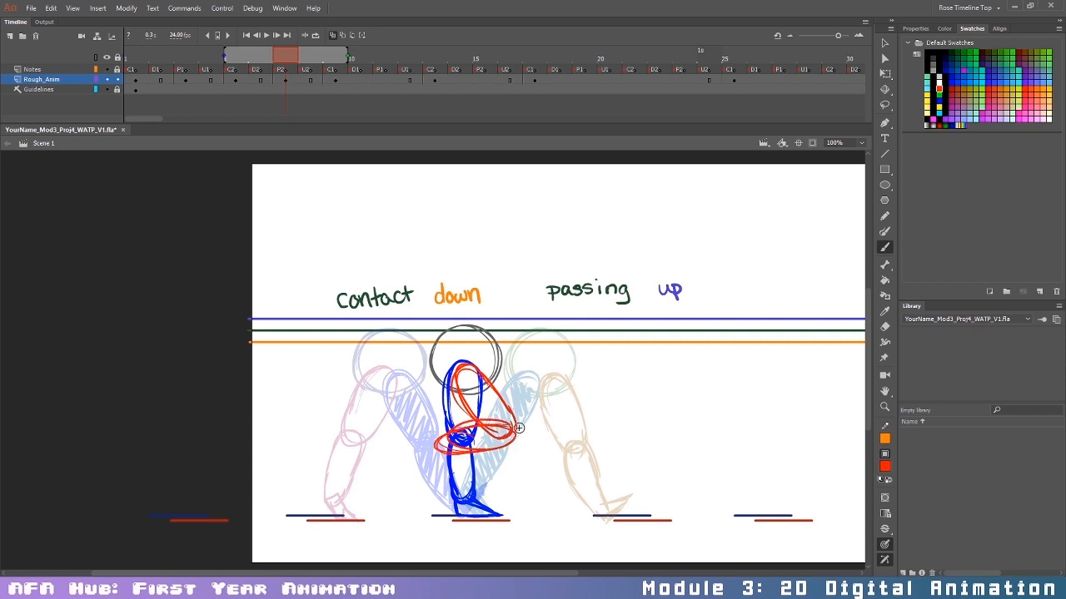
pyautogui.moveTo(430, 457); pyautogui.dragTo(438, 478)
# Step: Hatch the standing leg on frame 7 in blue and erase the blue lines that cross in front of the red raised leg
pyautogui.click(939, 101)
pyautogui.moveTo(446, 392)
pyautogui.mouseDown()
pyautogui.moveTo(475, 437)
pyautogui.moveTo(453, 458)
pyautogui.moveTo(464, 499)
pyautogui.mouseUp()
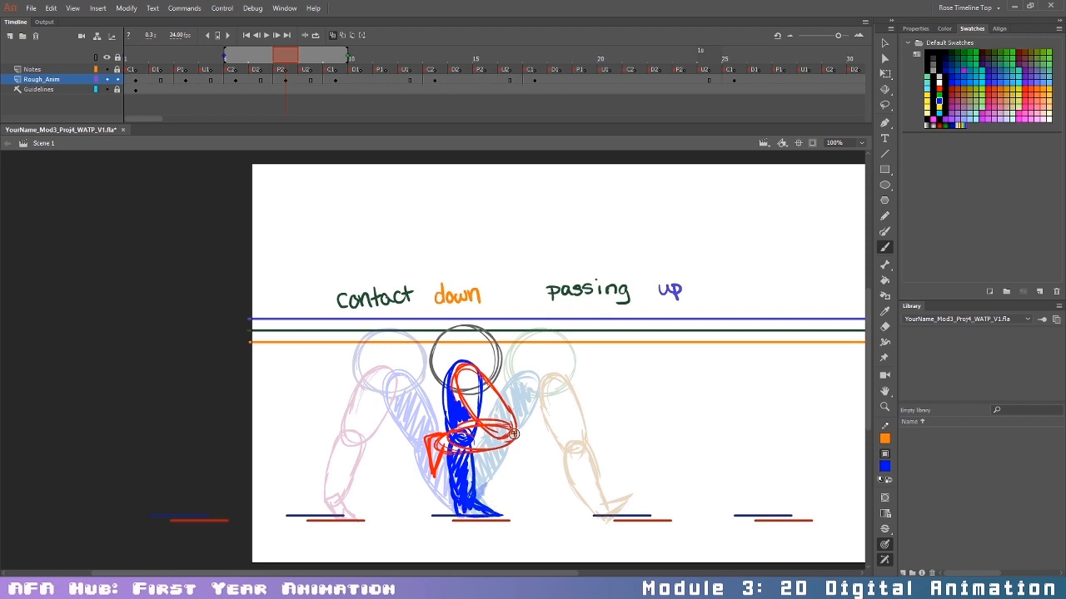
pyautogui.press('e')
pyautogui.moveTo(458, 432); pyautogui.dragTo(466, 441)
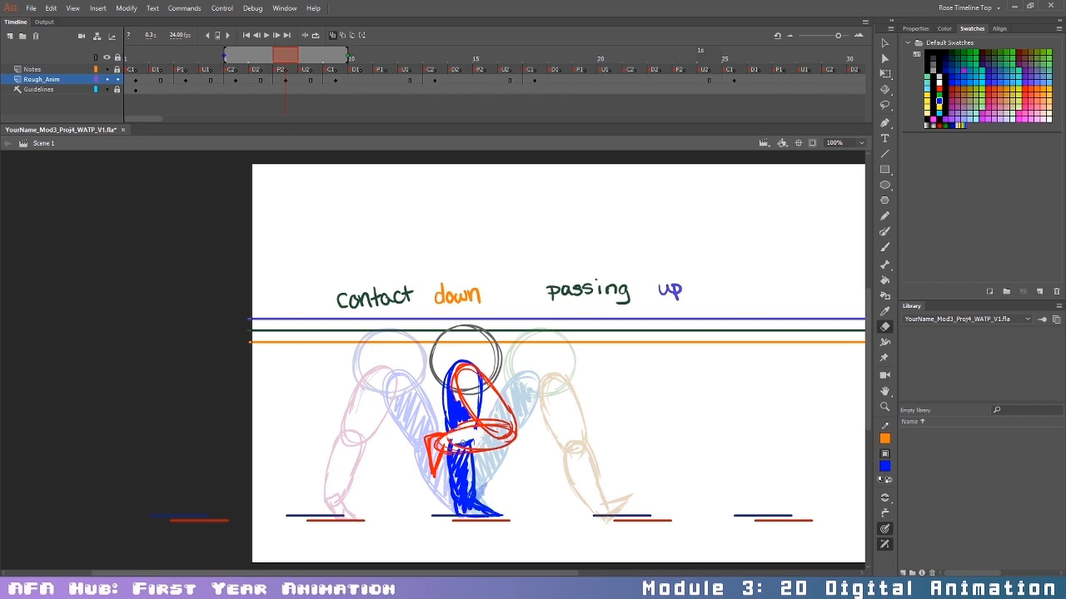
pyautogui.moveTo(483, 398); pyautogui.dragTo(474, 410)
# Step: Insert a blank keyframe at frame 11 of Rough_Anim and draw a dark grey body circle between the two ghosted contact poses
pyautogui.click(386, 81)
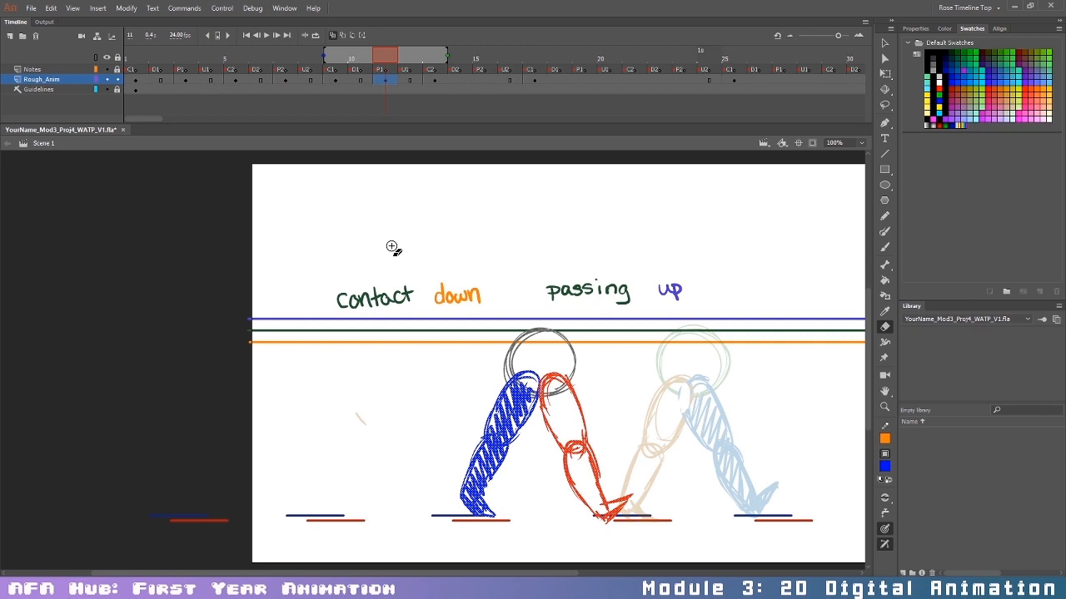
pyautogui.press('Delete')
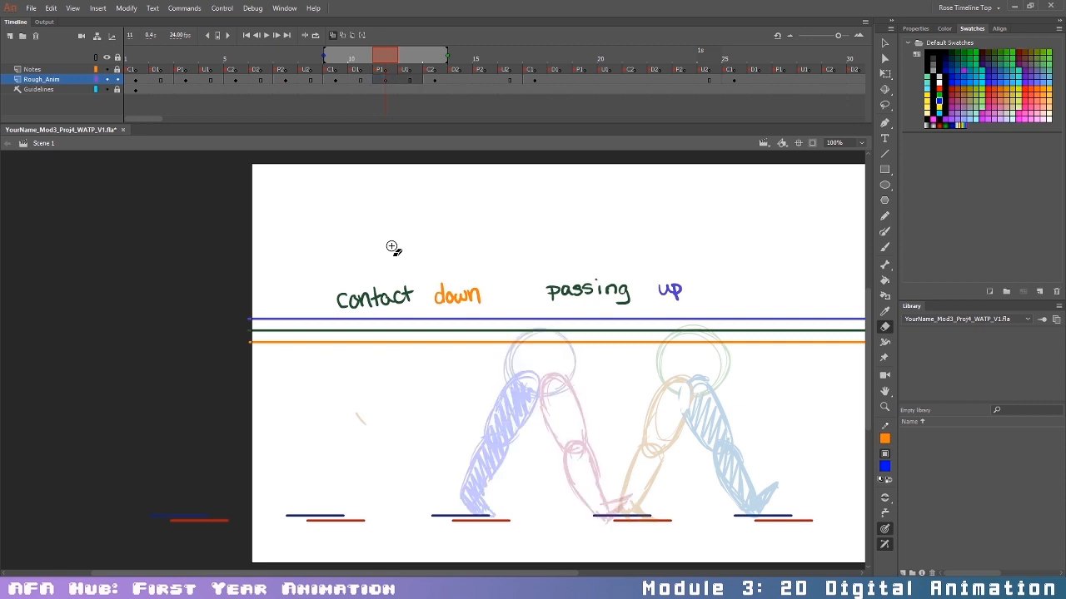
pyautogui.click(933, 65)
pyautogui.press('b')
pyautogui.moveTo(629, 327)
pyautogui.mouseDown()
pyautogui.moveTo(593, 342)
pyautogui.moveTo(658, 333)
pyautogui.moveTo(632, 330)
pyautogui.moveTo(620, 400)
pyautogui.mouseUp()
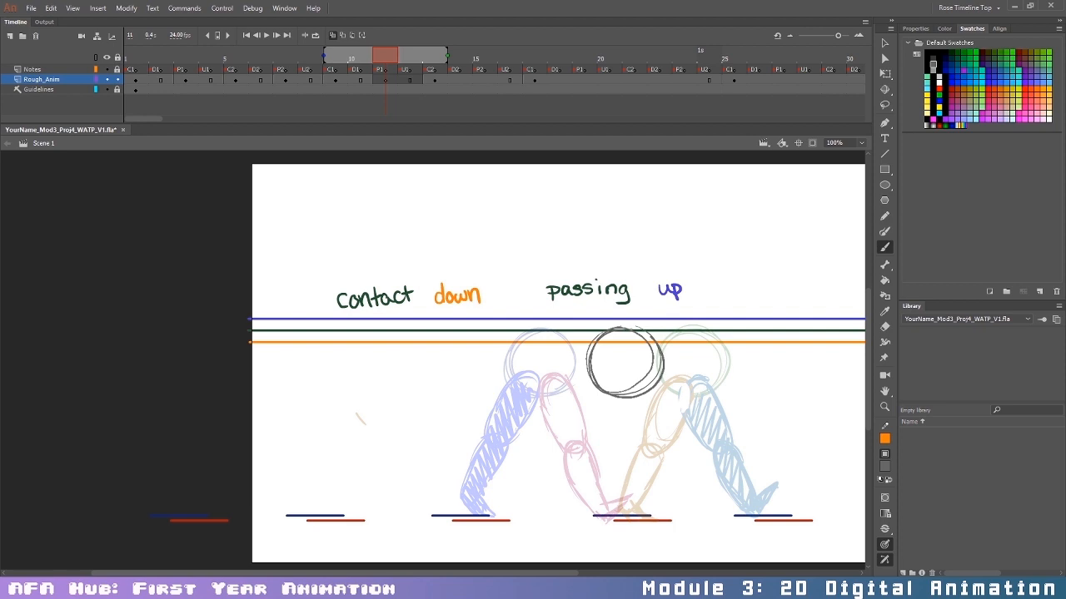
# Step: Move the frame 11 body circle slightly left to centre it between the contact poses, and up just above the green line
pyautogui.press('v')
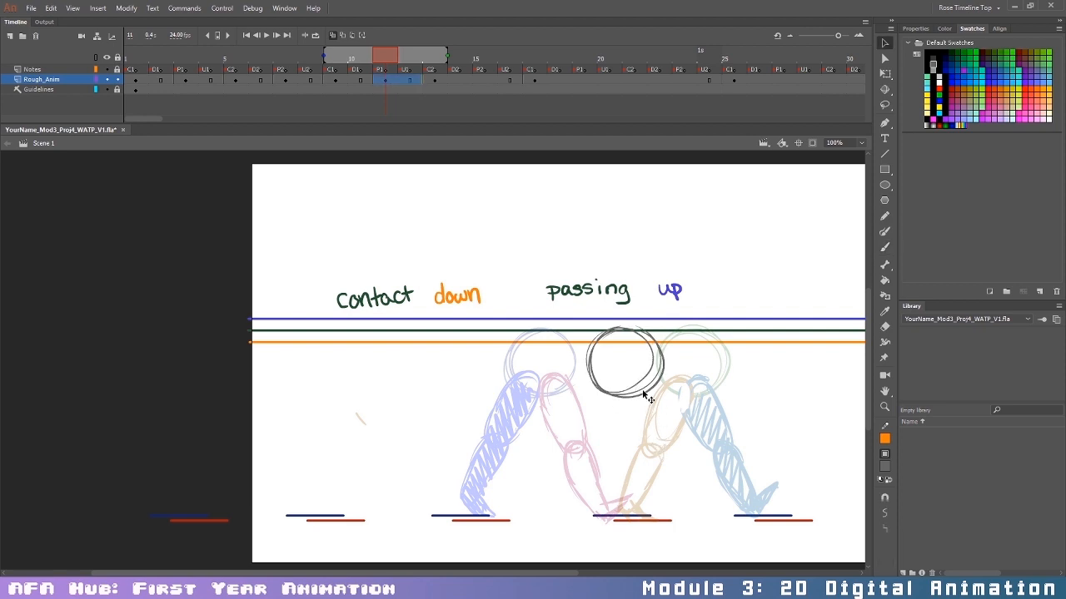
pyautogui.moveTo(648, 400)
pyautogui.mouseDown()
pyautogui.moveTo(630, 398)
pyautogui.moveTo(641, 402)
pyautogui.mouseUp()
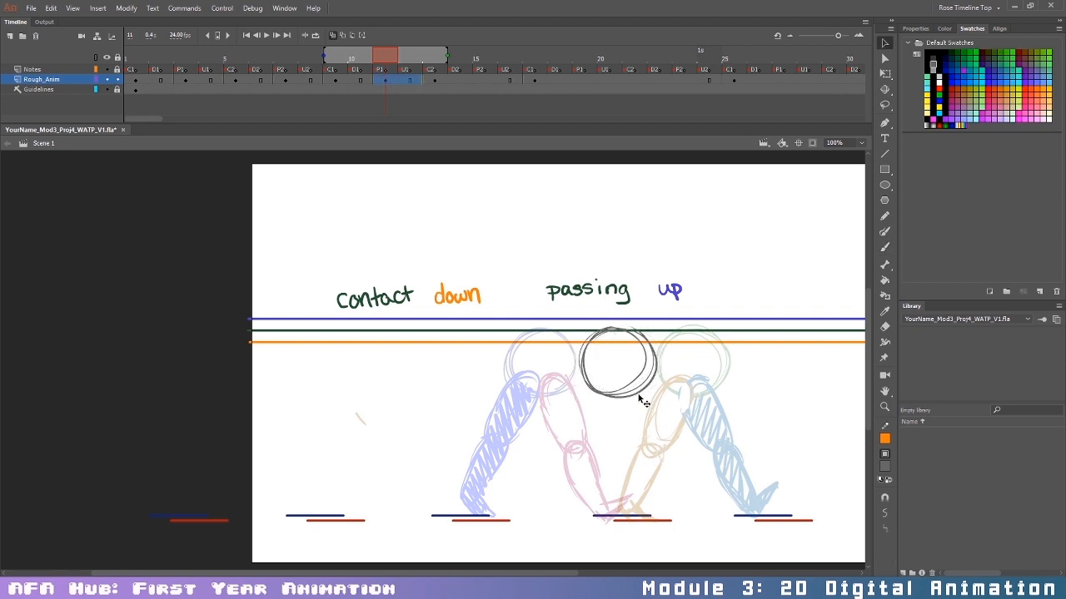
pyautogui.moveTo(641, 403); pyautogui.dragTo(642, 411)
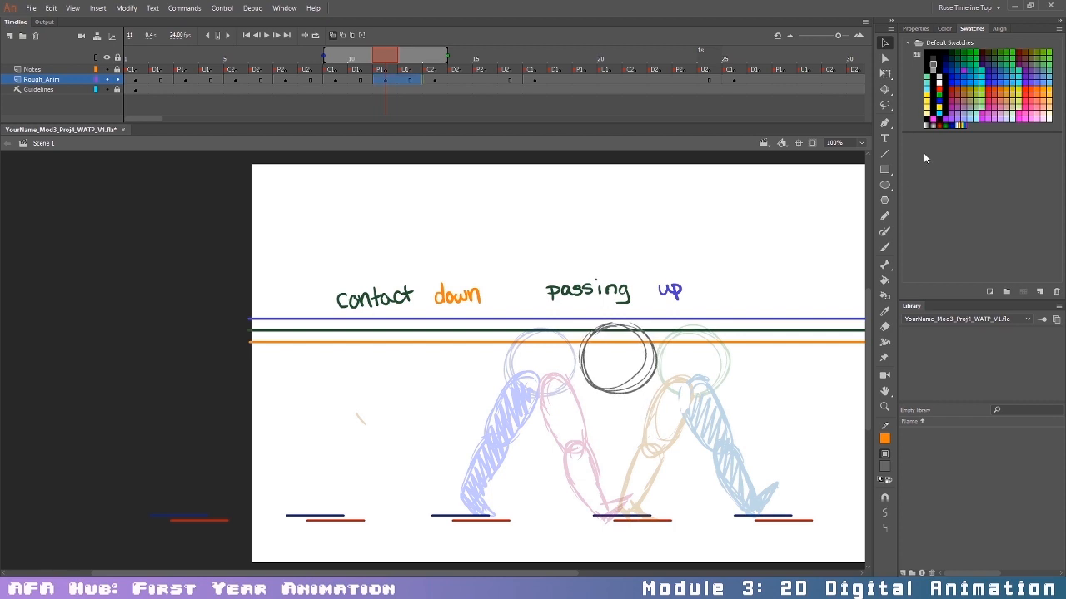
# Step: Draw the frame 11 standing thigh in red straight down from the body circle, using a temporary arc between the ghosted knees as a length guide
pyautogui.press('b')
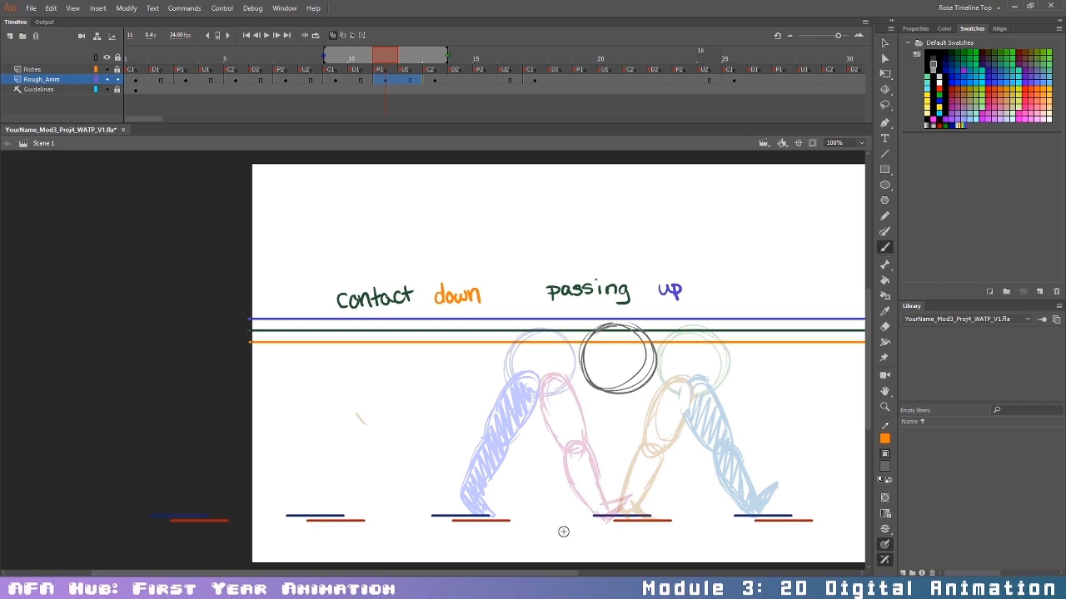
pyautogui.click(939, 91)
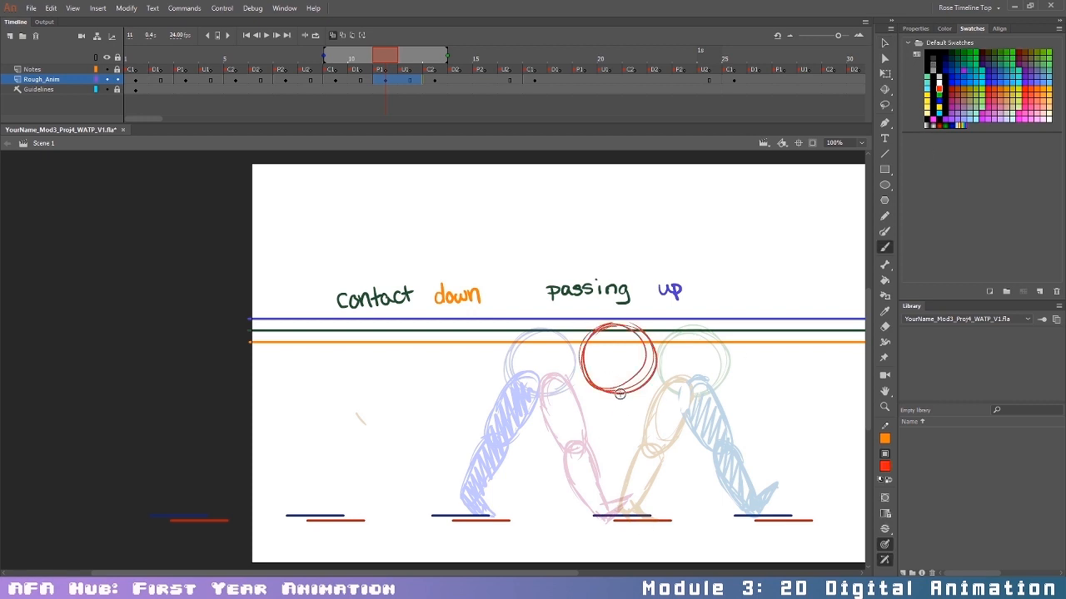
pyautogui.press('v')
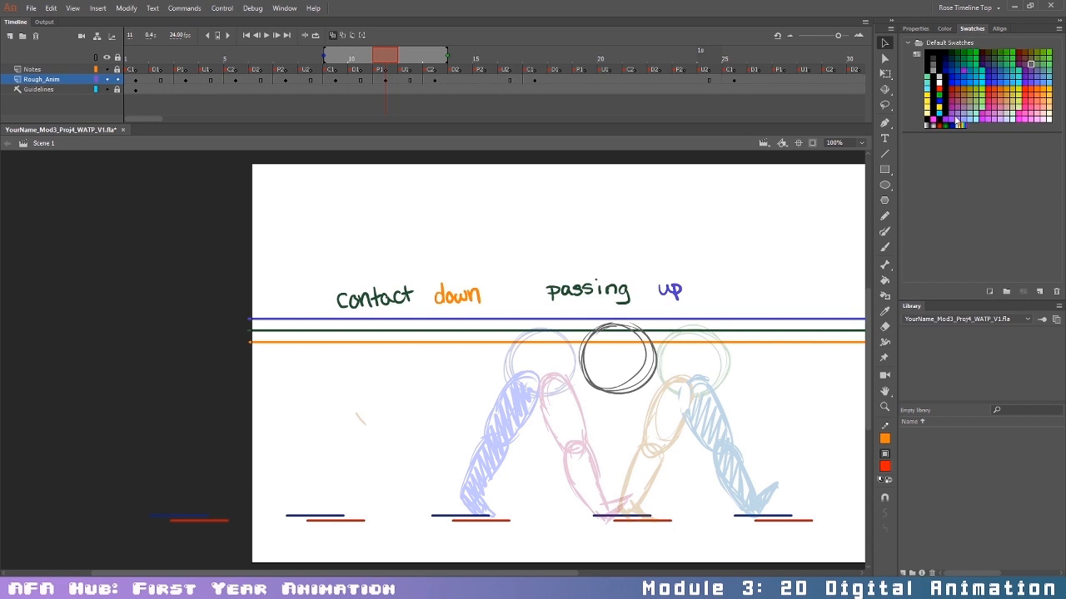
pyautogui.press('b')
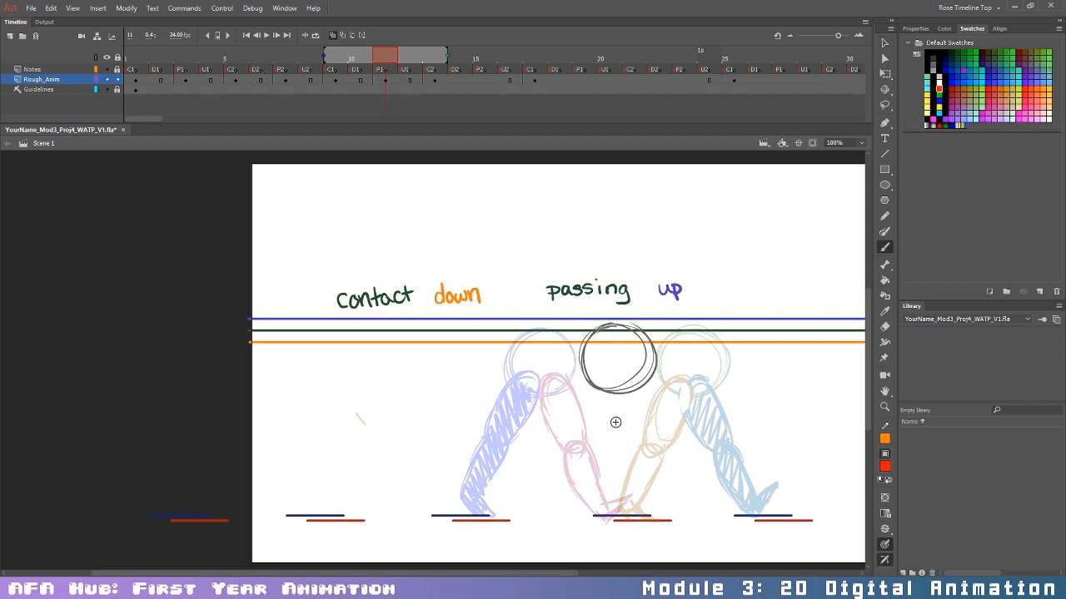
pyautogui.moveTo(616, 369)
pyautogui.mouseDown()
pyautogui.moveTo(601, 423)
pyautogui.moveTo(616, 366)
pyautogui.moveTo(634, 408)
pyautogui.moveTo(613, 435)
pyautogui.moveTo(624, 447)
pyautogui.moveTo(615, 368)
pyautogui.moveTo(620, 445)
pyautogui.moveTo(601, 447)
pyautogui.moveTo(661, 462)
pyautogui.mouseUp()
pyautogui.hotkey('ctrl', 'z')
pyautogui.moveTo(570, 456); pyautogui.dragTo(651, 450)
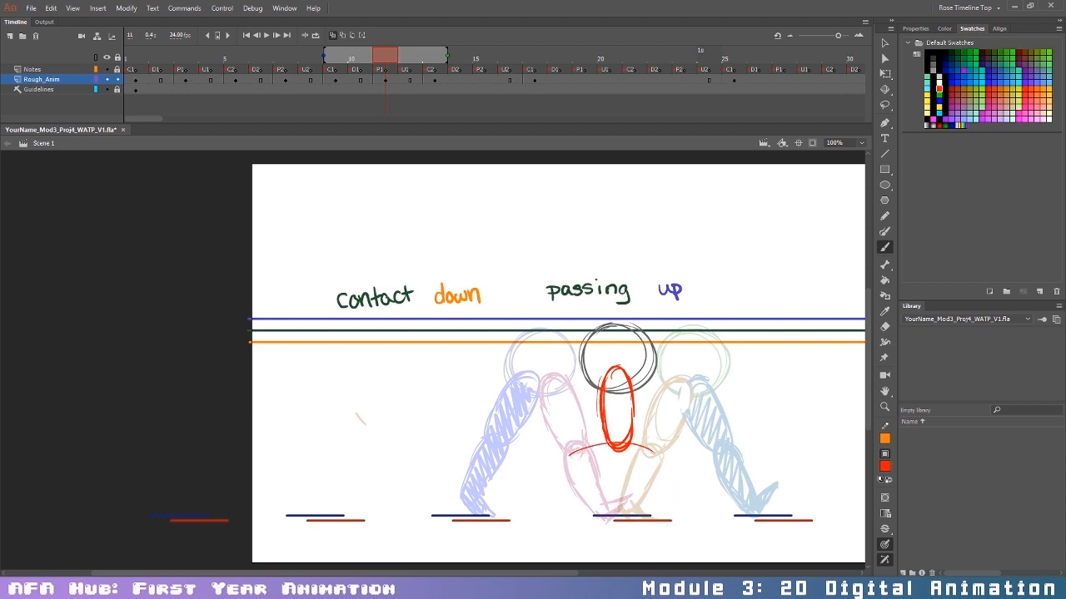
pyautogui.hotkey('ctrl', 'z')
# Step: Add the red knee, straight lower leg and flat foot on frame 11, placing the foot on the third on-stage red ground mark
pyautogui.moveTo(616, 443)
pyautogui.mouseDown()
pyautogui.moveTo(607, 485)
pyautogui.moveTo(616, 508)
pyautogui.moveTo(626, 445)
pyautogui.moveTo(627, 507)
pyautogui.mouseUp()
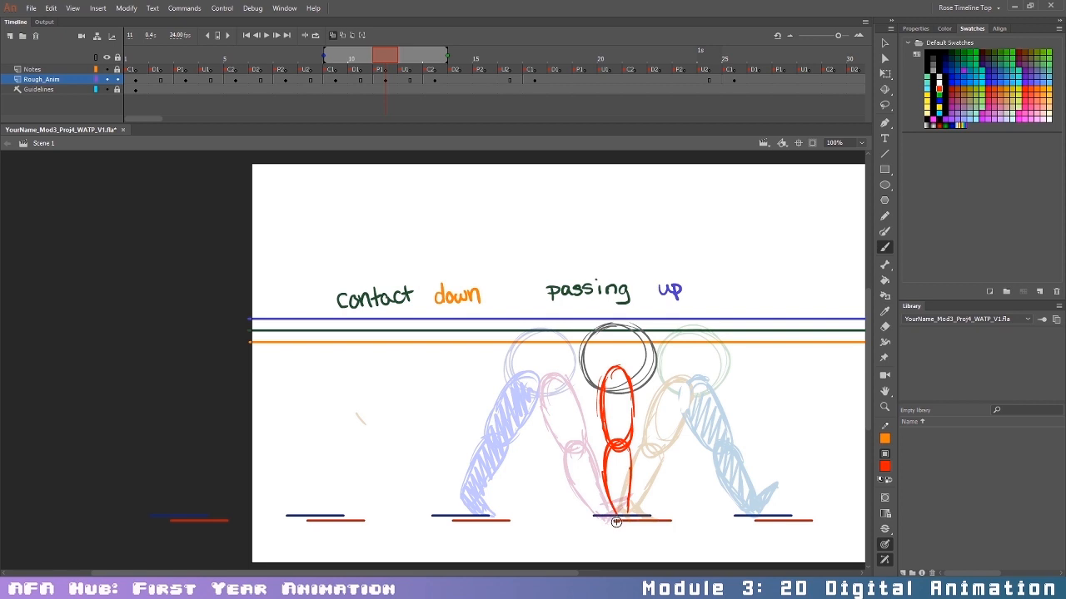
pyautogui.moveTo(612, 446); pyautogui.dragTo(605, 504)
pyautogui.moveTo(621, 447); pyautogui.dragTo(617, 513)
pyautogui.moveTo(616, 448)
pyautogui.mouseDown()
pyautogui.moveTo(609, 519)
pyautogui.moveTo(650, 517)
pyautogui.moveTo(623, 511)
pyautogui.mouseUp()
# Step: Draw the frame 11 raised leg in blue, with the knee forward and the lower leg folded back, and fill it with hatching
pyautogui.click(939, 99)
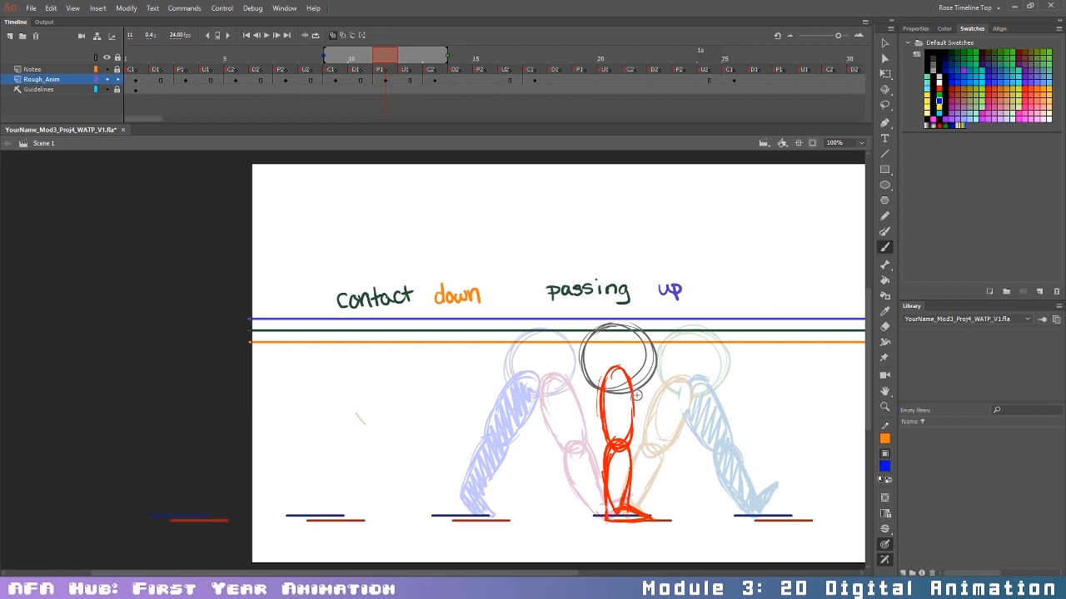
pyautogui.moveTo(614, 385)
pyautogui.mouseDown()
pyautogui.moveTo(647, 389)
pyautogui.moveTo(623, 410)
pyautogui.moveTo(653, 395)
pyautogui.moveTo(666, 447)
pyautogui.moveTo(664, 421)
pyautogui.mouseUp()
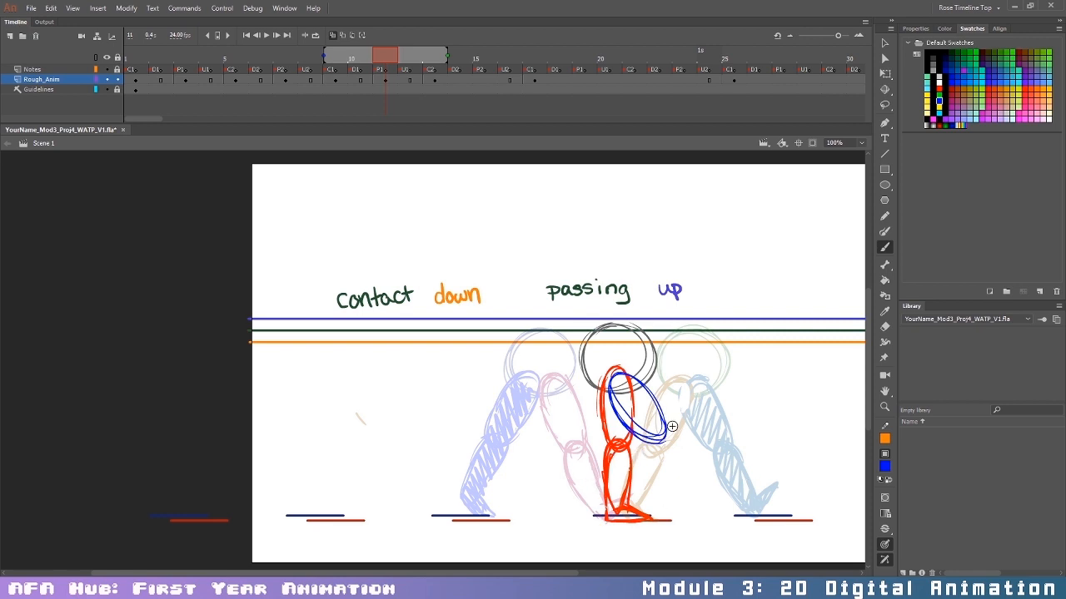
pyautogui.moveTo(603, 463)
pyautogui.mouseDown()
pyautogui.moveTo(664, 456)
pyautogui.moveTo(581, 449)
pyautogui.moveTo(588, 456)
pyautogui.moveTo(591, 441)
pyautogui.moveTo(608, 456)
pyautogui.moveTo(583, 442)
pyautogui.moveTo(581, 477)
pyautogui.mouseUp()
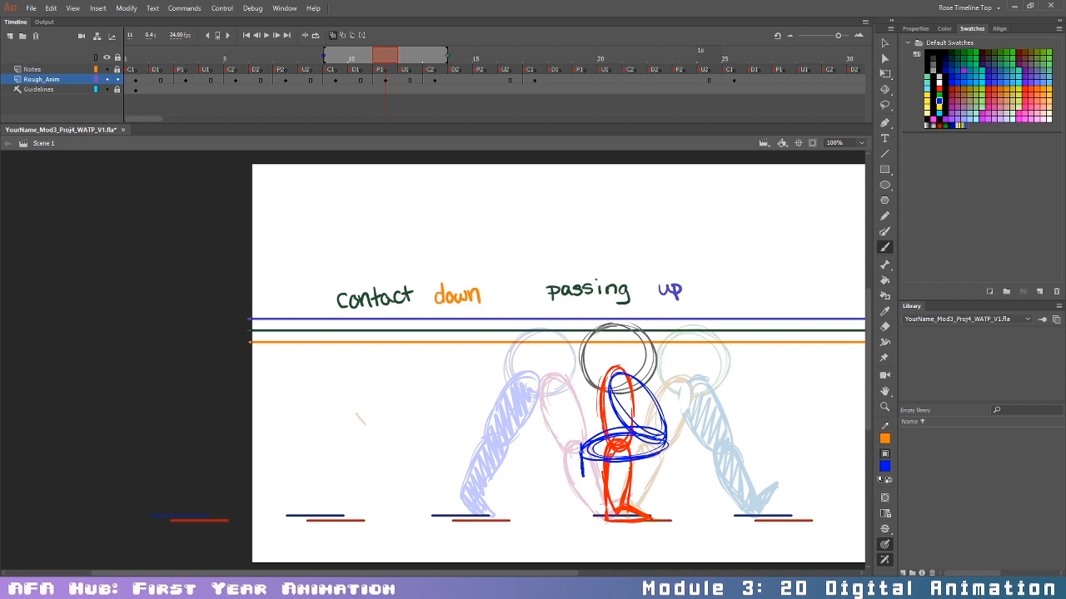
pyautogui.moveTo(580, 440)
pyautogui.mouseDown()
pyautogui.moveTo(583, 481)
pyautogui.moveTo(594, 449)
pyautogui.moveTo(660, 440)
pyautogui.moveTo(640, 386)
pyautogui.moveTo(653, 440)
pyautogui.moveTo(669, 433)
pyautogui.mouseUp()
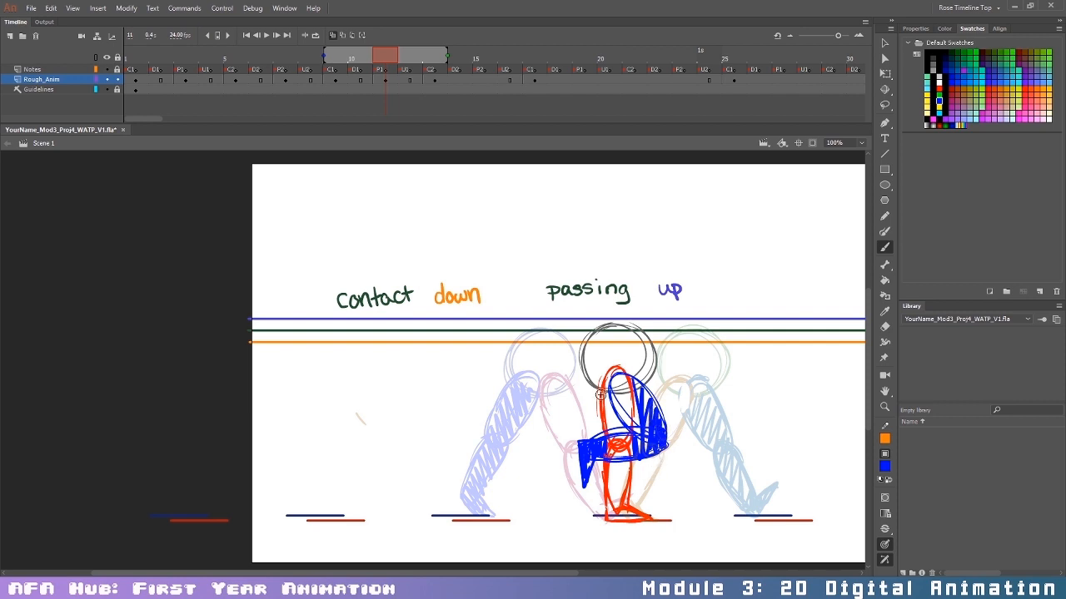
# Step: Erase the blue lines that cross in front of the red standing leg on frame 11
pyautogui.press('e')
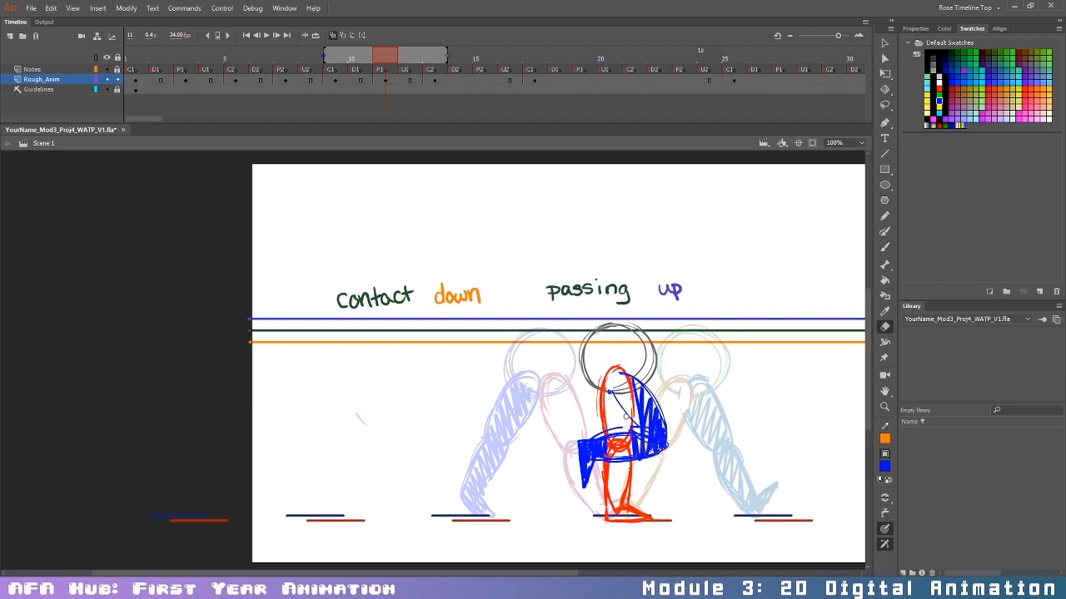
pyautogui.moveTo(624, 429)
pyautogui.mouseDown()
pyautogui.moveTo(611, 467)
pyautogui.moveTo(628, 459)
pyautogui.mouseUp()
pyautogui.moveTo(611, 391); pyautogui.dragTo(624, 416)
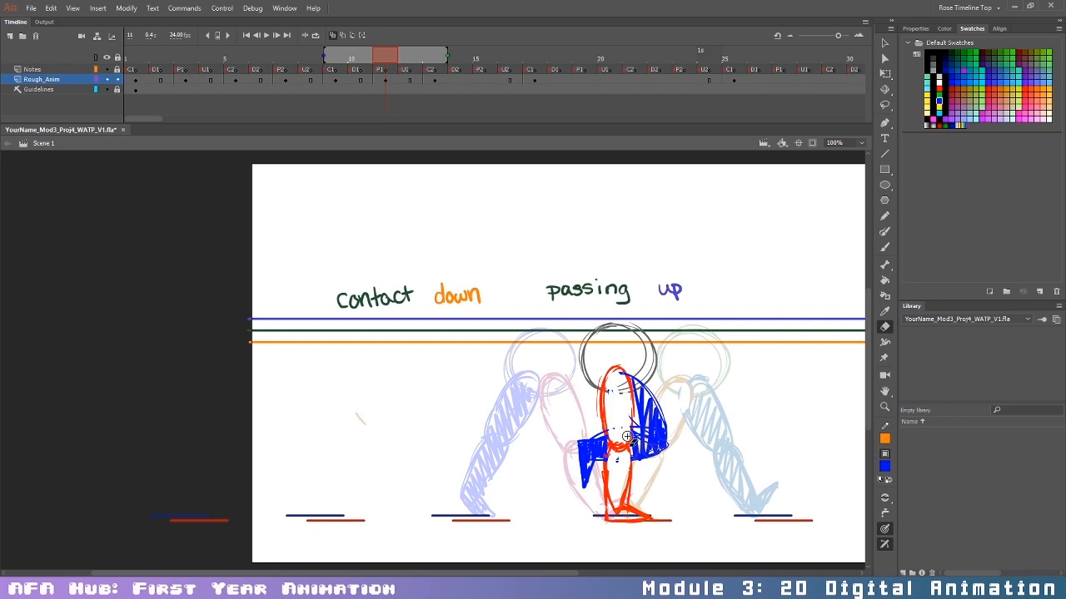
# Step: Insert a blank keyframe at frame 15 of Rough_Anim, between the next pair of contact poses
pyautogui.click(483, 81)
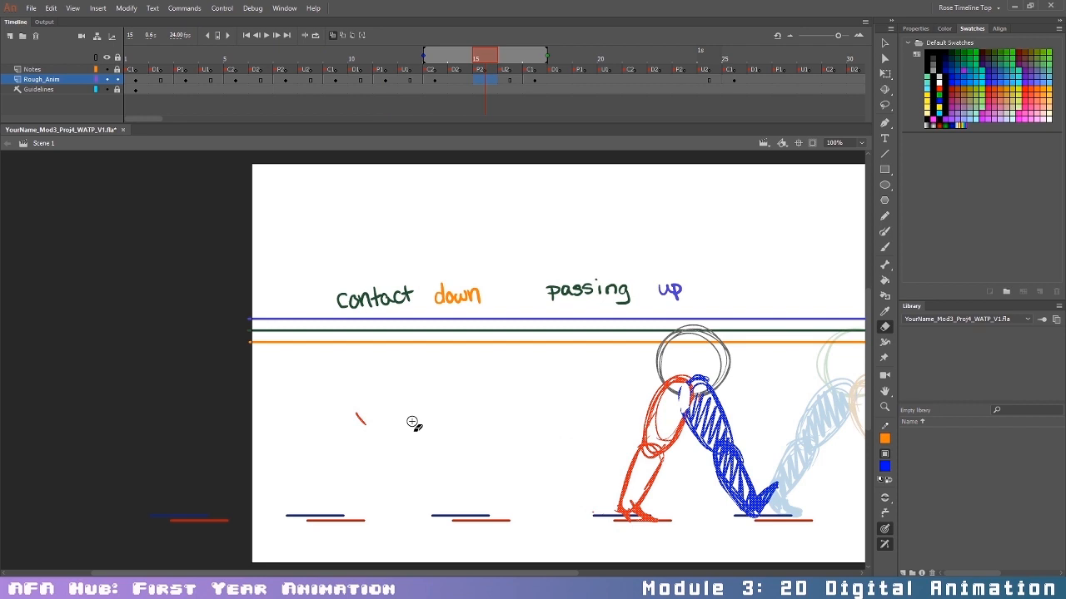
pyautogui.moveTo(510, 570); pyautogui.dragTo(614, 565)
pyautogui.press('Delete')
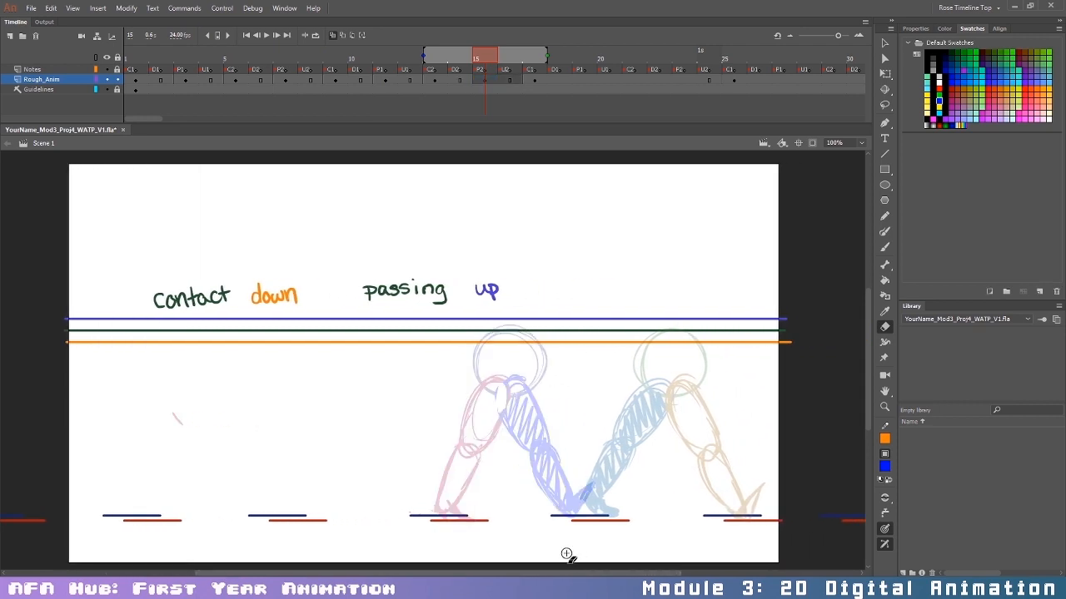
# Step: Draw a dark grey body circle midway between the ghosted contact poses on frame 15, with its top at the green line
pyautogui.press('b')
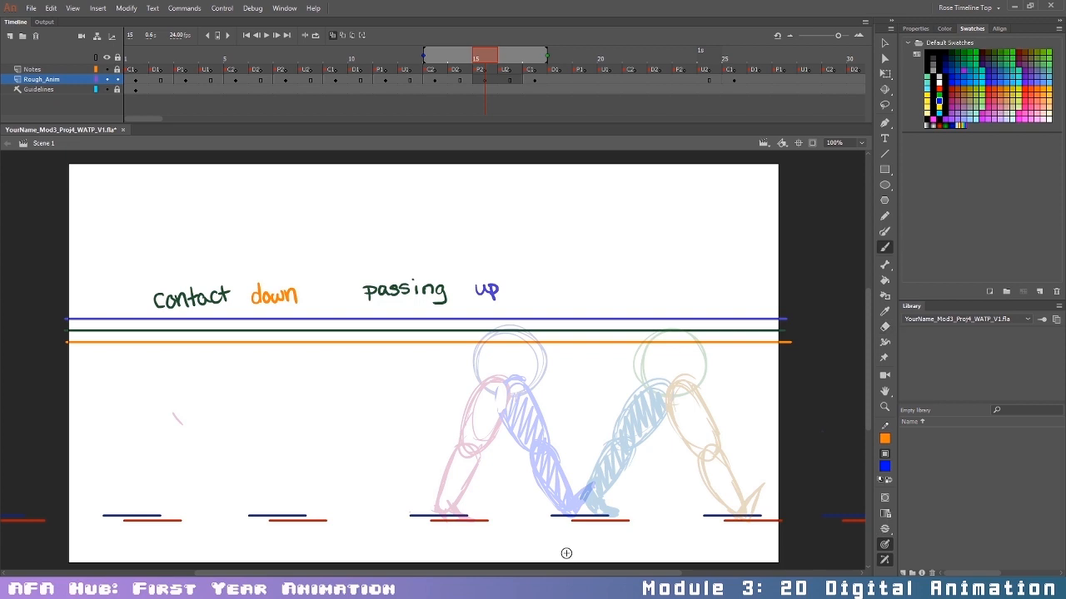
pyautogui.click(934, 68)
pyautogui.moveTo(591, 330)
pyautogui.mouseDown()
pyautogui.moveTo(581, 387)
pyautogui.moveTo(614, 335)
pyautogui.moveTo(560, 393)
pyautogui.moveTo(615, 346)
pyautogui.moveTo(566, 383)
pyautogui.moveTo(624, 375)
pyautogui.mouseUp()
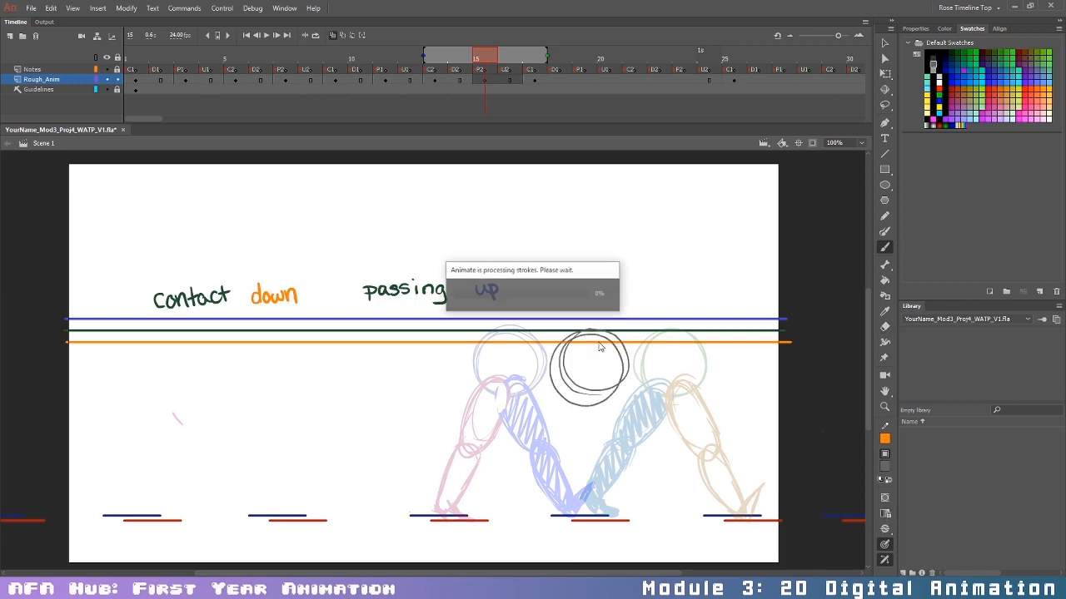
pyautogui.hotkey('ctrl', 'z')
pyautogui.moveTo(579, 333)
pyautogui.mouseDown()
pyautogui.moveTo(601, 332)
pyautogui.moveTo(617, 379)
pyautogui.moveTo(581, 391)
pyautogui.mouseUp()
pyautogui.hotkey('ctrl', 'z')
pyautogui.moveTo(599, 332)
pyautogui.mouseDown()
pyautogui.moveTo(567, 339)
pyautogui.moveTo(593, 397)
pyautogui.moveTo(617, 344)
pyautogui.moveTo(561, 349)
pyautogui.mouseUp()
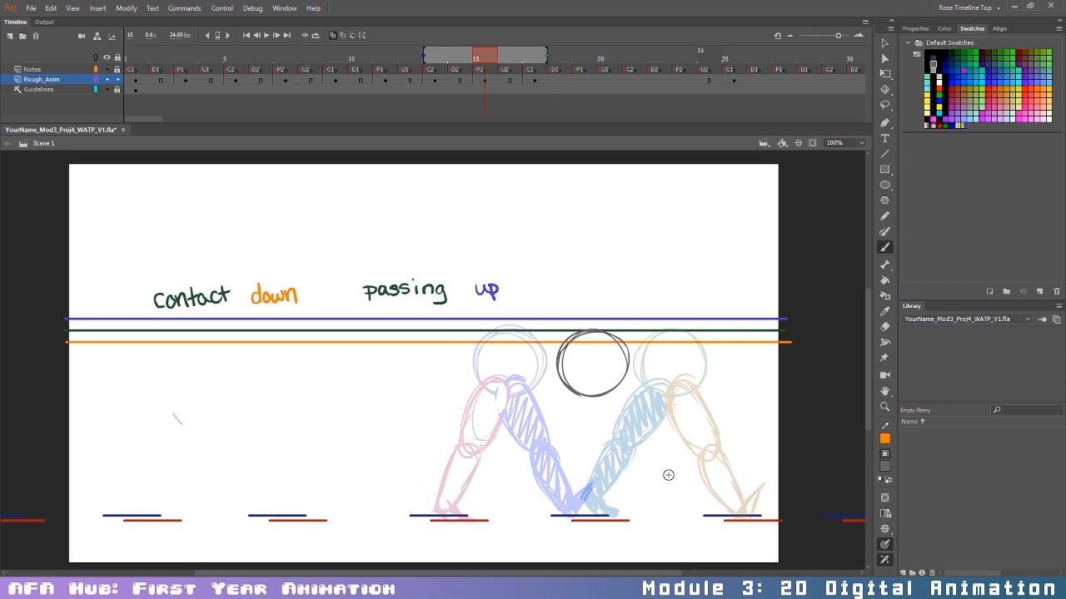
# Step: Nudge the body circle of the frame 15 passing pose slightly left and up so it rises above the green guideline
pyautogui.press('v')
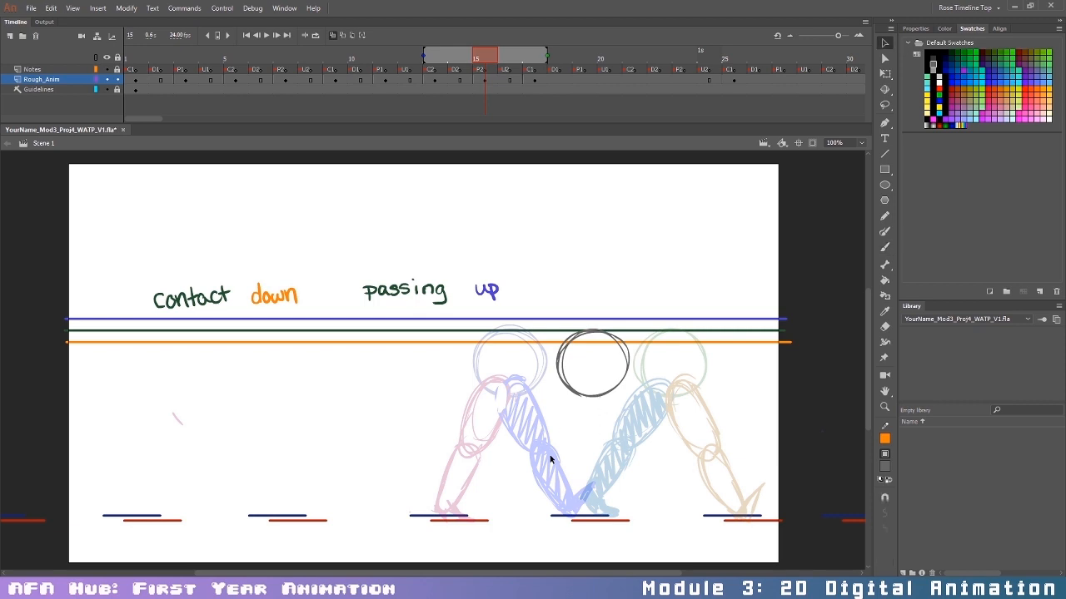
pyautogui.click(576, 397)
pyautogui.press('Left')
pyautogui.press('Left')
pyautogui.press('Left')
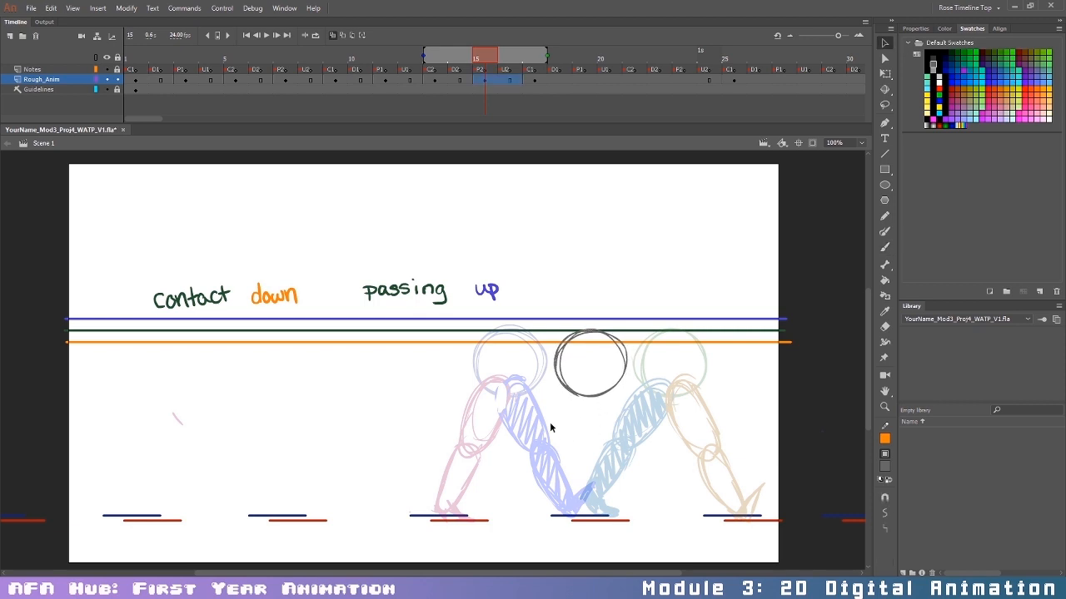
pyautogui.press('Up')
pyautogui.press('Up')
pyautogui.press('Up')
pyautogui.press('Up')
pyautogui.press('Up')
pyautogui.press('Up')
pyautogui.press('Up')
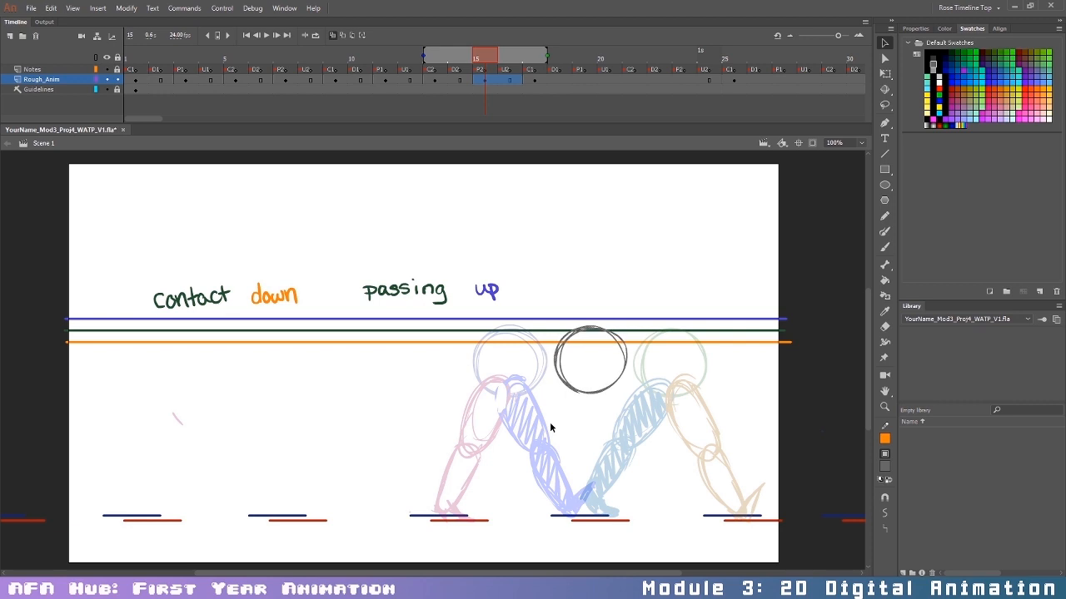
pyautogui.press('Up')
pyautogui.press('Up')
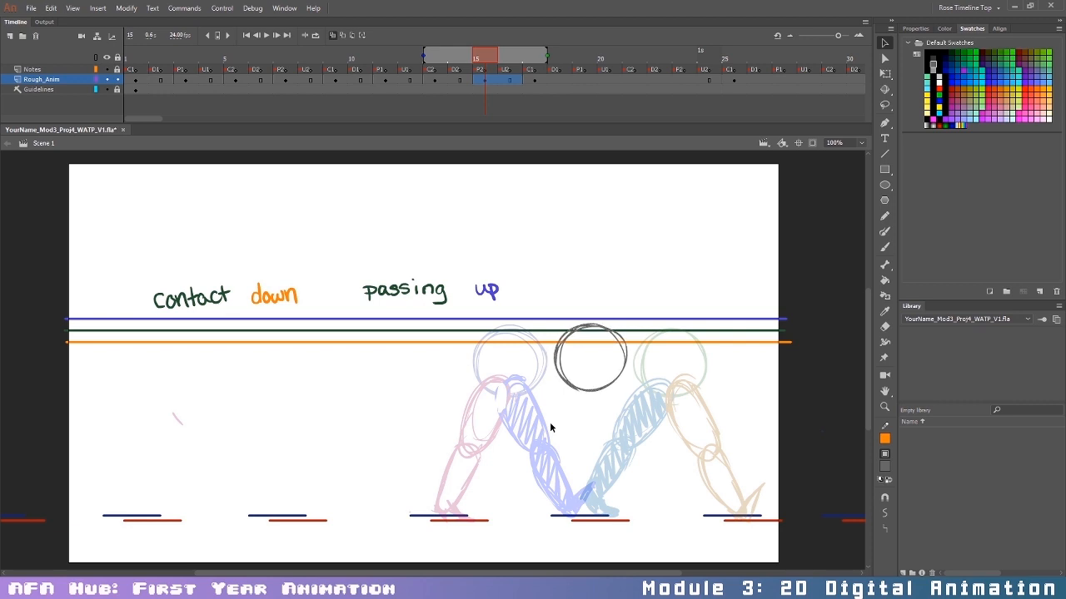
# Step: Sketch the blue supporting leg below the frame 15 body circle, with thigh, knee, shin and foot planted on the blue ground mark
pyautogui.click(939, 102)
pyautogui.press('b')
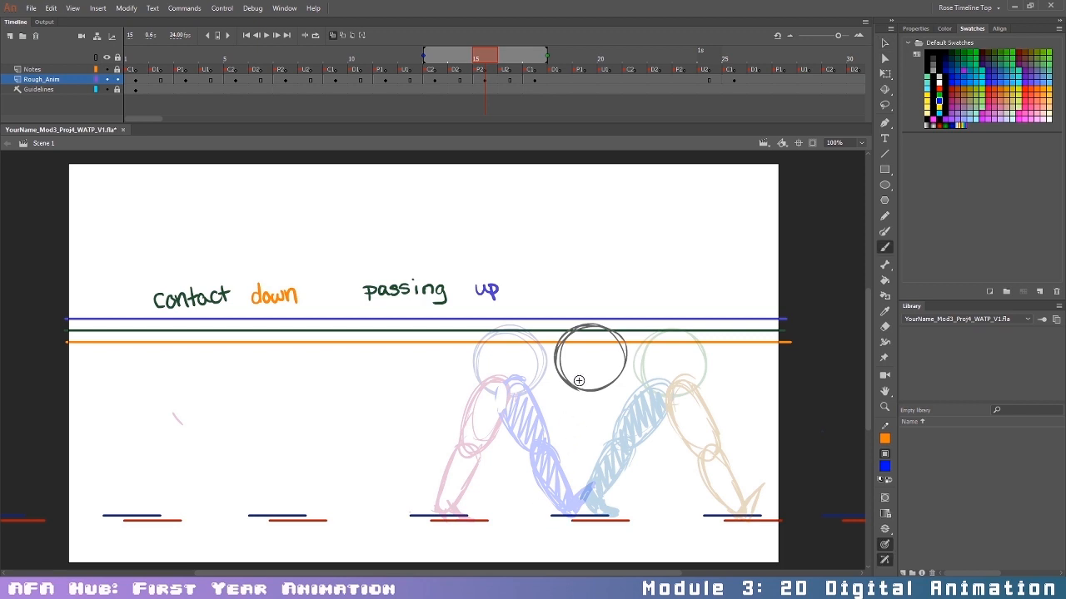
pyautogui.moveTo(574, 418)
pyautogui.mouseDown()
pyautogui.moveTo(604, 394)
pyautogui.moveTo(578, 435)
pyautogui.mouseUp()
pyautogui.moveTo(605, 388); pyautogui.dragTo(600, 443)
pyautogui.moveTo(574, 397)
pyautogui.mouseDown()
pyautogui.moveTo(586, 451)
pyautogui.moveTo(575, 417)
pyautogui.mouseUp()
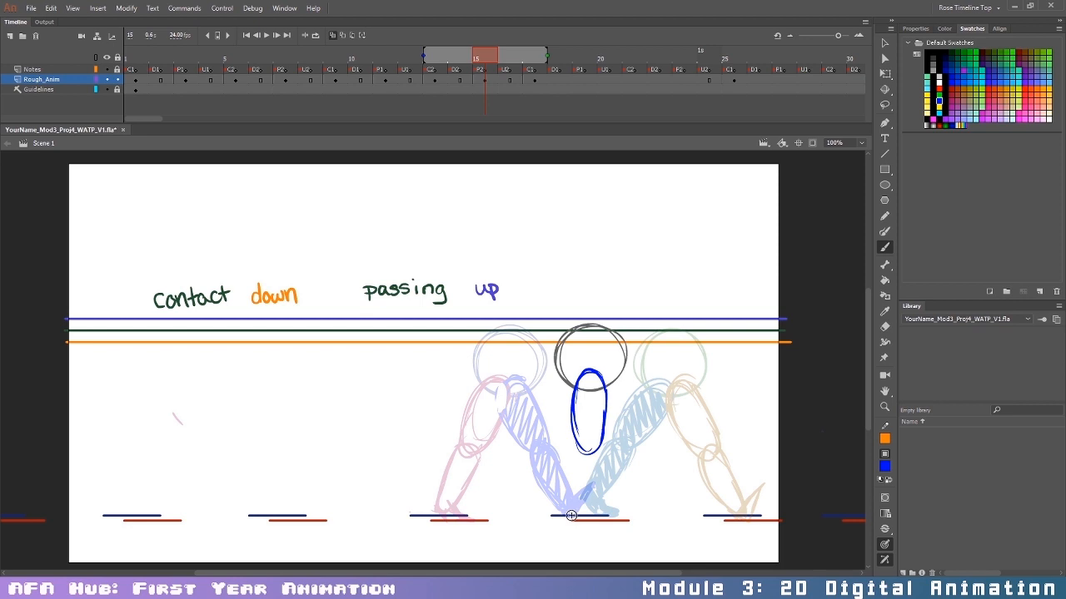
pyautogui.moveTo(565, 515)
pyautogui.mouseDown()
pyautogui.moveTo(606, 514)
pyautogui.moveTo(578, 502)
pyautogui.moveTo(567, 514)
pyautogui.mouseUp()
pyautogui.moveTo(573, 458)
pyautogui.mouseDown()
pyautogui.moveTo(566, 497)
pyautogui.moveTo(594, 458)
pyautogui.moveTo(574, 507)
pyautogui.moveTo(586, 498)
pyautogui.moveTo(586, 441)
pyautogui.mouseUp()
pyautogui.moveTo(571, 505); pyautogui.dragTo(580, 510)
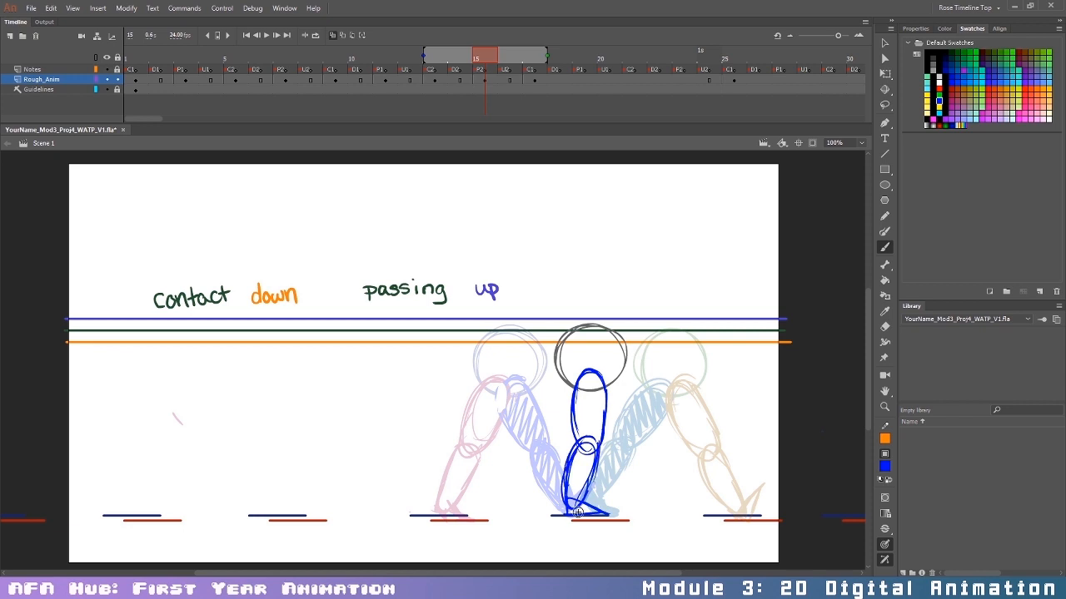
# Step: Sketch the red passing leg on frame 15, bent at the knee with the shin and foot trailing behind the blue leg
pyautogui.click(938, 88)
pyautogui.moveTo(586, 397); pyautogui.dragTo(629, 423)
pyautogui.moveTo(587, 376)
pyautogui.mouseDown()
pyautogui.moveTo(641, 448)
pyautogui.moveTo(621, 439)
pyautogui.moveTo(570, 454)
pyautogui.moveTo(637, 446)
pyautogui.moveTo(573, 446)
pyautogui.moveTo(551, 488)
pyautogui.mouseUp()
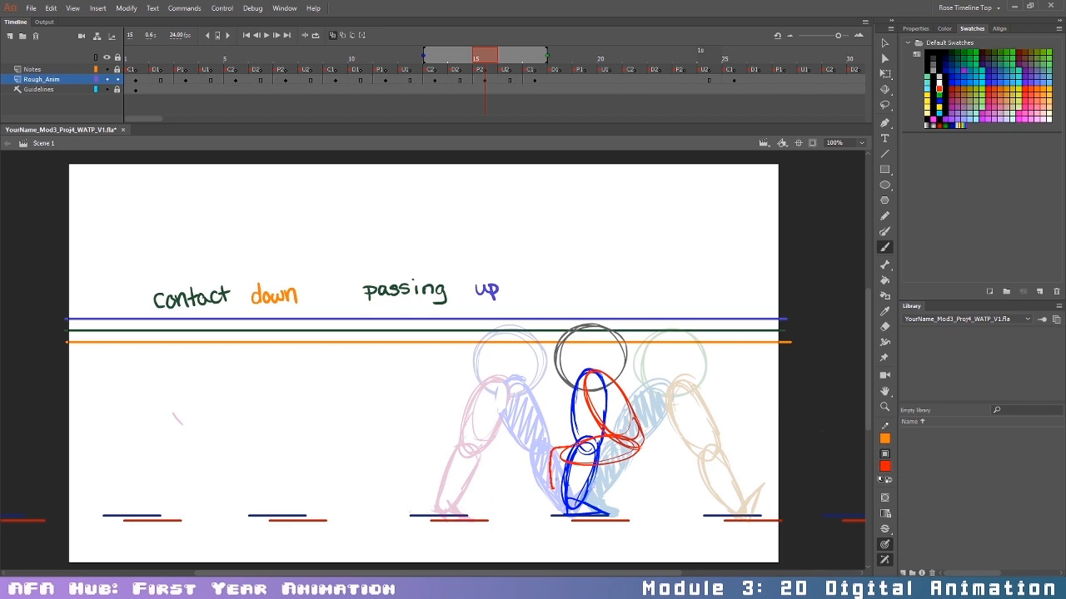
# Step: Shade the thigh, shin and foot of the frame 15 supporting leg with blue scribble strokes
pyautogui.click(939, 102)
pyautogui.moveTo(579, 384)
pyautogui.mouseDown()
pyautogui.moveTo(583, 440)
pyautogui.moveTo(589, 416)
pyautogui.moveTo(597, 431)
pyautogui.mouseUp()
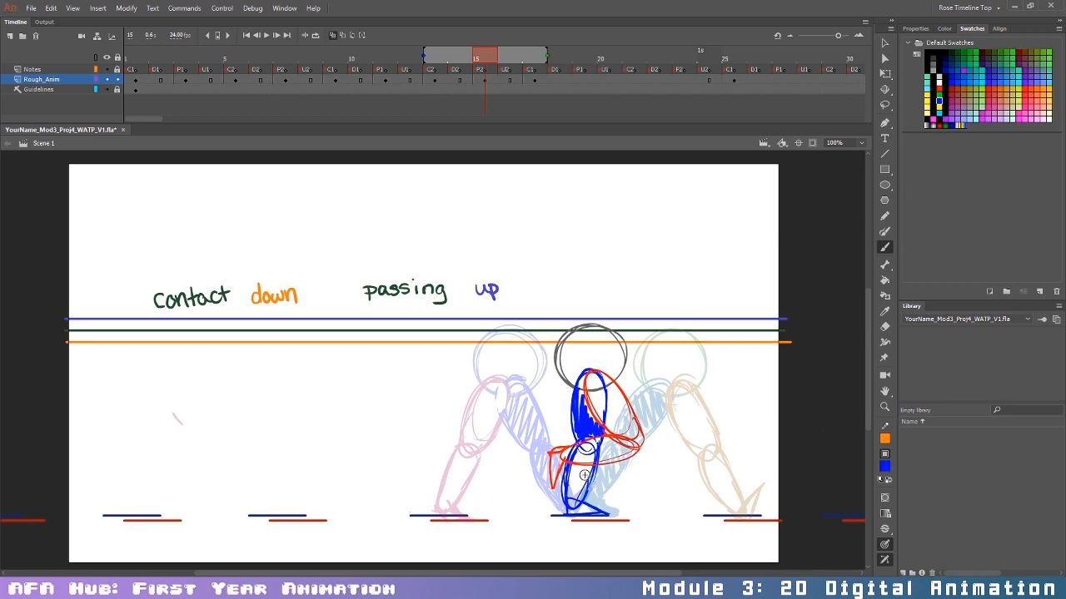
pyautogui.moveTo(573, 470)
pyautogui.mouseDown()
pyautogui.moveTo(570, 503)
pyautogui.moveTo(589, 469)
pyautogui.mouseUp()
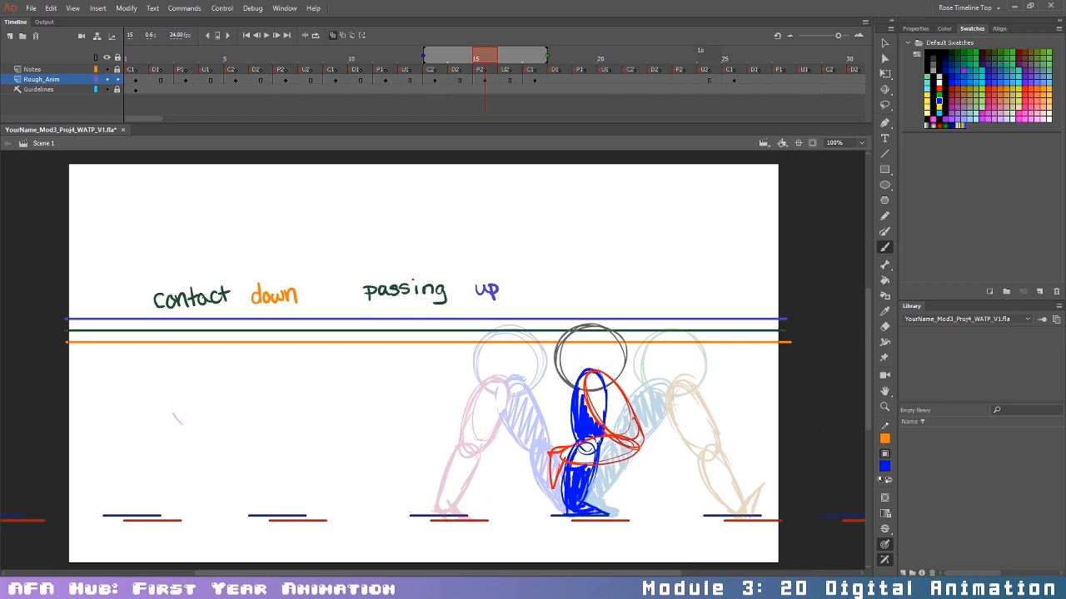
# Step: Erase the blue and grey lines that overlap the red leg on frame 15 so the red leg reads in front
pyautogui.press('e')
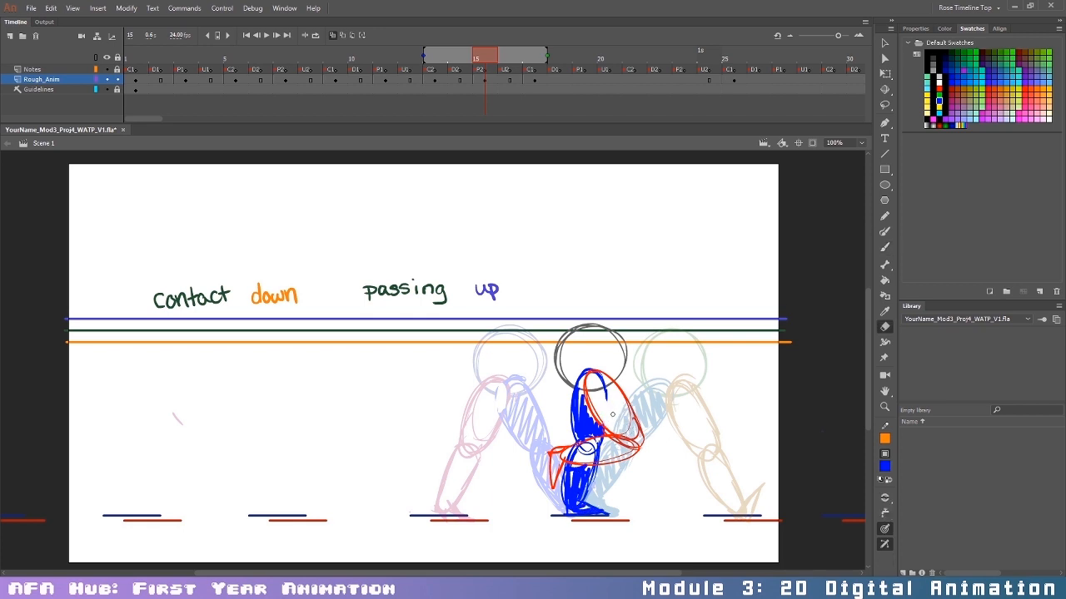
pyautogui.moveTo(588, 447)
pyautogui.mouseDown()
pyautogui.moveTo(601, 454)
pyautogui.moveTo(583, 458)
pyautogui.mouseUp()
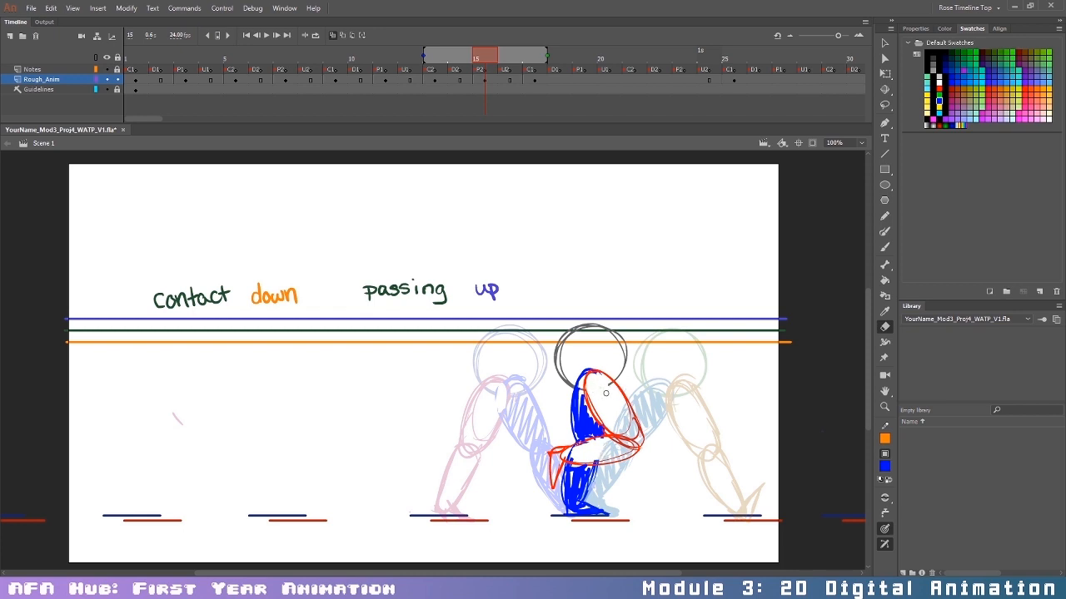
pyautogui.moveTo(606, 382); pyautogui.dragTo(579, 379)
pyautogui.moveTo(576, 457); pyautogui.dragTo(573, 451)
pyautogui.press('b')
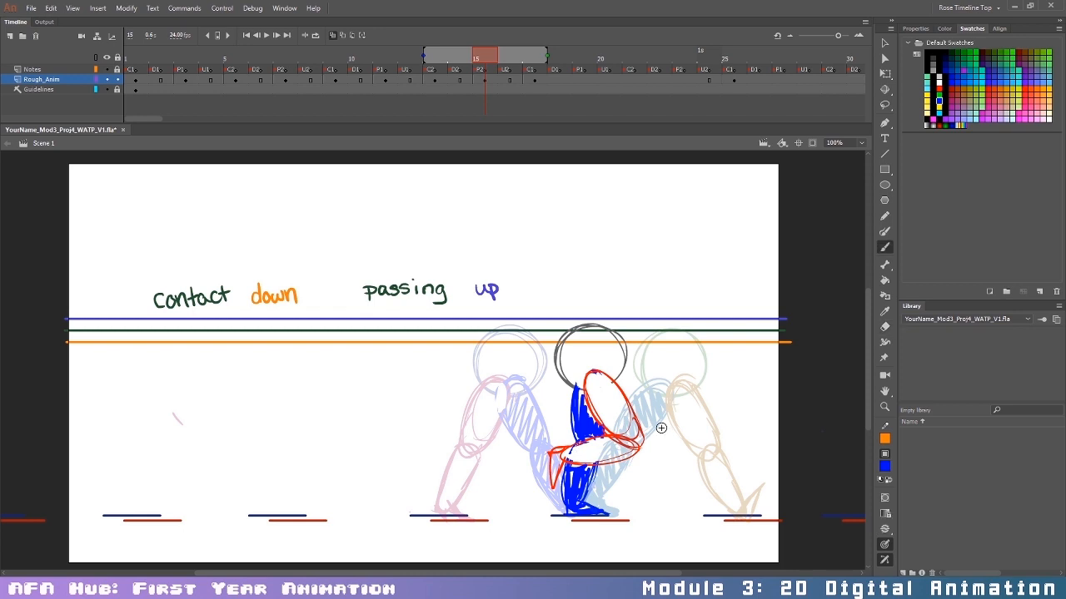
# Step: Insert a blank keyframe on frame 19 of the Rough_Anim layer and move the frame 25 keyframe to frame 21
pyautogui.click(588, 79)
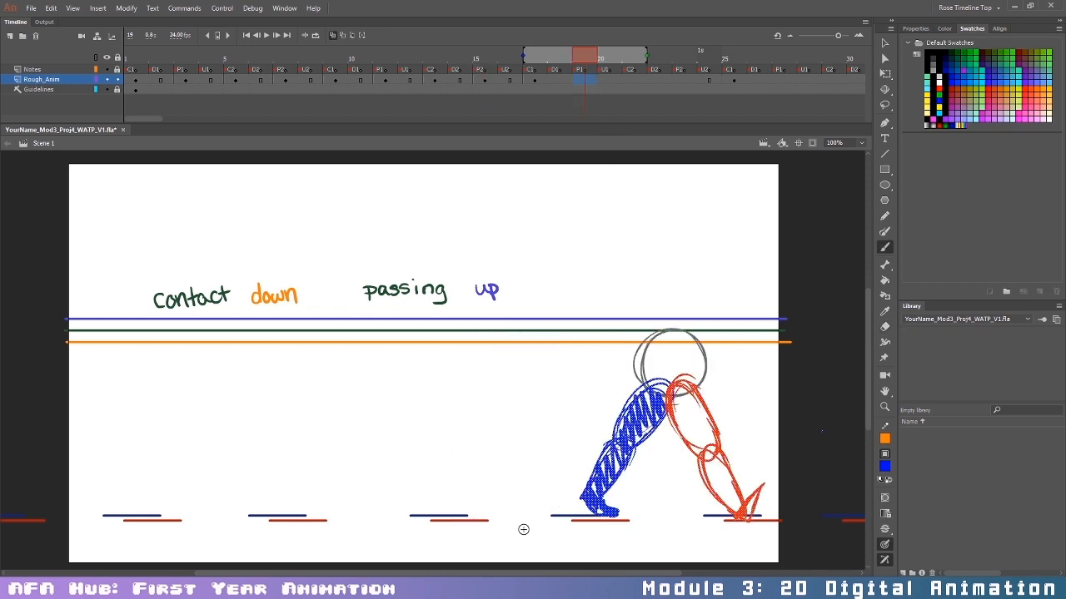
pyautogui.press('F7')
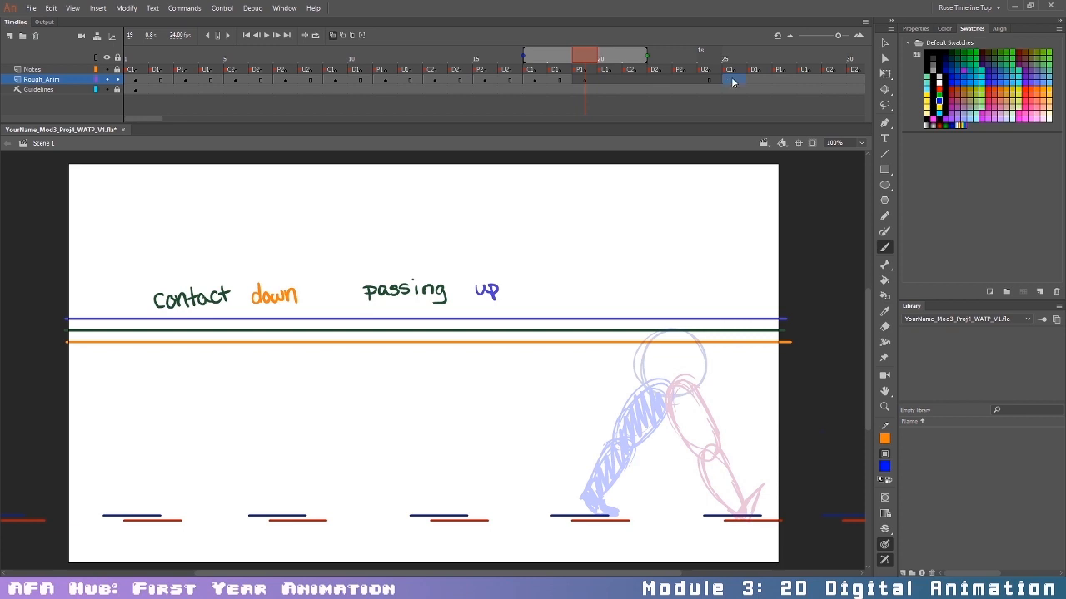
pyautogui.click(732, 81)
pyautogui.moveTo(733, 82); pyautogui.dragTo(636, 82)
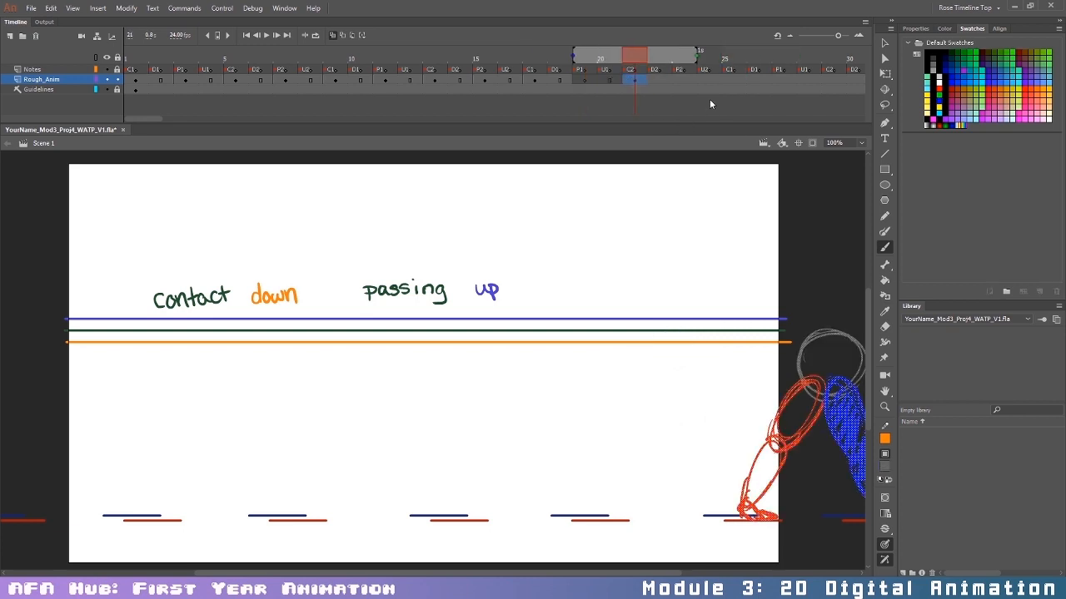
# Step: Remove all frames from frame 25 onward across the Notes, Rough_Anim and Guidelines layers
pyautogui.moveTo(724, 71); pyautogui.dragTo(789, 112)
pyautogui.rightClick(388, 81)
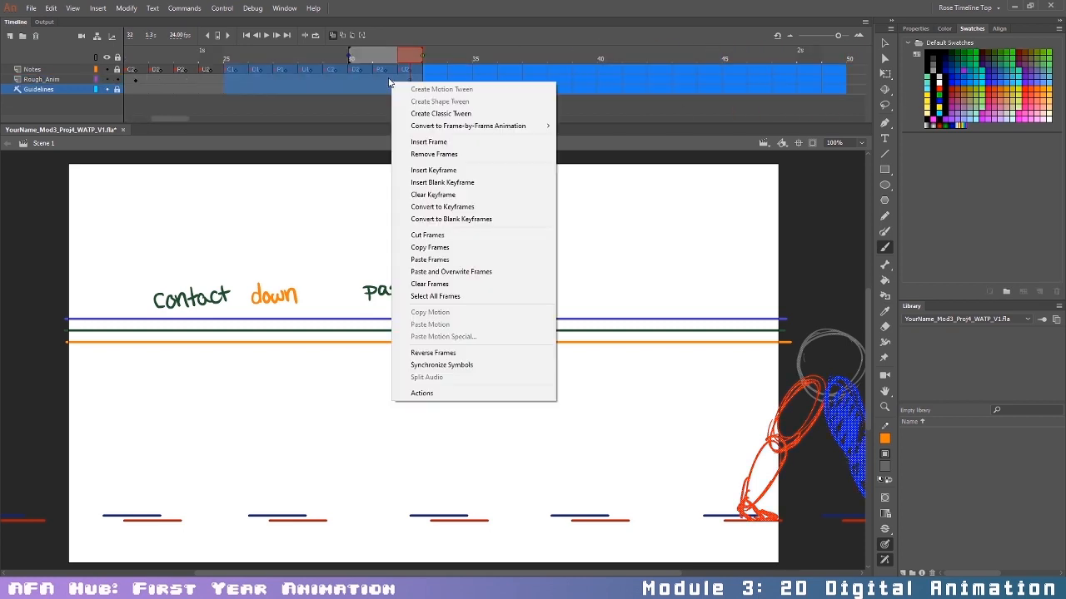
pyautogui.click(462, 154)
pyautogui.moveTo(171, 118); pyautogui.dragTo(131, 128)
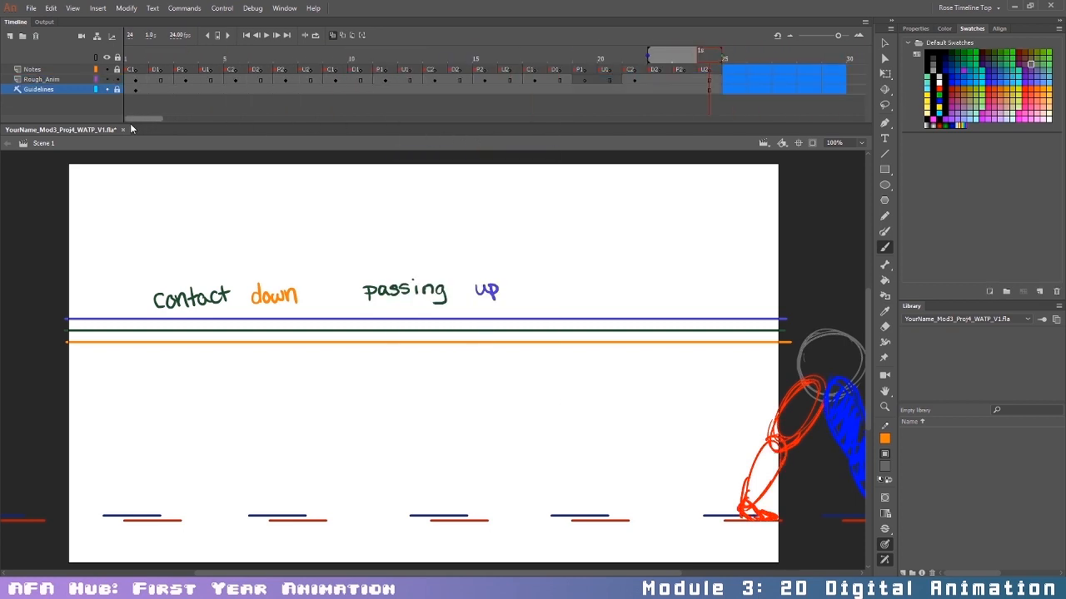
# Step: Sketch a dark grey body circle on frame 19 of Rough_Anim, midway between the neighbouring onion-skinned contact poses
pyautogui.click(587, 80)
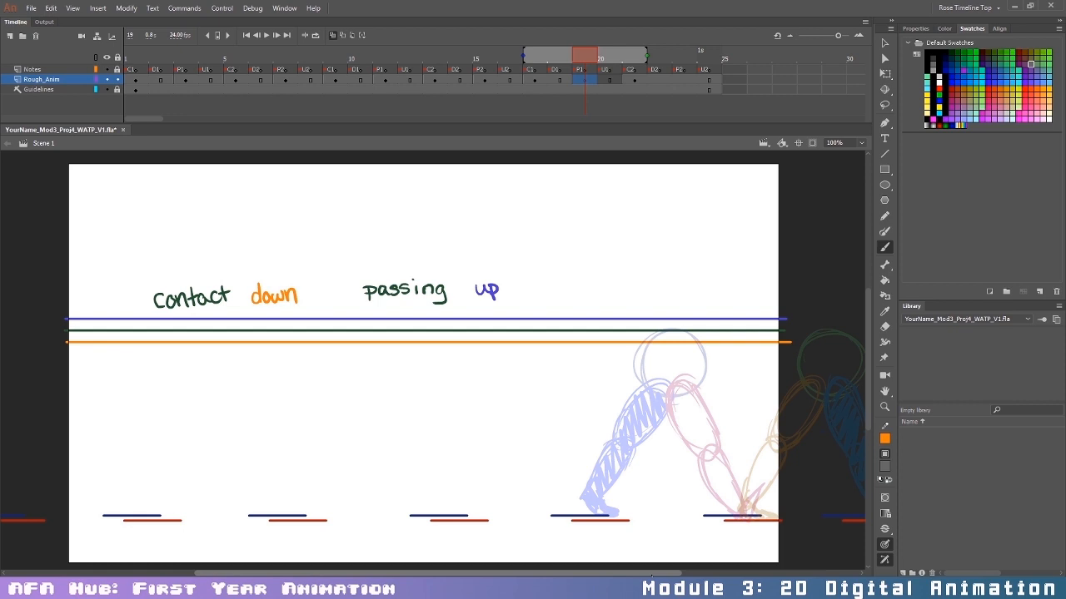
pyautogui.moveTo(485, 574); pyautogui.dragTo(574, 574)
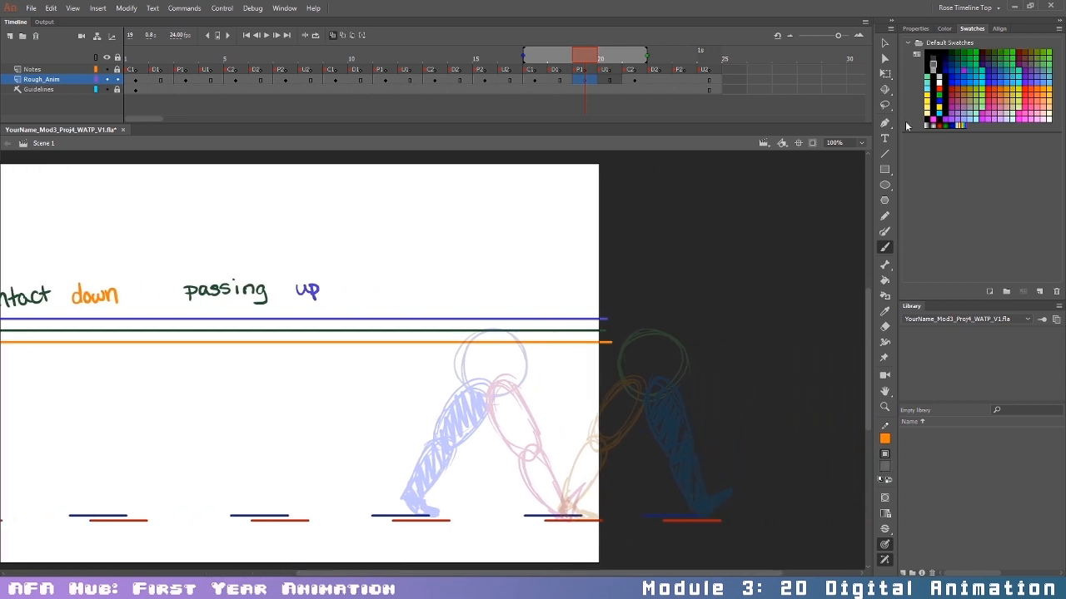
pyautogui.moveTo(575, 331)
pyautogui.mouseDown()
pyautogui.moveTo(546, 374)
pyautogui.moveTo(604, 350)
pyautogui.moveTo(592, 391)
pyautogui.mouseUp()
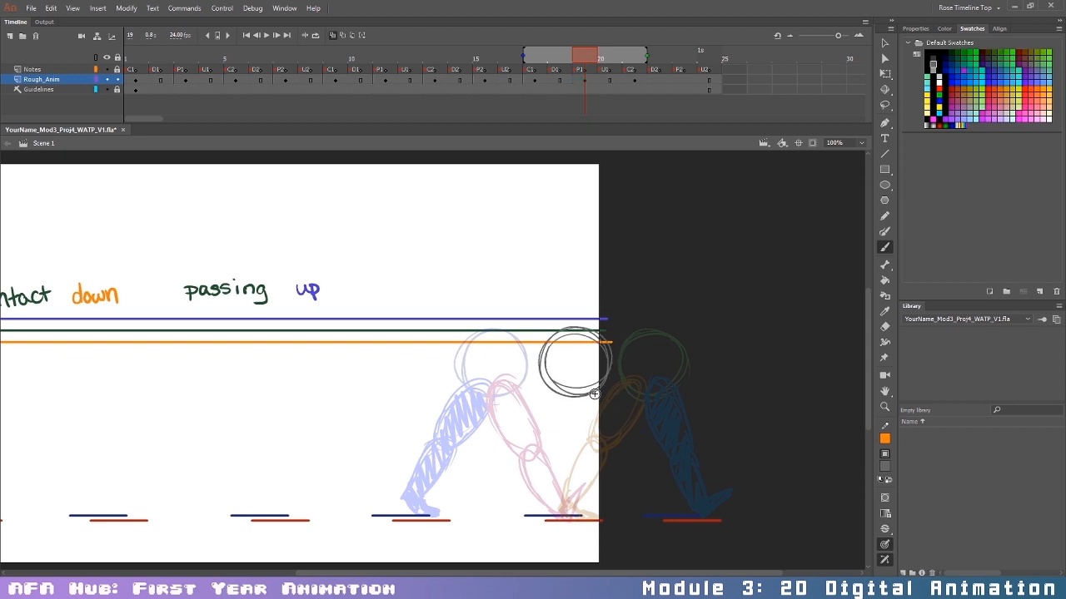
# Step: Nudge the frame 19 body circle slightly up and left so it rises above the green guideline
pyautogui.press('v')
pyautogui.press('Up')
pyautogui.press('Up')
pyautogui.press('Up')
pyautogui.press('Up')
pyautogui.press('Up')
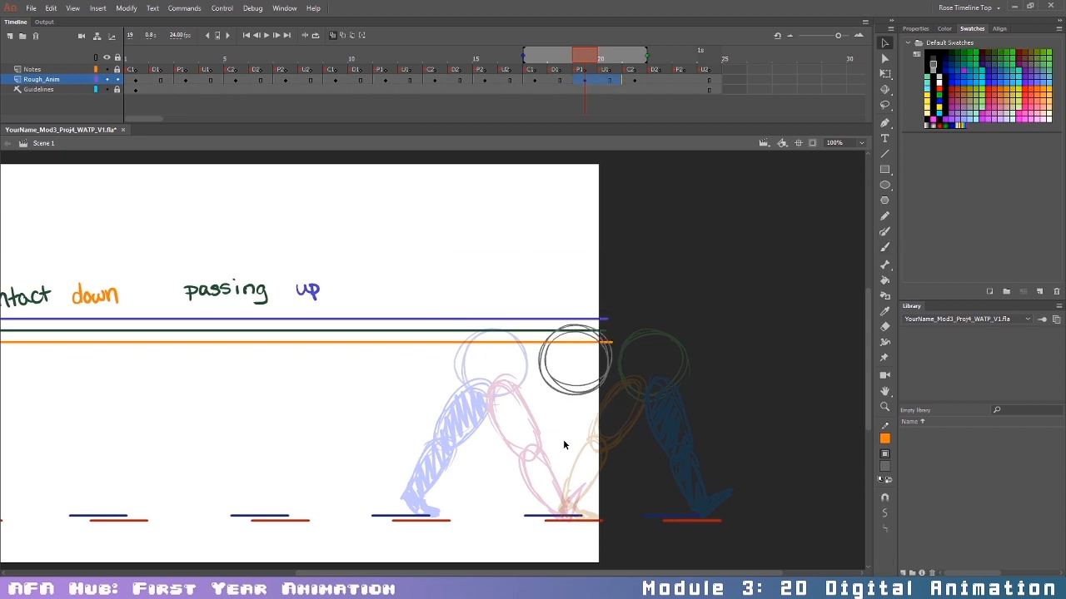
pyautogui.press('Left')
pyautogui.press('Left')
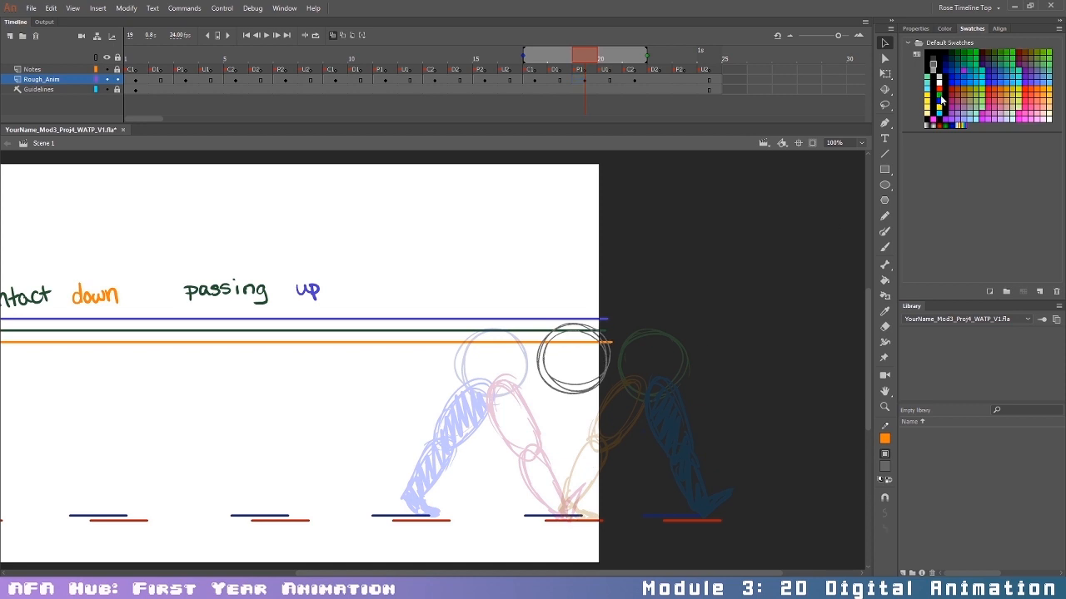
# Step: Sketch the red supporting leg below the frame 19 body circle, with thigh, knee, shin and foot planted on the red ground mark
pyautogui.click(939, 88)
pyautogui.press('b')
pyautogui.moveTo(582, 380)
pyautogui.mouseDown()
pyautogui.moveTo(557, 450)
pyautogui.moveTo(572, 373)
pyautogui.moveTo(579, 447)
pyautogui.moveTo(552, 412)
pyautogui.mouseUp()
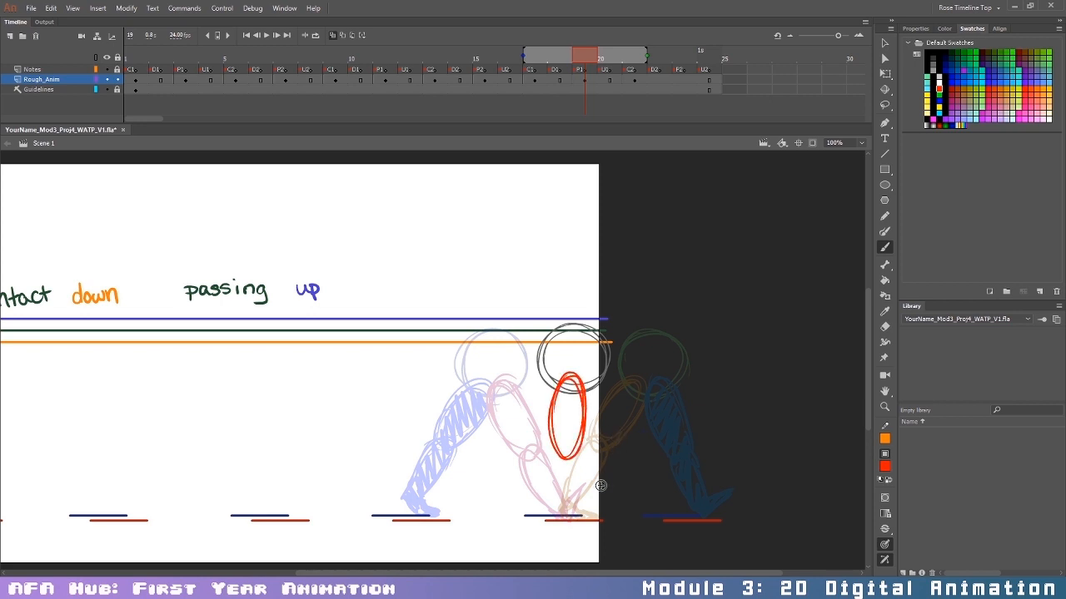
pyautogui.moveTo(560, 502); pyautogui.dragTo(561, 510)
pyautogui.moveTo(566, 447)
pyautogui.mouseDown()
pyautogui.moveTo(555, 466)
pyautogui.moveTo(574, 454)
pyautogui.moveTo(564, 514)
pyautogui.mouseUp()
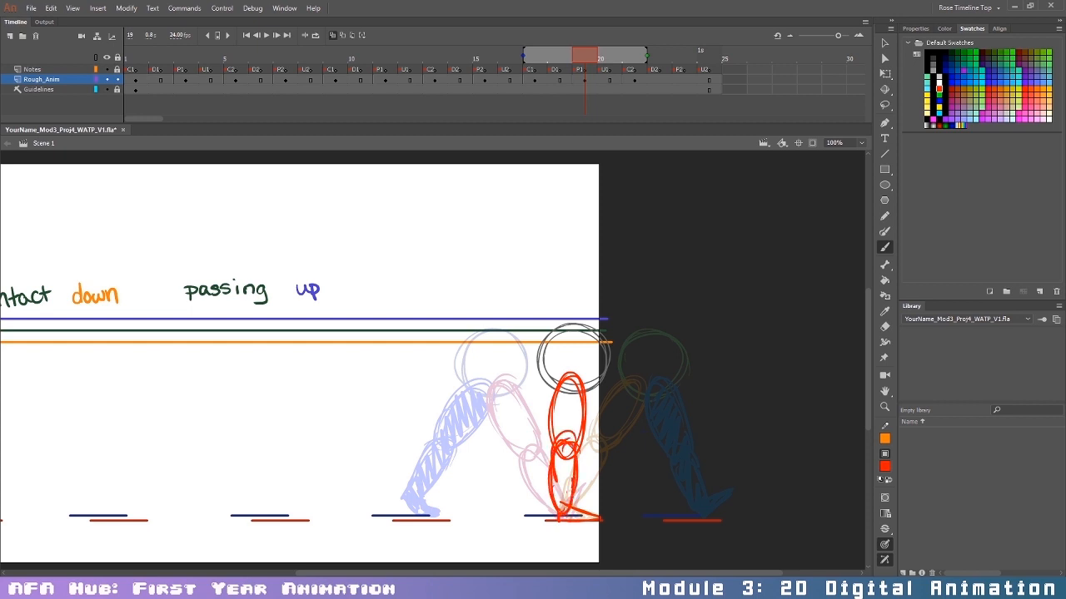
# Step: Draw the blue passing leg on frame 19, bent at the knee with the foot trailing behind, and shade it with blue strokes
pyautogui.click(939, 101)
pyautogui.moveTo(573, 393)
pyautogui.mouseDown()
pyautogui.moveTo(583, 381)
pyautogui.moveTo(571, 404)
pyautogui.mouseUp()
pyautogui.hotkey('ctrl', 'z')
pyautogui.moveTo(570, 383)
pyautogui.mouseDown()
pyautogui.moveTo(583, 419)
pyautogui.moveTo(596, 388)
pyautogui.moveTo(608, 447)
pyautogui.moveTo(611, 406)
pyautogui.moveTo(576, 392)
pyautogui.mouseUp()
pyautogui.moveTo(601, 444)
pyautogui.mouseDown()
pyautogui.moveTo(568, 446)
pyautogui.moveTo(572, 460)
pyautogui.moveTo(537, 456)
pyautogui.moveTo(536, 491)
pyautogui.moveTo(550, 457)
pyautogui.moveTo(541, 470)
pyautogui.moveTo(606, 454)
pyautogui.moveTo(591, 412)
pyautogui.moveTo(603, 444)
pyautogui.mouseUp()
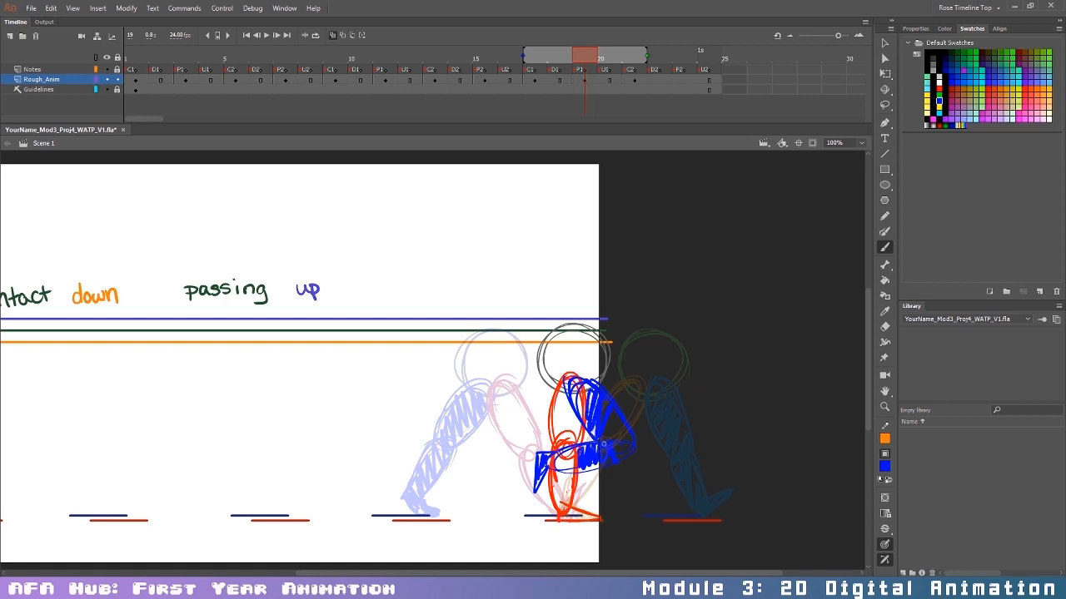
# Step: Erase the blue strokes crossing the red shin on frame 19 and trim the outer edge of the blue knee
pyautogui.press('e')
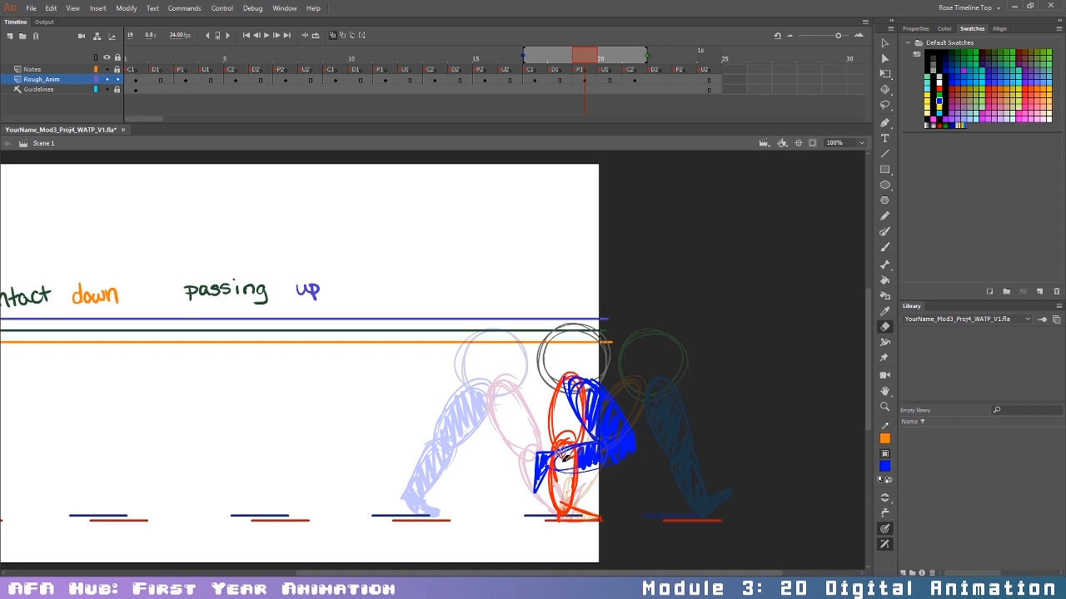
pyautogui.moveTo(607, 471); pyautogui.dragTo(646, 451)
pyautogui.moveTo(601, 383); pyautogui.dragTo(636, 458)
pyautogui.moveTo(626, 418)
pyautogui.mouseDown()
pyautogui.moveTo(632, 461)
pyautogui.moveTo(654, 444)
pyautogui.moveTo(609, 468)
pyautogui.mouseUp()
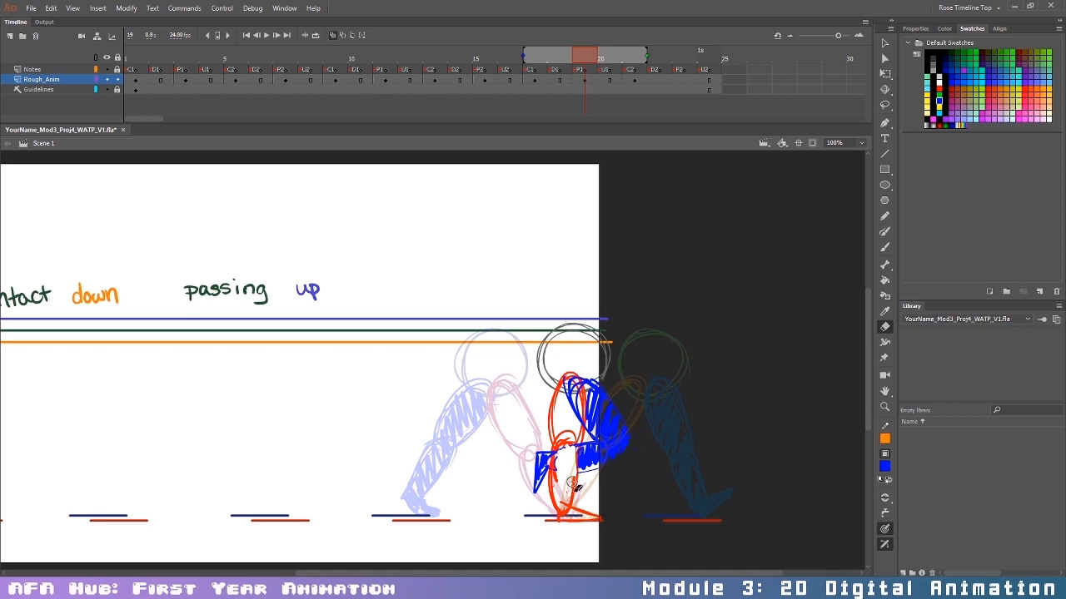
# Step: Test the movie to preview the walk, close the preview and return to the timeline
pyautogui.moveTo(558, 572); pyautogui.dragTo(460, 569)
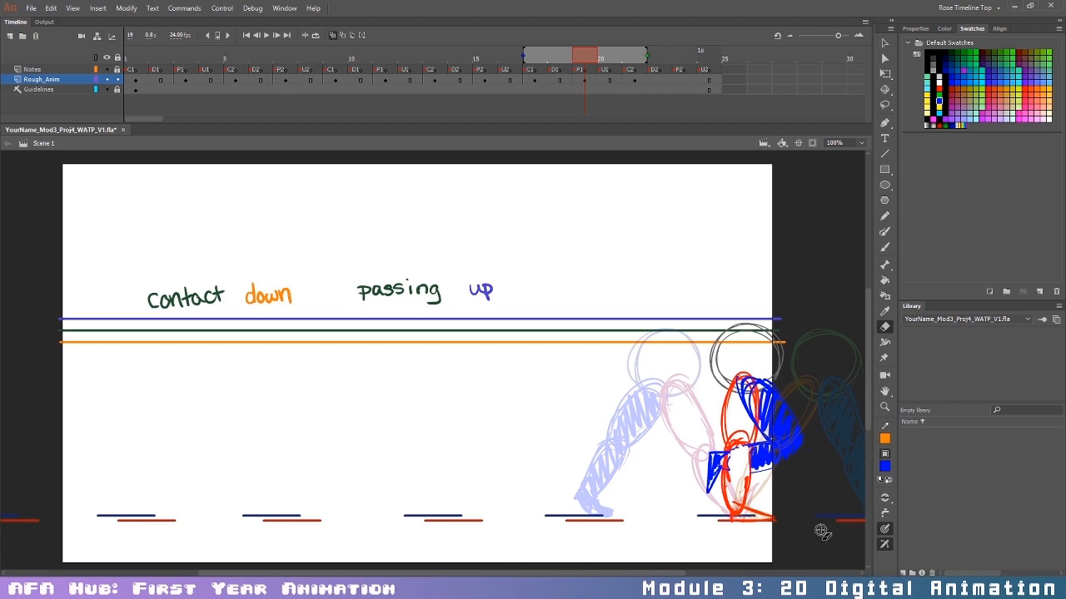
pyautogui.hotkey('ctrl', 'Return')
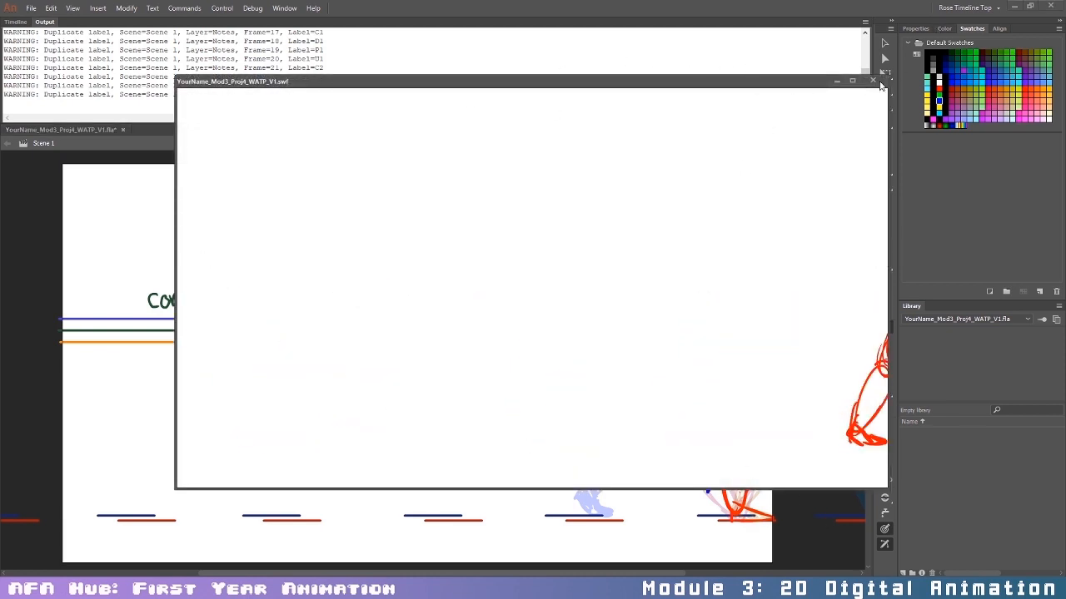
pyautogui.hotkey('ctrl', 'w')
pyautogui.click(16, 22)
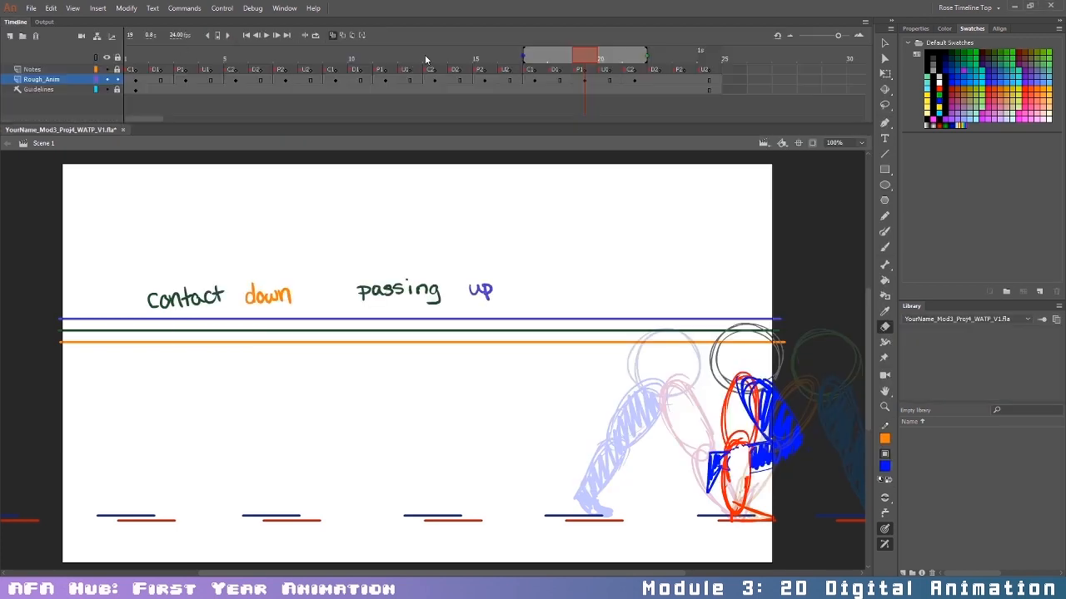
# Step: Go to frame 13 and select the stray red mark far behind the walking legs
pyautogui.moveTo(599, 57); pyautogui.dragTo(435, 56)
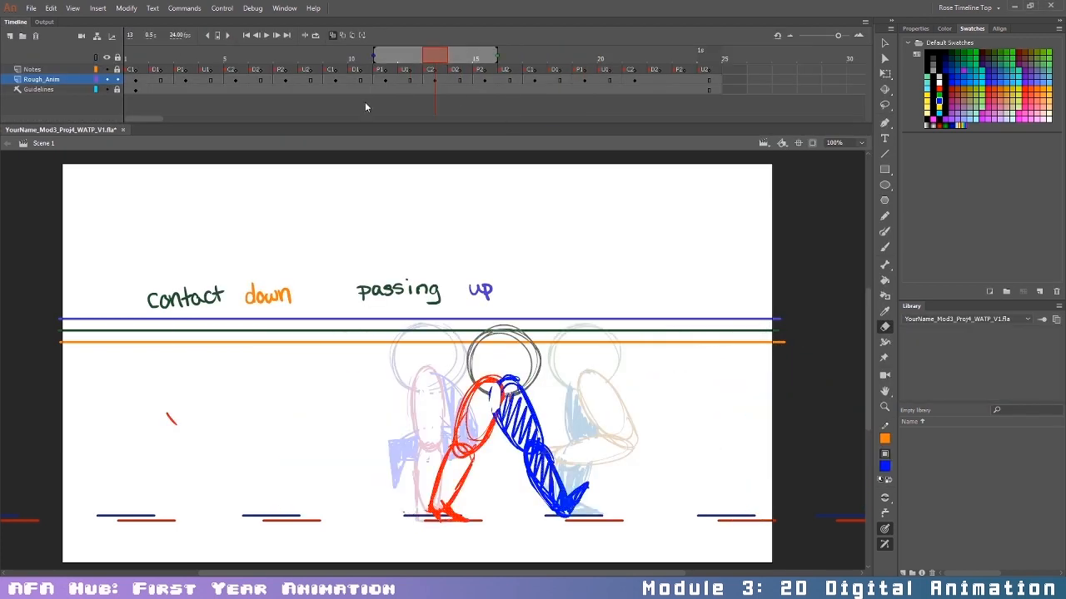
pyautogui.press('v')
pyautogui.moveTo(149, 396); pyautogui.dragTo(247, 501)
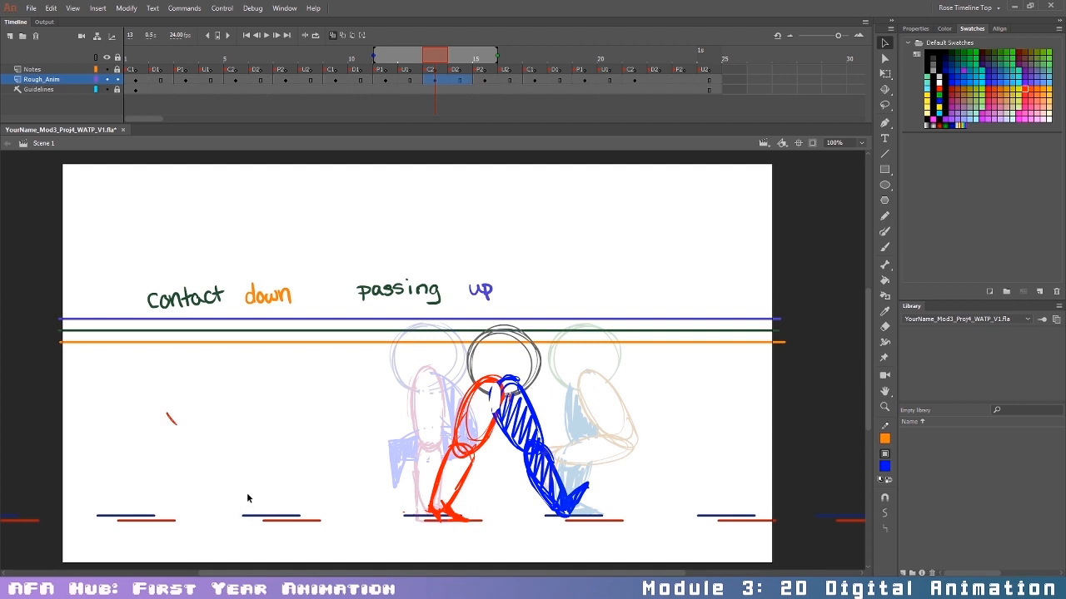
# Step: Insert a blank keyframe at frame 2 of the Rough_Anim layer for the first down pose
pyautogui.moveTo(442, 55); pyautogui.dragTo(163, 95)
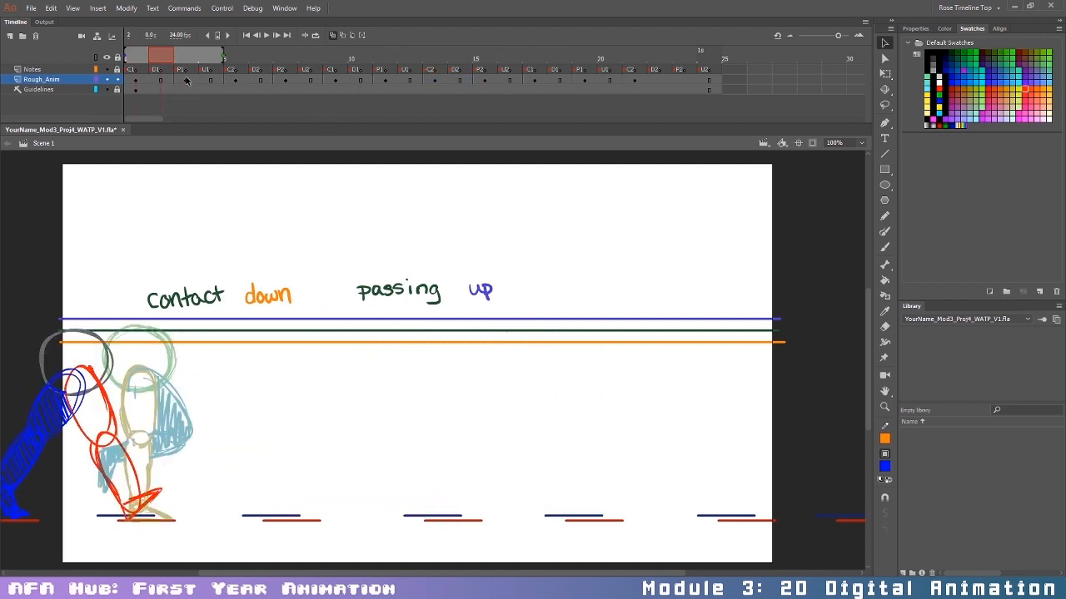
pyautogui.click(161, 79)
pyautogui.moveTo(512, 571); pyautogui.dragTo(444, 571)
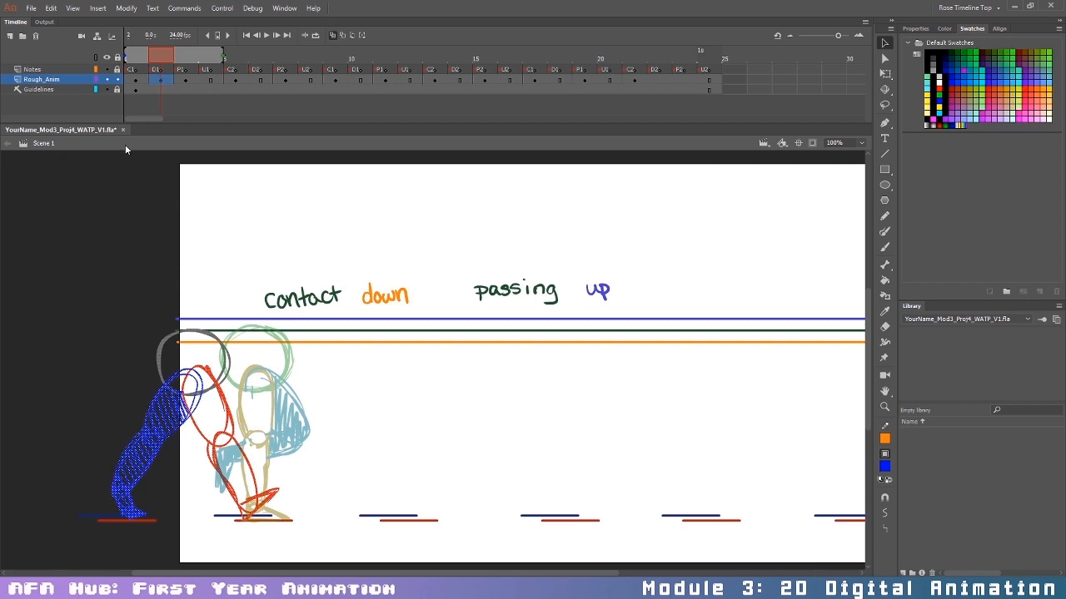
pyautogui.press('F7')
# Step: Brush a dark grey body circle on frame 2, midway between the onion-skinned contact and passing circles
pyautogui.press('b')
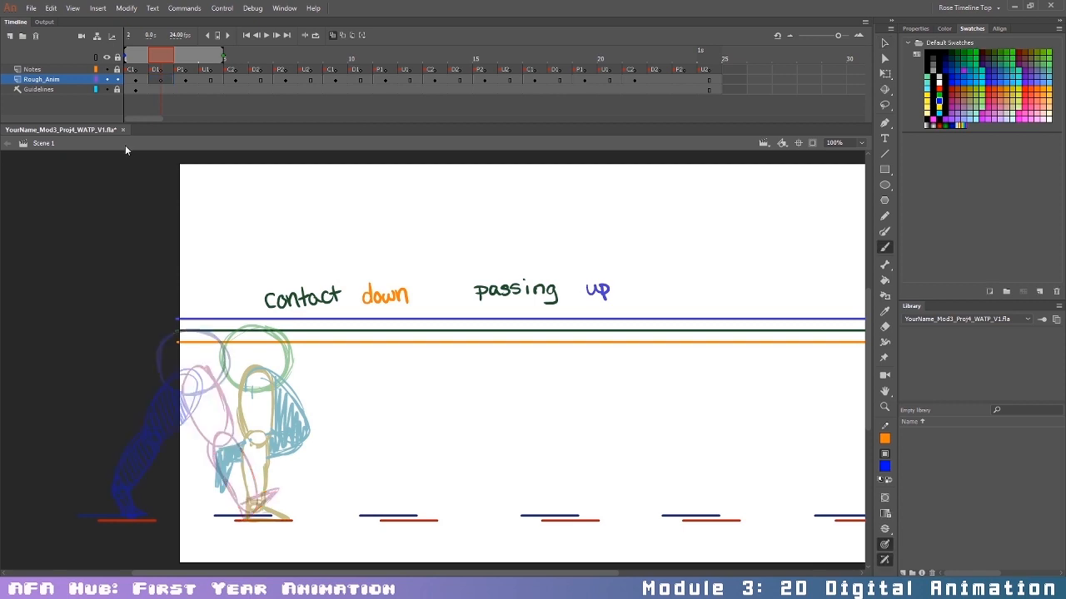
pyautogui.click(932, 66)
pyautogui.moveTo(218, 331)
pyautogui.mouseDown()
pyautogui.moveTo(196, 356)
pyautogui.moveTo(230, 398)
pyautogui.mouseUp()
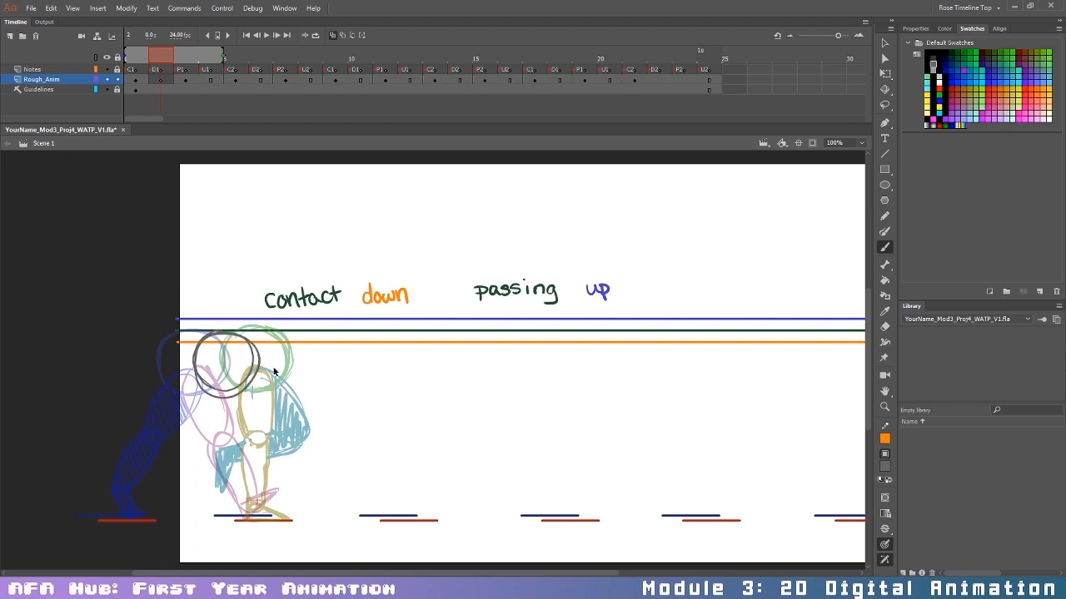
pyautogui.hotkey('ctrl', 'z')
pyautogui.moveTo(218, 334)
pyautogui.mouseDown()
pyautogui.moveTo(192, 352)
pyautogui.moveTo(237, 333)
pyautogui.moveTo(261, 370)
pyautogui.moveTo(200, 390)
pyautogui.moveTo(225, 329)
pyautogui.moveTo(225, 397)
pyautogui.moveTo(203, 337)
pyautogui.moveTo(234, 332)
pyautogui.moveTo(203, 336)
pyautogui.mouseUp()
pyautogui.hotkey('ctrl', 'z')
# Step: Nudge the grey circle on frame 2 straight down until its upper edge meets the orange down guideline
pyautogui.press('v')
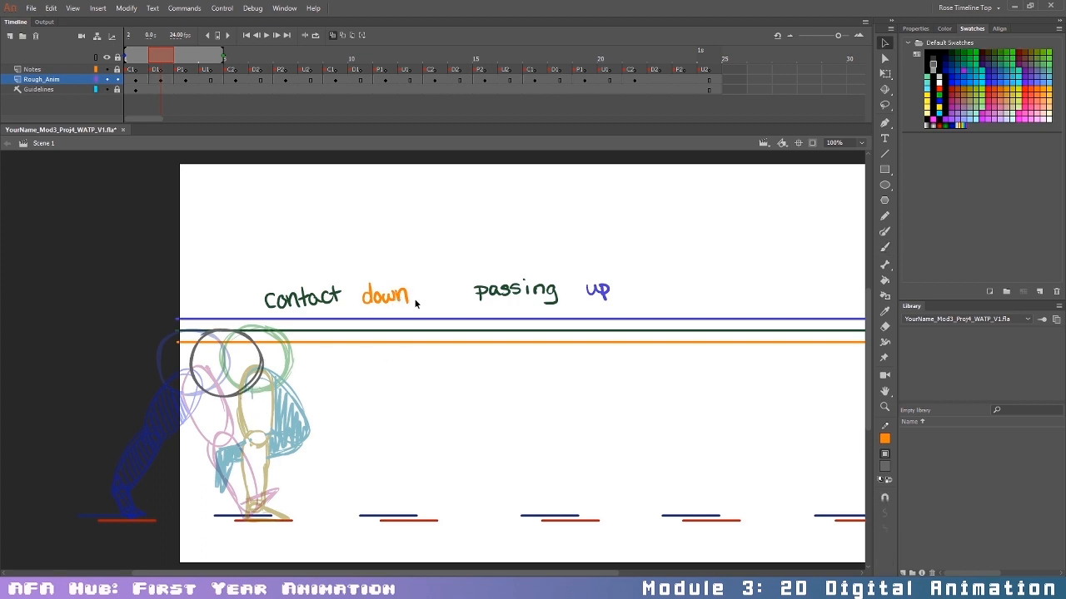
pyautogui.click(261, 367)
pyautogui.press('Down')
pyautogui.press('Down')
pyautogui.press('Down')
pyautogui.press('Down')
pyautogui.press('Down')
pyautogui.press('Down')
pyautogui.press('Down')
pyautogui.press('Down')
pyautogui.press('Down')
pyautogui.press('Down')
pyautogui.press('Down')
pyautogui.press('Down')
pyautogui.press('Down')
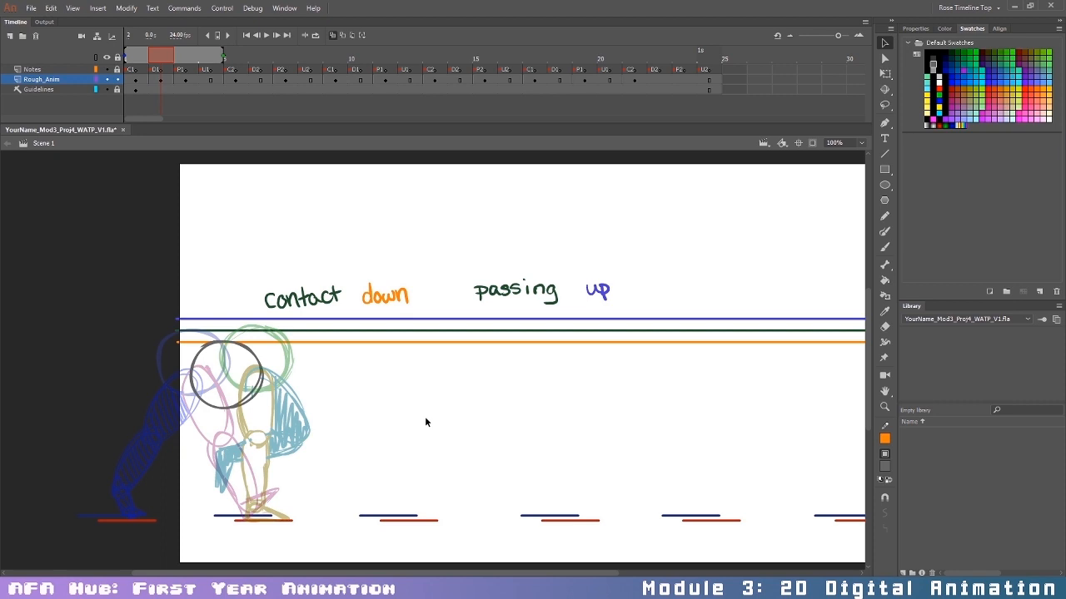
# Step: Draw the bent red front leg on frame 2 with its foot flat on the ground, and switch the brush color to blue
pyautogui.click(939, 89)
pyautogui.press('b')
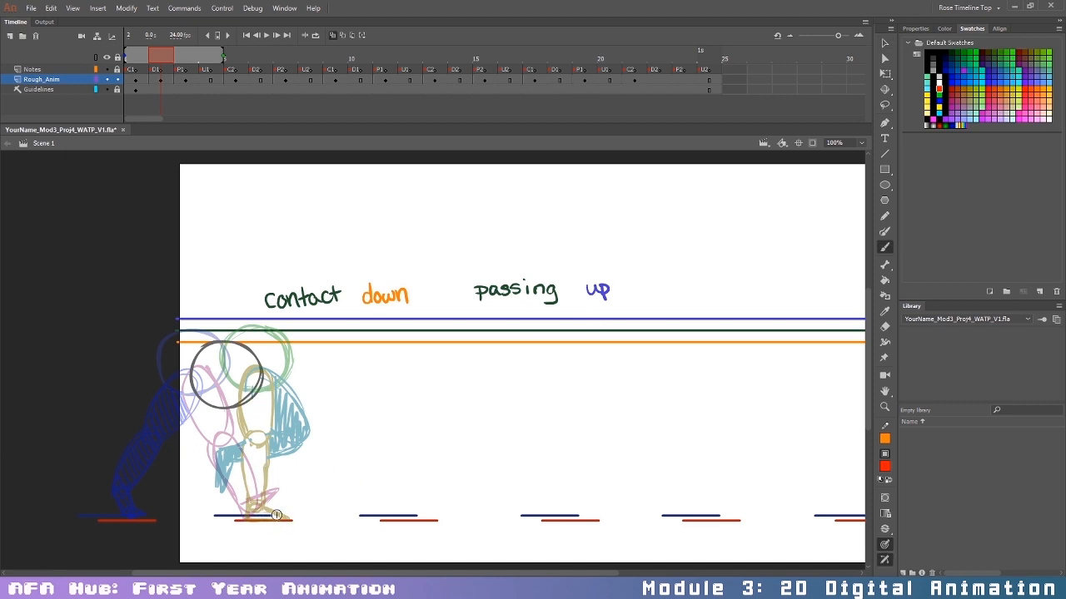
pyautogui.moveTo(255, 505); pyautogui.dragTo(290, 519)
pyautogui.moveTo(263, 445)
pyautogui.mouseDown()
pyautogui.moveTo(235, 399)
pyautogui.moveTo(243, 490)
pyautogui.moveTo(268, 502)
pyautogui.moveTo(267, 475)
pyautogui.moveTo(248, 512)
pyautogui.mouseUp()
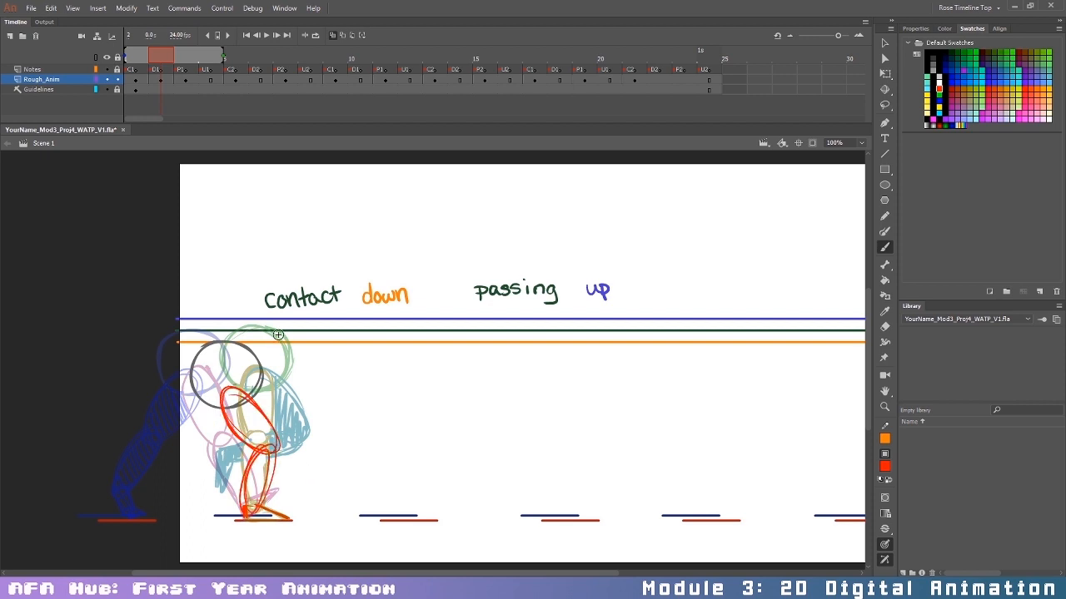
pyautogui.click(939, 101)
pyautogui.moveTo(231, 392); pyautogui.dragTo(204, 456)
pyautogui.hotkey('ctrl', 'z')
pyautogui.moveTo(190, 383); pyautogui.dragTo(160, 414)
pyautogui.moveTo(259, 377); pyautogui.dragTo(290, 428)
pyautogui.moveTo(218, 405); pyautogui.dragTo(215, 465)
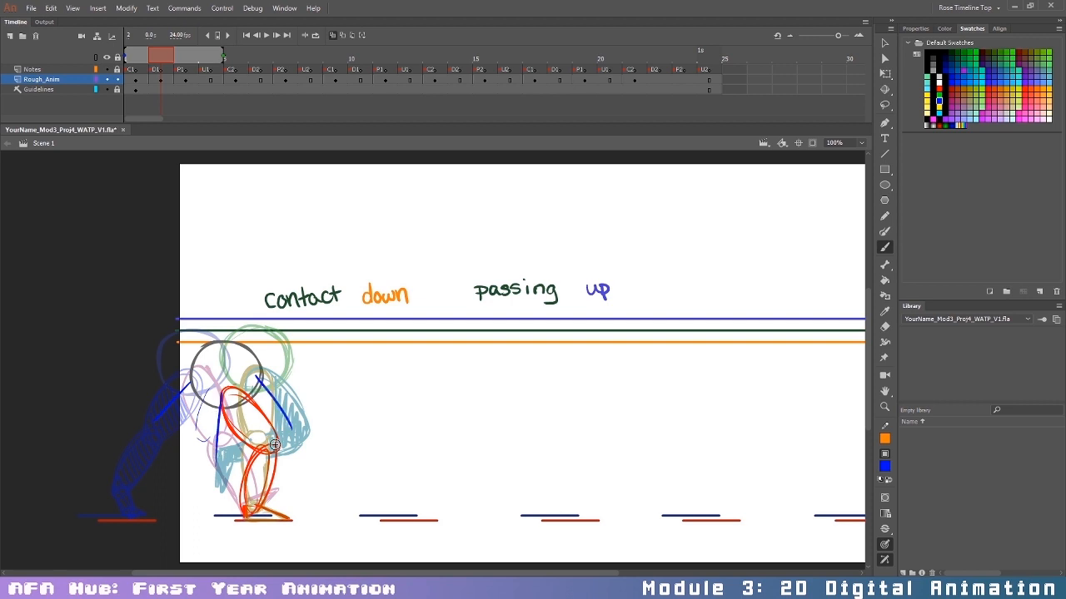
pyautogui.hotkey('ctrl', 'z')
pyautogui.hotkey('ctrl', 'z')
# Step: Draw the blue trailing leg on frame 2 with the knee bent, shin stretched back and toes down, and shade it blue
pyautogui.moveTo(224, 399)
pyautogui.mouseDown()
pyautogui.moveTo(210, 462)
pyautogui.moveTo(225, 393)
pyautogui.mouseUp()
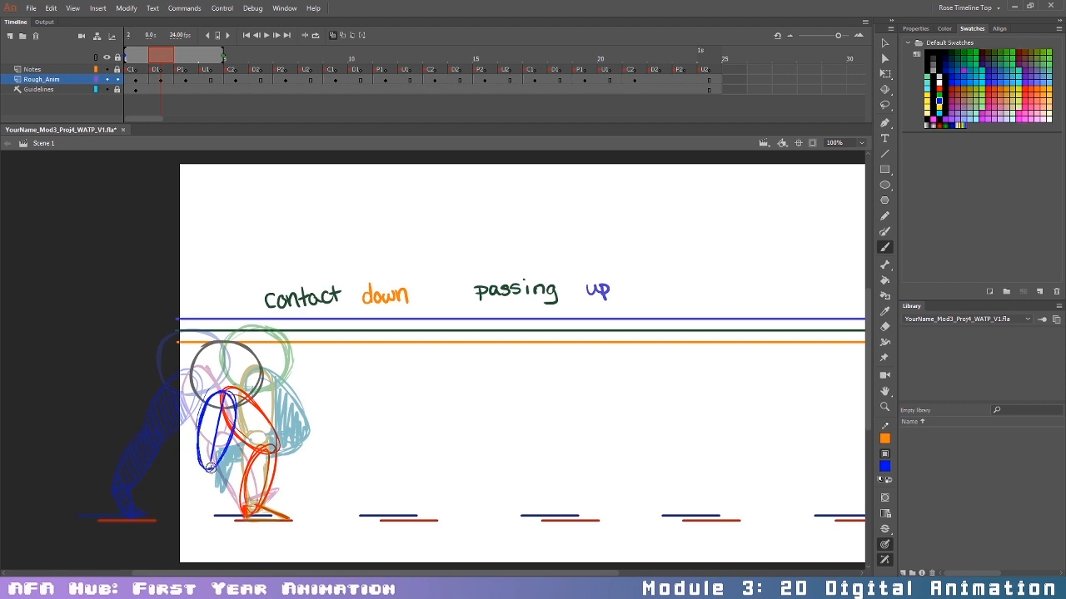
pyautogui.moveTo(210, 463)
pyautogui.mouseDown()
pyautogui.moveTo(149, 477)
pyautogui.moveTo(210, 464)
pyautogui.mouseUp()
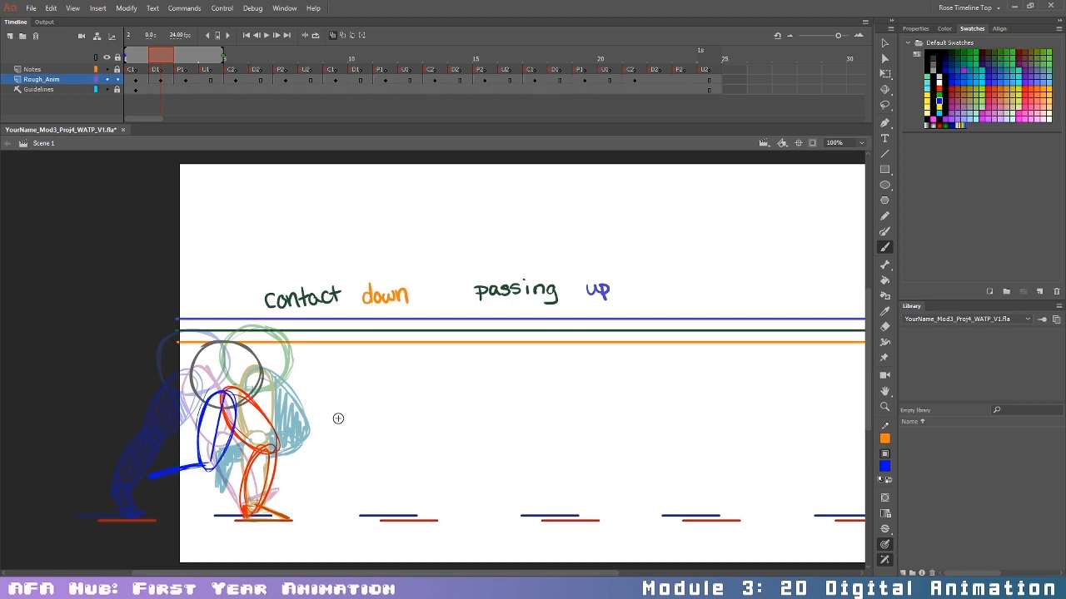
pyautogui.moveTo(208, 465)
pyautogui.mouseDown()
pyautogui.moveTo(163, 461)
pyautogui.moveTo(201, 475)
pyautogui.moveTo(170, 457)
pyautogui.moveTo(202, 471)
pyautogui.mouseUp()
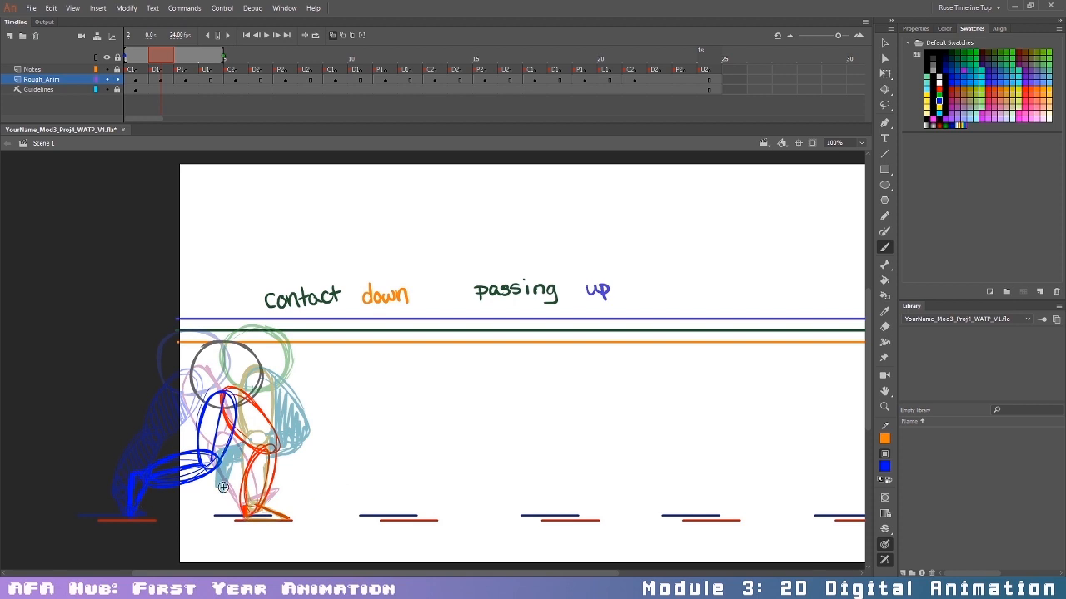
pyautogui.moveTo(179, 478); pyautogui.dragTo(227, 416)
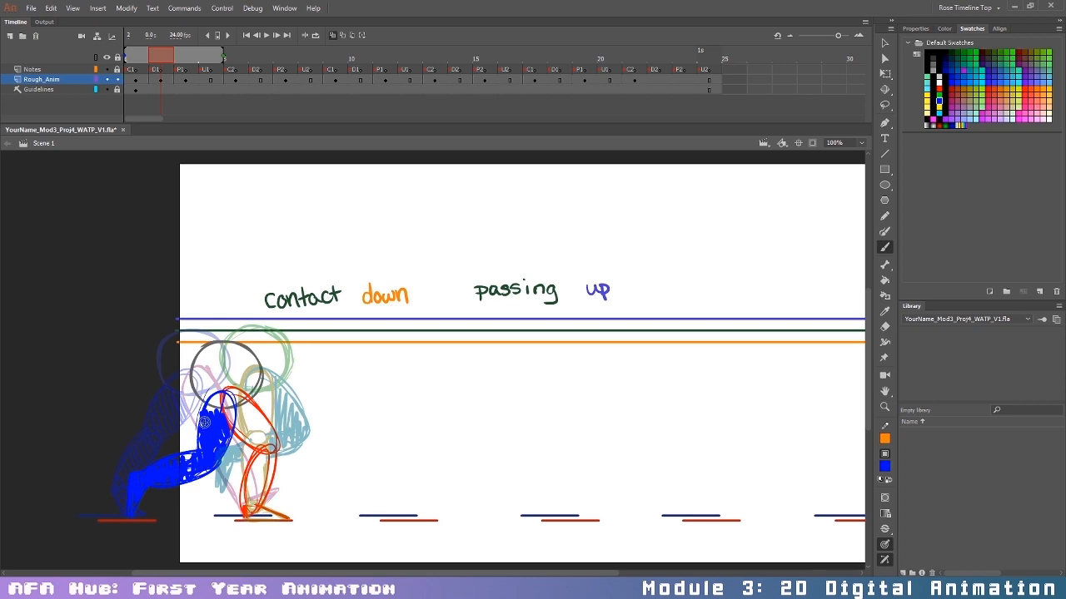
# Step: Make frame 6 of Rough_Anim a blank keyframe and shorten the onion-skin range to start at frame 5
pyautogui.click(261, 80)
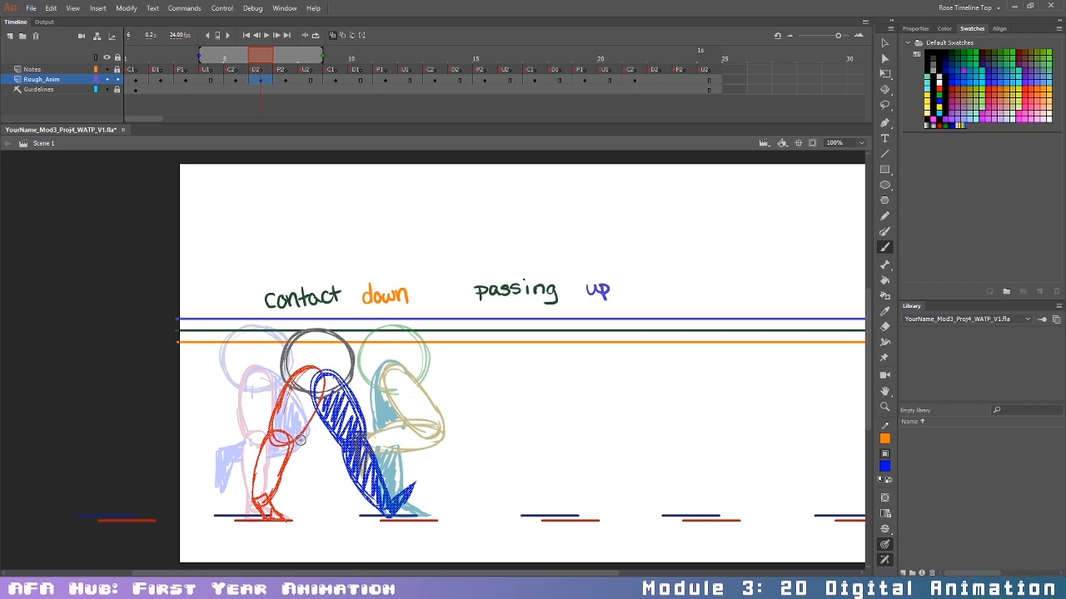
pyautogui.press('Delete')
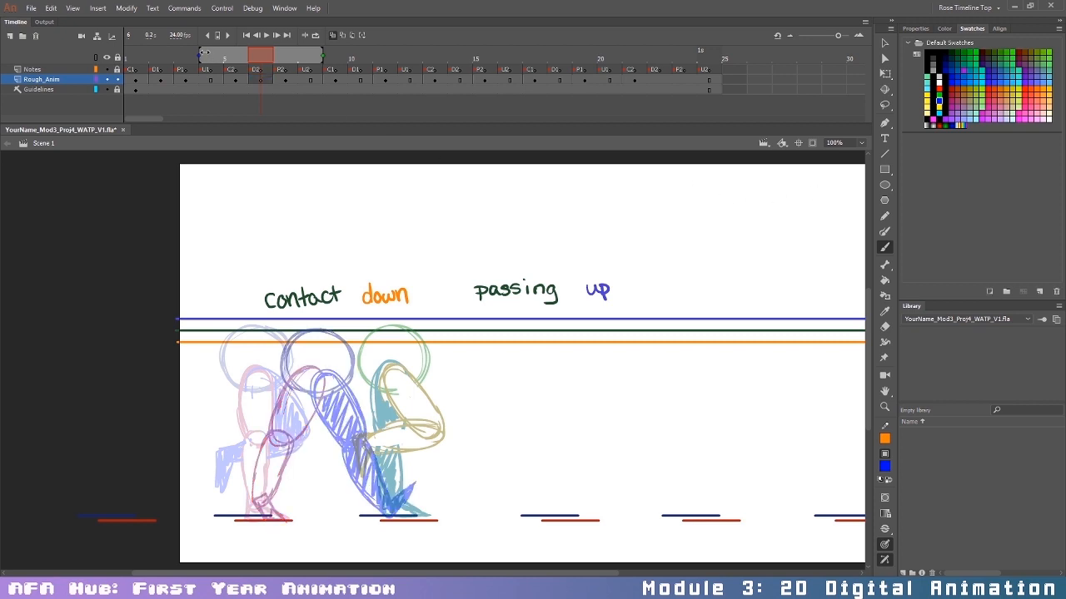
pyautogui.moveTo(200, 55); pyautogui.dragTo(225, 55)
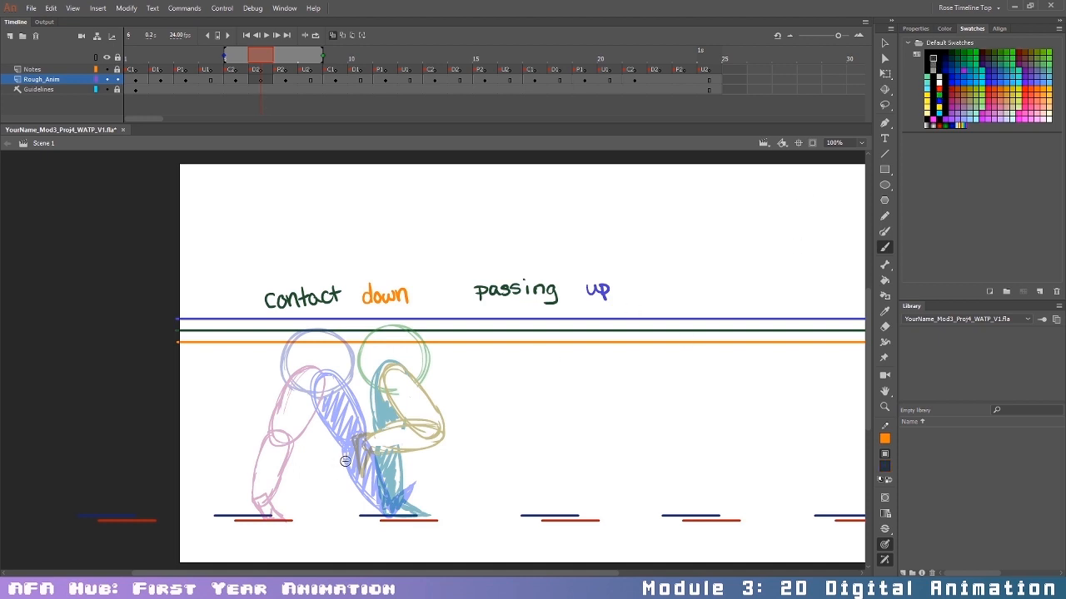
# Step: Draw a dark grey body circle on frame 6 between the onion-skinned contact and passing circles
pyautogui.moveTo(354, 331)
pyautogui.mouseDown()
pyautogui.moveTo(323, 347)
pyautogui.moveTo(343, 398)
pyautogui.moveTo(378, 341)
pyautogui.moveTo(337, 333)
pyautogui.mouseUp()
pyautogui.hotkey('ctrl', 'z')
pyautogui.moveTo(342, 331)
pyautogui.mouseDown()
pyautogui.moveTo(390, 366)
pyautogui.moveTo(384, 393)
pyautogui.mouseUp()
# Step: Nudge the grey circle on frame 6 straight down until its upper edge meets the orange down guideline
pyautogui.press('v')
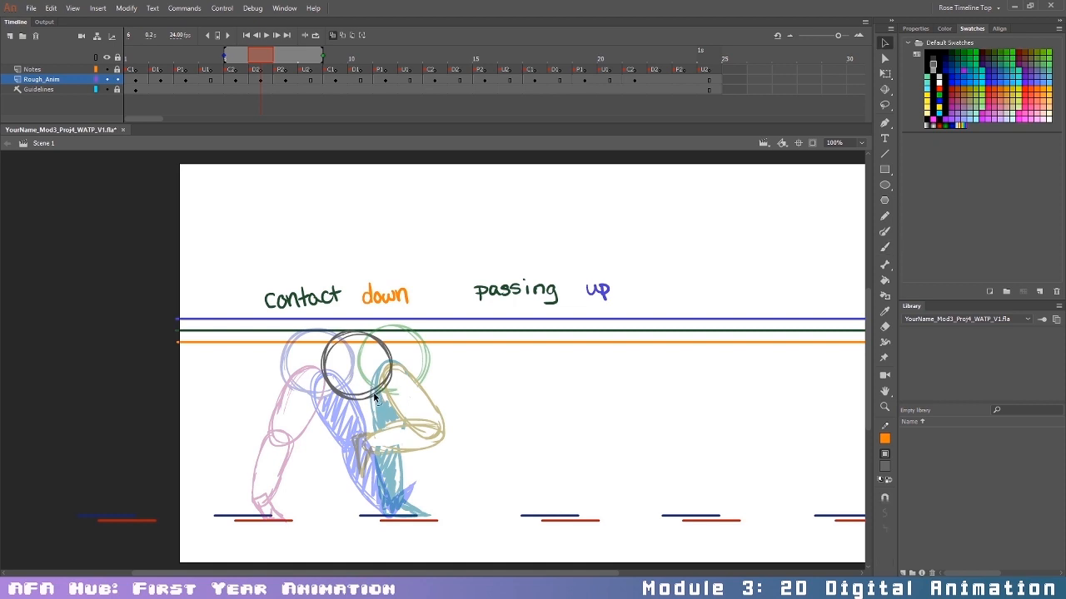
pyautogui.press('Down')
pyautogui.press('Down')
pyautogui.press('Down')
pyautogui.press('Down')
pyautogui.press('Down')
pyautogui.press('Down')
pyautogui.press('Down')
pyautogui.press('Down')
pyautogui.press('Down')
pyautogui.press('Down')
pyautogui.press('Down')
pyautogui.press('Down')
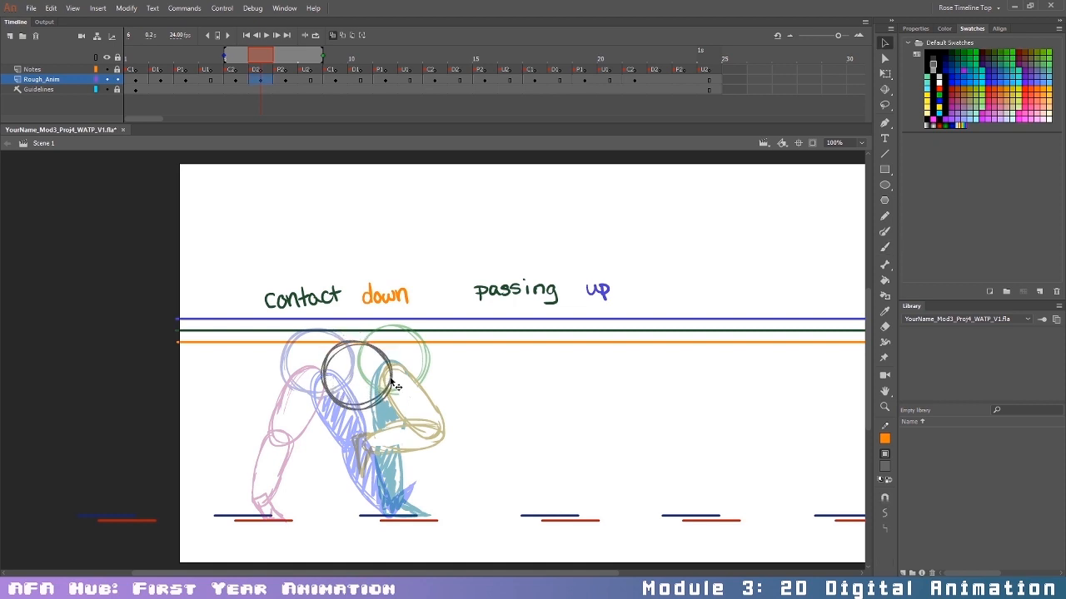
# Step: Draw the blue front foot flat on the second blue footprint line on frame 6
pyautogui.click(937, 103)
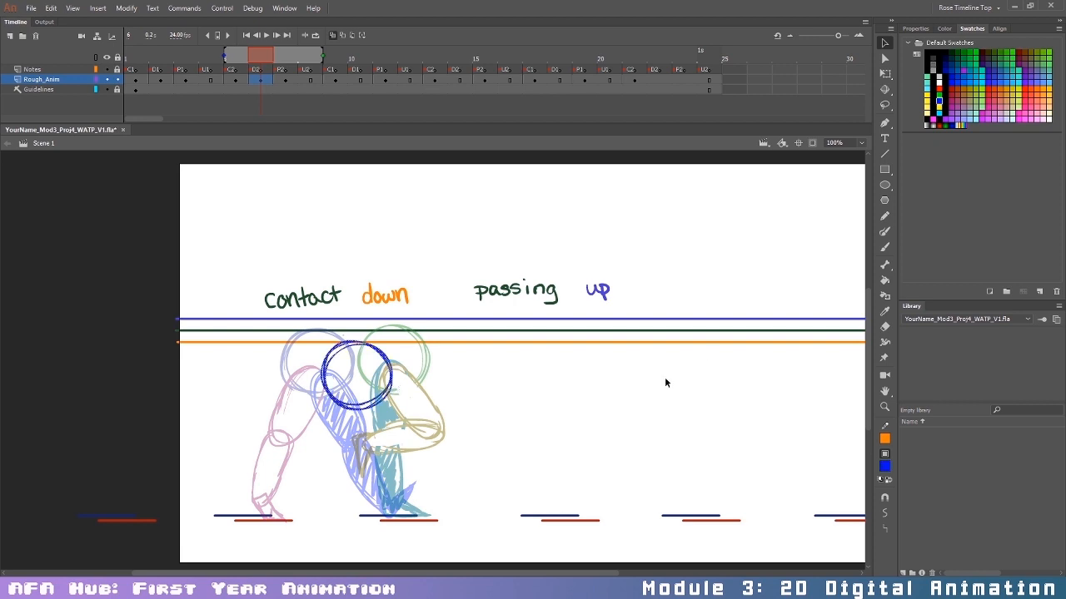
pyautogui.press('b')
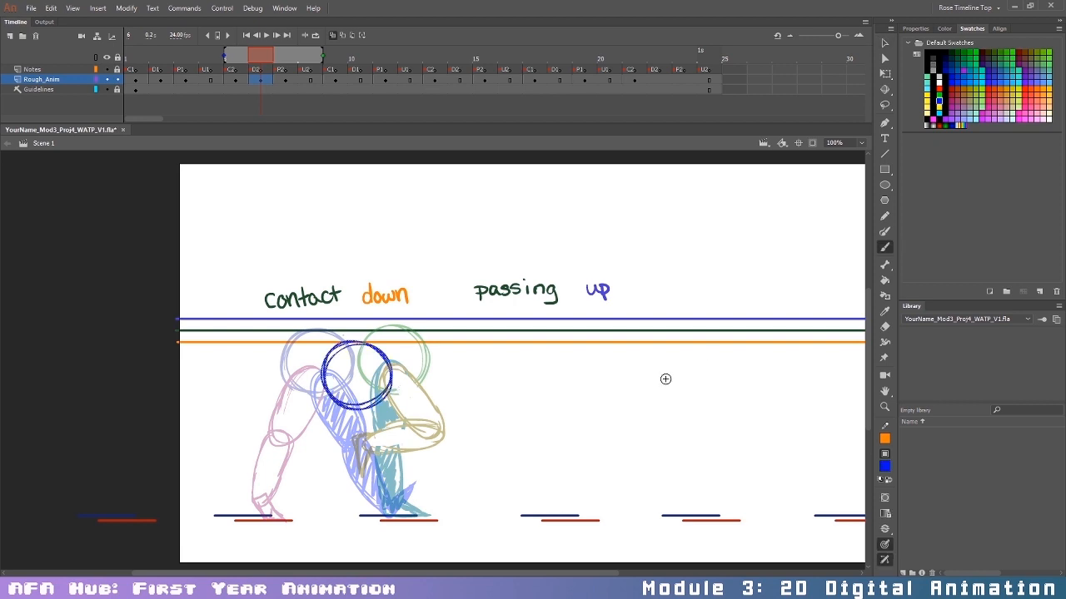
pyautogui.moveTo(386, 501); pyautogui.dragTo(426, 516)
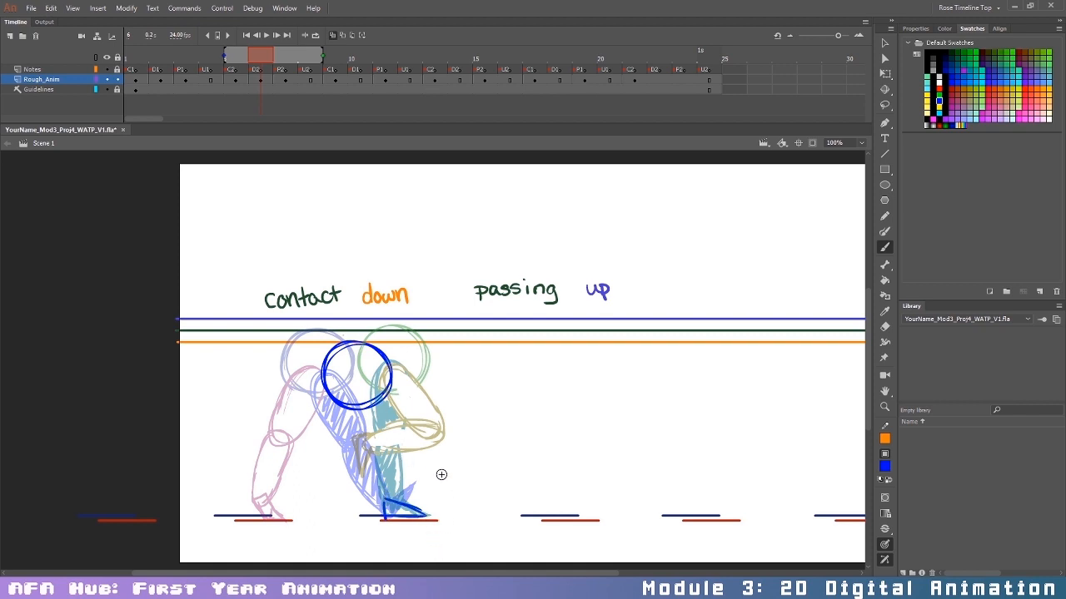
# Step: Recolor the body circle on frame 6 to dark grey and return to the brush
pyautogui.press('v')
pyautogui.click(338, 405)
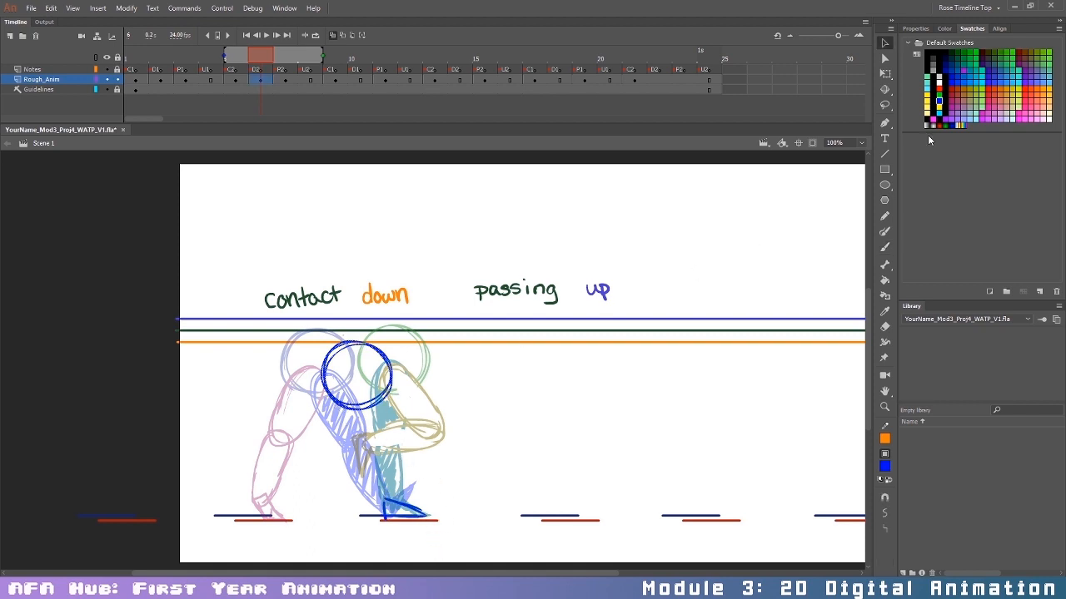
pyautogui.click(932, 68)
pyautogui.press('b')
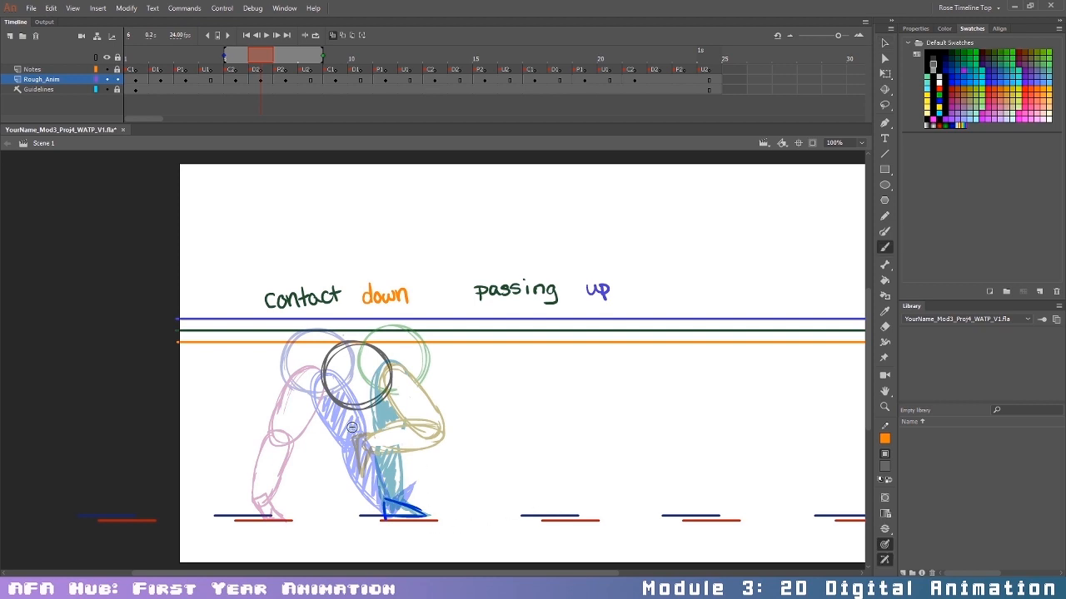
# Step: Draw the blue front leg on frame 6, with the thigh angled forward from the circle and the shin down to the foot
pyautogui.moveTo(360, 391)
pyautogui.mouseDown()
pyautogui.moveTo(396, 450)
pyautogui.moveTo(360, 438)
pyautogui.mouseUp()
pyautogui.hotkey('ctrl', 'z')
pyautogui.click(939, 101)
pyautogui.moveTo(360, 393)
pyautogui.mouseDown()
pyautogui.moveTo(392, 448)
pyautogui.moveTo(359, 389)
pyautogui.moveTo(361, 421)
pyautogui.moveTo(395, 443)
pyautogui.moveTo(381, 508)
pyautogui.moveTo(411, 444)
pyautogui.moveTo(394, 506)
pyautogui.mouseUp()
pyautogui.moveTo(408, 440); pyautogui.dragTo(380, 498)
pyautogui.moveTo(411, 456)
pyautogui.mouseDown()
pyautogui.moveTo(394, 507)
pyautogui.moveTo(397, 496)
pyautogui.mouseUp()
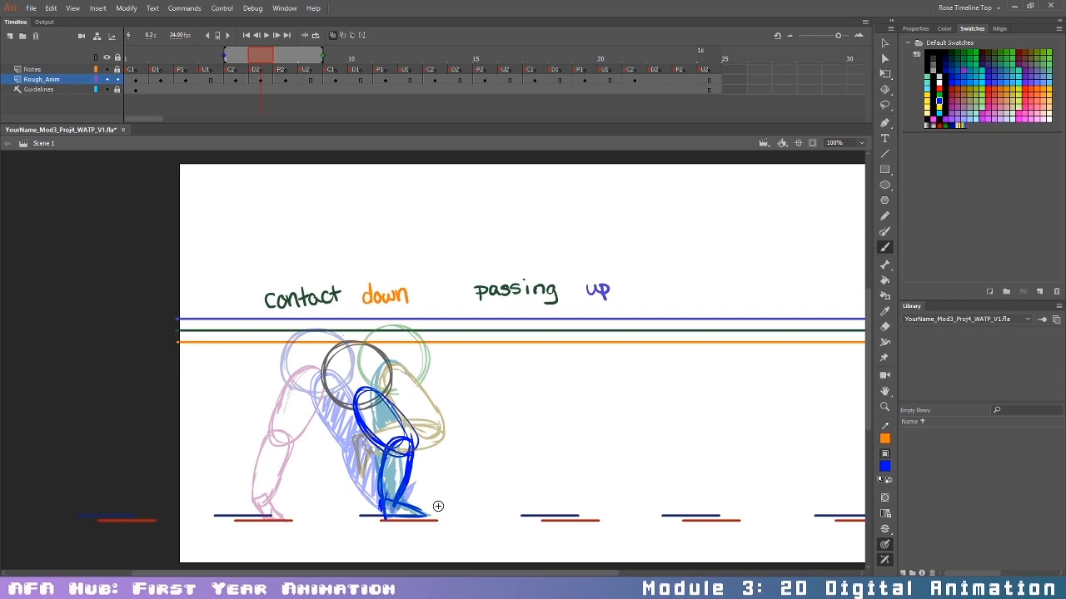
# Step: Draw the red trailing thigh on frame 6 as a nearly vertical oval hanging from the body circle
pyautogui.click(941, 103)
pyautogui.moveTo(313, 376); pyautogui.dragTo(283, 429)
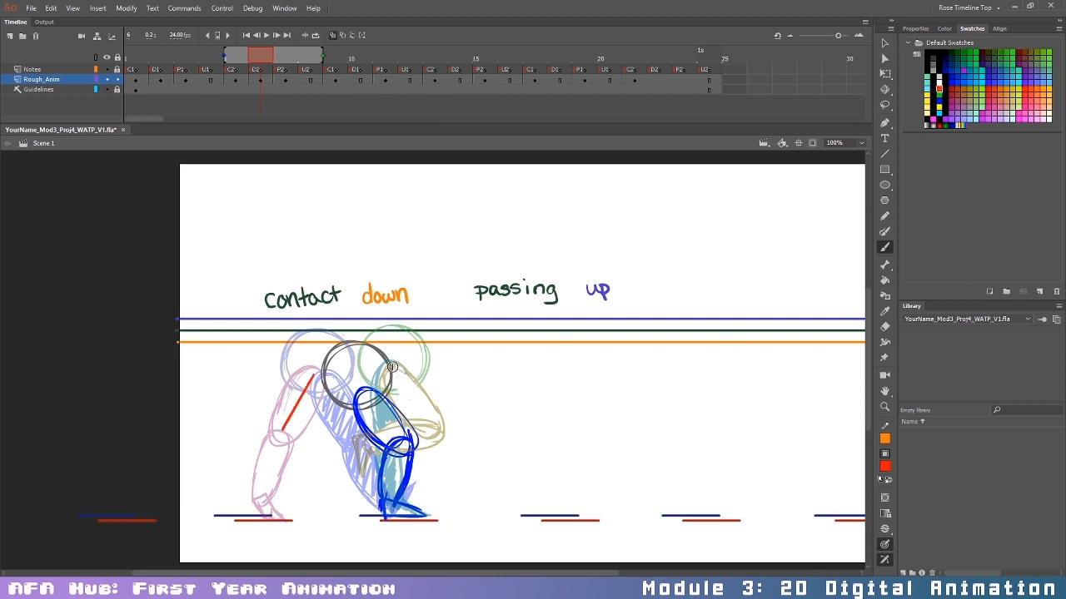
pyautogui.hotkey('ctrl', 'z')
pyautogui.moveTo(359, 388); pyautogui.dragTo(358, 452)
pyautogui.moveTo(350, 391)
pyautogui.mouseDown()
pyautogui.moveTo(373, 396)
pyautogui.moveTo(346, 391)
pyautogui.moveTo(361, 463)
pyautogui.mouseUp()
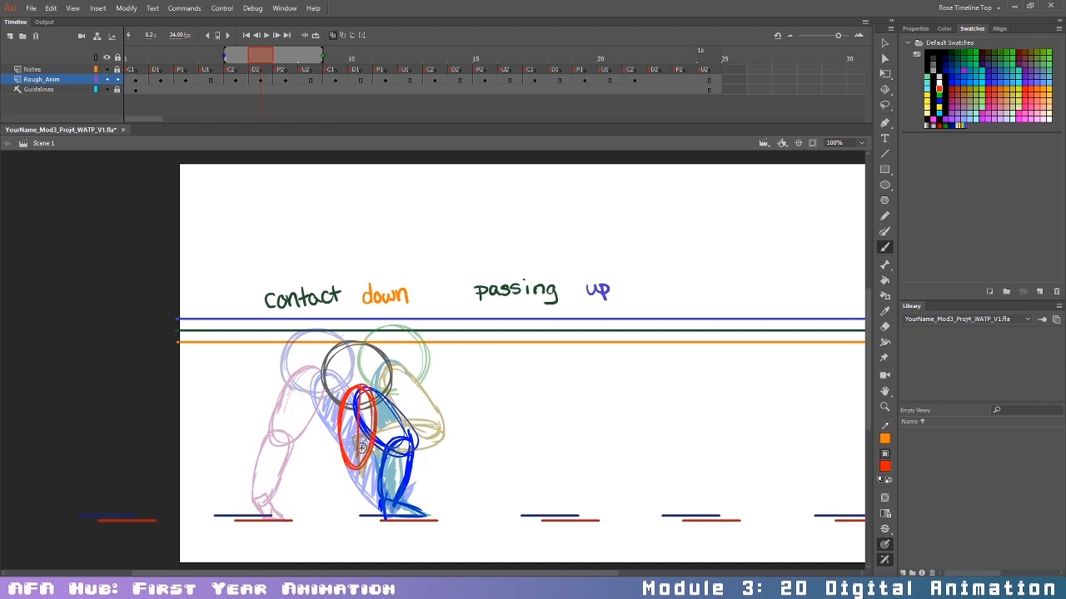
# Step: Draw the red shin on frame 6 reaching back from the knee and add the rear foot with its toes down
pyautogui.moveTo(345, 451)
pyautogui.mouseDown()
pyautogui.moveTo(294, 480)
pyautogui.moveTo(318, 482)
pyautogui.moveTo(313, 463)
pyautogui.moveTo(338, 482)
pyautogui.moveTo(293, 482)
pyautogui.moveTo(363, 479)
pyautogui.mouseUp()
pyautogui.hotkey('ctrl', 'z')
pyautogui.hotkey('ctrl', 'z')
pyautogui.hotkey('ctrl', 'z')
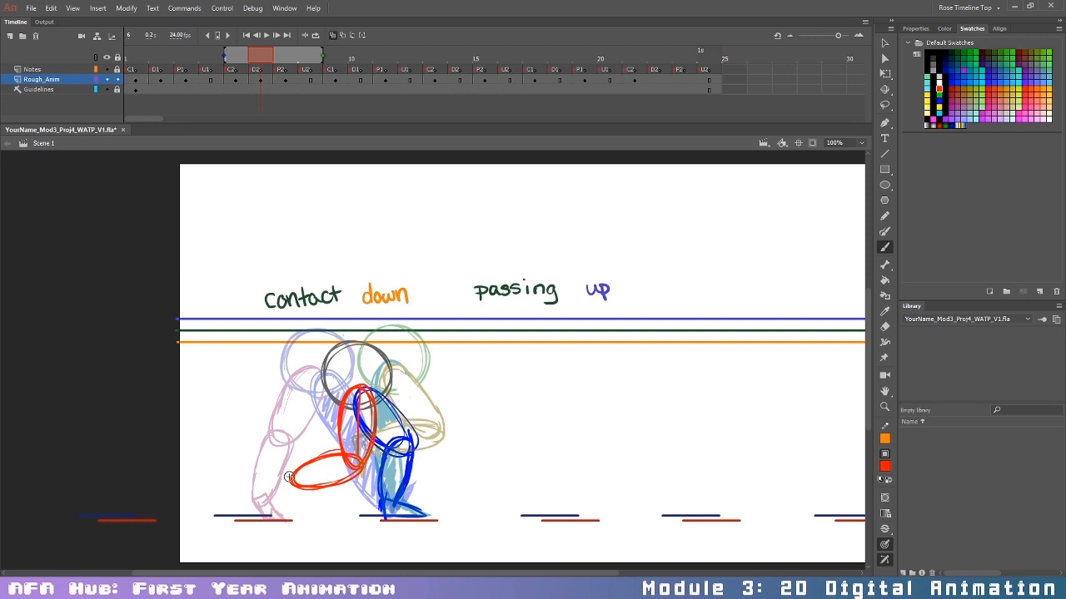
pyautogui.moveTo(288, 481); pyautogui.dragTo(295, 472)
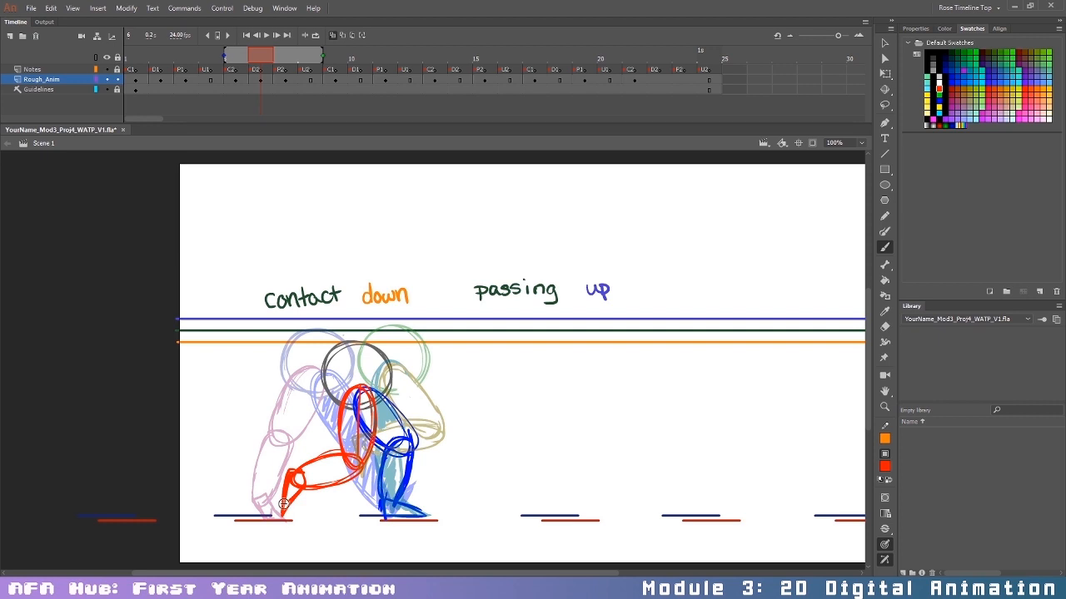
# Step: Shade the front leg on frame 6 with blue brush strokes
pyautogui.click(939, 100)
pyautogui.moveTo(382, 399); pyautogui.dragTo(403, 456)
pyautogui.moveTo(383, 499)
pyautogui.mouseDown()
pyautogui.moveTo(385, 511)
pyautogui.moveTo(394, 463)
pyautogui.moveTo(403, 484)
pyautogui.moveTo(380, 509)
pyautogui.mouseUp()
pyautogui.moveTo(385, 436)
pyautogui.mouseDown()
pyautogui.moveTo(384, 417)
pyautogui.moveTo(405, 460)
pyautogui.mouseUp()
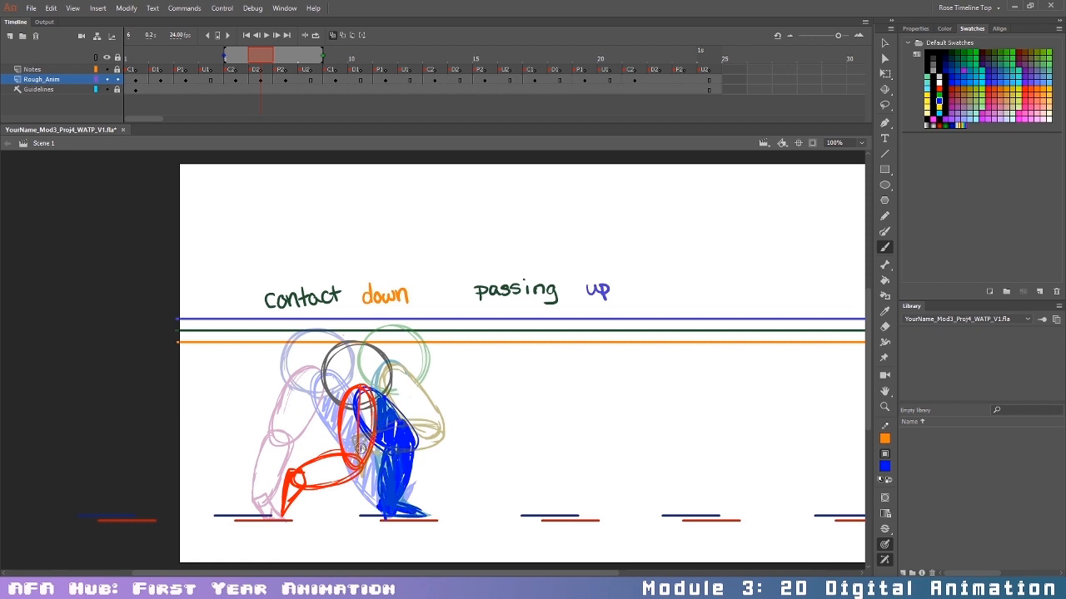
# Step: Erase the excess blue along the front and back edges of the blue shin on frame 6
pyautogui.press('e')
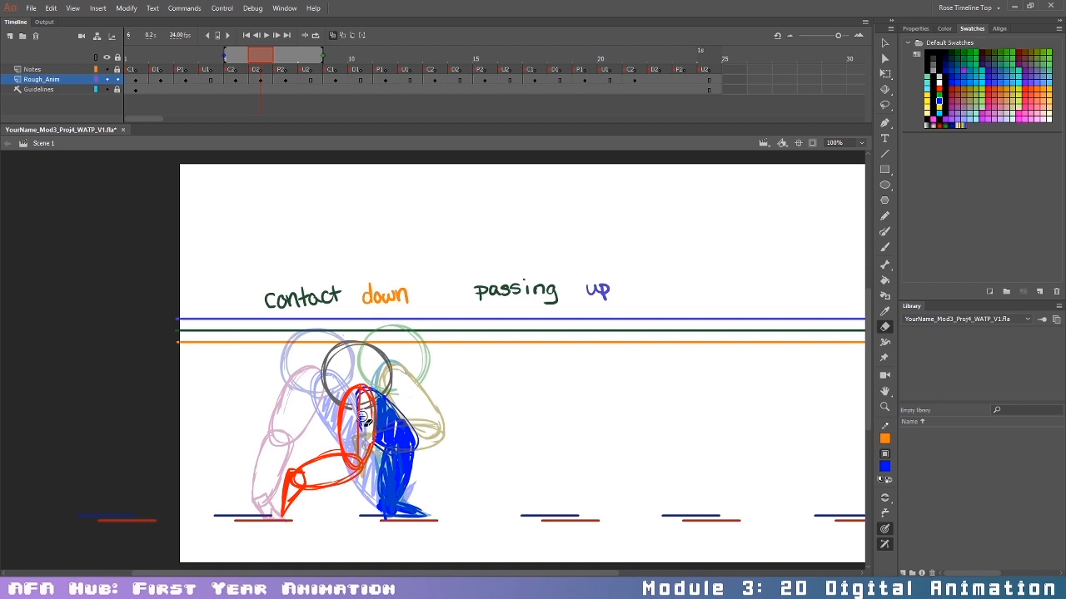
pyautogui.moveTo(385, 453); pyautogui.dragTo(380, 508)
pyautogui.moveTo(420, 461); pyautogui.dragTo(407, 497)
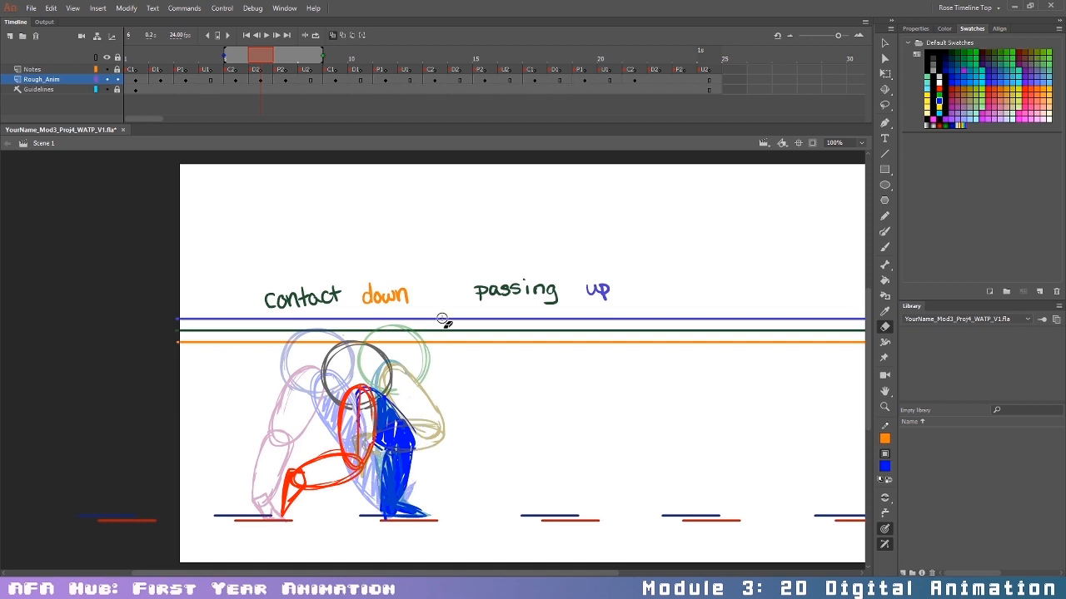
# Step: Insert a blank keyframe at frame 10 and draw a dark grey body circle between the contact and passing circles
pyautogui.click(361, 81)
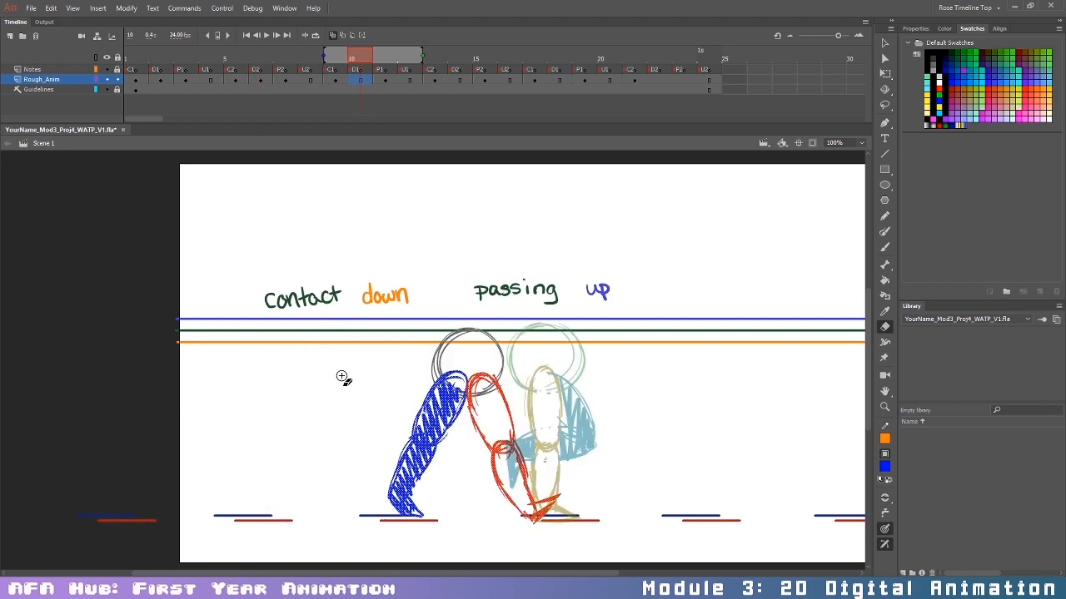
pyautogui.press('F7')
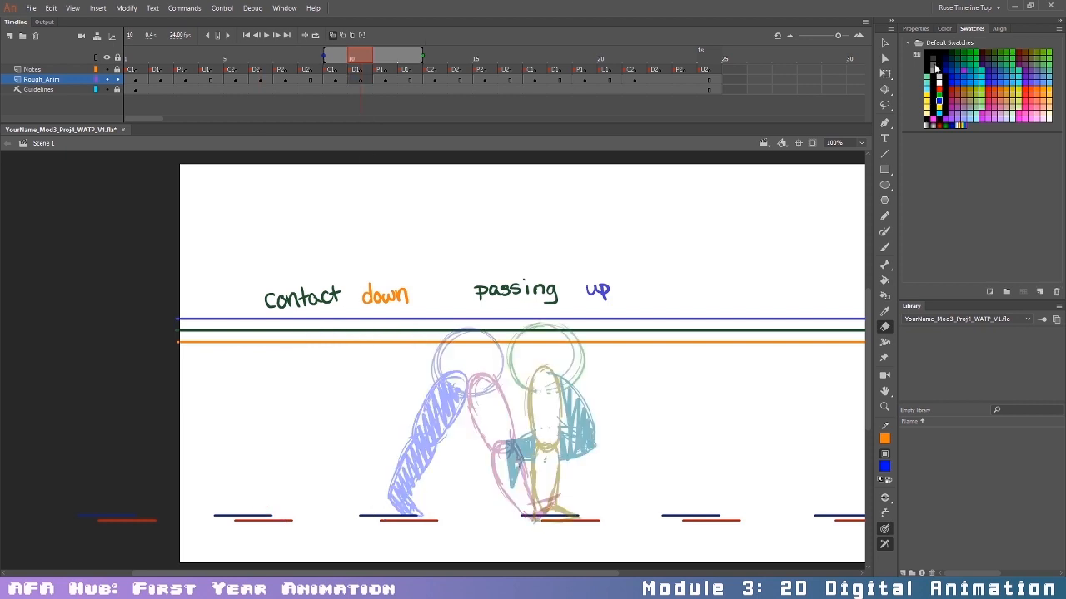
pyautogui.press('b')
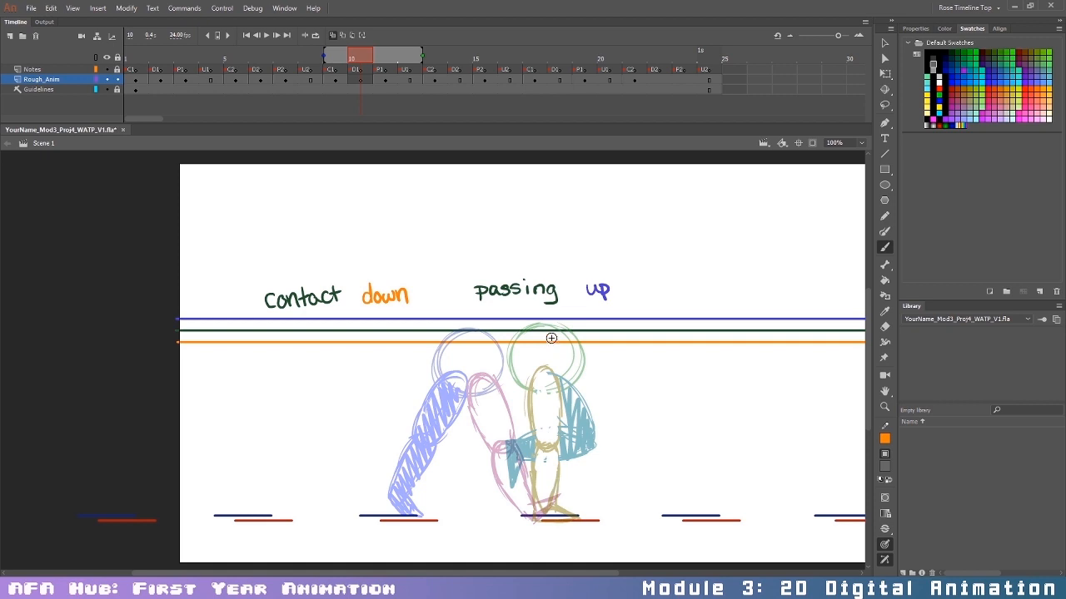
pyautogui.moveTo(492, 330)
pyautogui.mouseDown()
pyautogui.moveTo(491, 389)
pyautogui.moveTo(548, 368)
pyautogui.mouseUp()
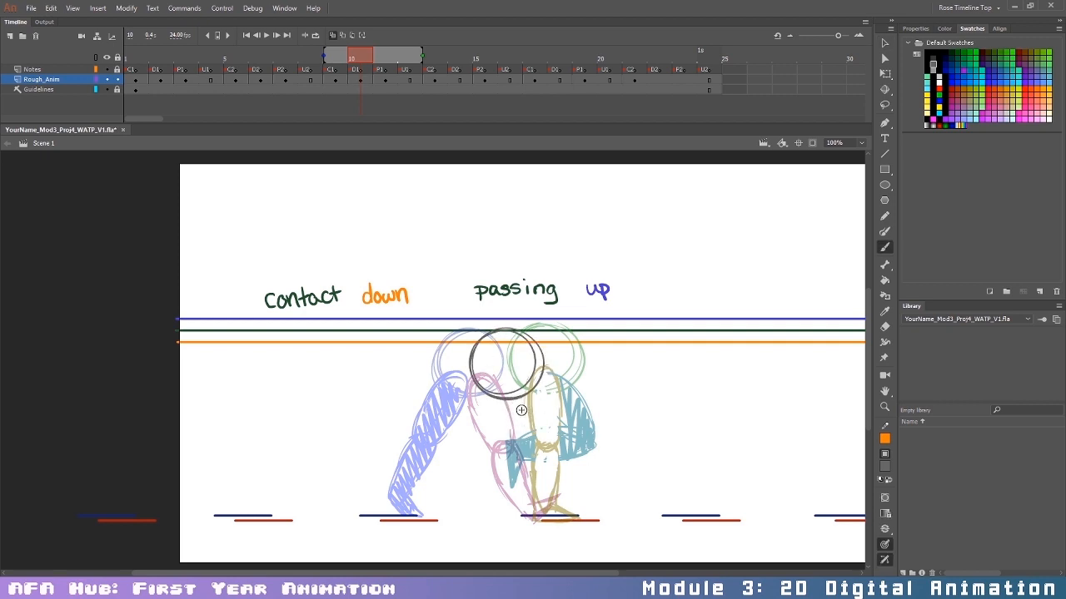
# Step: Lower the grey body circle on frame 10 until its top meets the orange down guideline
pyautogui.press('v')
pyautogui.press('Down')
pyautogui.press('Down')
pyautogui.press('Down')
pyautogui.press('Down')
pyautogui.press('Down')
pyautogui.press('Down')
pyautogui.press('Down')
pyautogui.press('Down')
pyautogui.press('Down')
pyautogui.press('Down')
pyautogui.press('Down')
pyautogui.press('Down')
pyautogui.press('Down')
pyautogui.press('Down')
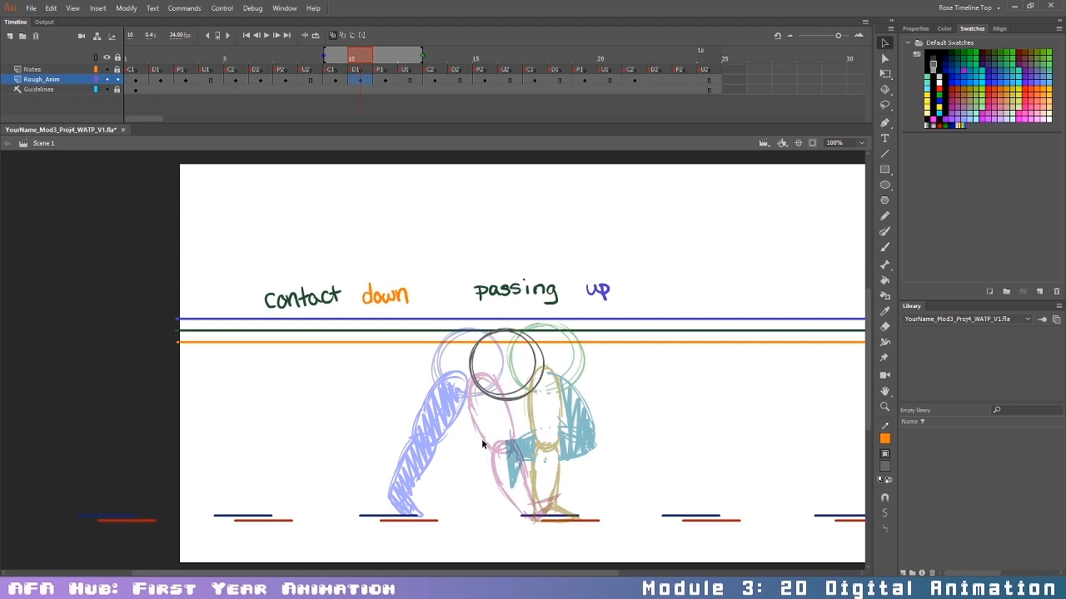
pyautogui.press('Down')
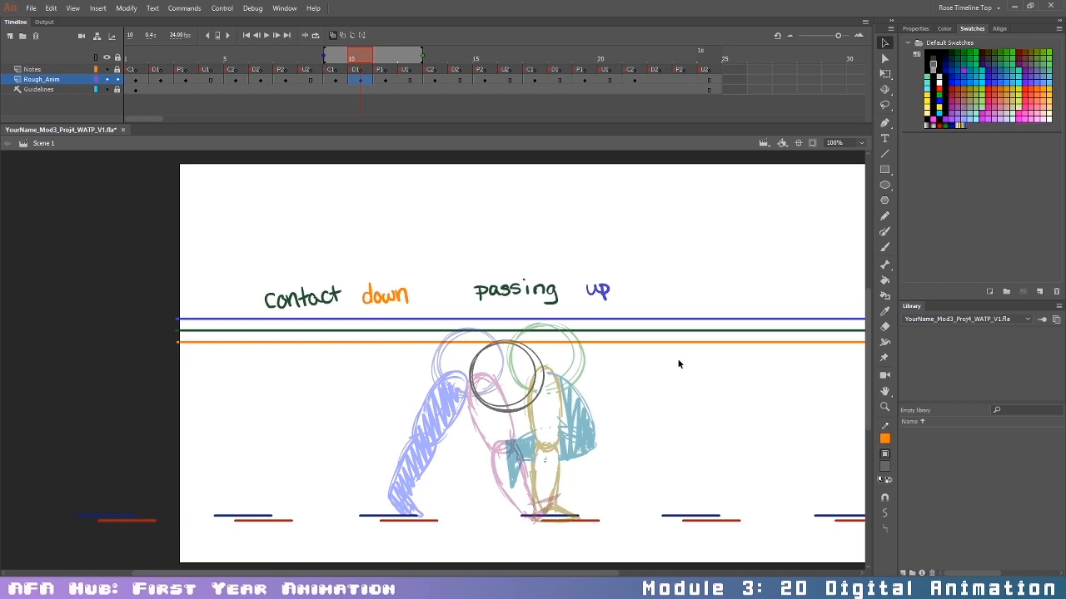
# Step: Draw the red front foot on frame 10 flat on the red ground mark, matching the passing pose's foot
pyautogui.click(939, 90)
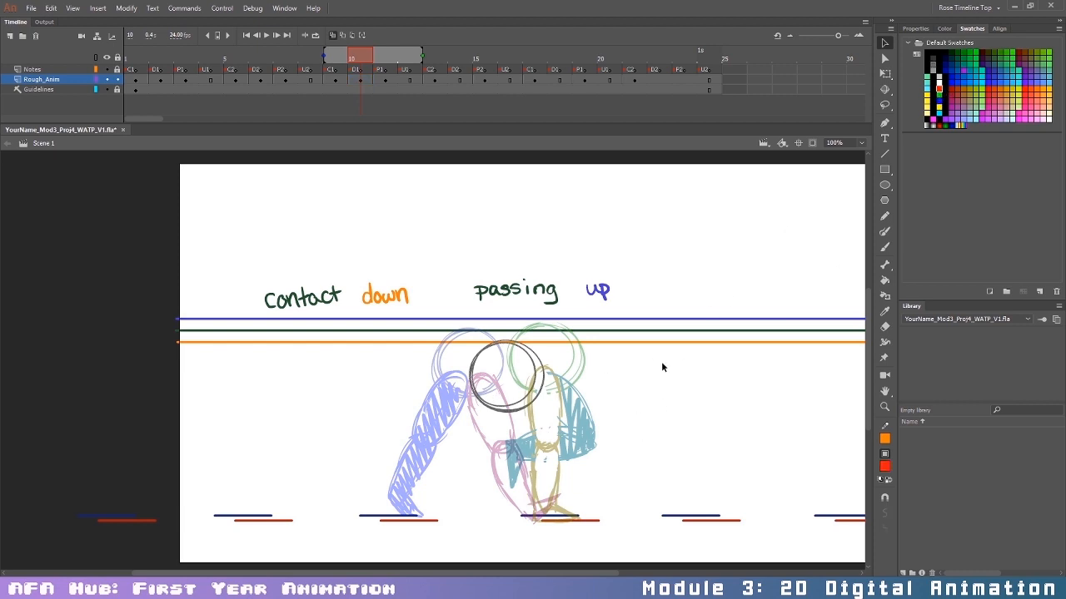
pyautogui.press('b')
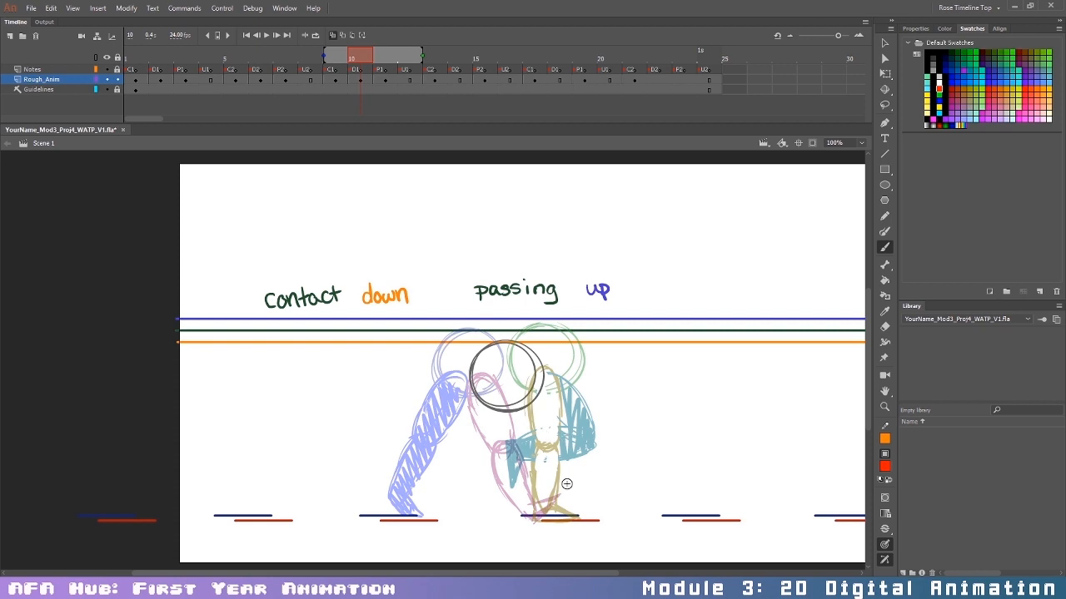
pyautogui.moveTo(535, 514); pyautogui.dragTo(553, 521)
pyautogui.moveTo(507, 416)
pyautogui.mouseDown()
pyautogui.moveTo(512, 431)
pyautogui.moveTo(551, 408)
pyautogui.moveTo(505, 416)
pyautogui.mouseUp()
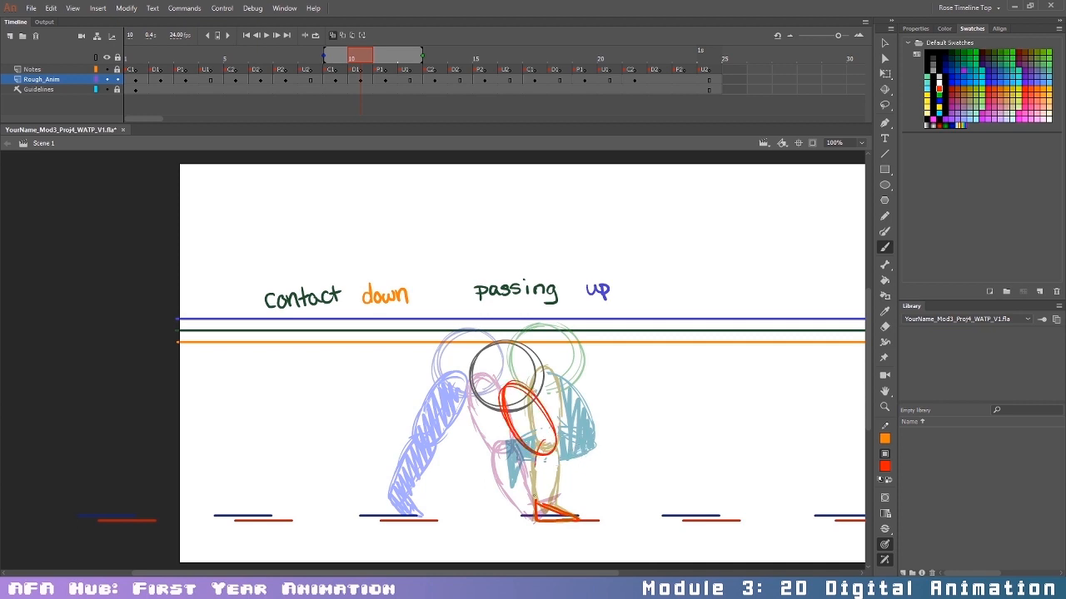
pyautogui.hotkey('ctrl', 'z')
pyautogui.hotkey('ctrl', 'z')
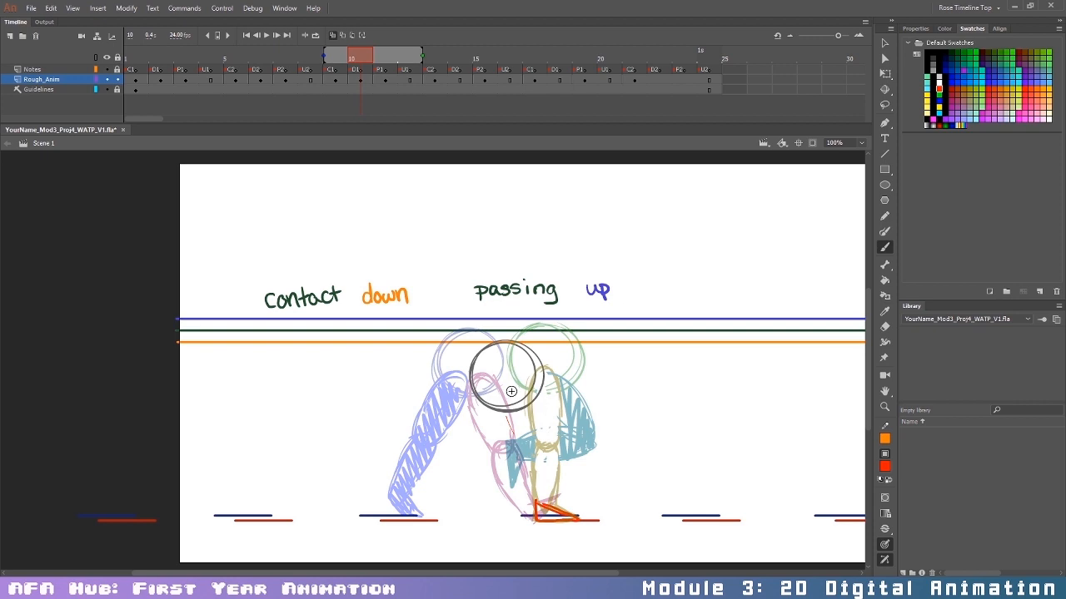
pyautogui.moveTo(523, 399); pyautogui.dragTo(558, 438)
pyautogui.hotkey('ctrl', 'z')
pyautogui.hotkey('ctrl', 'z')
pyautogui.moveTo(509, 391)
pyautogui.mouseDown()
pyautogui.moveTo(542, 419)
pyautogui.moveTo(564, 435)
pyautogui.mouseUp()
pyautogui.hotkey('ctrl', 'z')
pyautogui.hotkey('ctrl', 'z')
# Step: Draw the red front thigh on frame 10 angling forward from the body and the bent shin down to the planted foot
pyautogui.moveTo(508, 395)
pyautogui.mouseDown()
pyautogui.moveTo(528, 391)
pyautogui.moveTo(560, 458)
pyautogui.moveTo(539, 515)
pyautogui.mouseUp()
pyautogui.moveTo(549, 443); pyautogui.dragTo(537, 517)
pyautogui.moveTo(565, 451); pyautogui.dragTo(539, 509)
pyautogui.moveTo(538, 466)
pyautogui.mouseDown()
pyautogui.moveTo(532, 490)
pyautogui.moveTo(536, 466)
pyautogui.mouseUp()
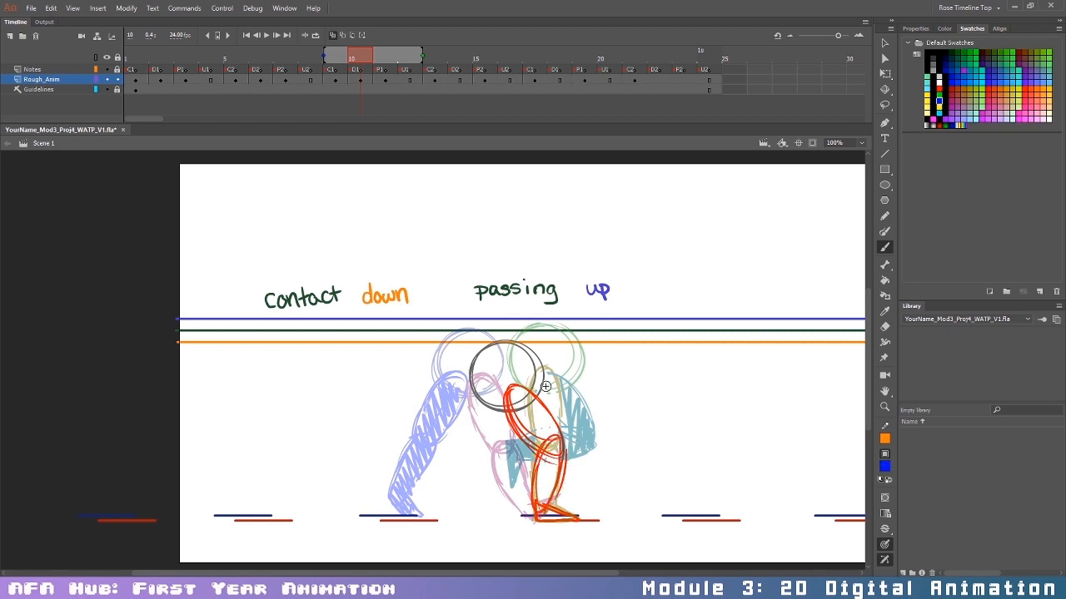
pyautogui.moveTo(463, 378); pyautogui.dragTo(427, 428)
pyautogui.moveTo(546, 380); pyautogui.dragTo(596, 431)
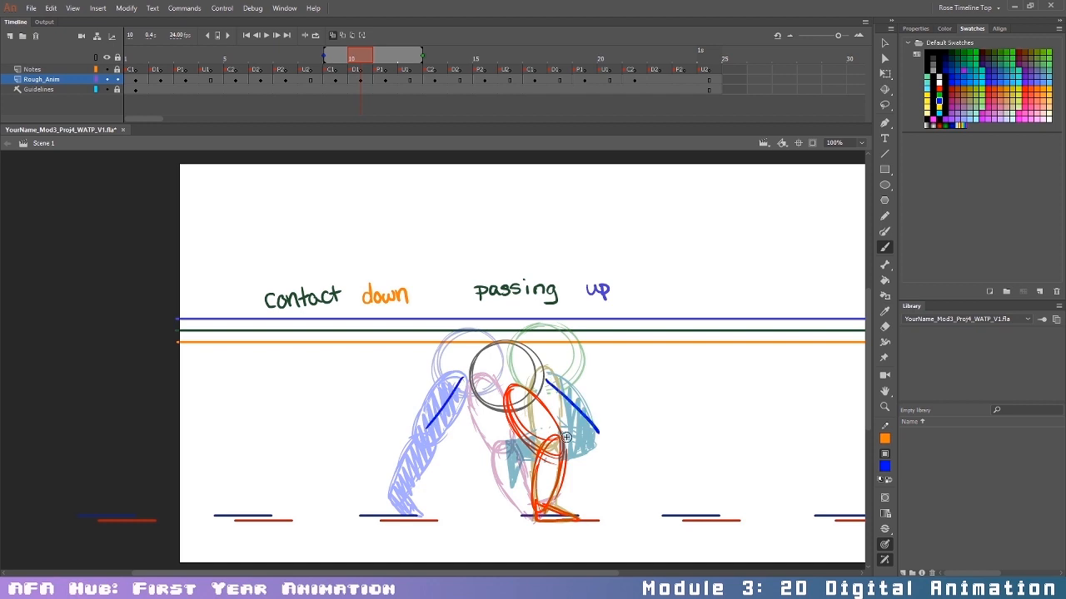
pyautogui.hotkey('ctrl', 'z')
pyautogui.hotkey('ctrl', 'z')
# Step: Draw the blue rear leg on frame 10 with its shin reaching back and toes down, and shade it with blue strokes
pyautogui.moveTo(507, 394); pyautogui.dragTo(506, 455)
pyautogui.moveTo(505, 391)
pyautogui.mouseDown()
pyautogui.moveTo(517, 425)
pyautogui.moveTo(494, 459)
pyautogui.moveTo(463, 466)
pyautogui.moveTo(450, 489)
pyautogui.moveTo(441, 470)
pyautogui.moveTo(500, 462)
pyautogui.moveTo(468, 486)
pyautogui.moveTo(480, 482)
pyautogui.moveTo(436, 475)
pyautogui.moveTo(428, 513)
pyautogui.moveTo(443, 491)
pyautogui.moveTo(432, 492)
pyautogui.moveTo(497, 441)
pyautogui.moveTo(506, 411)
pyautogui.moveTo(511, 433)
pyautogui.moveTo(497, 452)
pyautogui.mouseUp()
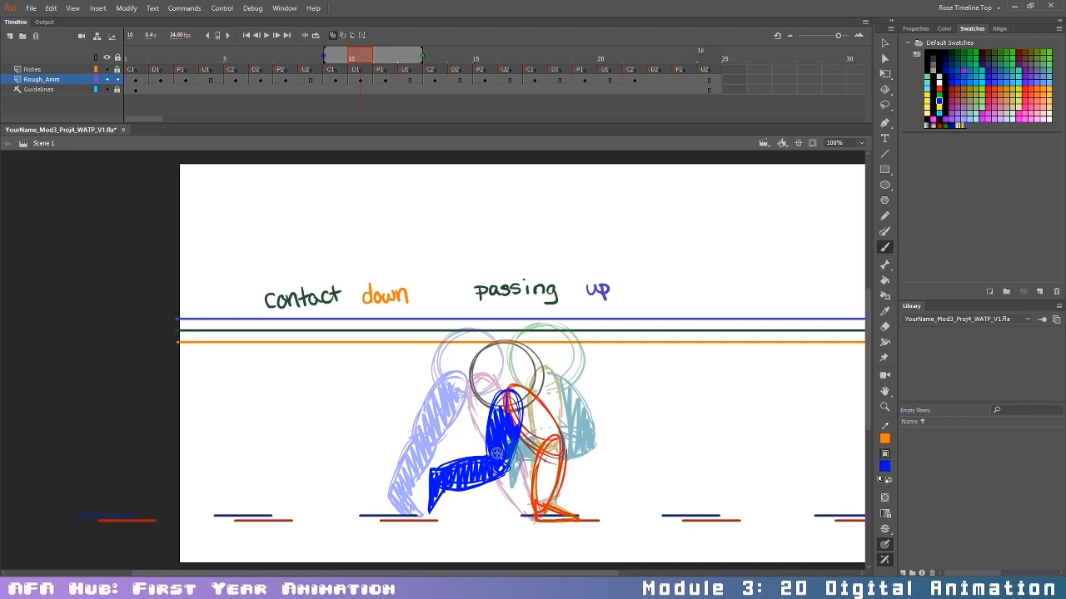
# Step: Insert a blank keyframe at frame 14 and draw a dark grey body circle between the contact and passing circles
pyautogui.click(458, 81)
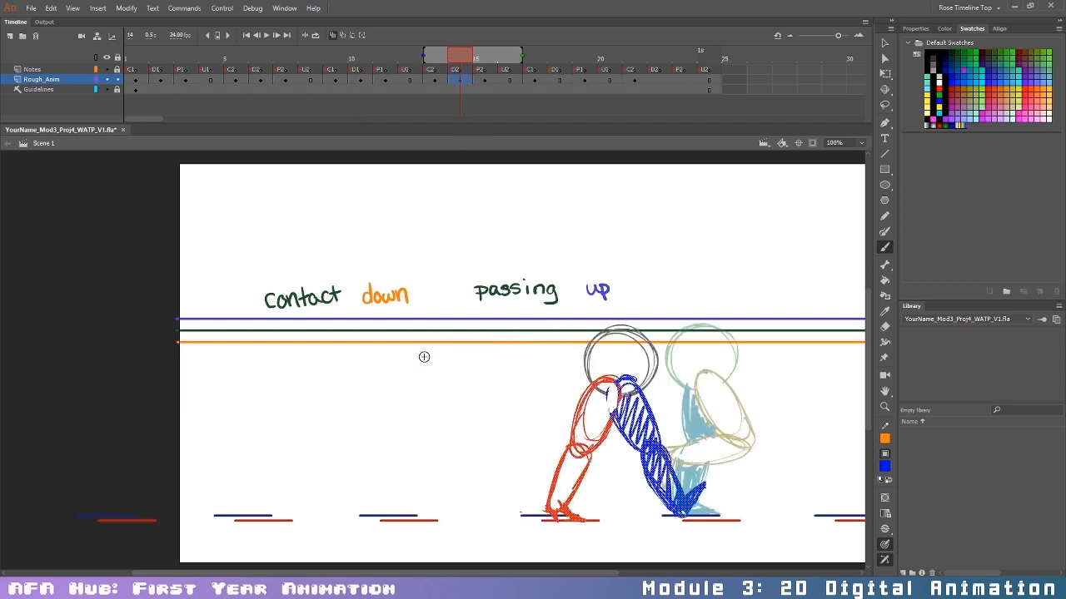
pyautogui.press('F7')
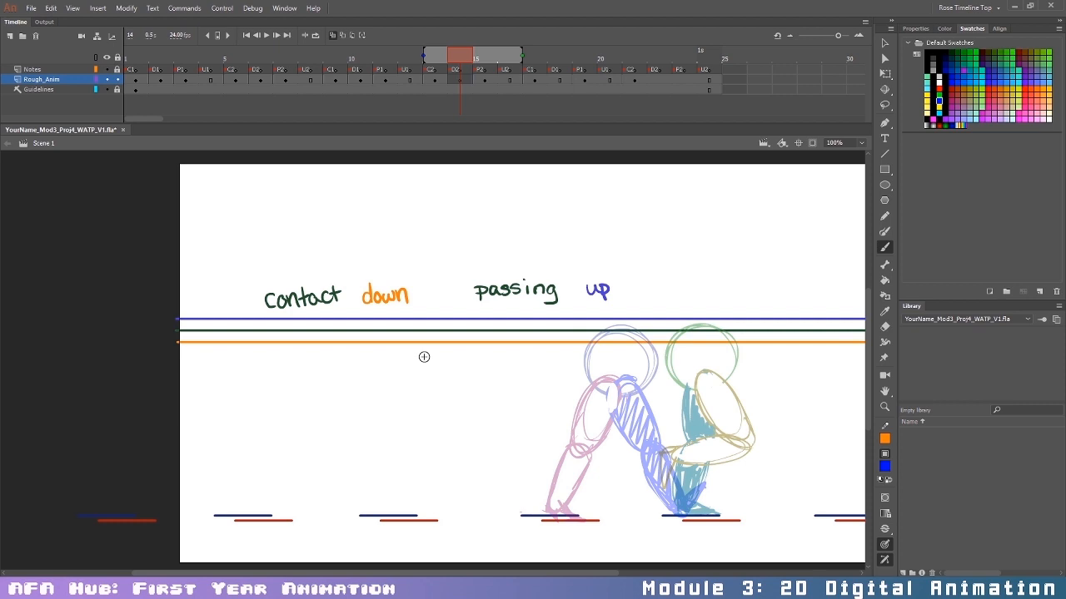
pyautogui.click(933, 65)
pyautogui.moveTo(643, 340)
pyautogui.mouseDown()
pyautogui.moveTo(690, 371)
pyautogui.moveTo(667, 329)
pyautogui.moveTo(671, 400)
pyautogui.mouseUp()
pyautogui.hotkey('ctrl', 'z')
pyautogui.moveTo(659, 331)
pyautogui.mouseDown()
pyautogui.moveTo(646, 385)
pyautogui.moveTo(636, 363)
pyautogui.moveTo(703, 359)
pyautogui.moveTo(640, 348)
pyautogui.moveTo(671, 328)
pyautogui.moveTo(677, 400)
pyautogui.mouseUp()
pyautogui.hotkey('ctrl', 'z')
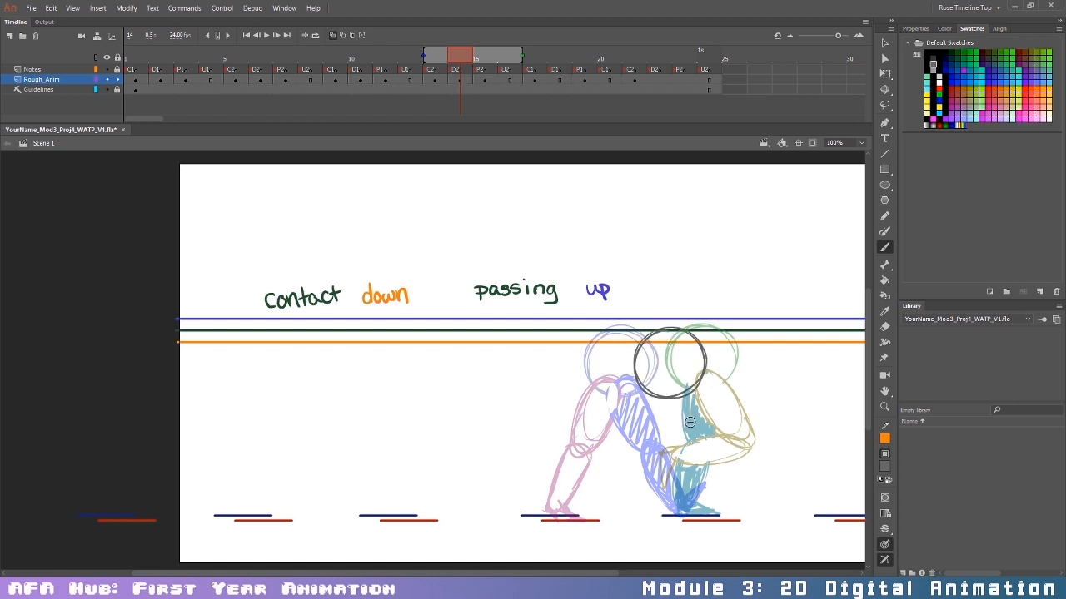
# Step: Lower the body circle on frame 14 to the orange down guideline and nudge it back toward the contact pose
pyautogui.press('v')
pyautogui.moveTo(674, 398); pyautogui.dragTo(680, 414)
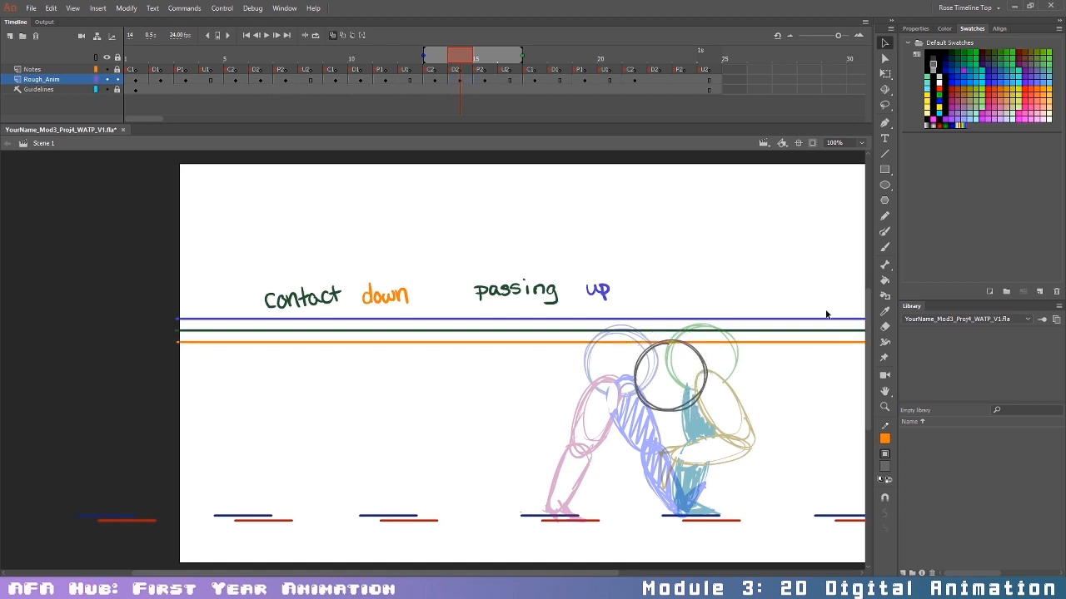
pyautogui.press('Left')
pyautogui.press('Left')
pyautogui.press('Left')
pyautogui.press('Left')
pyautogui.press('Left')
pyautogui.press('Left')
pyautogui.press('Left')
pyautogui.press('Left')
pyautogui.press('Left')
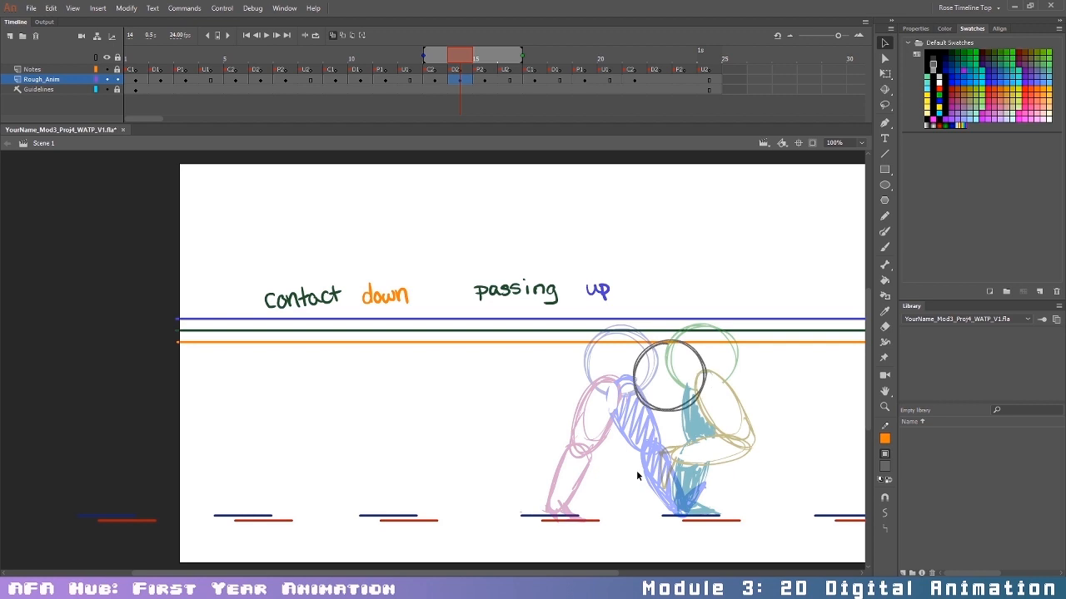
pyautogui.press('Left')
pyautogui.press('Left')
pyautogui.press('Left')
pyautogui.press('Left')
pyautogui.press('Left')
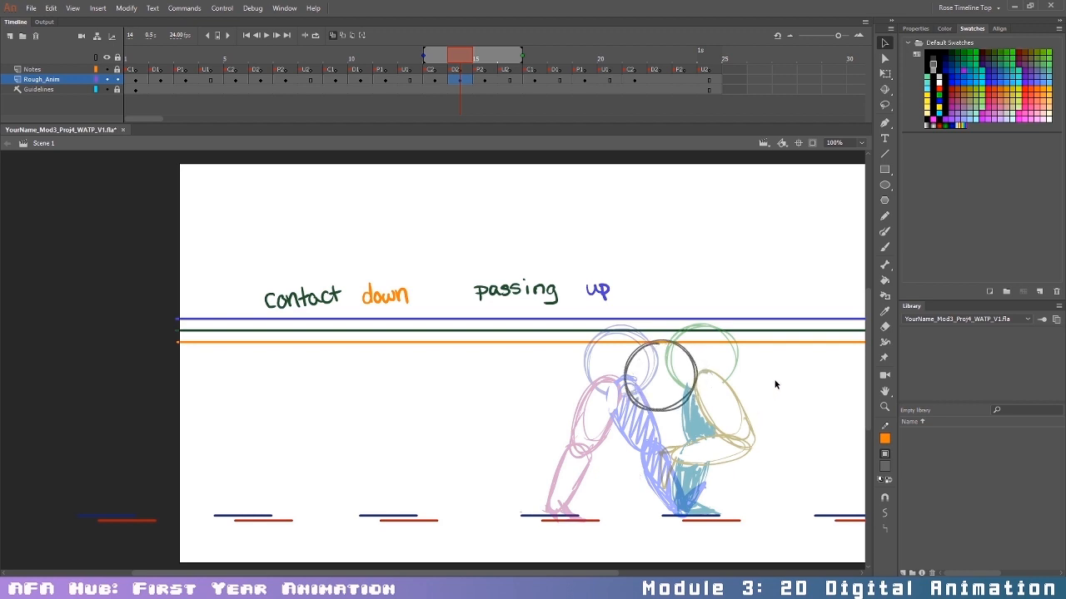
# Step: Draw the blue front foot on frame 14 flat on the blue ground mark beneath the passing pose
pyautogui.click(938, 104)
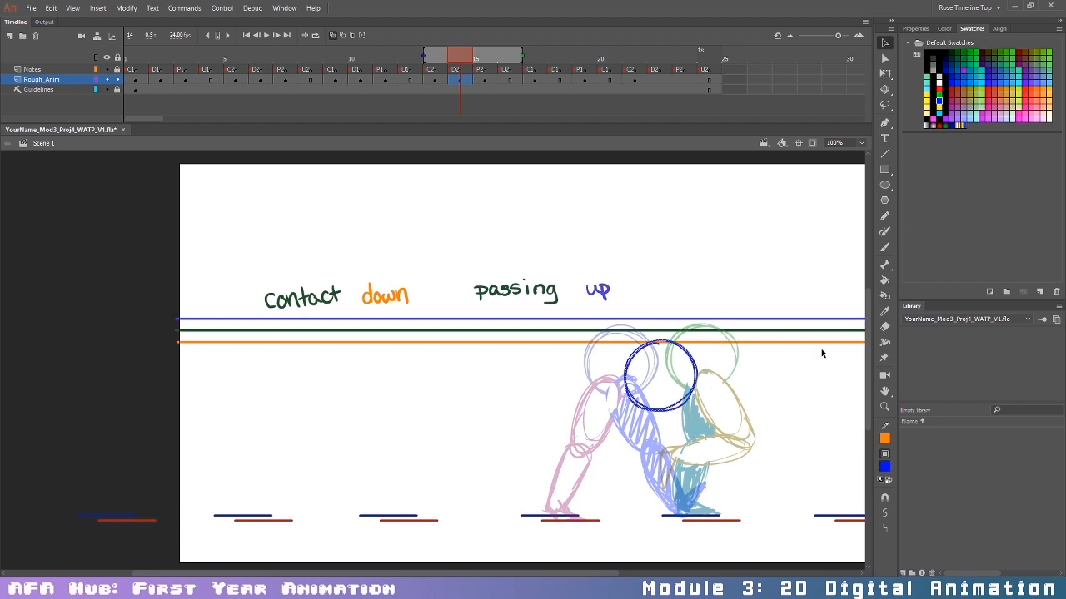
pyautogui.press('b')
pyautogui.moveTo(674, 510)
pyautogui.mouseDown()
pyautogui.moveTo(676, 500)
pyautogui.moveTo(721, 514)
pyautogui.moveTo(670, 516)
pyautogui.mouseUp()
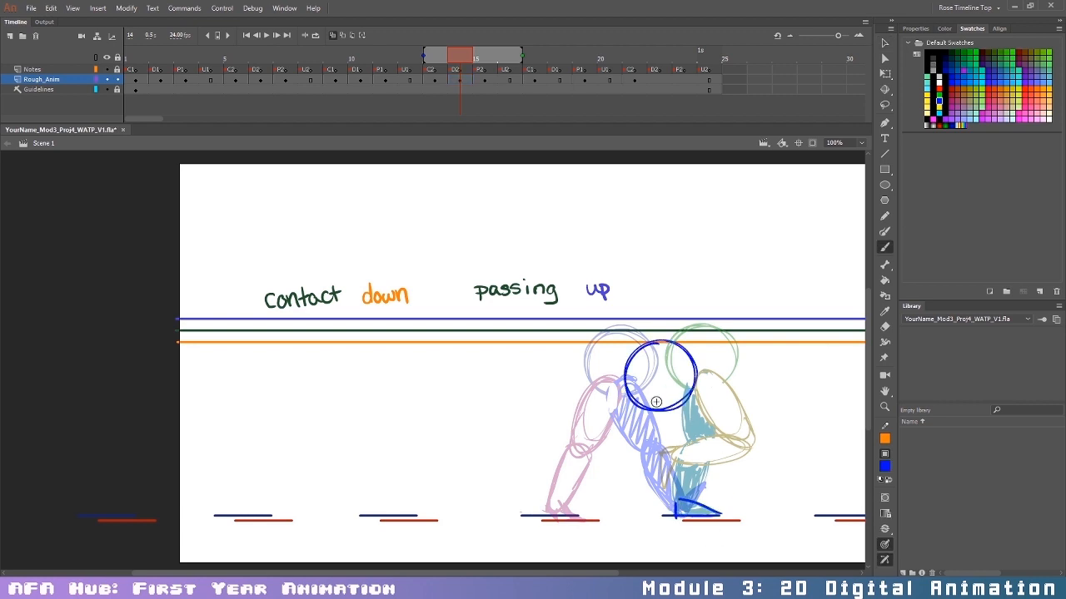
# Step: Recolour the body circle on frame 14 dark grey
pyautogui.press('v')
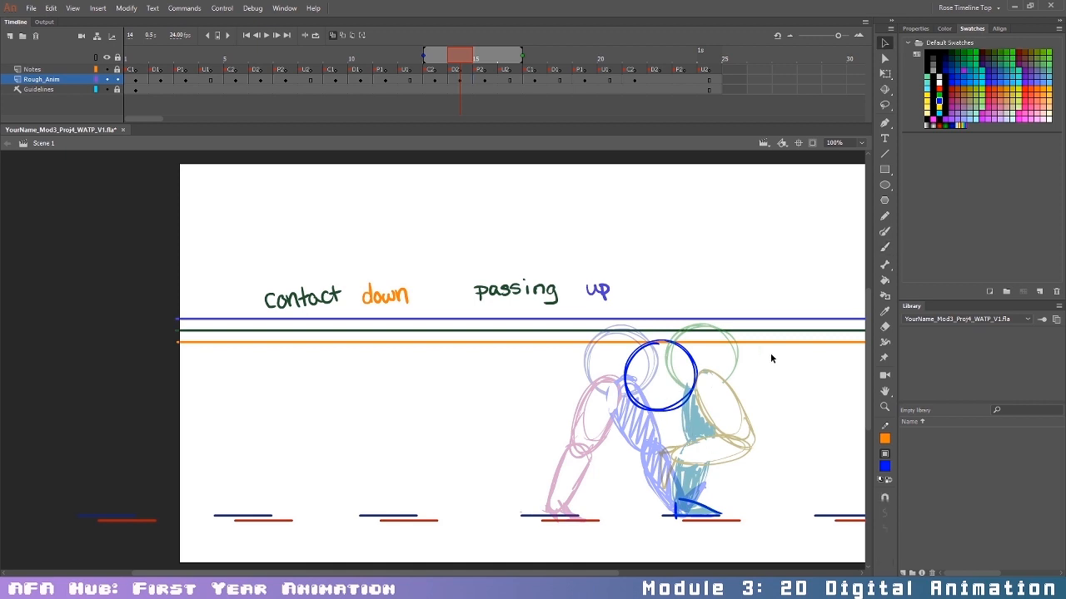
pyautogui.click(934, 65)
pyautogui.press('b')
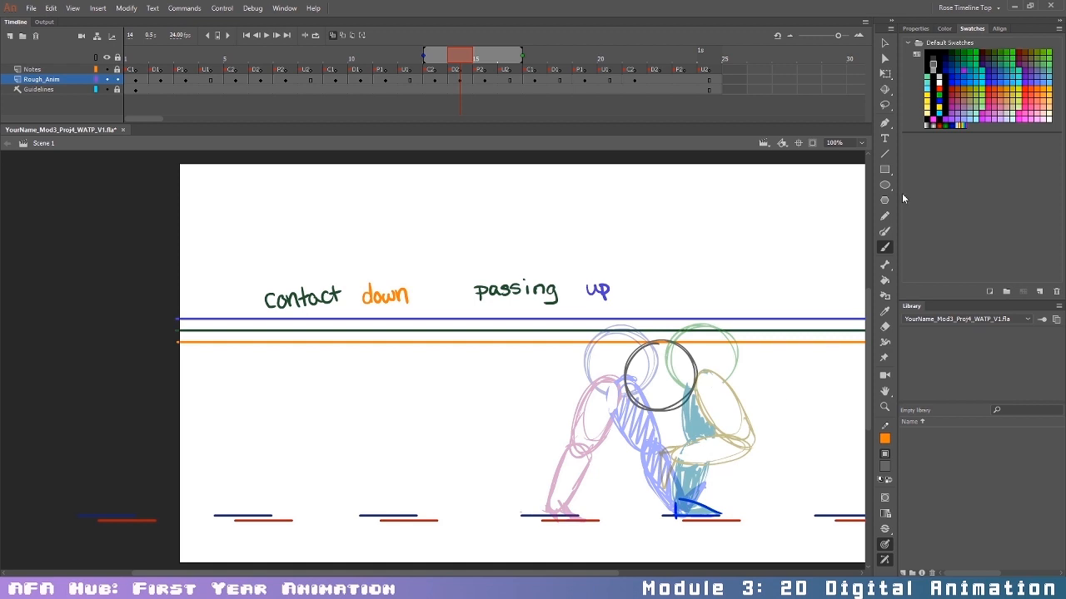
# Step: Draw the blue front thigh and bent shin on frame 14, joining the body circle to the planted foot
pyautogui.click(939, 102)
pyautogui.moveTo(693, 405)
pyautogui.mouseDown()
pyautogui.moveTo(706, 449)
pyautogui.moveTo(684, 392)
pyautogui.moveTo(693, 451)
pyautogui.moveTo(676, 511)
pyautogui.mouseUp()
pyautogui.moveTo(666, 423)
pyautogui.mouseDown()
pyautogui.moveTo(706, 456)
pyautogui.moveTo(692, 449)
pyautogui.moveTo(700, 475)
pyautogui.moveTo(678, 509)
pyautogui.moveTo(719, 469)
pyautogui.mouseUp()
# Step: Draw the red rear leg on frame 14 reaching back with its toes down, and shade the front leg with blue strokes
pyautogui.click(939, 88)
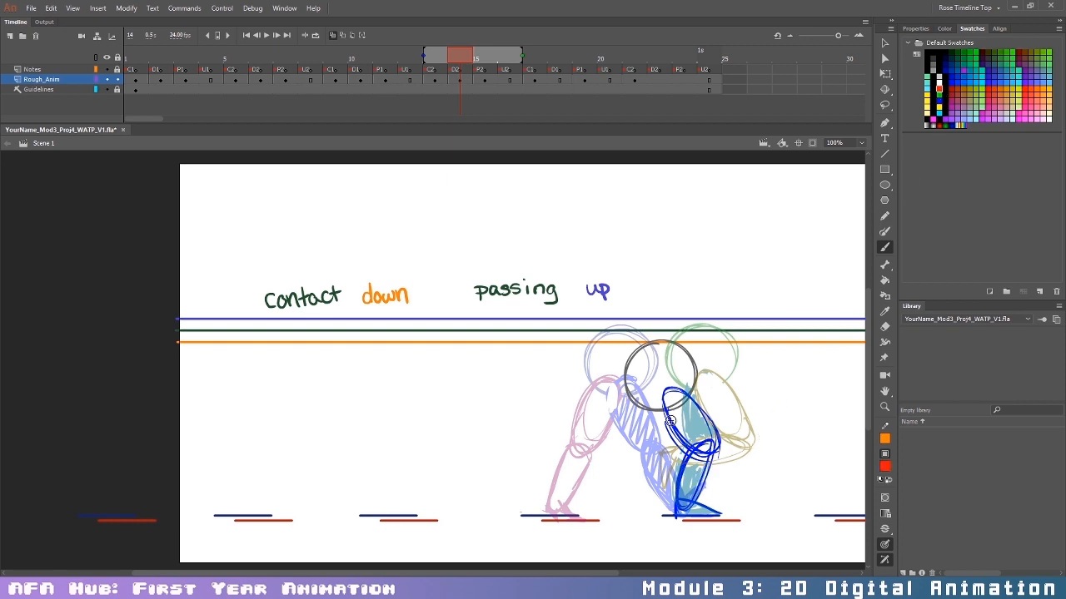
pyautogui.moveTo(613, 381); pyautogui.dragTo(585, 436)
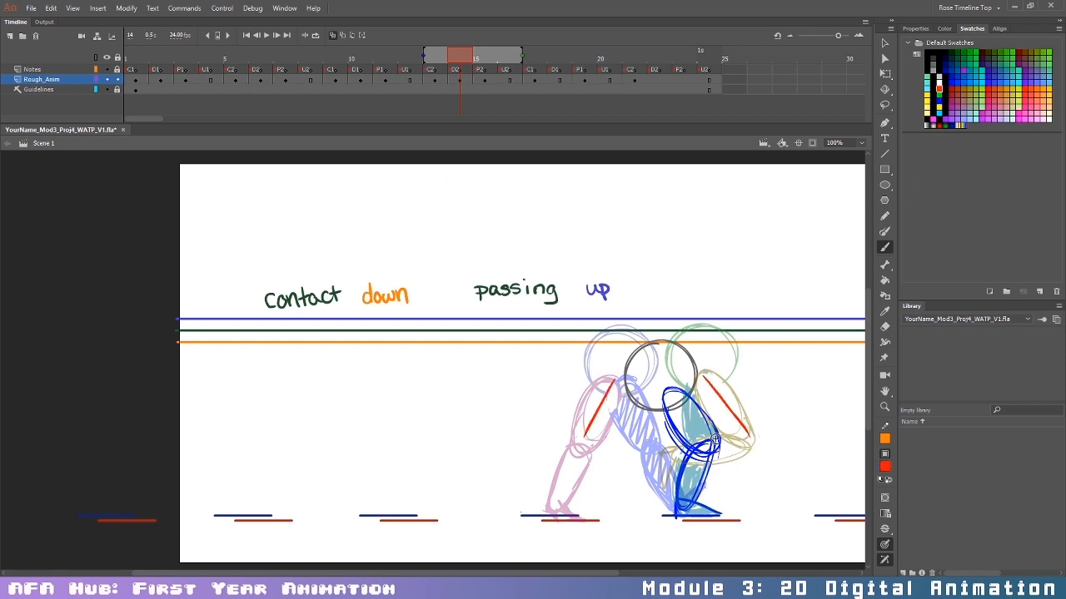
pyautogui.hotkey('ctrl', 'z')
pyautogui.moveTo(662, 395)
pyautogui.mouseDown()
pyautogui.moveTo(655, 454)
pyautogui.moveTo(653, 395)
pyautogui.moveTo(644, 455)
pyautogui.mouseUp()
pyautogui.moveTo(663, 392)
pyautogui.mouseDown()
pyautogui.moveTo(672, 420)
pyautogui.moveTo(659, 387)
pyautogui.moveTo(643, 449)
pyautogui.moveTo(658, 465)
pyautogui.moveTo(667, 450)
pyautogui.moveTo(599, 493)
pyautogui.moveTo(647, 472)
pyautogui.moveTo(649, 462)
pyautogui.moveTo(596, 486)
pyautogui.moveTo(629, 469)
pyautogui.moveTo(624, 488)
pyautogui.moveTo(596, 487)
pyautogui.moveTo(608, 484)
pyautogui.mouseUp()
pyautogui.click(938, 101)
pyautogui.moveTo(685, 407)
pyautogui.mouseDown()
pyautogui.moveTo(704, 473)
pyautogui.moveTo(678, 503)
pyautogui.moveTo(696, 493)
pyautogui.moveTo(714, 515)
pyautogui.mouseUp()
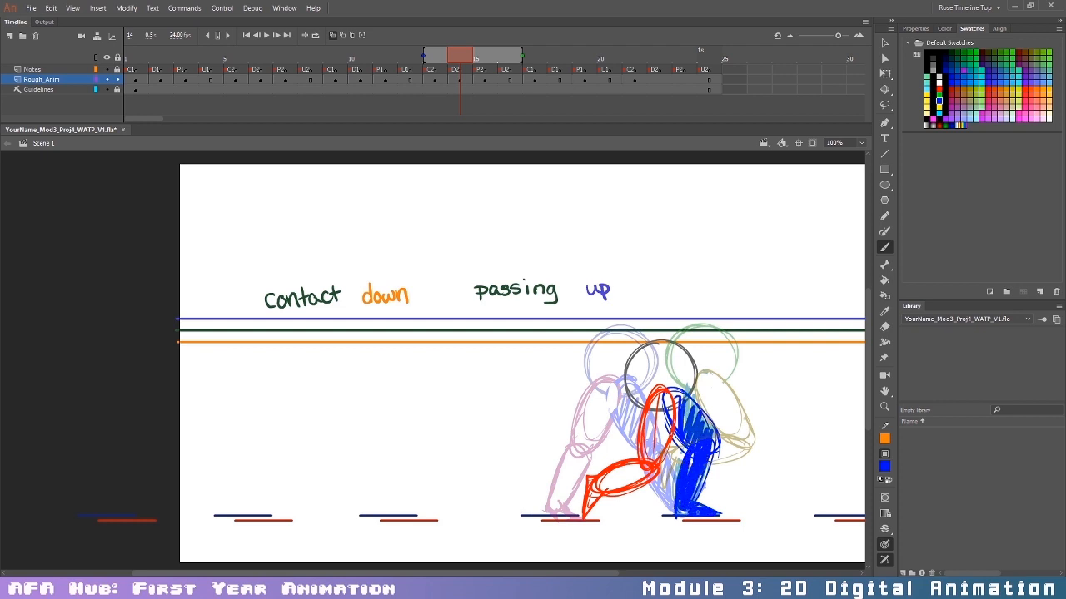
# Step: Insert a blank keyframe at frame 18 on the Rough_Anim layer
pyautogui.click(567, 80)
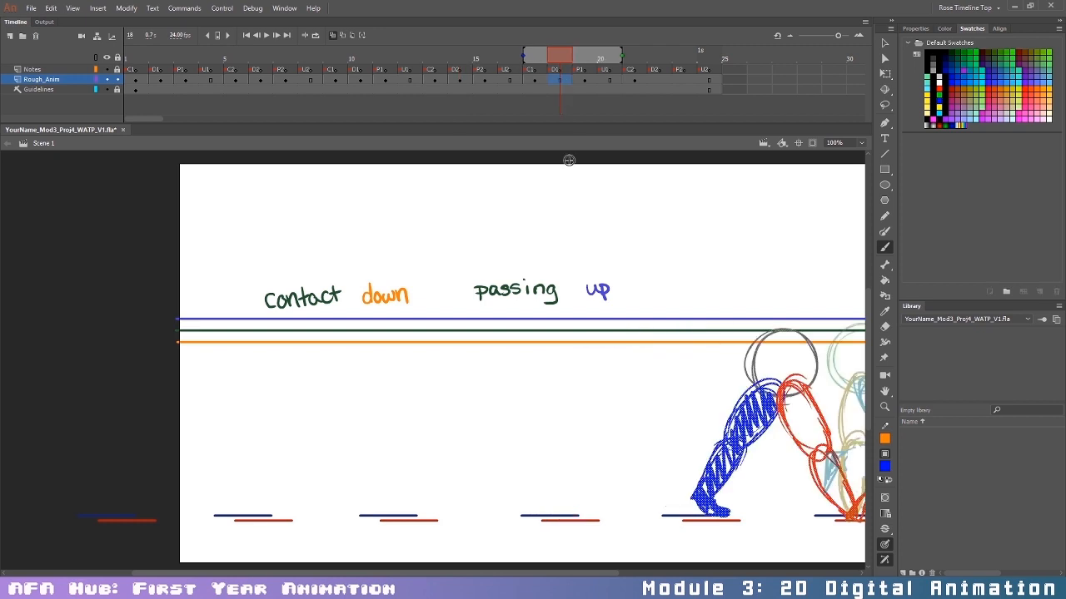
pyautogui.moveTo(537, 573); pyautogui.dragTo(681, 573)
pyautogui.press('Delete')
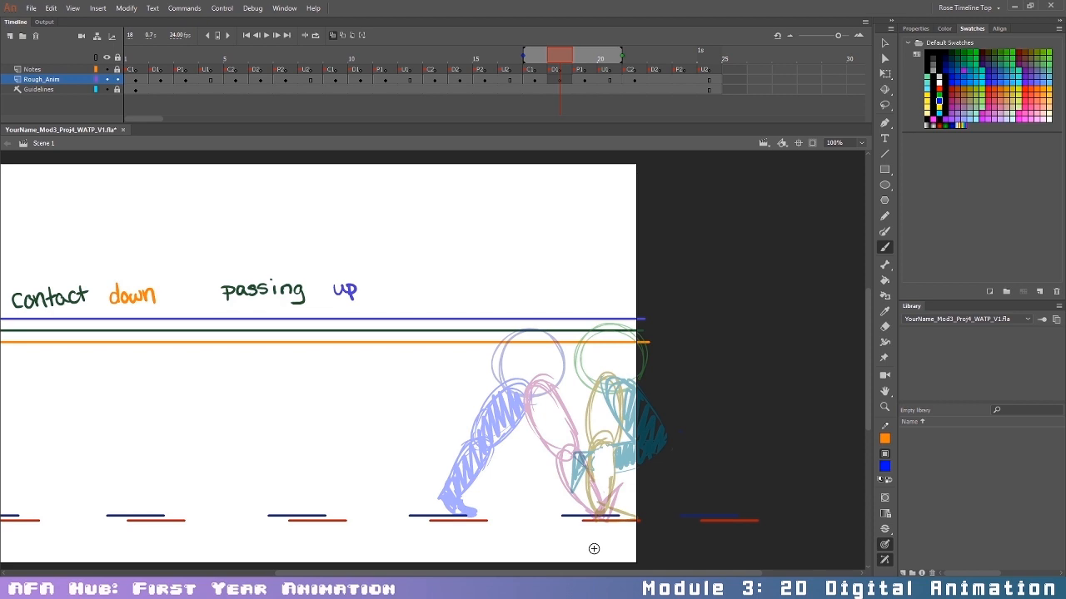
# Step: Draw a dark grey body circle on frame 18 between the neighbouring poses and lower it to the orange down guideline
pyautogui.click(932, 70)
pyautogui.moveTo(563, 334)
pyautogui.mouseDown()
pyautogui.moveTo(573, 402)
pyautogui.moveTo(536, 378)
pyautogui.moveTo(544, 340)
pyautogui.moveTo(571, 402)
pyautogui.mouseUp()
pyautogui.press('v')
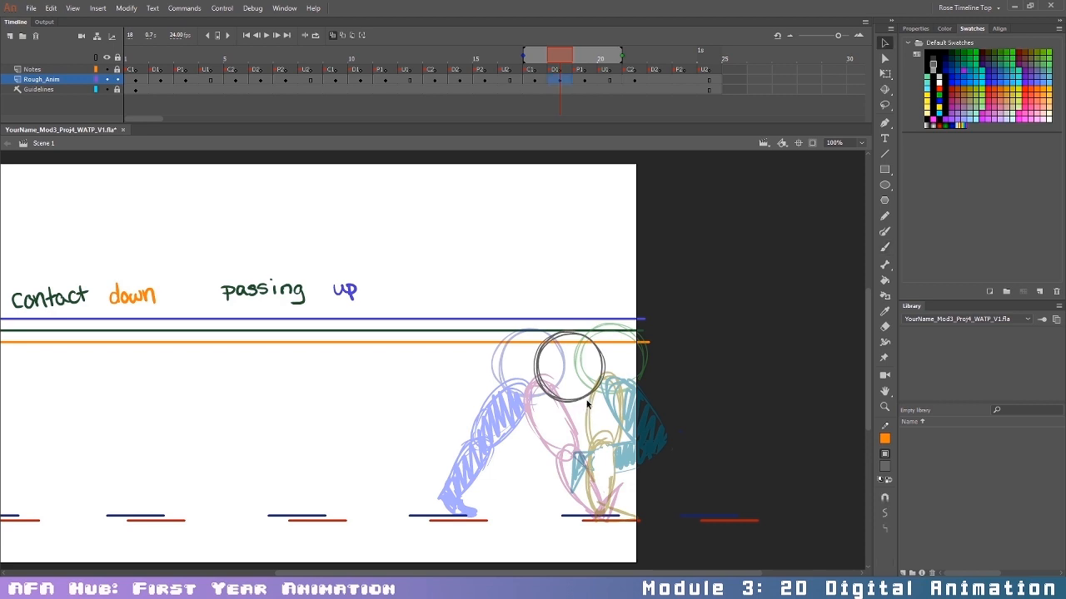
pyautogui.moveTo(587, 402); pyautogui.dragTo(588, 413)
# Step: Draw the red front leg on frame 18 with a flat foot, a forward thigh and a bent shin
pyautogui.click(940, 92)
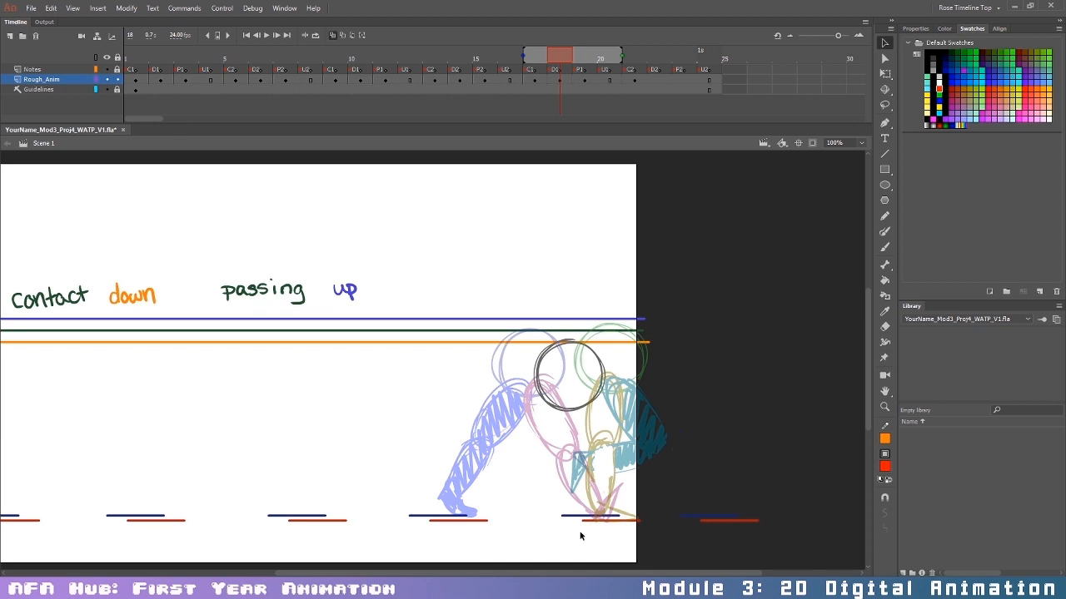
pyautogui.press('b')
pyautogui.moveTo(596, 503)
pyautogui.mouseDown()
pyautogui.moveTo(636, 518)
pyautogui.moveTo(590, 513)
pyautogui.mouseUp()
pyautogui.moveTo(582, 395)
pyautogui.mouseDown()
pyautogui.moveTo(600, 458)
pyautogui.moveTo(575, 400)
pyautogui.moveTo(583, 449)
pyautogui.moveTo(620, 425)
pyautogui.mouseUp()
pyautogui.moveTo(616, 478)
pyautogui.mouseDown()
pyautogui.moveTo(592, 509)
pyautogui.moveTo(620, 454)
pyautogui.moveTo(597, 510)
pyautogui.moveTo(589, 466)
pyautogui.moveTo(601, 457)
pyautogui.moveTo(595, 508)
pyautogui.mouseUp()
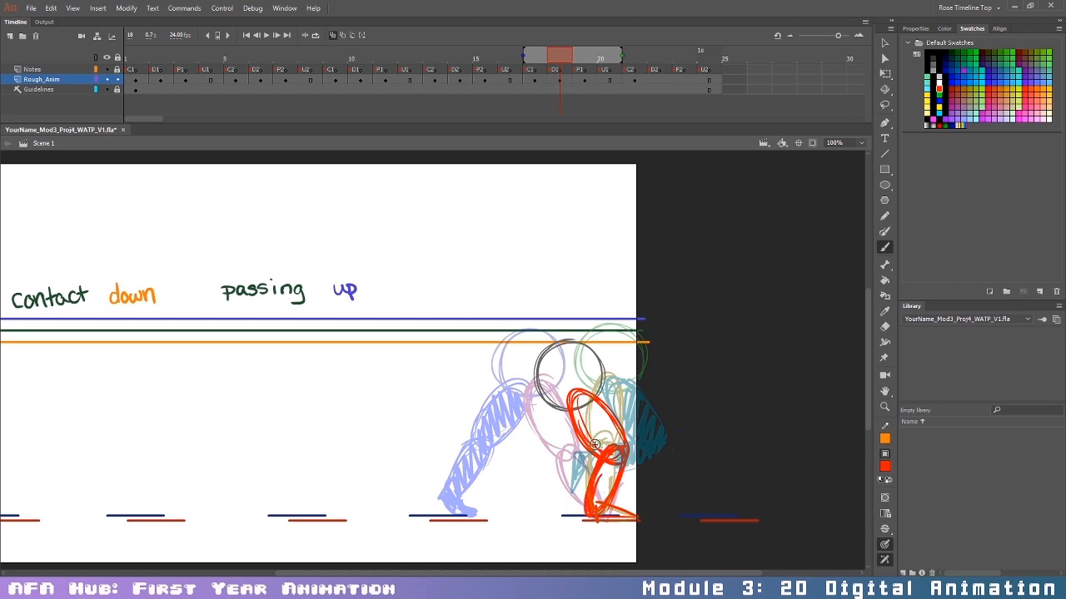
# Step: Draw the blue rear leg on frame 18 with its shin reaching back and toes down, and shade it blue
pyautogui.click(938, 104)
pyautogui.moveTo(521, 389); pyautogui.dragTo(480, 437)
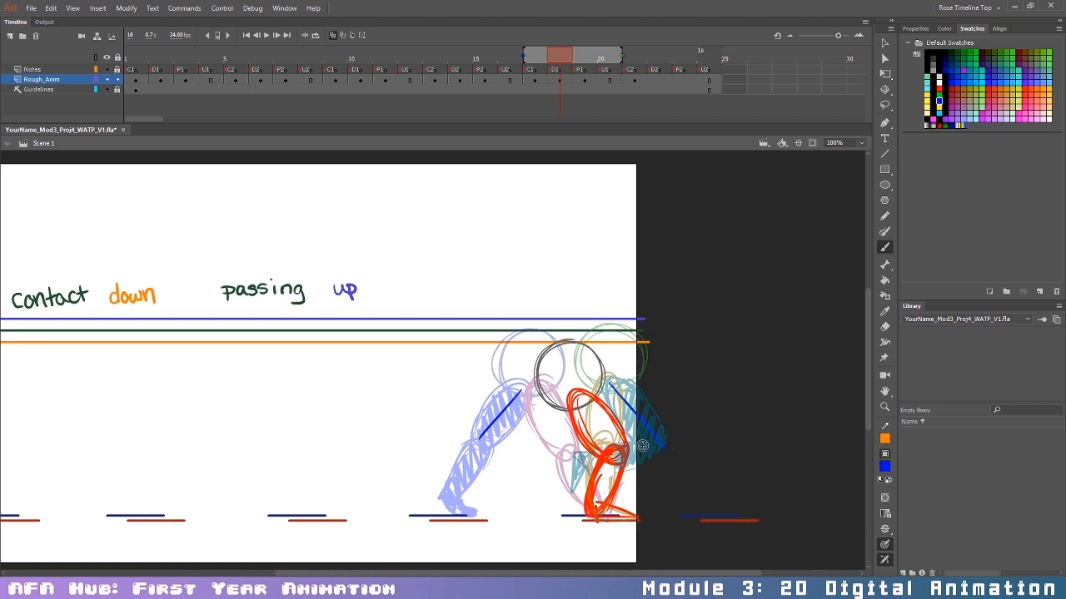
pyautogui.hotkey('ctrl', 'z')
pyautogui.moveTo(566, 394)
pyautogui.mouseDown()
pyautogui.moveTo(563, 468)
pyautogui.moveTo(575, 449)
pyautogui.moveTo(554, 471)
pyautogui.moveTo(573, 476)
pyautogui.moveTo(521, 464)
pyautogui.moveTo(487, 478)
pyautogui.moveTo(526, 493)
pyautogui.moveTo(483, 478)
pyautogui.moveTo(480, 514)
pyautogui.moveTo(498, 485)
pyautogui.mouseUp()
pyautogui.moveTo(500, 471)
pyautogui.mouseDown()
pyautogui.moveTo(485, 471)
pyautogui.moveTo(479, 516)
pyautogui.mouseUp()
pyautogui.moveTo(490, 480)
pyautogui.mouseDown()
pyautogui.moveTo(540, 472)
pyautogui.moveTo(550, 429)
pyautogui.moveTo(564, 433)
pyautogui.moveTo(573, 417)
pyautogui.mouseUp()
# Step: Remove the frames after frame 21 from the Notes, Rough_Anim and Guidelines layers
pyautogui.moveTo(580, 57)
pyautogui.mouseDown()
pyautogui.moveTo(670, 66)
pyautogui.moveTo(694, 90)
pyautogui.moveTo(744, 90)
pyautogui.mouseUp()
pyautogui.rightClick(681, 79)
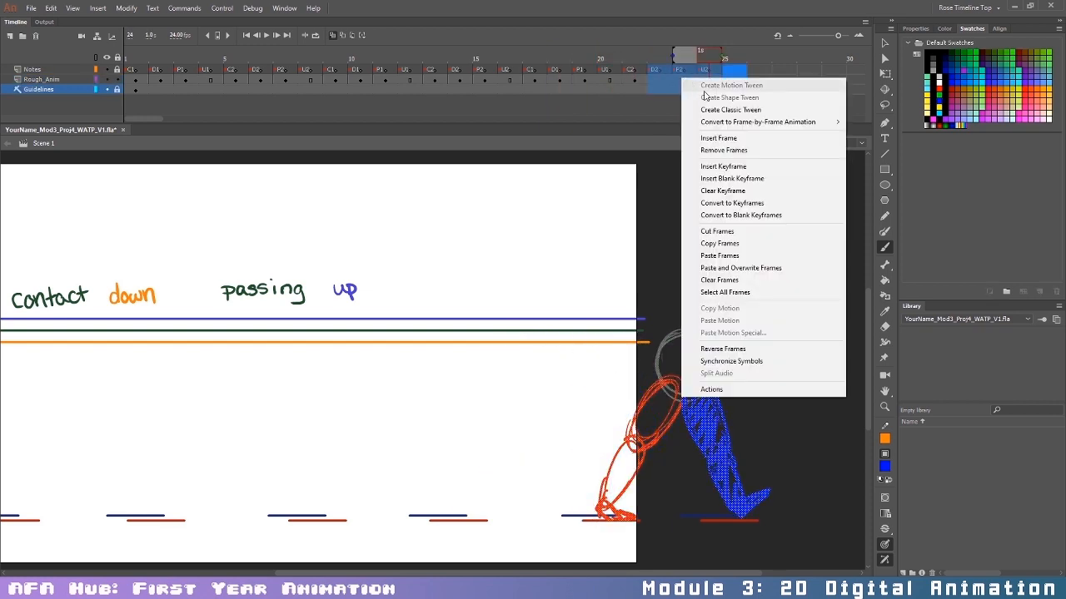
pyautogui.click(723, 150)
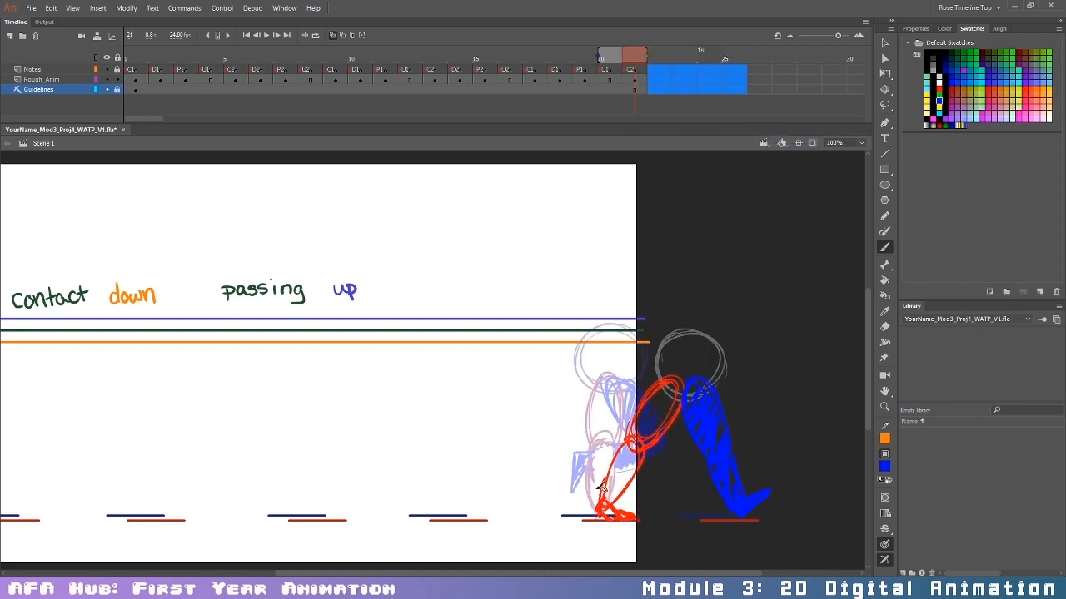
# Step: Test the movie to preview the rough walk, close the preview and return to the timeline
pyautogui.hotkey('ctrl', 'Return')
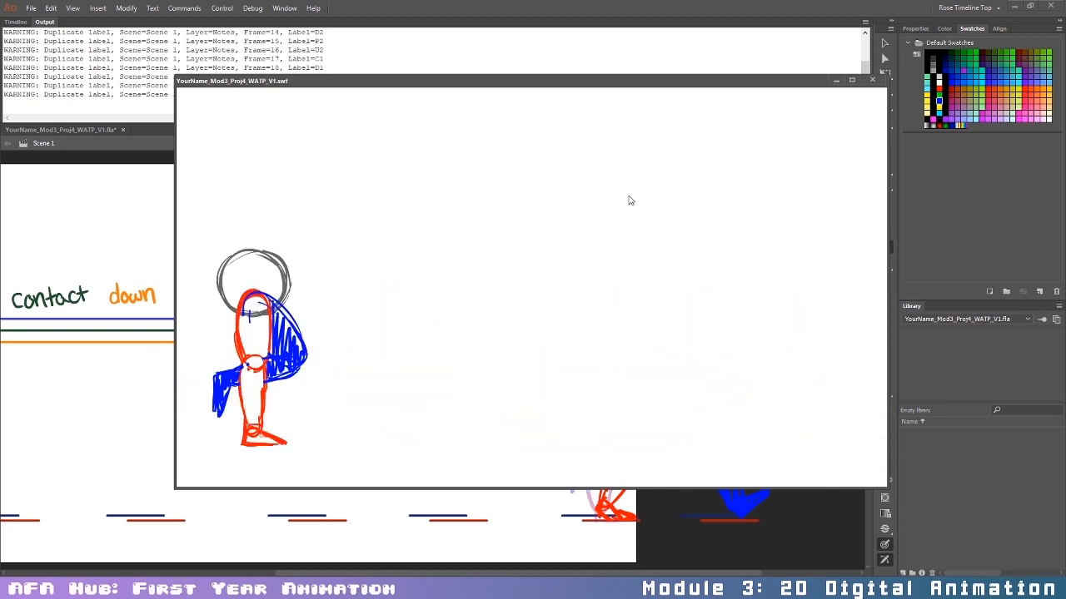
pyautogui.click(873, 81)
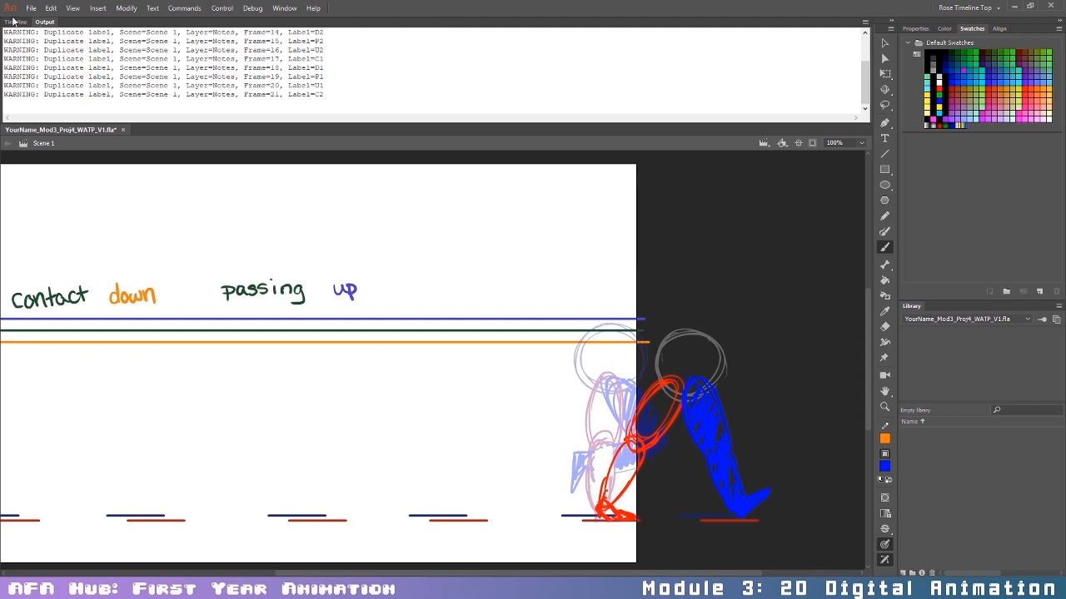
pyautogui.click(15, 22)
# Step: Insert a blank keyframe at frame 4 on Rough_Anim and shorten the onion skin range to end at frame 5
pyautogui.moveTo(425, 573); pyautogui.dragTo(347, 565)
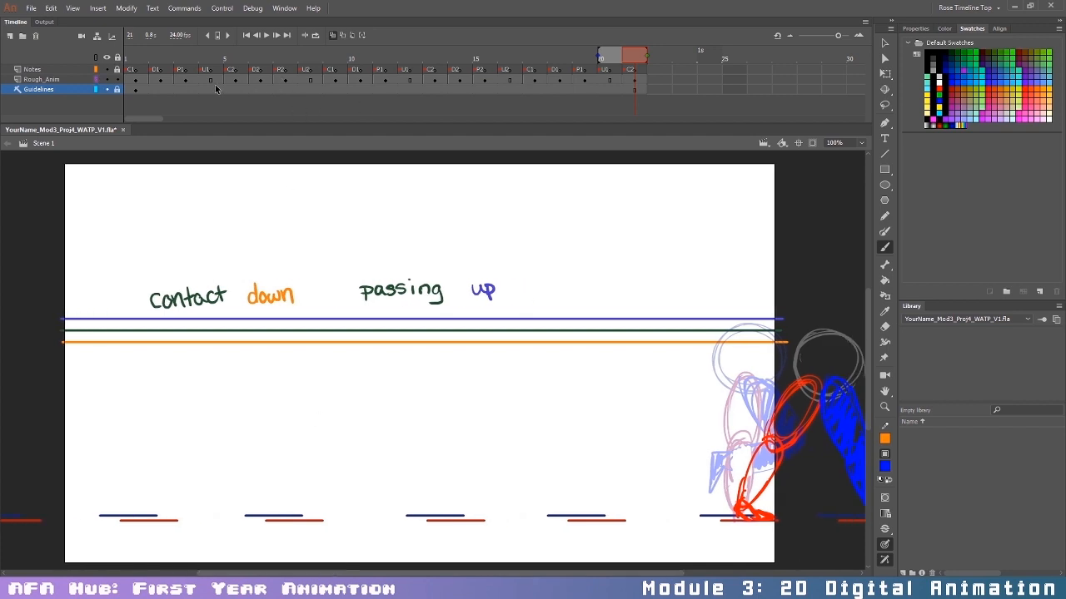
pyautogui.click(212, 80)
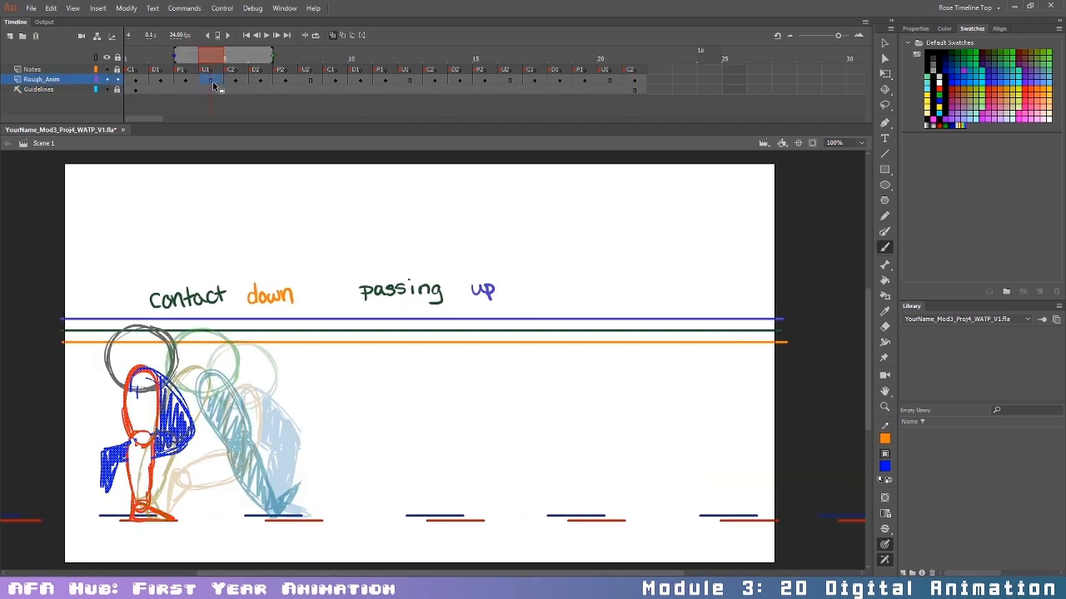
pyautogui.press('Delete')
pyautogui.moveTo(272, 52); pyautogui.dragTo(248, 52)
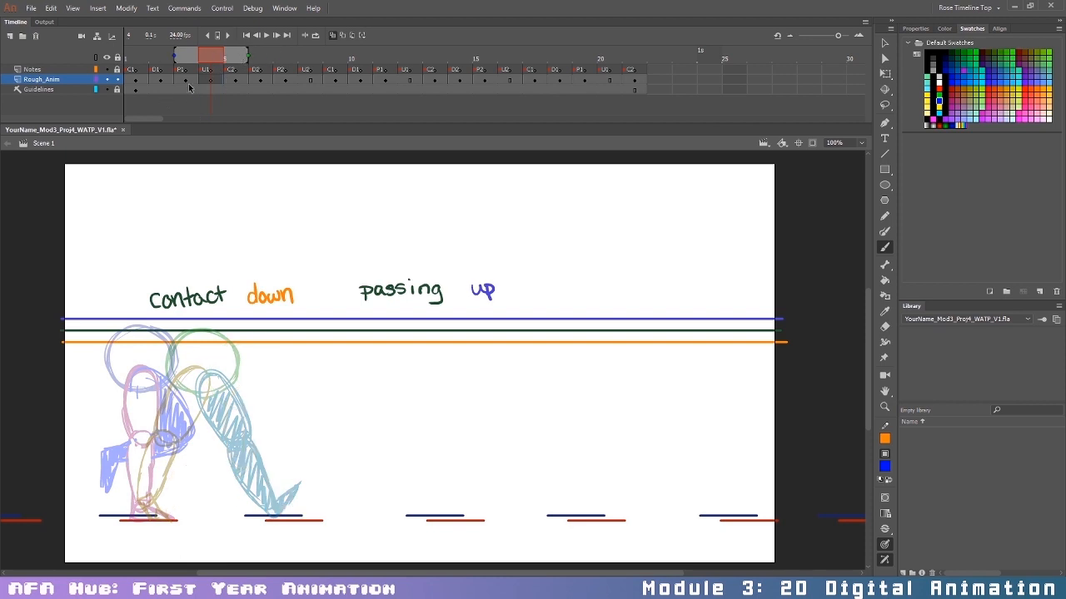
# Step: Draw a dark grey hip circle on frame 4 midway between the onion-skinned poses, touching the purple up line, and nudge it slightly forward
pyautogui.click(932, 65)
pyautogui.moveTo(149, 343)
pyautogui.mouseDown()
pyautogui.moveTo(189, 340)
pyautogui.moveTo(194, 384)
pyautogui.moveTo(165, 397)
pyautogui.moveTo(188, 394)
pyautogui.mouseUp()
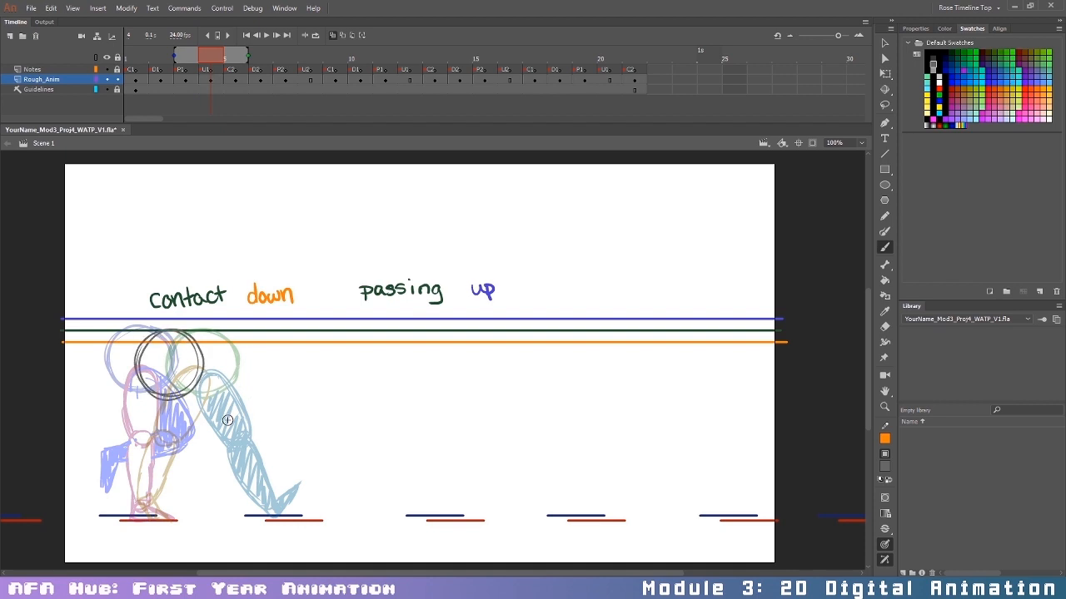
pyautogui.hotkey('ctrl', 'z')
pyautogui.moveTo(167, 333)
pyautogui.mouseDown()
pyautogui.moveTo(193, 389)
pyautogui.moveTo(138, 377)
pyautogui.moveTo(172, 401)
pyautogui.moveTo(191, 379)
pyautogui.mouseUp()
pyautogui.press('v')
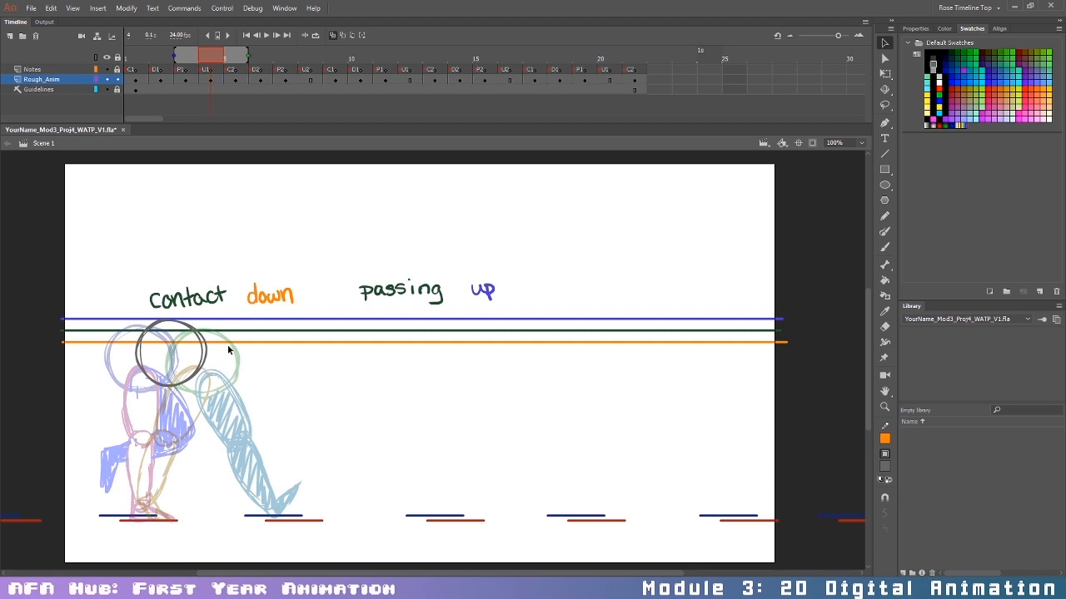
pyautogui.click(191, 372)
pyautogui.press('Right')
pyautogui.press('Right')
pyautogui.press('Right')
# Step: Draw the red supporting leg on frame 4 with its thigh, shin and foot planted on the first red ground mark
pyautogui.press('b')
pyautogui.click(616, 239)
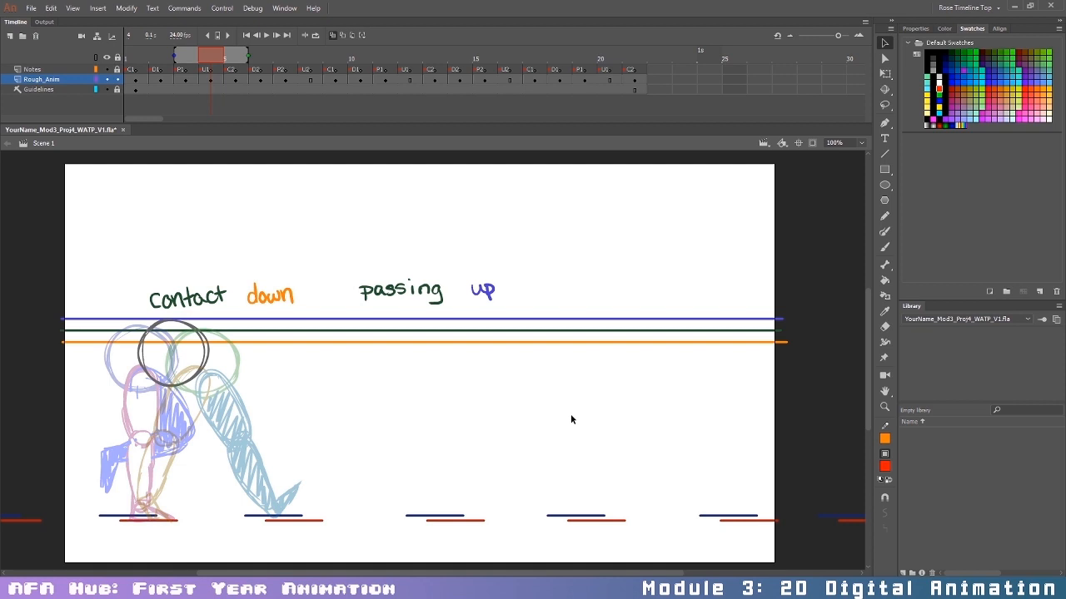
pyautogui.press('b')
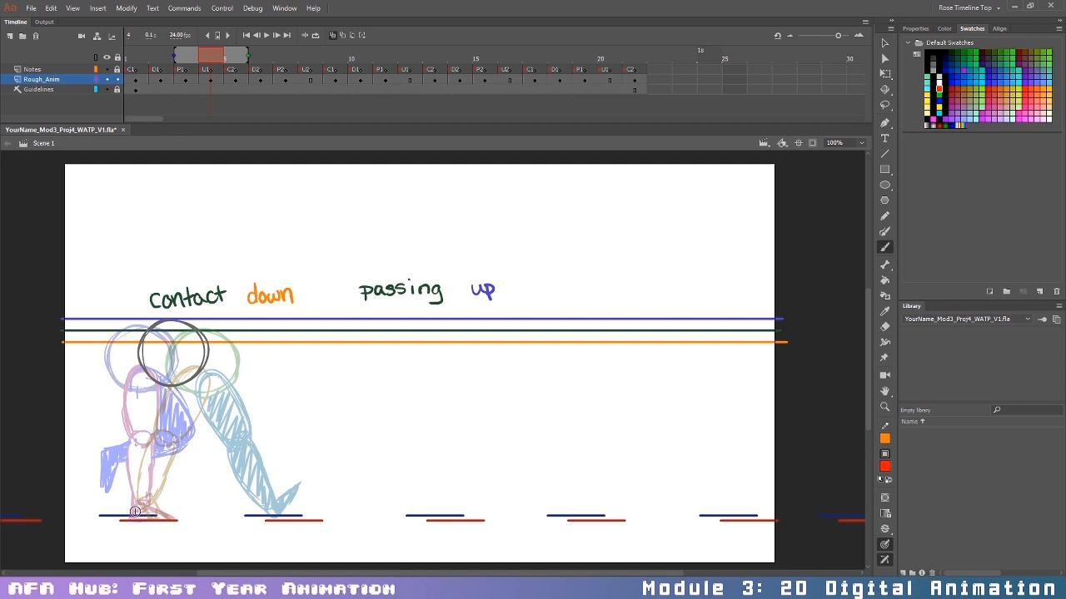
pyautogui.moveTo(146, 519)
pyautogui.mouseDown()
pyautogui.moveTo(133, 509)
pyautogui.moveTo(147, 499)
pyautogui.mouseUp()
pyautogui.moveTo(167, 373)
pyautogui.mouseDown()
pyautogui.moveTo(185, 401)
pyautogui.moveTo(144, 406)
pyautogui.moveTo(153, 502)
pyautogui.mouseUp()
pyautogui.hotkey('ctrl', 'z')
pyautogui.moveTo(144, 438); pyautogui.dragTo(133, 504)
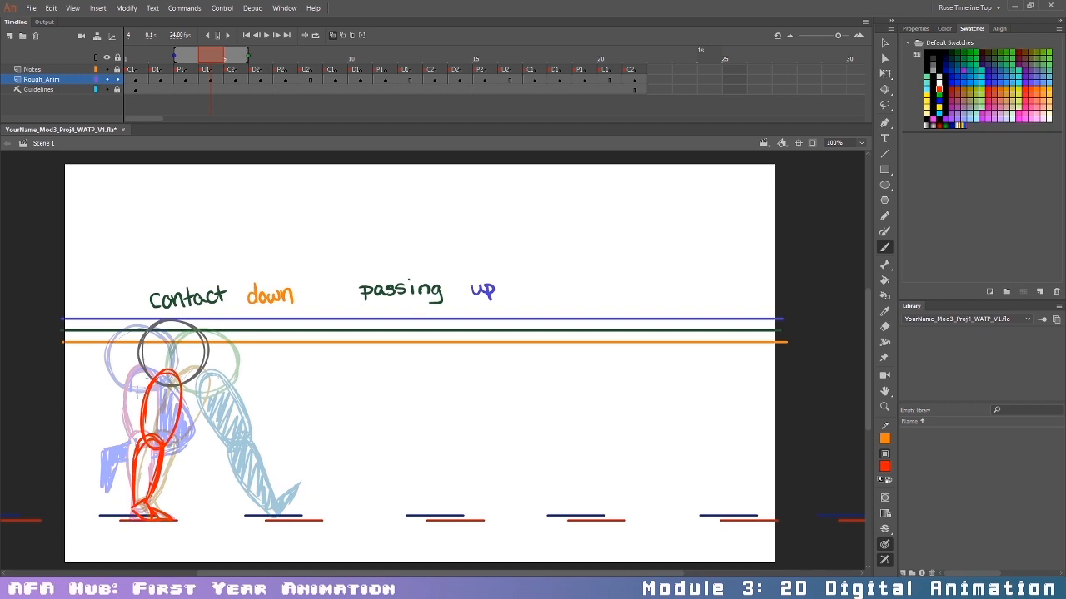
# Step: Sketch the blue thigh and shin on frame 4, with a blue arc tracing the foot's swing between the neighbouring poses
pyautogui.click(939, 100)
pyautogui.moveTo(200, 400)
pyautogui.mouseDown()
pyautogui.moveTo(212, 437)
pyautogui.moveTo(170, 371)
pyautogui.moveTo(220, 420)
pyautogui.moveTo(206, 392)
pyautogui.mouseUp()
pyautogui.moveTo(111, 449)
pyautogui.mouseDown()
pyautogui.moveTo(143, 493)
pyautogui.moveTo(279, 493)
pyautogui.moveTo(287, 481)
pyautogui.moveTo(117, 461)
pyautogui.moveTo(287, 496)
pyautogui.moveTo(306, 483)
pyautogui.mouseUp()
pyautogui.hotkey('ctrl', 'z')
pyautogui.moveTo(213, 449)
pyautogui.mouseDown()
pyautogui.moveTo(202, 491)
pyautogui.moveTo(215, 446)
pyautogui.moveTo(200, 462)
pyautogui.mouseUp()
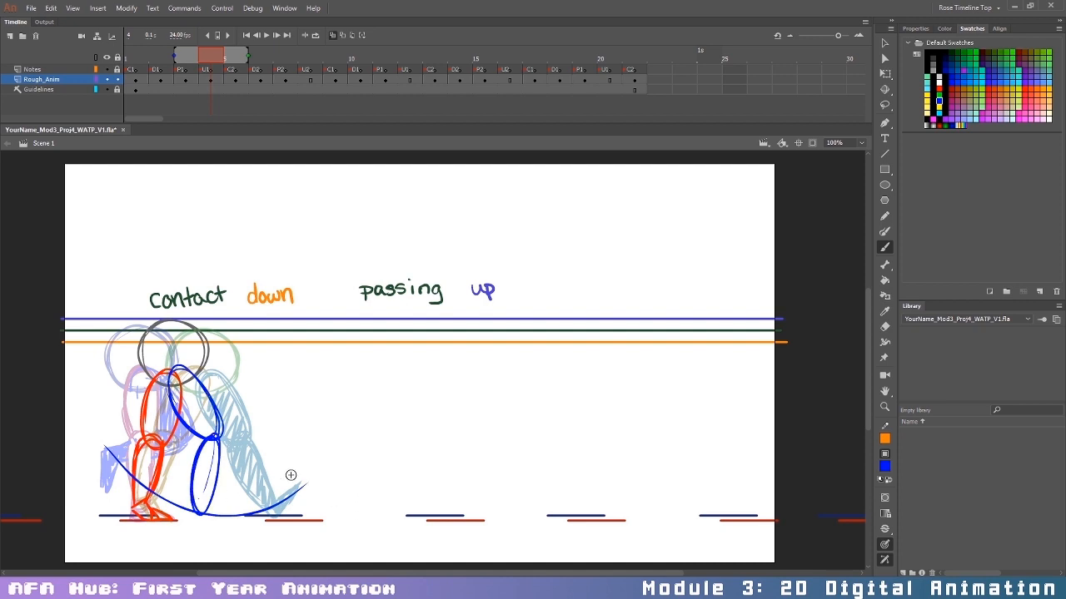
# Step: Redraw the blue shin on frame 4 slanting back from the knee with the toes down, and shade the leg blue
pyautogui.moveTo(188, 423); pyautogui.dragTo(216, 446)
pyautogui.hotkey('ctrl', 'z')
pyautogui.hotkey('ctrl', 'z')
pyautogui.hotkey('ctrl', 'z')
pyautogui.hotkey('ctrl', 'z')
pyautogui.moveTo(212, 438)
pyautogui.mouseDown()
pyautogui.moveTo(184, 493)
pyautogui.moveTo(204, 500)
pyautogui.moveTo(218, 449)
pyautogui.moveTo(183, 505)
pyautogui.mouseUp()
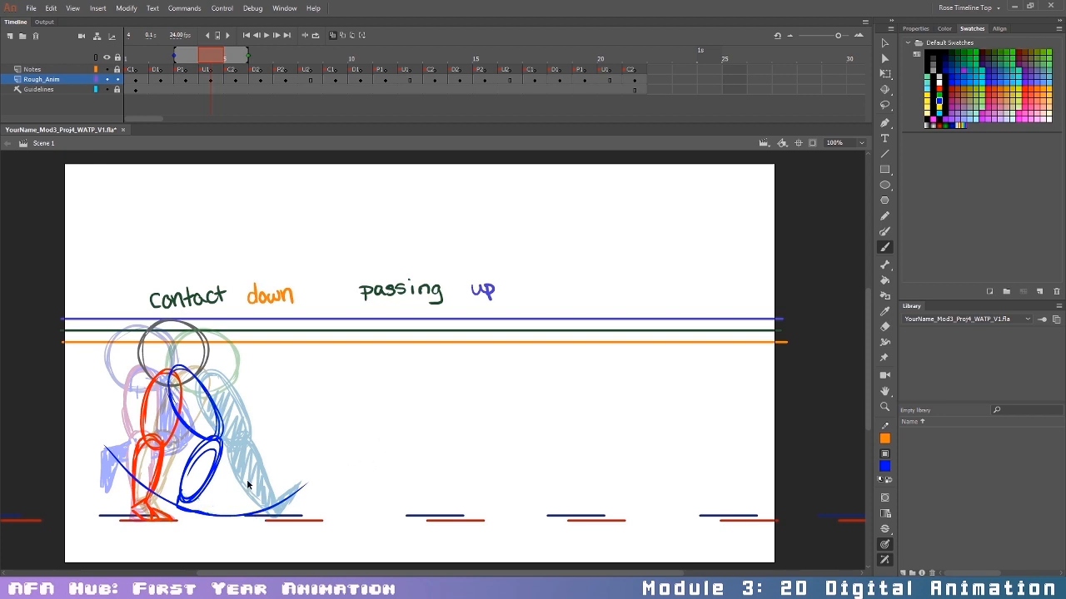
pyautogui.hotkey('ctrl', 'z')
pyautogui.moveTo(209, 427)
pyautogui.mouseDown()
pyautogui.moveTo(191, 449)
pyautogui.moveTo(191, 488)
pyautogui.moveTo(212, 451)
pyautogui.moveTo(188, 491)
pyautogui.moveTo(200, 509)
pyautogui.moveTo(188, 493)
pyautogui.moveTo(203, 454)
pyautogui.moveTo(198, 388)
pyautogui.moveTo(213, 417)
pyautogui.moveTo(211, 463)
pyautogui.mouseUp()
# Step: Remove the blue swing arc around the feet on frame 4
pyautogui.press('e')
pyautogui.moveTo(107, 446); pyautogui.dragTo(113, 454)
pyautogui.moveTo(183, 508); pyautogui.dragTo(215, 513)
pyautogui.press('v')
pyautogui.click(283, 509)
pyautogui.press('Delete')
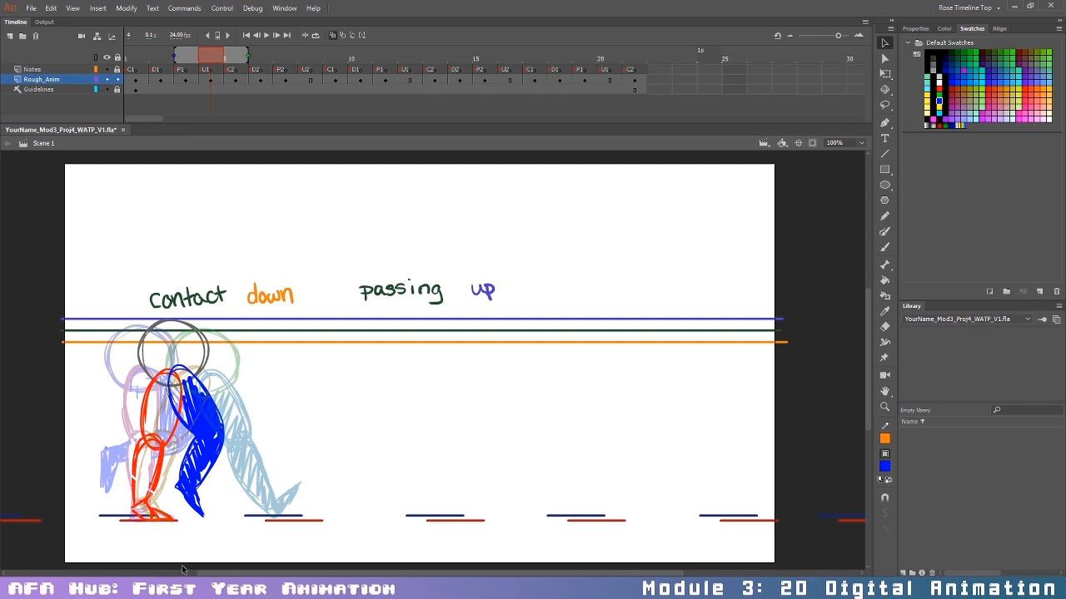
# Step: Blank the Rough_Anim keyframe at frame 8 and draw a dark grey hip circle midway between the onion-skinned poses
pyautogui.click(309, 80)
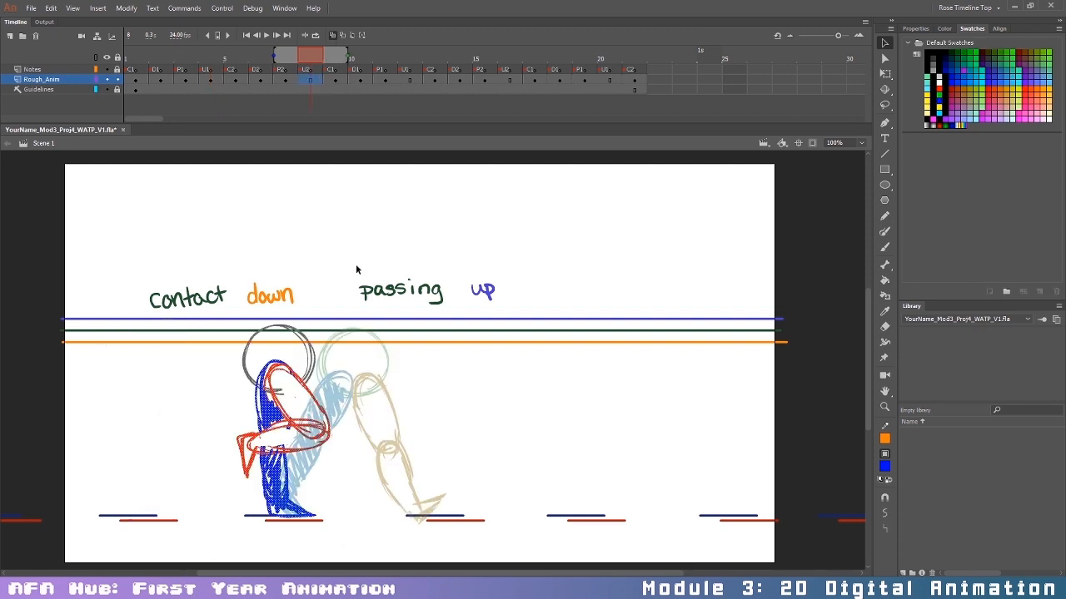
pyautogui.press('Delete')
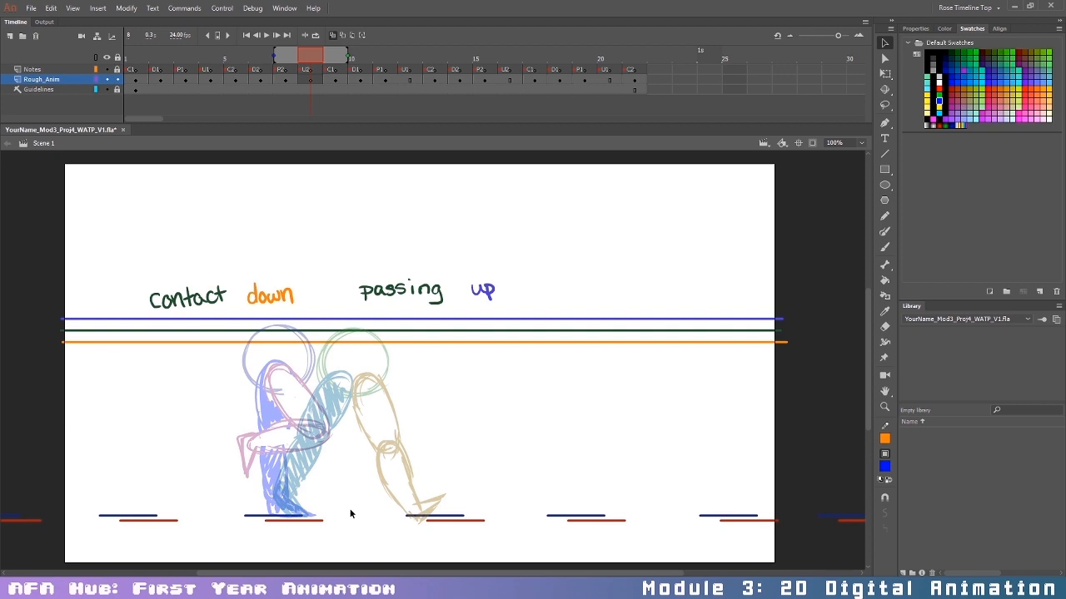
pyautogui.click(932, 65)
pyautogui.press('b')
pyautogui.moveTo(305, 332)
pyautogui.mouseDown()
pyautogui.moveTo(313, 400)
pyautogui.moveTo(304, 337)
pyautogui.moveTo(291, 383)
pyautogui.moveTo(283, 371)
pyautogui.moveTo(330, 335)
pyautogui.moveTo(331, 387)
pyautogui.mouseUp()
pyautogui.hotkey('ctrl', 'z')
pyautogui.hotkey('ctrl', 'z')
pyautogui.hotkey('ctrl', 'z')
pyautogui.moveTo(304, 332)
pyautogui.mouseDown()
pyautogui.moveTo(350, 371)
pyautogui.moveTo(287, 379)
pyautogui.mouseUp()
pyautogui.hotkey('ctrl', 'z')
pyautogui.moveTo(318, 331)
pyautogui.mouseDown()
pyautogui.moveTo(320, 399)
pyautogui.moveTo(290, 375)
pyautogui.moveTo(346, 371)
pyautogui.moveTo(337, 395)
pyautogui.mouseUp()
# Step: Erase the stray strokes around the frame 8 hip circle and raise it to touch the purple up line
pyautogui.press('e')
pyautogui.moveTo(358, 353); pyautogui.dragTo(348, 398)
pyautogui.press('v')
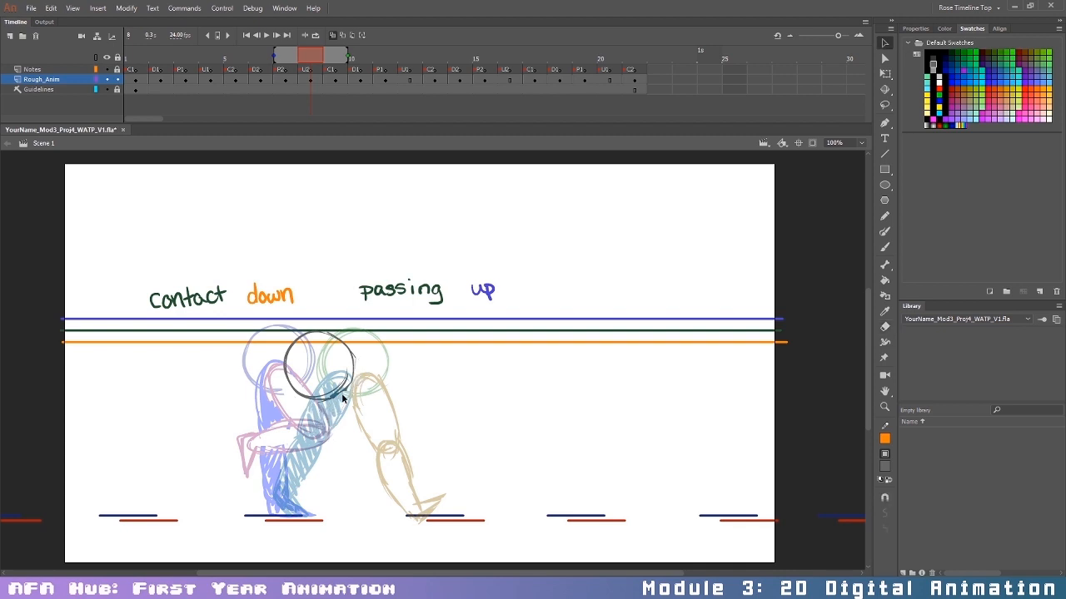
pyautogui.moveTo(336, 392); pyautogui.dragTo(337, 380)
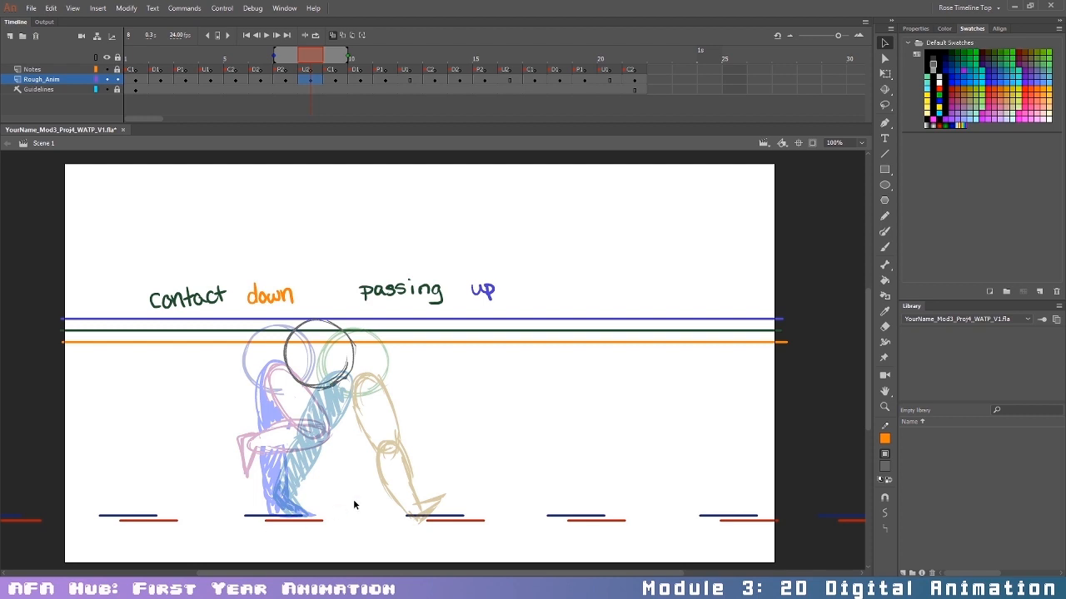
# Step: Draw the blue planted foot on frame 8 at the second blue ground mark
pyautogui.click(939, 103)
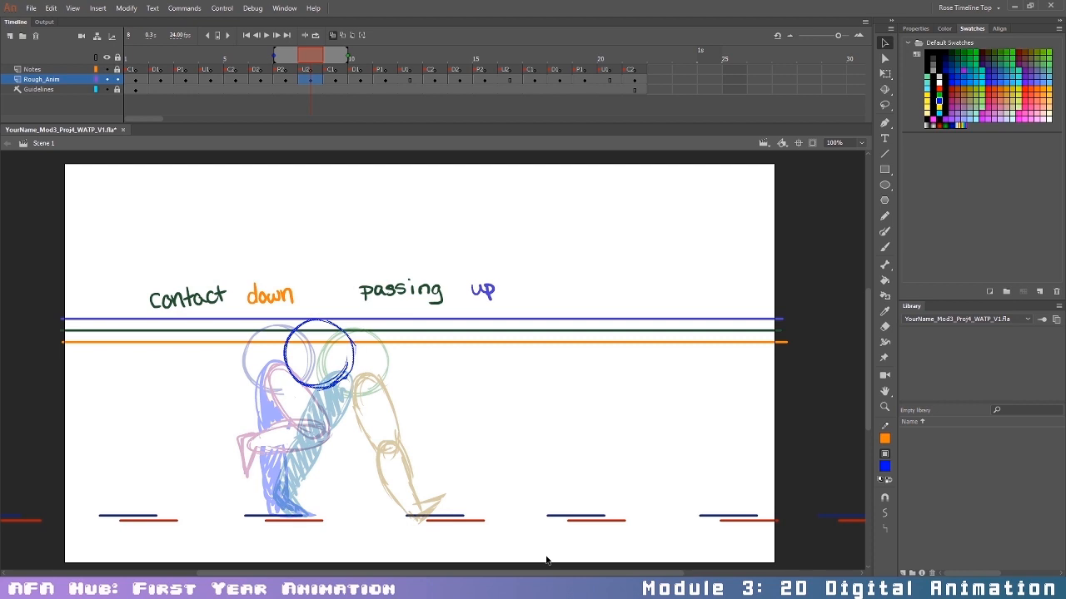
pyautogui.press('b')
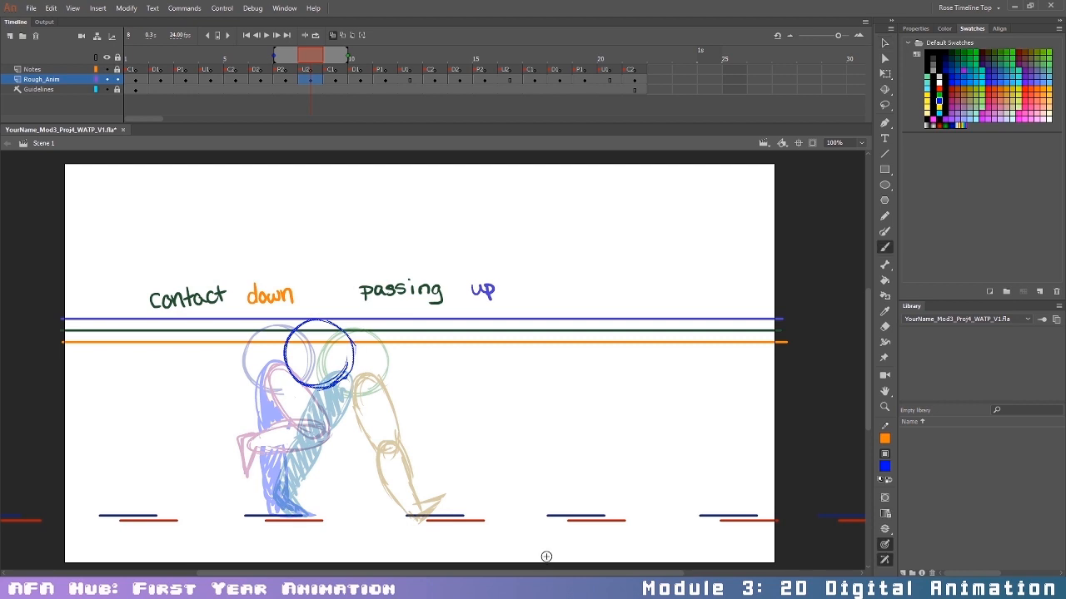
pyautogui.moveTo(293, 498)
pyautogui.mouseDown()
pyautogui.moveTo(275, 516)
pyautogui.moveTo(268, 503)
pyautogui.moveTo(283, 515)
pyautogui.moveTo(293, 505)
pyautogui.mouseUp()
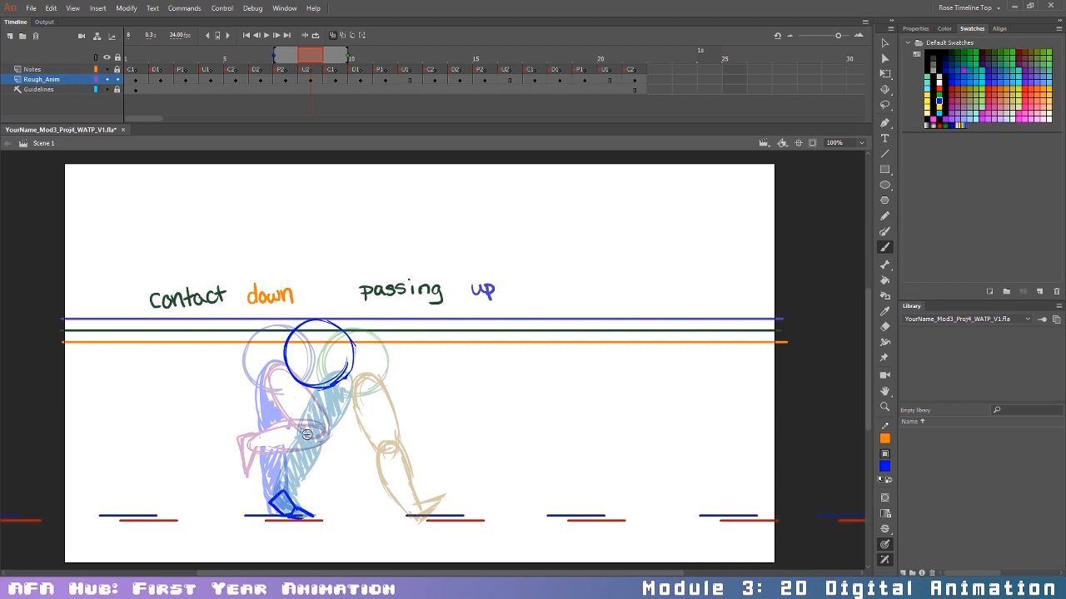
pyautogui.moveTo(300, 379)
pyautogui.mouseDown()
pyautogui.moveTo(309, 440)
pyautogui.moveTo(310, 373)
pyautogui.moveTo(287, 413)
pyautogui.moveTo(301, 440)
pyautogui.mouseUp()
pyautogui.hotkey('ctrl', 'z')
# Step: Recolour the frame 8 hip circle dark grey and draw the blue supporting thigh and shin down to the planted foot
pyautogui.press('v')
pyautogui.click(933, 65)
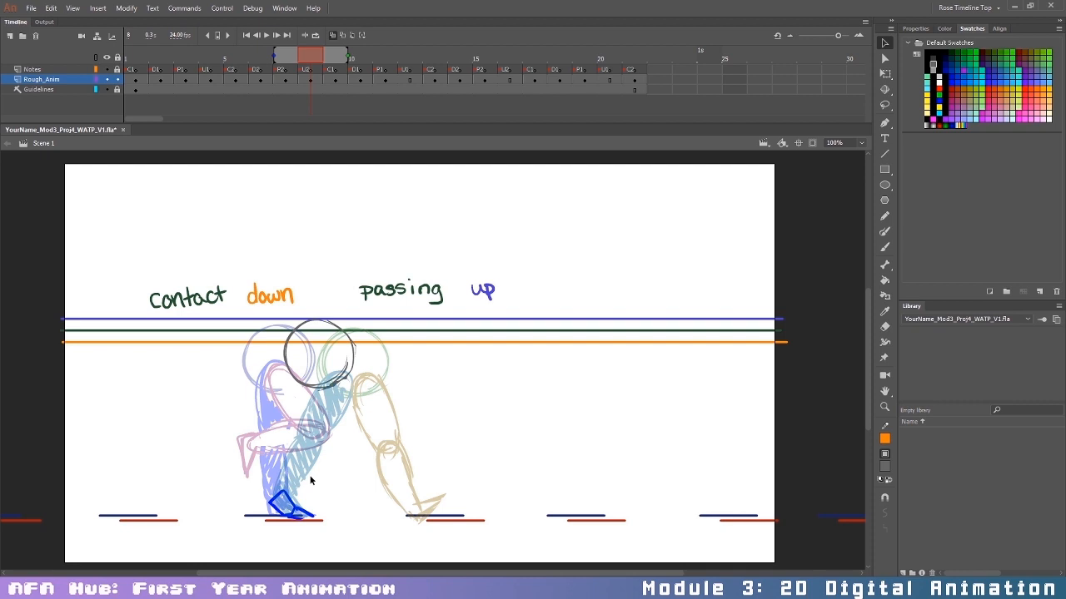
pyautogui.press('b')
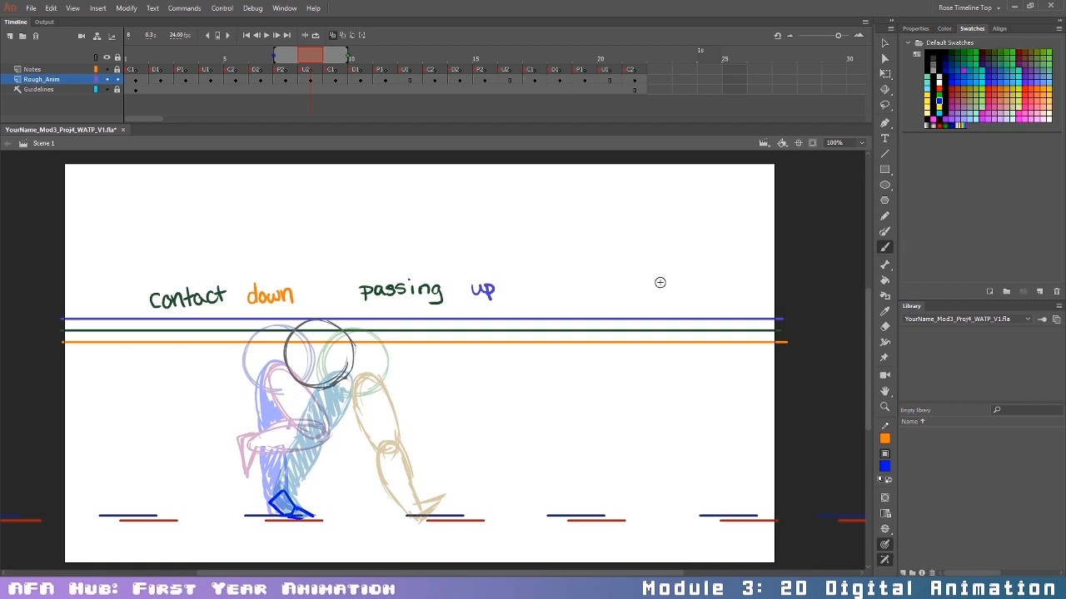
pyautogui.moveTo(295, 399)
pyautogui.mouseDown()
pyautogui.moveTo(329, 383)
pyautogui.moveTo(317, 371)
pyautogui.moveTo(320, 436)
pyautogui.moveTo(298, 439)
pyautogui.moveTo(283, 498)
pyautogui.moveTo(293, 491)
pyautogui.mouseUp()
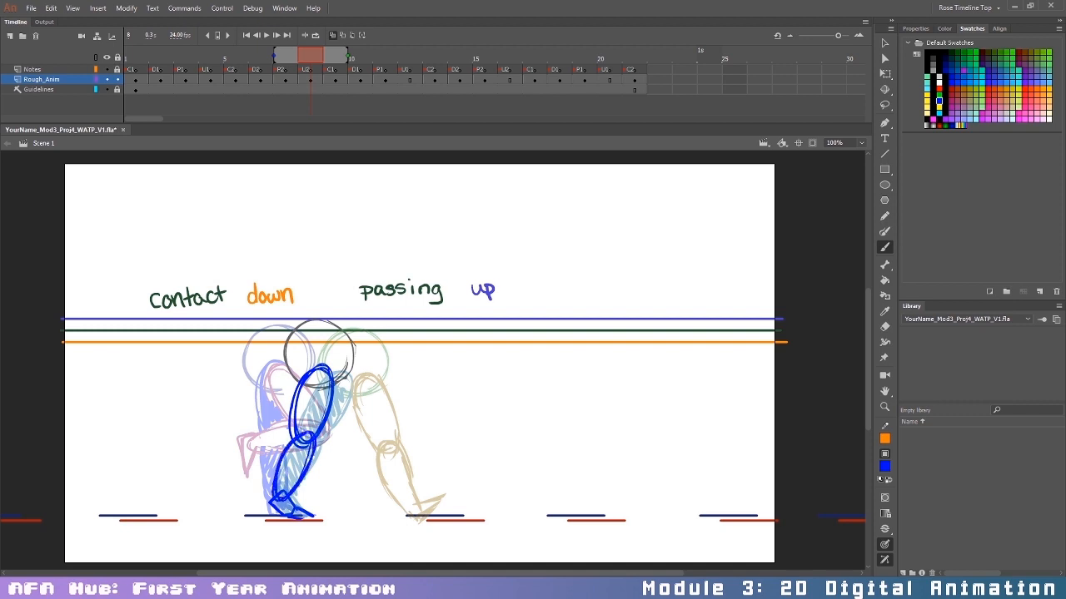
# Step: Draw the red swinging leg on frame 8 with the knee forward, the shin angled back and the toes down
pyautogui.click(940, 89)
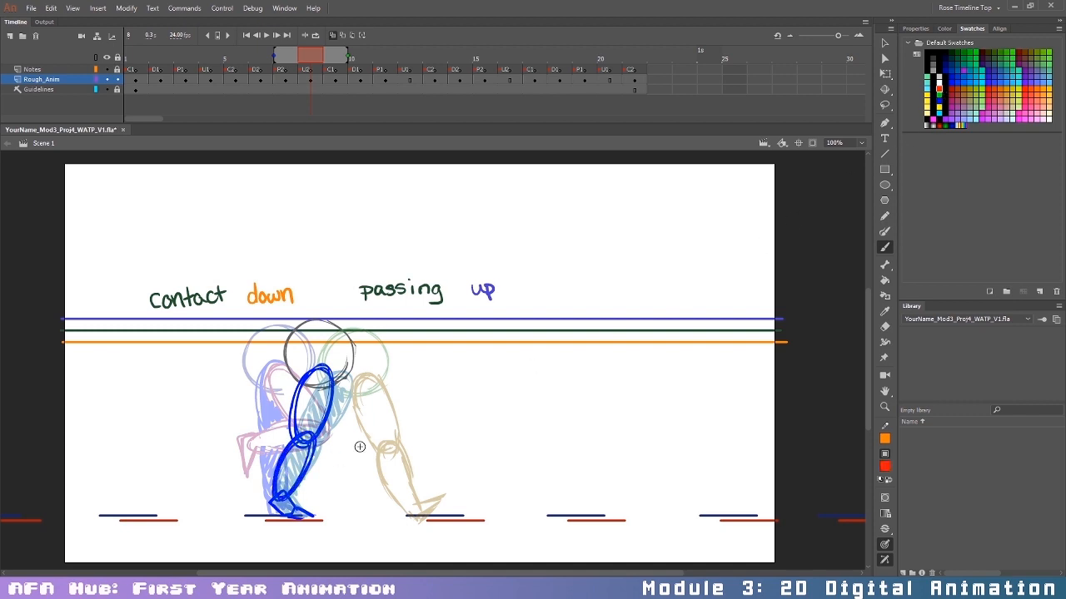
pyautogui.moveTo(331, 369)
pyautogui.mouseDown()
pyautogui.moveTo(356, 437)
pyautogui.moveTo(358, 396)
pyautogui.moveTo(368, 443)
pyautogui.moveTo(329, 486)
pyautogui.moveTo(354, 435)
pyautogui.moveTo(354, 474)
pyautogui.moveTo(322, 489)
pyautogui.moveTo(347, 450)
pyautogui.moveTo(318, 488)
pyautogui.moveTo(324, 512)
pyautogui.moveTo(320, 499)
pyautogui.moveTo(346, 517)
pyautogui.mouseUp()
pyautogui.hotkey('ctrl', 'z')
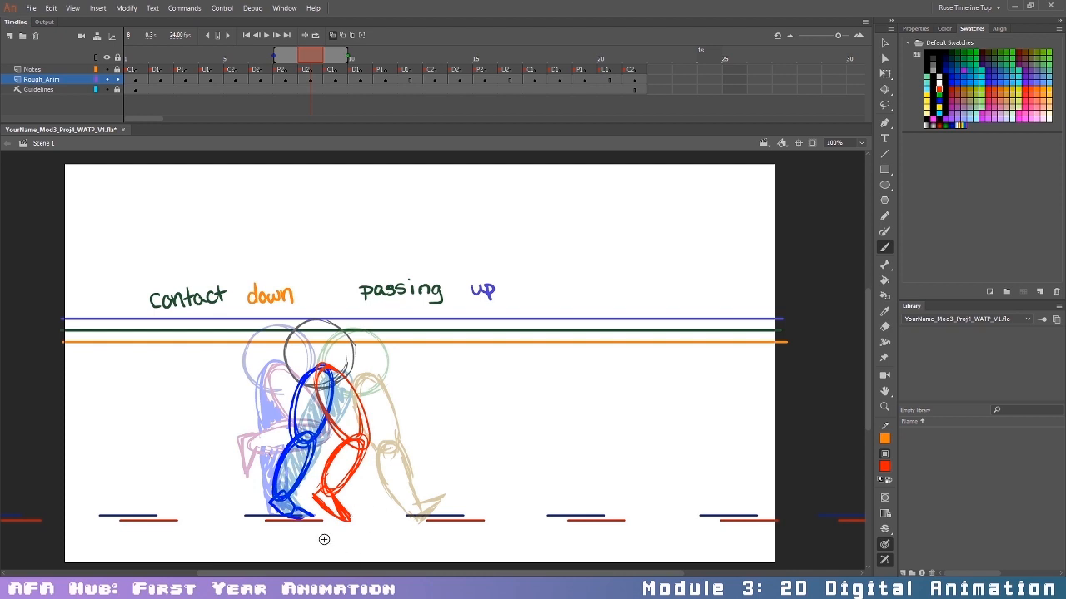
pyautogui.moveTo(254, 441)
pyautogui.mouseDown()
pyautogui.moveTo(311, 426)
pyautogui.moveTo(245, 475)
pyautogui.mouseUp()
pyautogui.moveTo(388, 448)
pyautogui.mouseDown()
pyautogui.moveTo(393, 478)
pyautogui.moveTo(450, 498)
pyautogui.mouseUp()
pyautogui.hotkey('ctrl', 'z')
pyautogui.hotkey('ctrl', 'z')
pyautogui.moveTo(293, 433); pyautogui.dragTo(254, 442)
pyautogui.moveTo(390, 449)
pyautogui.mouseDown()
pyautogui.moveTo(417, 512)
pyautogui.moveTo(441, 498)
pyautogui.mouseUp()
pyautogui.moveTo(244, 447); pyautogui.dragTo(248, 476)
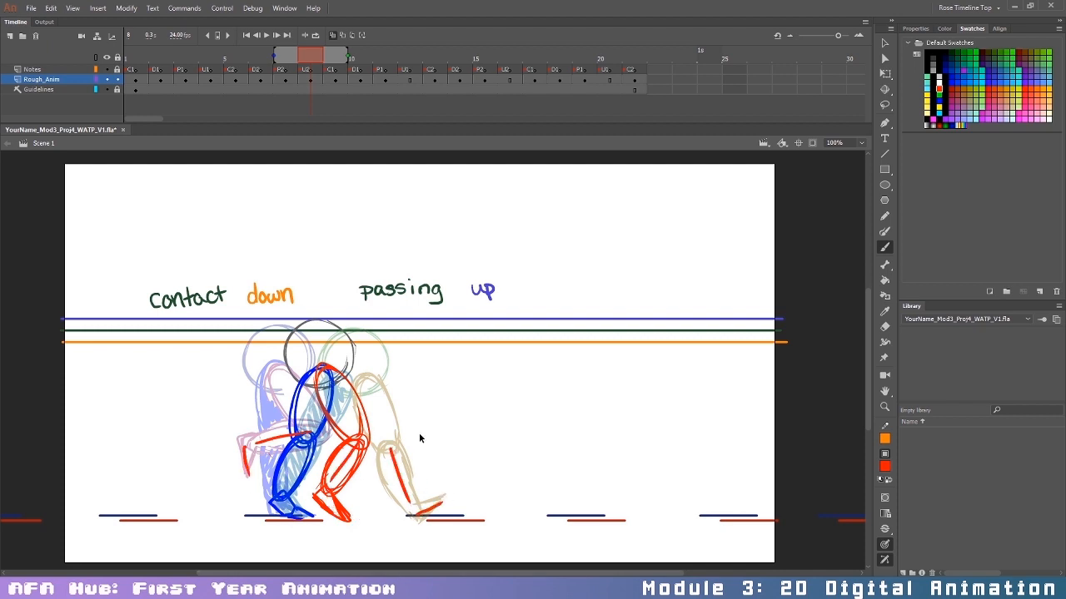
pyautogui.hotkey('ctrl', 'z')
pyautogui.hotkey('ctrl', 'z')
pyautogui.hotkey('ctrl', 'z')
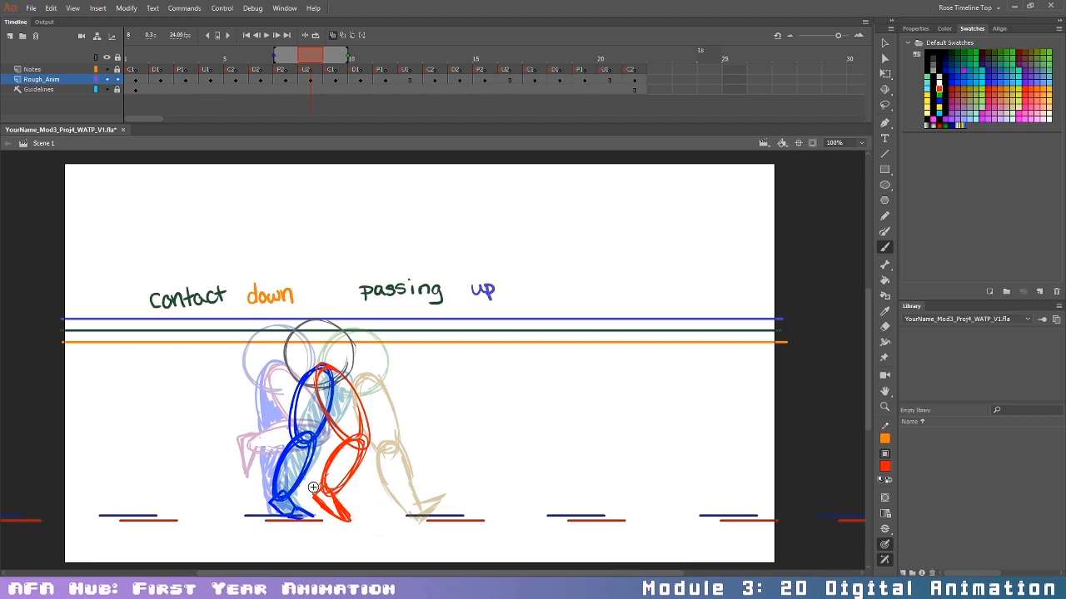
# Step: Shade the supporting leg on frame 8 solid blue
pyautogui.click(939, 101)
pyautogui.moveTo(281, 493)
pyautogui.mouseDown()
pyautogui.moveTo(310, 393)
pyautogui.moveTo(308, 453)
pyautogui.moveTo(264, 500)
pyautogui.mouseUp()
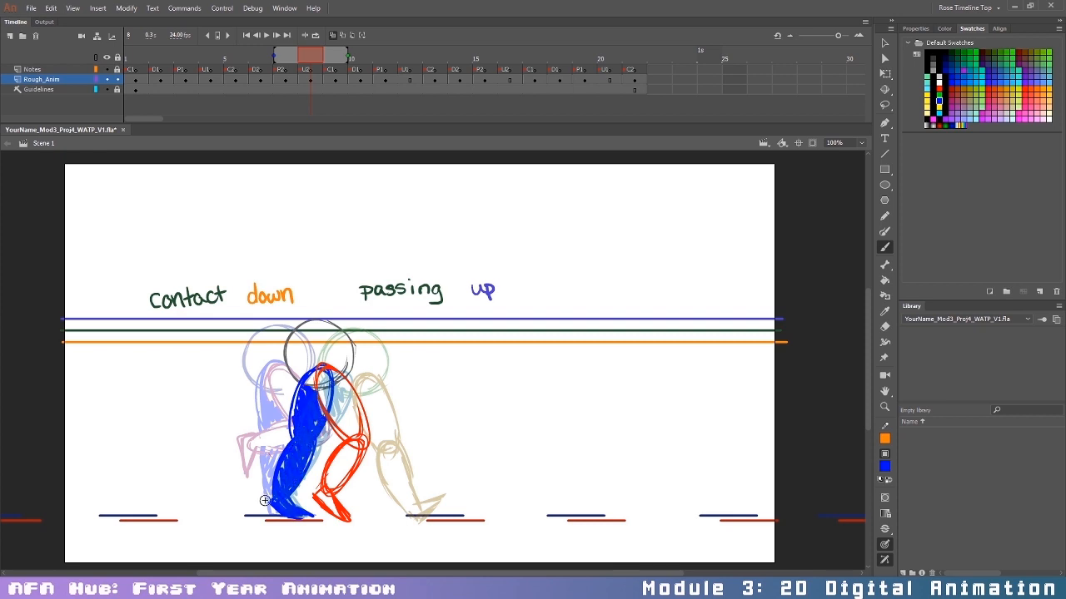
# Step: Blank the Rough_Anim keyframe at frame 12, draw a dark grey hip circle between the neighbouring poses and raise it to the purple up line
pyautogui.click(411, 81)
pyautogui.press('Delete')
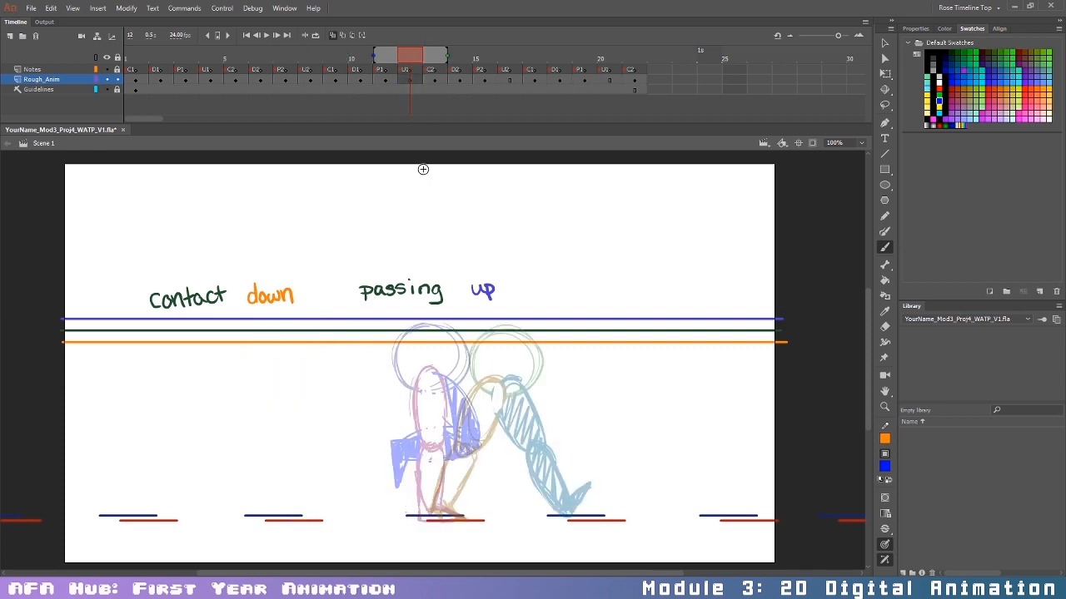
pyautogui.click(933, 65)
pyautogui.moveTo(467, 330)
pyautogui.mouseDown()
pyautogui.moveTo(462, 401)
pyautogui.moveTo(492, 364)
pyautogui.moveTo(458, 330)
pyautogui.moveTo(436, 390)
pyautogui.moveTo(497, 345)
pyautogui.moveTo(465, 331)
pyautogui.moveTo(492, 383)
pyautogui.mouseUp()
pyautogui.hotkey('ctrl', 'z')
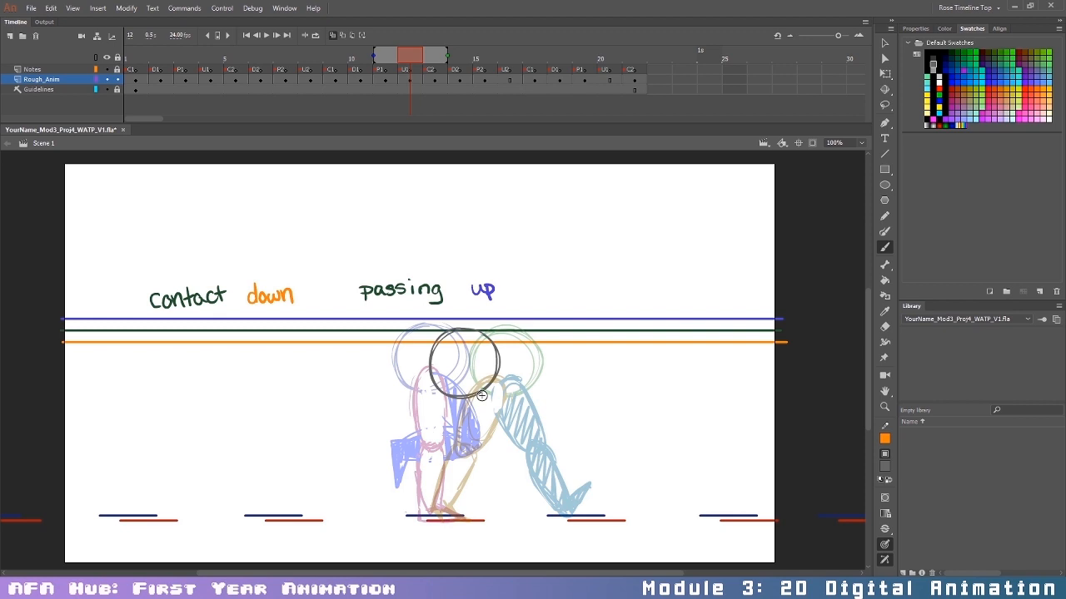
pyautogui.press('v')
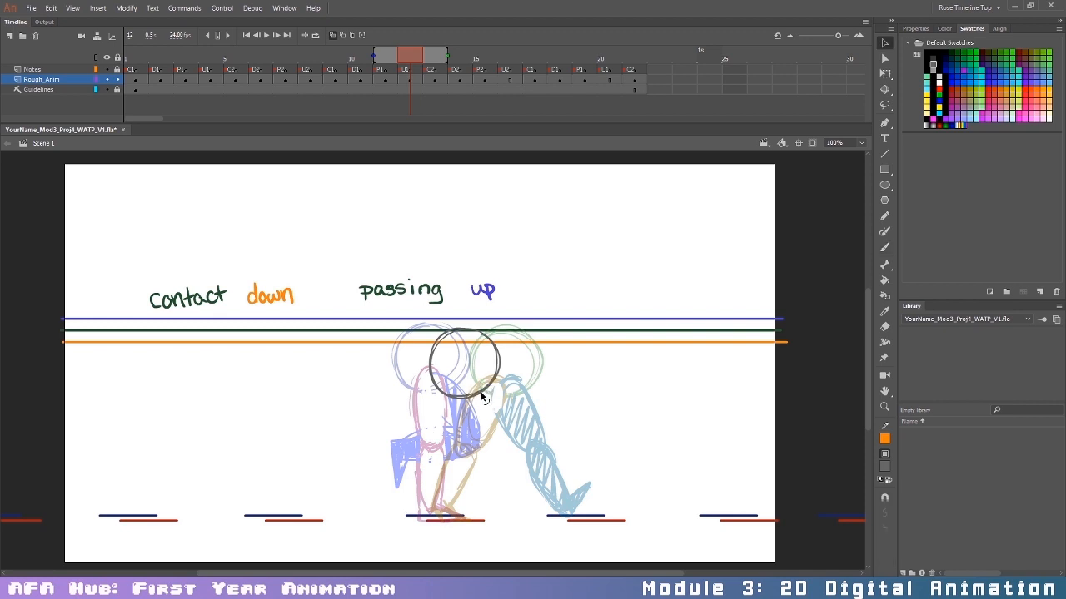
pyautogui.moveTo(484, 393); pyautogui.dragTo(489, 387)
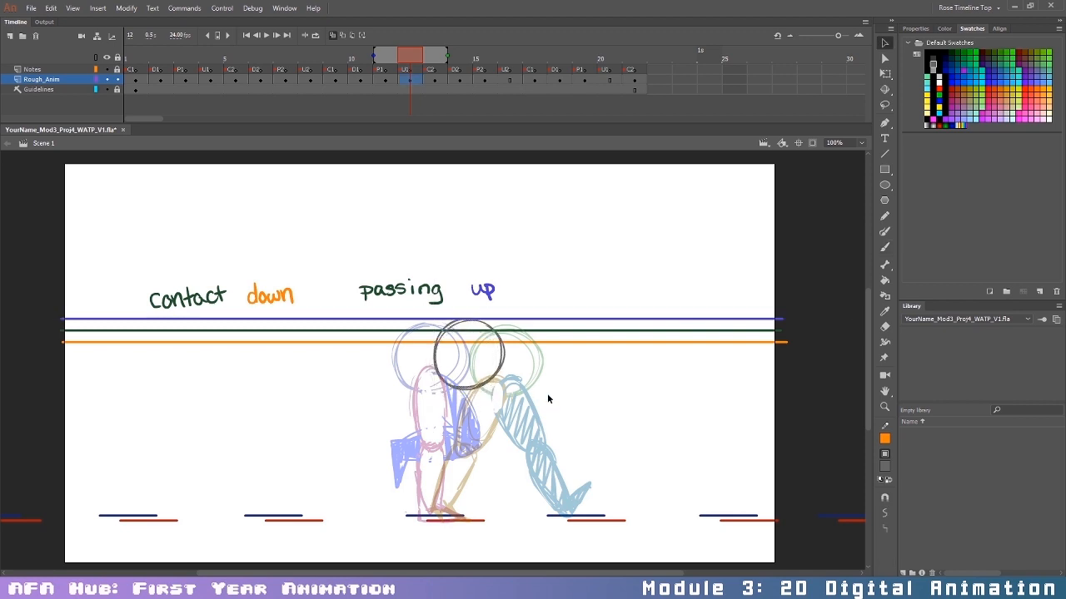
# Step: Draw the red supporting leg on frame 12 with its foot planted on the third red ground mark
pyautogui.click(939, 88)
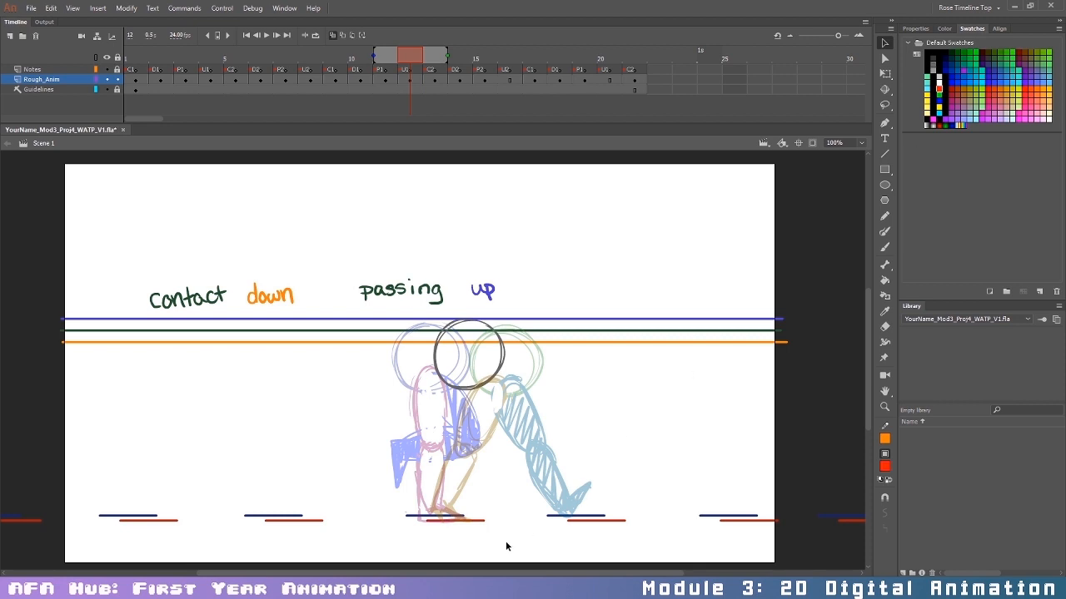
pyautogui.press('b')
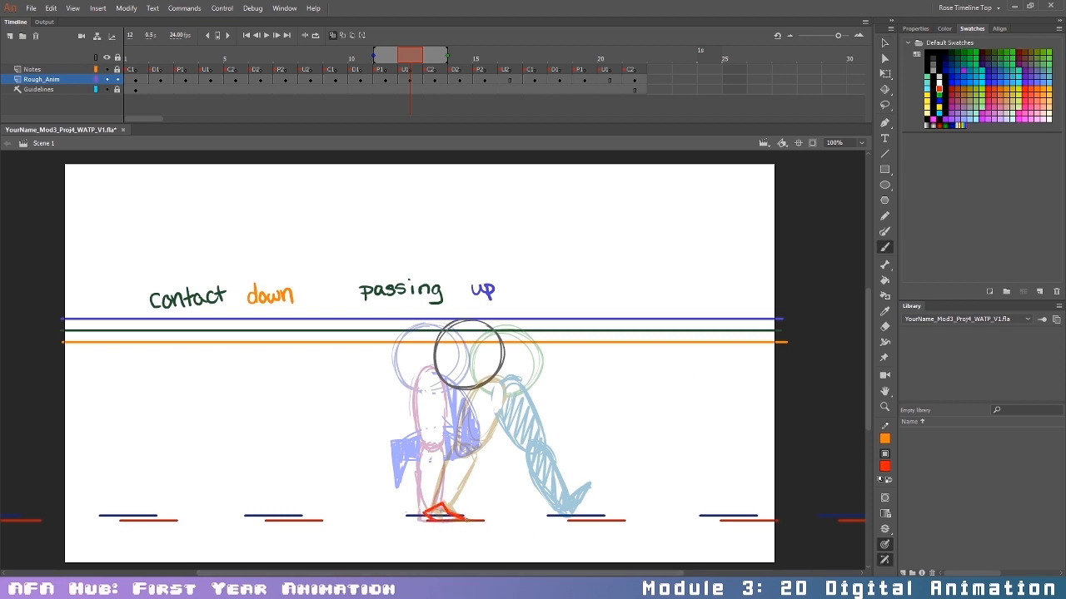
pyautogui.moveTo(471, 377)
pyautogui.mouseDown()
pyautogui.moveTo(453, 450)
pyautogui.moveTo(458, 384)
pyautogui.moveTo(423, 504)
pyautogui.mouseUp()
pyautogui.moveTo(436, 449)
pyautogui.mouseDown()
pyautogui.moveTo(423, 507)
pyautogui.moveTo(429, 479)
pyautogui.mouseUp()
pyautogui.moveTo(461, 443); pyautogui.dragTo(441, 502)
pyautogui.moveTo(458, 448); pyautogui.dragTo(441, 501)
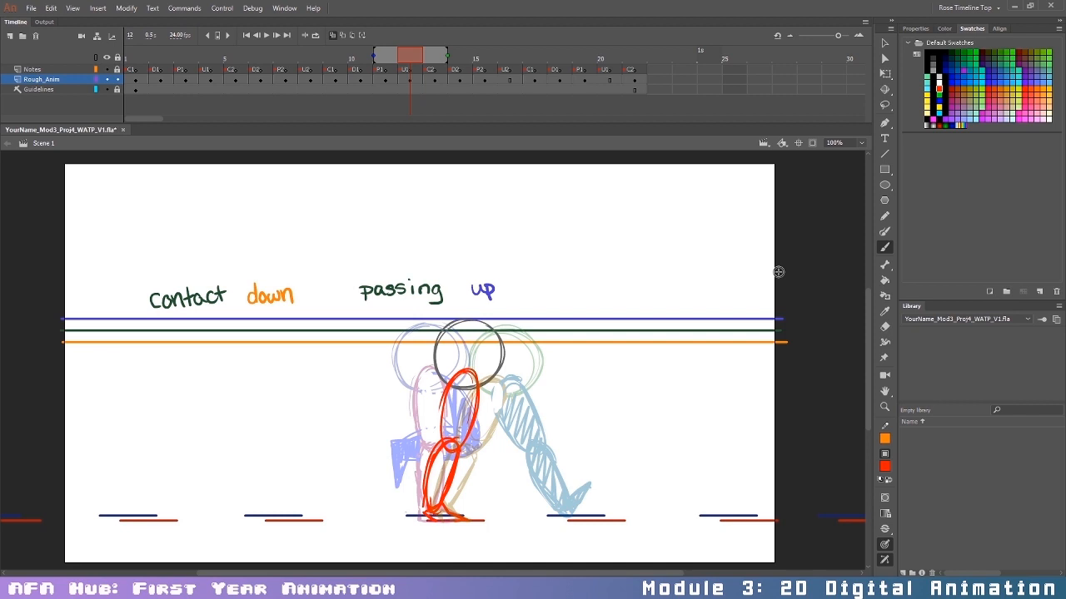
# Step: Draw the blue swinging leg on frame 12 with a forward thigh, a nearly vertical shin and a foot with the toes down
pyautogui.click(939, 101)
pyautogui.moveTo(500, 412)
pyautogui.mouseDown()
pyautogui.moveTo(478, 441)
pyautogui.moveTo(475, 373)
pyautogui.moveTo(502, 441)
pyautogui.moveTo(482, 488)
pyautogui.mouseUp()
pyautogui.moveTo(498, 443)
pyautogui.mouseDown()
pyautogui.moveTo(463, 491)
pyautogui.moveTo(500, 449)
pyautogui.mouseUp()
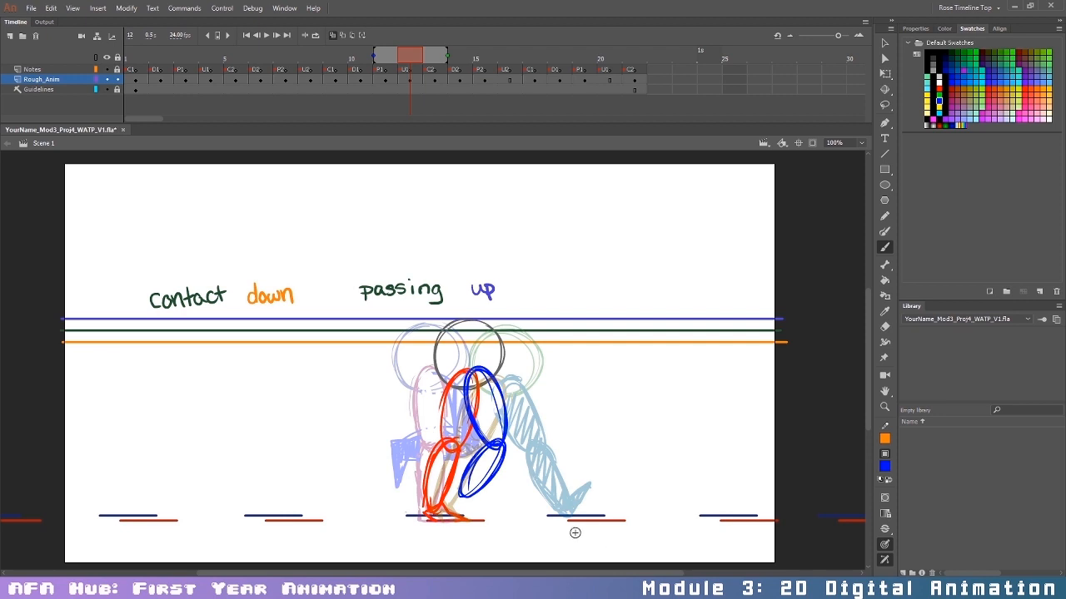
pyautogui.moveTo(461, 500); pyautogui.dragTo(486, 517)
pyautogui.hotkey('ctrl', 'z')
pyautogui.hotkey('ctrl', 'z')
pyautogui.hotkey('ctrl', 'z')
pyautogui.moveTo(497, 440); pyautogui.dragTo(479, 498)
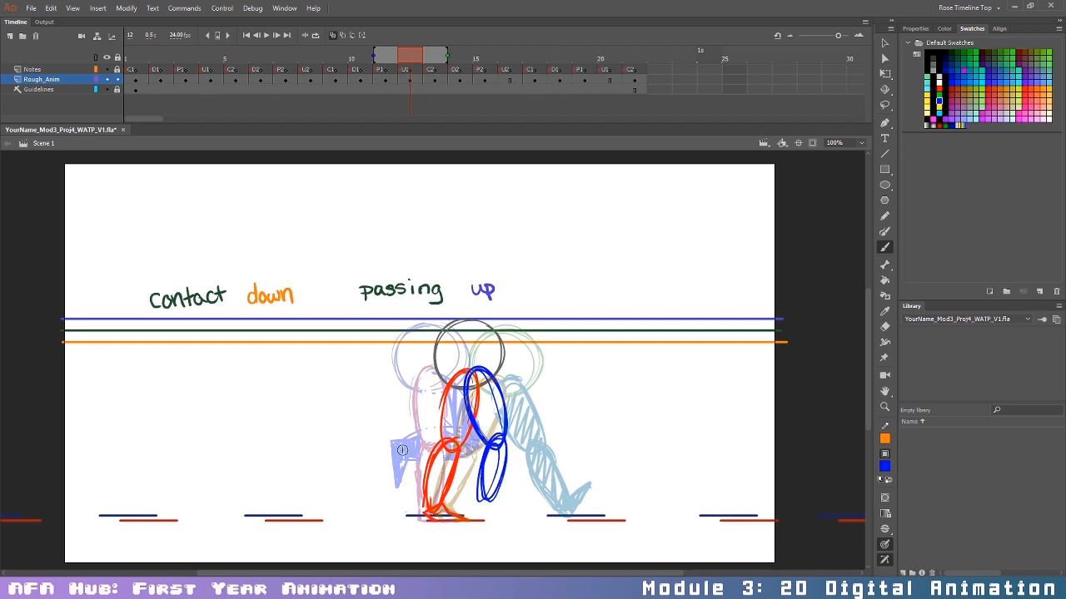
pyautogui.moveTo(480, 492)
pyautogui.mouseDown()
pyautogui.moveTo(502, 509)
pyautogui.moveTo(474, 507)
pyautogui.moveTo(510, 509)
pyautogui.moveTo(533, 492)
pyautogui.mouseUp()
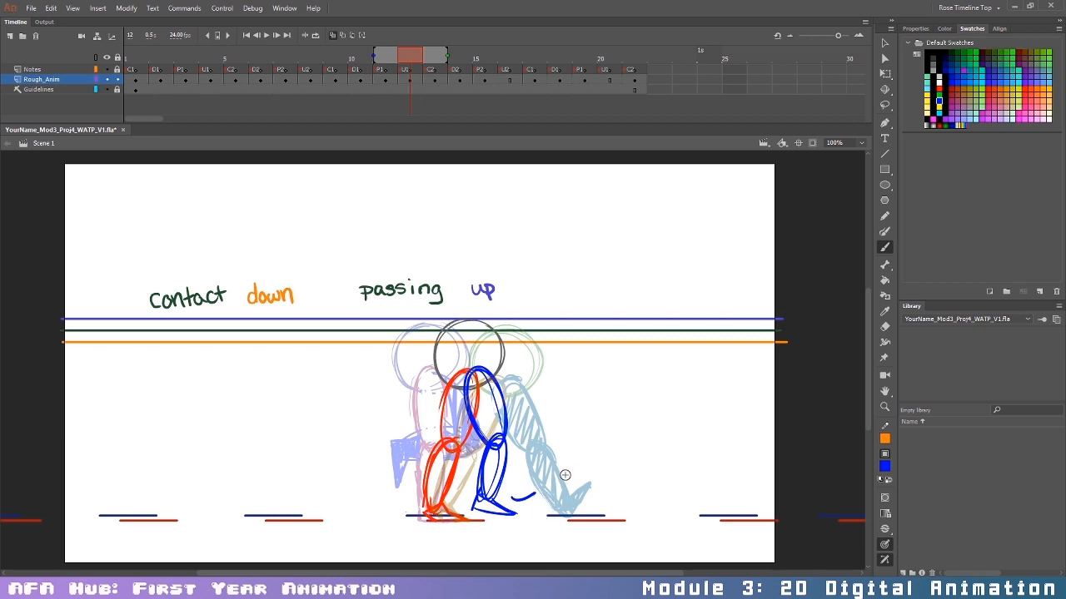
pyautogui.hotkey('ctrl', 'z')
pyautogui.moveTo(464, 491); pyautogui.dragTo(425, 471)
pyautogui.hotkey('ctrl', 'z')
pyautogui.hotkey('ctrl', 'z')
pyautogui.moveTo(520, 494); pyautogui.dragTo(547, 491)
pyautogui.moveTo(534, 482); pyautogui.dragTo(537, 499)
pyautogui.hotkey('ctrl', 'z')
pyautogui.hotkey('ctrl', 'z')
# Step: Shade the swinging leg on frame 12 blue from thigh to foot
pyautogui.moveTo(485, 382)
pyautogui.mouseDown()
pyautogui.moveTo(493, 508)
pyautogui.moveTo(476, 445)
pyautogui.mouseUp()
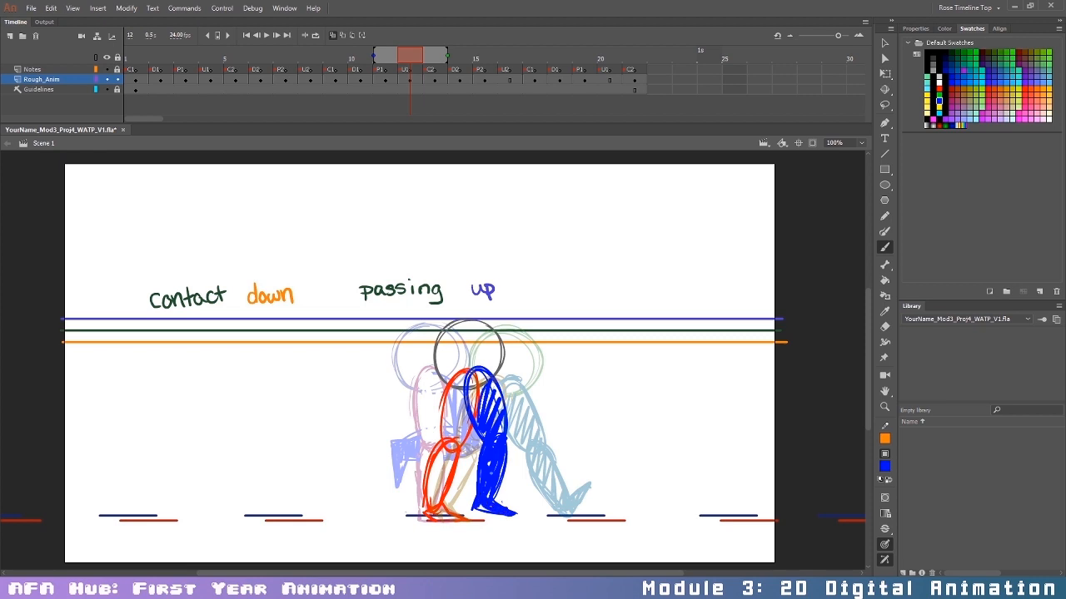
pyautogui.moveTo(492, 496); pyautogui.dragTo(518, 517)
pyautogui.moveTo(495, 390); pyautogui.dragTo(503, 442)
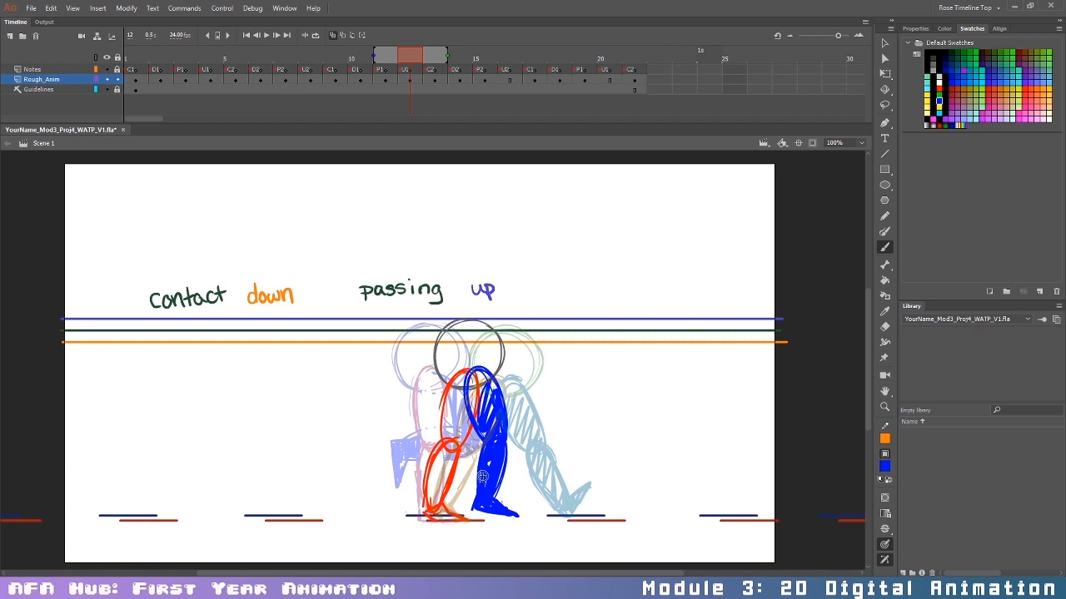
# Step: Blank the Rough_Anim keyframe at frame 16, draw a dark grey hip circle between the neighbouring poses and raise it to the purple up line
pyautogui.click(511, 80)
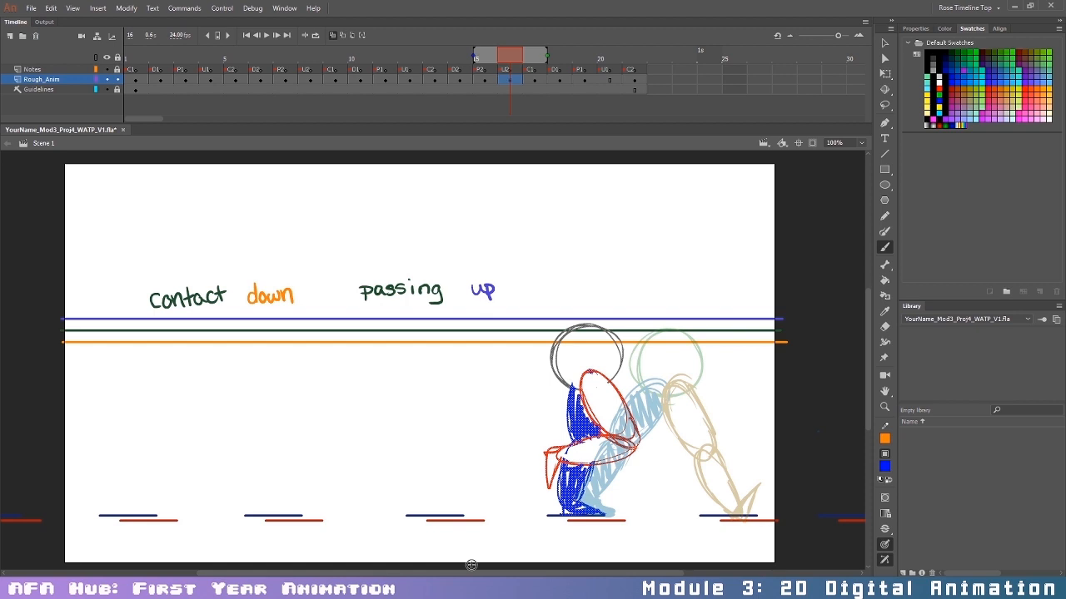
pyautogui.click(472, 566)
pyautogui.click(933, 67)
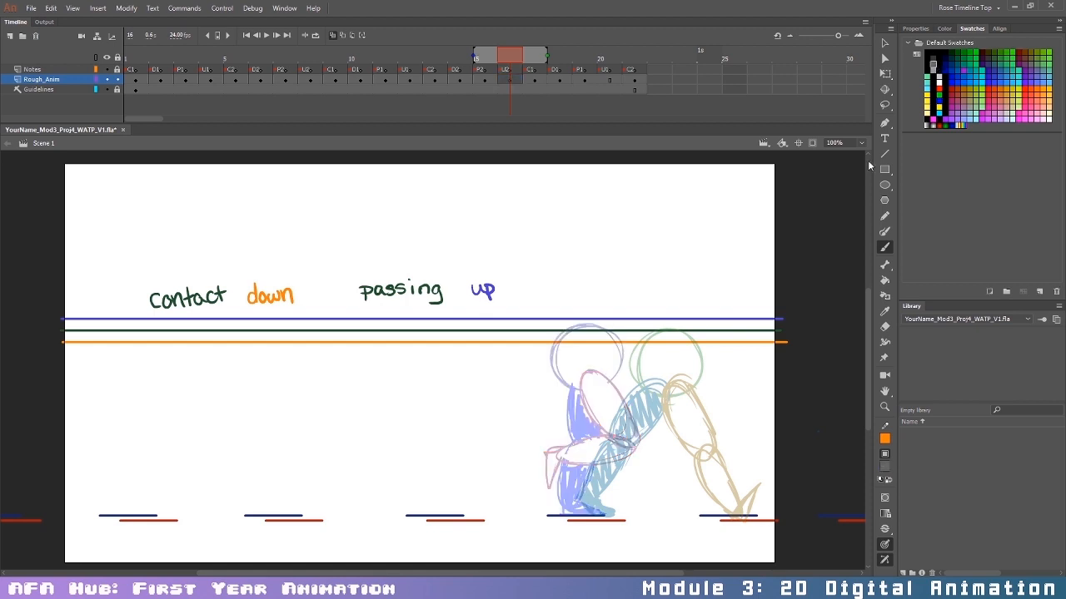
pyautogui.moveTo(631, 333); pyautogui.dragTo(627, 334)
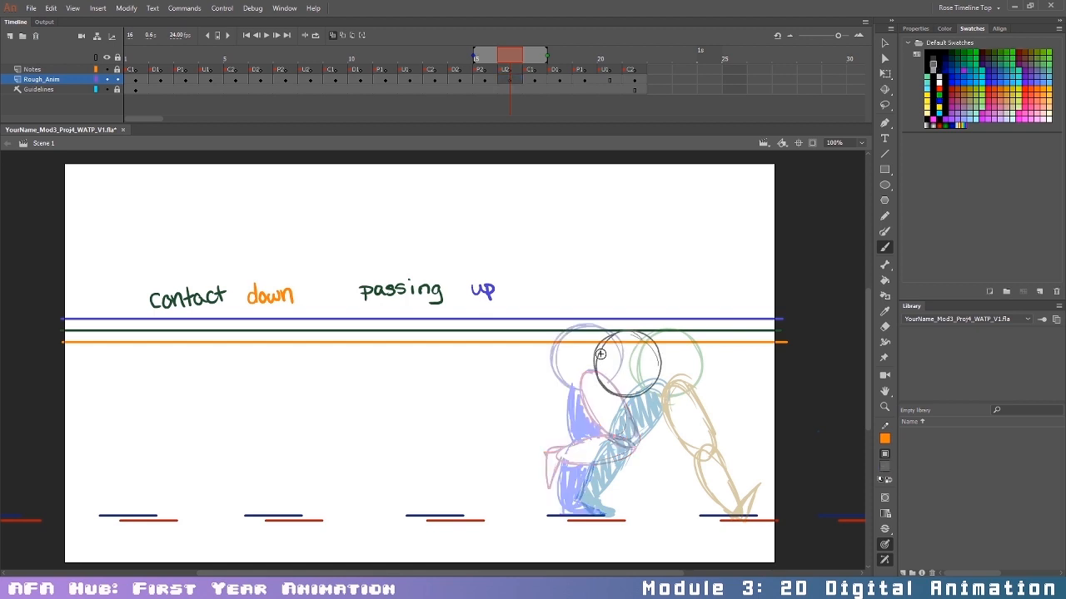
pyautogui.press('v')
pyautogui.moveTo(636, 398); pyautogui.dragTo(642, 385)
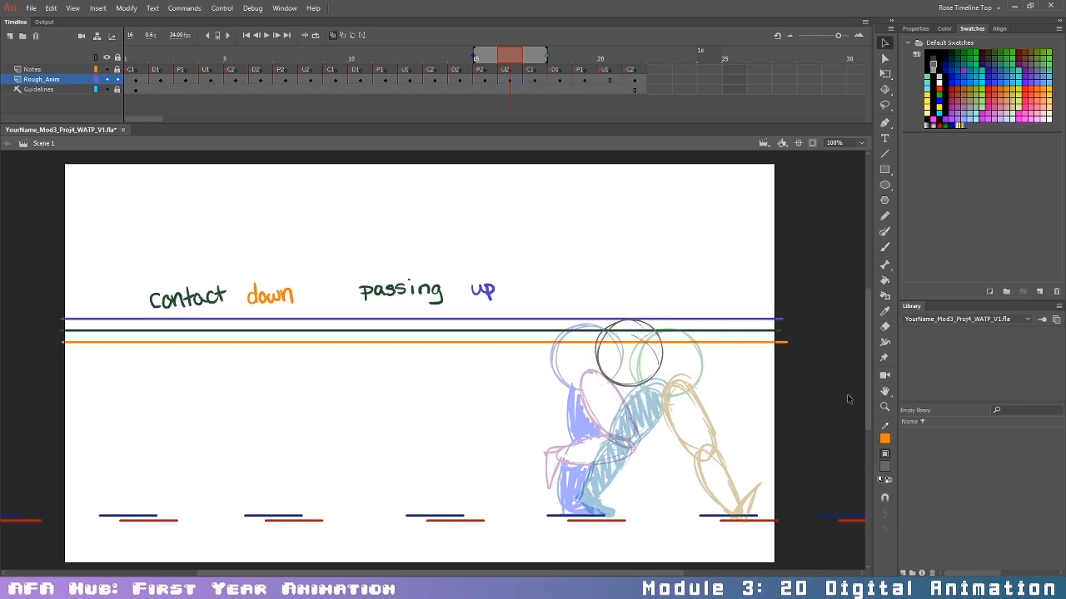
# Step: Scale the hip circle on frame 16 to match the neighbouring hips and line its top up with the purple up line
pyautogui.press('q')
pyautogui.moveTo(665, 388); pyautogui.dragTo(650, 386)
pyautogui.click(724, 407)
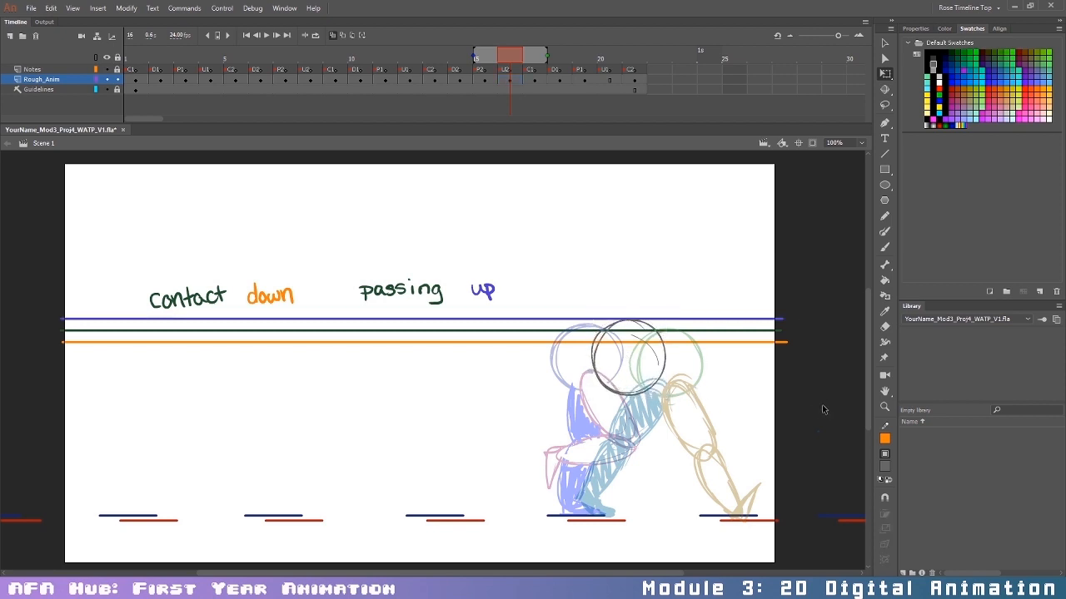
pyautogui.click(653, 391)
pyautogui.moveTo(666, 397); pyautogui.dragTo(665, 386)
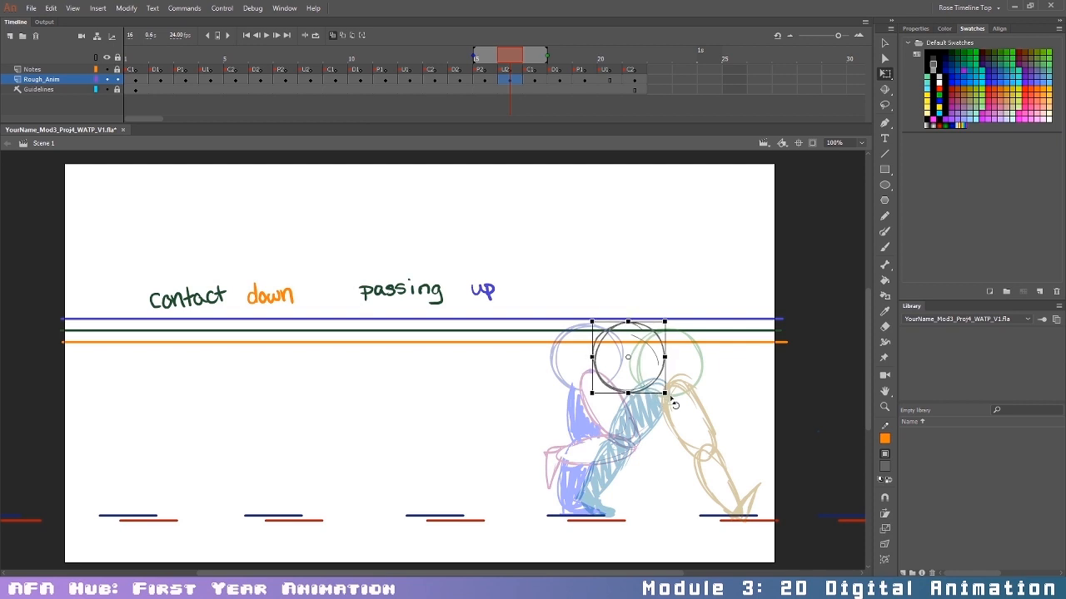
pyautogui.click(736, 422)
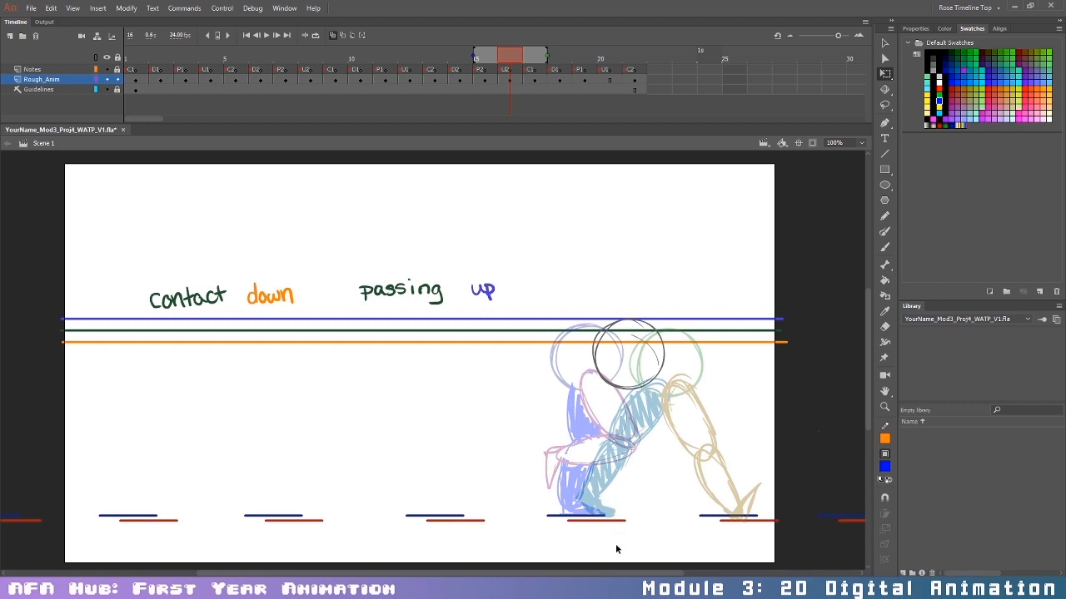
# Step: Draw the blue supporting leg on frame 16 with its foot planted on the fourth blue ground mark
pyautogui.press('b')
pyautogui.moveTo(580, 492)
pyautogui.mouseDown()
pyautogui.moveTo(569, 506)
pyautogui.moveTo(582, 494)
pyautogui.moveTo(611, 512)
pyautogui.moveTo(593, 510)
pyautogui.mouseUp()
pyautogui.moveTo(630, 404); pyautogui.dragTo(601, 437)
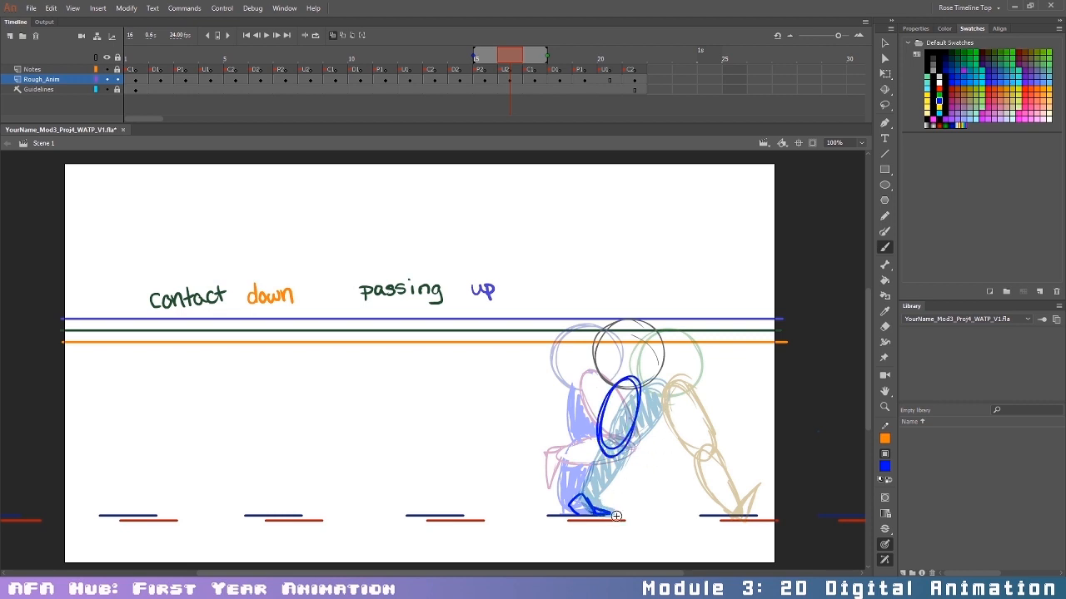
pyautogui.moveTo(610, 514); pyautogui.dragTo(600, 513)
pyautogui.moveTo(626, 439); pyautogui.dragTo(579, 499)
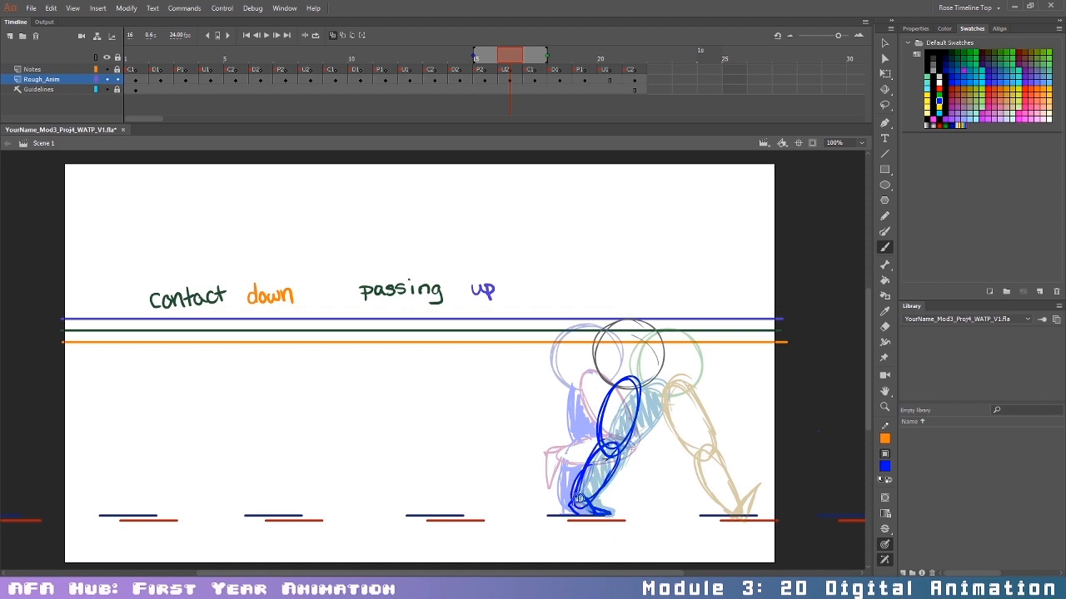
pyautogui.moveTo(620, 448); pyautogui.dragTo(601, 486)
# Step: Draw the red swinging leg on frame 16 with a forward thigh, a shin angled back and a foot with the toes down
pyautogui.click(938, 90)
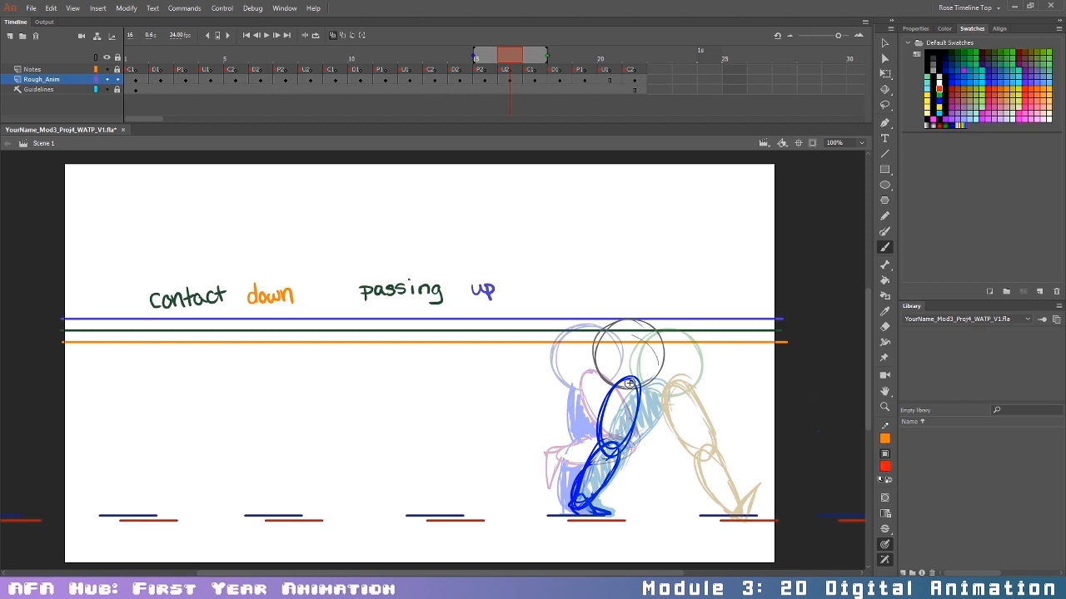
pyautogui.moveTo(621, 388)
pyautogui.mouseDown()
pyautogui.moveTo(657, 412)
pyautogui.moveTo(656, 452)
pyautogui.mouseUp()
pyautogui.moveTo(658, 416)
pyautogui.mouseDown()
pyautogui.moveTo(626, 413)
pyautogui.moveTo(647, 440)
pyautogui.mouseUp()
pyautogui.hotkey('ctrl', 'z')
pyautogui.hotkey('ctrl', 'z')
pyautogui.hotkey('ctrl', 'z')
pyautogui.hotkey('ctrl', 'z')
pyautogui.moveTo(621, 391)
pyautogui.mouseDown()
pyautogui.moveTo(645, 443)
pyautogui.moveTo(660, 439)
pyautogui.moveTo(657, 449)
pyautogui.moveTo(637, 366)
pyautogui.moveTo(652, 446)
pyautogui.moveTo(660, 417)
pyautogui.moveTo(650, 453)
pyautogui.moveTo(664, 428)
pyautogui.mouseUp()
pyautogui.hotkey('ctrl', 'z')
pyautogui.moveTo(653, 389)
pyautogui.mouseDown()
pyautogui.moveTo(671, 437)
pyautogui.moveTo(654, 441)
pyautogui.moveTo(664, 450)
pyautogui.mouseUp()
pyautogui.moveTo(630, 503)
pyautogui.mouseDown()
pyautogui.moveTo(658, 510)
pyautogui.moveTo(671, 499)
pyautogui.moveTo(671, 517)
pyautogui.mouseUp()
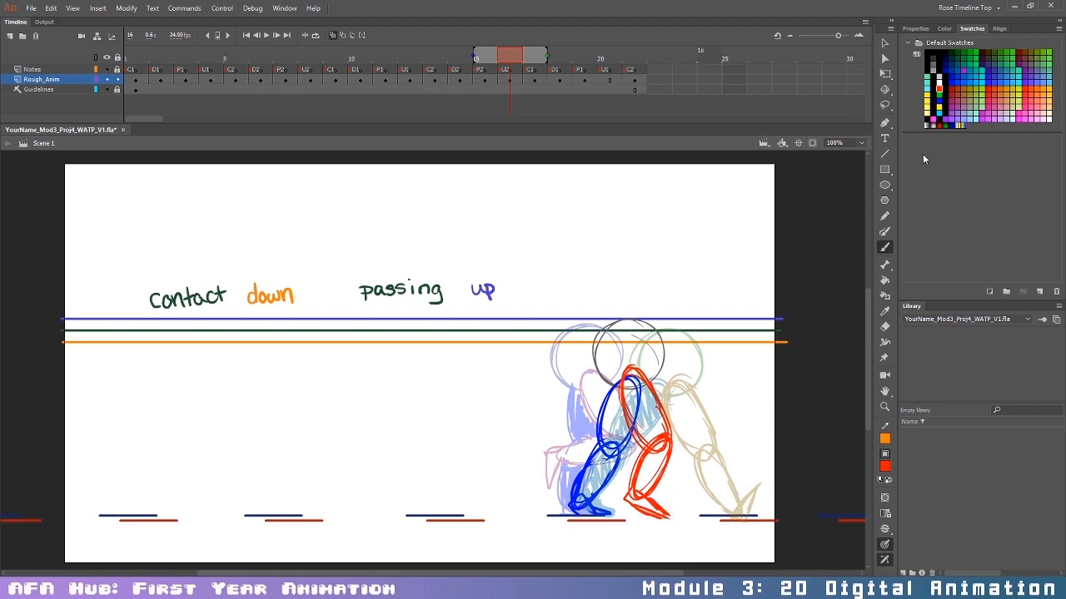
# Step: Shade the supporting leg on frame 16 blue from foot to thigh
pyautogui.click(940, 100)
pyautogui.moveTo(575, 509)
pyautogui.mouseDown()
pyautogui.moveTo(604, 493)
pyautogui.moveTo(593, 460)
pyautogui.moveTo(606, 453)
pyautogui.moveTo(620, 391)
pyautogui.moveTo(626, 433)
pyautogui.moveTo(598, 446)
pyautogui.mouseUp()
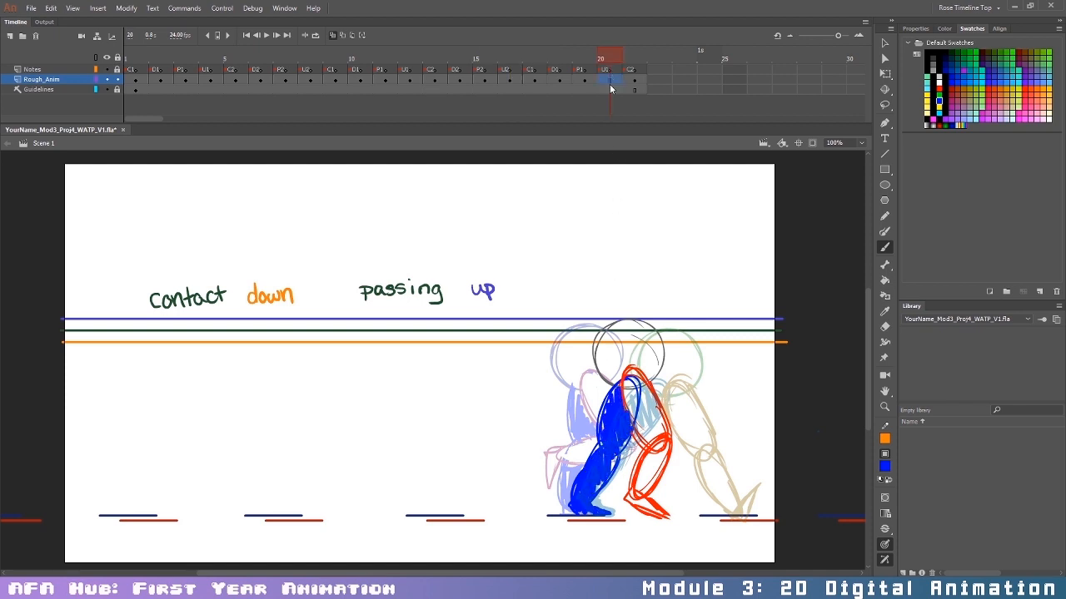
# Step: Blank the Rough_Anim keyframe at frame 20, draw a dark grey hip circle between the neighbouring poses and raise it to the purple up line
pyautogui.click(610, 78)
pyautogui.press('Delete')
pyautogui.moveTo(469, 573); pyautogui.dragTo(589, 566)
pyautogui.click(933, 64)
pyautogui.moveTo(596, 329)
pyautogui.mouseDown()
pyautogui.moveTo(610, 385)
pyautogui.moveTo(601, 324)
pyautogui.moveTo(603, 398)
pyautogui.moveTo(589, 328)
pyautogui.moveTo(627, 396)
pyautogui.moveTo(621, 366)
pyautogui.moveTo(594, 397)
pyautogui.moveTo(596, 331)
pyautogui.mouseUp()
pyautogui.hotkey('ctrl', 'z')
pyautogui.press('v')
pyautogui.moveTo(607, 395); pyautogui.dragTo(611, 386)
pyautogui.click(698, 385)
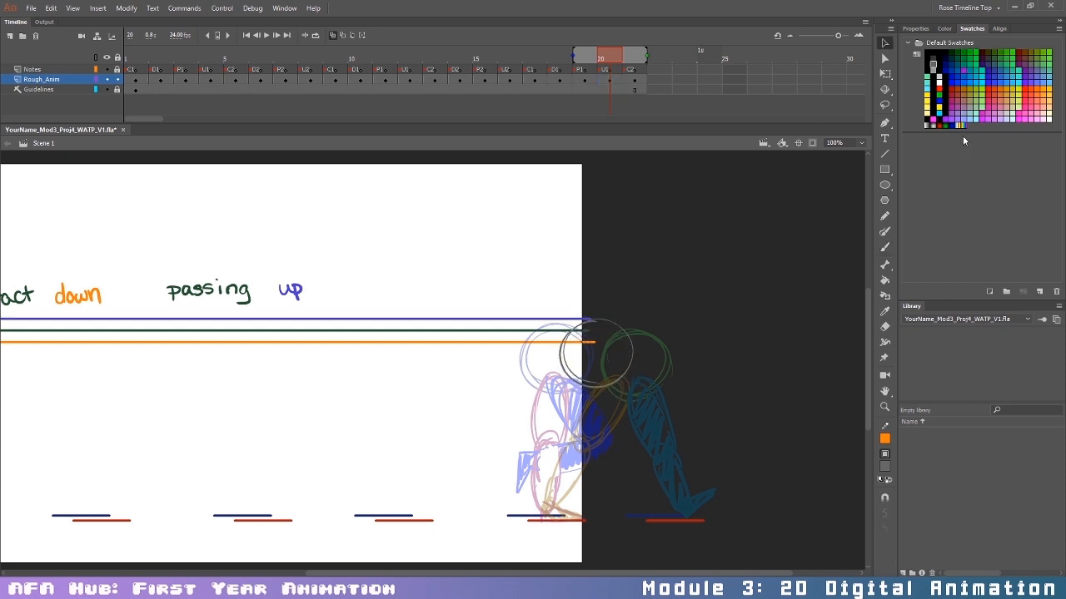
# Step: Draw the red supporting leg on frame 20 with its foot planted on the fifth red ground mark
pyautogui.click(939, 88)
pyautogui.press('b')
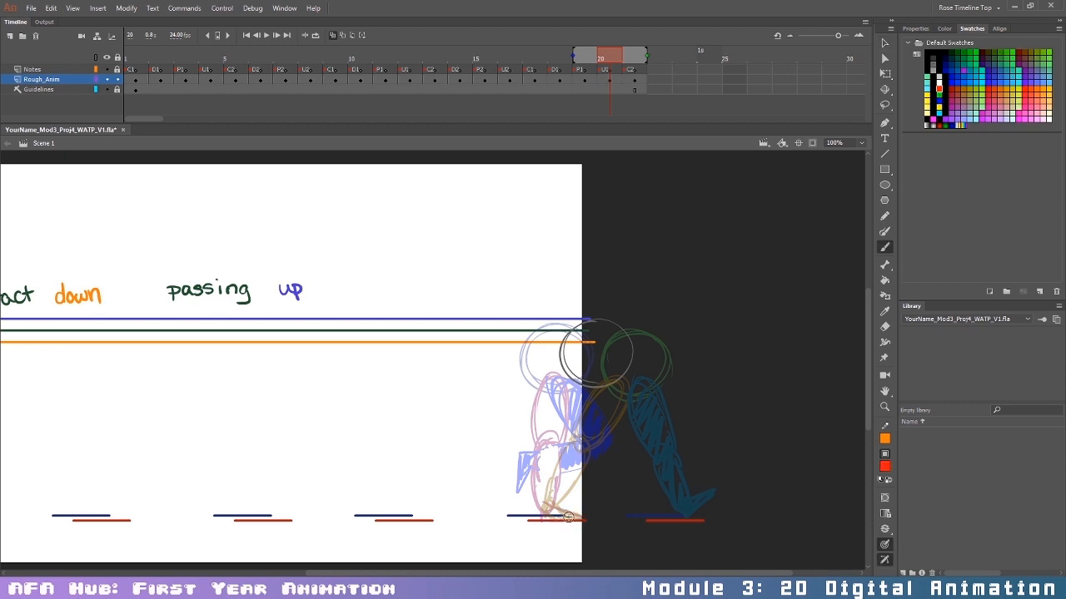
pyautogui.moveTo(549, 511); pyautogui.dragTo(582, 521)
pyautogui.moveTo(583, 449)
pyautogui.mouseDown()
pyautogui.moveTo(593, 372)
pyautogui.moveTo(609, 416)
pyautogui.moveTo(545, 499)
pyautogui.moveTo(579, 453)
pyautogui.moveTo(573, 495)
pyautogui.moveTo(556, 508)
pyautogui.mouseUp()
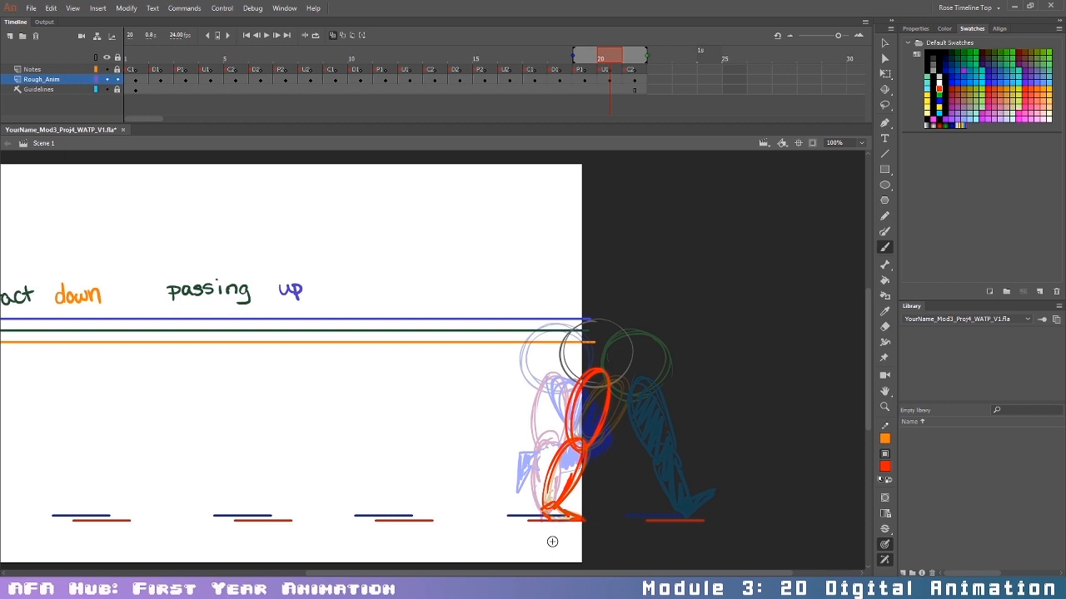
# Step: Draw the blue swinging leg on frame 20 with a forward thigh, a shin angled back and toes down, and shade it blue
pyautogui.click(940, 102)
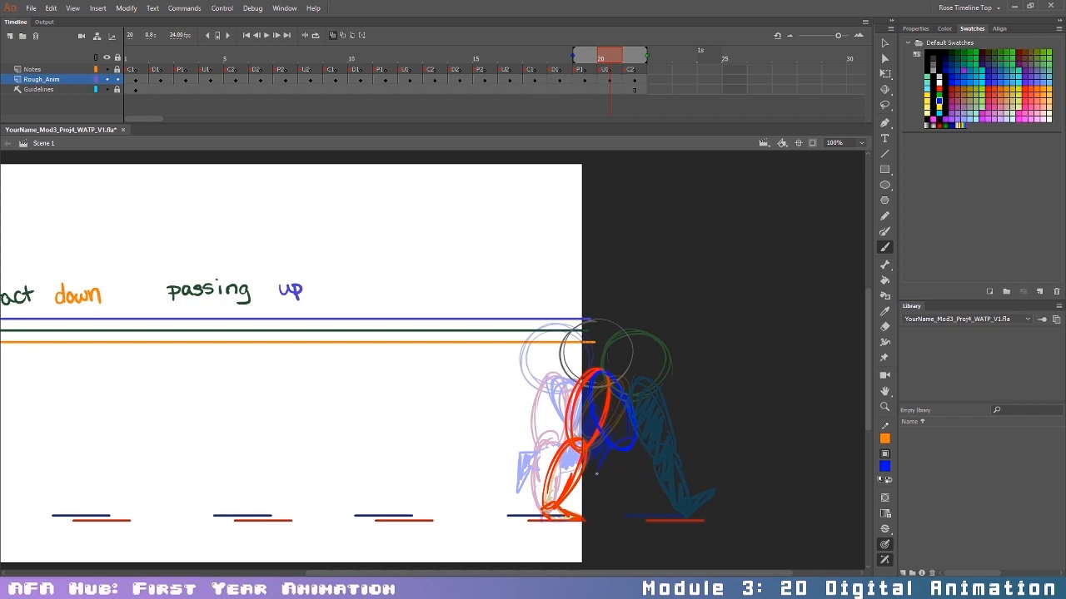
pyautogui.moveTo(597, 498)
pyautogui.mouseDown()
pyautogui.moveTo(633, 447)
pyautogui.moveTo(625, 459)
pyautogui.mouseUp()
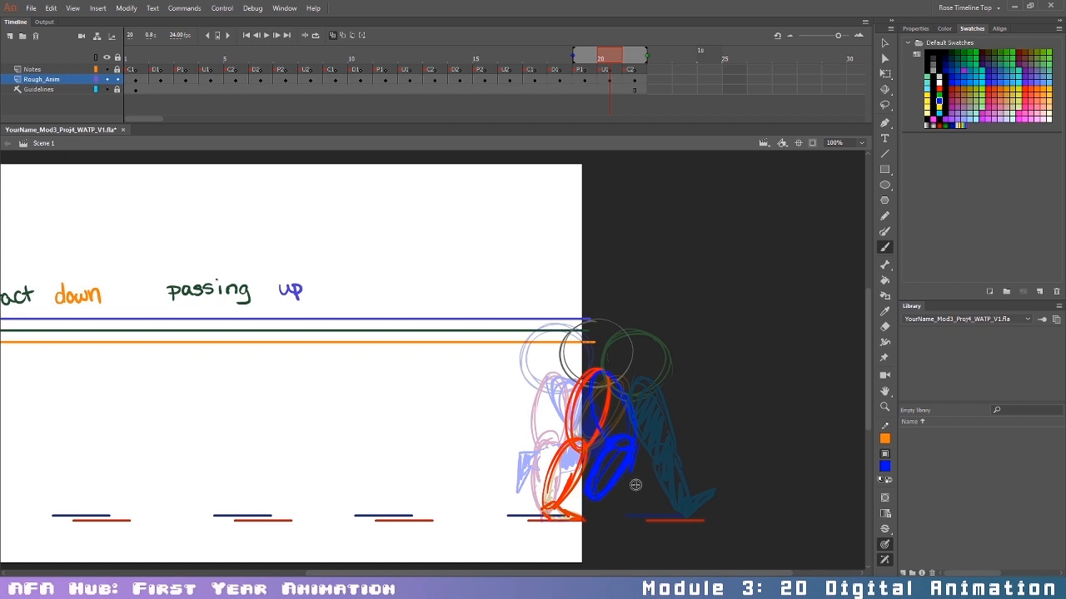
pyautogui.moveTo(596, 493); pyautogui.dragTo(632, 509)
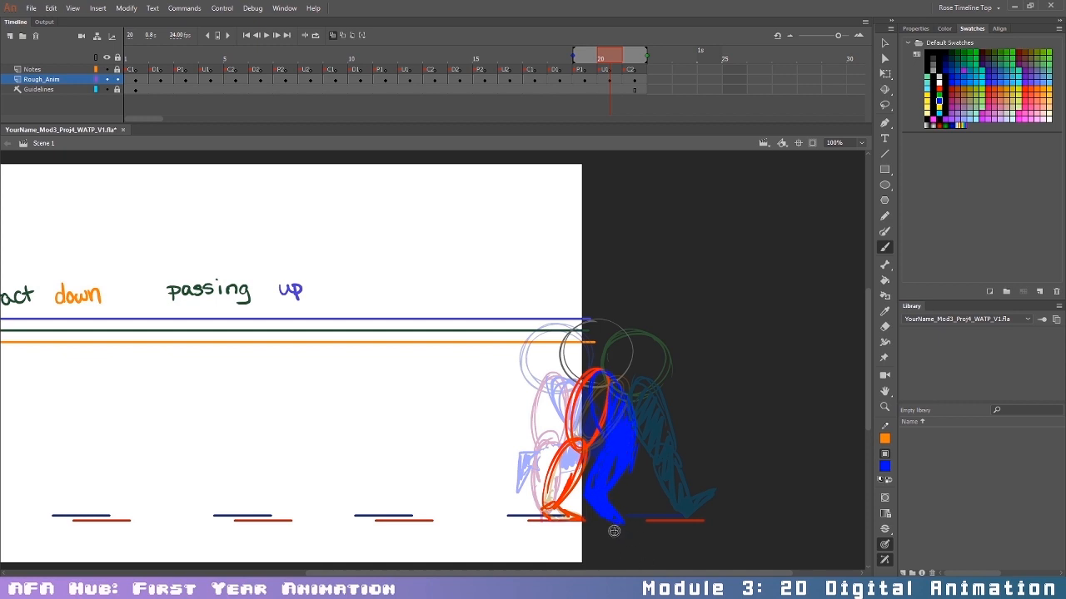
# Step: Erase the excess blue around the swinging leg's knee, shin and foot on frame 20 to clean up its outline
pyautogui.press('e')
pyautogui.moveTo(587, 510)
pyautogui.mouseDown()
pyautogui.moveTo(616, 534)
pyautogui.moveTo(624, 523)
pyautogui.moveTo(623, 534)
pyautogui.mouseUp()
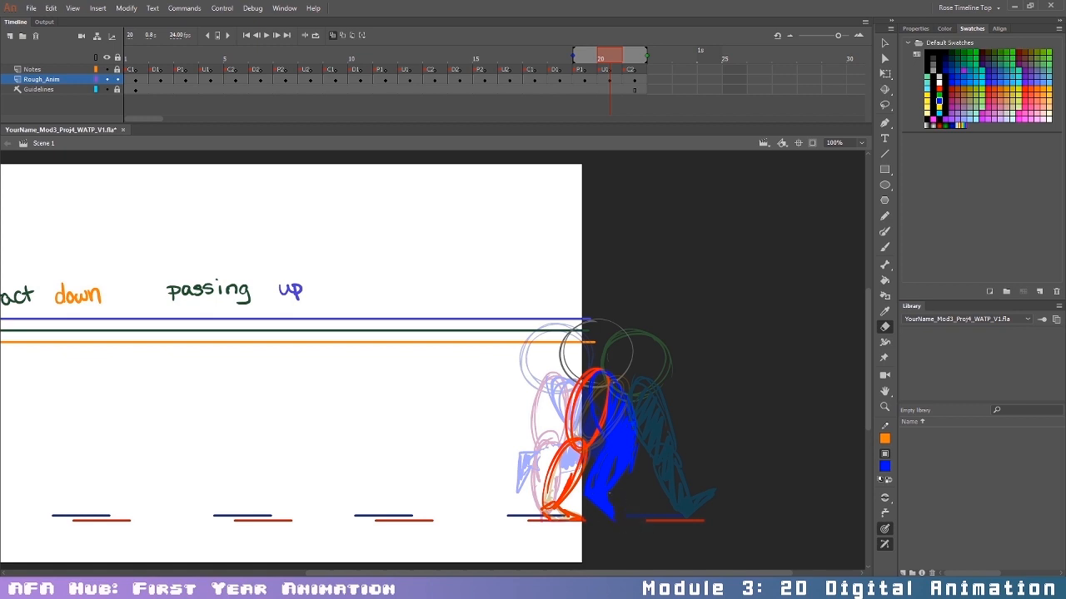
pyautogui.moveTo(640, 441)
pyautogui.mouseDown()
pyautogui.moveTo(626, 487)
pyautogui.moveTo(648, 452)
pyautogui.mouseUp()
pyautogui.moveTo(641, 452); pyautogui.dragTo(626, 488)
pyautogui.moveTo(621, 526); pyautogui.dragTo(596, 526)
# Step: Test the movie to review the complete walk, then return to the timeline
pyautogui.hotkey('ctrl', 'Return')
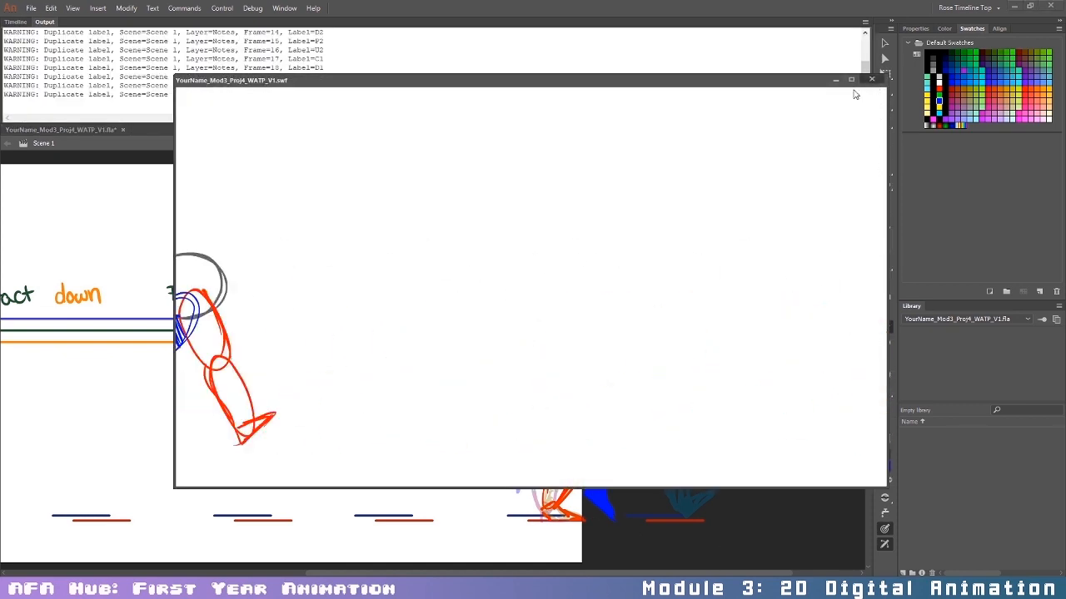
pyautogui.click(871, 79)
pyautogui.click(15, 22)
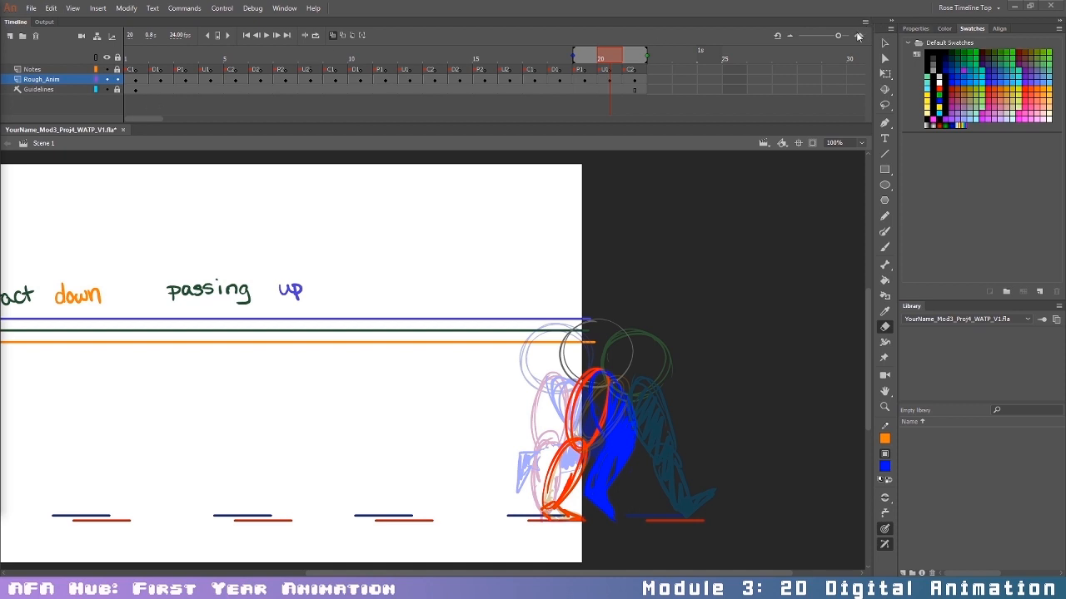
# Step: Insert an extra frame after each of the first four poses across all layers so that each holds for two frames
pyautogui.moveTo(838, 36)
pyautogui.mouseDown()
pyautogui.moveTo(815, 40)
pyautogui.moveTo(826, 42)
pyautogui.mouseUp()
pyautogui.click(132, 79)
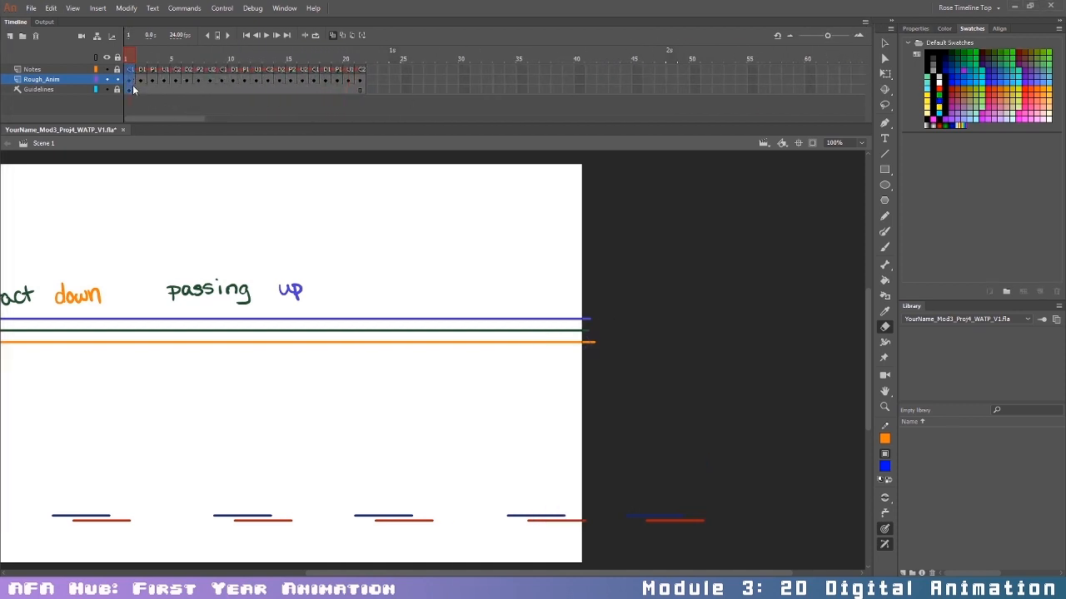
pyautogui.click(133, 88)
pyautogui.press('F5')
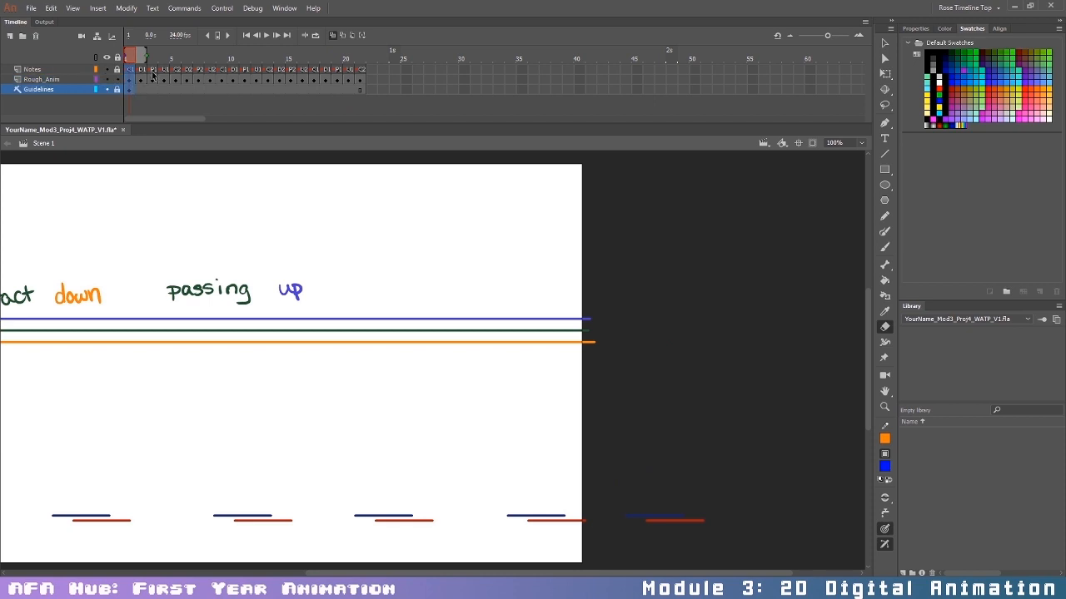
pyautogui.click(154, 89)
pyautogui.press('F5')
pyautogui.moveTo(174, 70); pyautogui.dragTo(219, 100)
pyautogui.press('F5')
pyautogui.press('F5')
pyautogui.press('F5')
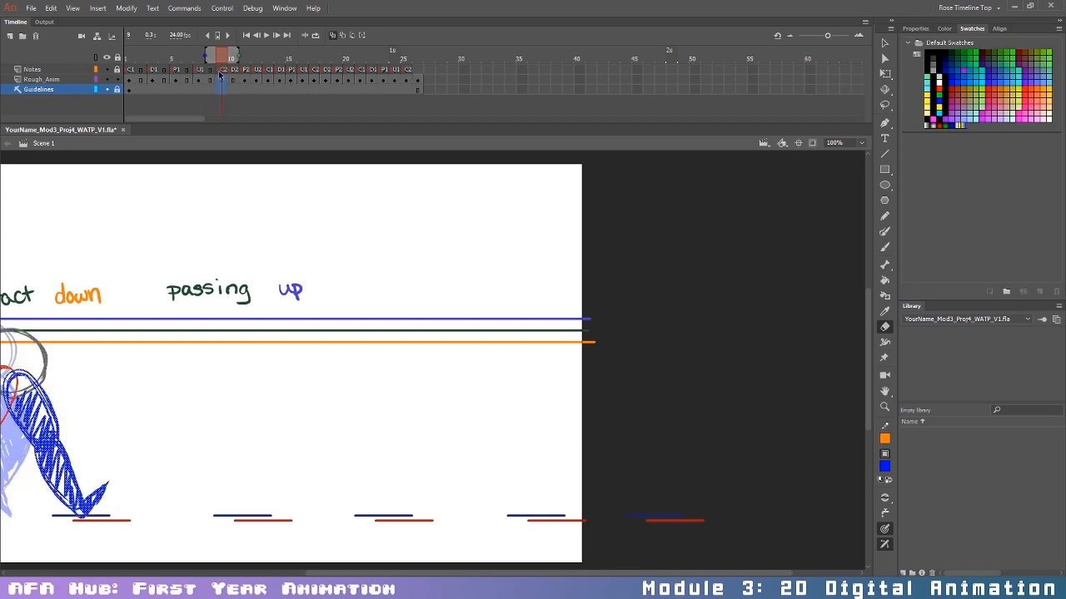
# Step: Insert an extra frame after every remaining pose, from the fifth to the final contact, across all layers to put the walk on twos
pyautogui.click(222, 69)
pyautogui.press('F5')
pyautogui.moveTo(245, 69)
pyautogui.mouseDown()
pyautogui.moveTo(250, 94)
pyautogui.moveTo(559, 81)
pyautogui.moveTo(593, 89)
pyautogui.mouseUp()
pyautogui.press('F5')
pyautogui.press('F5')
pyautogui.press('F5')
pyautogui.press('F5')
pyautogui.press('F5')
pyautogui.press('F5')
pyautogui.press('F5')
pyautogui.press('F5')
pyautogui.press('F5')
pyautogui.press('F5')
pyautogui.press('F5')
pyautogui.press('F5')
pyautogui.press('F5')
pyautogui.press('F5')
# Step: Test the movie to review the walk timed on twos, then return to the timeline
pyautogui.hotkey('ctrl', 'Return')
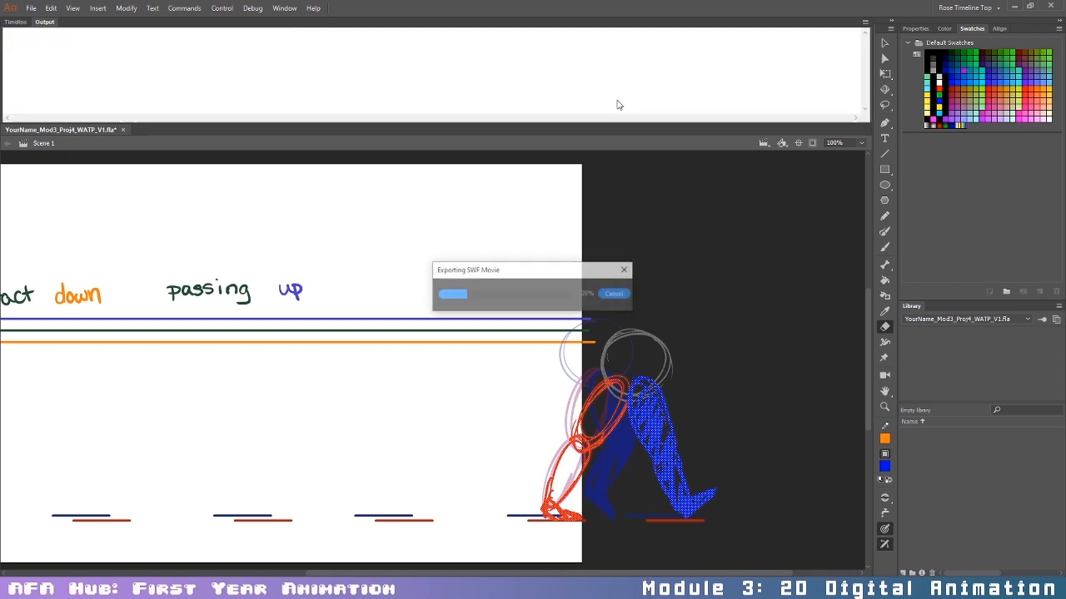
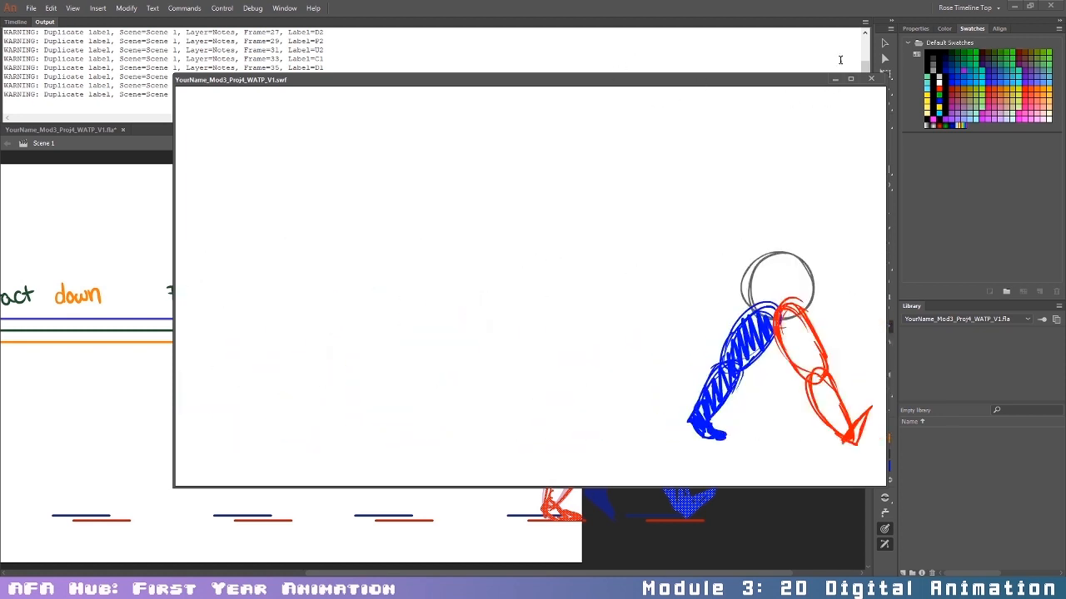
pyautogui.click(870, 79)
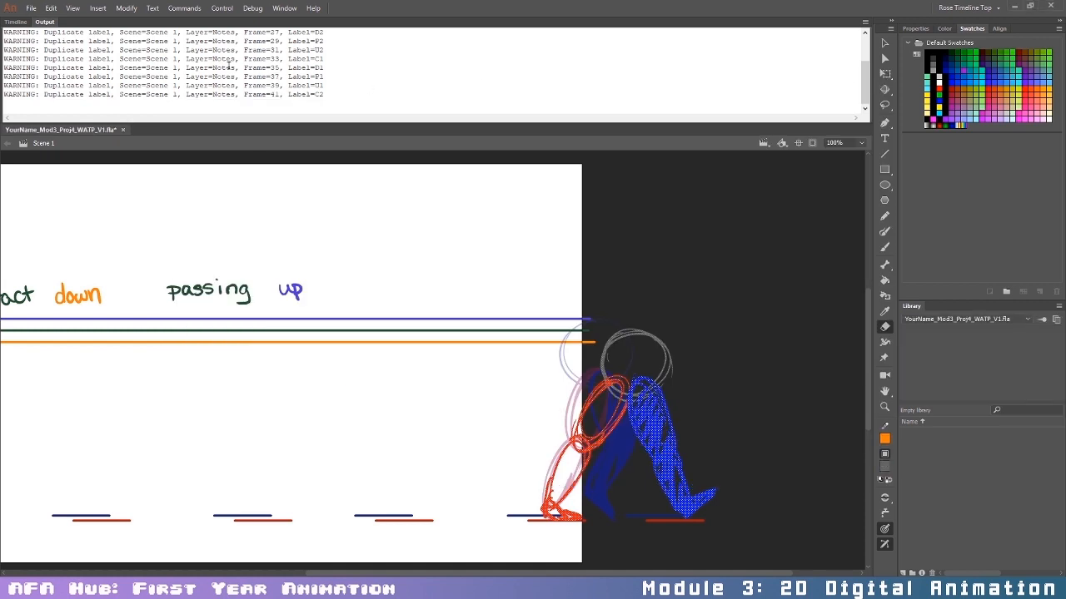
pyautogui.click(15, 22)
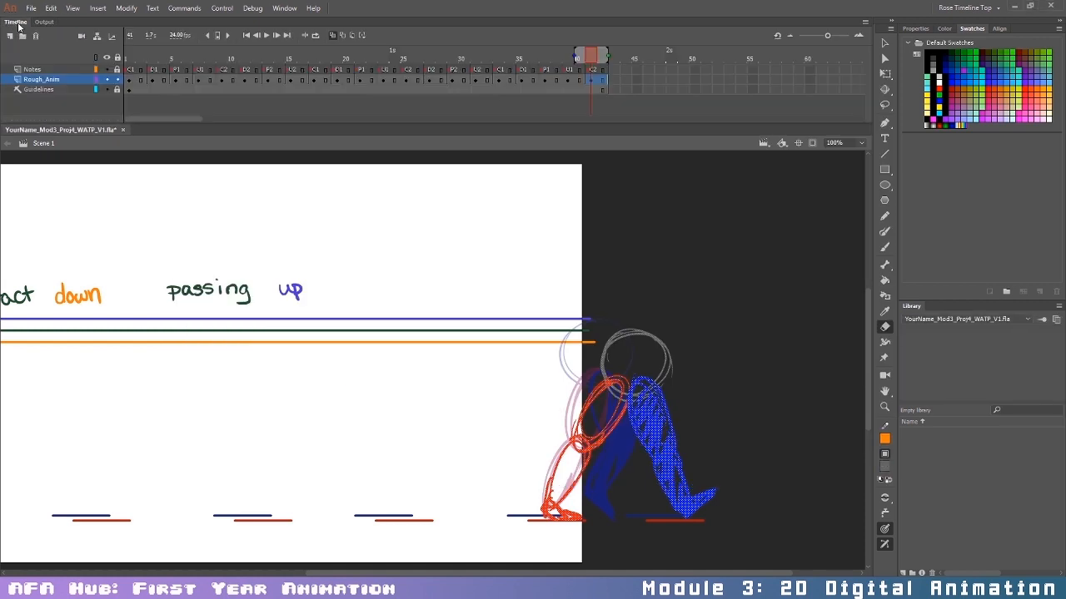
# Step: Duplicate the Notes and Rough_Anim layers together
pyautogui.keyDown('shift'); pyautogui.click(56, 69); pyautogui.keyUp('shift')
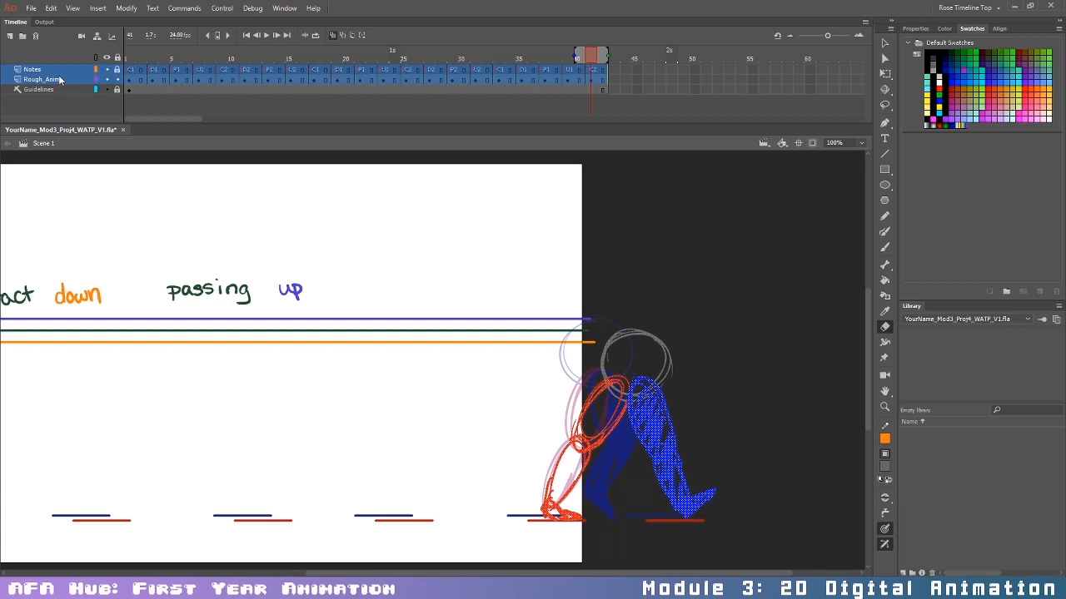
pyautogui.rightClick(59, 79)
pyautogui.click(96, 172)
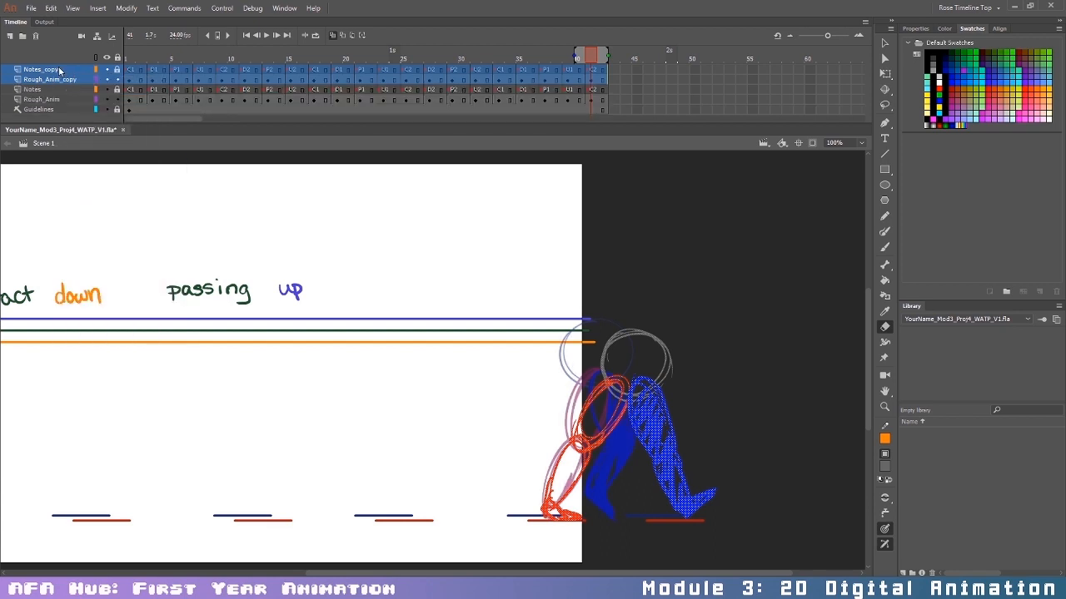
pyautogui.click(58, 69)
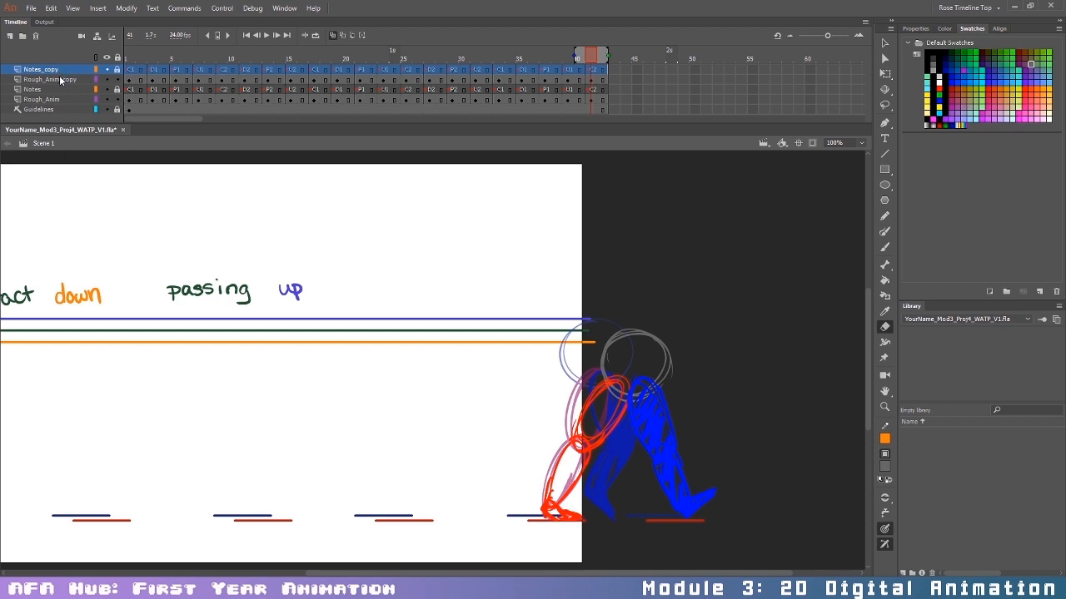
pyautogui.click(59, 79)
pyautogui.doubleClick(83, 79)
pyautogui.moveTo(83, 79); pyautogui.dragTo(60, 79)
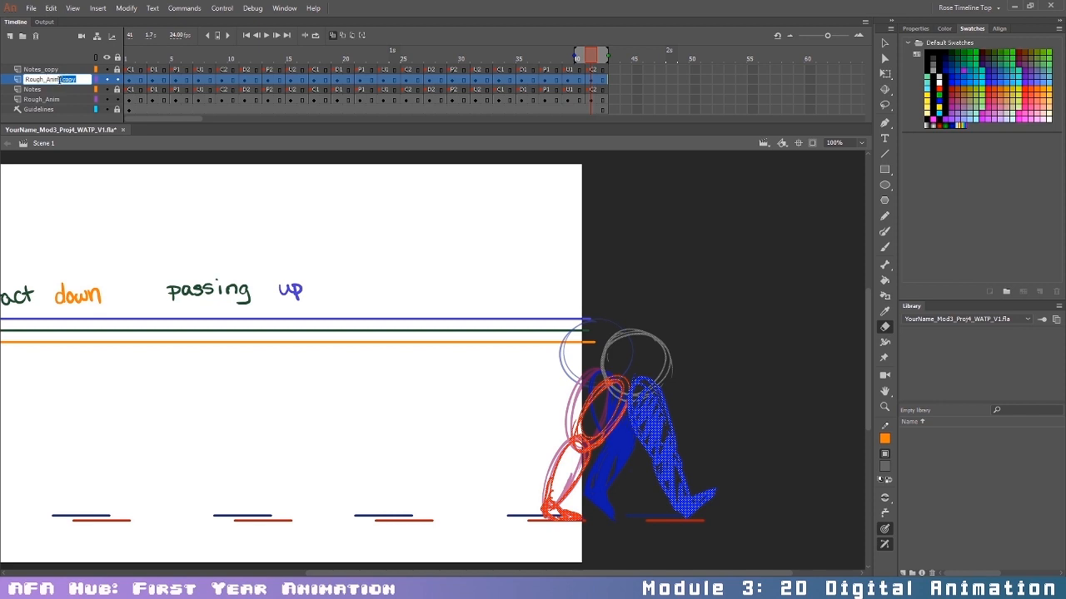
# Step: Rename the original Rough_Anim layer as Rough_Hips1 and the original Notes layer as Notes_1
pyautogui.click(56, 99)
pyautogui.doubleClick(56, 99)
pyautogui.click(56, 99)
pyautogui.moveTo(62, 99); pyautogui.dragTo(50, 99)
pyautogui.write('Hips')
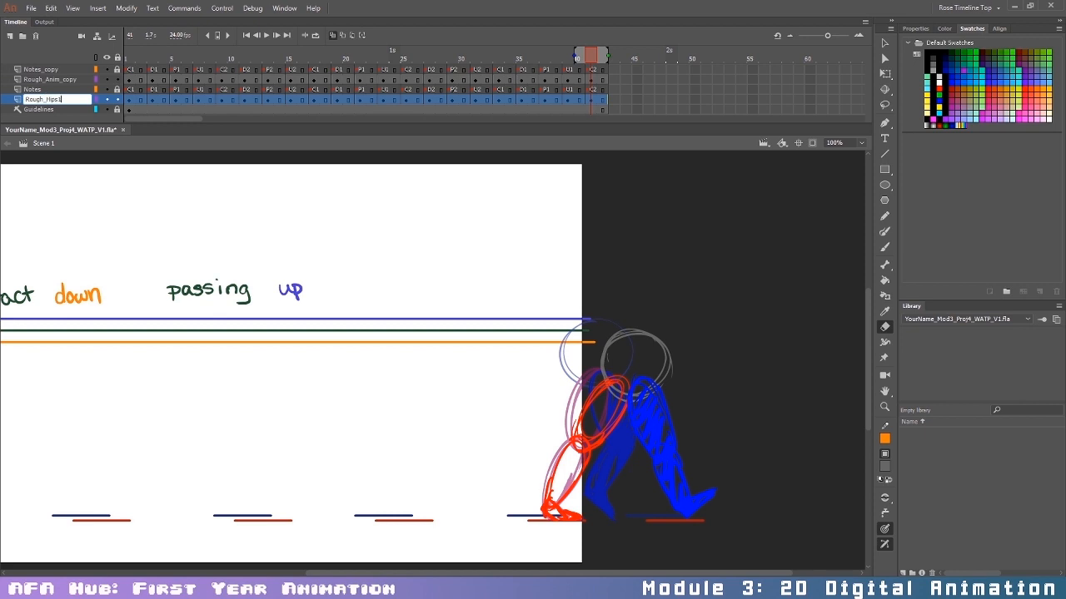
pyautogui.press('Return')
pyautogui.doubleClick(43, 89)
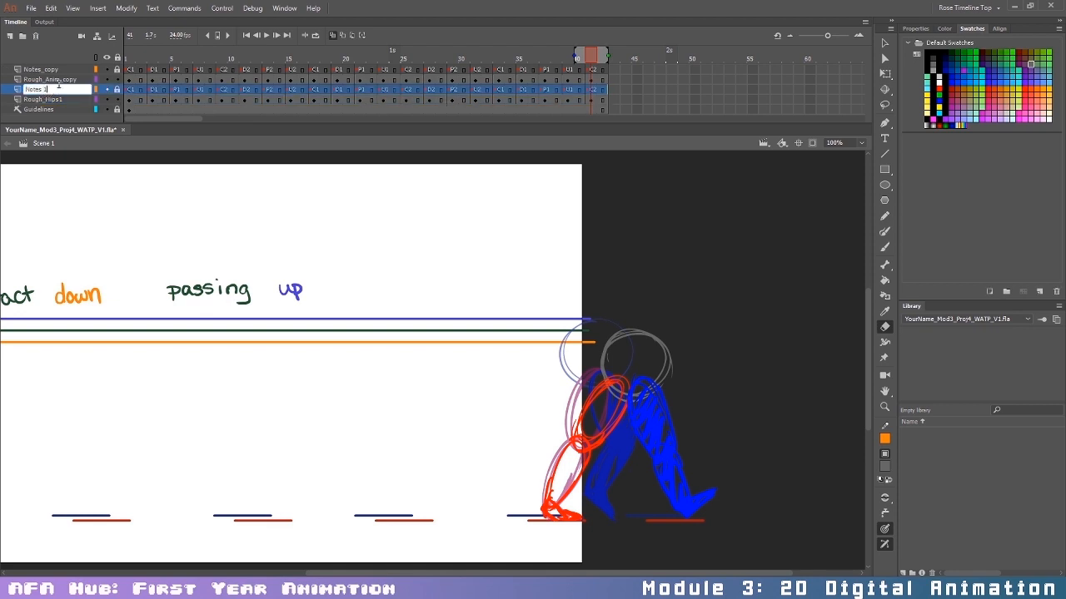
# Step: Rename the duplicated Rough_Anim layer as Rough_Hips2
pyautogui.doubleClick(62, 80)
pyautogui.click(75, 79)
pyautogui.moveTo(82, 79); pyautogui.dragTo(50, 79)
pyautogui.write('Hips2')
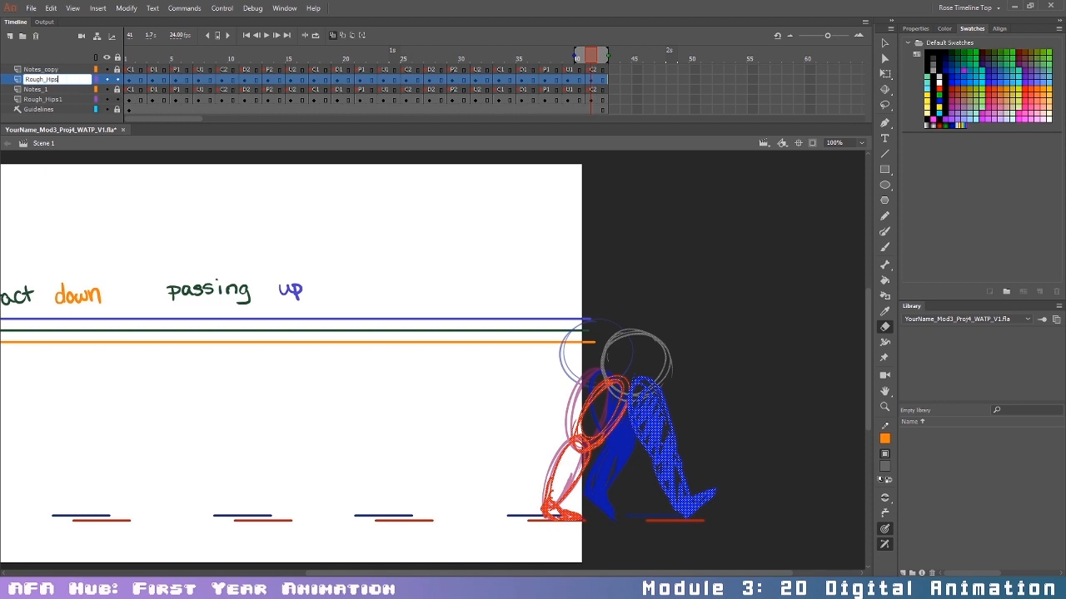
pyautogui.press('Return')
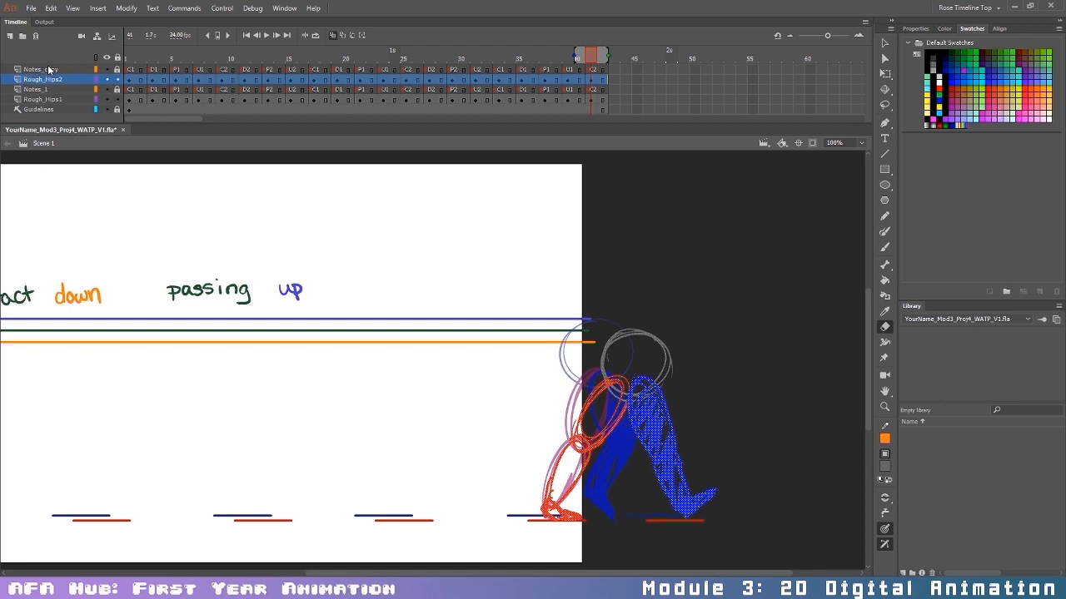
# Step: Rename the duplicated Notes layer as Notes_2
pyautogui.click(49, 70)
pyautogui.doubleClick(58, 69)
pyautogui.moveTo(67, 68); pyautogui.dragTo(44, 69)
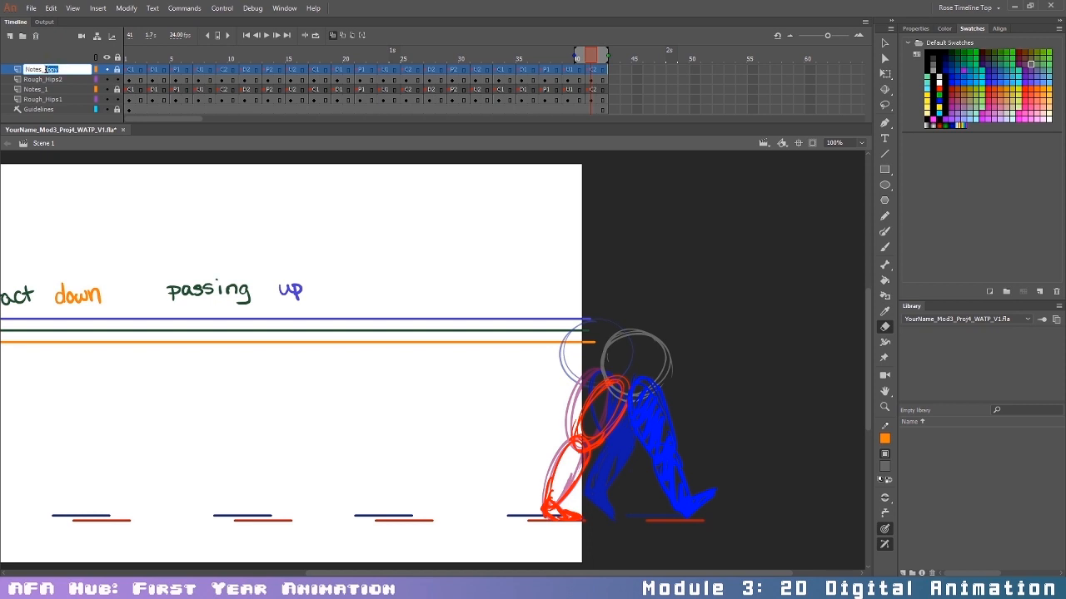
pyautogui.write('2')
# Step: Add a new layer directly above Rough_Hips2 and name it Torso_with_Arms_2
pyautogui.click(68, 80)
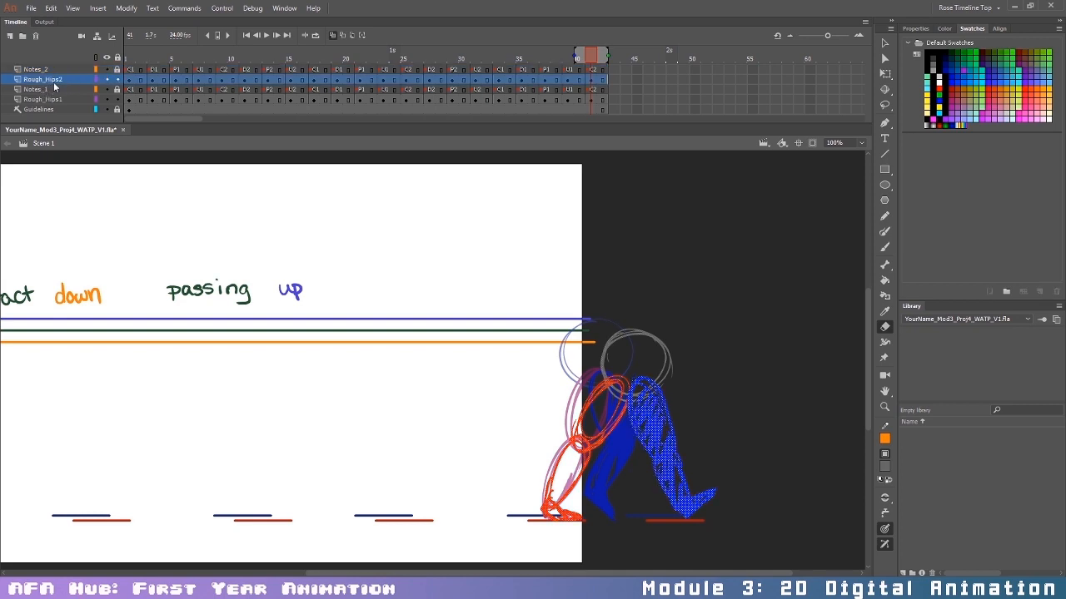
pyautogui.click(10, 36)
pyautogui.doubleClick(93, 80)
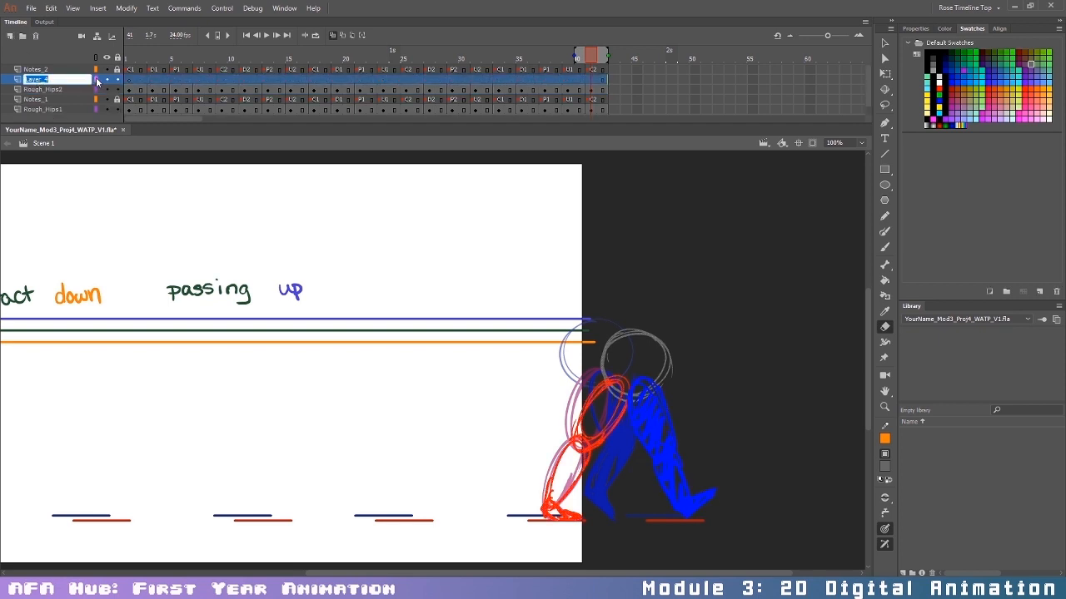
pyautogui.write('T')
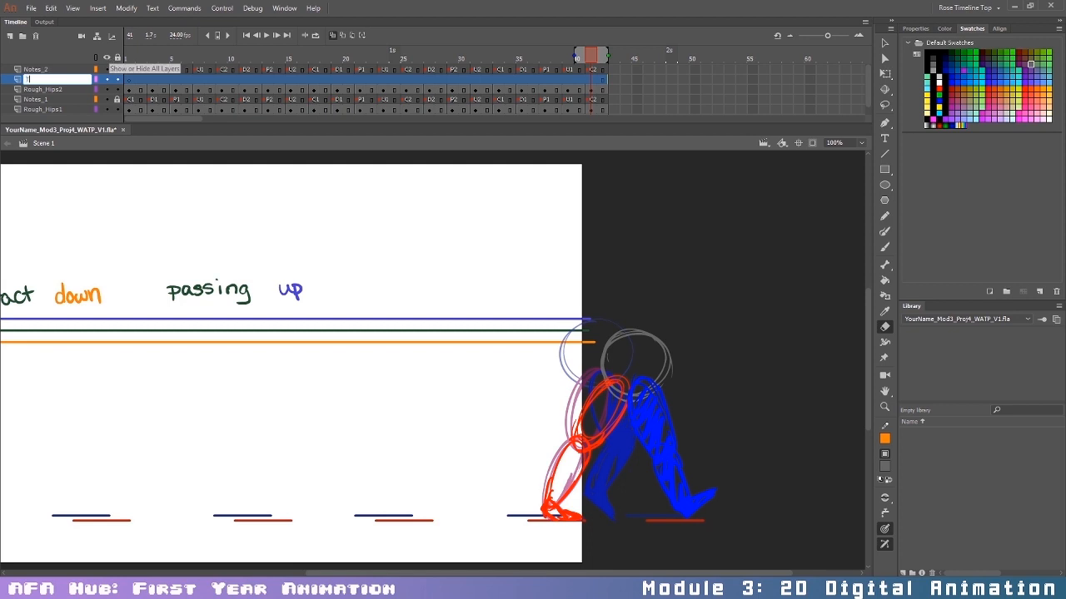
pyautogui.write('orso_with_Arms')
pyautogui.press('Return')
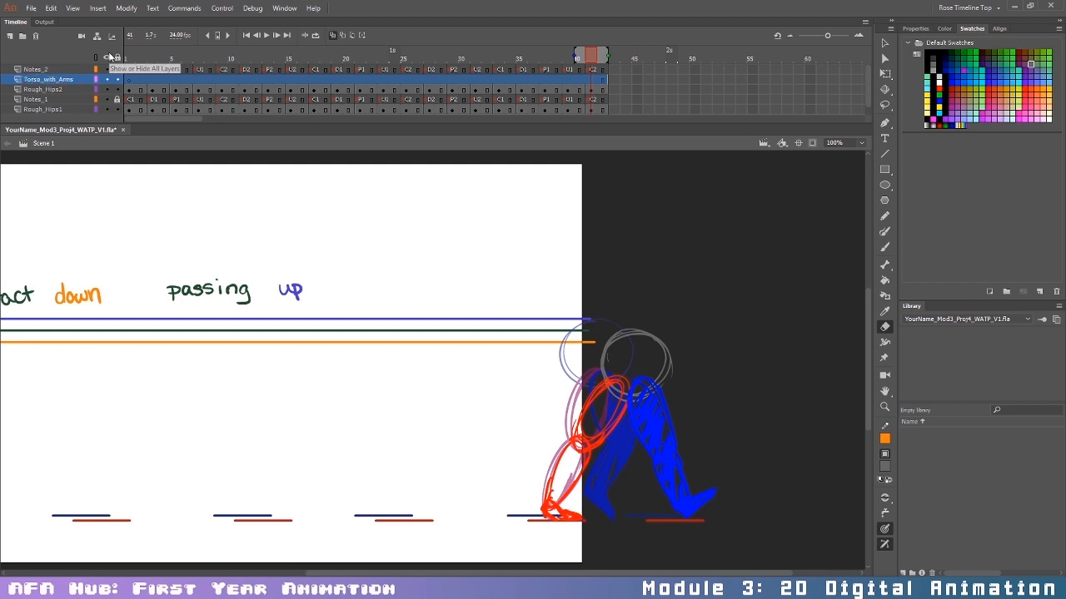
pyautogui.doubleClick(69, 80)
pyautogui.click(74, 79)
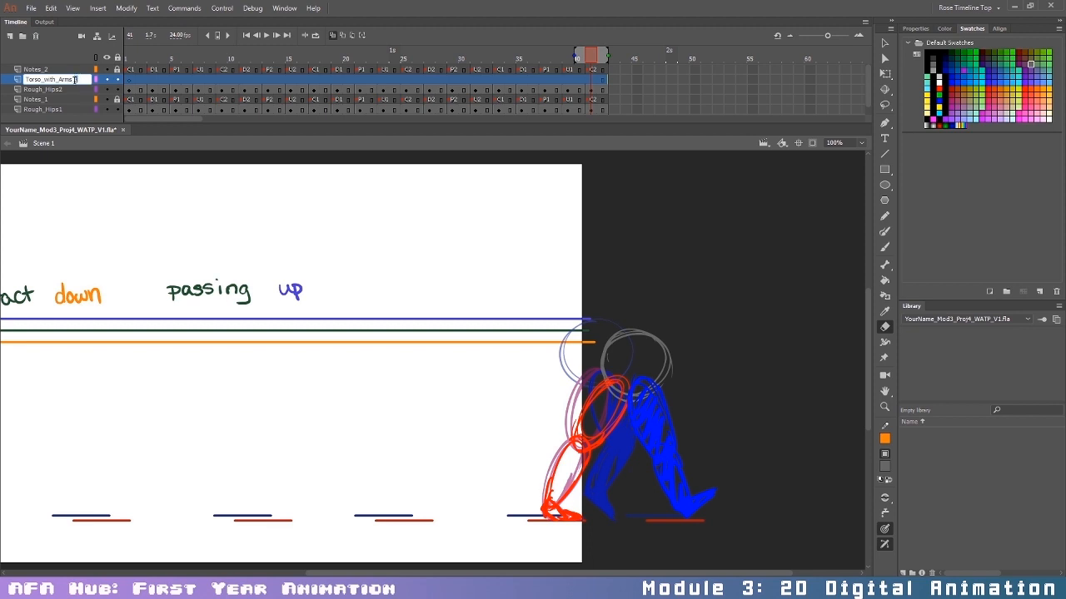
pyautogui.write('2')
pyautogui.click(85, 100)
pyautogui.click(79, 80)
pyautogui.click(65, 73)
pyautogui.click(66, 79)
pyautogui.click(69, 90)
pyautogui.click(70, 72)
pyautogui.click(70, 80)
pyautogui.click(67, 90)
pyautogui.click(70, 80)
pyautogui.click(75, 71)
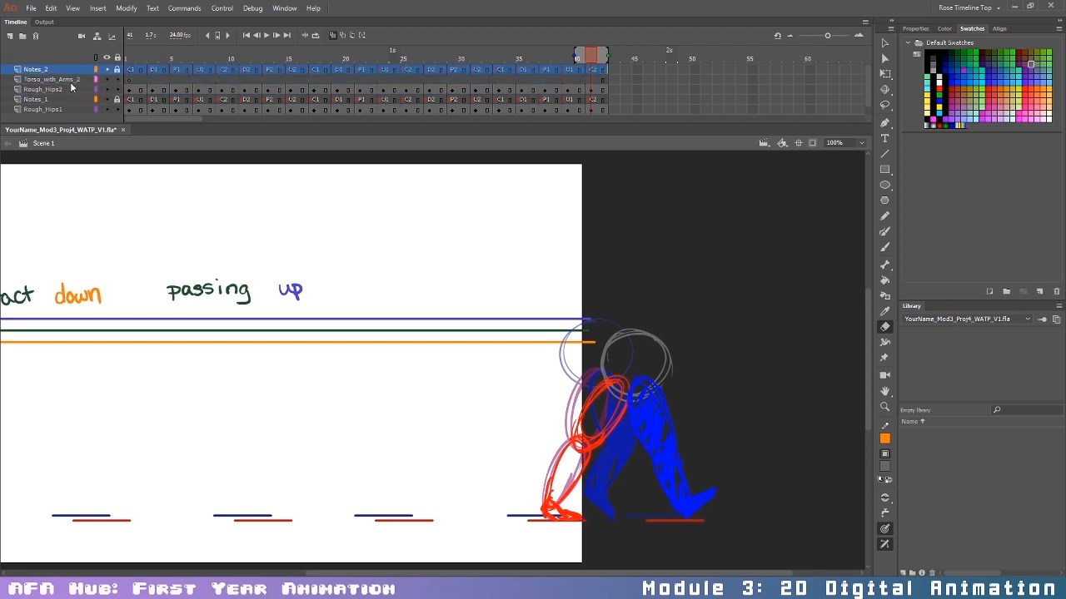
# Step: Move all frames of Notes_2, Torso_with_Arms_2 and Rough_Hips2 along the timeline together so they start at frame 43
pyautogui.click(129, 80)
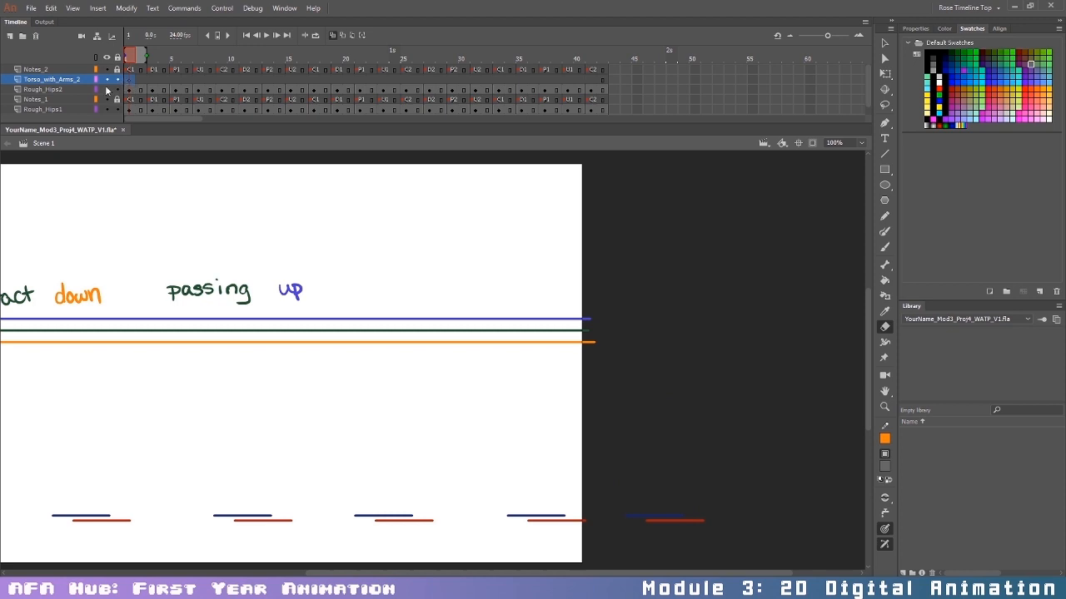
pyautogui.click(77, 71)
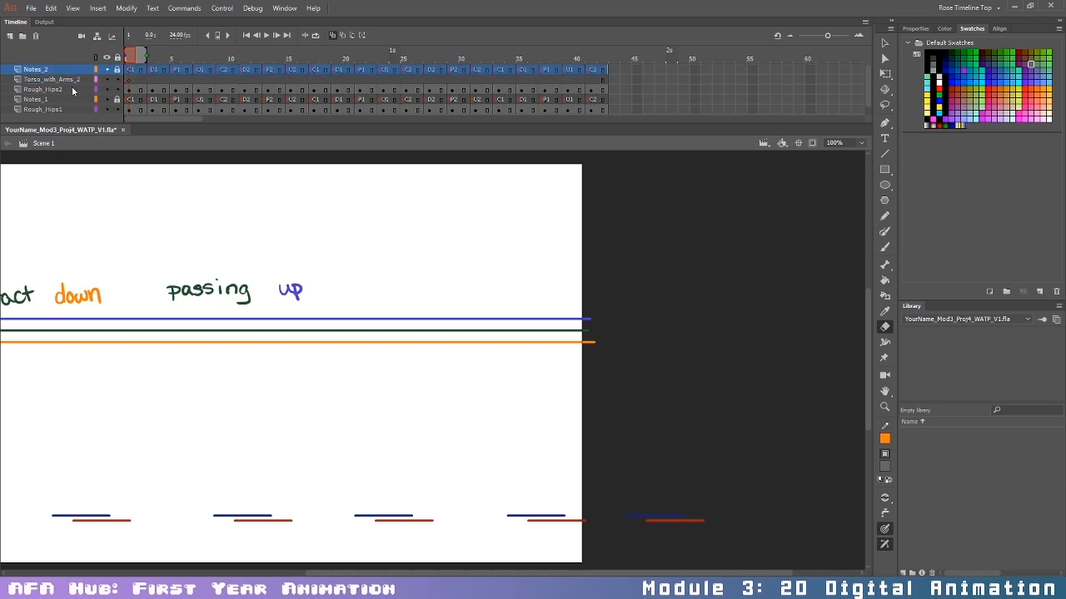
pyautogui.keyDown('shift'); pyautogui.click(74, 89); pyautogui.keyUp('shift')
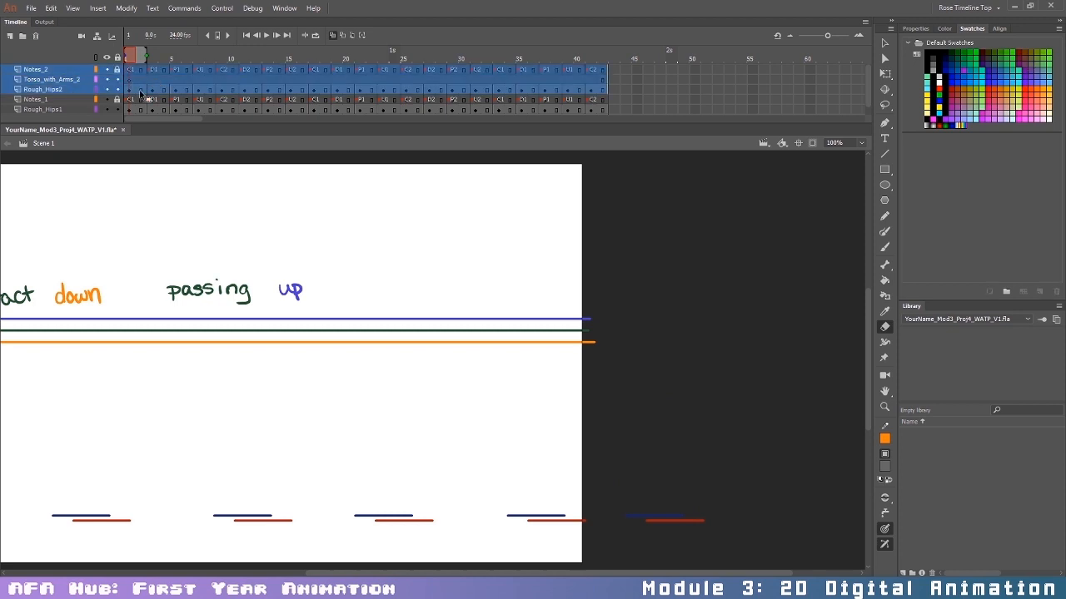
pyautogui.click(80, 70)
pyautogui.keyDown('shift'); pyautogui.click(65, 92); pyautogui.keyUp('shift')
pyautogui.moveTo(151, 95); pyautogui.dragTo(188, 91)
pyautogui.moveTo(473, 89); pyautogui.dragTo(621, 82)
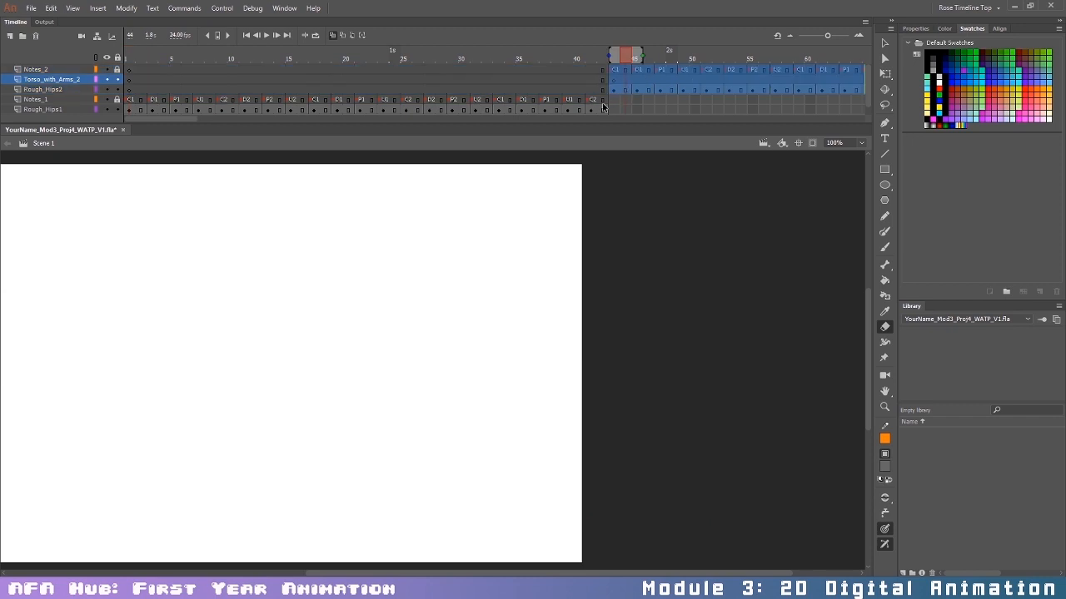
pyautogui.click(601, 99)
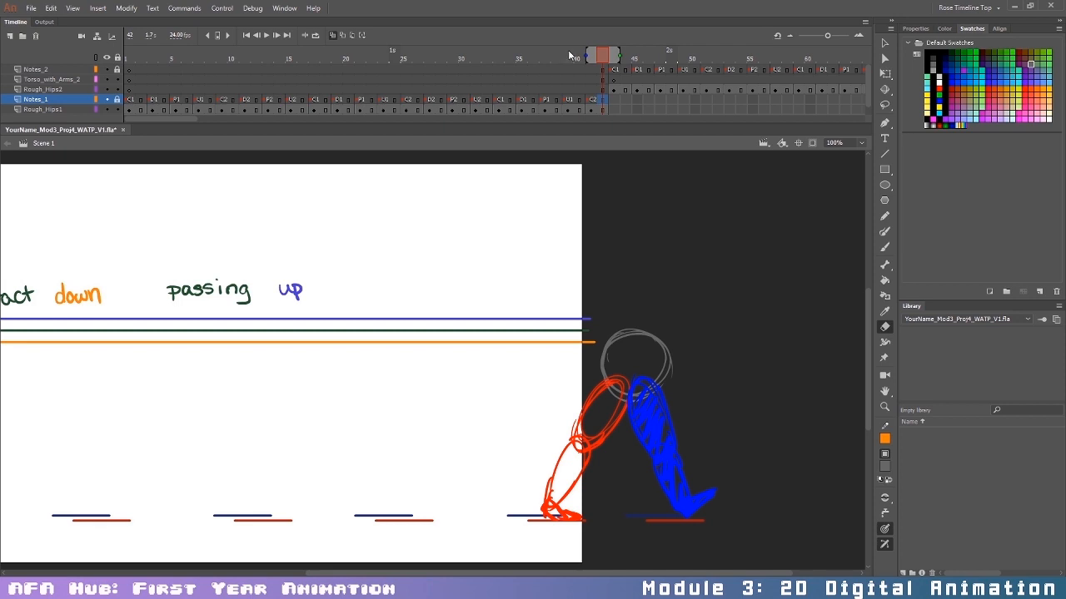
pyautogui.moveTo(606, 60); pyautogui.dragTo(633, 59)
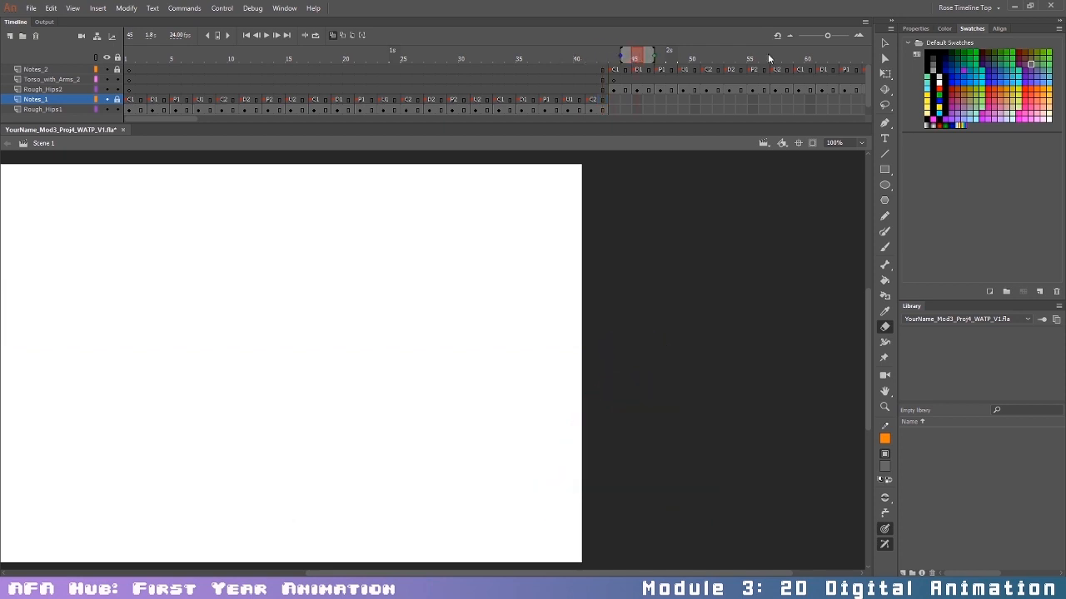
# Step: Insert a keyframe on the Guidelines layer at frame 43 to carry the guides into the second version
pyautogui.moveTo(868, 91); pyautogui.dragTo(862, 118)
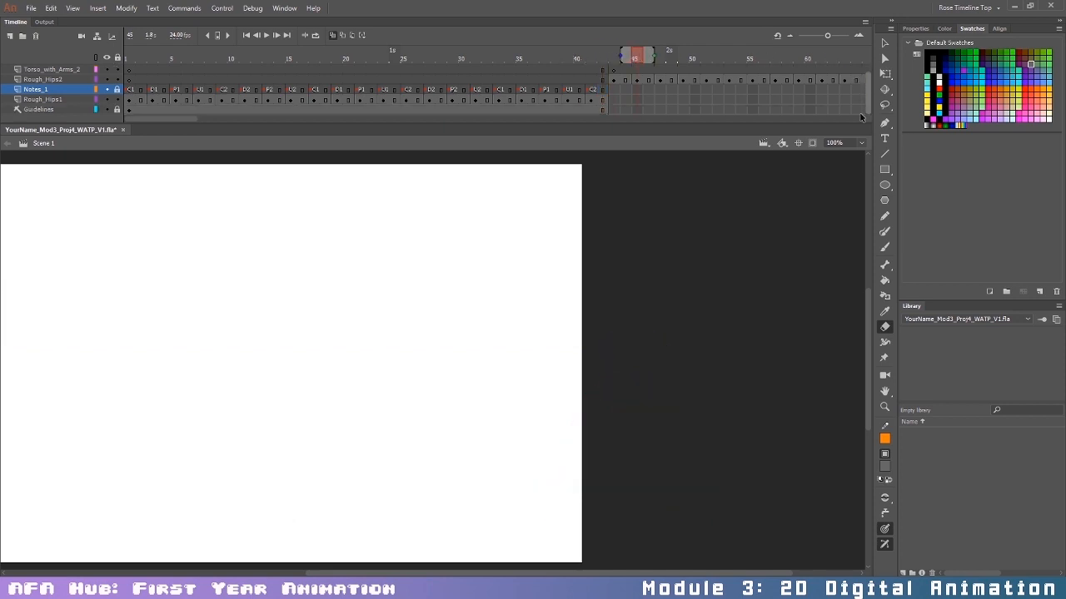
pyautogui.click(615, 109)
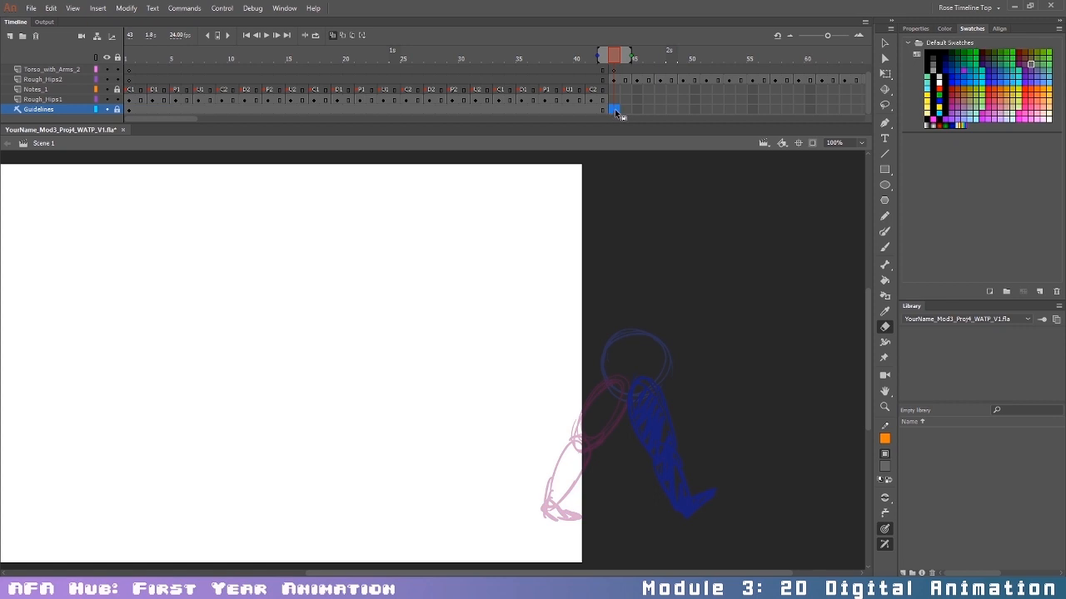
pyautogui.press('F5')
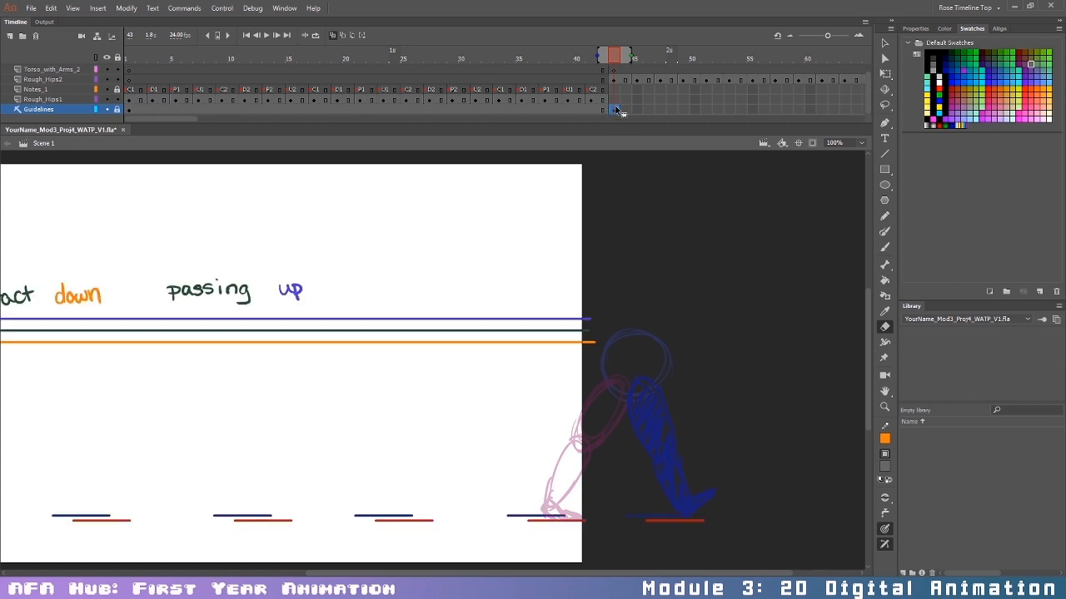
# Step: Lock Torso_with_Arms_2, Rough_Hips2 and Rough_Hips1, and unlock the Guidelines layer for editing
pyautogui.hotkey('ctrl', '-')
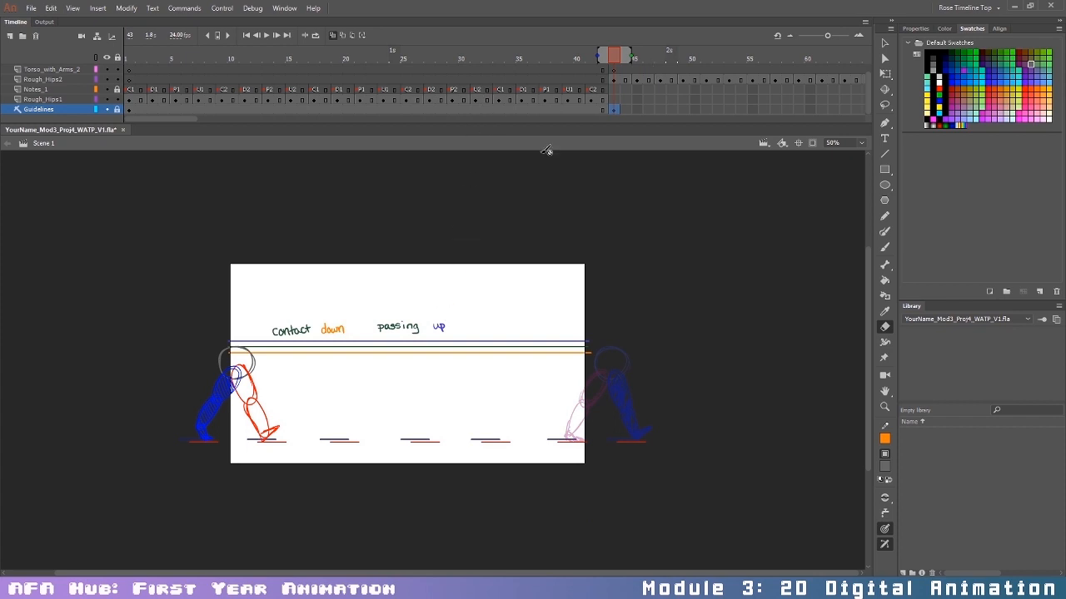
pyautogui.click(117, 70)
pyautogui.click(117, 79)
pyautogui.click(118, 100)
pyautogui.click(117, 109)
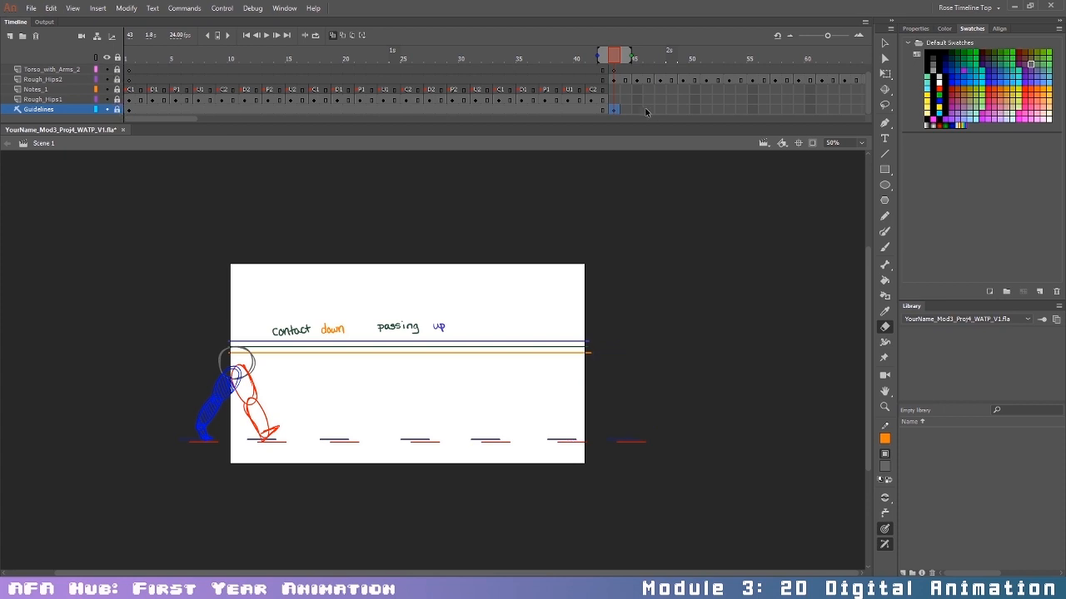
pyautogui.click(118, 110)
# Step: Move the pose labels and three height lines at frame 43 straight up near the stage's upper edge, and lock Guidelines
pyautogui.press('v')
pyautogui.moveTo(194, 269)
pyautogui.mouseDown()
pyautogui.moveTo(451, 377)
pyautogui.moveTo(641, 375)
pyautogui.mouseUp()
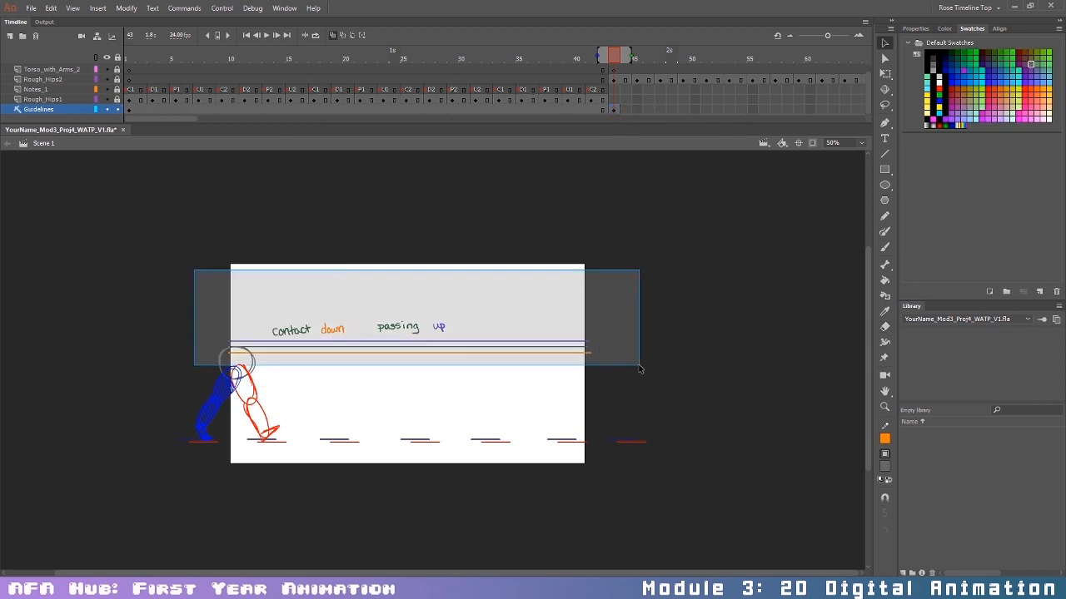
pyautogui.moveTo(541, 355); pyautogui.dragTo(540, 298)
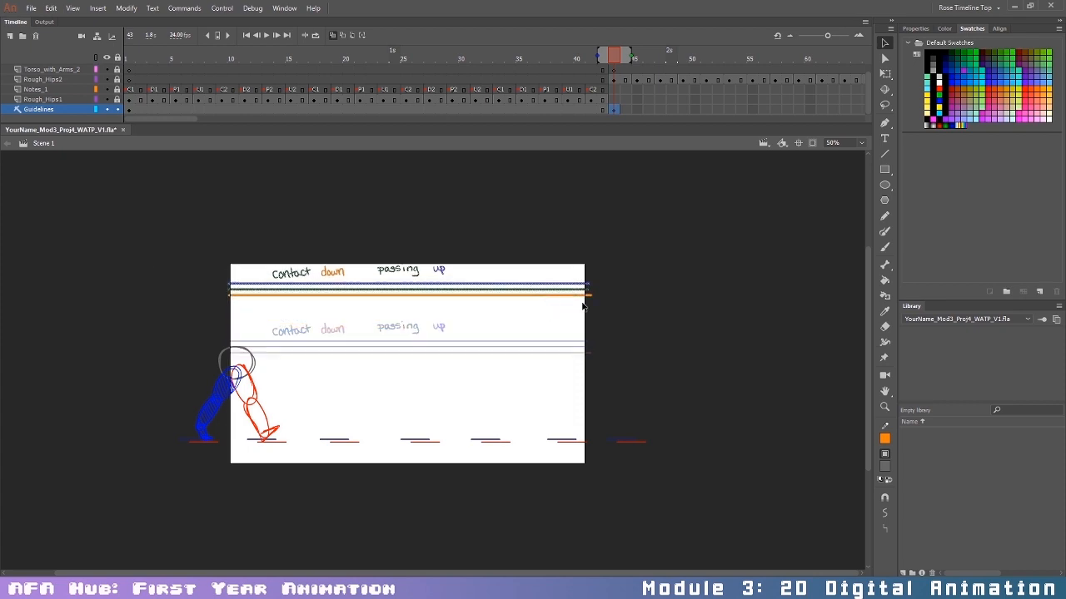
pyautogui.click(687, 316)
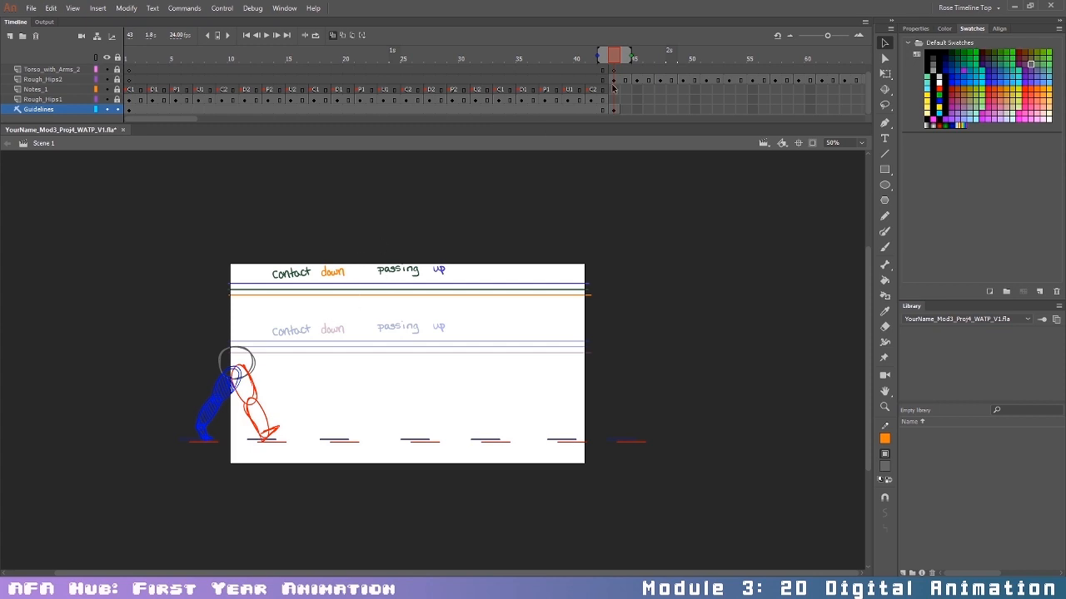
pyautogui.click(118, 110)
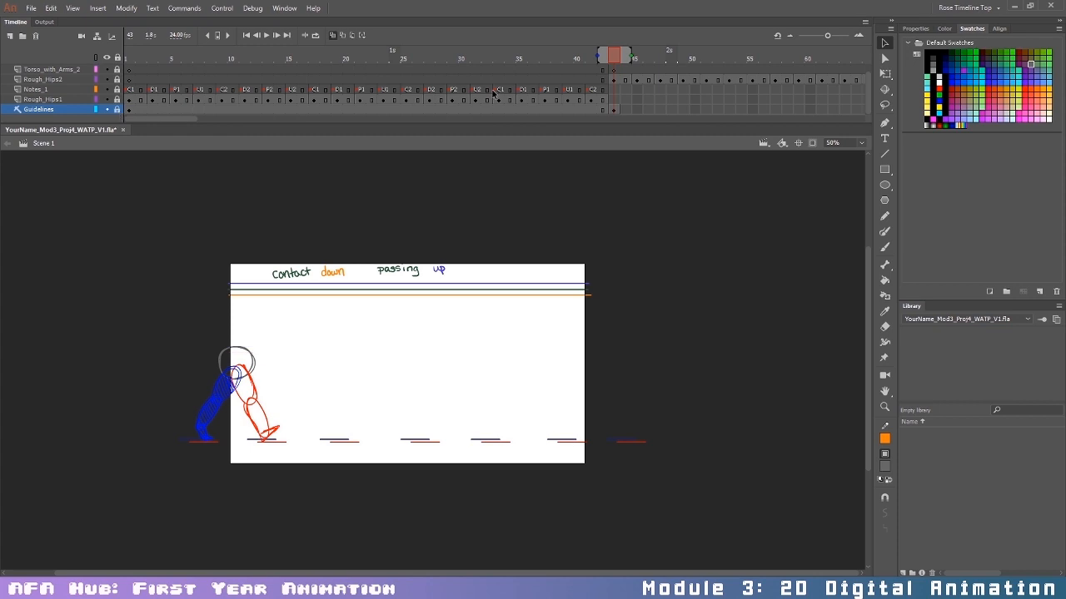
# Step: Shorten the timeline to show the three second-version layers, and unlock Torso_with_Arms_2 with its frame 43 selected
pyautogui.scroll(1, 612, 87)
pyautogui.scroll(-1, 610, 86)
pyautogui.scroll(1, 616, 83)
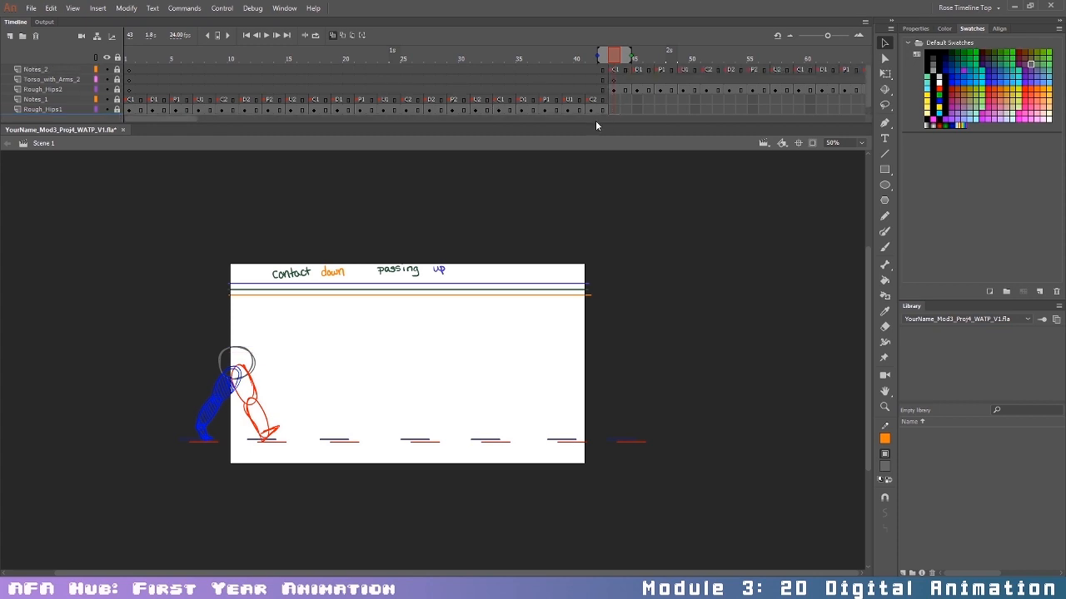
pyautogui.moveTo(596, 123); pyautogui.dragTo(599, 106)
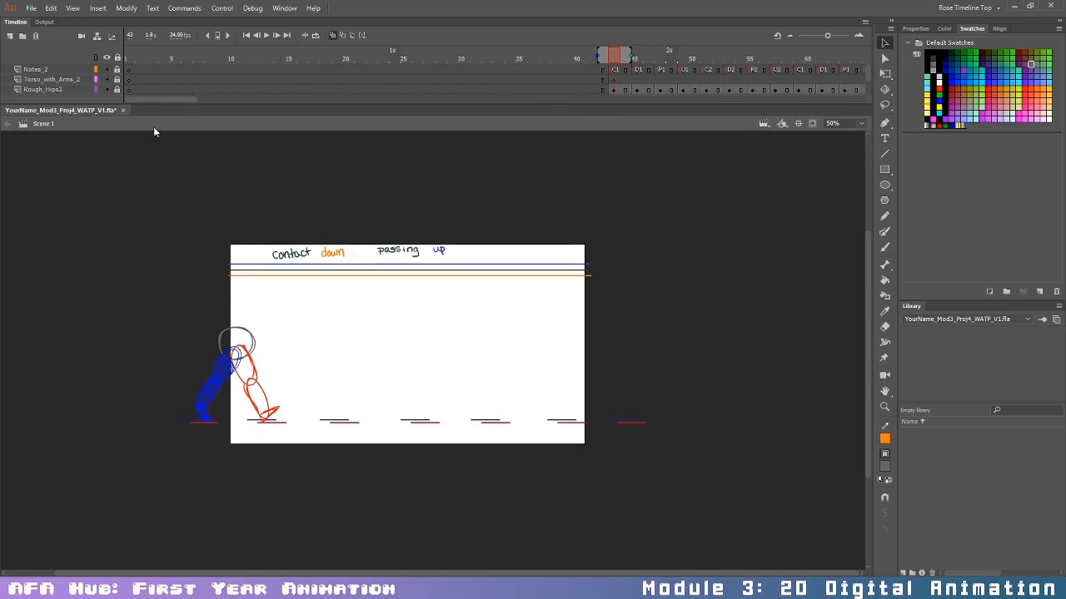
pyautogui.moveTo(178, 98); pyautogui.dragTo(220, 102)
pyautogui.click(194, 80)
pyautogui.click(118, 79)
pyautogui.click(118, 89)
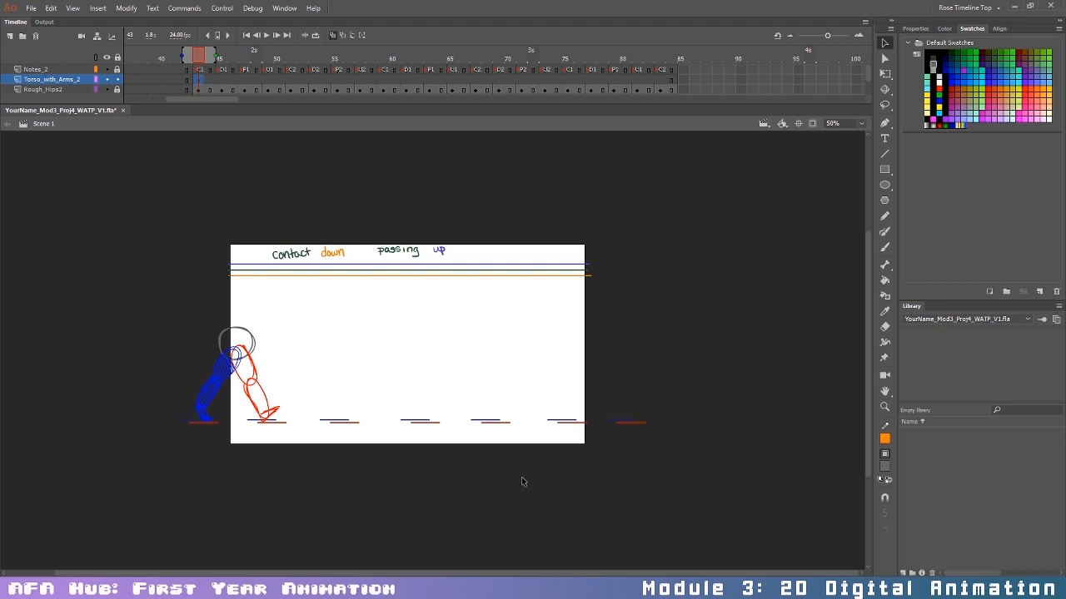
# Step: Sketch a grey head circle with the Brush above the first contact pose's hips, overlapping the orange height line
pyautogui.hotkey('ctrl', '1')
pyautogui.press('b')
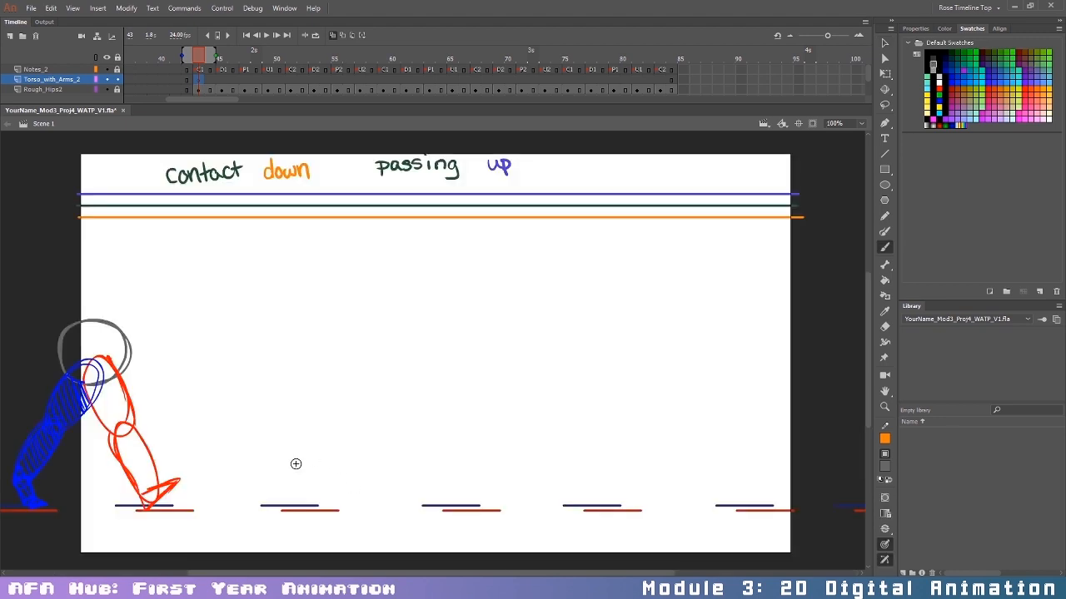
pyautogui.moveTo(505, 573); pyautogui.dragTo(416, 573)
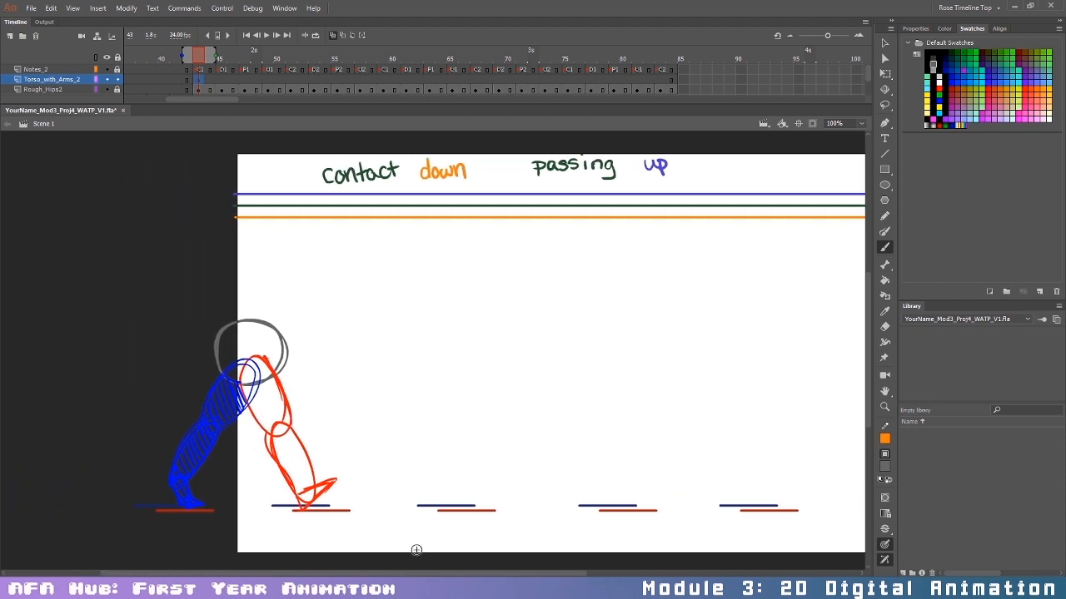
pyautogui.moveTo(226, 208)
pyautogui.mouseDown()
pyautogui.moveTo(265, 242)
pyautogui.moveTo(247, 260)
pyautogui.mouseUp()
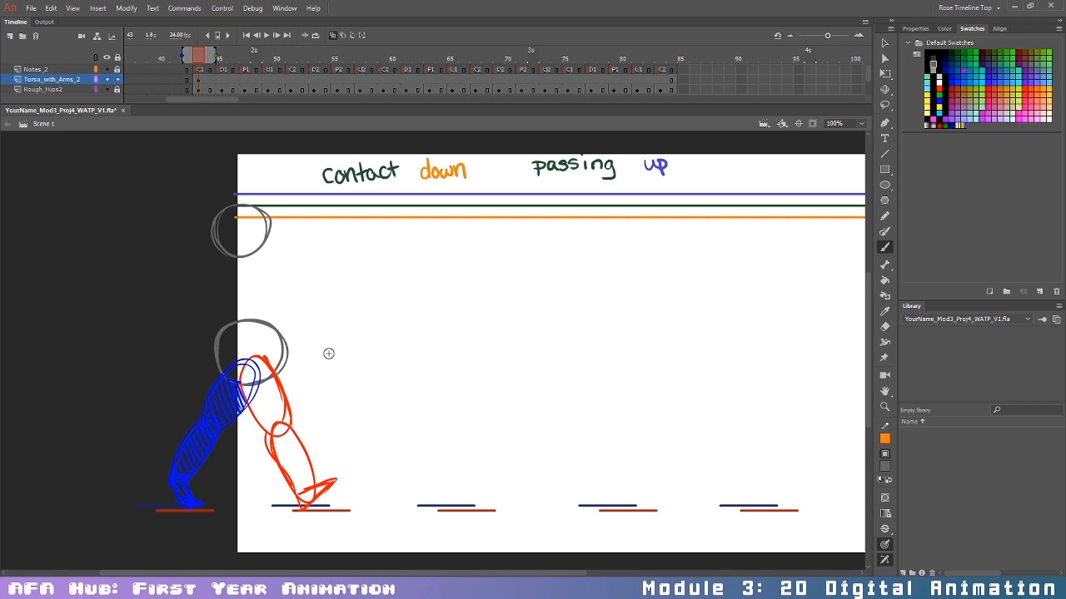
pyautogui.moveTo(245, 269)
pyautogui.mouseDown()
pyautogui.moveTo(267, 307)
pyautogui.moveTo(241, 328)
pyautogui.moveTo(238, 291)
pyautogui.moveTo(246, 295)
pyautogui.moveTo(210, 279)
pyautogui.moveTo(284, 296)
pyautogui.moveTo(199, 307)
pyautogui.moveTo(232, 273)
pyautogui.moveTo(211, 270)
pyautogui.moveTo(315, 270)
pyautogui.moveTo(285, 301)
pyautogui.moveTo(216, 322)
pyautogui.mouseUp()
pyautogui.hotkey('ctrl', 'z')
pyautogui.hotkey('ctrl', 'z')
pyautogui.hotkey('ctrl', 'z')
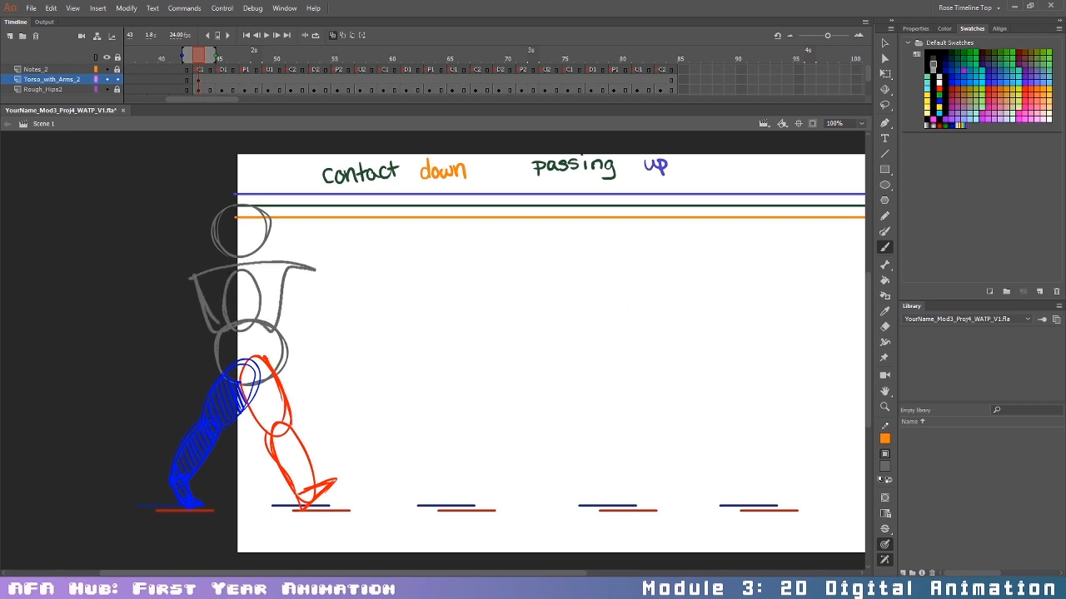
pyautogui.hotkey('ctrl', 'z')
pyautogui.hotkey('ctrl', 'z')
# Step: Sketch a grey chest circle resting on the hips, and join it to the head with a short neck
pyautogui.moveTo(219, 281)
pyautogui.mouseDown()
pyautogui.moveTo(275, 314)
pyautogui.moveTo(229, 325)
pyautogui.mouseUp()
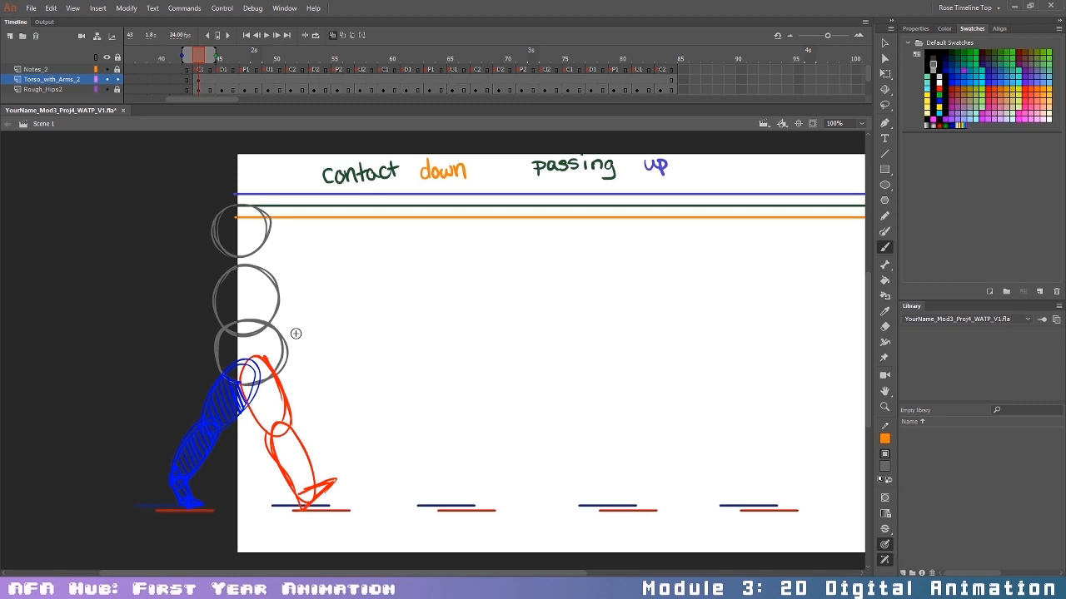
pyautogui.moveTo(232, 251)
pyautogui.mouseDown()
pyautogui.moveTo(234, 274)
pyautogui.moveTo(253, 266)
pyautogui.mouseUp()
# Step: Sketch a red arm swinging behind the torso, with an upper arm, bent forearm and round hand, and thicken its outline
pyautogui.click(939, 87)
pyautogui.moveTo(241, 278); pyautogui.dragTo(238, 288)
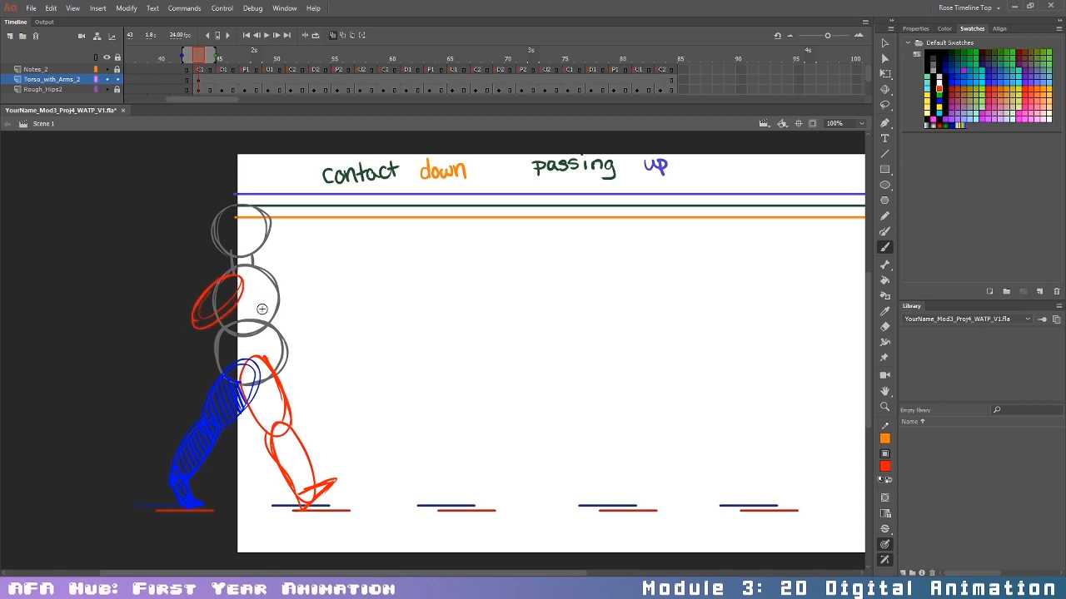
pyautogui.moveTo(190, 316); pyautogui.dragTo(173, 358)
pyautogui.moveTo(198, 314); pyautogui.dragTo(184, 365)
pyautogui.moveTo(194, 315)
pyautogui.mouseDown()
pyautogui.moveTo(188, 354)
pyautogui.moveTo(170, 336)
pyautogui.moveTo(175, 374)
pyautogui.moveTo(178, 365)
pyautogui.moveTo(163, 387)
pyautogui.moveTo(162, 369)
pyautogui.moveTo(184, 348)
pyautogui.mouseUp()
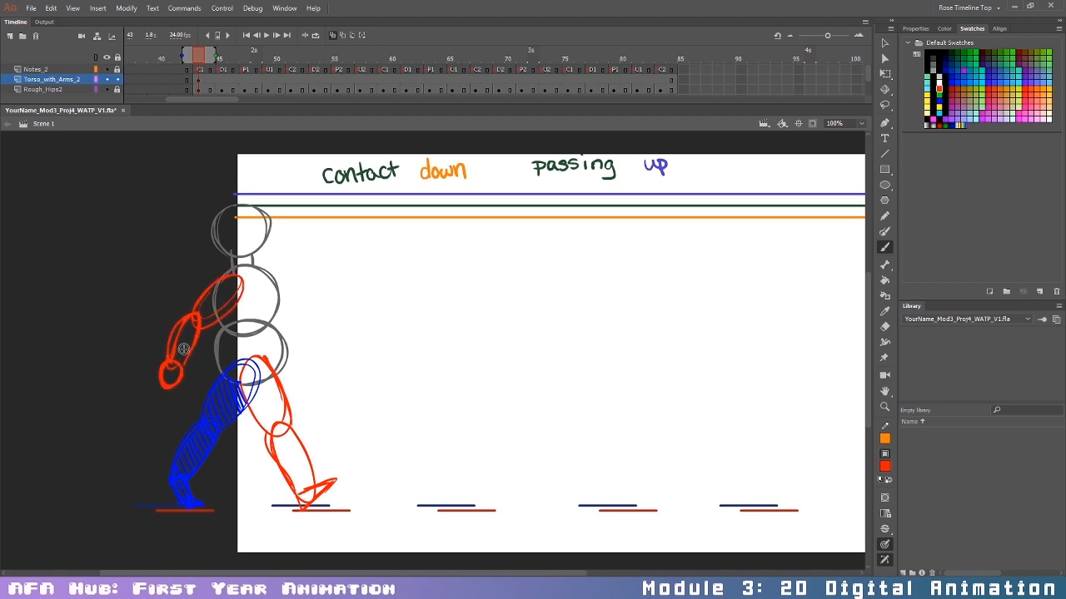
pyautogui.moveTo(176, 373); pyautogui.dragTo(165, 383)
pyautogui.moveTo(200, 299); pyautogui.dragTo(170, 358)
pyautogui.moveTo(182, 316); pyautogui.dragTo(171, 336)
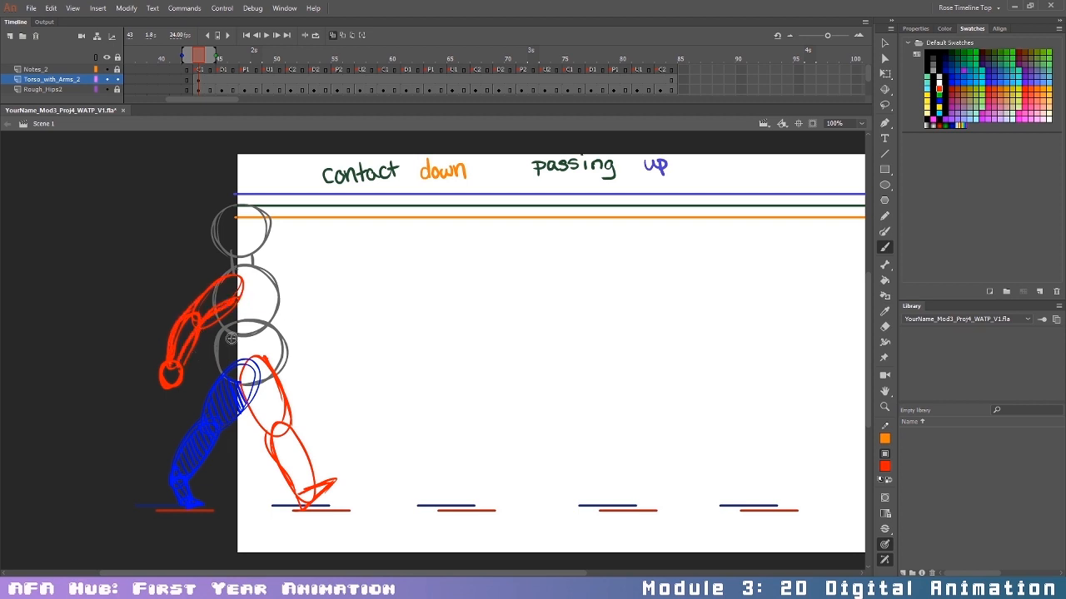
# Step: Undo the last two thickening strokes on the red arm
pyautogui.hotkey('ctrl', 'z')
pyautogui.hotkey('ctrl', 'z')
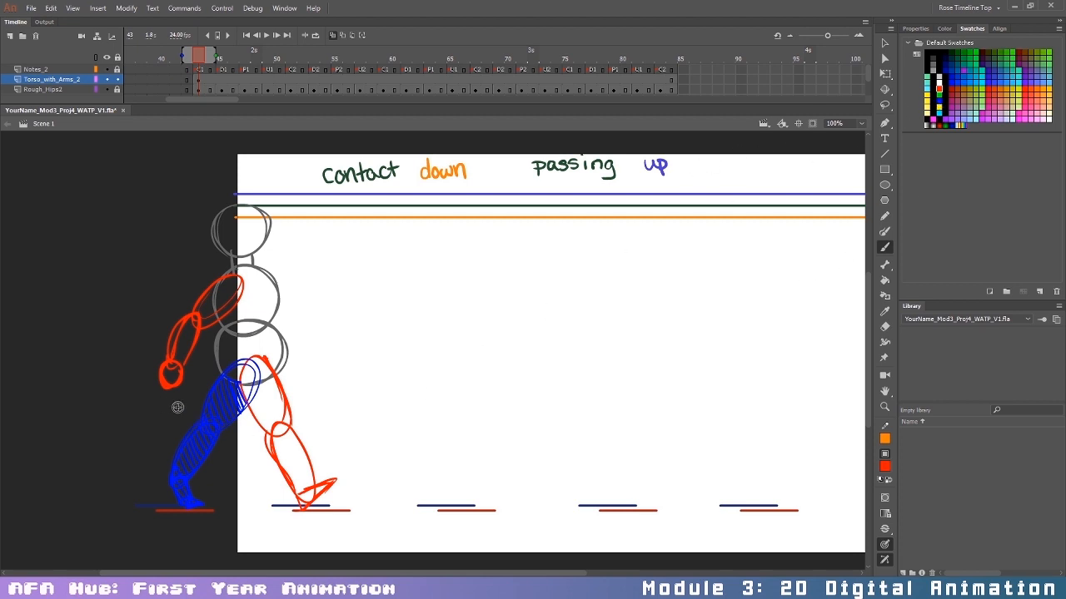
pyautogui.moveTo(331, 427)
pyautogui.mouseDown()
pyautogui.moveTo(369, 430)
pyautogui.moveTo(357, 445)
pyautogui.mouseUp()
pyautogui.moveTo(161, 413)
pyautogui.mouseDown()
pyautogui.moveTo(127, 415)
pyautogui.moveTo(138, 424)
pyautogui.mouseUp()
pyautogui.hotkey('ctrl', 'z')
pyautogui.hotkey('ctrl', 'z')
pyautogui.hotkey('ctrl', 'z')
pyautogui.hotkey('ctrl', 'z')
pyautogui.hotkey('ctrl', 'z')
# Step: Sketch a blue arm reaching forward from the chest, with upper arm, bent forearm and round hand, and hatch its lower part
pyautogui.click(939, 101)
pyautogui.moveTo(255, 278); pyautogui.dragTo(294, 325)
pyautogui.moveTo(255, 293)
pyautogui.mouseDown()
pyautogui.moveTo(333, 354)
pyautogui.moveTo(336, 339)
pyautogui.moveTo(343, 358)
pyautogui.mouseUp()
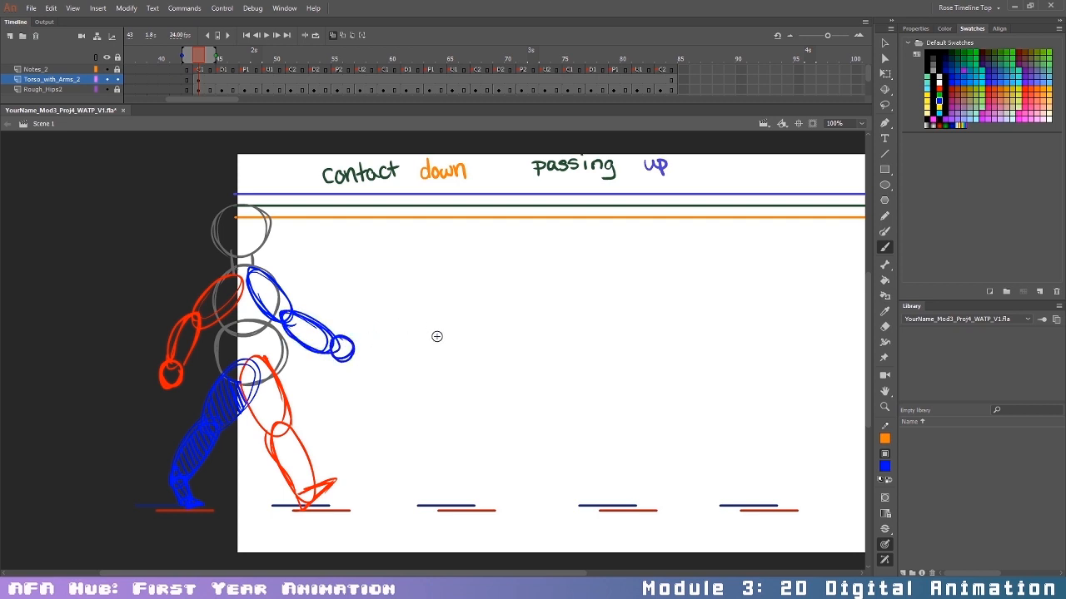
pyautogui.moveTo(280, 304)
pyautogui.mouseDown()
pyautogui.moveTo(293, 330)
pyautogui.moveTo(342, 350)
pyautogui.mouseUp()
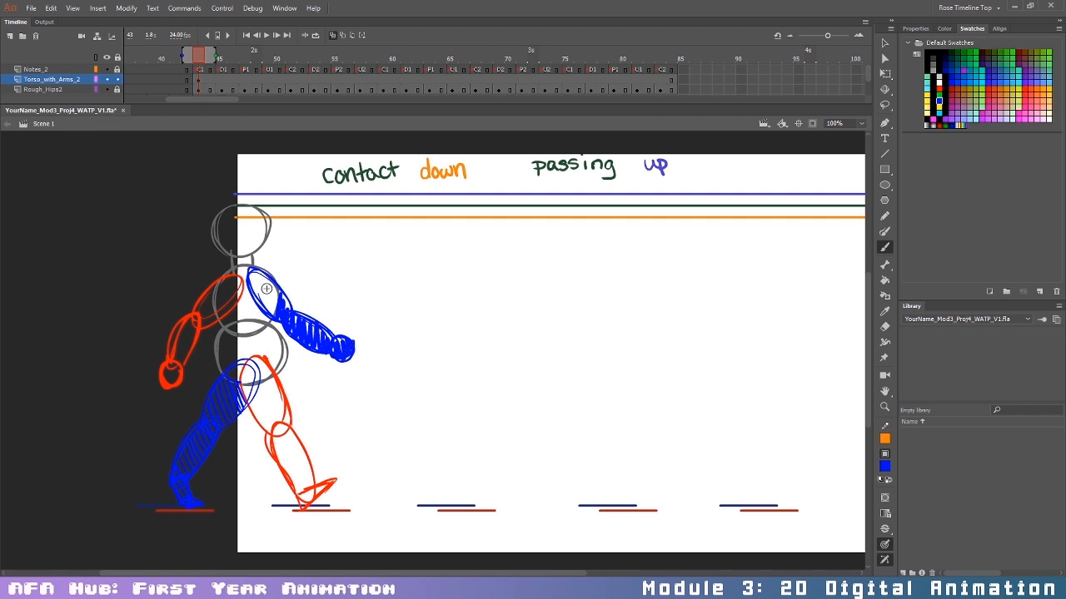
# Step: Erase the blue upper arm's outline and redraw it with the Brush, starting further back inside the chest circle
pyautogui.press('e')
pyautogui.moveTo(249, 282); pyautogui.dragTo(287, 309)
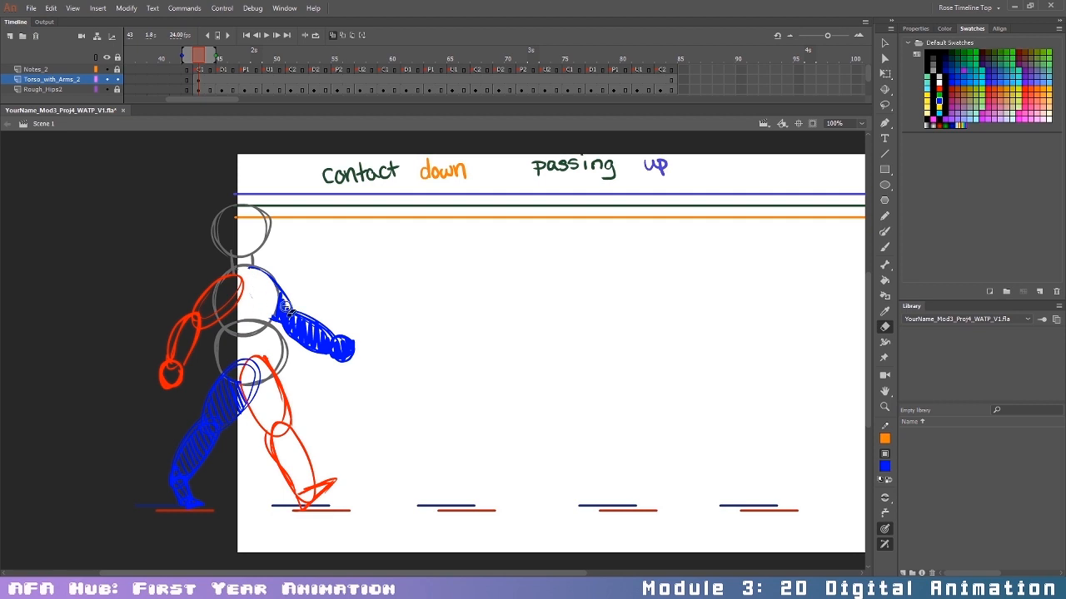
pyautogui.press('b')
pyautogui.moveTo(248, 270)
pyautogui.mouseDown()
pyautogui.moveTo(253, 299)
pyautogui.moveTo(273, 319)
pyautogui.moveTo(253, 268)
pyautogui.moveTo(270, 277)
pyautogui.mouseUp()
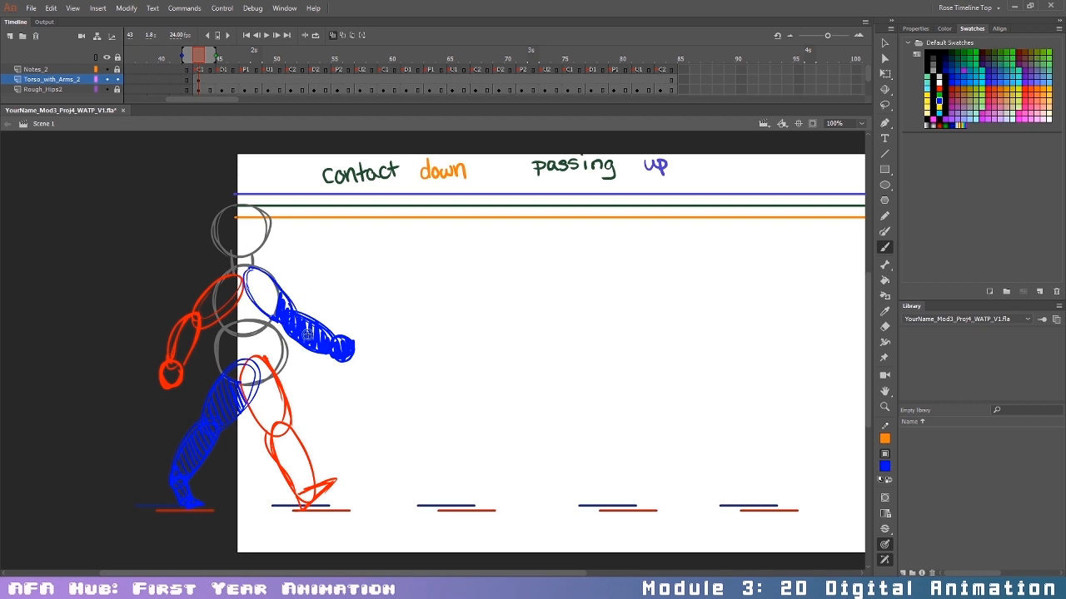
# Step: Insert a blank keyframe at frame 51 of Torso_with_Arms_2, and extend the Guidelines layer through frame 84
pyautogui.click(291, 80)
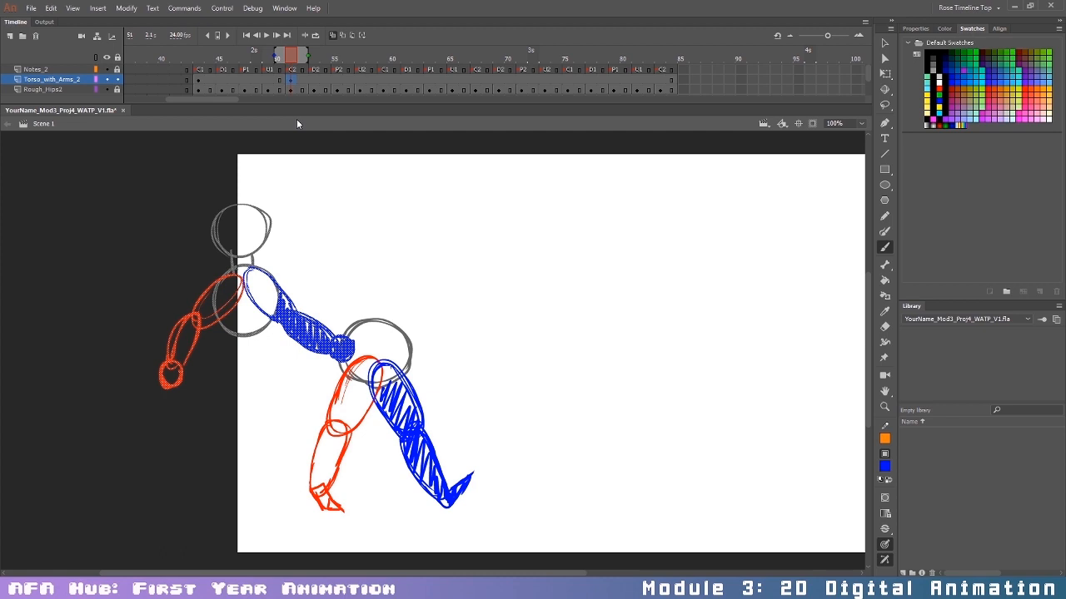
pyautogui.press('F7')
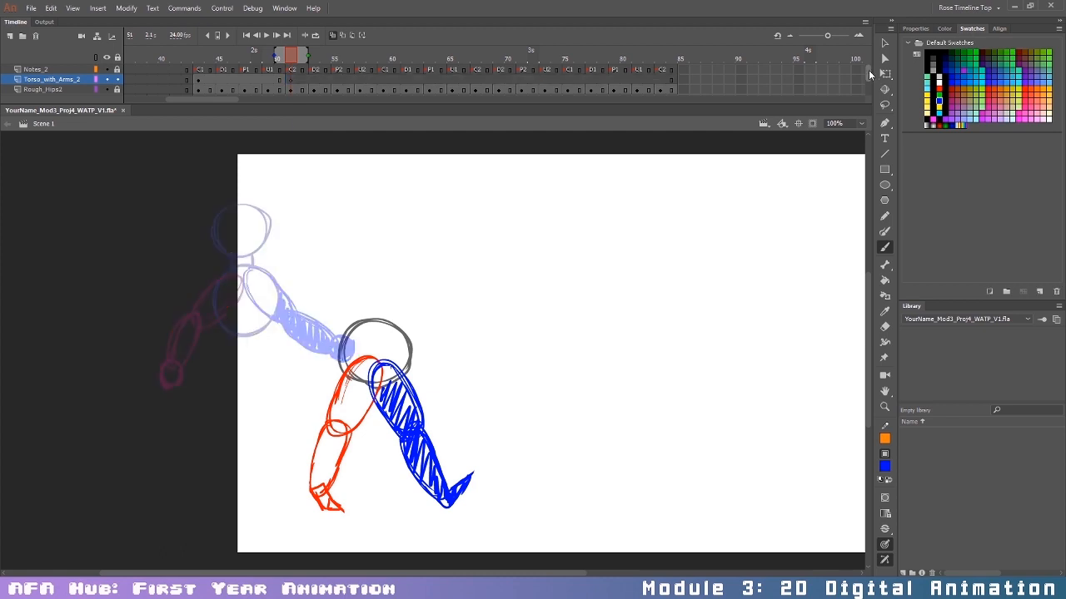
pyautogui.scroll(-2, 868, 69)
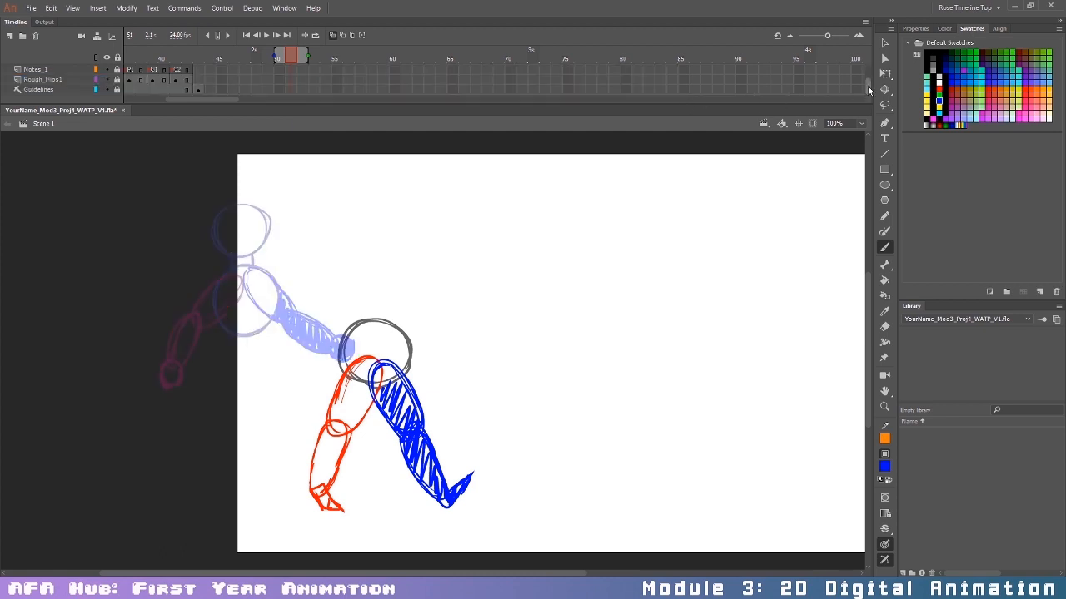
pyautogui.click(672, 89)
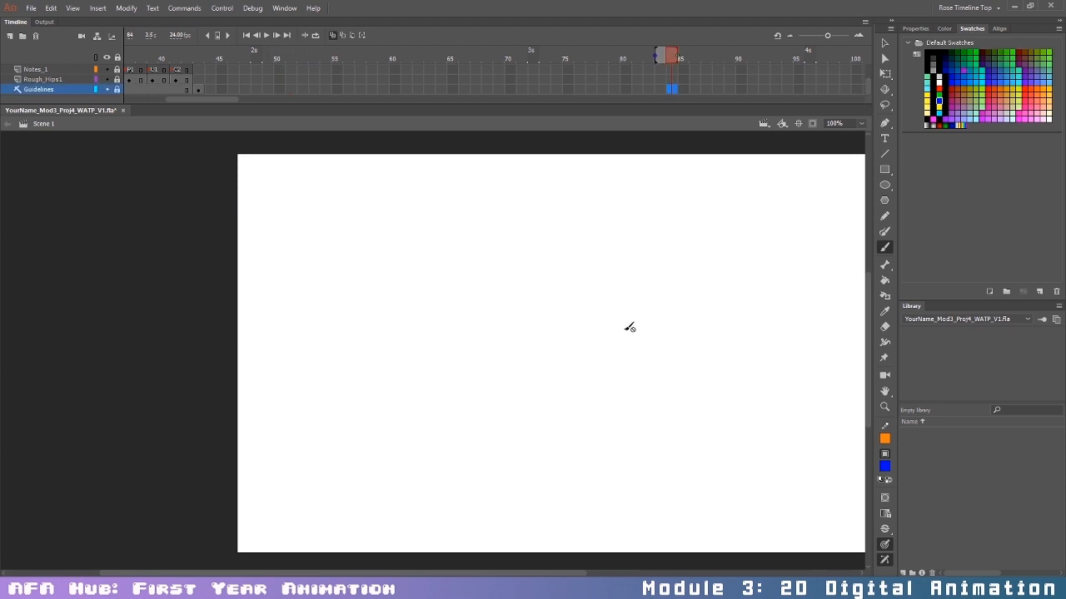
pyautogui.press('F5')
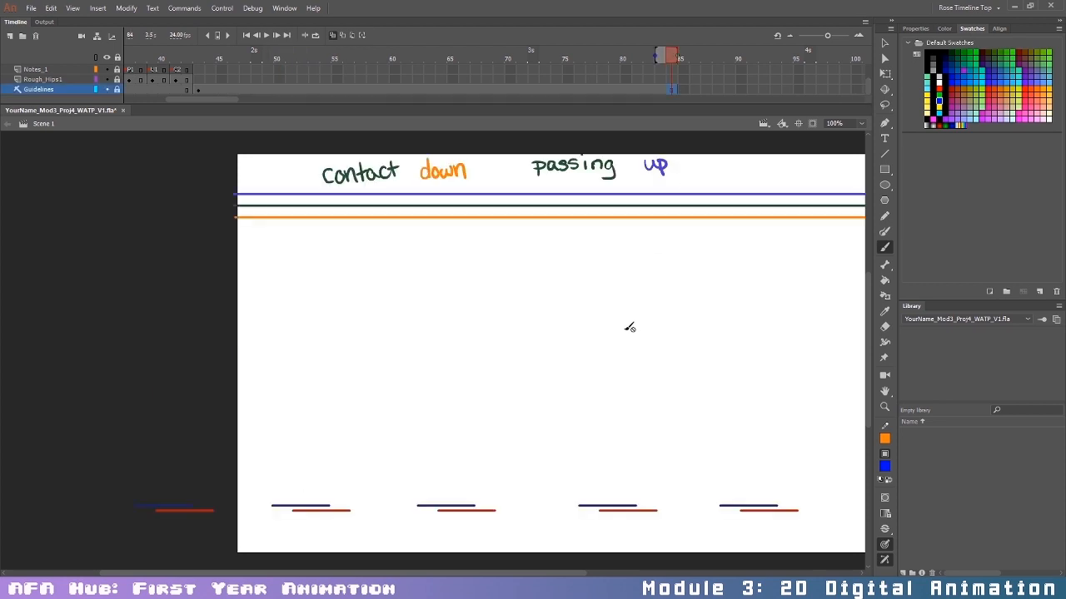
pyautogui.moveTo(867, 88); pyautogui.dragTo(867, 73)
# Step: At frame 51 of Torso_with_Arms_2, sketch a grey head circle, short neck and chest circle above the C2 hips
pyautogui.click(291, 79)
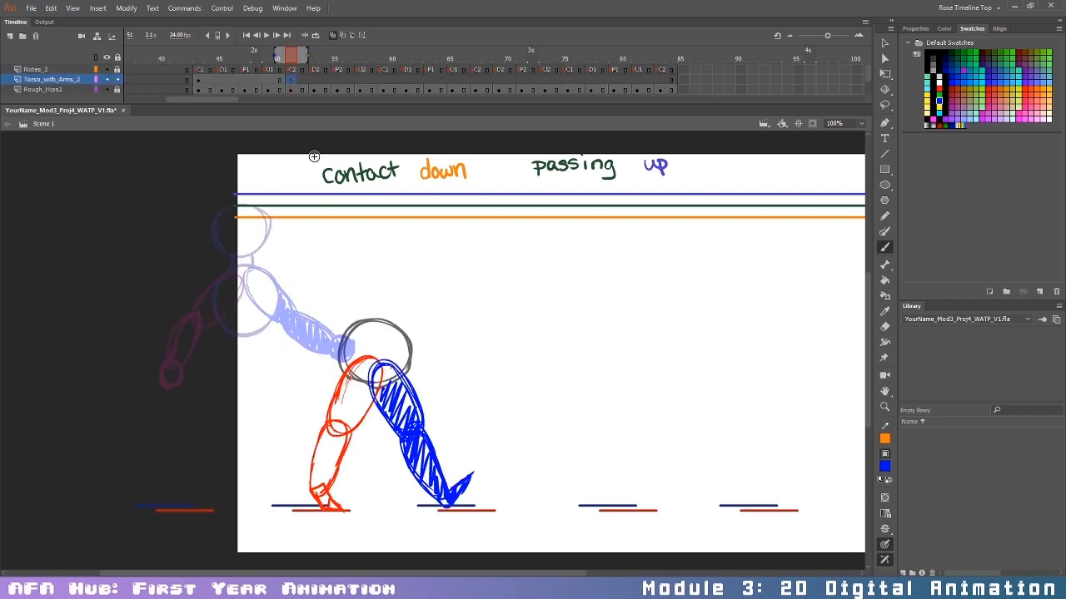
pyautogui.click(933, 65)
pyautogui.moveTo(387, 207)
pyautogui.mouseDown()
pyautogui.moveTo(361, 248)
pyautogui.moveTo(373, 255)
pyautogui.moveTo(407, 213)
pyautogui.mouseUp()
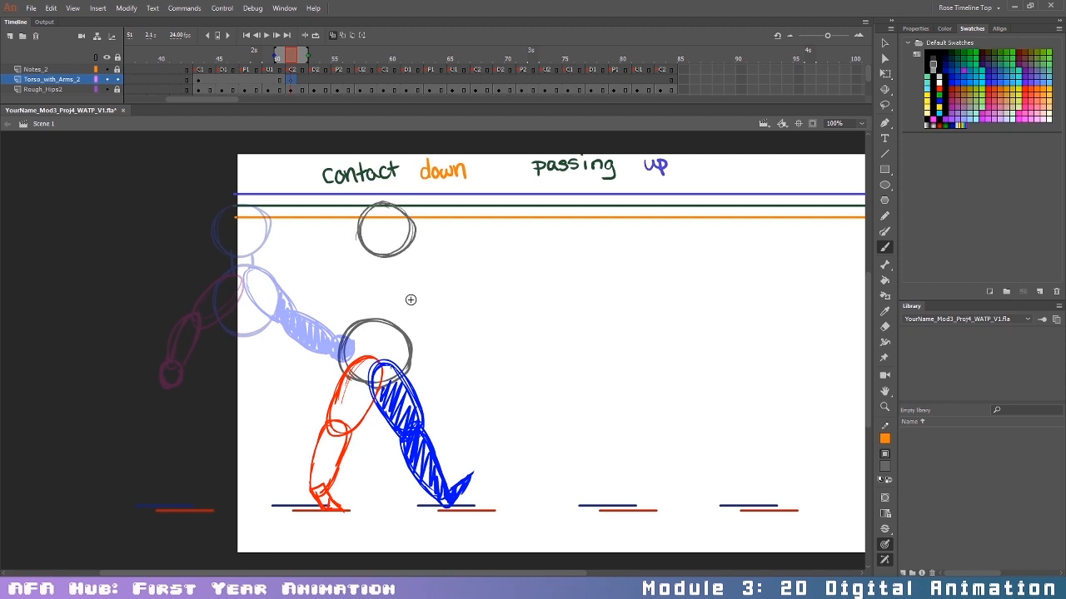
pyautogui.moveTo(382, 261)
pyautogui.mouseDown()
pyautogui.moveTo(406, 287)
pyautogui.moveTo(392, 260)
pyautogui.mouseUp()
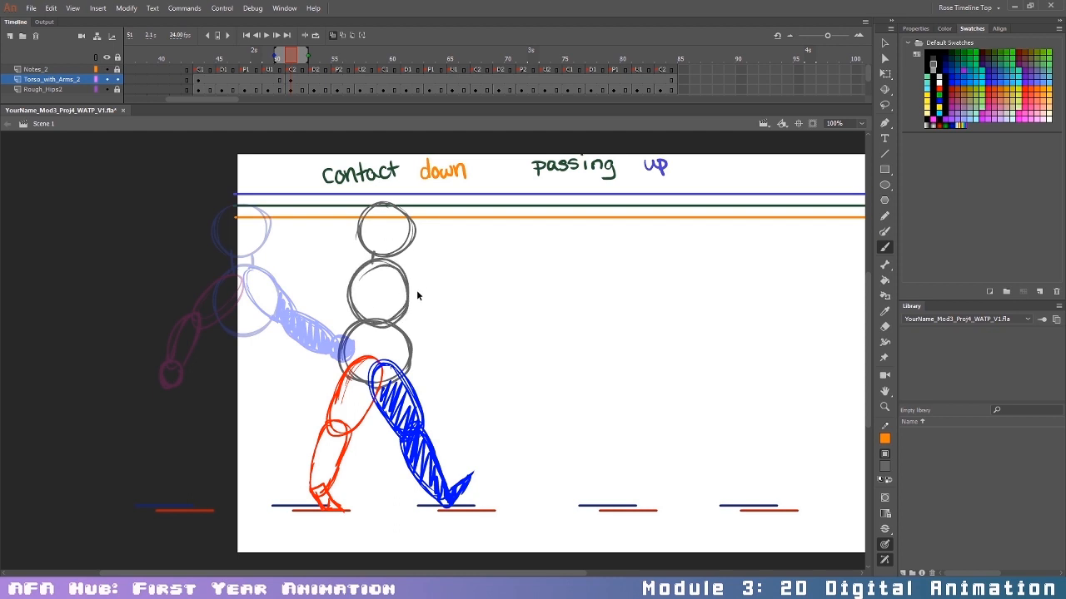
pyautogui.hotkey('ctrl', 'z')
pyautogui.moveTo(389, 267)
pyautogui.mouseDown()
pyautogui.moveTo(403, 306)
pyautogui.moveTo(389, 328)
pyautogui.moveTo(371, 260)
pyautogui.moveTo(391, 260)
pyautogui.mouseUp()
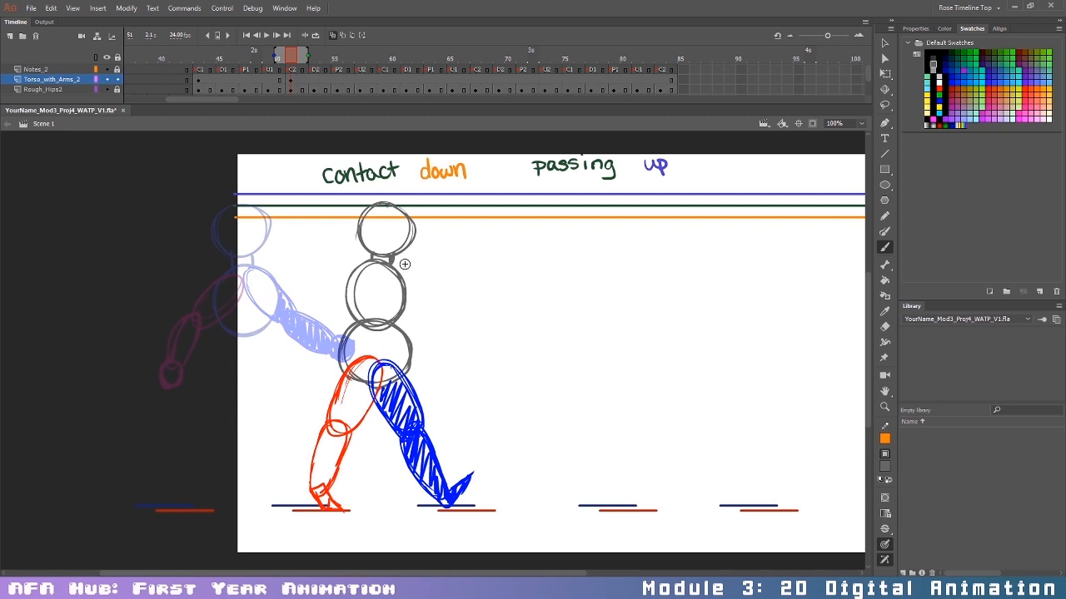
# Step: Sketch a red arm swinging forward of the frame 51 torso, with upper arm, forearm and round hand
pyautogui.click(938, 102)
pyautogui.click(939, 87)
pyautogui.moveTo(388, 271)
pyautogui.mouseDown()
pyautogui.moveTo(442, 357)
pyautogui.moveTo(449, 346)
pyautogui.moveTo(421, 317)
pyautogui.mouseUp()
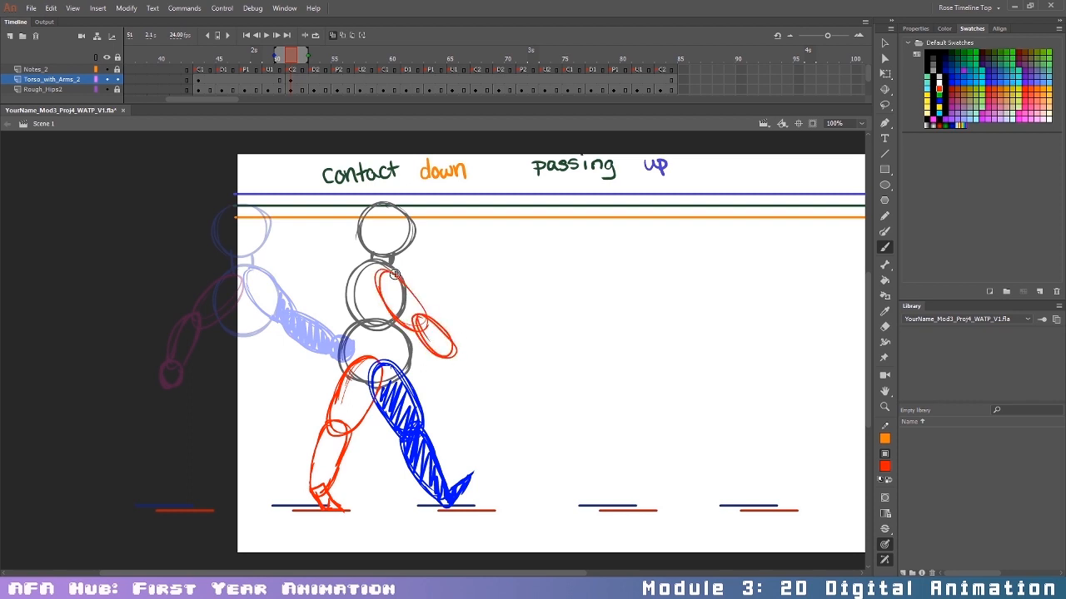
pyautogui.moveTo(376, 260)
pyautogui.mouseDown()
pyautogui.moveTo(380, 337)
pyautogui.moveTo(465, 363)
pyautogui.moveTo(454, 375)
pyautogui.moveTo(479, 365)
pyautogui.mouseUp()
pyautogui.hotkey('ctrl', 'z')
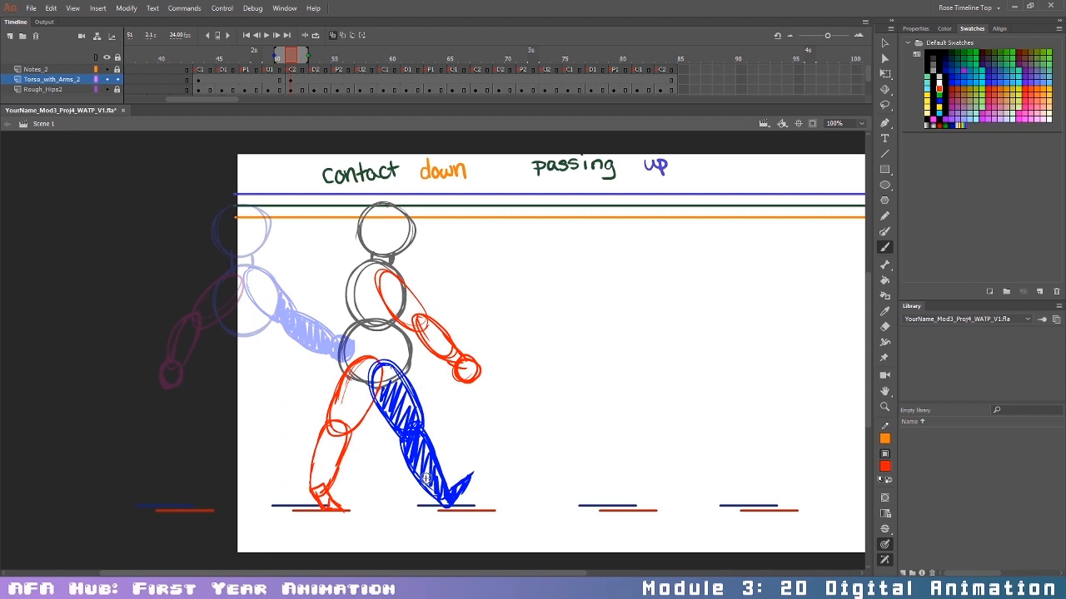
# Step: Sketch a blue arm swinging behind the frame 51 torso, redraw its forearm and hand further back, and hatch it
pyautogui.click(939, 101)
pyautogui.moveTo(379, 271)
pyautogui.mouseDown()
pyautogui.moveTo(330, 322)
pyautogui.moveTo(320, 358)
pyautogui.moveTo(333, 349)
pyautogui.moveTo(313, 381)
pyautogui.moveTo(327, 365)
pyautogui.mouseUp()
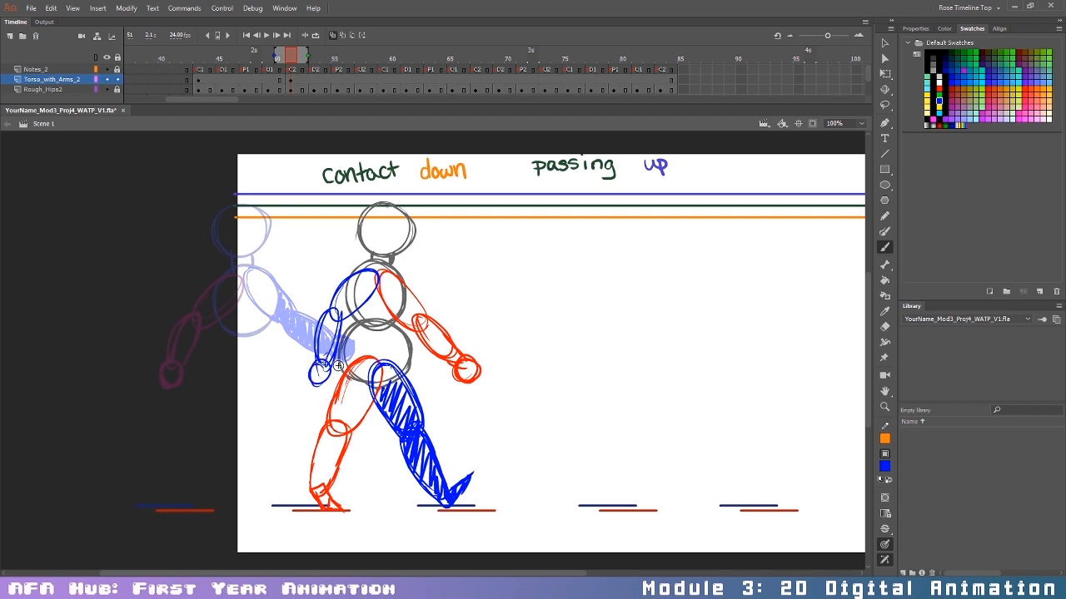
pyautogui.hotkey('ctrl', 'z')
pyautogui.hotkey('ctrl', 'z')
pyautogui.hotkey('ctrl', 'z')
pyautogui.moveTo(333, 313)
pyautogui.mouseDown()
pyautogui.moveTo(308, 350)
pyautogui.moveTo(322, 356)
pyautogui.mouseUp()
pyautogui.moveTo(333, 313)
pyautogui.mouseDown()
pyautogui.moveTo(333, 344)
pyautogui.moveTo(309, 359)
pyautogui.moveTo(337, 320)
pyautogui.moveTo(304, 349)
pyautogui.moveTo(317, 380)
pyautogui.moveTo(293, 385)
pyautogui.moveTo(345, 290)
pyautogui.moveTo(346, 315)
pyautogui.mouseUp()
pyautogui.hotkey('ctrl', 'z')
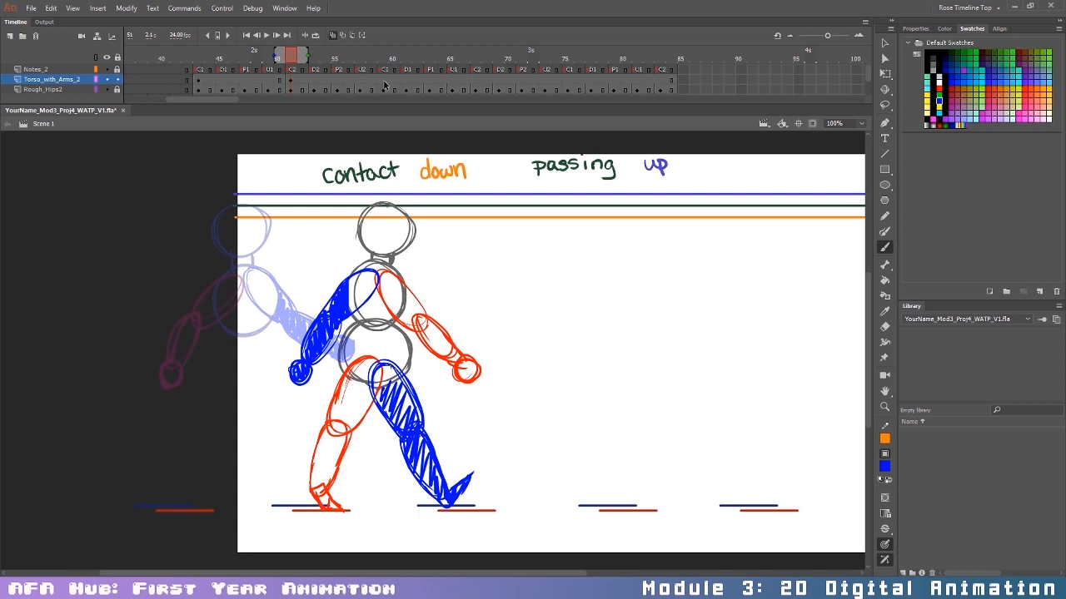
# Step: Insert a blank keyframe at frame 59 and sketch a grey head, neck and chest above the C1 hips
pyautogui.click(383, 83)
pyautogui.press('F7')
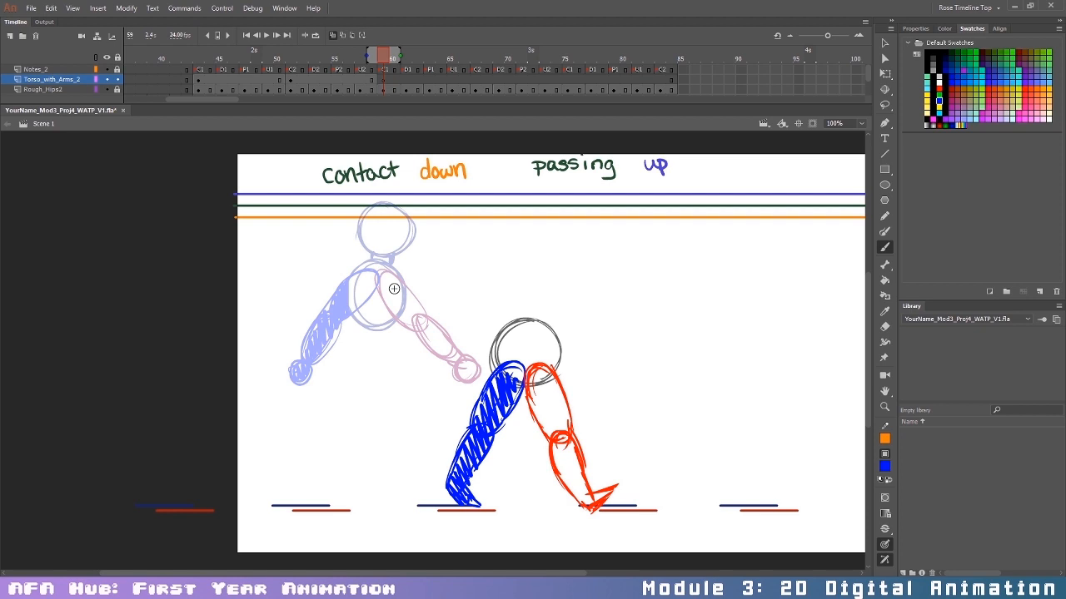
pyautogui.click(933, 66)
pyautogui.moveTo(528, 203)
pyautogui.mouseDown()
pyautogui.moveTo(502, 244)
pyautogui.moveTo(558, 215)
pyautogui.moveTo(562, 240)
pyautogui.mouseUp()
pyautogui.hotkey('ctrl', 'z')
pyautogui.moveTo(526, 203)
pyautogui.mouseDown()
pyautogui.moveTo(551, 229)
pyautogui.moveTo(525, 262)
pyautogui.moveTo(509, 317)
pyautogui.moveTo(500, 290)
pyautogui.moveTo(549, 283)
pyautogui.moveTo(553, 310)
pyautogui.mouseUp()
pyautogui.moveTo(517, 256); pyautogui.dragTo(534, 268)
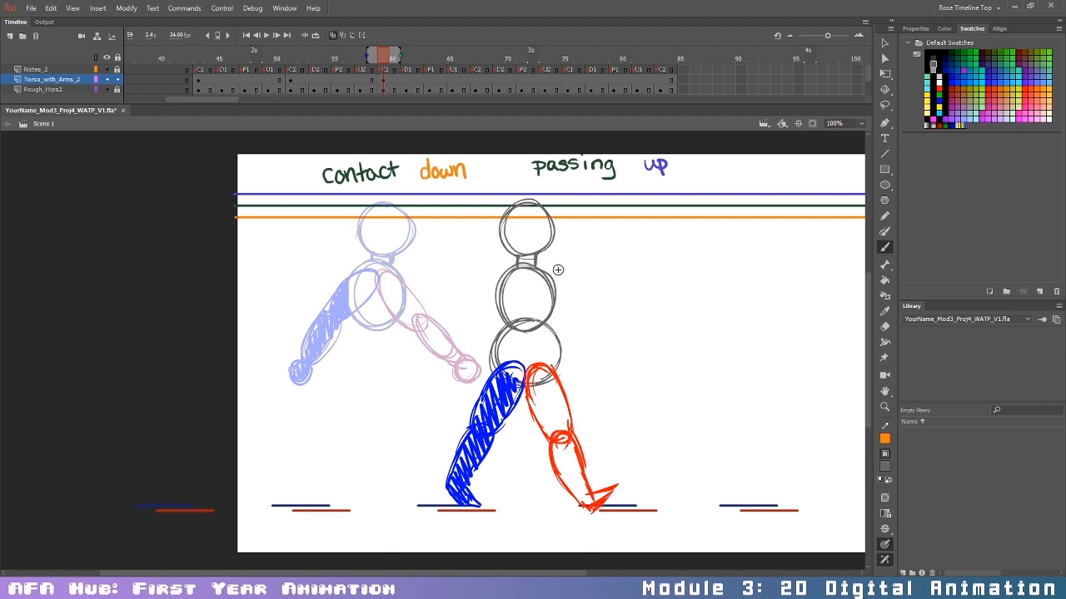
# Step: Sketch a red arm swinging behind the frame 59 torso, with a redrawn upper arm, bent forearm and round hand
pyautogui.click(938, 88)
pyautogui.moveTo(485, 325); pyautogui.dragTo(509, 284)
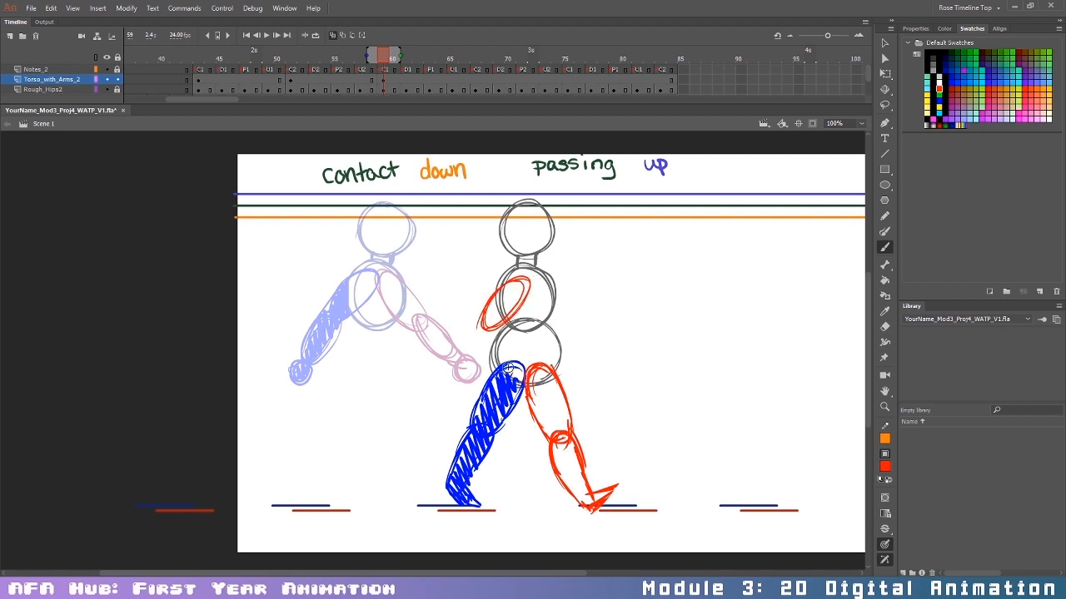
pyautogui.hotkey('ctrl', 'z')
pyautogui.moveTo(522, 278)
pyautogui.mouseDown()
pyautogui.moveTo(475, 325)
pyautogui.moveTo(513, 283)
pyautogui.moveTo(479, 333)
pyautogui.mouseUp()
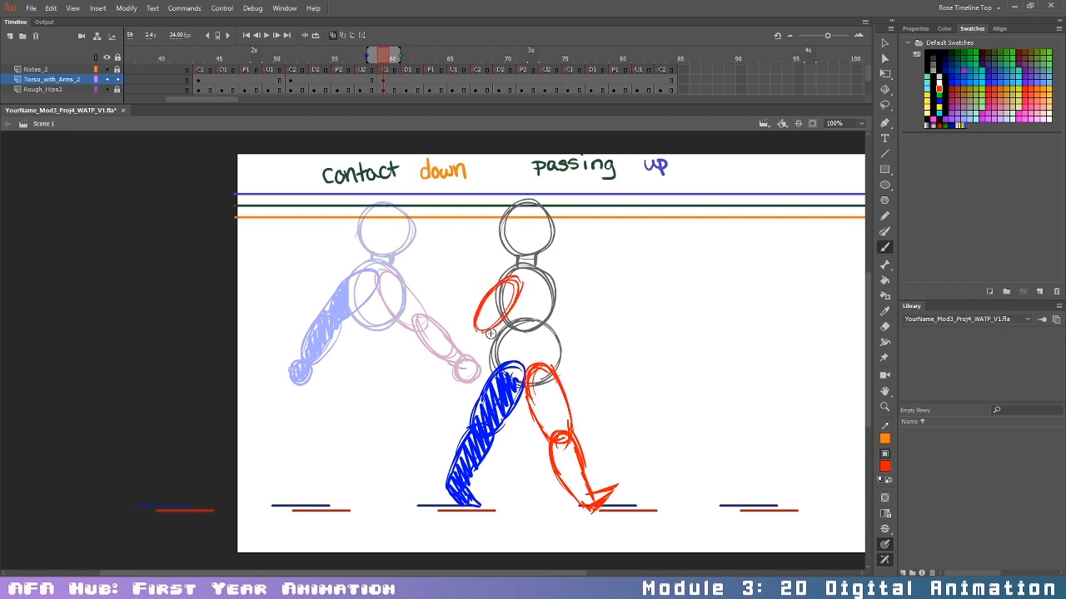
pyautogui.moveTo(509, 279)
pyautogui.mouseDown()
pyautogui.moveTo(453, 373)
pyautogui.moveTo(475, 334)
pyautogui.moveTo(473, 356)
pyautogui.moveTo(441, 385)
pyautogui.moveTo(449, 392)
pyautogui.mouseUp()
pyautogui.moveTo(527, 261); pyautogui.dragTo(517, 341)
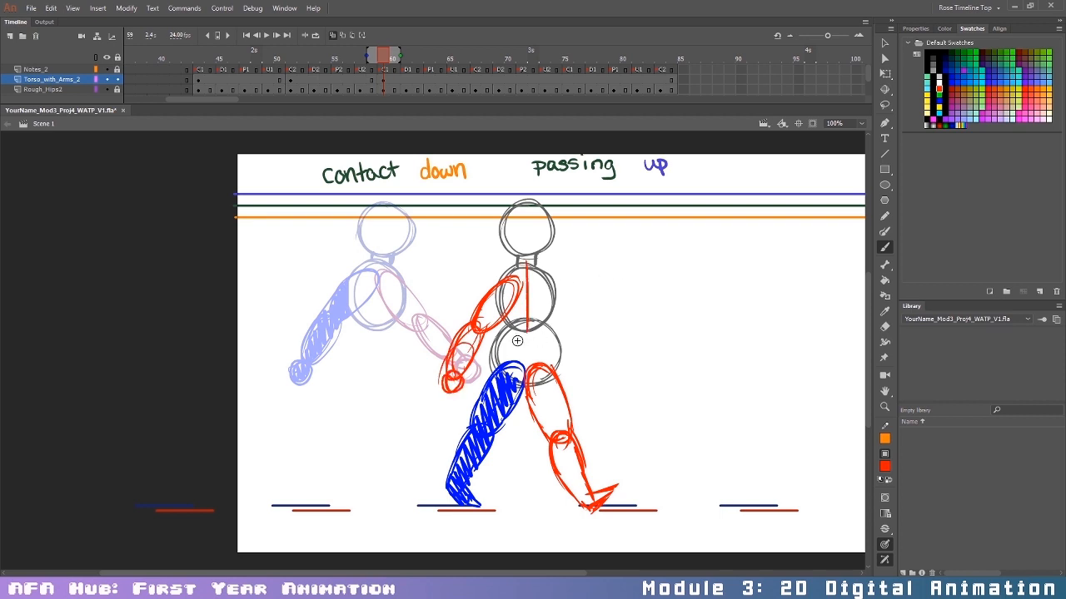
pyautogui.hotkey('ctrl', 'z')
# Step: Sketch a blue arm reaching forward of the frame 59 torso, ending in a small hand, and fill it with hatching
pyautogui.click(939, 103)
pyautogui.moveTo(537, 283)
pyautogui.mouseDown()
pyautogui.moveTo(569, 310)
pyautogui.moveTo(597, 357)
pyautogui.moveTo(588, 360)
pyautogui.moveTo(608, 350)
pyautogui.moveTo(607, 369)
pyautogui.mouseUp()
pyautogui.moveTo(577, 331)
pyautogui.mouseDown()
pyautogui.moveTo(619, 375)
pyautogui.moveTo(613, 363)
pyautogui.mouseUp()
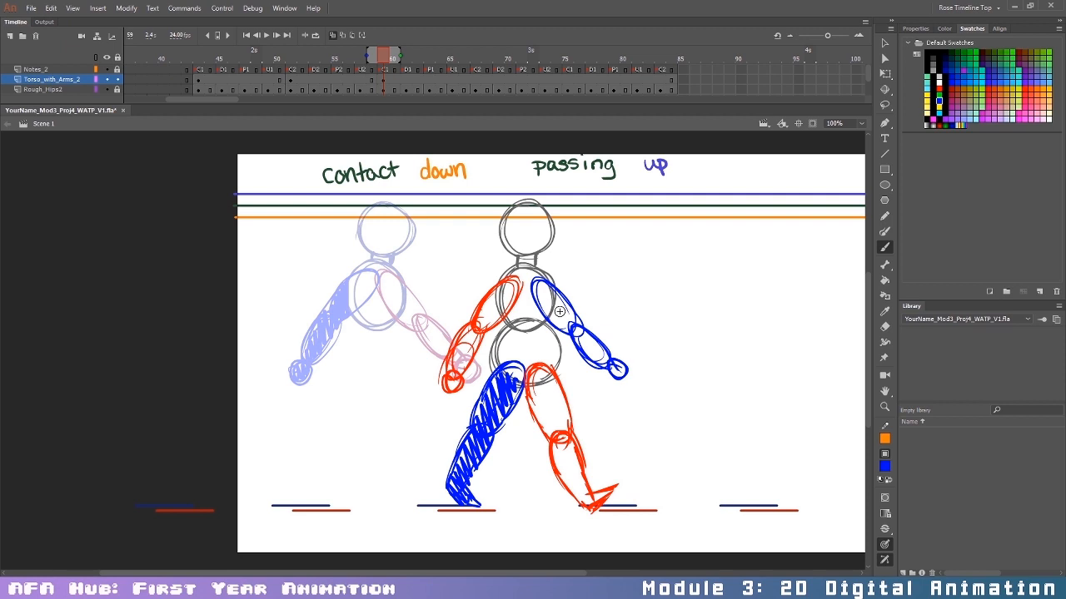
pyautogui.moveTo(560, 301)
pyautogui.mouseDown()
pyautogui.moveTo(588, 353)
pyautogui.moveTo(608, 366)
pyautogui.moveTo(636, 363)
pyautogui.mouseUp()
# Step: Insert a blank keyframe at frame 67 and sketch a grey head, neck and chest above the C2 hips
pyautogui.click(475, 79)
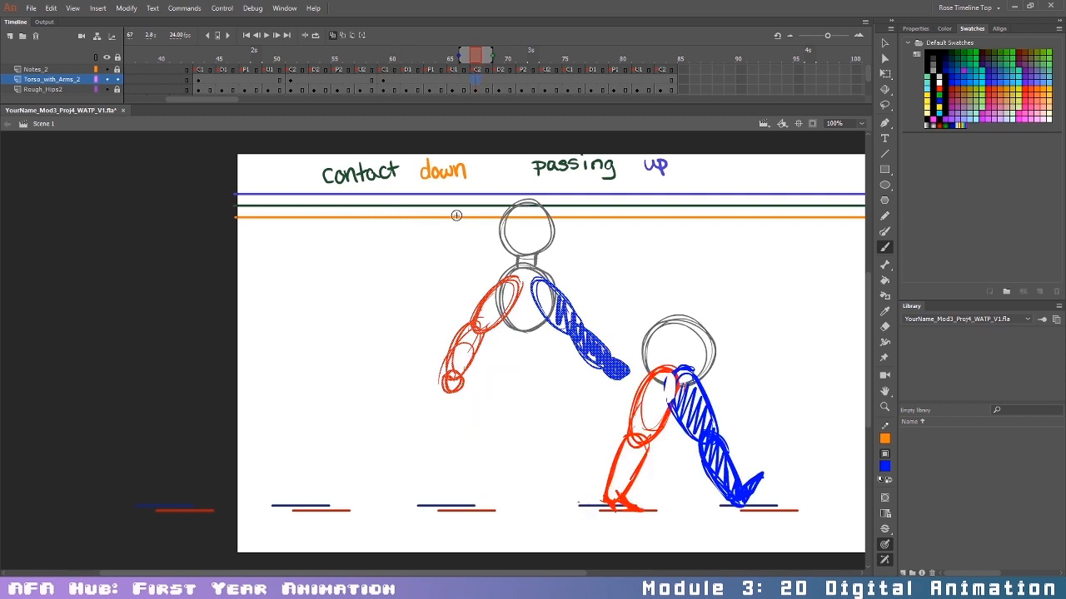
pyautogui.press('Delete')
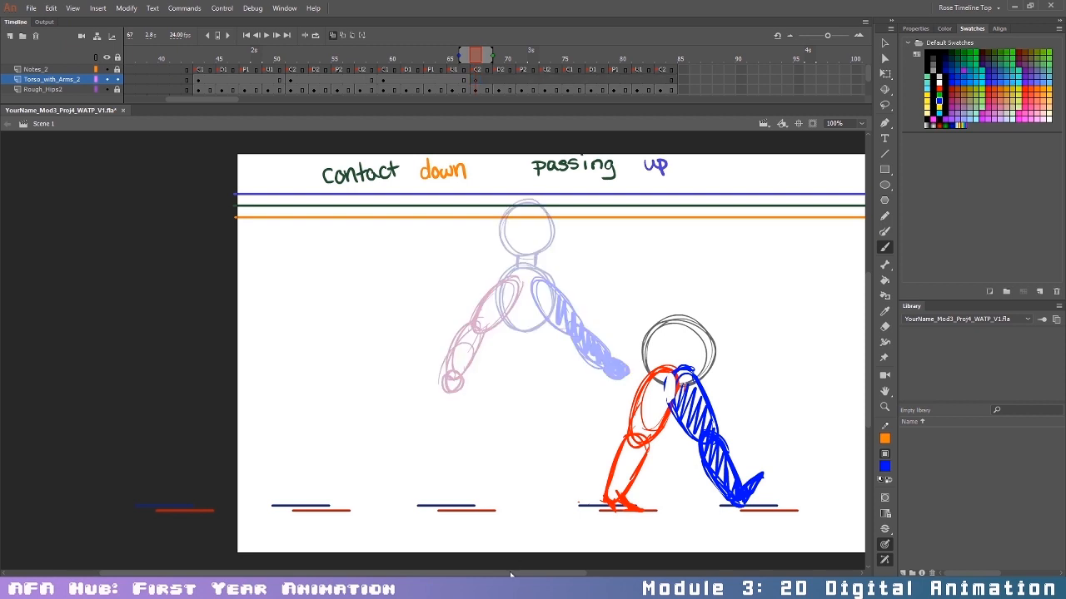
pyautogui.moveTo(550, 572); pyautogui.dragTo(627, 573)
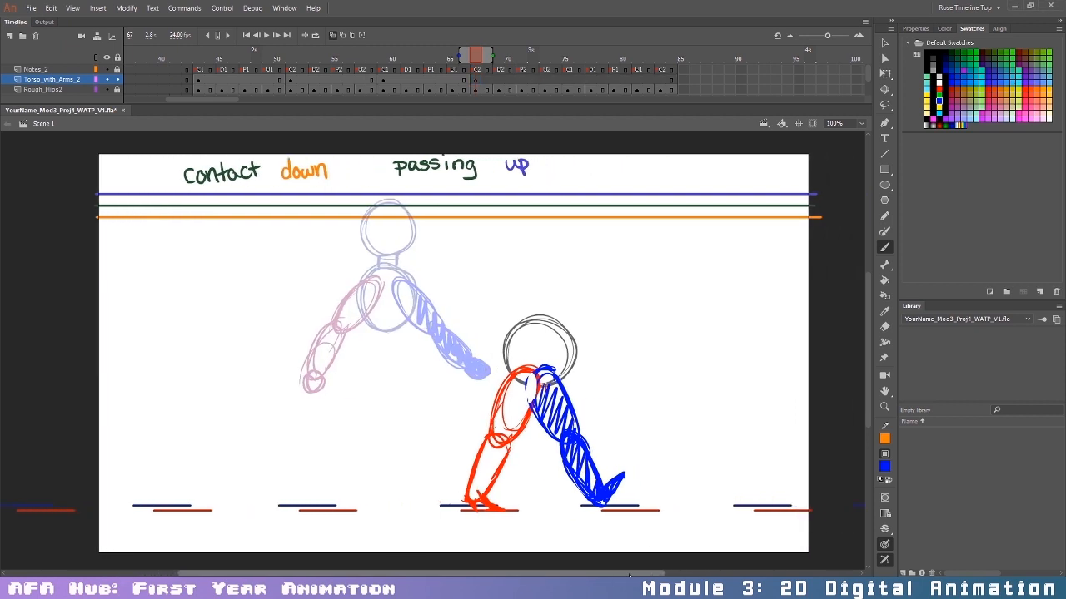
pyautogui.click(933, 59)
pyautogui.click(933, 65)
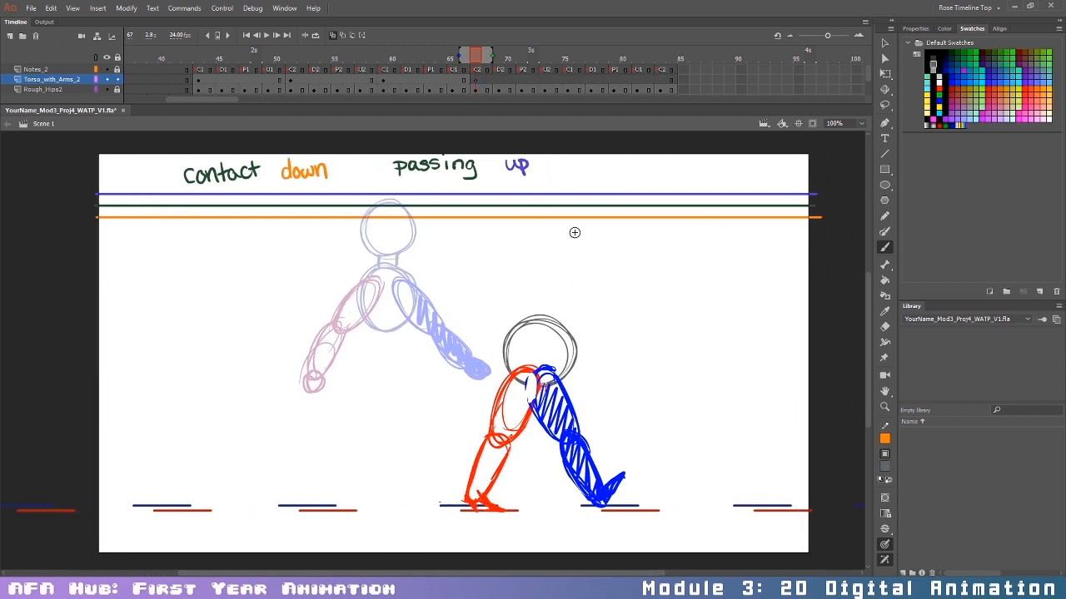
pyautogui.moveTo(560, 208)
pyautogui.mouseDown()
pyautogui.moveTo(533, 242)
pyautogui.moveTo(553, 205)
pyautogui.moveTo(543, 256)
pyautogui.moveTo(571, 238)
pyautogui.moveTo(523, 309)
pyautogui.moveTo(559, 320)
pyautogui.moveTo(518, 299)
pyautogui.moveTo(548, 273)
pyautogui.moveTo(545, 251)
pyautogui.moveTo(556, 276)
pyautogui.mouseUp()
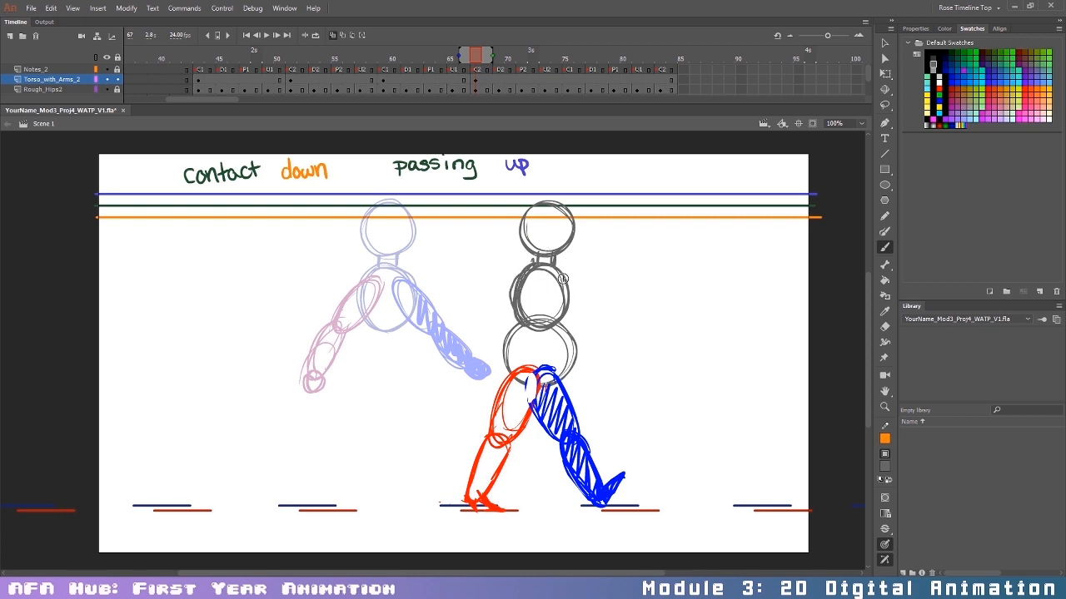
pyautogui.moveTo(554, 323); pyautogui.dragTo(574, 308)
# Step: Sketch a red arm swinging forward and a hatched blue arm swinging behind on the frame 67 torso
pyautogui.click(939, 88)
pyautogui.moveTo(541, 279)
pyautogui.mouseDown()
pyautogui.moveTo(548, 317)
pyautogui.moveTo(576, 313)
pyautogui.moveTo(548, 317)
pyautogui.mouseUp()
pyautogui.hotkey('ctrl', 'z')
pyautogui.moveTo(555, 278)
pyautogui.mouseDown()
pyautogui.moveTo(582, 323)
pyautogui.moveTo(556, 278)
pyautogui.moveTo(551, 301)
pyautogui.moveTo(618, 373)
pyautogui.moveTo(593, 334)
pyautogui.mouseUp()
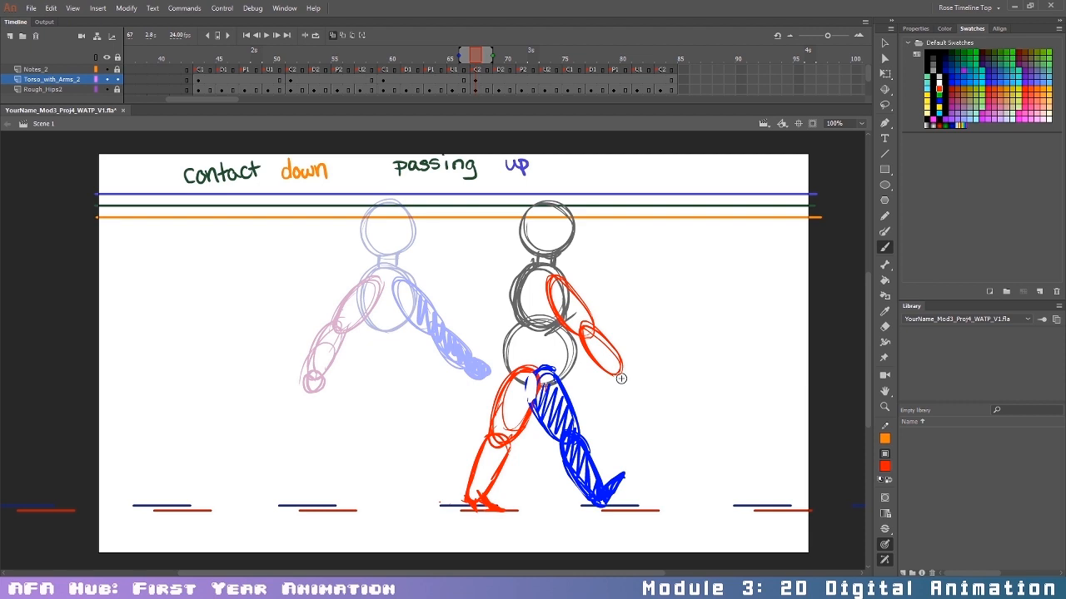
pyautogui.moveTo(627, 372)
pyautogui.mouseDown()
pyautogui.moveTo(614, 381)
pyautogui.moveTo(626, 363)
pyautogui.mouseUp()
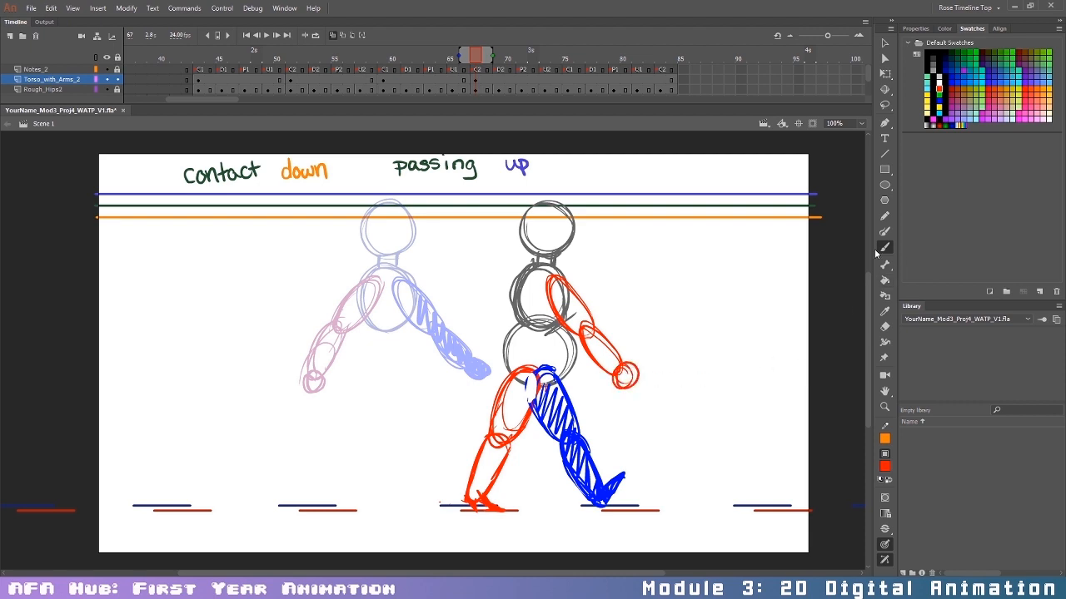
pyautogui.click(938, 104)
pyautogui.moveTo(523, 281)
pyautogui.mouseDown()
pyautogui.moveTo(493, 327)
pyautogui.moveTo(532, 285)
pyautogui.moveTo(498, 326)
pyautogui.moveTo(476, 387)
pyautogui.moveTo(495, 313)
pyautogui.moveTo(516, 290)
pyautogui.mouseUp()
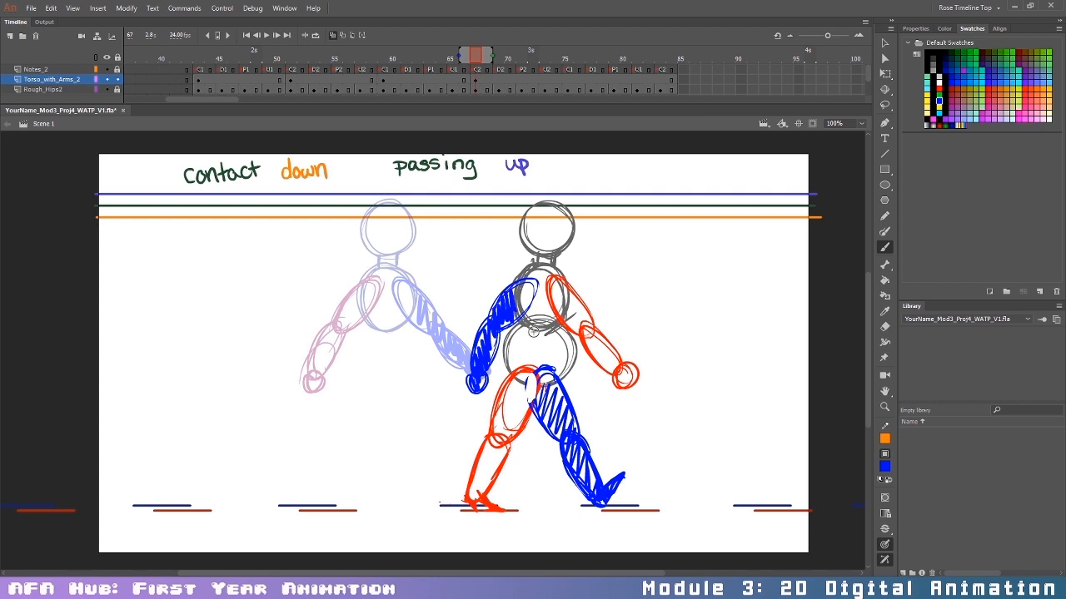
# Step: Insert a blank keyframe at frame 75 and sketch a grey head, neck and chest above the C1 hips
pyautogui.click(567, 79)
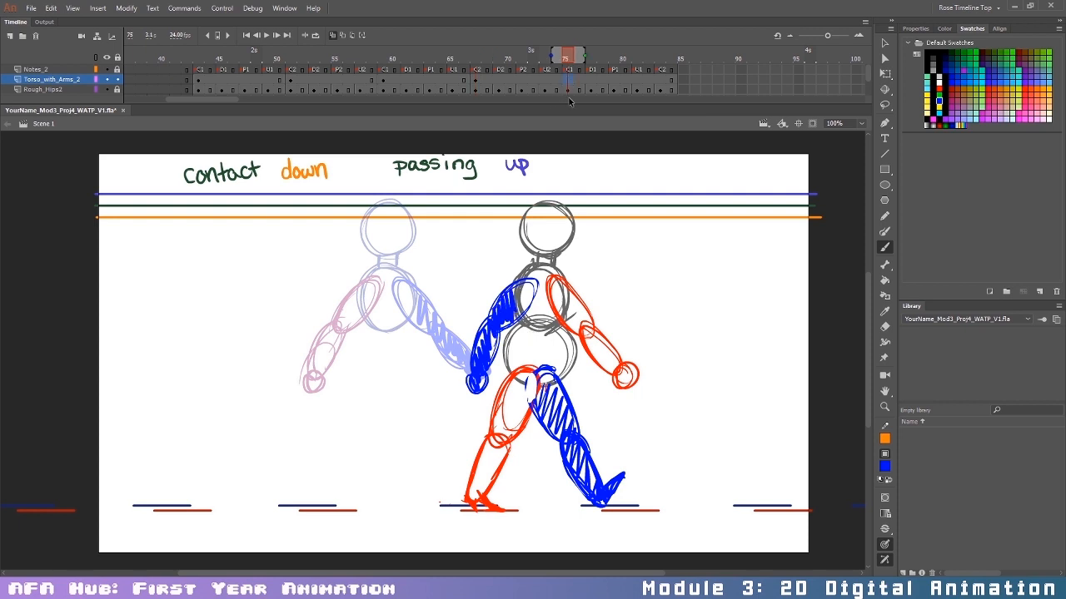
pyautogui.press('F7')
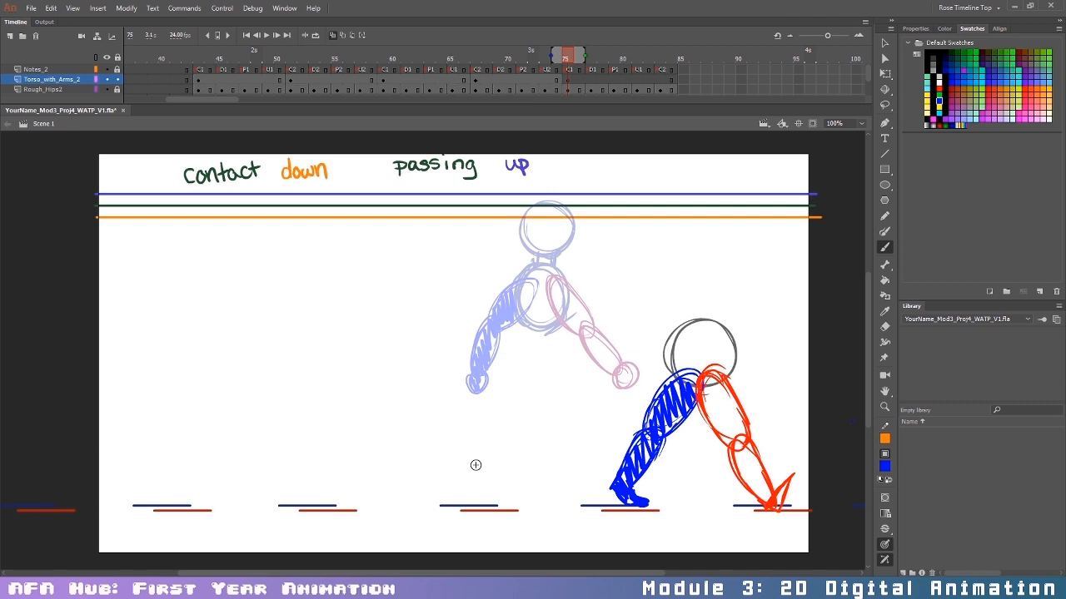
pyautogui.click(937, 63)
pyautogui.moveTo(727, 235)
pyautogui.mouseDown()
pyautogui.moveTo(712, 260)
pyautogui.moveTo(732, 243)
pyautogui.mouseUp()
pyautogui.moveTo(692, 329)
pyautogui.mouseDown()
pyautogui.moveTo(724, 300)
pyautogui.moveTo(699, 273)
pyautogui.moveTo(723, 313)
pyautogui.mouseUp()
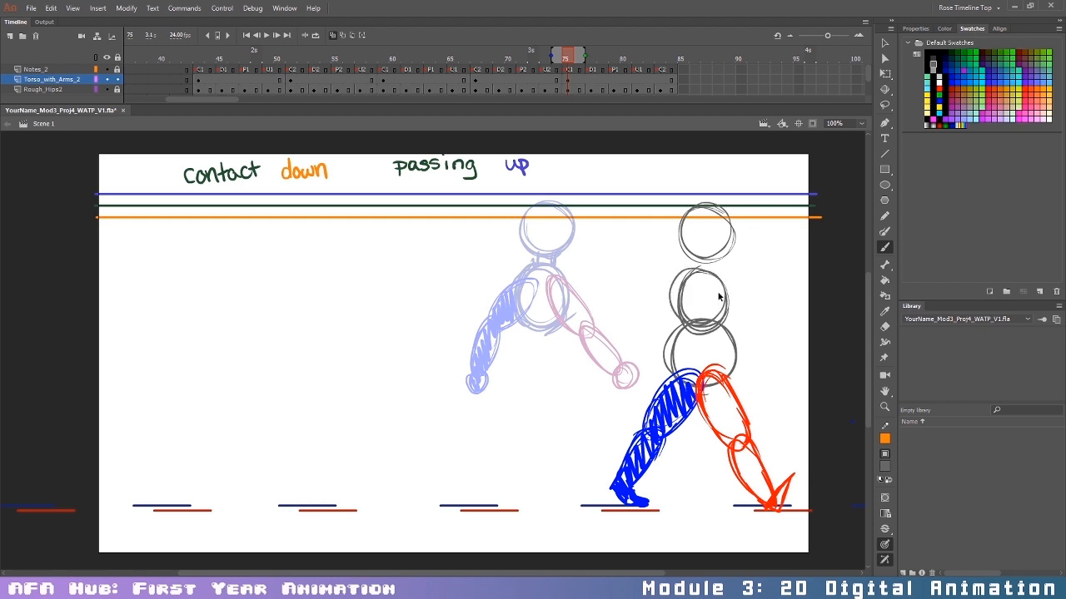
pyautogui.hotkey('ctrl', 'z')
pyautogui.moveTo(700, 261); pyautogui.dragTo(711, 272)
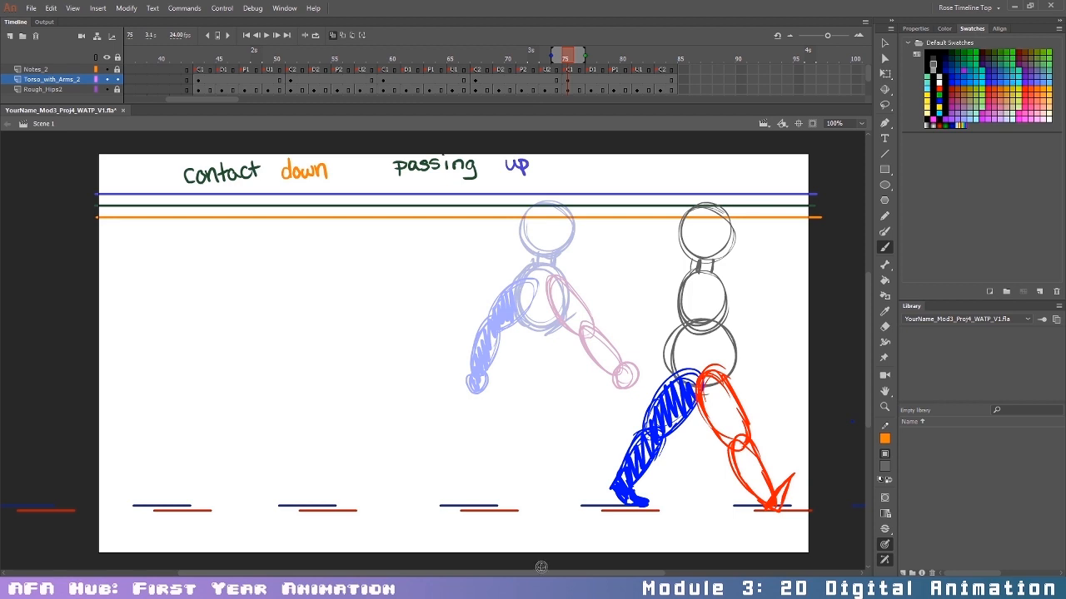
# Step: Sketch a red arm swinging behind and a hatched blue arm reaching forward on the frame 75 torso
pyautogui.moveTo(546, 573); pyautogui.dragTo(606, 572)
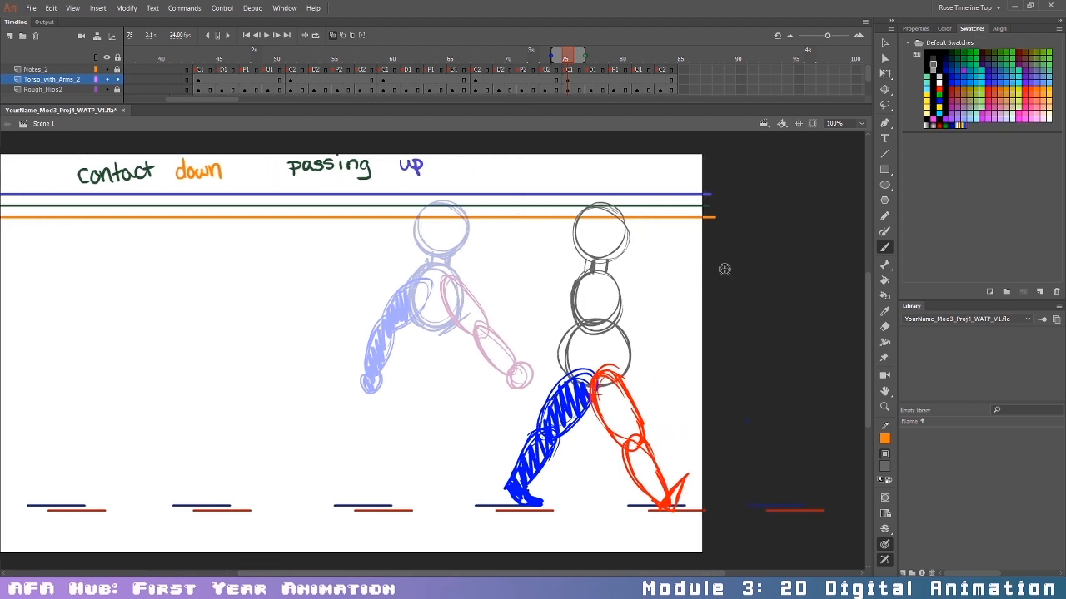
pyautogui.click(938, 89)
pyautogui.moveTo(589, 281)
pyautogui.mouseDown()
pyautogui.moveTo(542, 331)
pyautogui.moveTo(523, 367)
pyautogui.moveTo(532, 363)
pyautogui.moveTo(530, 381)
pyautogui.moveTo(516, 376)
pyautogui.mouseUp()
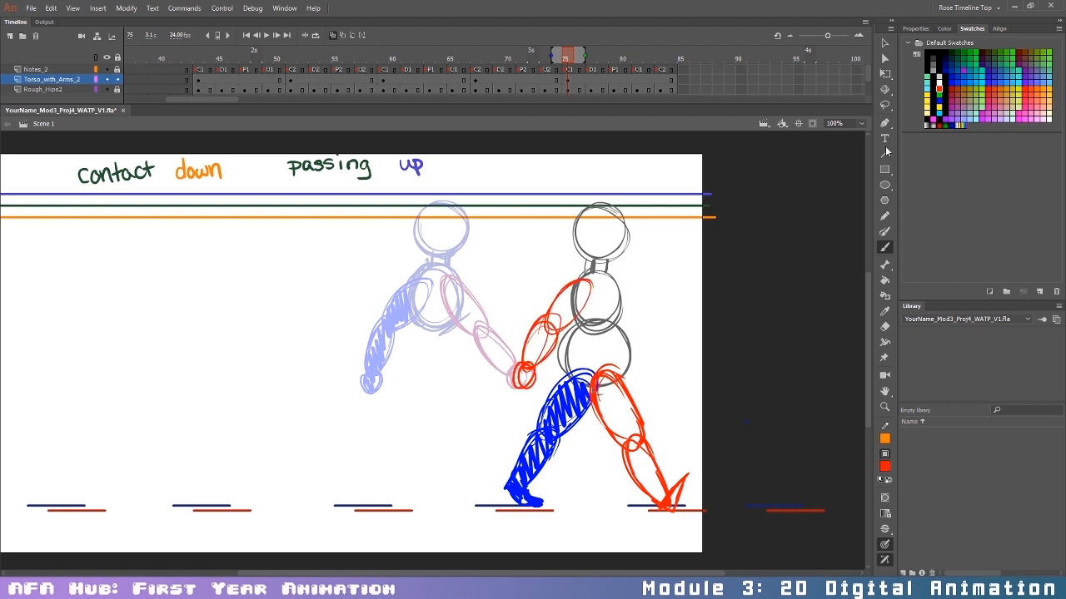
pyautogui.click(939, 100)
pyautogui.moveTo(630, 306)
pyautogui.mouseDown()
pyautogui.moveTo(618, 333)
pyautogui.moveTo(613, 288)
pyautogui.moveTo(647, 357)
pyautogui.moveTo(635, 335)
pyautogui.moveTo(677, 389)
pyautogui.moveTo(660, 356)
pyautogui.mouseUp()
pyautogui.moveTo(621, 298)
pyautogui.mouseDown()
pyautogui.moveTo(632, 330)
pyautogui.moveTo(684, 388)
pyautogui.mouseUp()
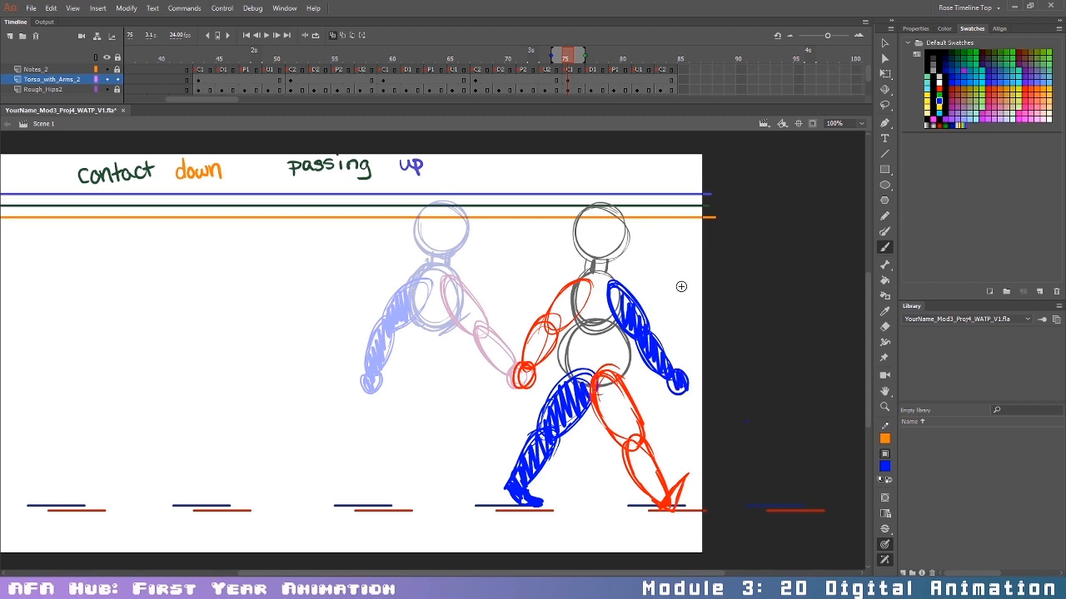
# Step: Insert a blank keyframe at frame 83 and sketch a grey head, neck and chest above the C2 hips
pyautogui.click(660, 79)
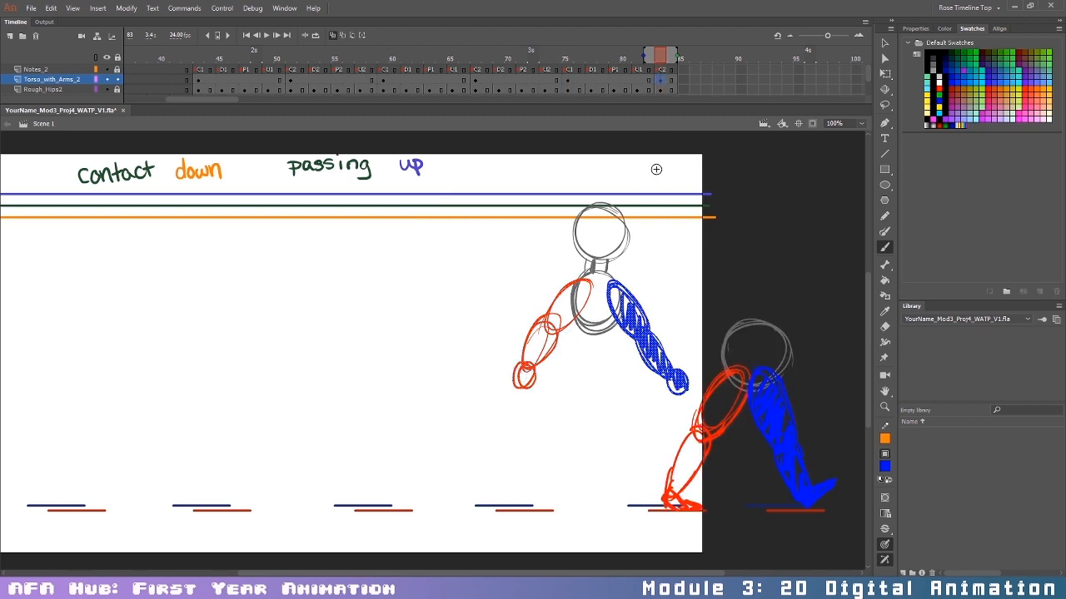
pyautogui.press('Delete')
pyautogui.moveTo(618, 573); pyautogui.dragTo(665, 573)
pyautogui.click(934, 66)
pyautogui.moveTo(676, 204)
pyautogui.mouseDown()
pyautogui.moveTo(699, 241)
pyautogui.moveTo(669, 216)
pyautogui.moveTo(709, 214)
pyautogui.moveTo(694, 256)
pyautogui.moveTo(713, 220)
pyautogui.mouseUp()
pyautogui.moveTo(678, 272)
pyautogui.mouseDown()
pyautogui.moveTo(676, 325)
pyautogui.moveTo(674, 276)
pyautogui.moveTo(703, 309)
pyautogui.mouseUp()
# Step: Sketch a red arm swinging forward and a filled blue arm swinging behind on the frame 83 torso
pyautogui.click(938, 87)
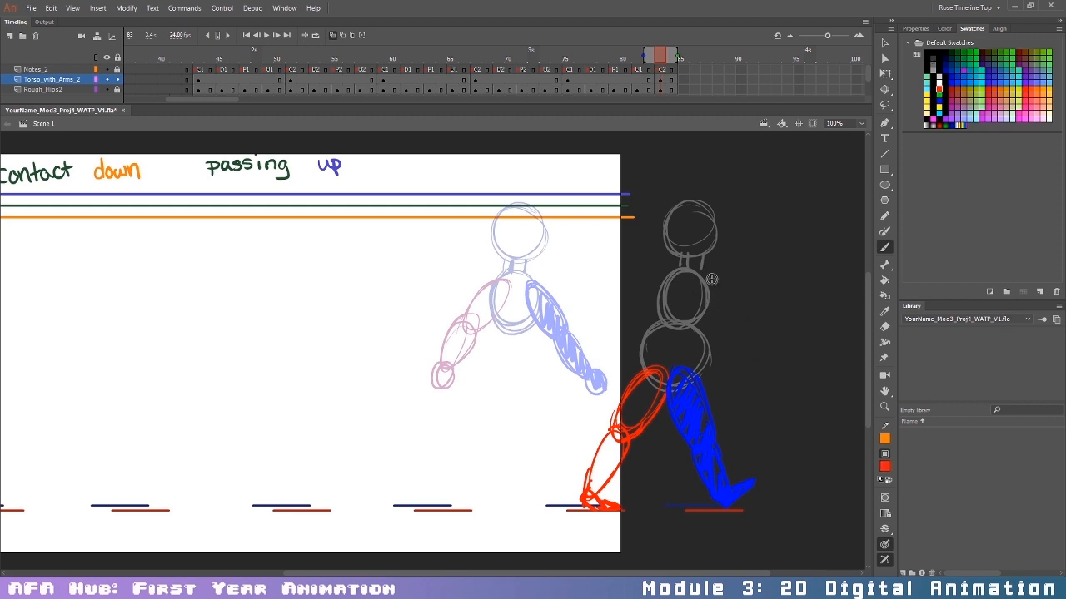
pyautogui.moveTo(693, 281)
pyautogui.mouseDown()
pyautogui.moveTo(726, 304)
pyautogui.moveTo(753, 364)
pyautogui.moveTo(732, 333)
pyautogui.moveTo(769, 377)
pyautogui.mouseUp()
pyautogui.click(938, 101)
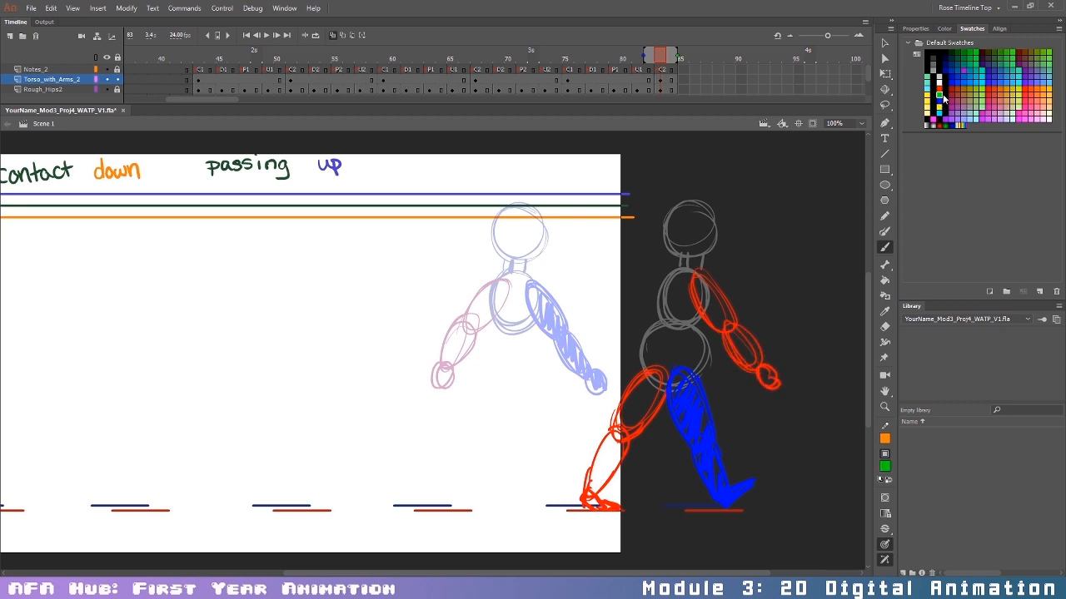
pyautogui.moveTo(628, 317)
pyautogui.mouseDown()
pyautogui.moveTo(612, 389)
pyautogui.moveTo(616, 341)
pyautogui.mouseUp()
pyautogui.moveTo(647, 306); pyautogui.dragTo(659, 296)
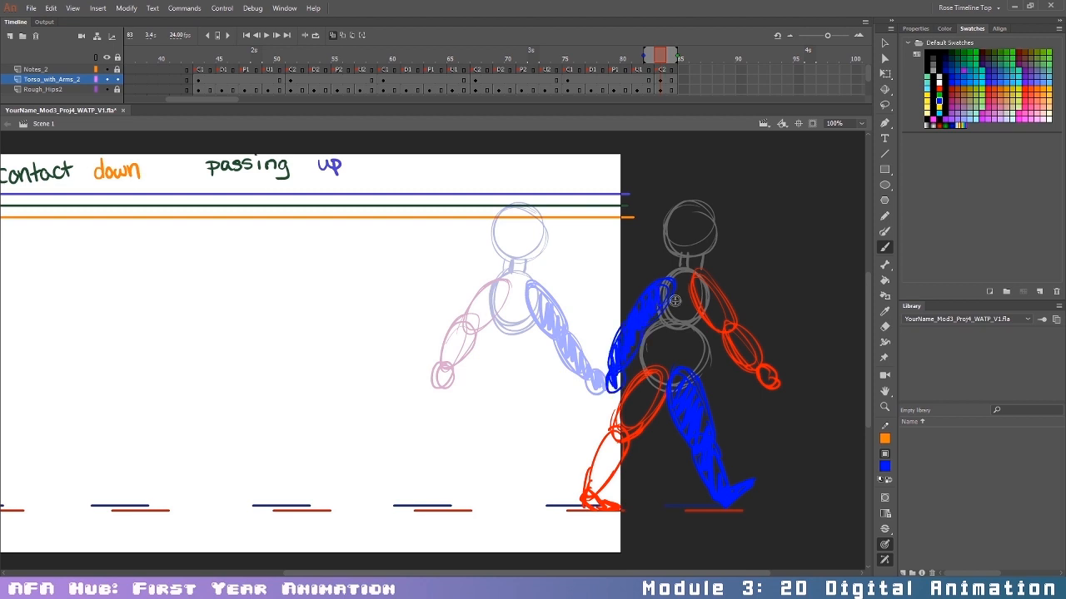
# Step: Test the movie to preview the walk, close the preview and return to the timeline
pyautogui.hotkey('ctrl', 'Return')
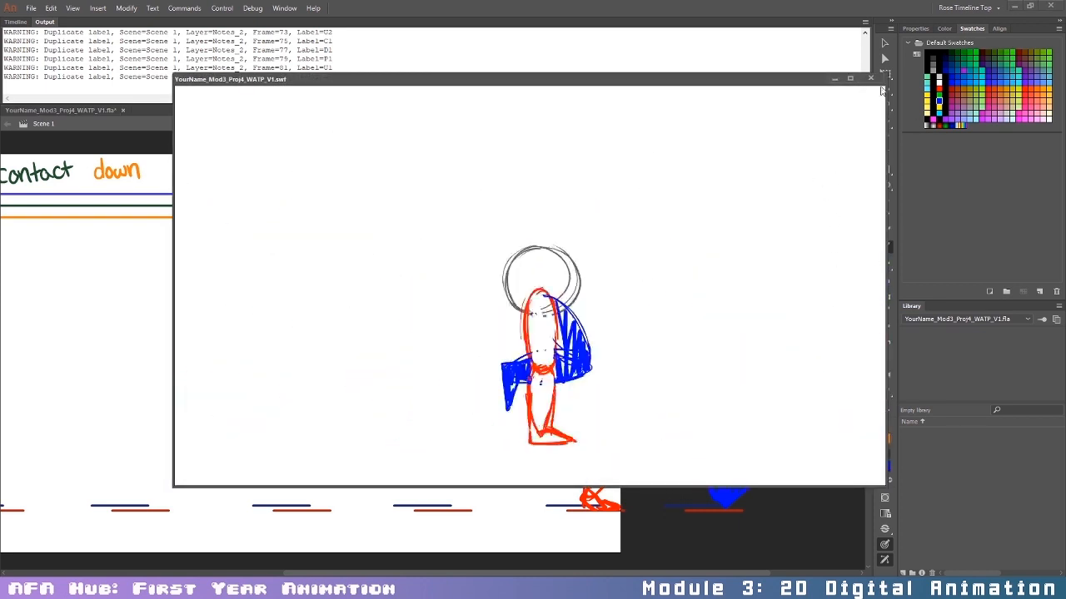
pyautogui.click(880, 77)
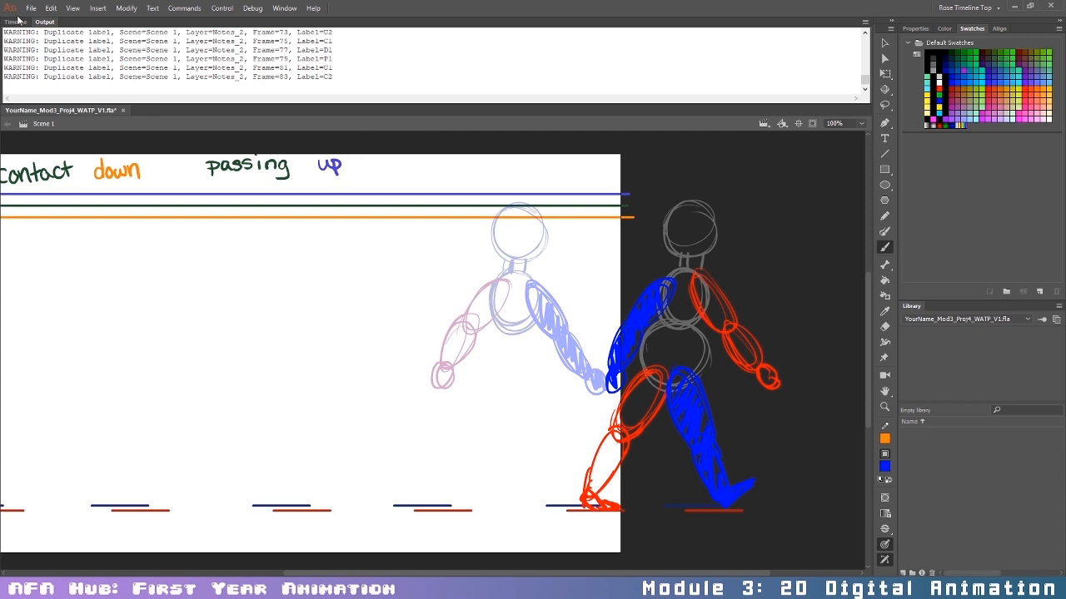
pyautogui.click(15, 22)
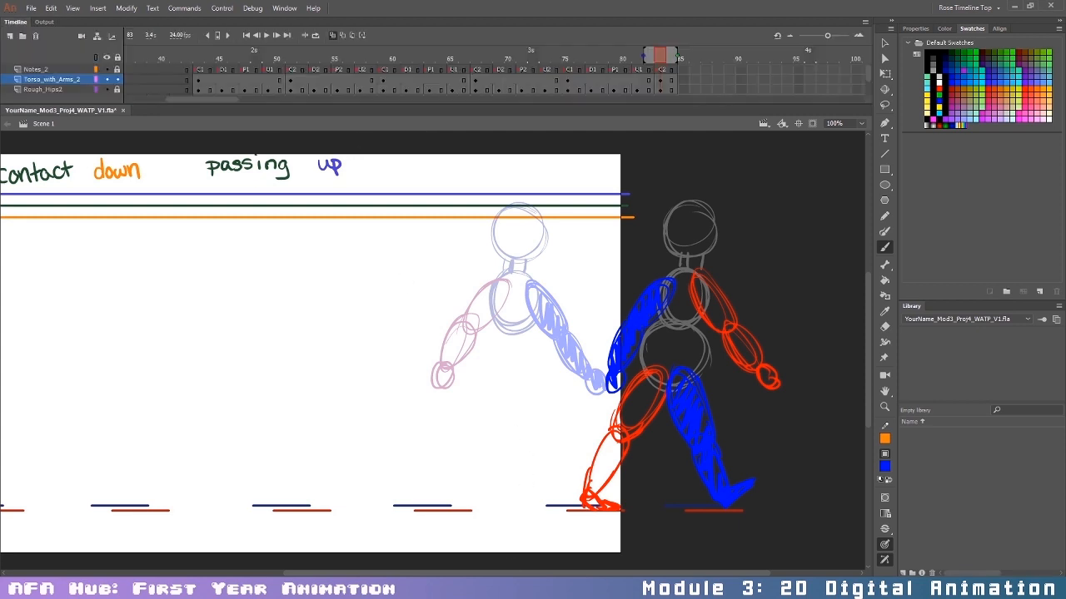
# Step: Insert a blank keyframe at frame 47, extend the onion skin range to the next contact pose, and sketch a grey head above the P1 hips
pyautogui.moveTo(506, 574); pyautogui.dragTo(406, 573)
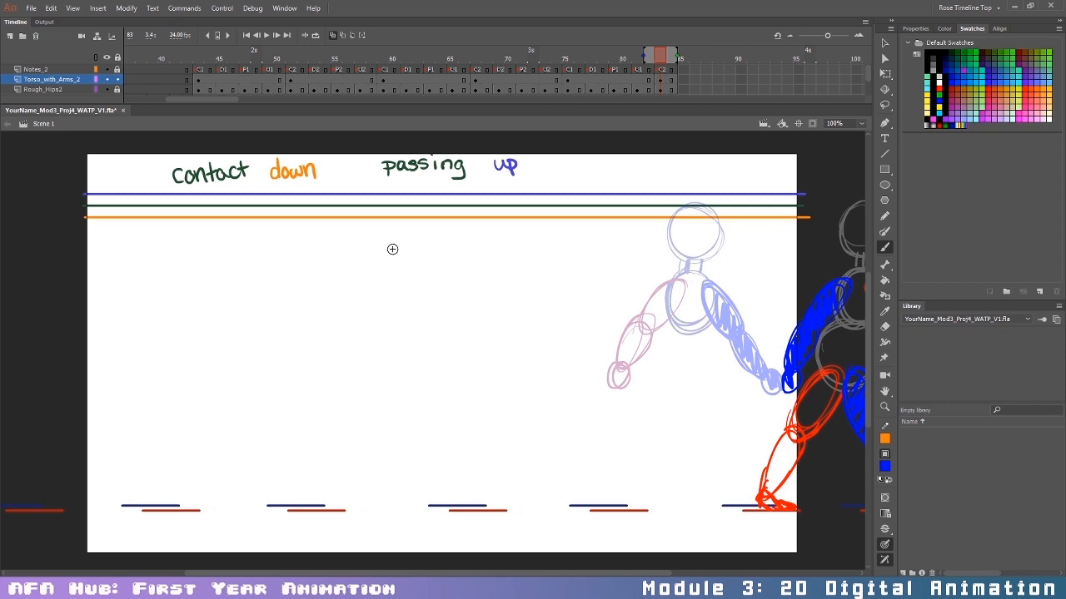
pyautogui.click(244, 90)
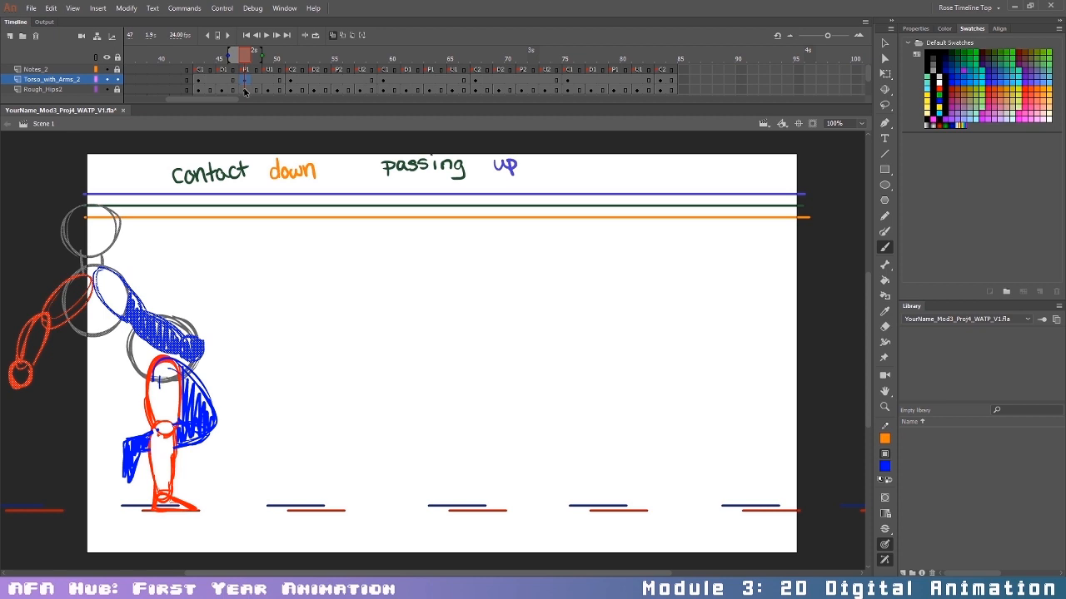
pyautogui.press('Delete')
pyautogui.moveTo(263, 55); pyautogui.dragTo(298, 60)
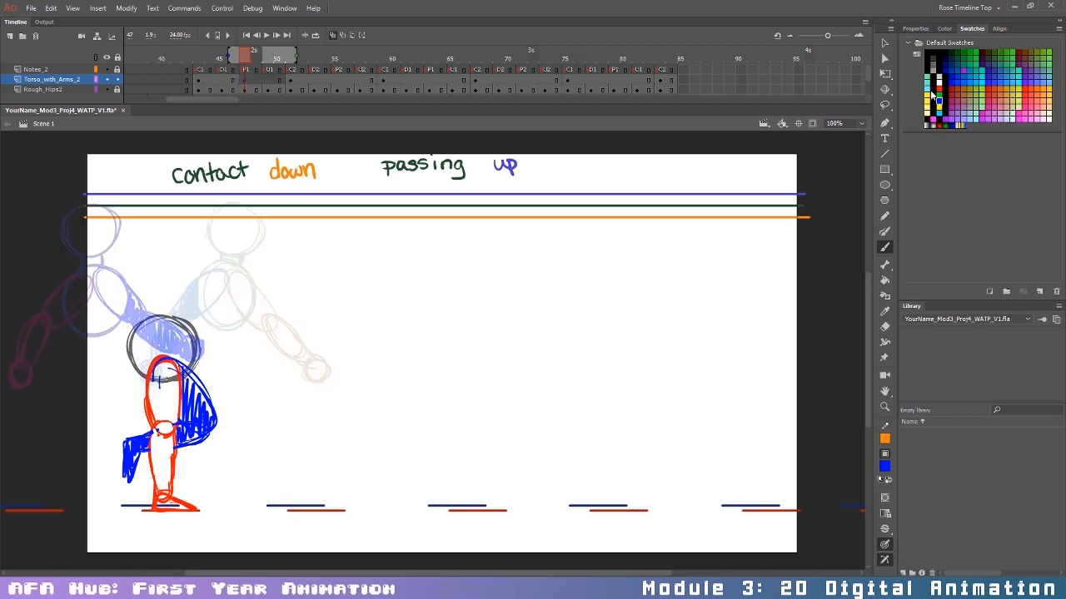
pyautogui.click(933, 67)
pyautogui.moveTo(150, 213)
pyautogui.mouseDown()
pyautogui.moveTo(166, 254)
pyautogui.moveTo(189, 225)
pyautogui.moveTo(142, 215)
pyautogui.moveTo(175, 260)
pyautogui.mouseUp()
pyautogui.hotkey('ctrl', 'z')
pyautogui.moveTo(162, 204)
pyautogui.mouseDown()
pyautogui.moveTo(160, 258)
pyautogui.moveTo(183, 210)
pyautogui.moveTo(185, 250)
pyautogui.moveTo(176, 210)
pyautogui.mouseUp()
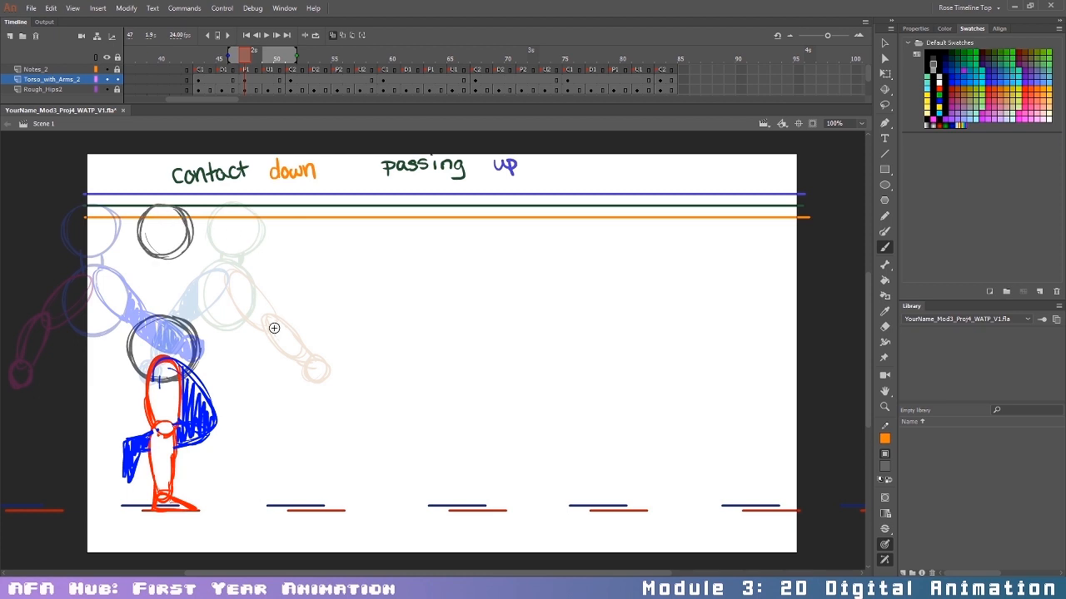
# Step: Nudge the frame 47 head up so its top sits slightly above the dark green height line
pyautogui.press('v')
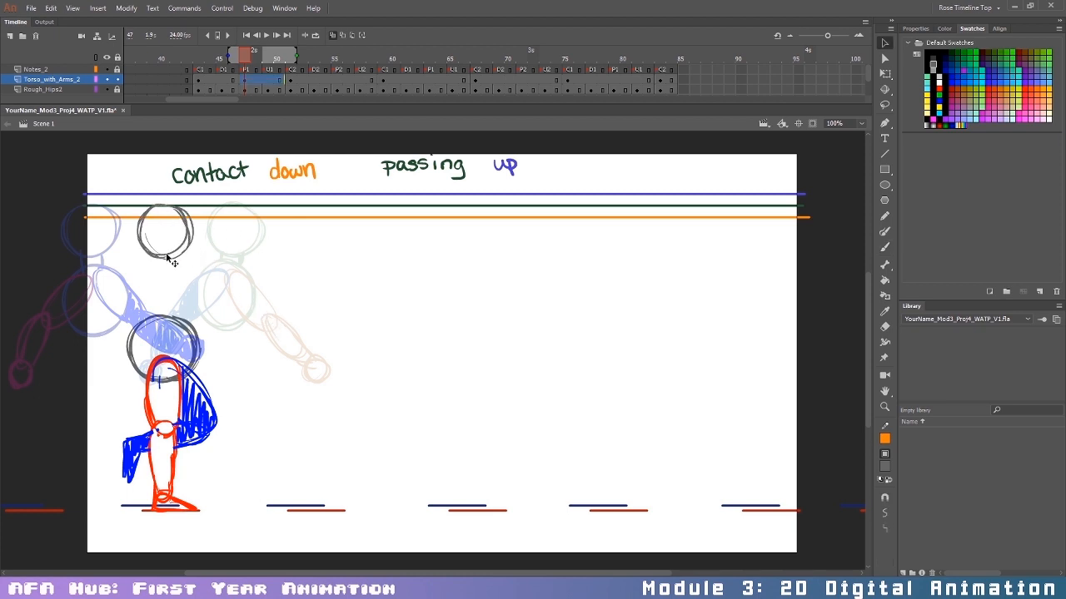
pyautogui.press('Up')
pyautogui.press('Up')
pyautogui.press('Up')
pyautogui.press('Up')
pyautogui.press('Up')
pyautogui.press('Up')
pyautogui.press('Up')
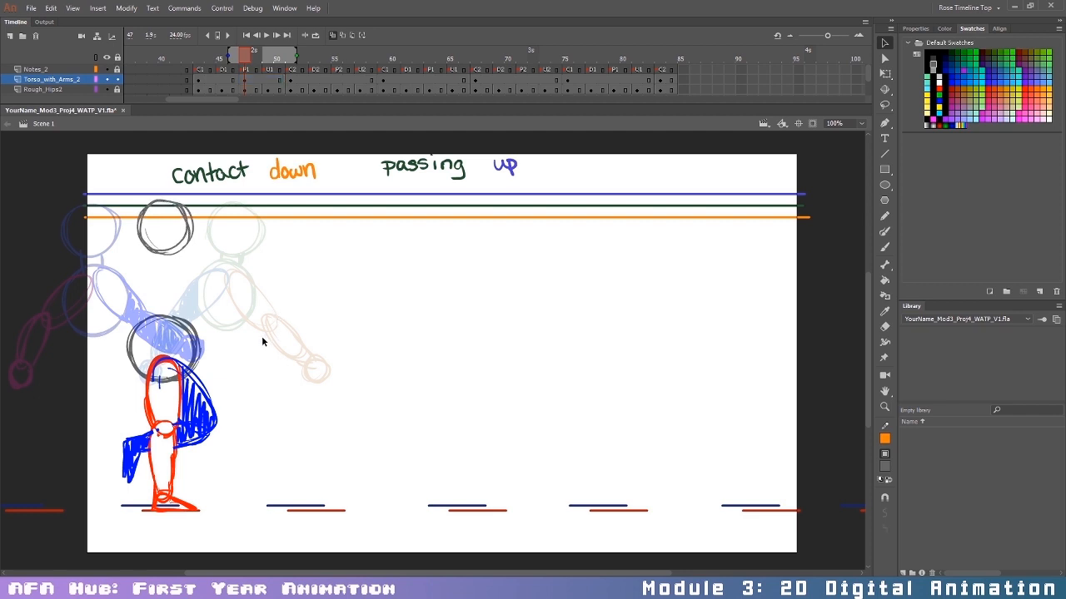
# Step: Sketch a grey neck and chest joining the frame 47 head to the hips
pyautogui.press('b')
pyautogui.moveTo(156, 273)
pyautogui.mouseDown()
pyautogui.moveTo(187, 285)
pyautogui.moveTo(153, 264)
pyautogui.moveTo(167, 260)
pyautogui.moveTo(138, 279)
pyautogui.moveTo(140, 308)
pyautogui.moveTo(184, 307)
pyautogui.mouseUp()
pyautogui.hotkey('ctrl', 'z')
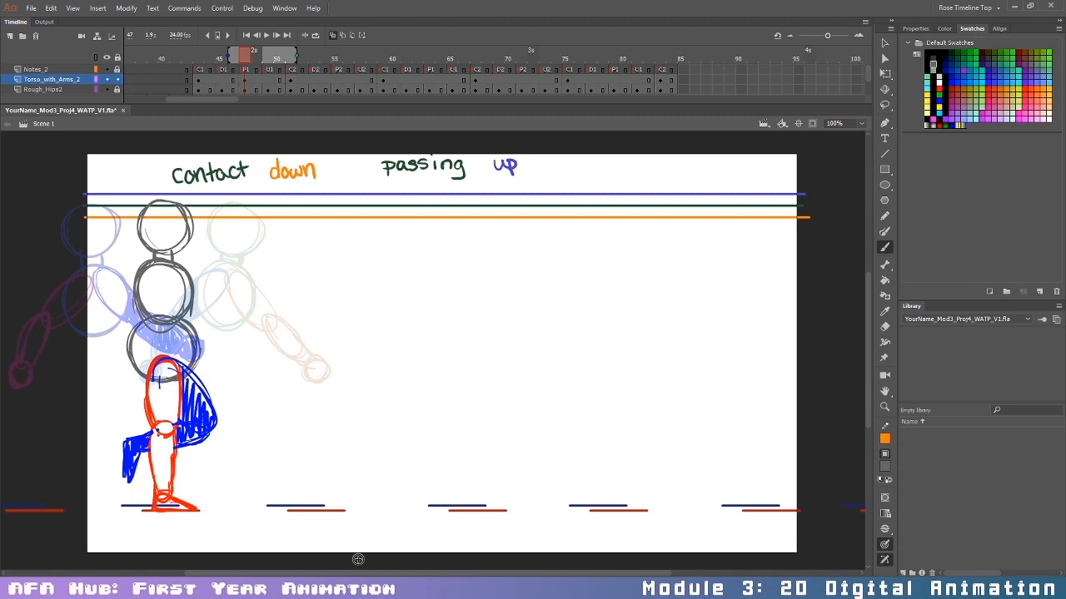
# Step: Try to sketch a blue arm hanging straight down over the frame 47 torso, with upper arm, forearm and hand
pyautogui.click(939, 100)
pyautogui.moveTo(164, 272)
pyautogui.mouseDown()
pyautogui.moveTo(148, 304)
pyautogui.moveTo(170, 278)
pyautogui.moveTo(172, 321)
pyautogui.mouseUp()
pyautogui.moveTo(147, 283)
pyautogui.mouseDown()
pyautogui.moveTo(152, 335)
pyautogui.moveTo(171, 318)
pyautogui.moveTo(159, 376)
pyautogui.mouseUp()
pyautogui.moveTo(169, 333)
pyautogui.mouseDown()
pyautogui.moveTo(165, 397)
pyautogui.moveTo(171, 385)
pyautogui.mouseUp()
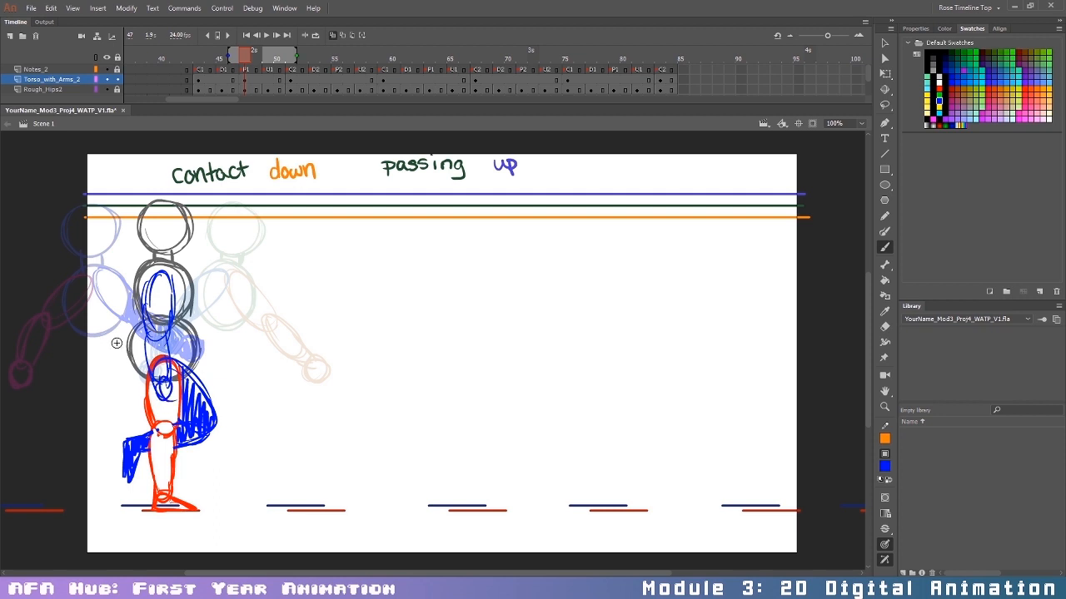
pyautogui.hotkey('ctrl', 'z')
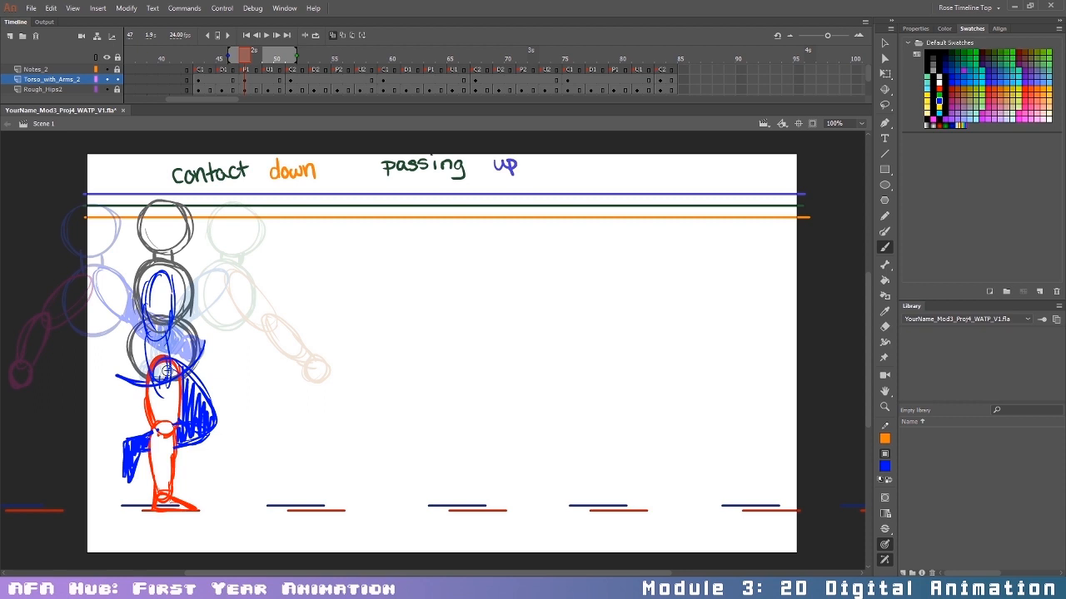
pyautogui.moveTo(177, 363); pyautogui.dragTo(165, 380)
pyautogui.moveTo(155, 270); pyautogui.dragTo(142, 339)
pyautogui.moveTo(166, 288)
pyautogui.mouseDown()
pyautogui.moveTo(146, 339)
pyautogui.moveTo(160, 374)
pyautogui.mouseUp()
pyautogui.moveTo(146, 333); pyautogui.dragTo(163, 372)
# Step: Undo the straight blue arm strokes and redraw the arm with a slightly forward-bent forearm and round hand over the hips
pyautogui.hotkey('ctrl', 'z')
pyautogui.hotkey('ctrl', 'z')
pyautogui.hotkey('ctrl', 'z')
pyautogui.hotkey('ctrl', 'z')
pyautogui.hotkey('ctrl', 'z')
pyautogui.hotkey('ctrl', 'z')
pyautogui.hotkey('ctrl', 'z')
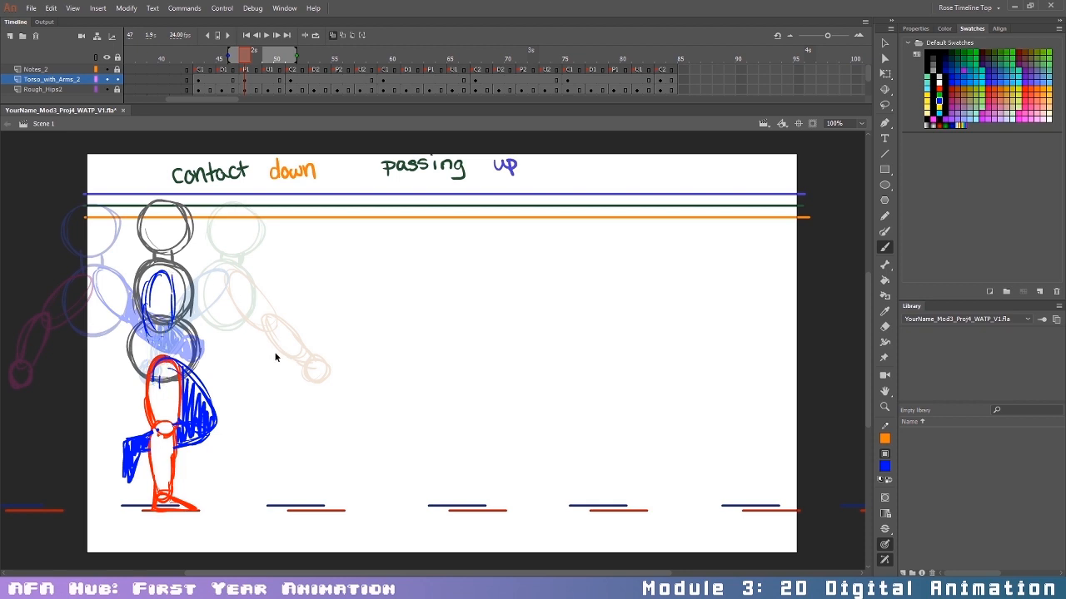
pyautogui.hotkey('ctrl', 'z')
pyautogui.hotkey('ctrl', 'z')
pyautogui.hotkey('ctrl', 'z')
pyautogui.hotkey('ctrl', 'z')
pyautogui.hotkey('ctrl', 'z')
pyautogui.hotkey('ctrl', 'z')
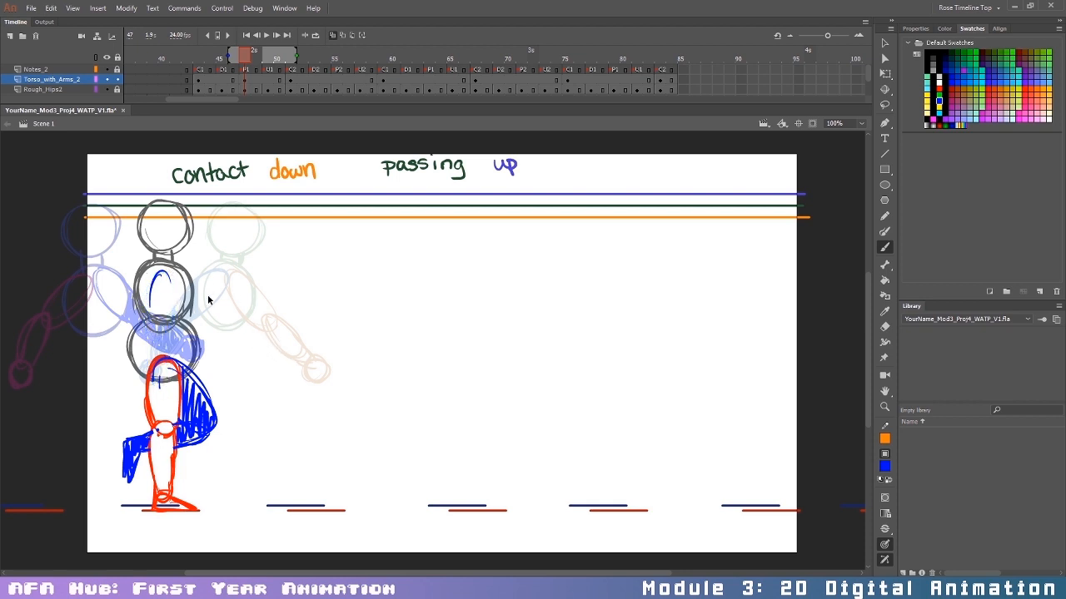
pyautogui.moveTo(158, 266)
pyautogui.mouseDown()
pyautogui.moveTo(171, 287)
pyautogui.moveTo(163, 267)
pyautogui.moveTo(173, 348)
pyautogui.moveTo(163, 373)
pyautogui.moveTo(178, 330)
pyautogui.moveTo(168, 379)
pyautogui.moveTo(190, 358)
pyautogui.mouseUp()
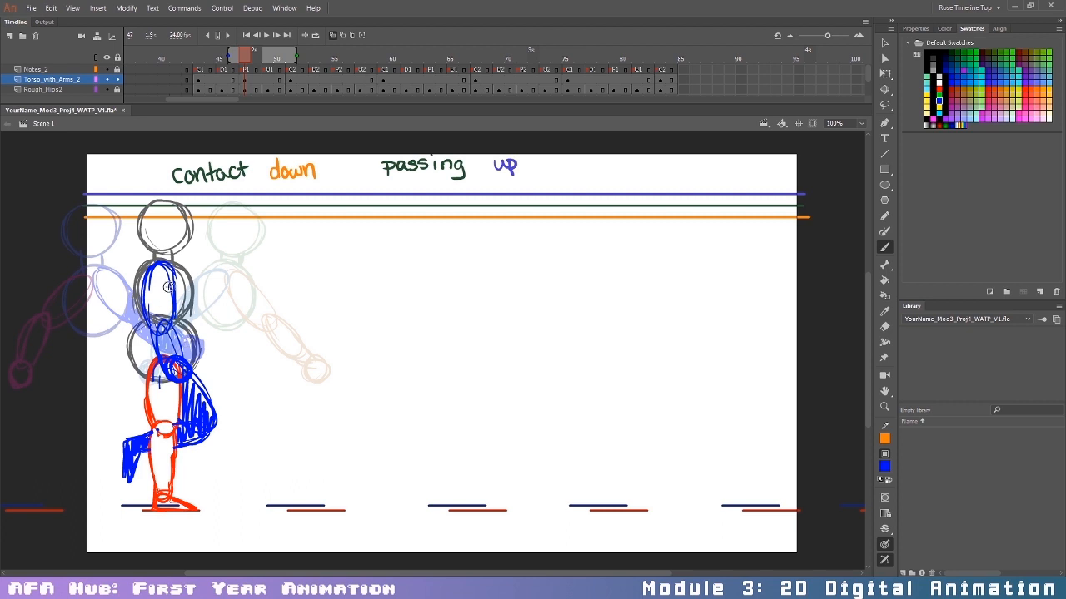
# Step: Draw two red guide arcs across the frame 47 pose, tracing the hand path and the elbow path between the onion-skinned contact poses
pyautogui.click(938, 89)
pyautogui.moveTo(15, 381)
pyautogui.mouseDown()
pyautogui.moveTo(81, 411)
pyautogui.moveTo(174, 416)
pyautogui.moveTo(292, 386)
pyautogui.moveTo(342, 352)
pyautogui.mouseUp()
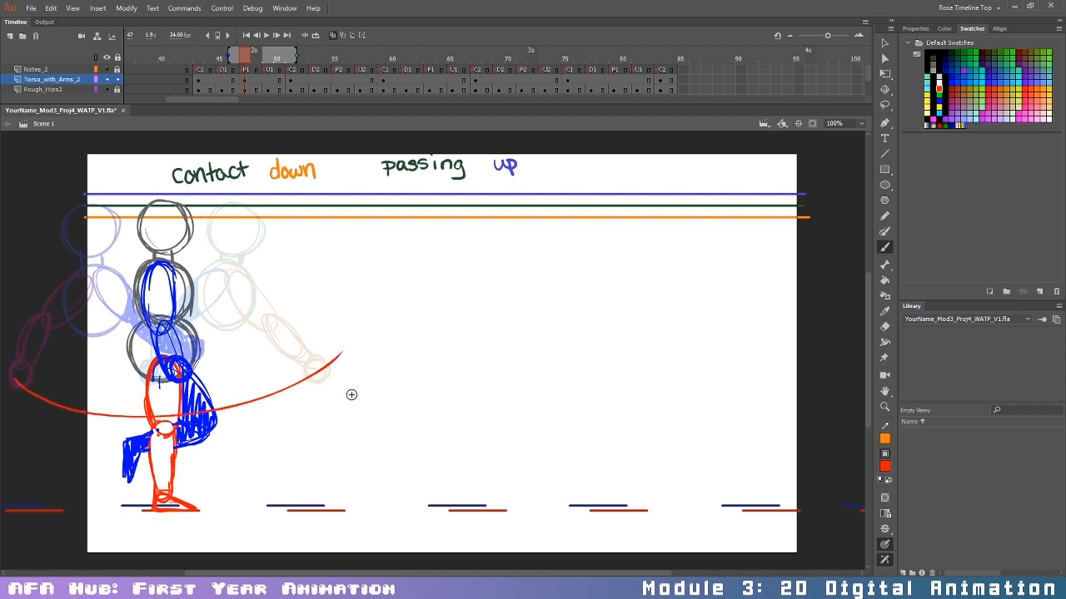
pyautogui.hotkey('ctrl', 'z')
pyautogui.moveTo(8, 382)
pyautogui.mouseDown()
pyautogui.moveTo(175, 418)
pyautogui.moveTo(343, 365)
pyautogui.mouseUp()
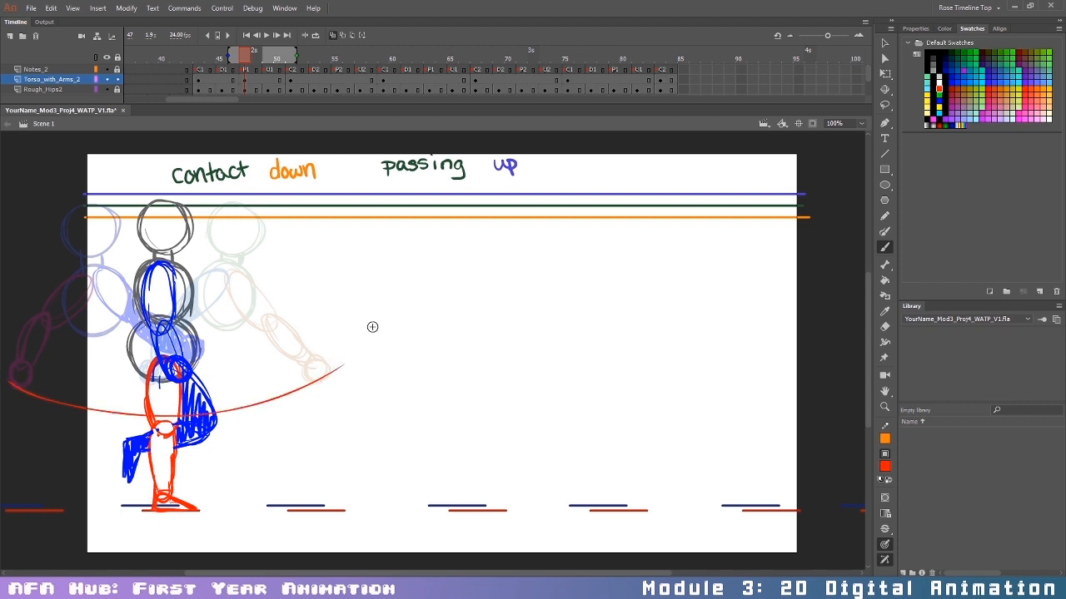
pyautogui.moveTo(29, 310)
pyautogui.mouseDown()
pyautogui.moveTo(123, 350)
pyautogui.moveTo(237, 349)
pyautogui.moveTo(308, 302)
pyautogui.mouseUp()
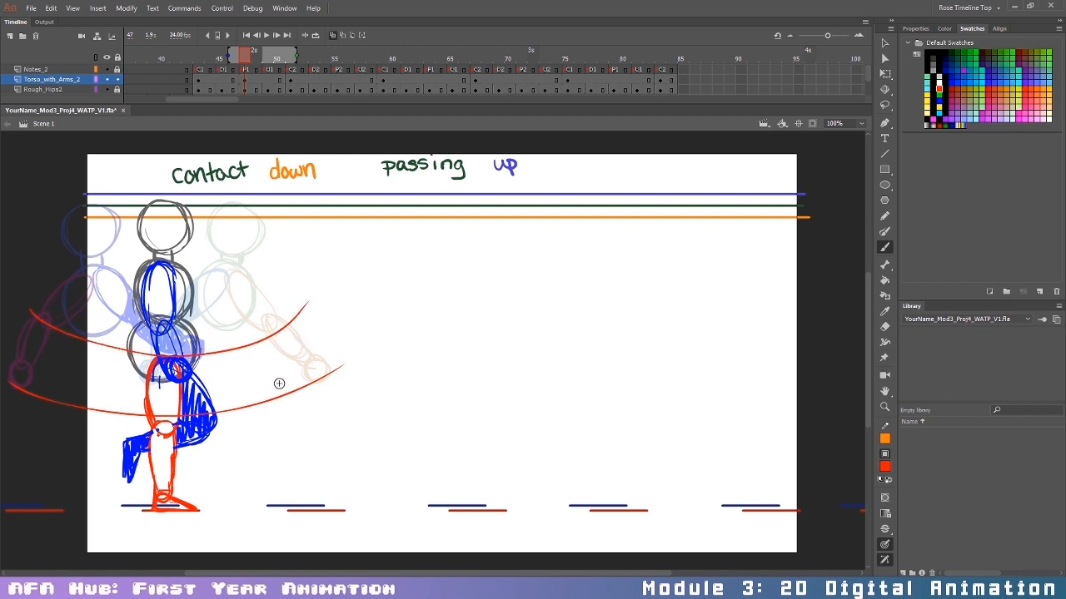
# Step: Undo the upper red arc and draw the red arm hanging over the torso, with its hand resting on the lower arc
pyautogui.hotkey('ctrl', 'z')
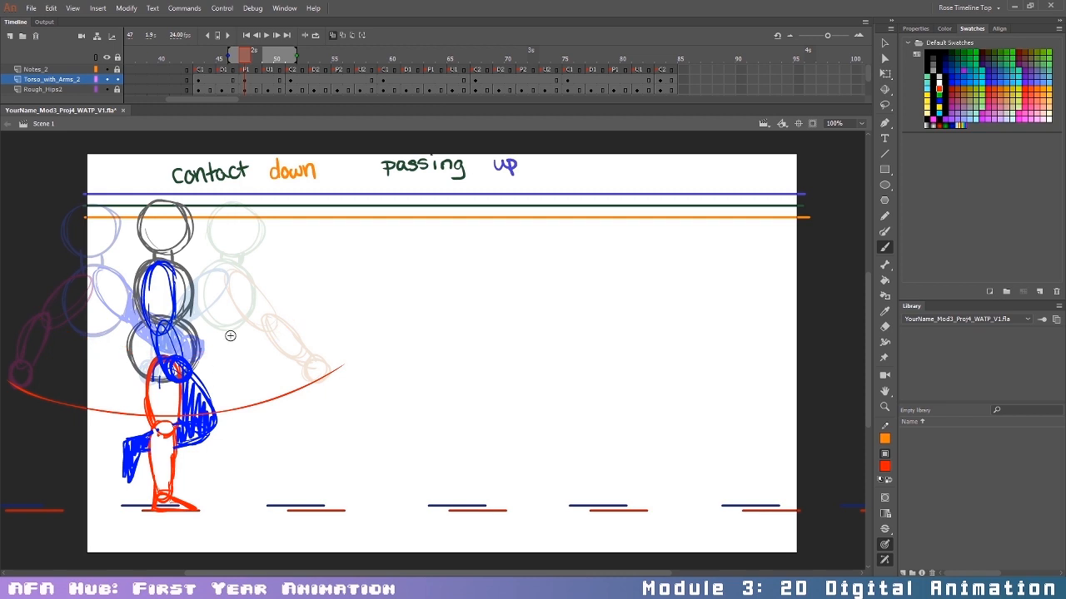
pyautogui.moveTo(149, 296)
pyautogui.mouseDown()
pyautogui.moveTo(152, 323)
pyautogui.moveTo(155, 275)
pyautogui.moveTo(179, 320)
pyautogui.moveTo(163, 340)
pyautogui.mouseUp()
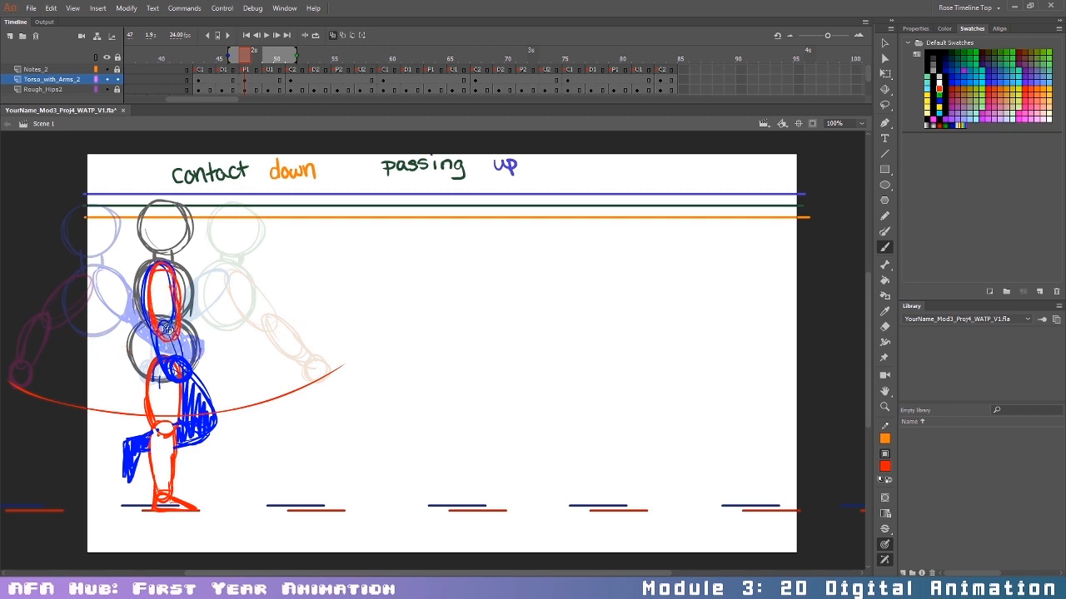
pyautogui.moveTo(174, 343)
pyautogui.mouseDown()
pyautogui.moveTo(180, 393)
pyautogui.moveTo(166, 344)
pyautogui.mouseUp()
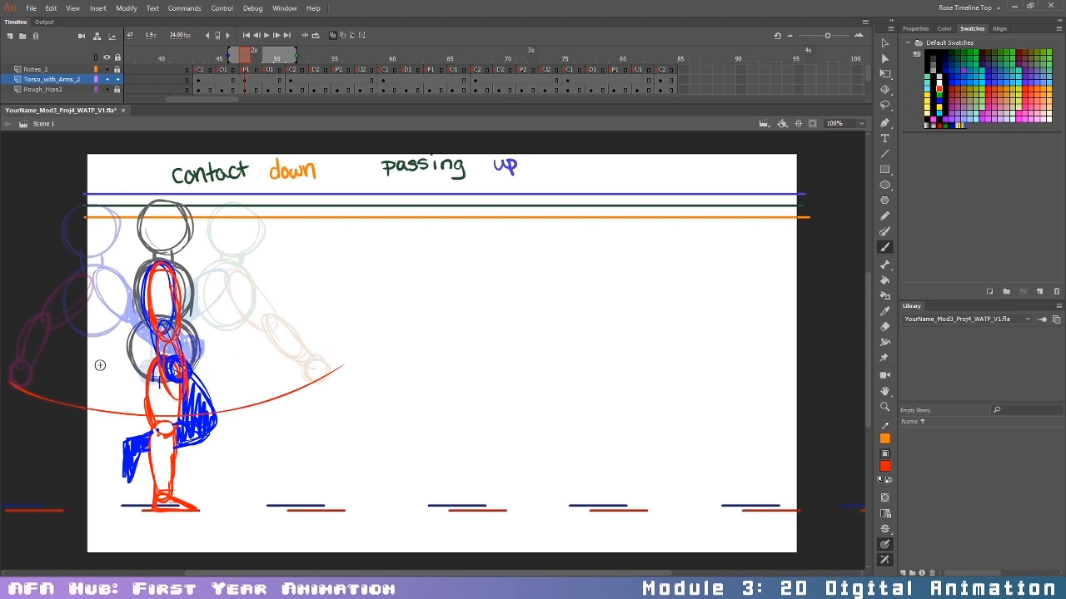
pyautogui.moveTo(174, 397); pyautogui.dragTo(171, 404)
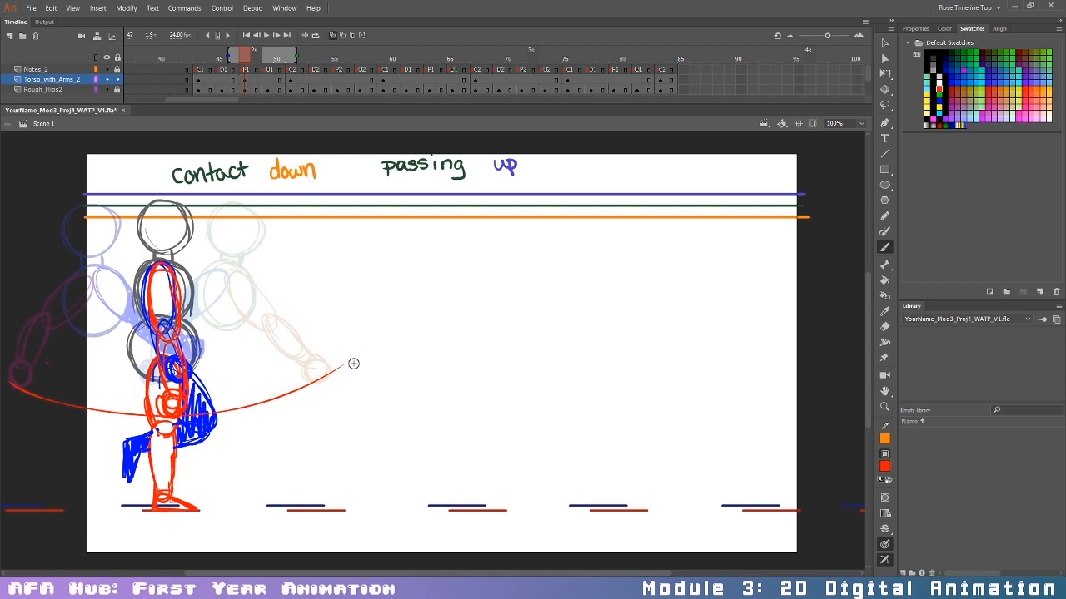
# Step: Insert a blank keyframe at frame 55 (P2) on Torso_with_Arms_2 and draw a dark grey head circle between the ghosted heads
pyautogui.click(337, 82)
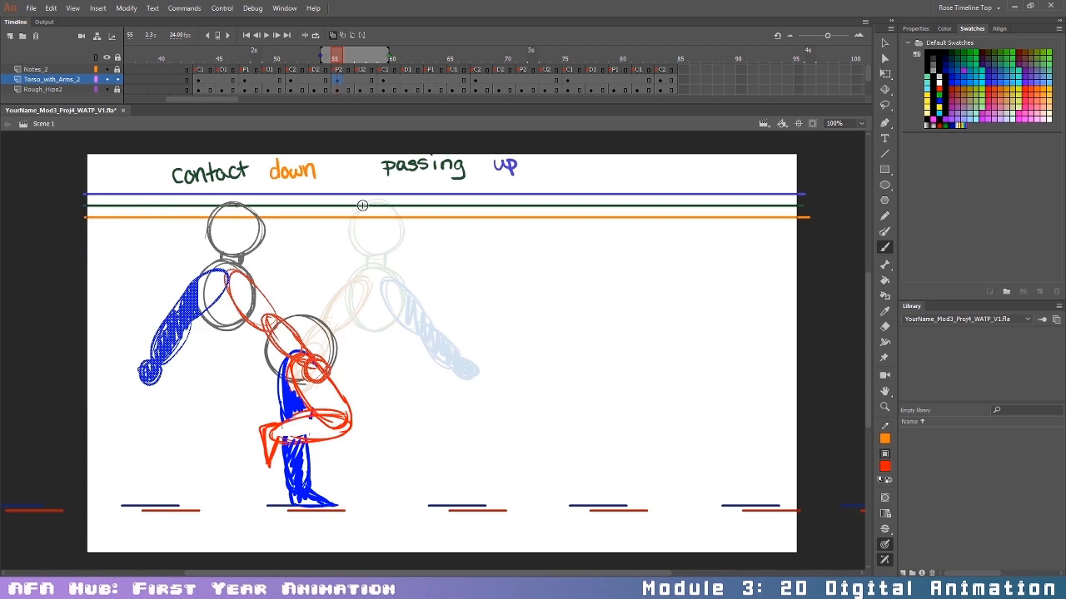
pyautogui.press('F7')
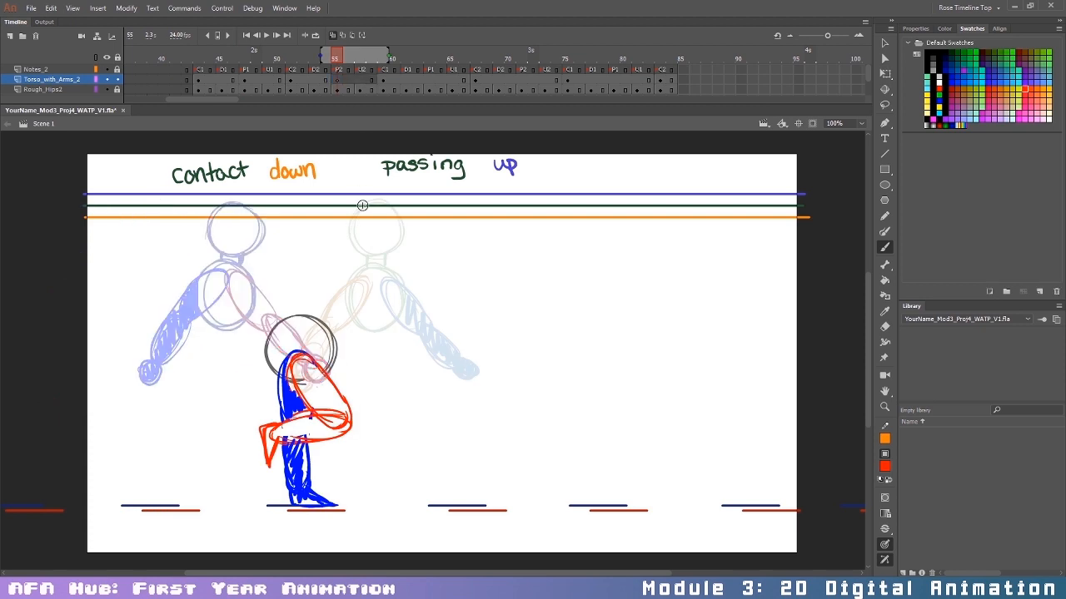
pyautogui.click(934, 65)
pyautogui.moveTo(297, 208)
pyautogui.mouseDown()
pyautogui.moveTo(293, 233)
pyautogui.moveTo(314, 202)
pyautogui.moveTo(337, 242)
pyautogui.mouseUp()
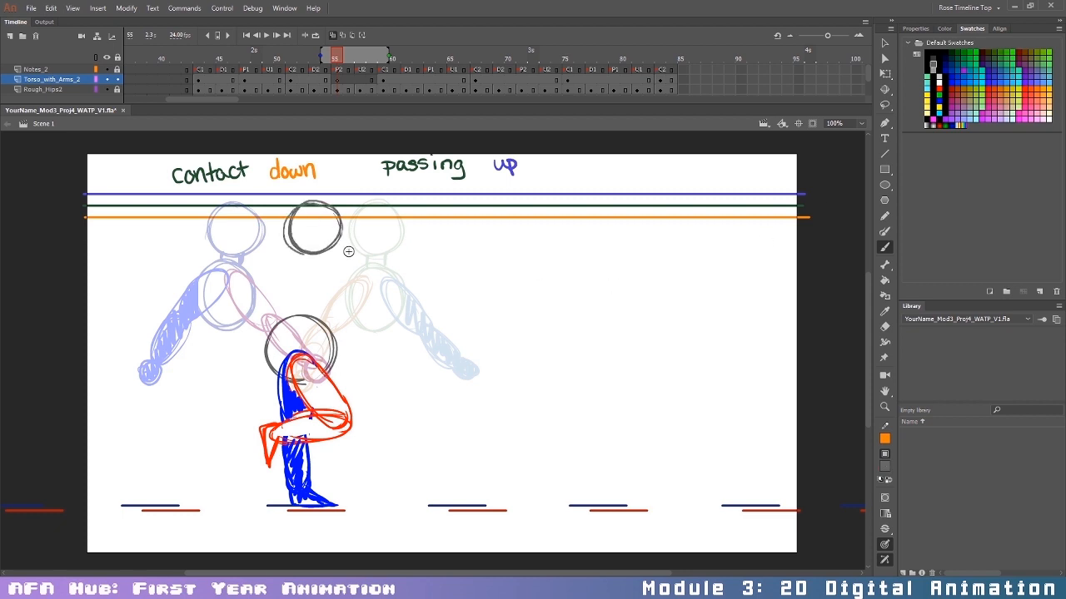
# Step: Nudge the frame 55 head slightly up and to the left so it sits above the hips
pyautogui.press('v')
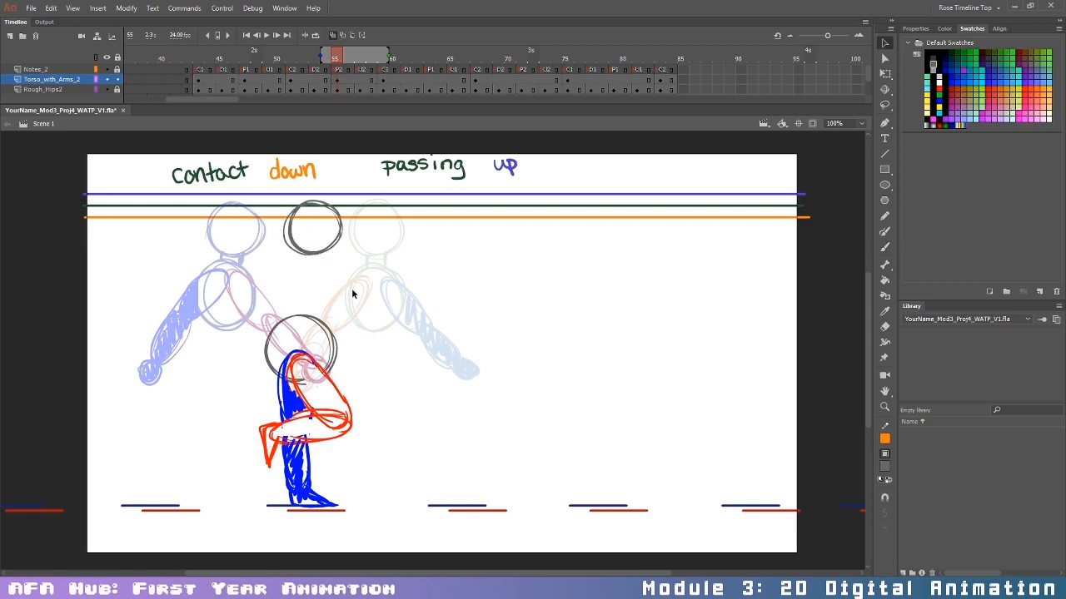
pyautogui.press('Up')
pyautogui.press('Up')
pyautogui.press('Up')
pyautogui.press('Up')
pyautogui.press('Left')
pyautogui.press('Left')
pyautogui.press('Left')
pyautogui.press('Left')
pyautogui.press('Left')
pyautogui.press('Left')
pyautogui.press('Left')
pyautogui.press('Left')
pyautogui.press('Left')
pyautogui.press('Left')
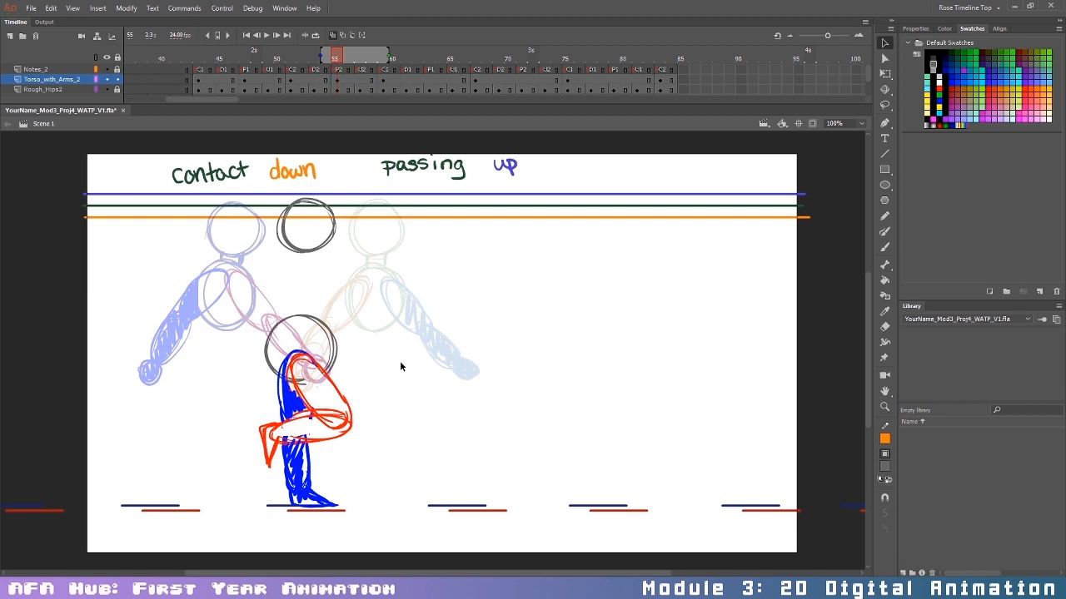
# Step: Draw the dark grey neck and torso oval between the head and the hips on frame 55
pyautogui.press('b')
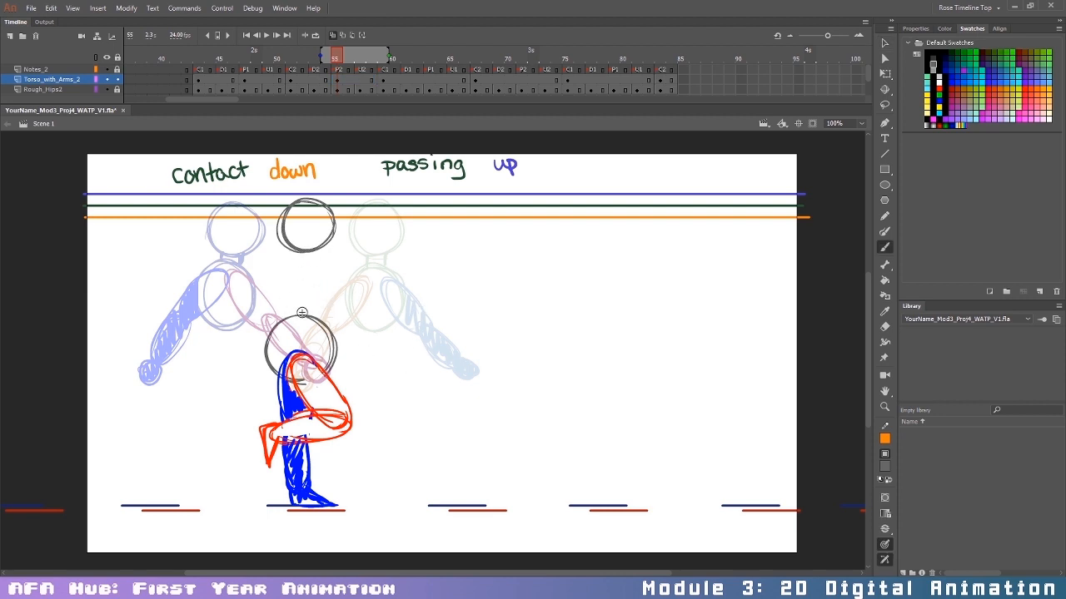
pyautogui.moveTo(284, 277)
pyautogui.mouseDown()
pyautogui.moveTo(287, 265)
pyautogui.moveTo(280, 293)
pyautogui.moveTo(285, 270)
pyautogui.moveTo(326, 257)
pyautogui.moveTo(278, 296)
pyautogui.moveTo(308, 325)
pyautogui.moveTo(281, 274)
pyautogui.moveTo(325, 296)
pyautogui.moveTo(313, 326)
pyautogui.moveTo(326, 274)
pyautogui.moveTo(288, 318)
pyautogui.mouseUp()
pyautogui.hotkey('ctrl', 'z')
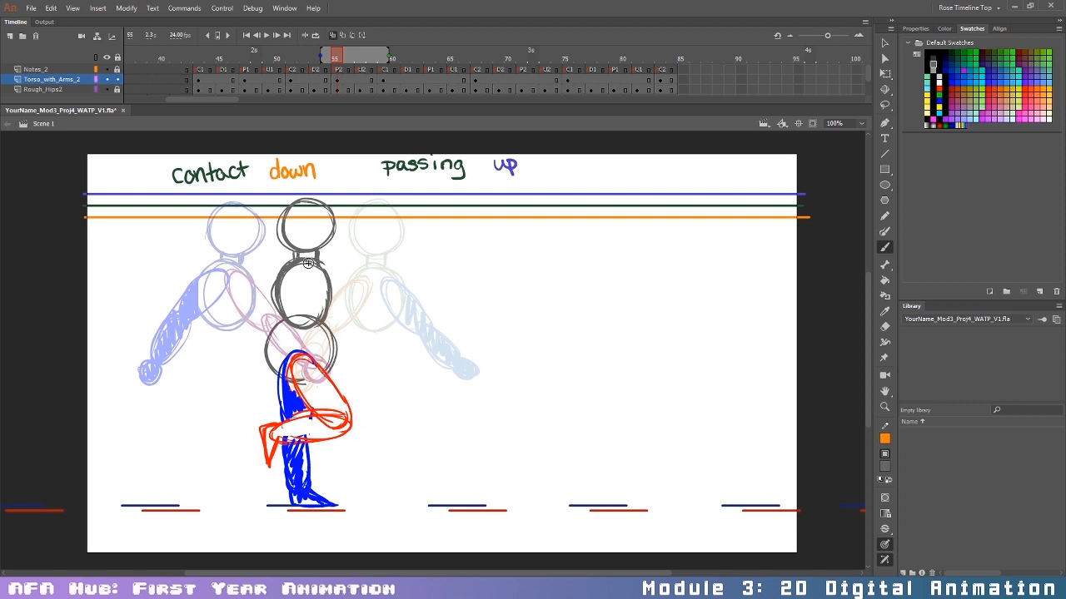
# Step: Draw the blue arm and the overlapping red arm hanging down from the shoulder on frame 55
pyautogui.click(938, 88)
pyautogui.click(938, 101)
pyautogui.moveTo(133, 371)
pyautogui.mouseDown()
pyautogui.moveTo(207, 396)
pyautogui.moveTo(332, 401)
pyautogui.moveTo(442, 374)
pyautogui.moveTo(483, 349)
pyautogui.mouseUp()
pyautogui.hotkey('ctrl', 'z')
pyautogui.moveTo(139, 372)
pyautogui.mouseDown()
pyautogui.moveTo(169, 396)
pyautogui.moveTo(260, 422)
pyautogui.moveTo(402, 405)
pyautogui.moveTo(489, 348)
pyautogui.mouseUp()
pyautogui.hotkey('ctrl', 'z')
pyautogui.moveTo(304, 279)
pyautogui.mouseDown()
pyautogui.moveTo(301, 262)
pyautogui.moveTo(292, 308)
pyautogui.moveTo(314, 270)
pyautogui.moveTo(319, 299)
pyautogui.mouseUp()
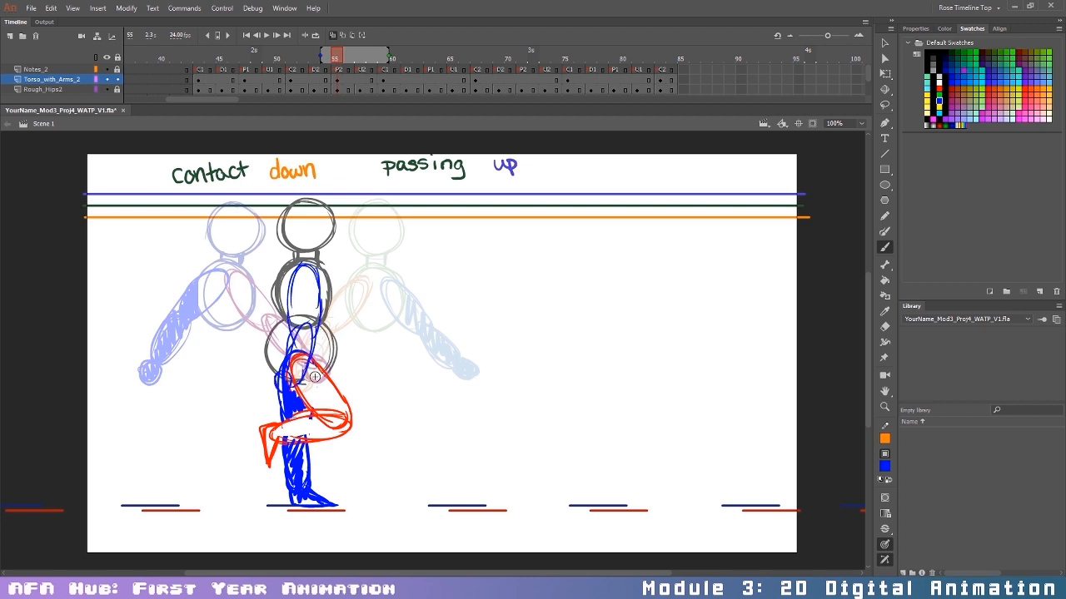
pyautogui.click(939, 87)
pyautogui.moveTo(290, 312)
pyautogui.mouseDown()
pyautogui.moveTo(318, 288)
pyautogui.moveTo(310, 376)
pyautogui.moveTo(323, 363)
pyautogui.moveTo(323, 382)
pyautogui.moveTo(338, 382)
pyautogui.mouseUp()
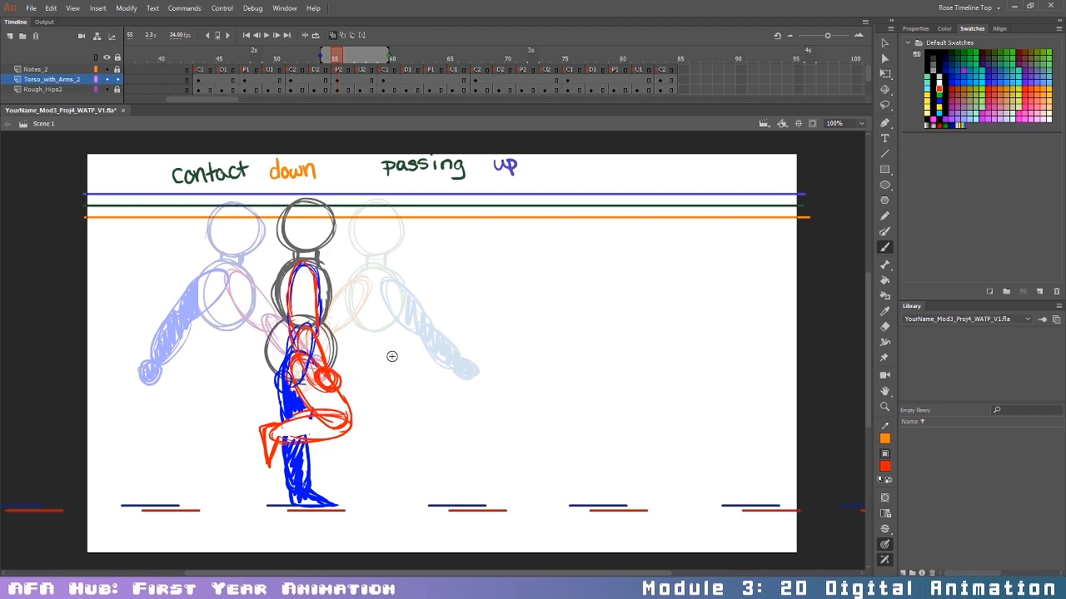
pyautogui.moveTo(331, 376); pyautogui.dragTo(363, 371)
pyautogui.hotkey('ctrl', 'z')
pyautogui.moveTo(520, 267)
pyautogui.mouseDown()
pyautogui.moveTo(484, 327)
pyautogui.moveTo(408, 375)
pyautogui.mouseUp()
pyautogui.hotkey('ctrl', 'z')
pyautogui.hotkey('ctrl', 'z')
pyautogui.moveTo(367, 380)
pyautogui.mouseDown()
pyautogui.moveTo(388, 364)
pyautogui.moveTo(364, 345)
pyautogui.moveTo(391, 327)
pyautogui.mouseUp()
pyautogui.moveTo(374, 339)
pyautogui.mouseDown()
pyautogui.moveTo(389, 333)
pyautogui.moveTo(368, 348)
pyautogui.moveTo(376, 346)
pyautogui.mouseUp()
pyautogui.moveTo(375, 308); pyautogui.dragTo(359, 376)
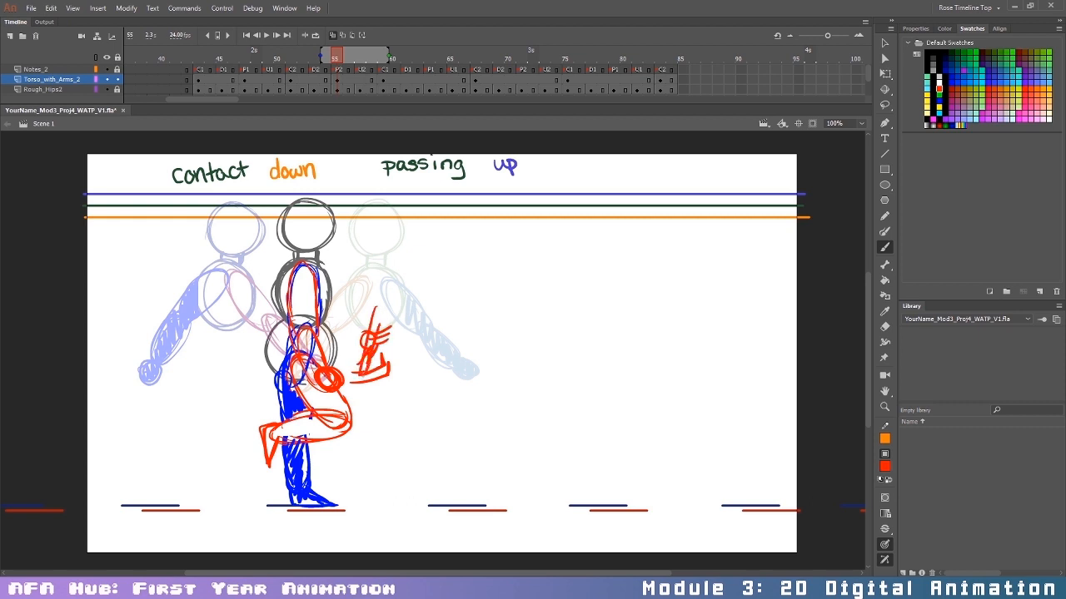
pyautogui.hotkey('ctrl', 'z')
pyautogui.hotkey('ctrl', 'z')
pyautogui.hotkey('ctrl', 'z')
pyautogui.hotkey('ctrl', 'z')
pyautogui.hotkey('ctrl', 'z')
pyautogui.hotkey('ctrl', 'z')
pyautogui.hotkey('ctrl', 'z')
pyautogui.hotkey('ctrl', 'z')
pyautogui.hotkey('ctrl', 'z')
pyautogui.hotkey('ctrl', 'z')
pyautogui.hotkey('ctrl', 'z')
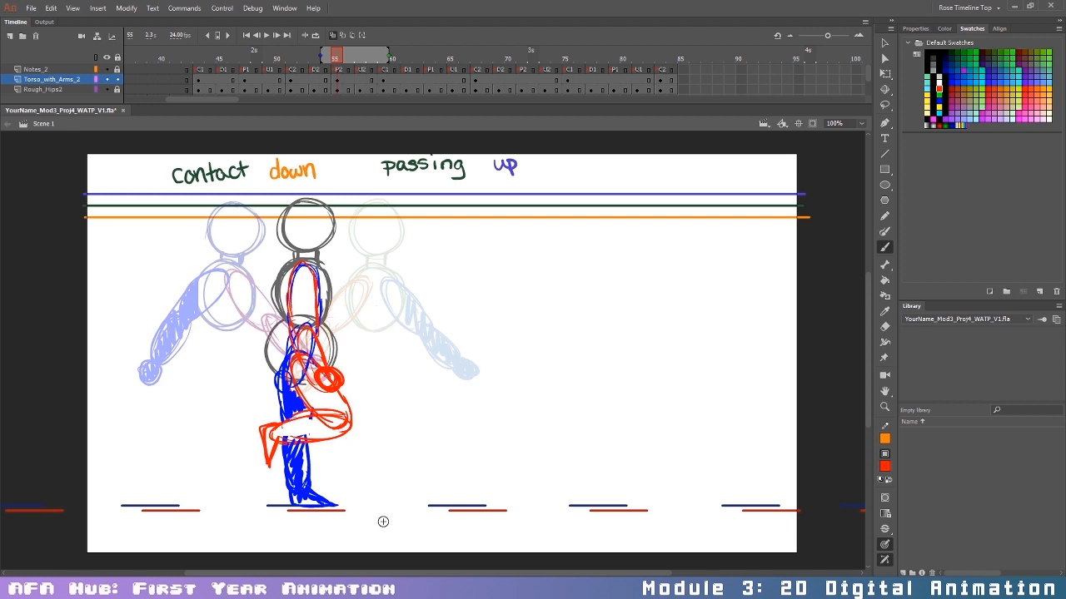
# Step: Insert a blank keyframe at frame 63 (P1) on Torso_with_Arms_2 and draw a dark grey head circle above the hips
pyautogui.click(432, 86)
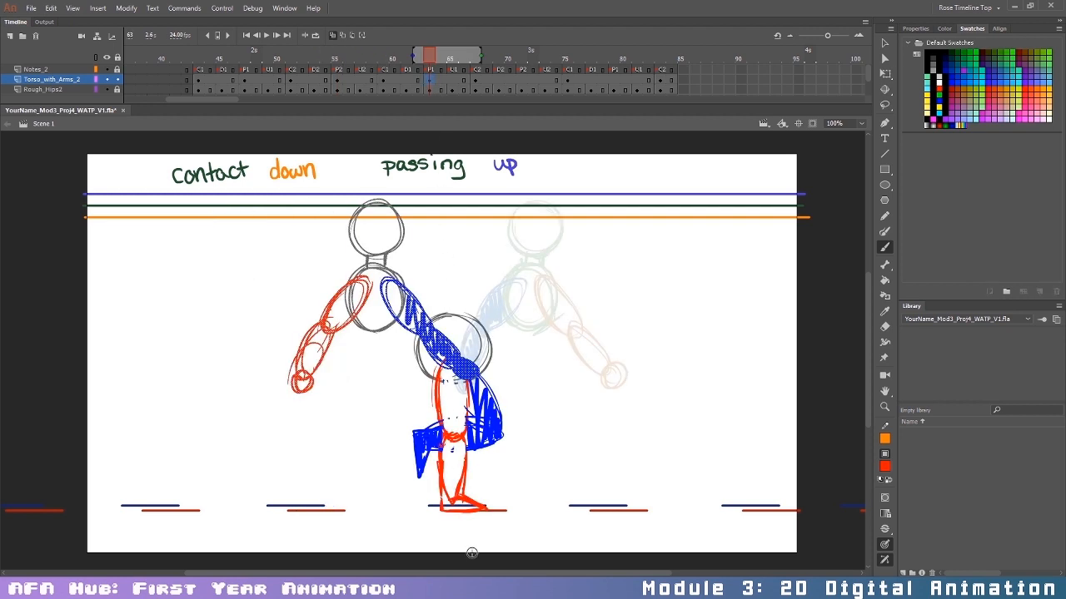
pyautogui.press('F7')
pyautogui.click(931, 65)
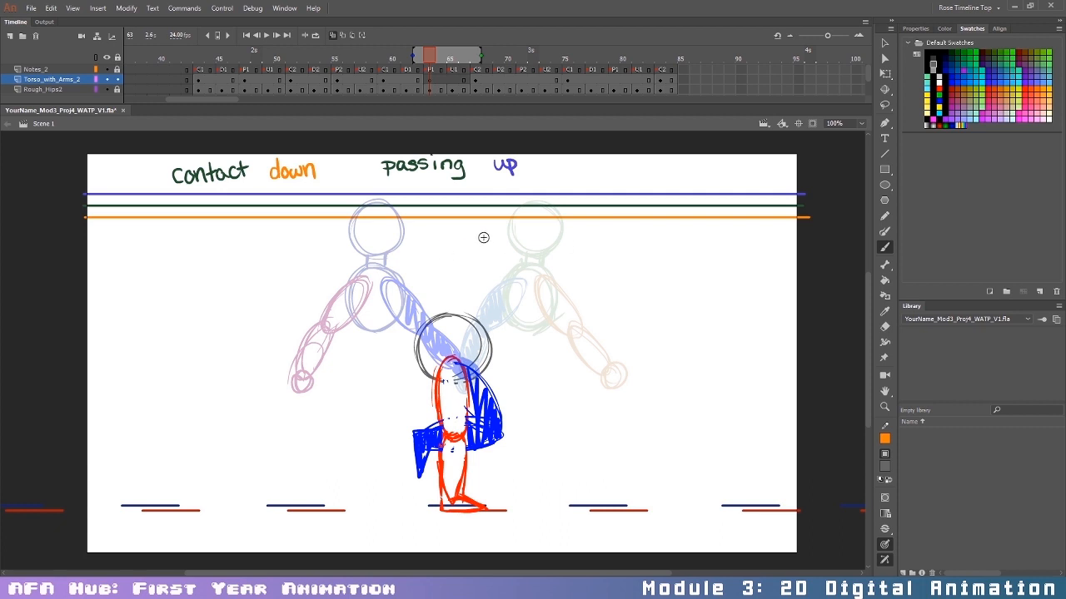
pyautogui.moveTo(469, 209)
pyautogui.mouseDown()
pyautogui.moveTo(439, 213)
pyautogui.moveTo(463, 207)
pyautogui.mouseUp()
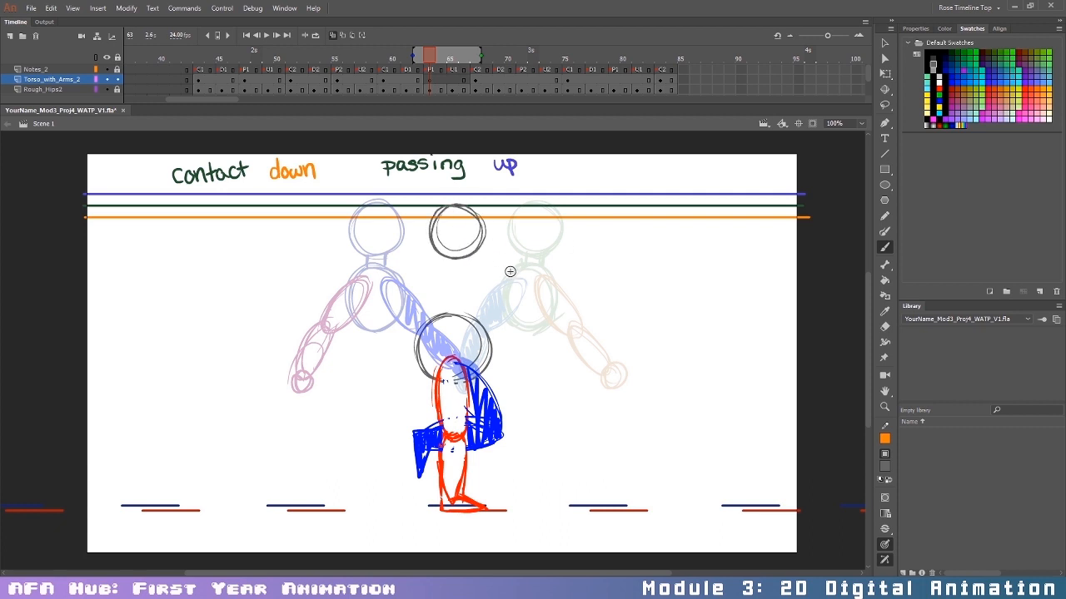
# Step: Nudge the frame 63 head slightly upward, just above the green height line
pyautogui.press('v')
pyautogui.press('Up')
pyautogui.press('Up')
pyautogui.press('Up')
pyautogui.press('Up')
pyautogui.press('Up')
pyautogui.press('Up')
pyautogui.press('Up')
pyautogui.press('Up')
pyautogui.press('Up')
pyautogui.click(587, 274)
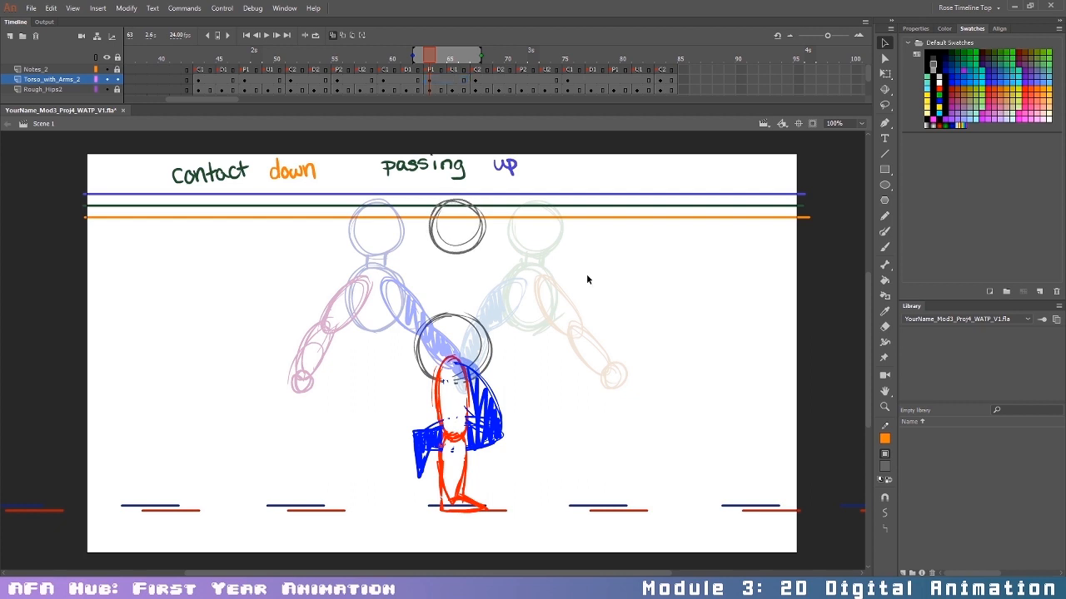
# Step: Draw the dark grey neck and torso oval on frame 63, matching the shoulder height of the ghosted poses
pyautogui.press('b')
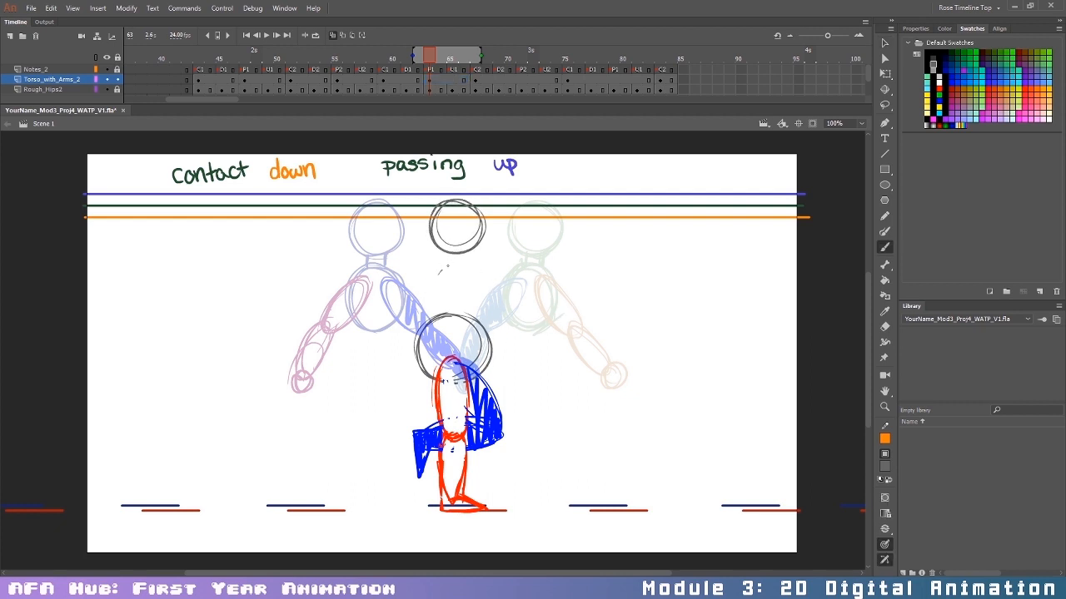
pyautogui.moveTo(374, 266); pyautogui.dragTo(587, 266)
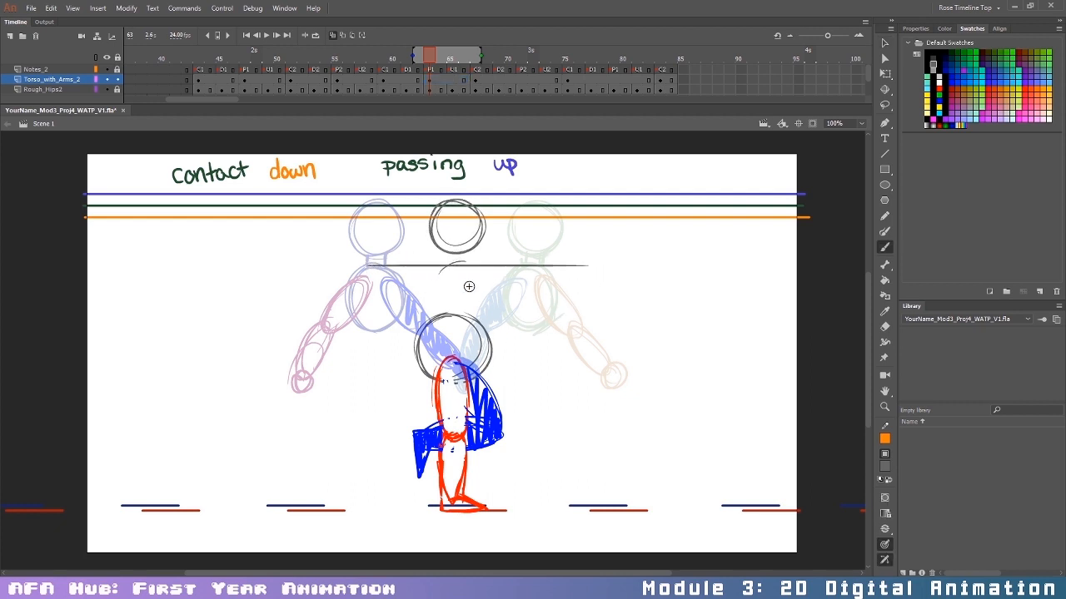
pyautogui.hotkey('ctrl', 'z')
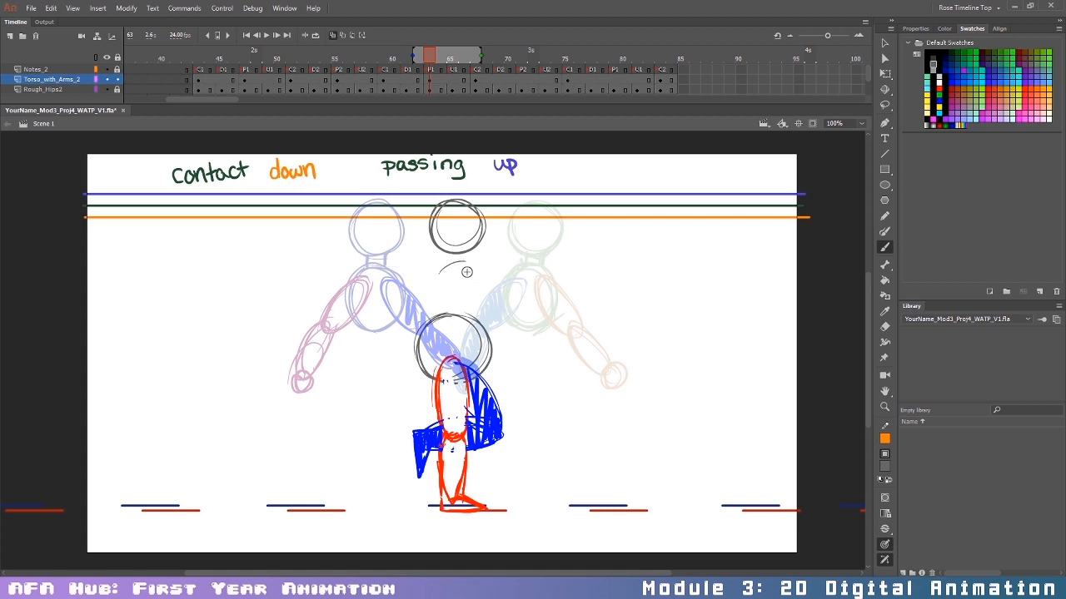
pyautogui.moveTo(468, 262)
pyautogui.mouseDown()
pyautogui.moveTo(432, 291)
pyautogui.moveTo(453, 324)
pyautogui.moveTo(468, 326)
pyautogui.moveTo(438, 297)
pyautogui.moveTo(473, 271)
pyautogui.moveTo(451, 251)
pyautogui.mouseUp()
pyautogui.moveTo(471, 265); pyautogui.dragTo(475, 258)
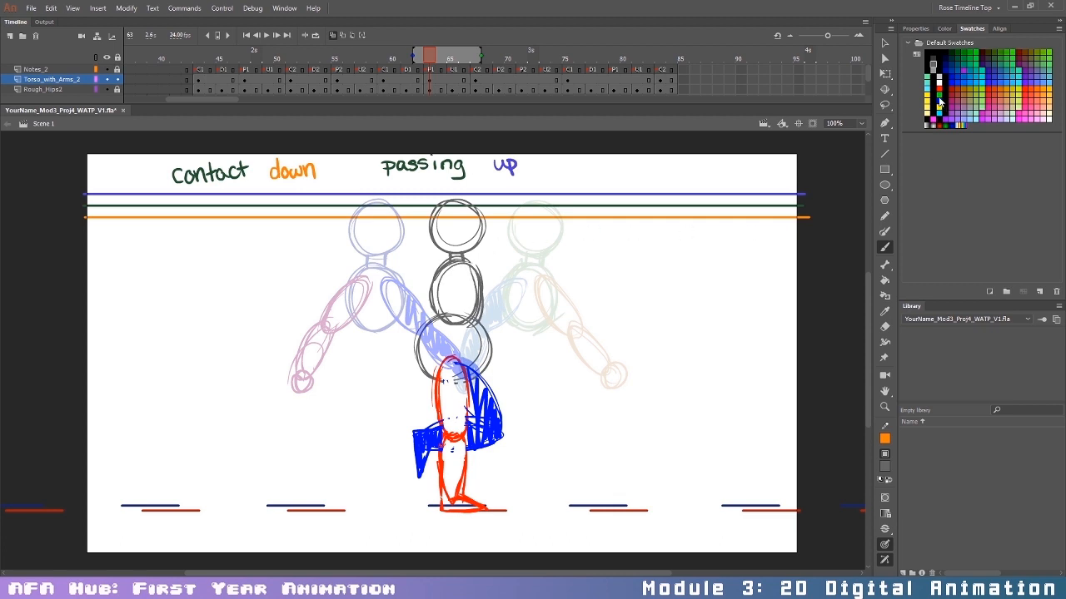
# Step: Draw the full blue arm and the red upper arm hanging over the torso on frame 63
pyautogui.click(939, 102)
pyautogui.moveTo(455, 286)
pyautogui.mouseDown()
pyautogui.moveTo(452, 270)
pyautogui.moveTo(453, 379)
pyautogui.moveTo(466, 326)
pyautogui.moveTo(458, 385)
pyautogui.moveTo(483, 383)
pyautogui.mouseUp()
pyautogui.click(939, 81)
pyautogui.click(939, 88)
pyautogui.click(305, 382)
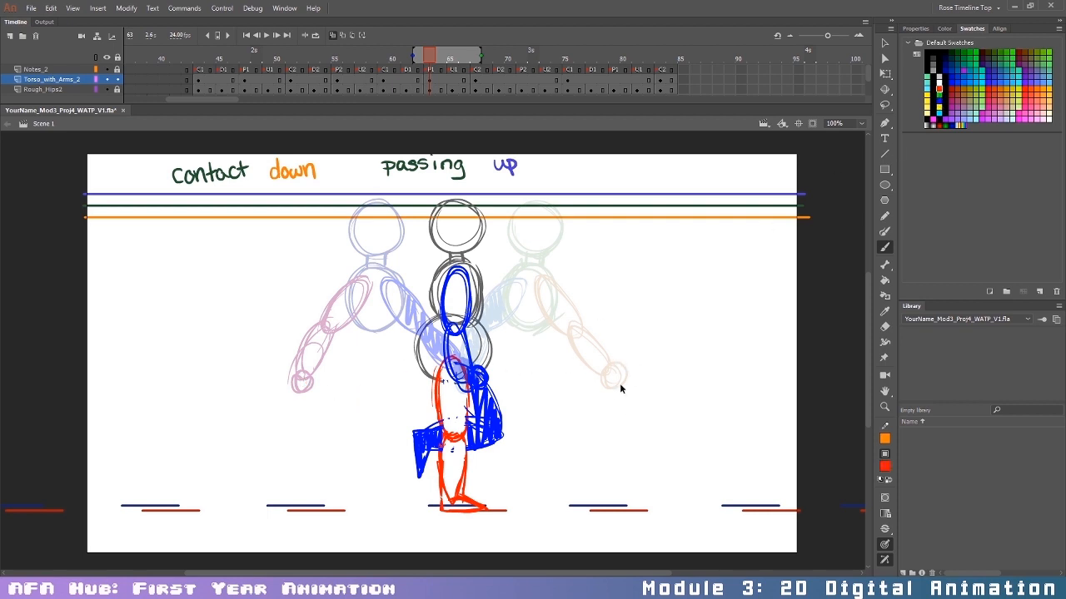
pyautogui.moveTo(456, 273)
pyautogui.mouseDown()
pyautogui.moveTo(459, 342)
pyautogui.moveTo(471, 288)
pyautogui.moveTo(456, 323)
pyautogui.mouseUp()
# Step: Draw the red forearm and hand on frame 63, using a red arc between the ghosted hands as the swing guide
pyautogui.moveTo(463, 335)
pyautogui.mouseDown()
pyautogui.moveTo(453, 353)
pyautogui.moveTo(470, 388)
pyautogui.moveTo(454, 395)
pyautogui.mouseUp()
pyautogui.hotkey('ctrl', 'z')
pyautogui.hotkey('ctrl', 'z')
pyautogui.hotkey('ctrl', 'z')
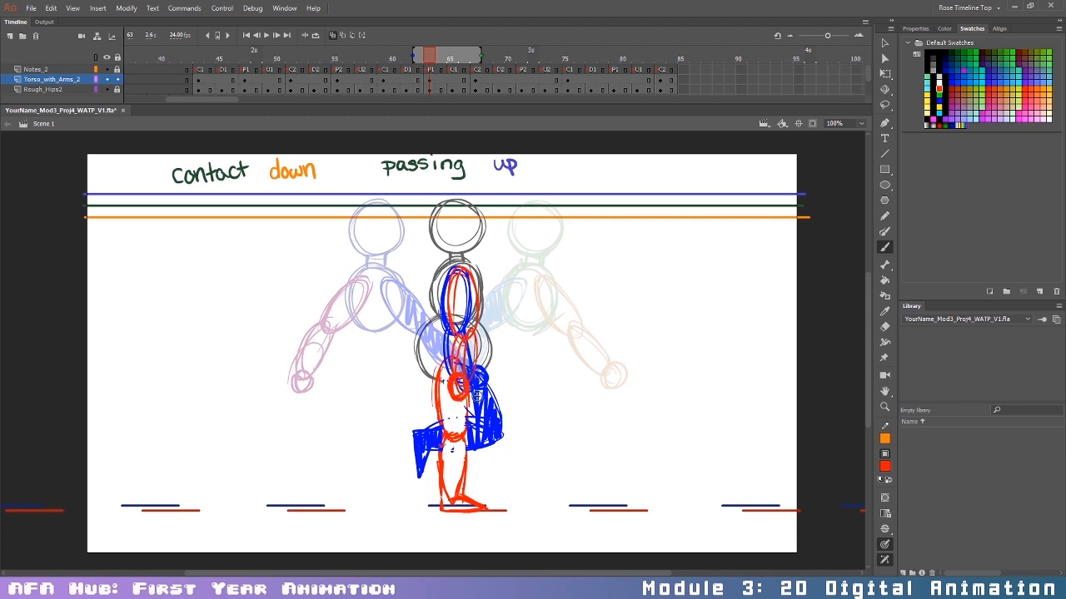
pyautogui.moveTo(293, 381)
pyautogui.mouseDown()
pyautogui.moveTo(431, 416)
pyautogui.moveTo(548, 398)
pyautogui.moveTo(626, 363)
pyautogui.mouseUp()
pyautogui.moveTo(467, 397)
pyautogui.mouseDown()
pyautogui.moveTo(446, 396)
pyautogui.moveTo(466, 388)
pyautogui.mouseUp()
pyautogui.moveTo(471, 341)
pyautogui.mouseDown()
pyautogui.moveTo(473, 380)
pyautogui.moveTo(447, 398)
pyautogui.moveTo(467, 411)
pyautogui.mouseUp()
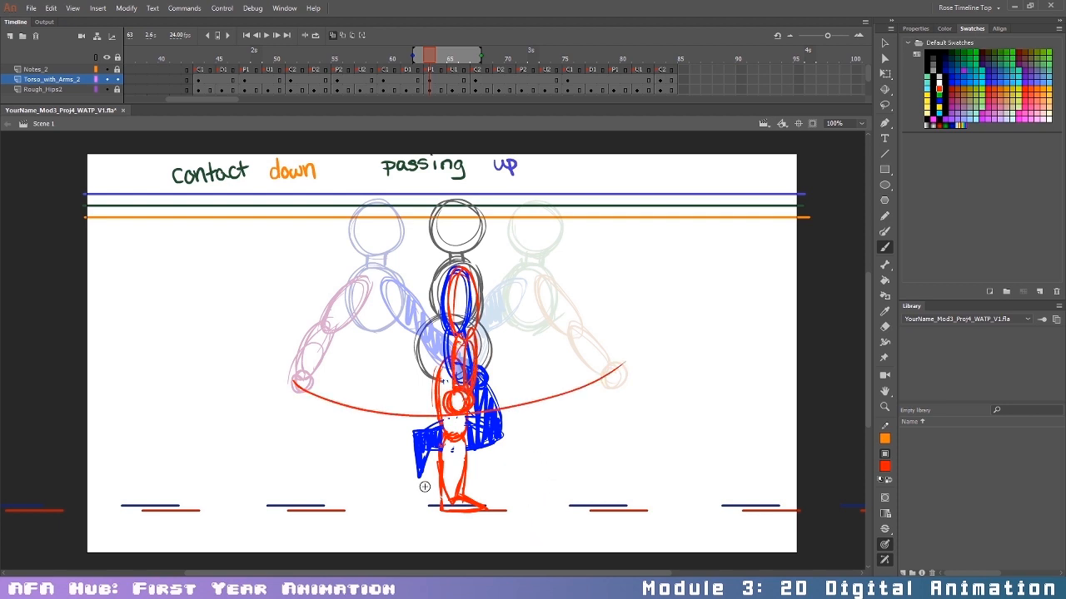
# Step: Erase the middle of the red guide arc around the legs and delete its remaining pieces
pyautogui.press('r')
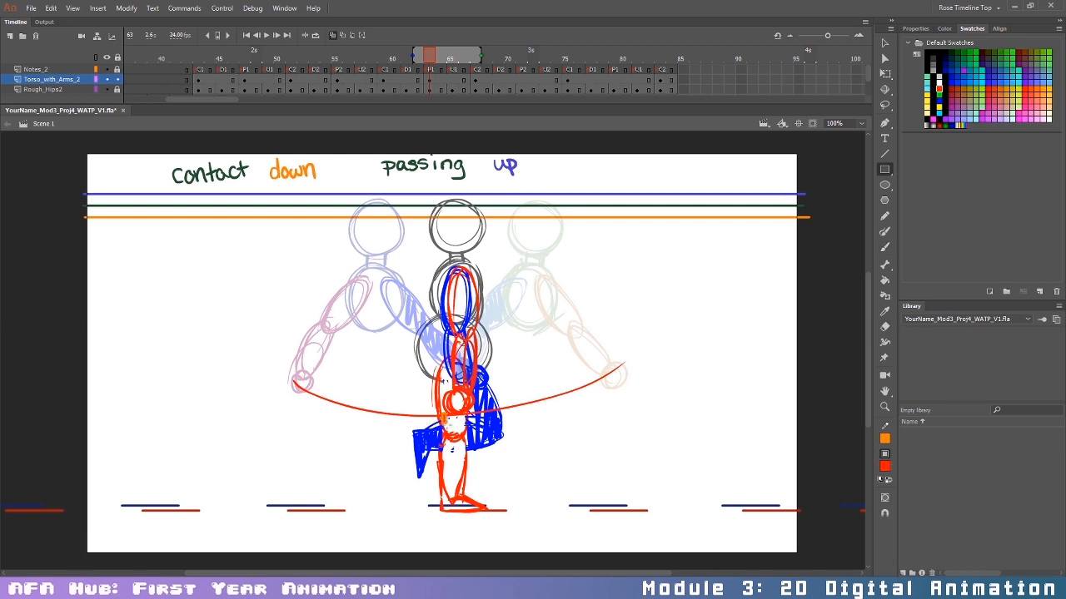
pyautogui.press('e')
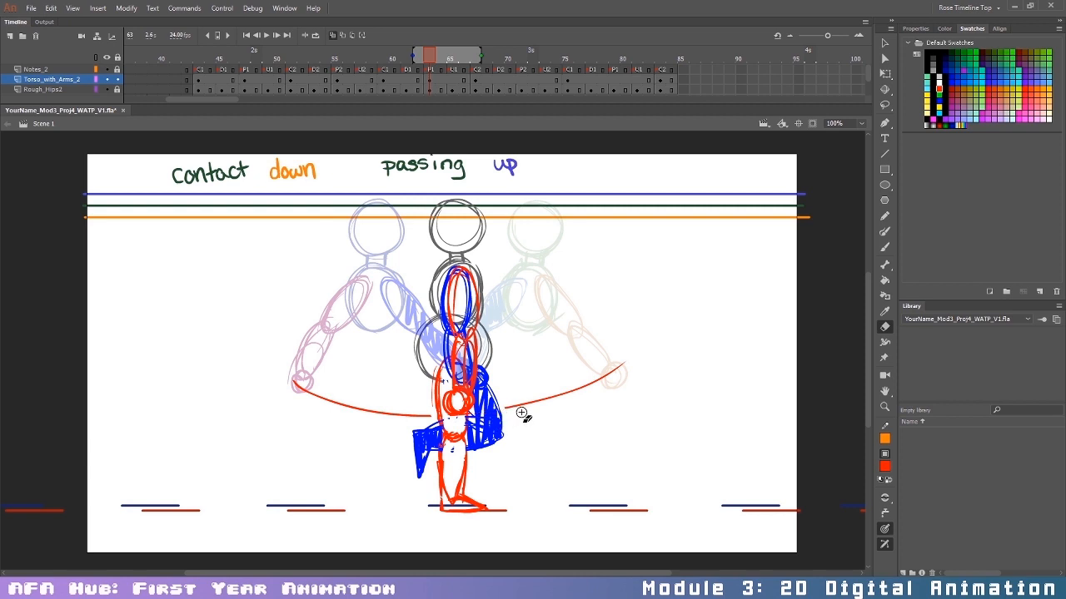
pyautogui.press('v')
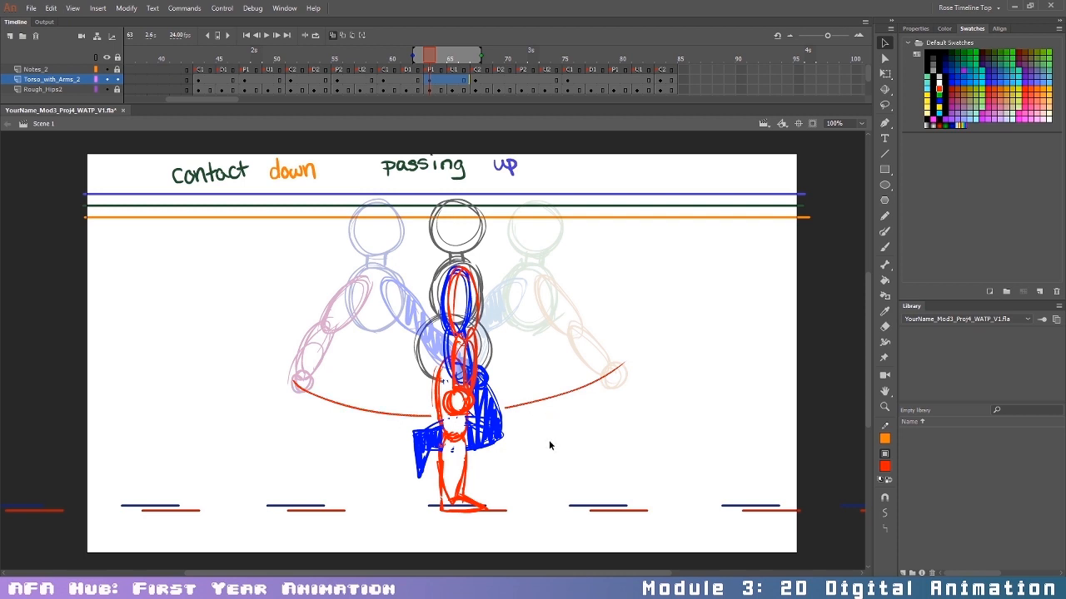
pyautogui.press('Delete')
# Step: Start a blank keyframe at frame 71 (P2) on Torso_with_Arms_2 and draw a dark grey head circle above the hips
pyautogui.click(523, 80)
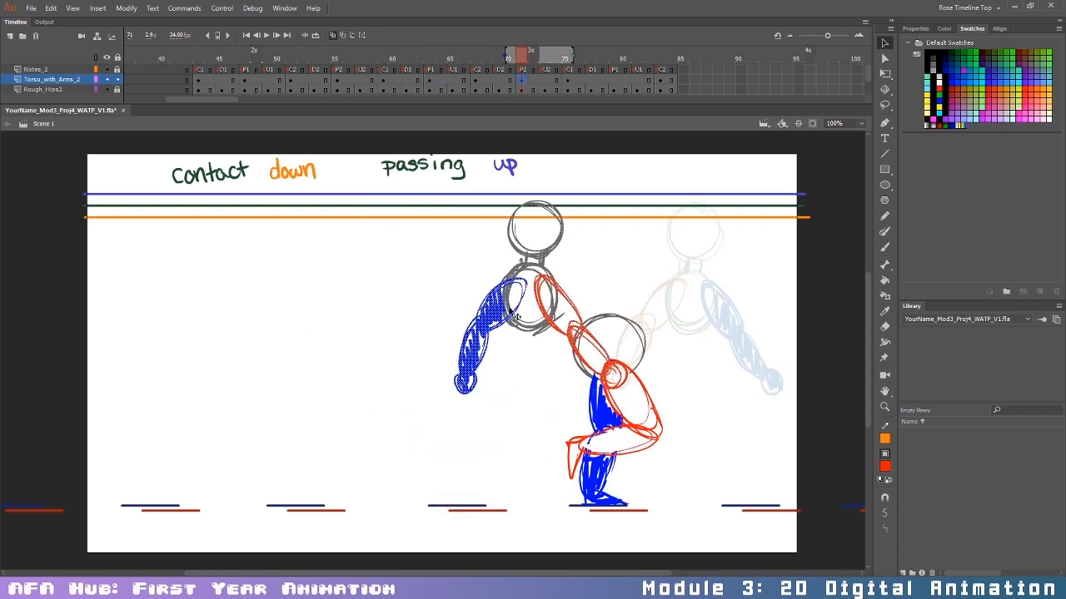
pyautogui.press('Delete')
pyautogui.click(932, 65)
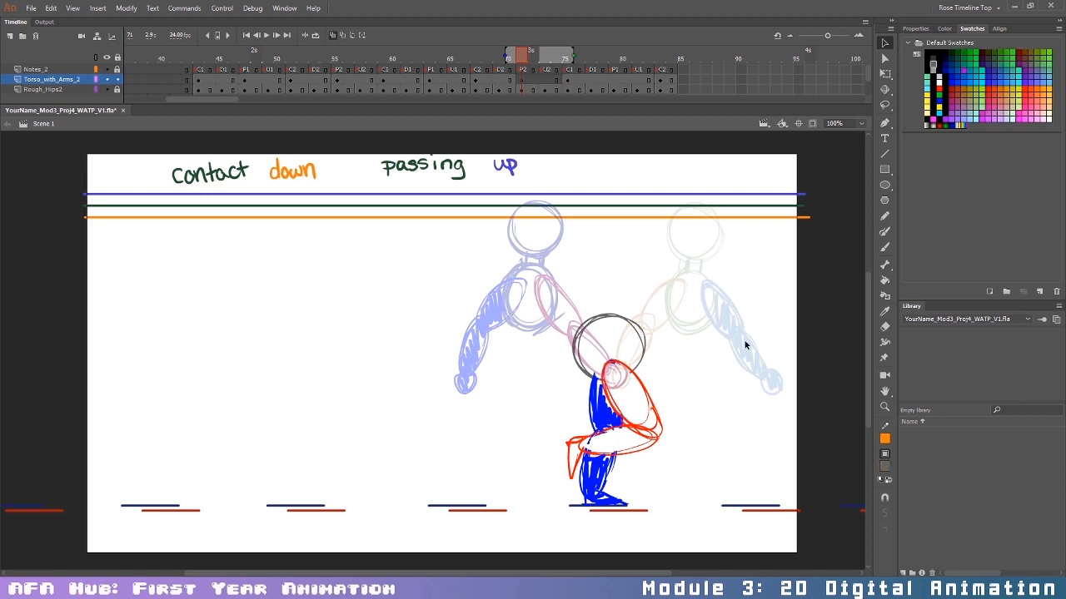
pyautogui.press('b')
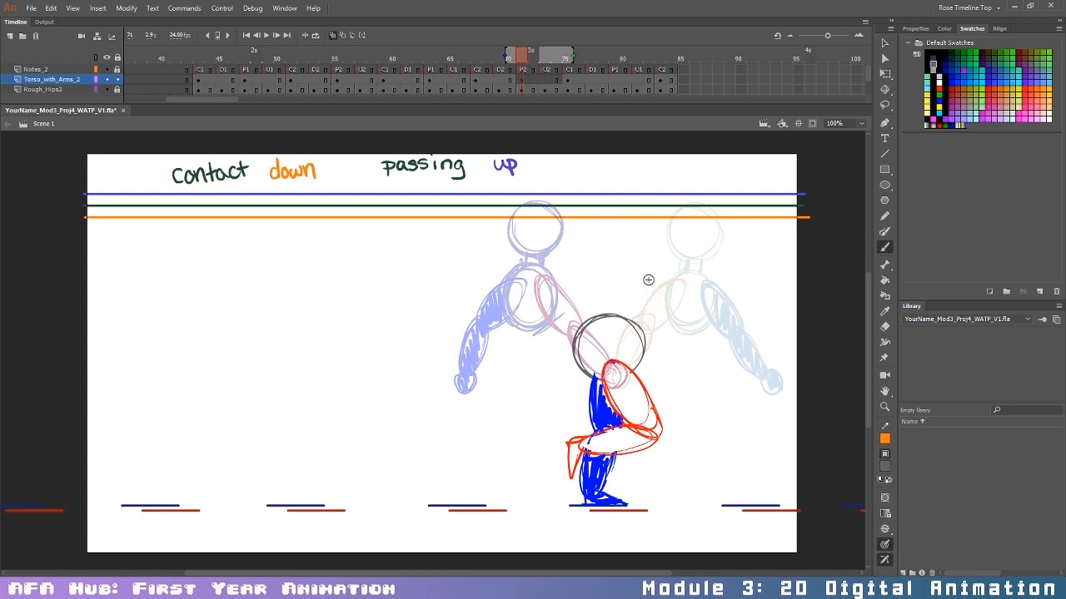
pyautogui.moveTo(631, 240)
pyautogui.mouseDown()
pyautogui.moveTo(620, 212)
pyautogui.moveTo(641, 250)
pyautogui.moveTo(608, 251)
pyautogui.mouseUp()
# Step: Nudge the frame 71 head slightly up and to the left, between the two ghosted heads
pyautogui.press('v')
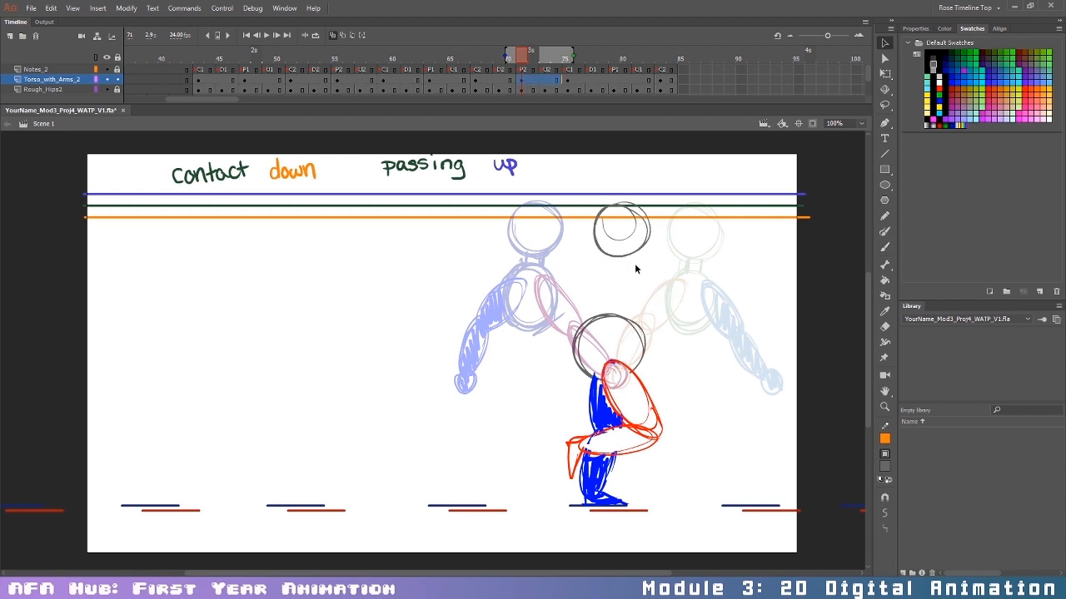
pyautogui.press('Up')
pyautogui.press('Up')
pyautogui.press('Up')
pyautogui.press('Up')
pyautogui.press('Up')
pyautogui.press('Up')
pyautogui.press('Up')
pyautogui.press('Left')
pyautogui.press('Left')
pyautogui.press('Up')
pyautogui.press('Left')
pyautogui.press('Left')
pyautogui.press('Left')
pyautogui.press('Left')
pyautogui.press('Left')
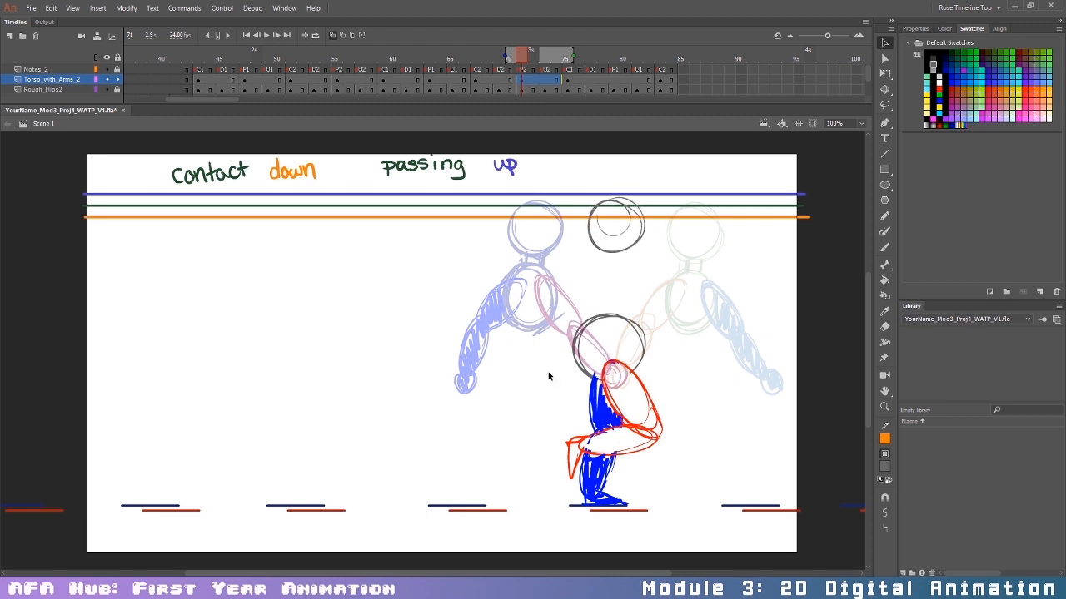
# Step: Draw the dark grey neck and torso oval on frame 71, checking the shoulder height with a temporary horizontal guide line
pyautogui.press('b')
pyautogui.moveTo(525, 264); pyautogui.dragTo(743, 265)
pyautogui.hotkey('ctrl', 'z')
pyautogui.moveTo(525, 266)
pyautogui.mouseDown()
pyautogui.moveTo(715, 265)
pyautogui.moveTo(489, 276)
pyautogui.mouseUp()
pyautogui.hotkey('ctrl', 'z')
pyautogui.hotkey('ctrl', 'z')
pyautogui.moveTo(596, 265)
pyautogui.mouseDown()
pyautogui.moveTo(596, 316)
pyautogui.moveTo(640, 282)
pyautogui.moveTo(631, 321)
pyautogui.moveTo(637, 306)
pyautogui.moveTo(618, 268)
pyautogui.mouseUp()
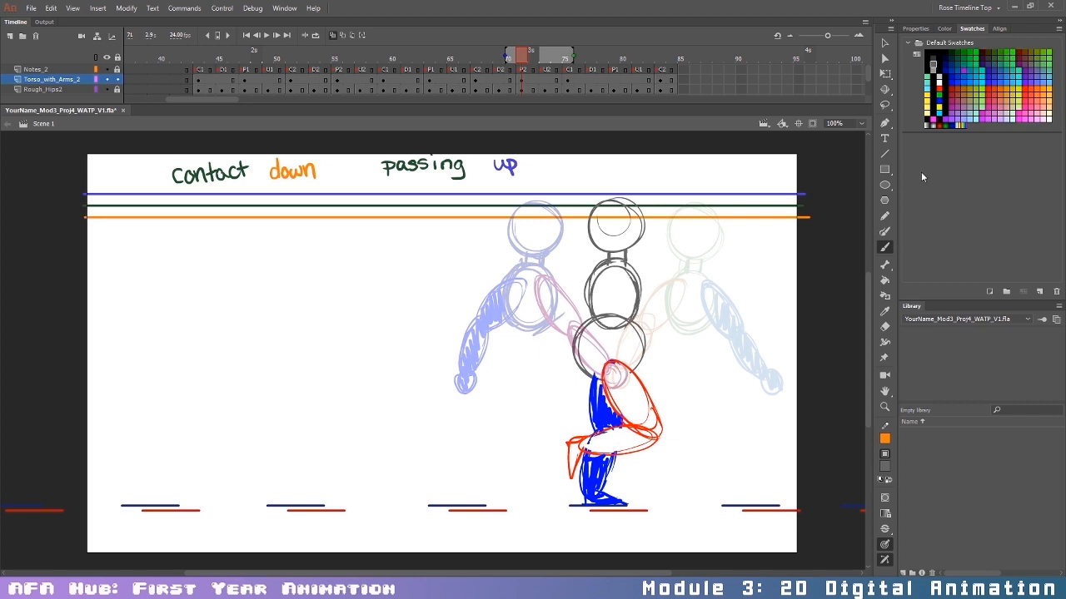
# Step: Draw the blue arm on frame 71, hanging from the shoulder with its hand beside the hip, using a temporary arc guide
pyautogui.click(939, 102)
pyautogui.moveTo(609, 271)
pyautogui.mouseDown()
pyautogui.moveTo(600, 323)
pyautogui.moveTo(626, 314)
pyautogui.moveTo(604, 367)
pyautogui.moveTo(618, 373)
pyautogui.moveTo(591, 381)
pyautogui.moveTo(587, 396)
pyautogui.mouseUp()
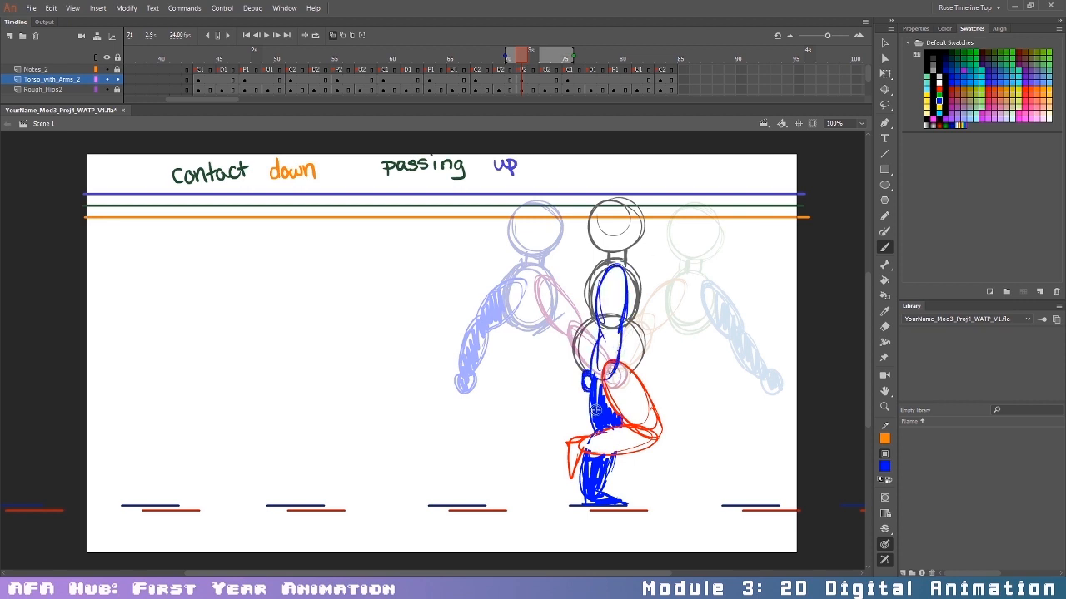
pyautogui.moveTo(465, 386); pyautogui.dragTo(748, 362)
pyautogui.hotkey('ctrl', 'z')
pyautogui.moveTo(591, 379)
pyautogui.mouseDown()
pyautogui.moveTo(581, 393)
pyautogui.moveTo(592, 403)
pyautogui.mouseUp()
pyautogui.moveTo(616, 281); pyautogui.dragTo(604, 374)
# Step: Draw the red arm on frame 71, bent slightly forward with its hand over the raised red thigh, and inspect it up close
pyautogui.click(939, 88)
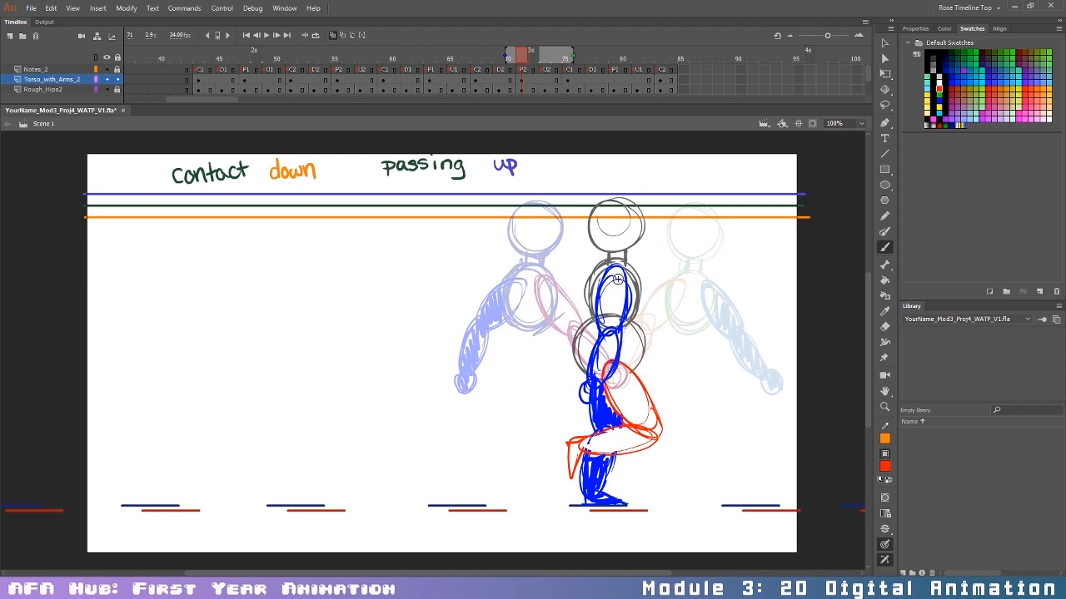
pyautogui.moveTo(616, 274)
pyautogui.mouseDown()
pyautogui.moveTo(630, 335)
pyautogui.moveTo(616, 353)
pyautogui.moveTo(631, 348)
pyautogui.moveTo(633, 384)
pyautogui.moveTo(641, 380)
pyautogui.mouseUp()
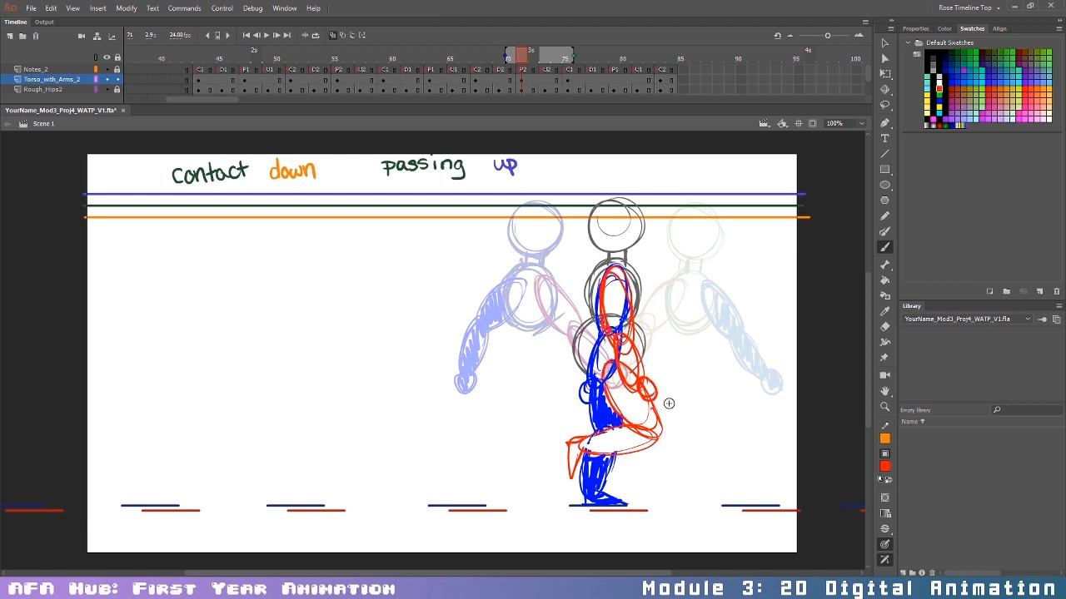
pyautogui.press('z')
pyautogui.click(654, 383)
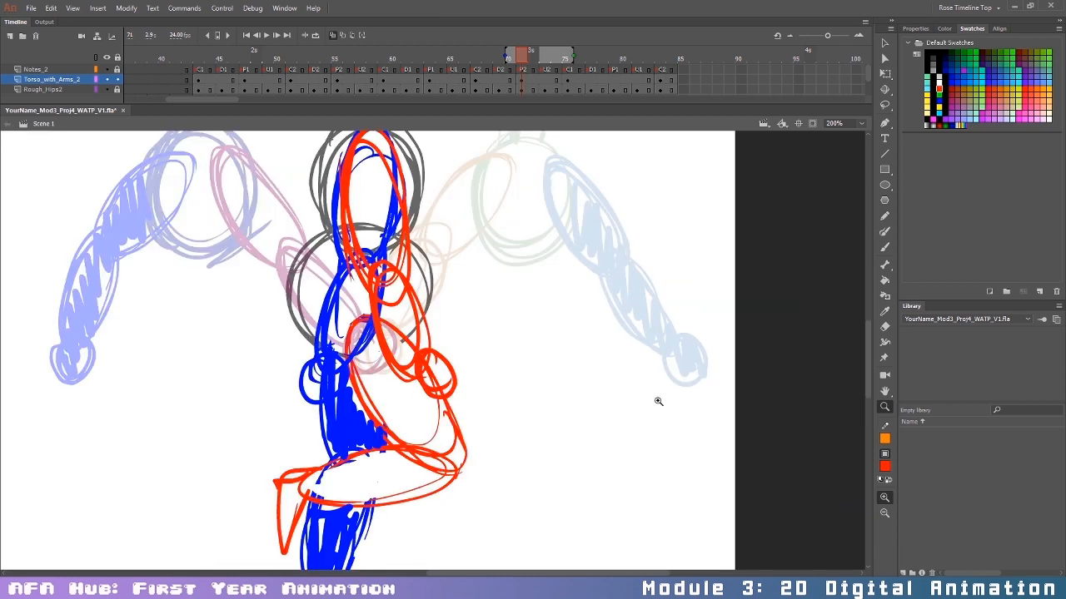
pyautogui.keyDown('alt'); pyautogui.click(656, 396); pyautogui.keyUp('alt')
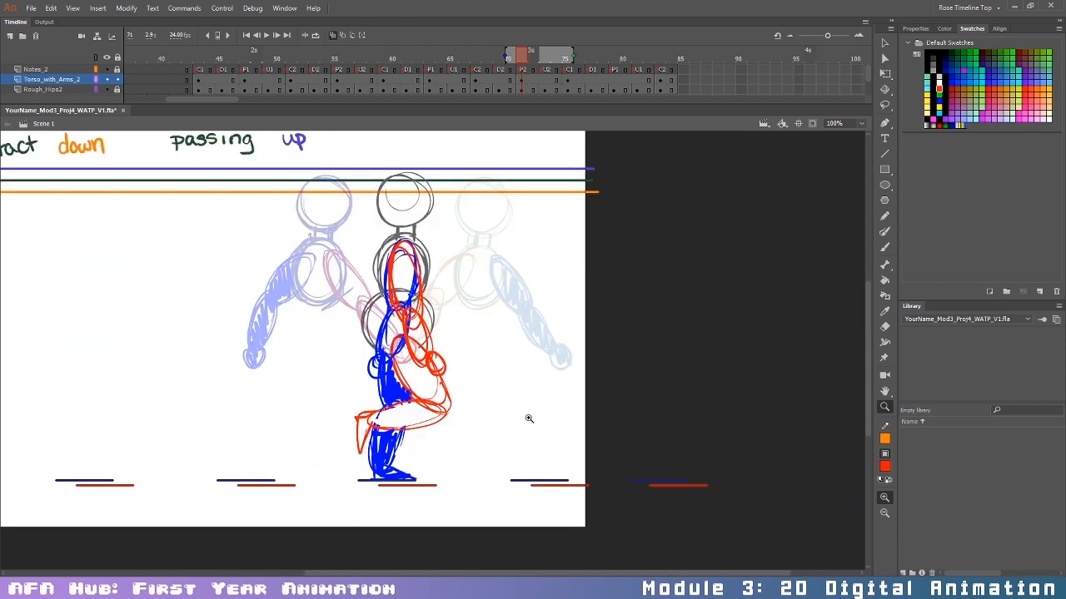
# Step: Start a blank keyframe at frame 79 (P1) on the Torso_with_Arms_2 layer
pyautogui.press('b')
pyautogui.moveTo(610, 573); pyautogui.dragTo(544, 574)
pyautogui.click(616, 80)
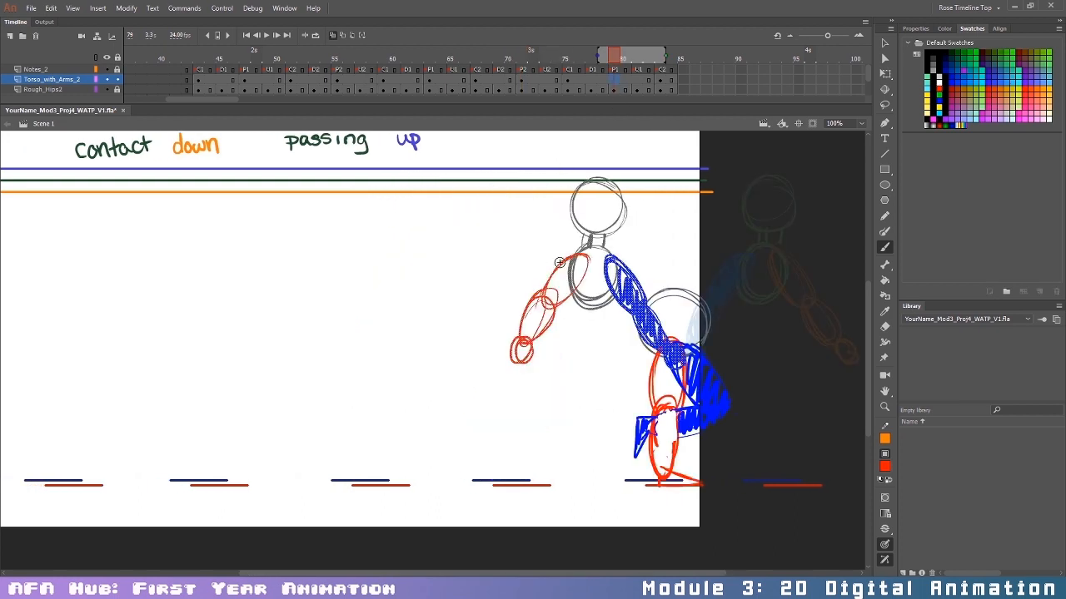
pyautogui.press('F7')
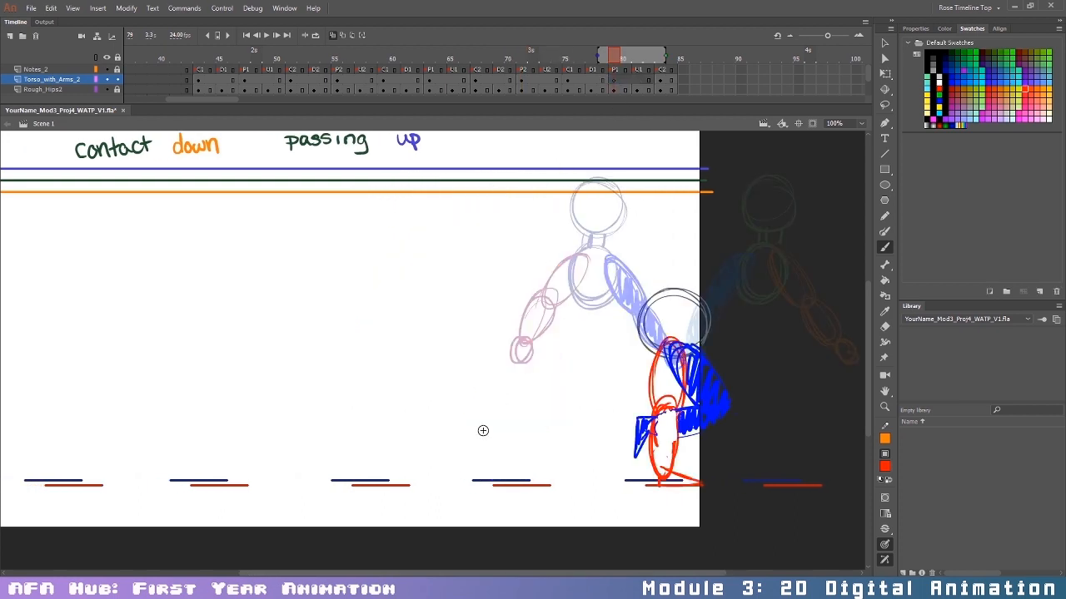
# Step: Draw a dark grey head circle above the hips on frame 79 and nudge it slightly up and to the left
pyautogui.click(932, 62)
pyautogui.moveTo(666, 186)
pyautogui.mouseDown()
pyautogui.moveTo(684, 233)
pyautogui.moveTo(706, 191)
pyautogui.mouseUp()
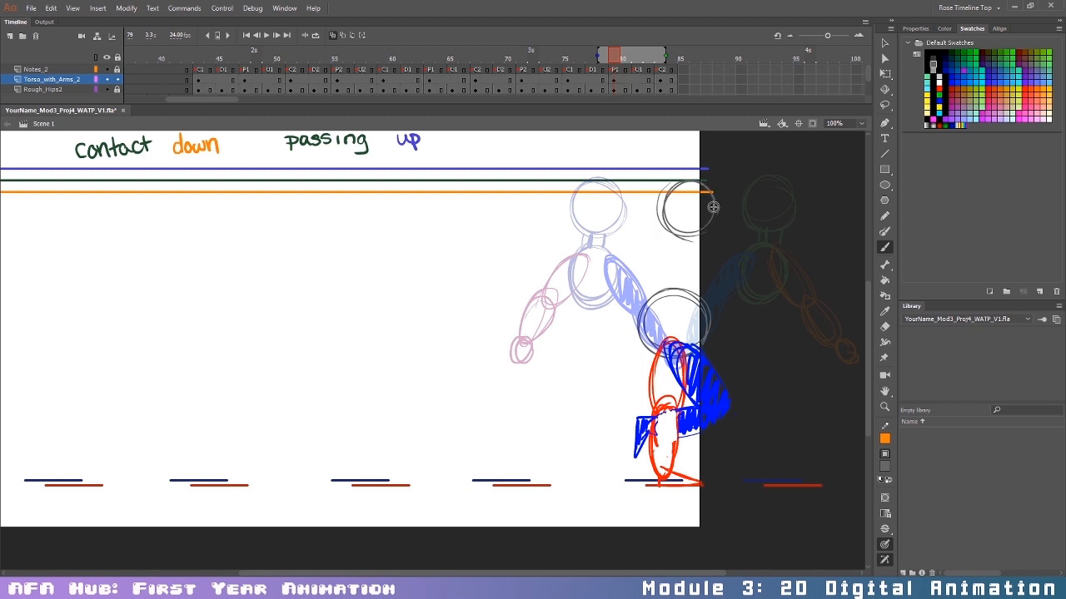
pyautogui.press('v')
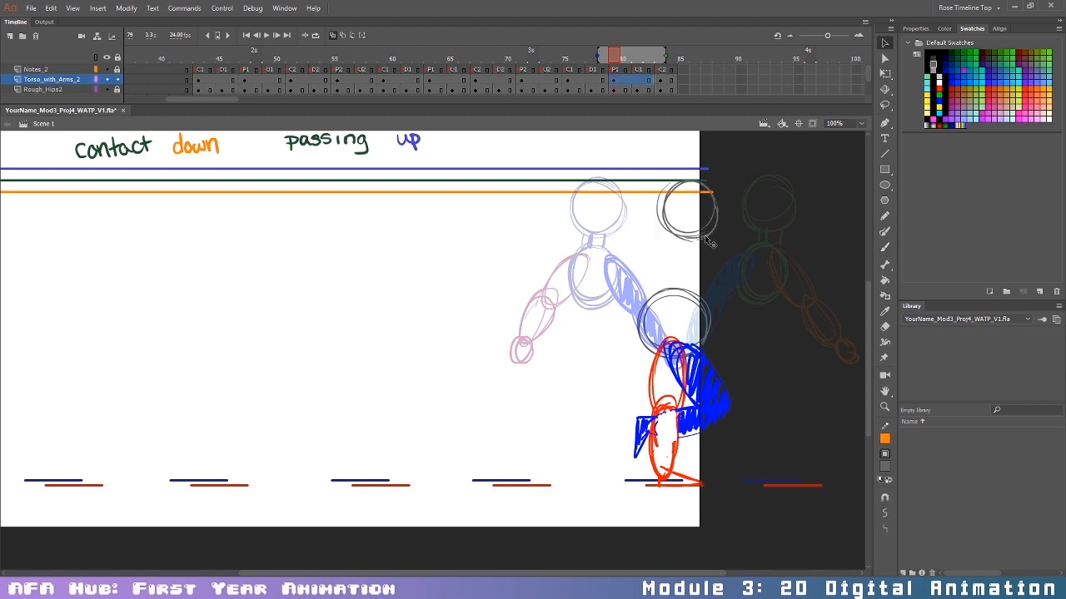
pyautogui.moveTo(710, 230)
pyautogui.mouseDown()
pyautogui.moveTo(697, 224)
pyautogui.moveTo(712, 231)
pyautogui.mouseUp()
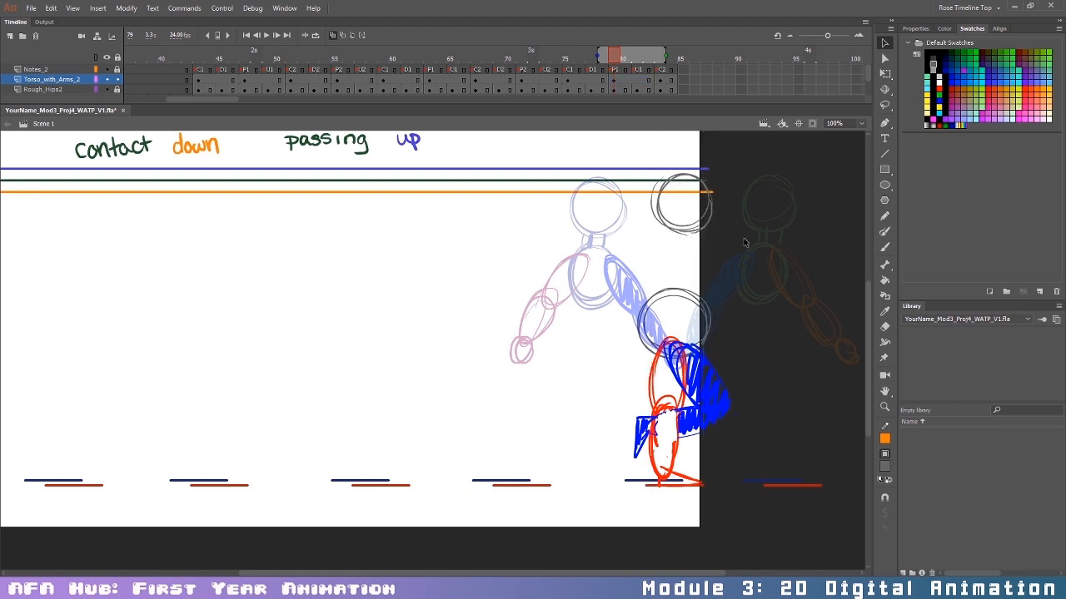
# Step: Draw the dark grey torso oval on frame 79, checking the shoulder height with a temporary horizontal guide line
pyautogui.press('b')
pyautogui.moveTo(590, 246); pyautogui.dragTo(838, 246)
pyautogui.hotkey('ctrl', 'z')
pyautogui.moveTo(684, 241)
pyautogui.mouseDown()
pyautogui.moveTo(663, 250)
pyautogui.moveTo(657, 288)
pyautogui.moveTo(684, 307)
pyautogui.moveTo(702, 280)
pyautogui.moveTo(697, 250)
pyautogui.moveTo(694, 301)
pyautogui.moveTo(704, 288)
pyautogui.mouseUp()
# Step: Draw the blue and red arms on frame 79, both hanging from the shoulder, with the red hand over the red thigh
pyautogui.click(938, 103)
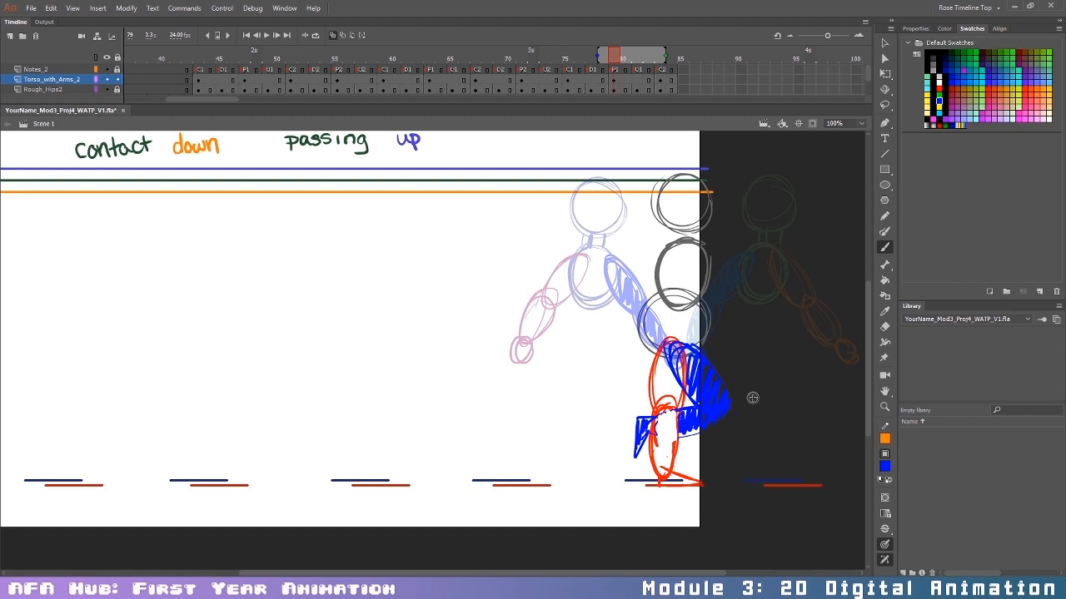
pyautogui.moveTo(668, 276)
pyautogui.mouseDown()
pyautogui.moveTo(696, 260)
pyautogui.moveTo(676, 313)
pyautogui.moveTo(691, 288)
pyautogui.moveTo(666, 316)
pyautogui.moveTo(691, 320)
pyautogui.moveTo(670, 341)
pyautogui.moveTo(690, 341)
pyautogui.moveTo(696, 367)
pyautogui.mouseUp()
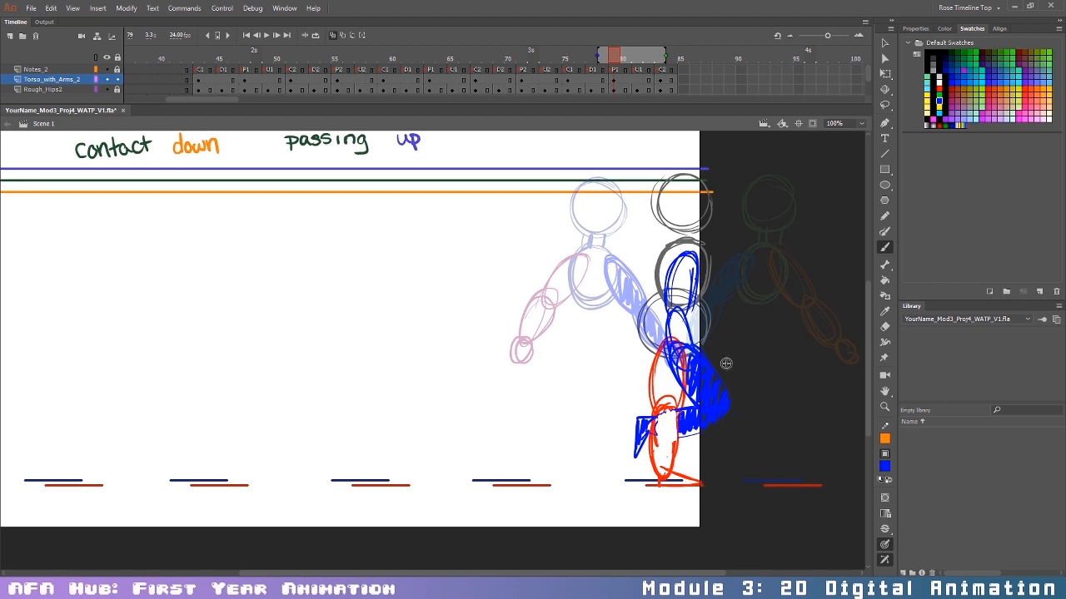
pyautogui.moveTo(674, 254)
pyautogui.mouseDown()
pyautogui.moveTo(694, 250)
pyautogui.moveTo(696, 360)
pyautogui.mouseUp()
pyautogui.click(939, 88)
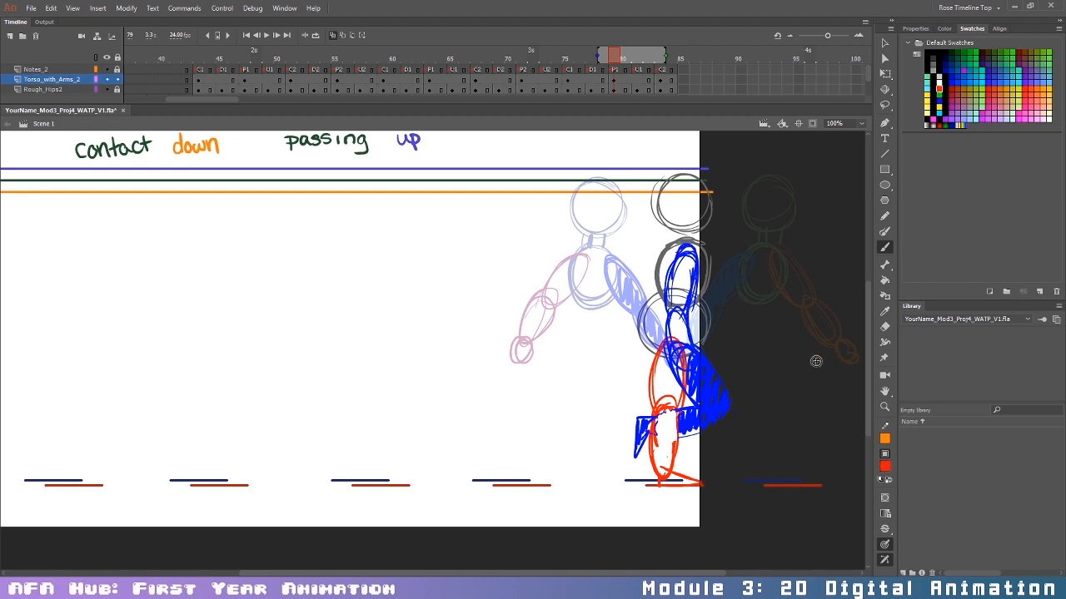
pyautogui.moveTo(691, 260)
pyautogui.mouseDown()
pyautogui.moveTo(681, 242)
pyautogui.moveTo(689, 288)
pyautogui.moveTo(679, 295)
pyautogui.moveTo(702, 252)
pyautogui.mouseUp()
pyautogui.moveTo(681, 318)
pyautogui.mouseDown()
pyautogui.moveTo(676, 345)
pyautogui.moveTo(696, 355)
pyautogui.moveTo(666, 387)
pyautogui.moveTo(681, 383)
pyautogui.mouseUp()
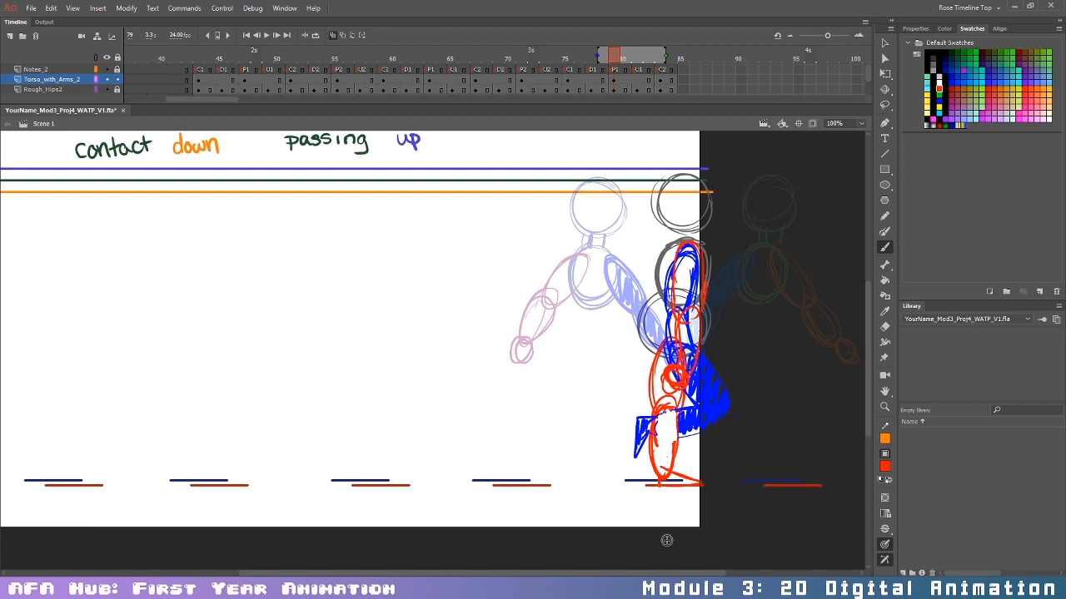
# Step: Play the walk cycle as a test movie, close the preview and return to the timeline
pyautogui.hotkey('ctrl', 'Return')
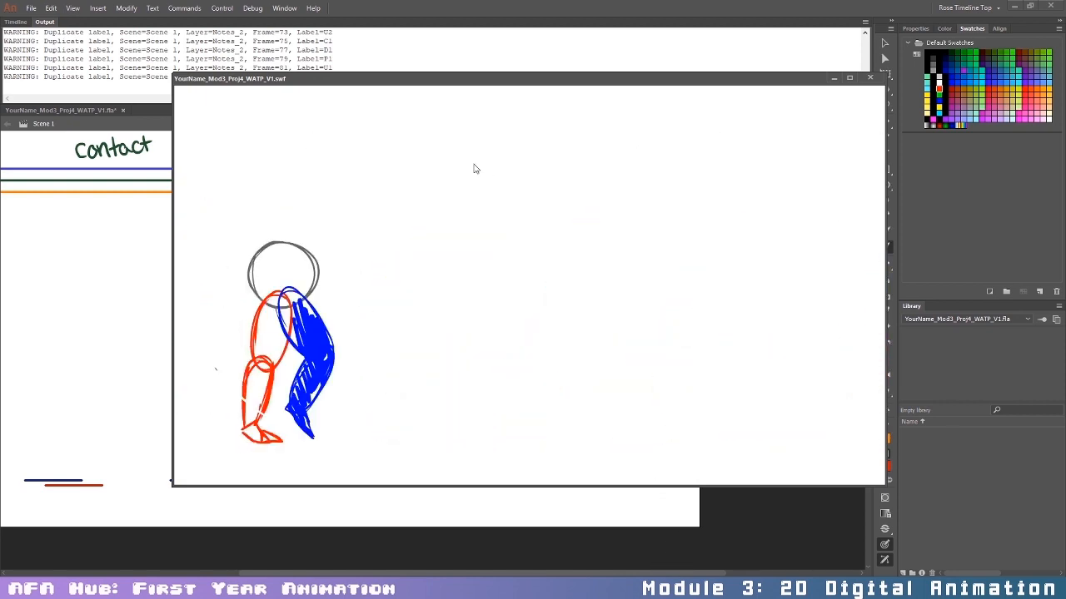
pyautogui.click(869, 78)
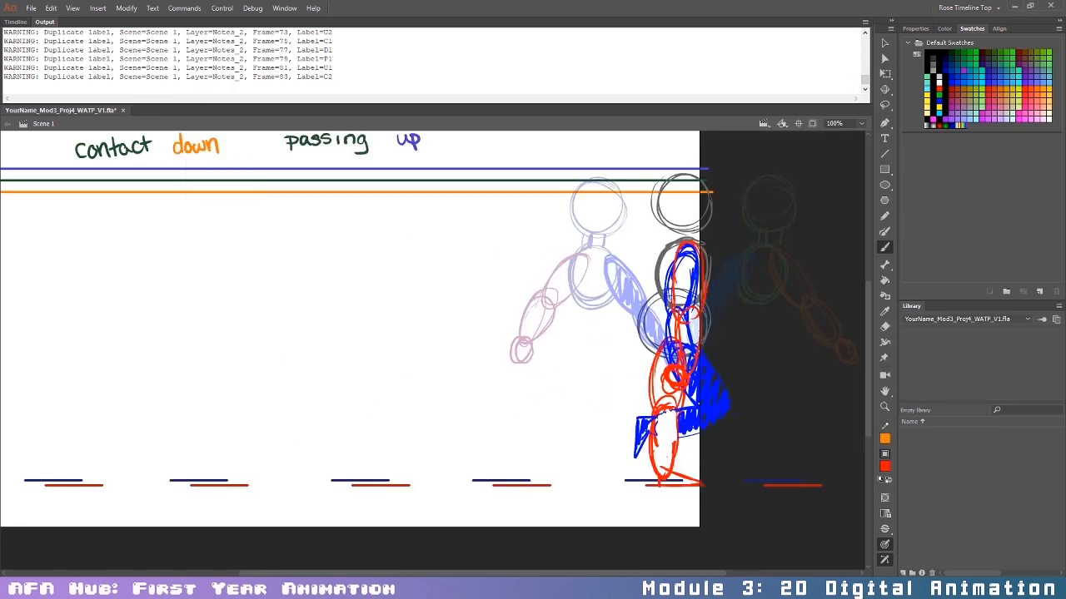
pyautogui.click(15, 22)
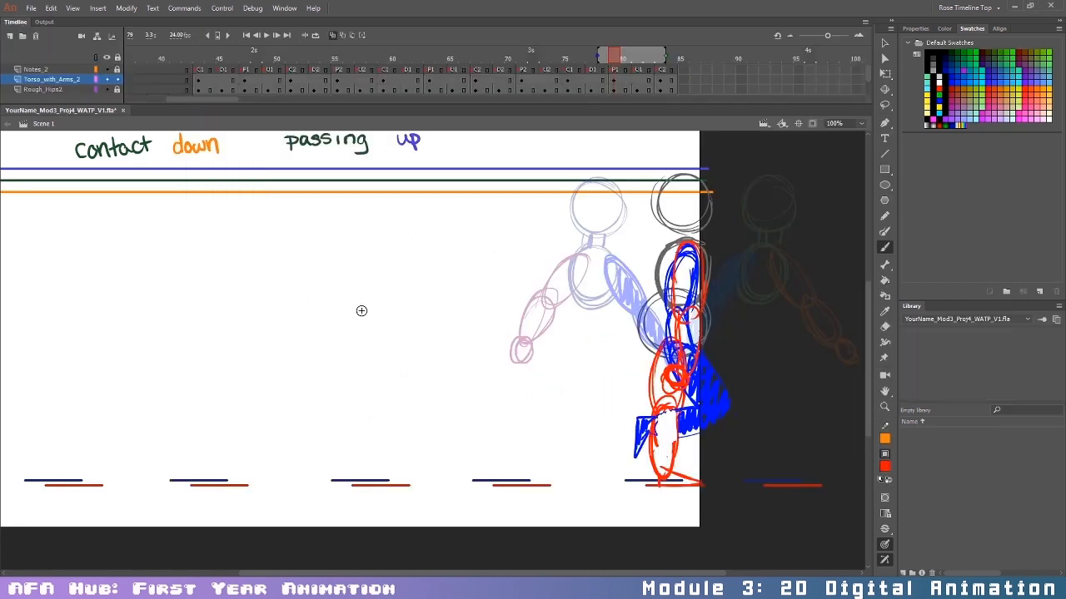
# Step: Start a blank keyframe at frame 45 (D1) on Torso_with_Arms_2 and shorten the onion skin range to the neighbouring poses
pyautogui.click(221, 87)
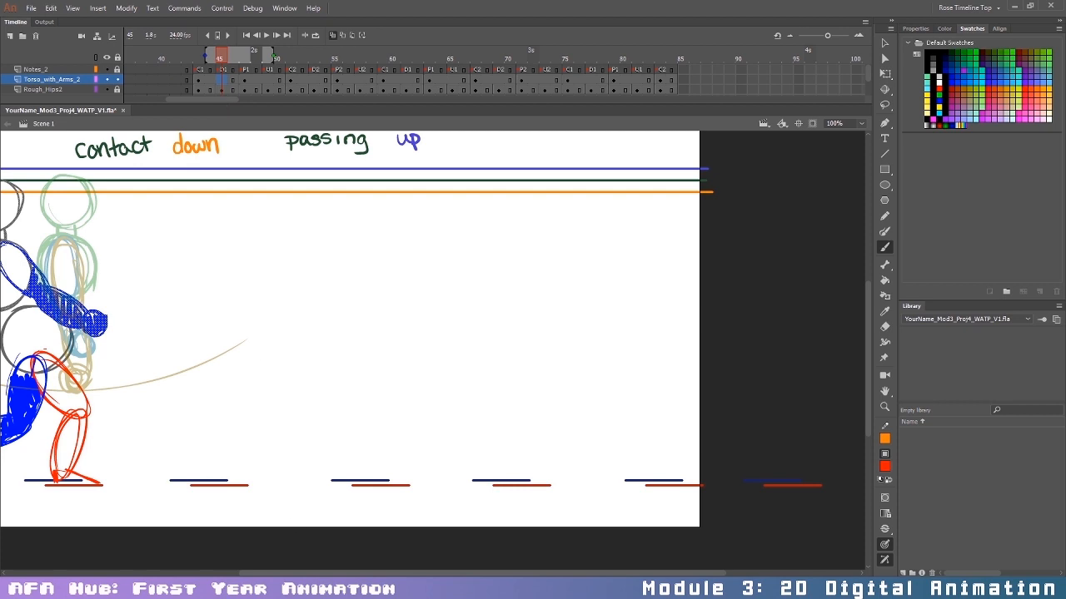
pyautogui.moveTo(461, 573); pyautogui.dragTo(336, 573)
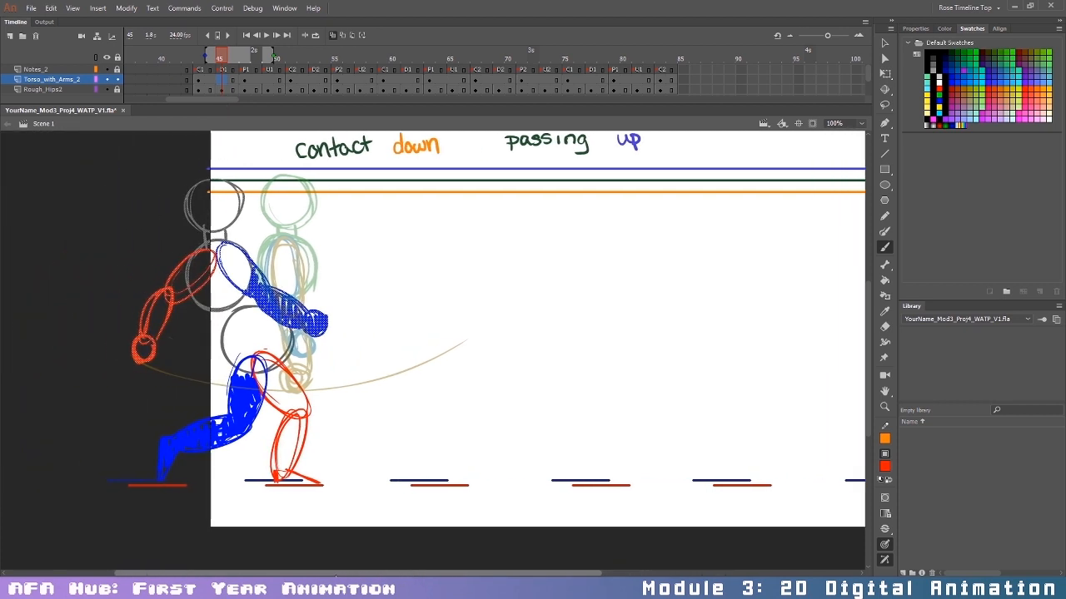
pyautogui.press('Delete')
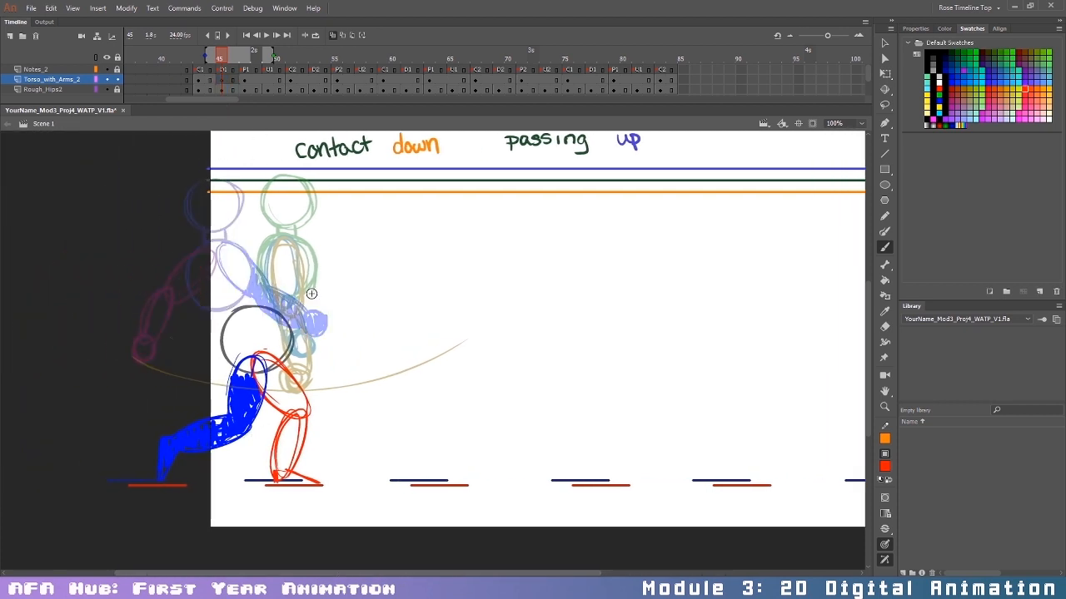
pyautogui.moveTo(275, 53); pyautogui.dragTo(255, 50)
# Step: Draw a dark grey head circle on frame 45 between the ghosted heads and nudge it slightly down and to the left
pyautogui.click(932, 70)
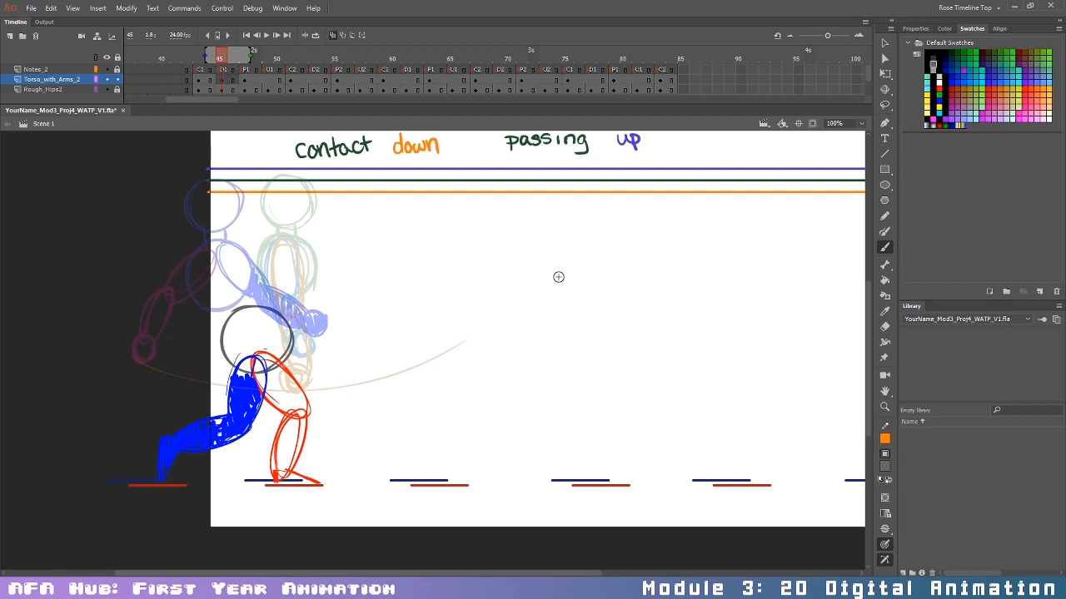
pyautogui.moveTo(270, 186)
pyautogui.mouseDown()
pyautogui.moveTo(263, 220)
pyautogui.moveTo(263, 177)
pyautogui.moveTo(225, 199)
pyautogui.moveTo(278, 210)
pyautogui.mouseUp()
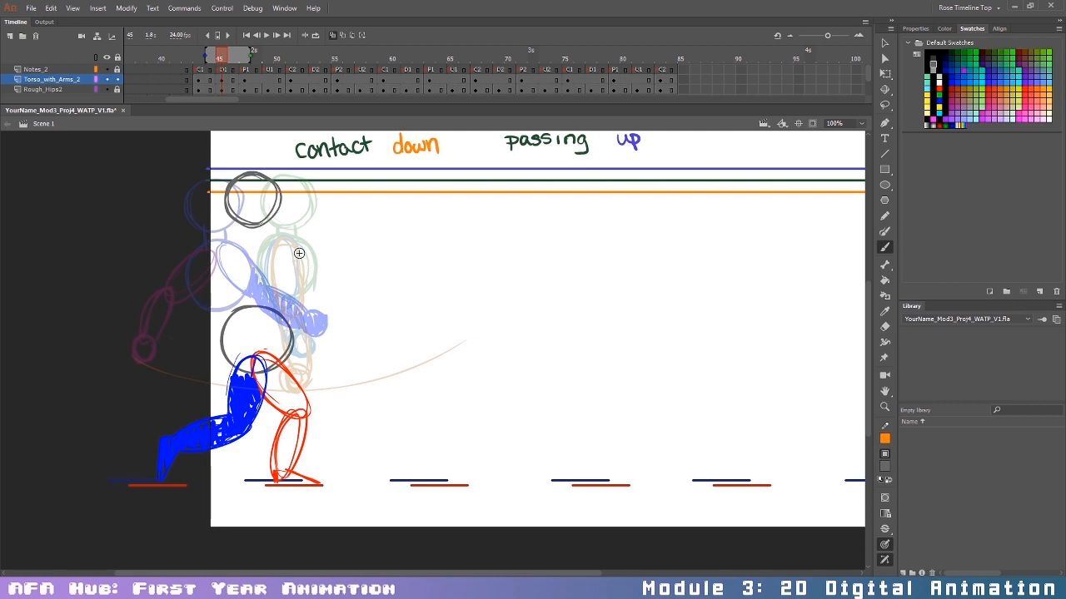
pyautogui.press('v')
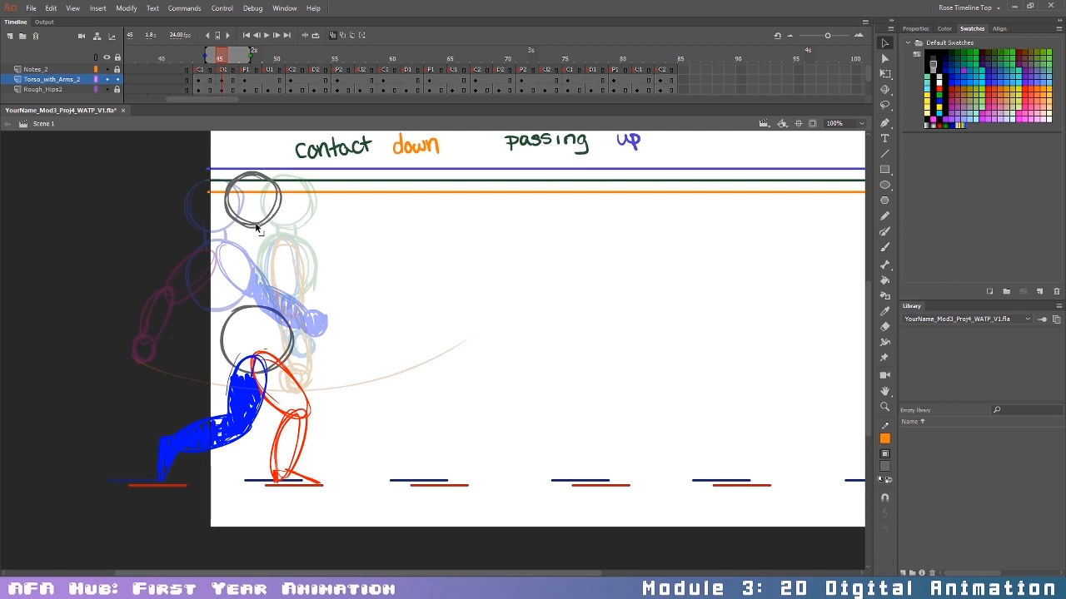
pyautogui.moveTo(259, 229); pyautogui.dragTo(258, 232)
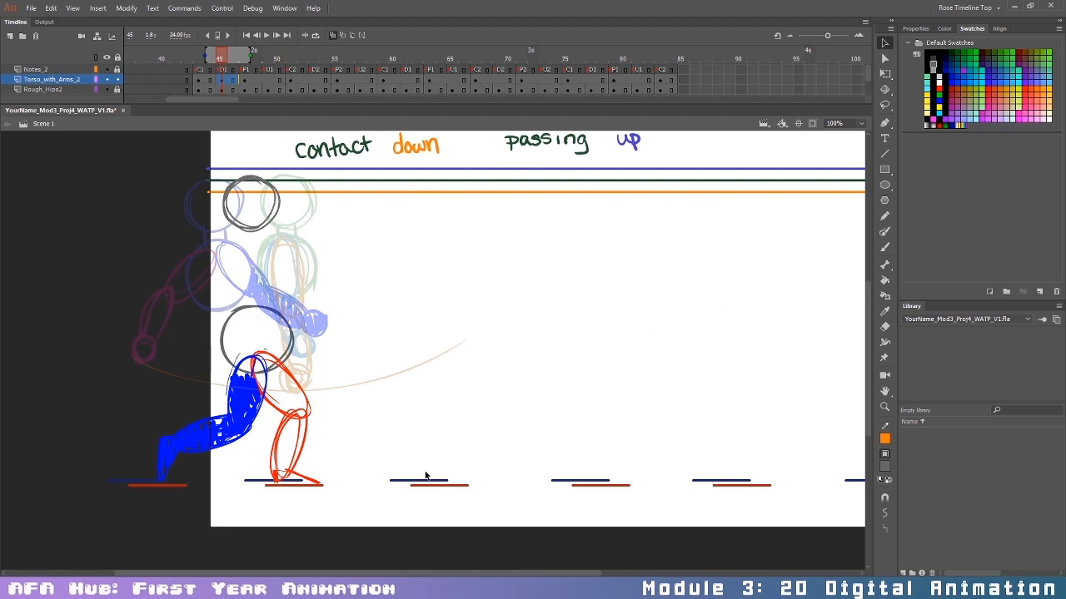
# Step: Draw the dark grey torso oval between head and hips on frame 45 and erase its stray outer strokes
pyautogui.press('b')
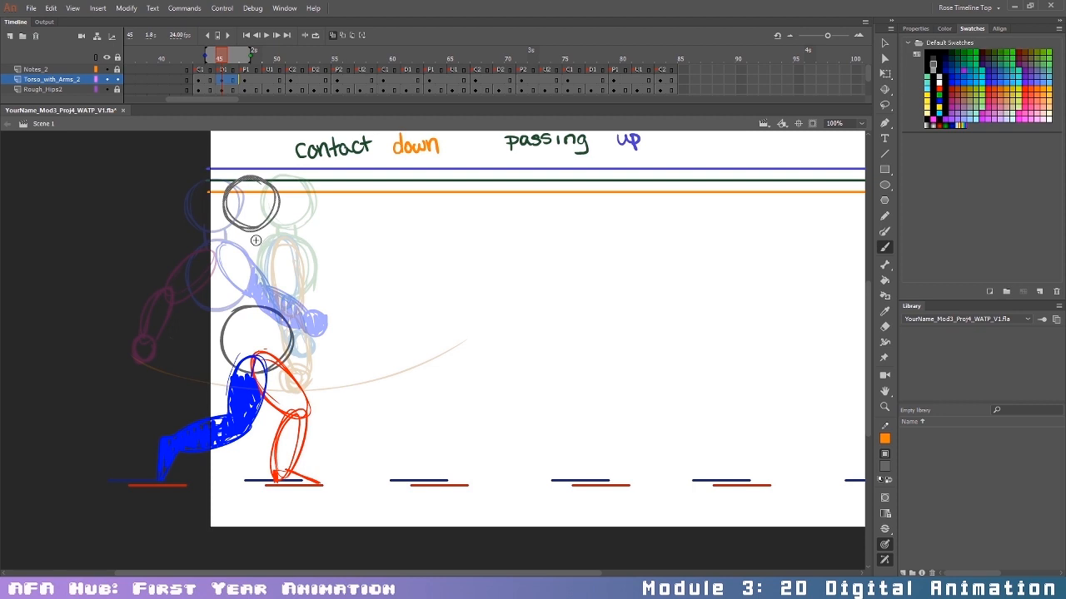
pyautogui.moveTo(265, 241); pyautogui.dragTo(229, 293)
pyautogui.moveTo(249, 311)
pyautogui.mouseDown()
pyautogui.moveTo(273, 300)
pyautogui.moveTo(260, 251)
pyautogui.moveTo(273, 252)
pyautogui.mouseUp()
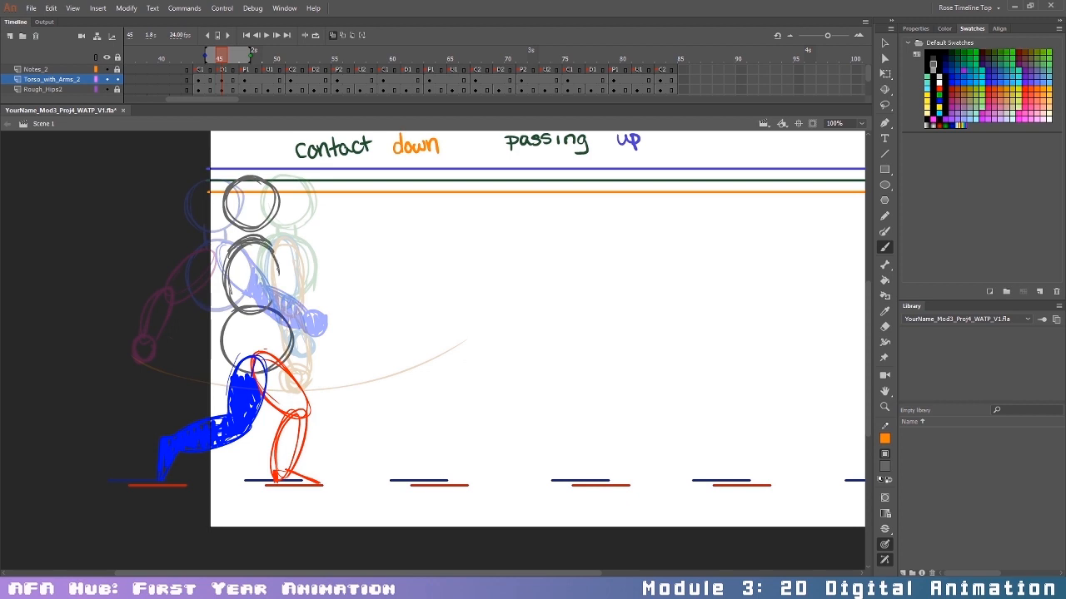
pyautogui.press('e')
pyautogui.moveTo(231, 242)
pyautogui.mouseDown()
pyautogui.moveTo(272, 242)
pyautogui.moveTo(233, 295)
pyautogui.mouseUp()
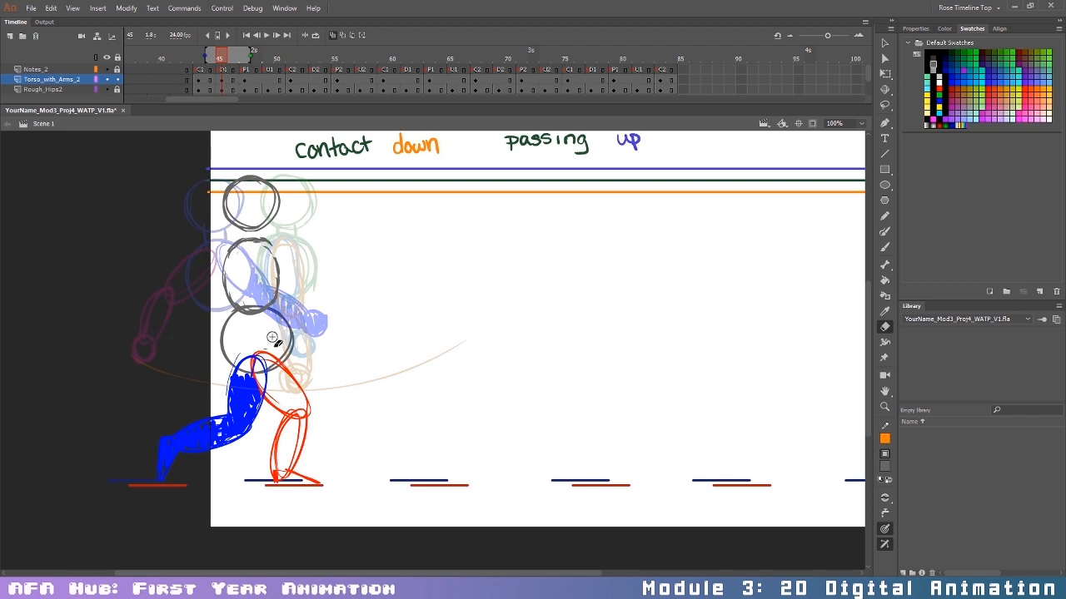
pyautogui.press('b')
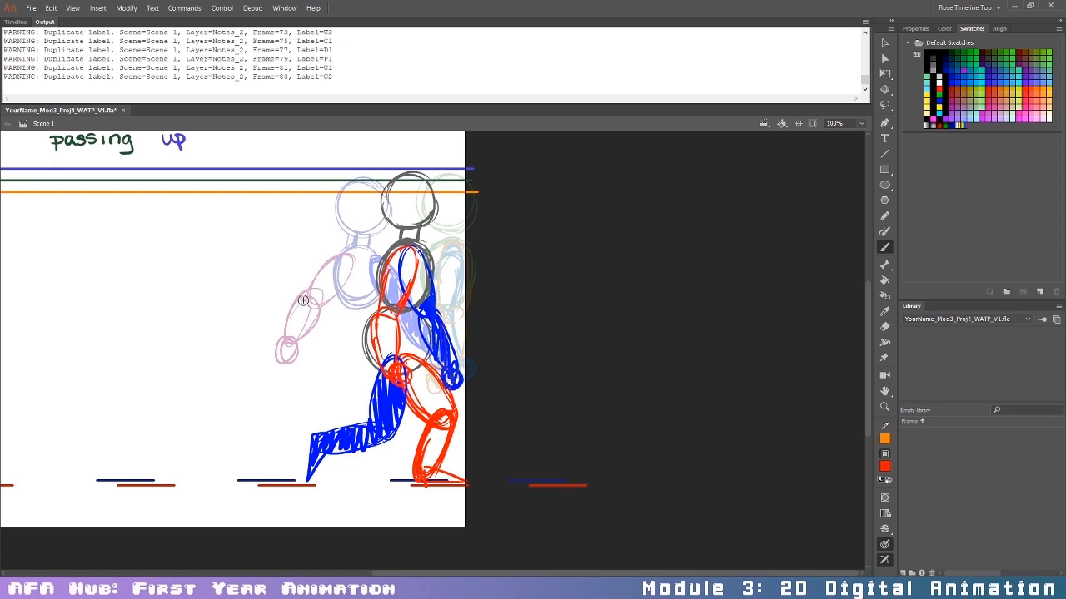
# Step: Return to frame 45 (D1) on Torso_with_Arms_2 and delete the red and blue arm strokes, keeping the head and torso
pyautogui.click(15, 21)
pyautogui.moveTo(525, 567); pyautogui.dragTo(418, 557)
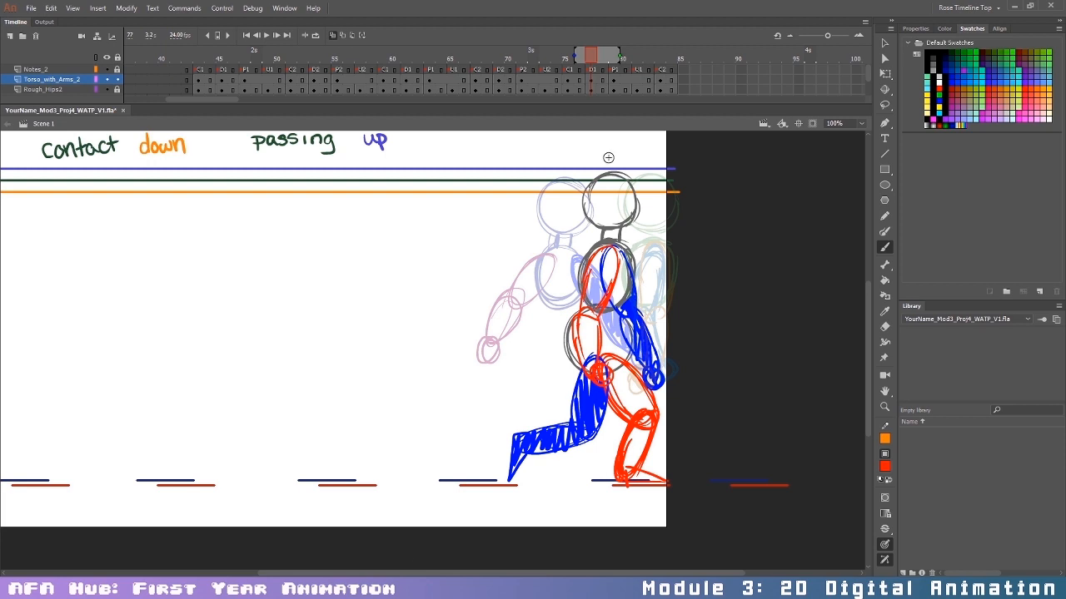
pyautogui.click(223, 81)
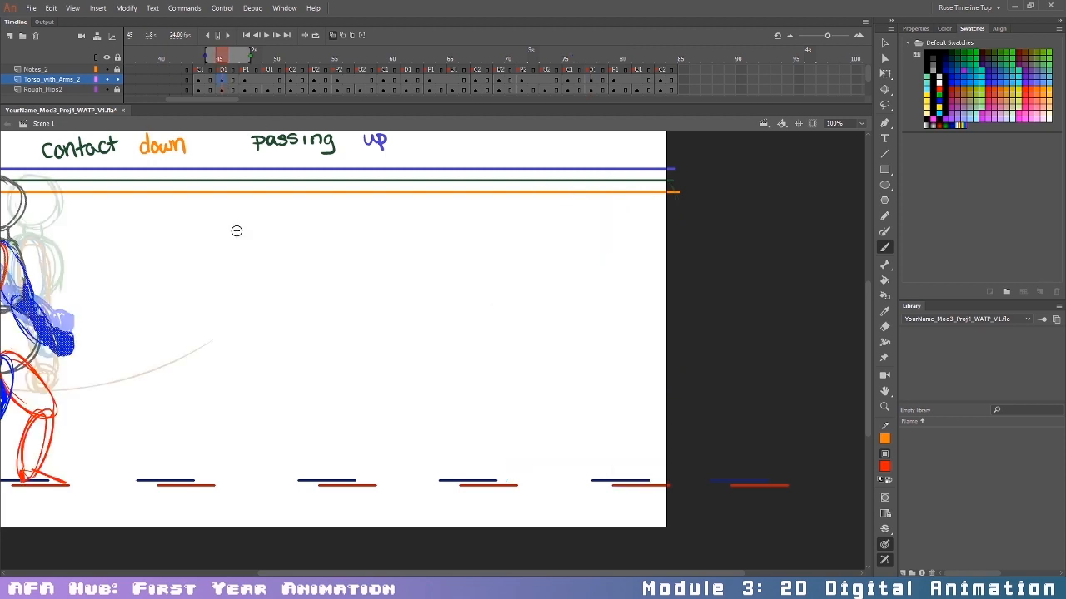
pyautogui.moveTo(543, 573); pyautogui.dragTo(391, 573)
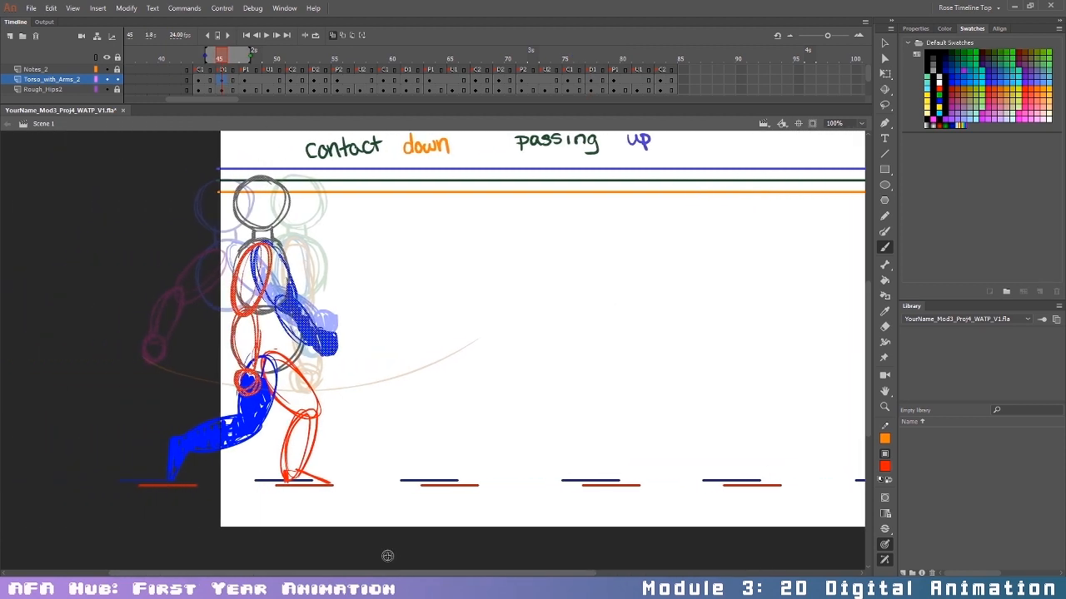
pyautogui.press('z')
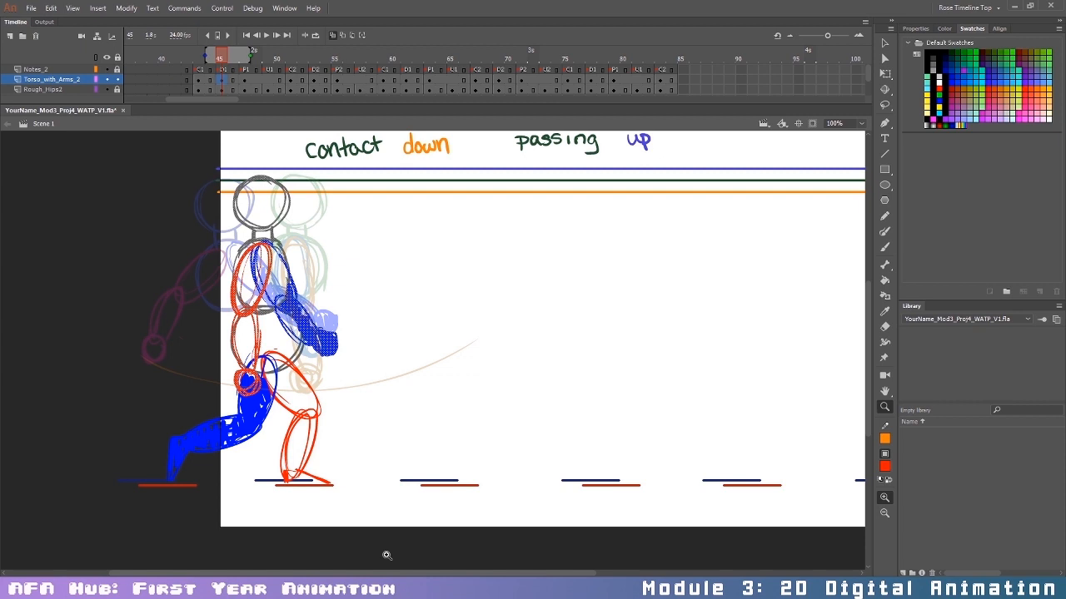
pyautogui.press('v')
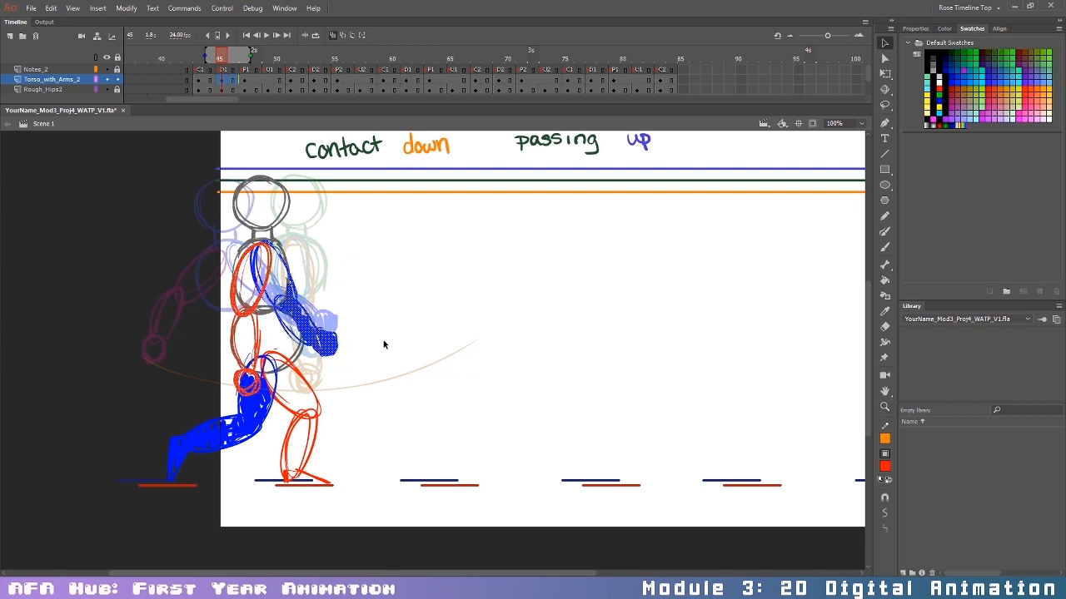
pyautogui.press('Delete')
pyautogui.click(278, 289)
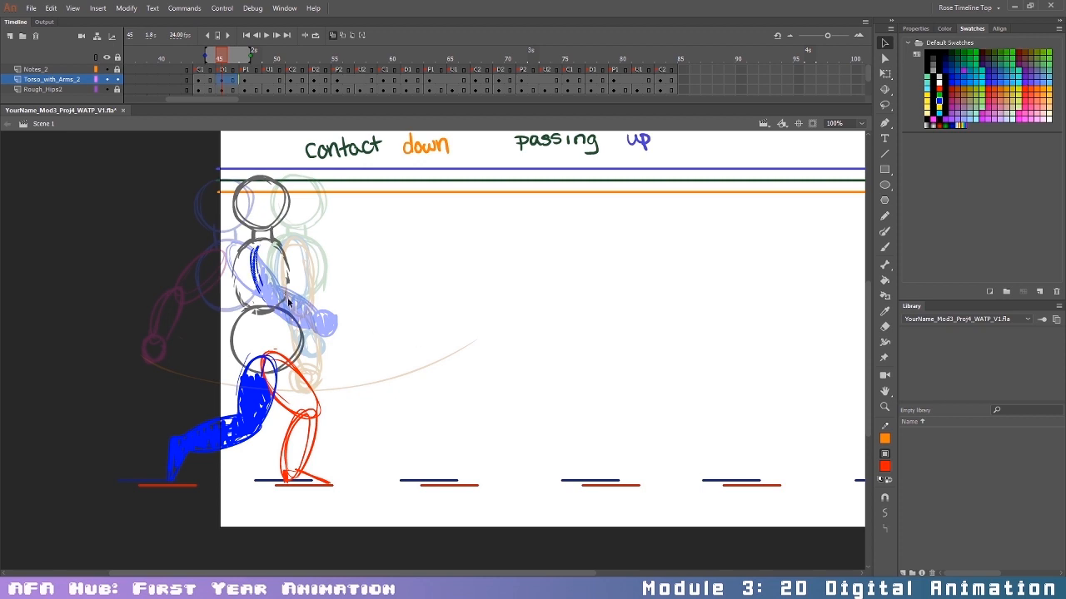
pyautogui.press('Delete')
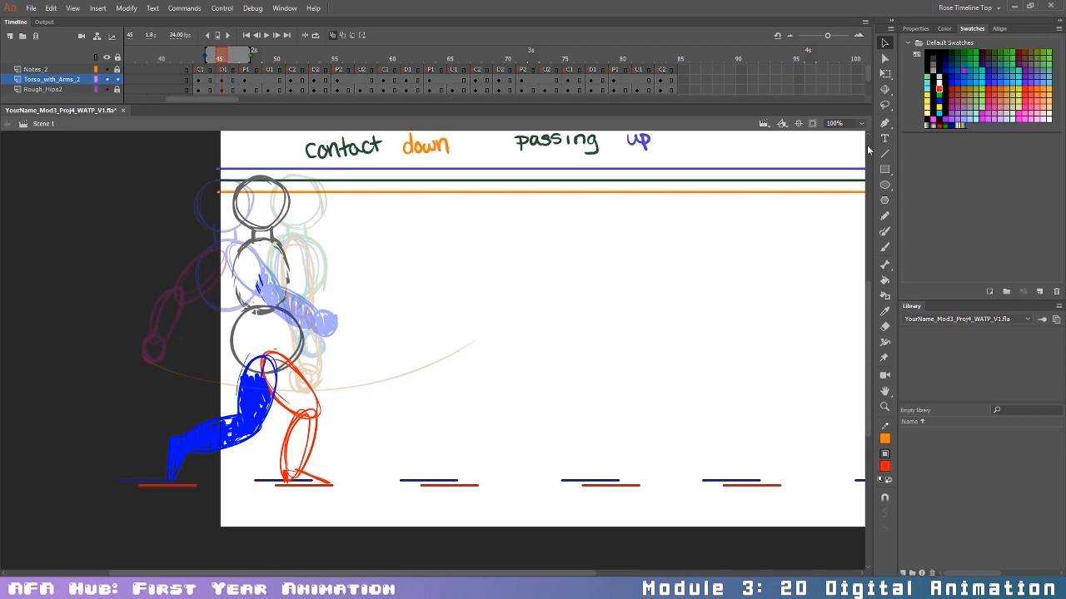
# Step: Draw the red arm swung back and the blue arm reaching forward from the shoulder on frame 45 (D1)
pyautogui.press('b')
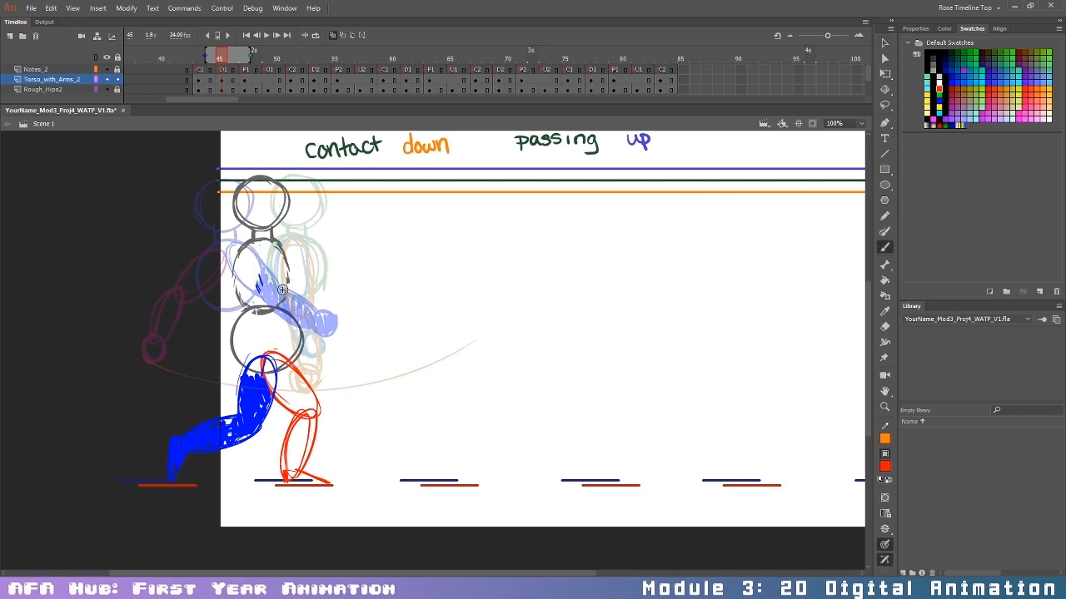
pyautogui.moveTo(230, 298)
pyautogui.mouseDown()
pyautogui.moveTo(250, 251)
pyautogui.moveTo(241, 279)
pyautogui.mouseUp()
pyautogui.moveTo(214, 330)
pyautogui.mouseDown()
pyautogui.moveTo(199, 329)
pyautogui.moveTo(218, 299)
pyautogui.moveTo(166, 353)
pyautogui.moveTo(166, 320)
pyautogui.mouseUp()
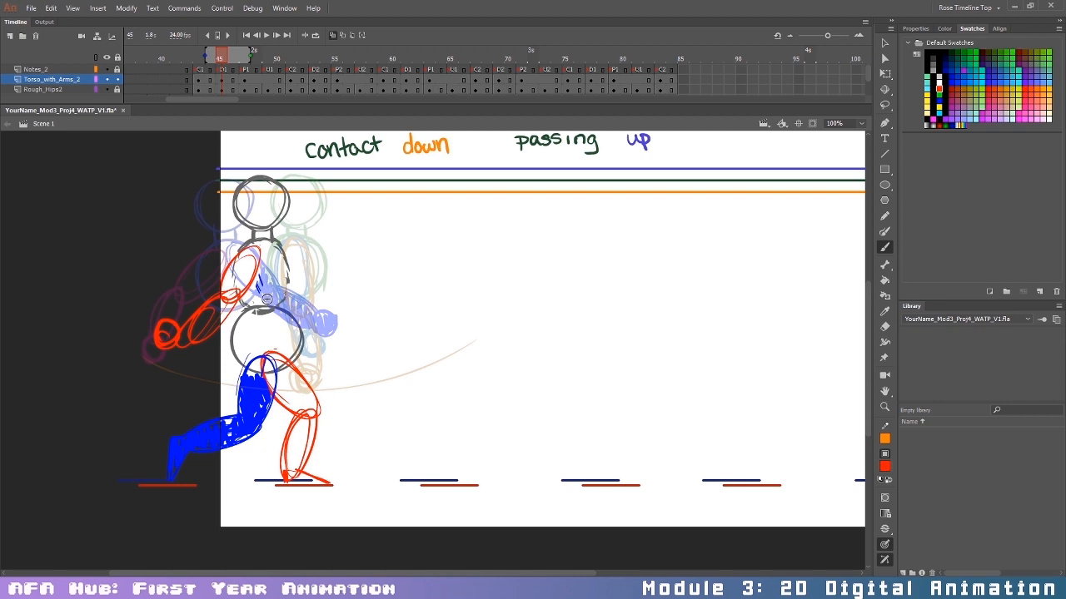
pyautogui.hotkey('ctrl', 'z')
pyautogui.moveTo(179, 327); pyautogui.dragTo(159, 337)
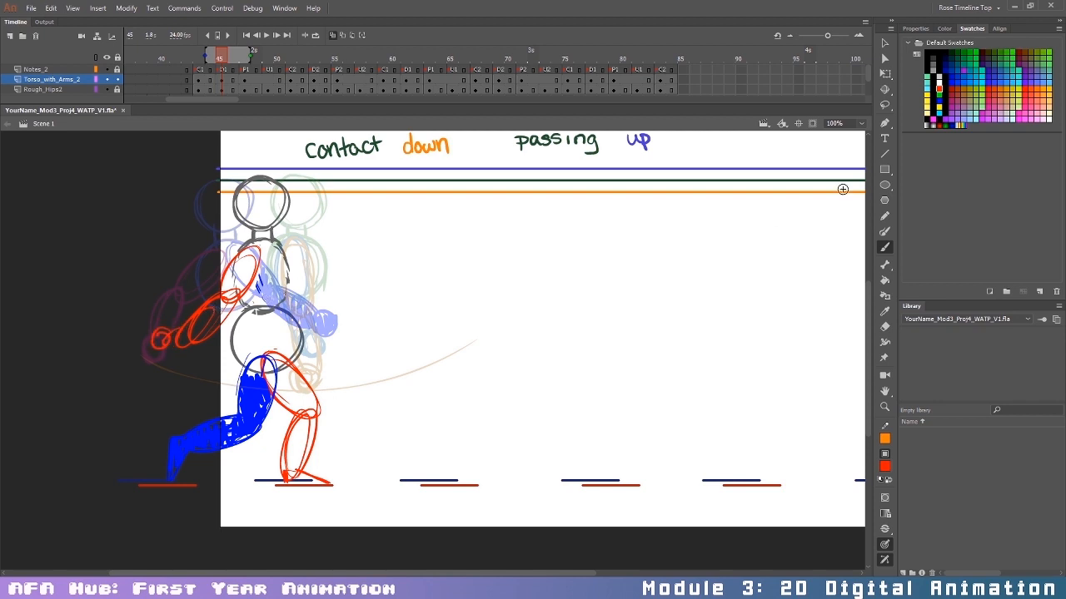
pyautogui.click(939, 101)
pyautogui.moveTo(270, 248)
pyautogui.mouseDown()
pyautogui.moveTo(301, 291)
pyautogui.moveTo(273, 249)
pyautogui.moveTo(310, 298)
pyautogui.moveTo(376, 335)
pyautogui.moveTo(292, 288)
pyautogui.moveTo(337, 321)
pyautogui.moveTo(377, 331)
pyautogui.moveTo(374, 313)
pyautogui.mouseUp()
# Step: Go to frame 53 (D2) on Torso_with_Arms_2 and delete its red and blue arm strokes, keeping head and torso
pyautogui.click(317, 80)
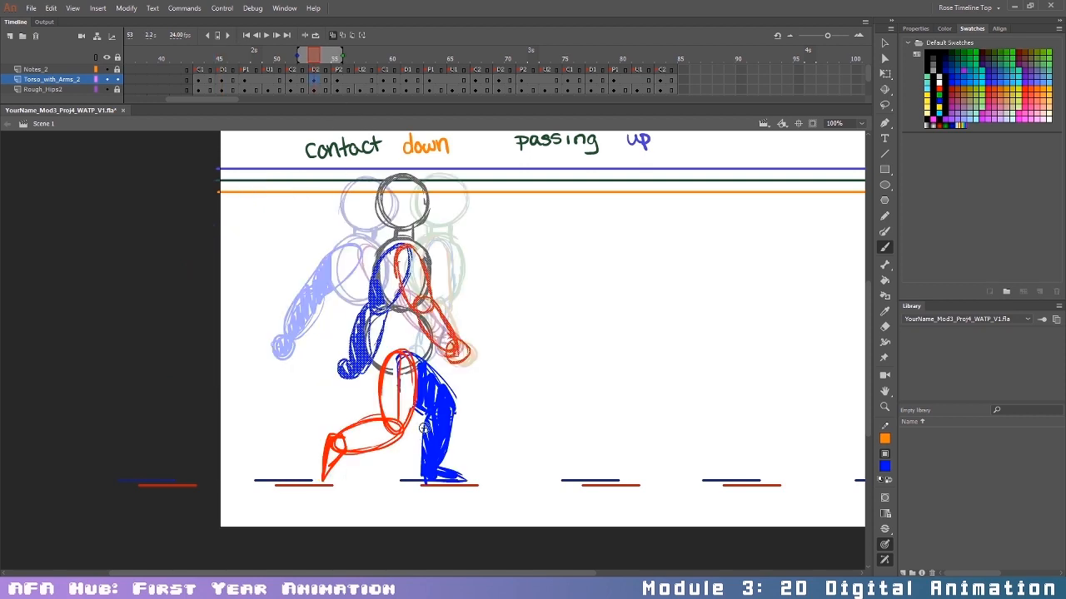
pyautogui.press('v')
pyautogui.click(365, 372)
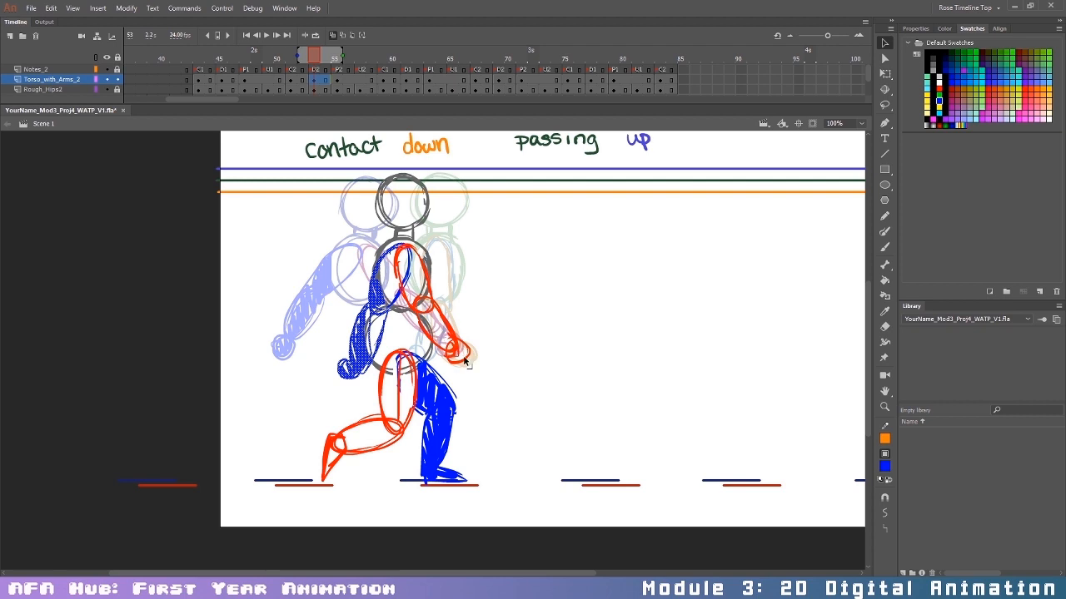
pyautogui.press('Delete')
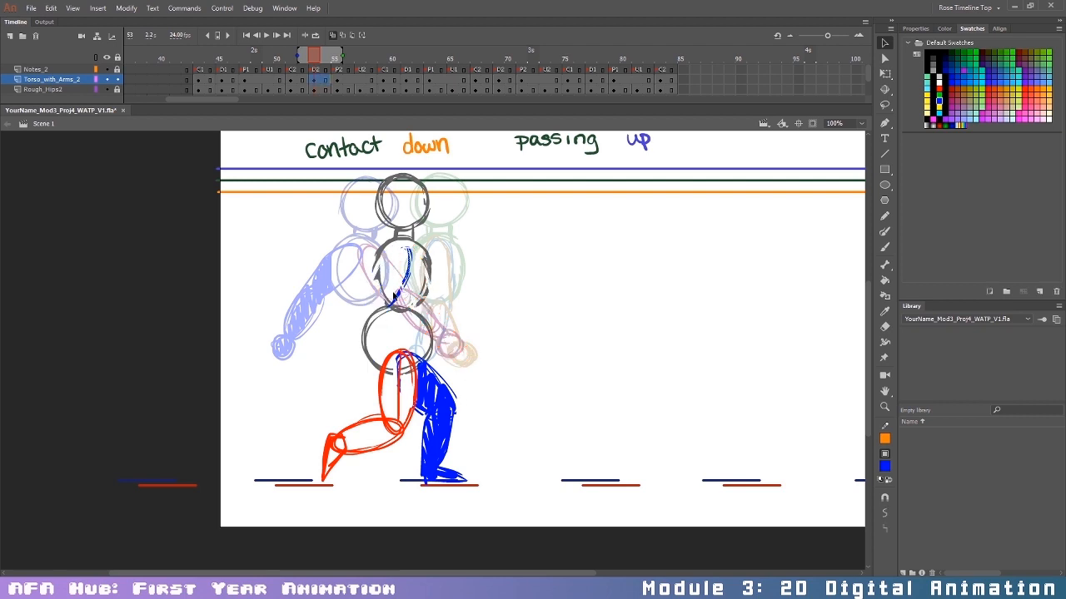
pyautogui.press('Delete')
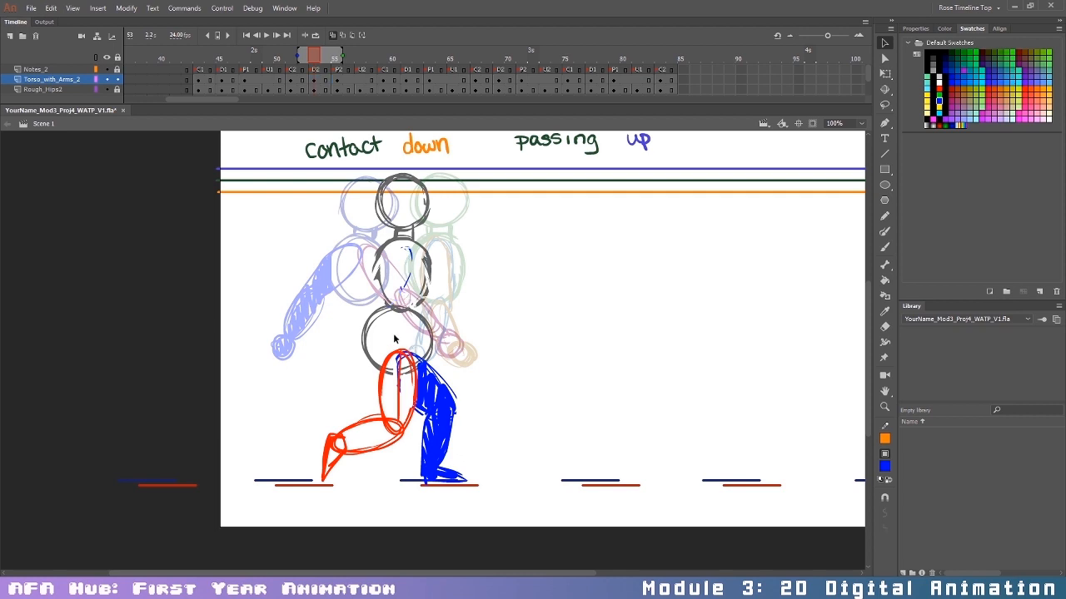
# Step: Draw the shaded blue arm swung back and the red outlined arm reaching forward on frame 53 (D2)
pyautogui.press('b')
pyautogui.moveTo(401, 254)
pyautogui.mouseDown()
pyautogui.moveTo(340, 321)
pyautogui.moveTo(328, 302)
pyautogui.moveTo(303, 328)
pyautogui.moveTo(347, 323)
pyautogui.moveTo(300, 325)
pyautogui.moveTo(297, 341)
pyautogui.moveTo(376, 277)
pyautogui.mouseUp()
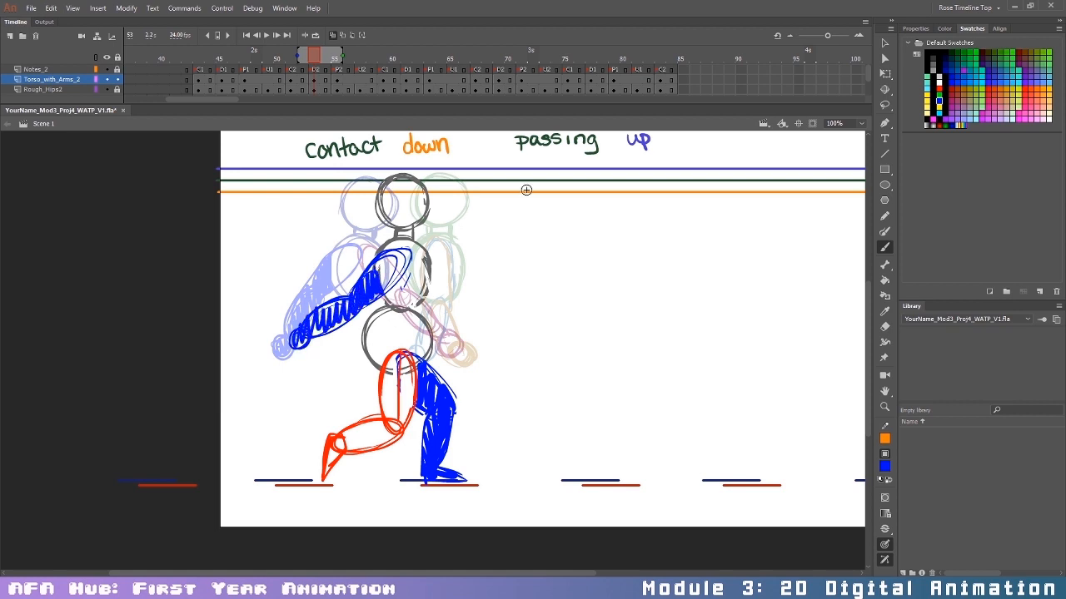
pyautogui.click(939, 88)
pyautogui.moveTo(413, 253)
pyautogui.mouseDown()
pyautogui.moveTo(409, 274)
pyautogui.moveTo(427, 268)
pyautogui.moveTo(455, 298)
pyautogui.moveTo(418, 248)
pyautogui.moveTo(470, 325)
pyautogui.moveTo(456, 291)
pyautogui.moveTo(450, 302)
pyautogui.moveTo(483, 320)
pyautogui.moveTo(516, 319)
pyautogui.moveTo(504, 333)
pyautogui.moveTo(524, 329)
pyautogui.mouseUp()
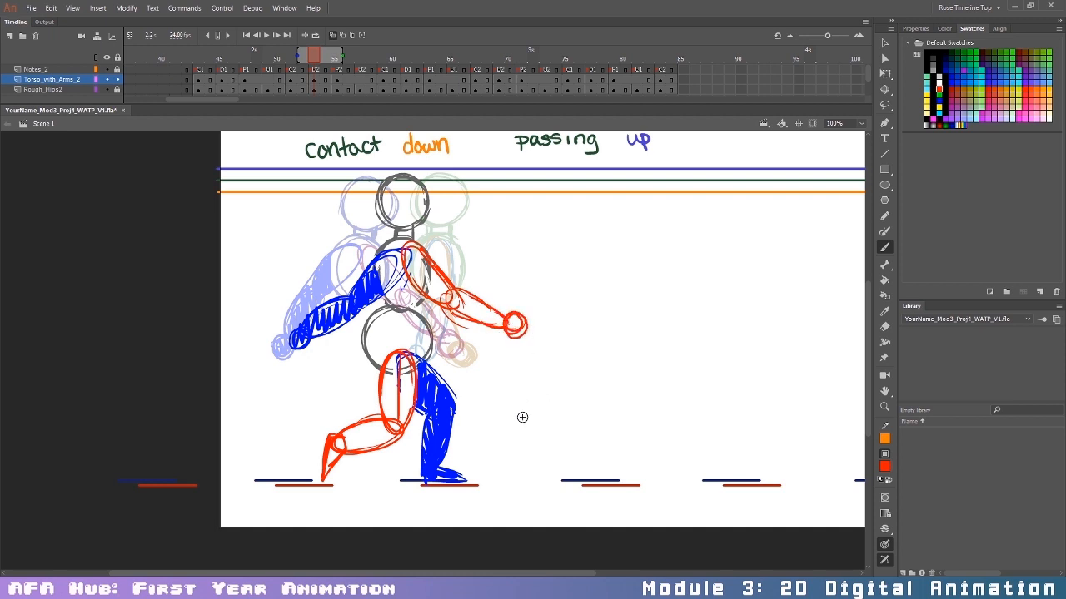
# Step: Go to frame 61 (D1) on Torso_with_Arms_2 and delete the old red and blue arm strokes
pyautogui.click(408, 79)
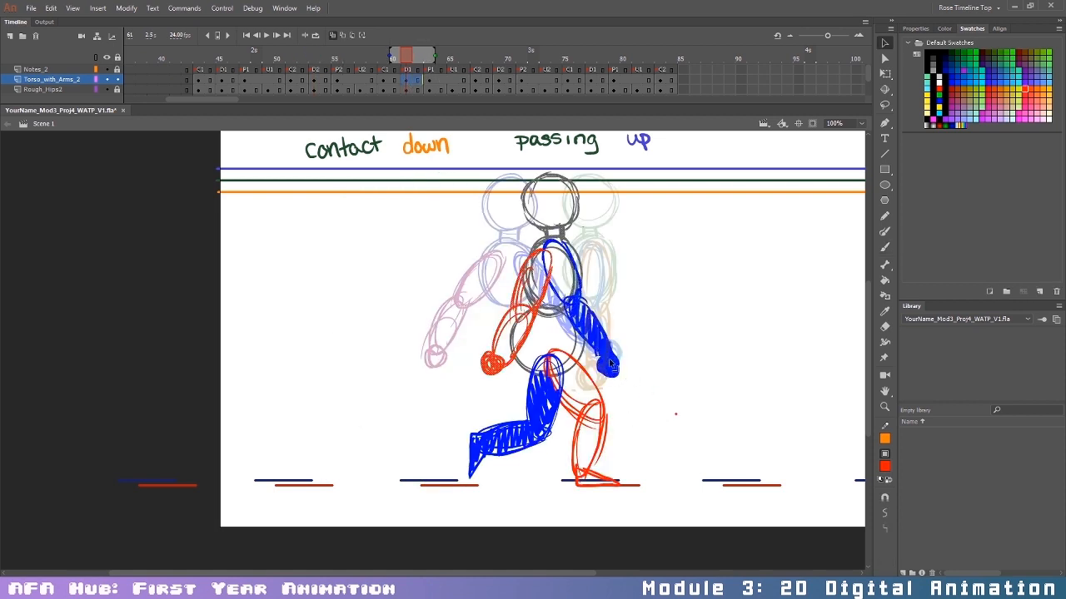
pyautogui.press('v')
pyautogui.press('Delete')
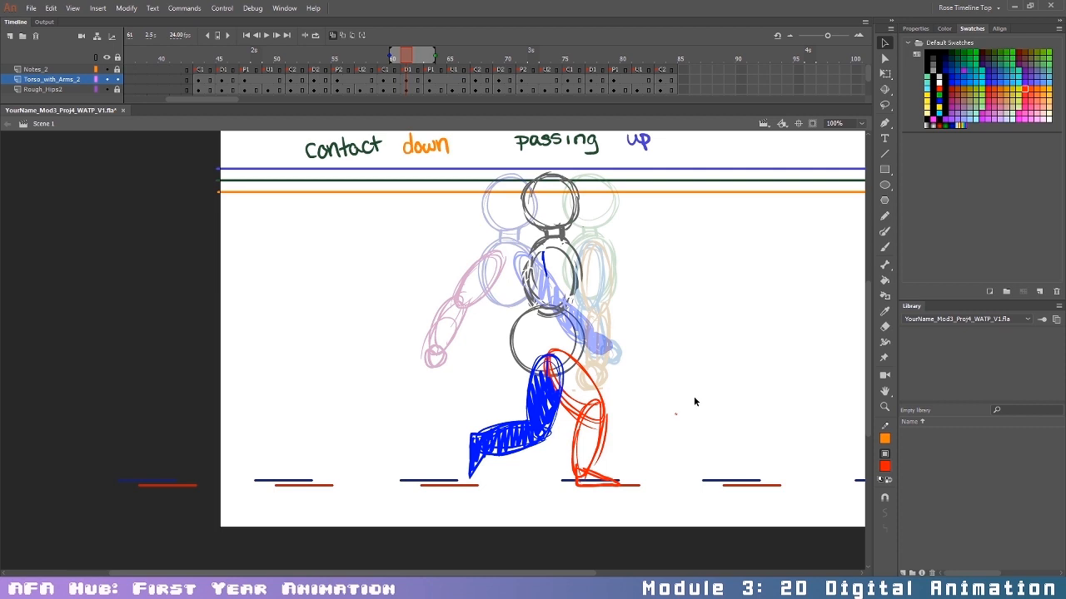
# Step: Draw the shaded blue arm reaching forward with its hand in front of the torso on frame 61 (D1)
pyautogui.press('b')
pyautogui.click(939, 100)
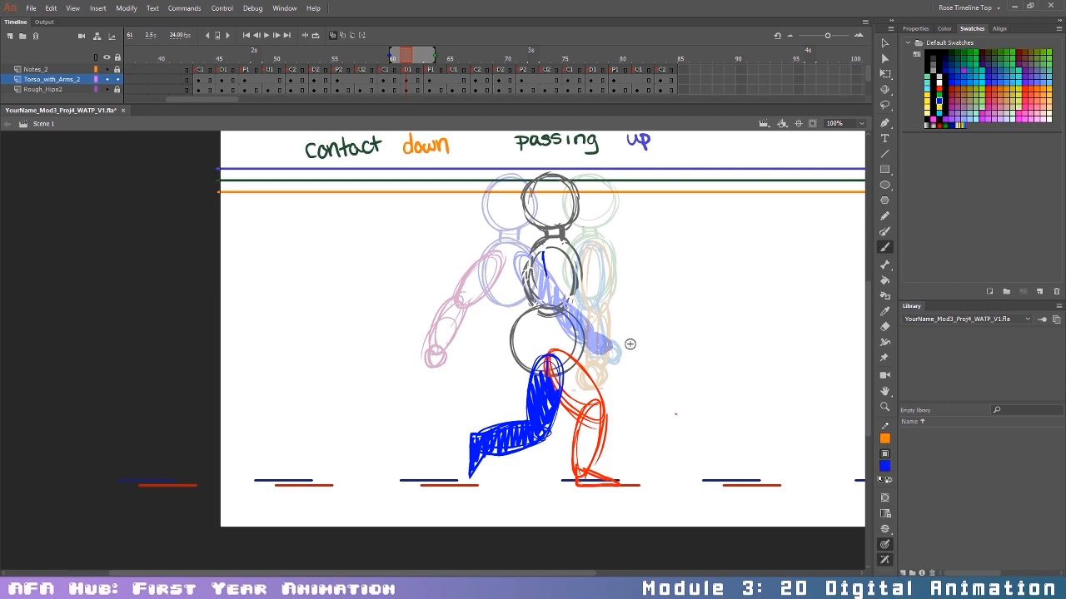
pyautogui.moveTo(549, 250)
pyautogui.mouseDown()
pyautogui.moveTo(554, 279)
pyautogui.moveTo(586, 276)
pyautogui.moveTo(601, 295)
pyautogui.mouseUp()
pyautogui.moveTo(556, 255)
pyautogui.mouseDown()
pyautogui.moveTo(586, 310)
pyautogui.moveTo(631, 330)
pyautogui.mouseUp()
pyautogui.moveTo(591, 298)
pyautogui.mouseDown()
pyautogui.moveTo(640, 337)
pyautogui.moveTo(665, 326)
pyautogui.moveTo(641, 331)
pyautogui.mouseUp()
pyautogui.moveTo(580, 275)
pyautogui.mouseDown()
pyautogui.moveTo(592, 311)
pyautogui.moveTo(654, 333)
pyautogui.mouseUp()
# Step: Draw the red outlined arm swung back behind the torso, with its hand, on frame 61 (D1)
pyautogui.click(939, 87)
pyautogui.moveTo(550, 251)
pyautogui.mouseDown()
pyautogui.moveTo(521, 292)
pyautogui.moveTo(496, 298)
pyautogui.mouseUp()
pyautogui.moveTo(538, 270)
pyautogui.mouseDown()
pyautogui.moveTo(460, 331)
pyautogui.moveTo(505, 301)
pyautogui.mouseUp()
pyautogui.moveTo(446, 331)
pyautogui.mouseDown()
pyautogui.moveTo(445, 341)
pyautogui.moveTo(455, 328)
pyautogui.mouseUp()
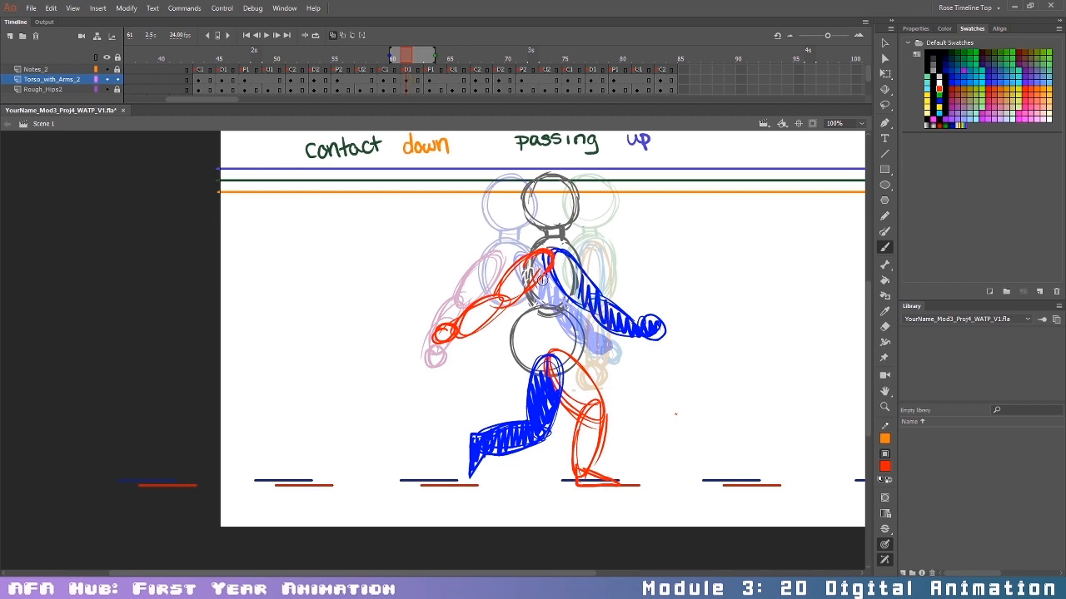
# Step: Go to frame 69 (D2) on Torso_with_Arms_2 and delete its red and blue arm strokes
pyautogui.click(499, 80)
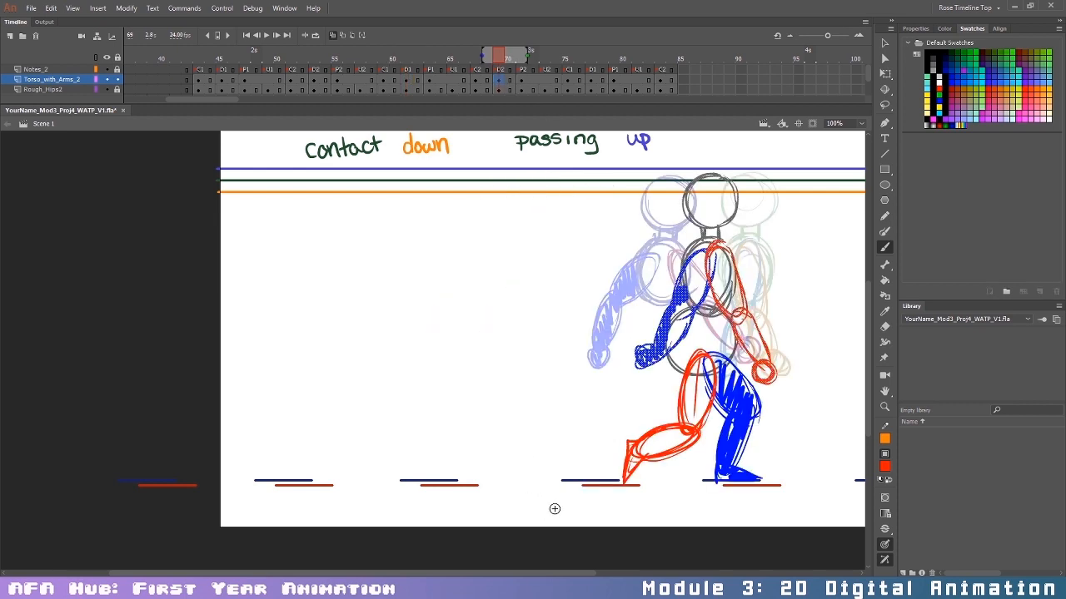
pyautogui.press('v')
pyautogui.click(601, 400)
pyautogui.click(648, 355)
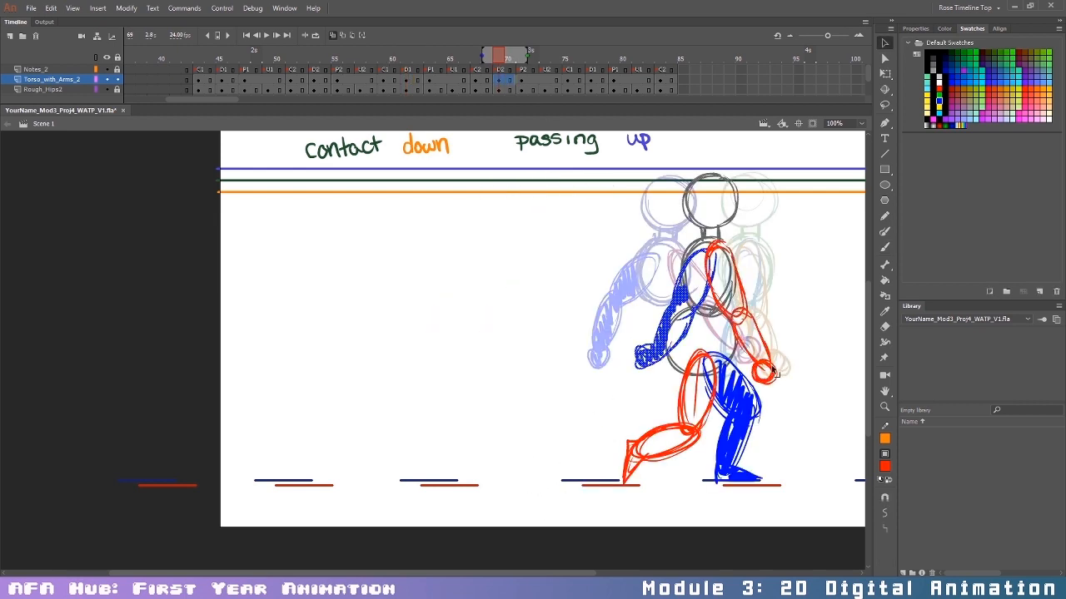
pyautogui.press('Delete')
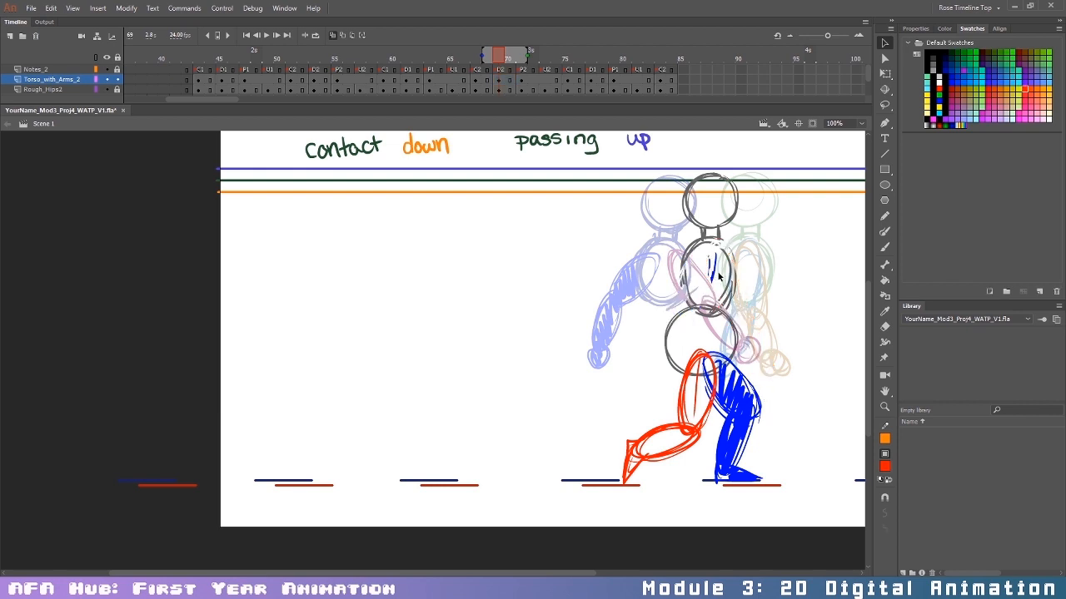
# Step: Draw the shaded blue arm swung back from the shoulder on frame 69 (D2)
pyautogui.click(939, 100)
pyautogui.press('b')
pyautogui.moveTo(705, 254)
pyautogui.mouseDown()
pyautogui.moveTo(666, 292)
pyautogui.moveTo(647, 283)
pyautogui.moveTo(616, 333)
pyautogui.moveTo(596, 336)
pyautogui.moveTo(633, 317)
pyautogui.moveTo(676, 263)
pyautogui.moveTo(686, 281)
pyautogui.mouseUp()
pyautogui.click(601, 573)
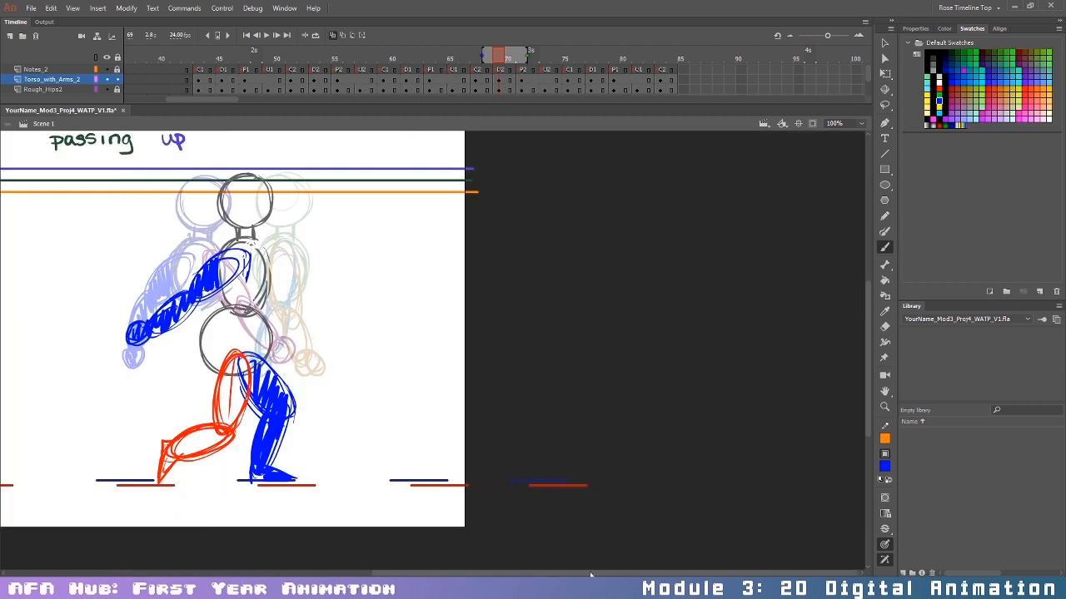
# Step: Draw the red arm reaching forward on frame 69 (D2), redoing the forearm and adding the hand
pyautogui.click(940, 88)
pyautogui.moveTo(249, 251)
pyautogui.mouseDown()
pyautogui.moveTo(277, 297)
pyautogui.moveTo(250, 251)
pyautogui.moveTo(300, 317)
pyautogui.moveTo(317, 307)
pyautogui.moveTo(333, 336)
pyautogui.mouseUp()
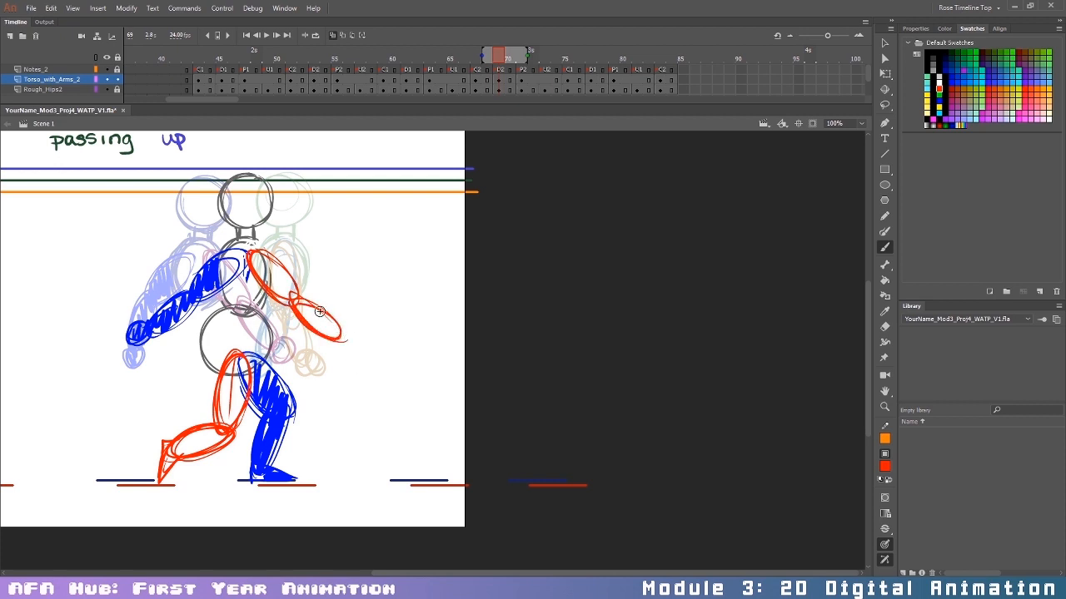
pyautogui.hotkey('ctrl', 'z')
pyautogui.hotkey('ctrl', 'z')
pyautogui.moveTo(295, 303)
pyautogui.mouseDown()
pyautogui.moveTo(358, 323)
pyautogui.moveTo(337, 333)
pyautogui.mouseUp()
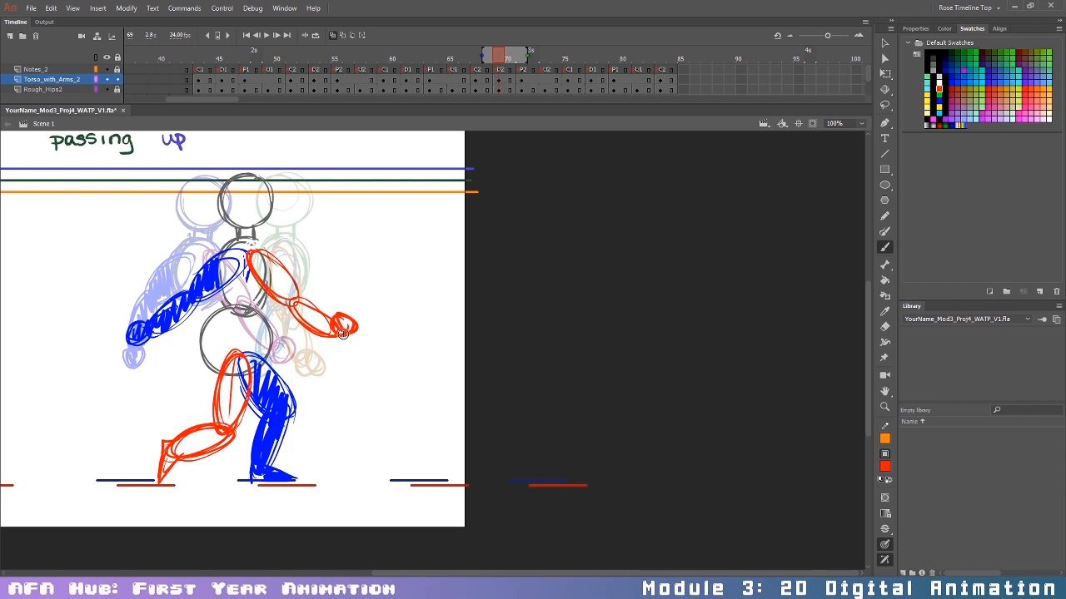
# Step: Go to frame 77 (D1) on Torso_with_Arms_2 and delete the arm strokes, leaving head and torso
pyautogui.click(593, 82)
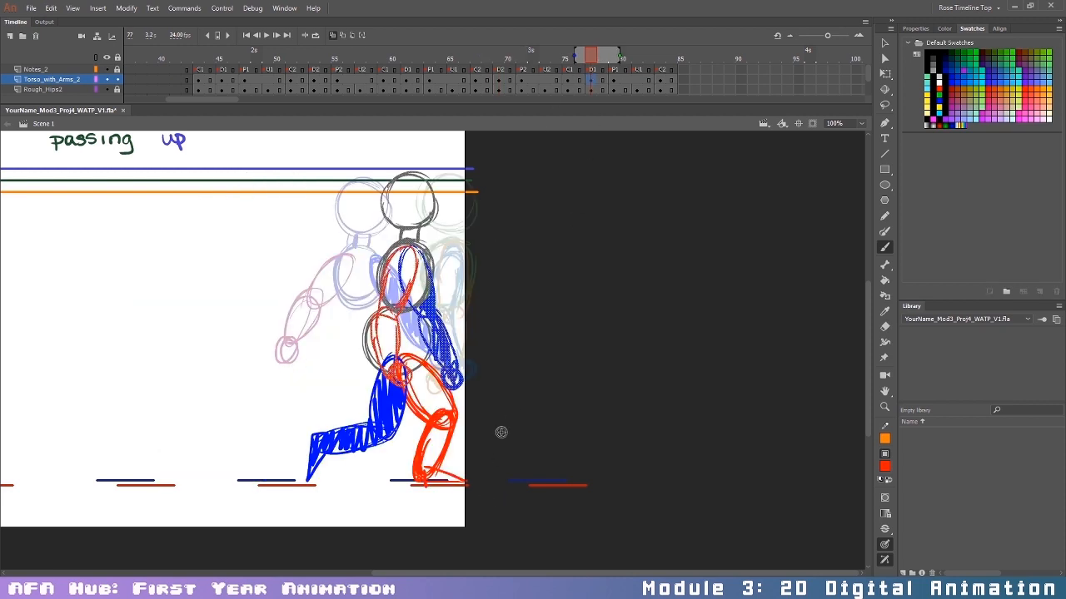
pyautogui.press('v')
pyautogui.click(459, 389)
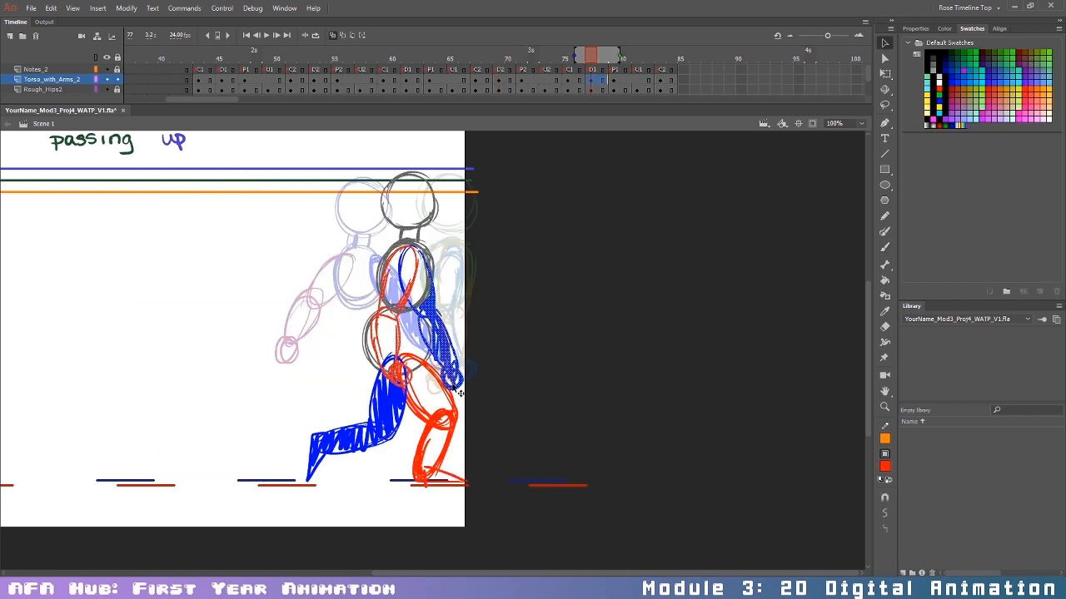
pyautogui.press('Delete')
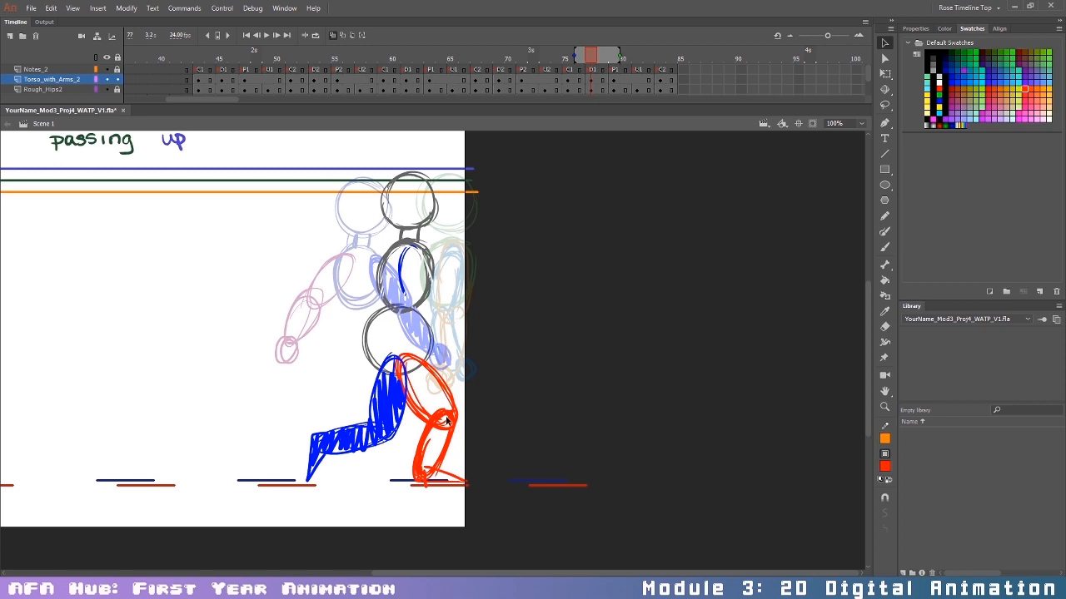
pyautogui.click(399, 288)
# Step: Draw the shaded blue arm reaching forward past the stage edge on frame 77 (D1)
pyautogui.press('b')
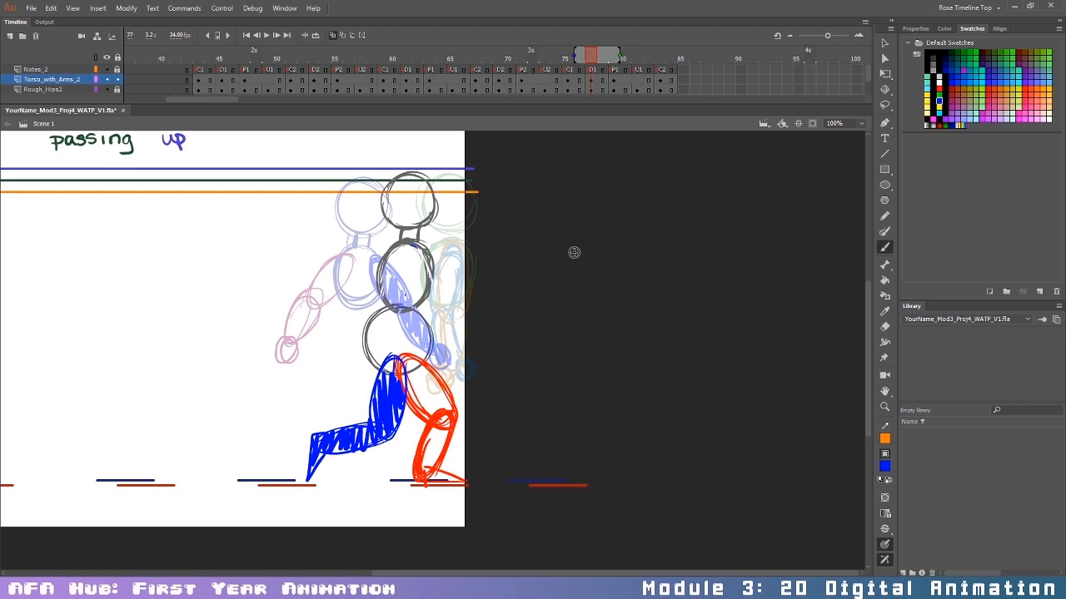
pyautogui.moveTo(404, 265)
pyautogui.mouseDown()
pyautogui.moveTo(490, 320)
pyautogui.moveTo(480, 321)
pyautogui.mouseUp()
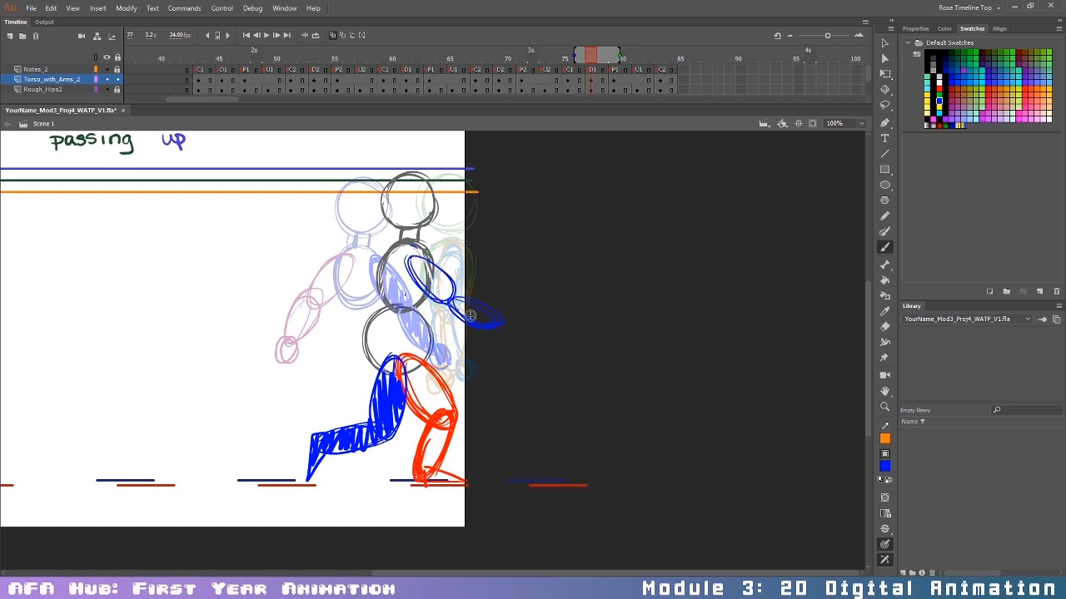
pyautogui.moveTo(406, 258)
pyautogui.mouseDown()
pyautogui.moveTo(460, 309)
pyautogui.moveTo(511, 323)
pyautogui.mouseUp()
pyautogui.moveTo(427, 273)
pyautogui.mouseDown()
pyautogui.moveTo(482, 327)
pyautogui.moveTo(496, 318)
pyautogui.moveTo(523, 326)
pyautogui.mouseUp()
# Step: Draw the red outlined arm swung back behind the torso on frame 77 (D1), undoing the stray stroke
pyautogui.click(938, 87)
pyautogui.moveTo(407, 255)
pyautogui.mouseDown()
pyautogui.moveTo(389, 283)
pyautogui.moveTo(271, 333)
pyautogui.moveTo(293, 327)
pyautogui.mouseUp()
pyautogui.hotkey('ctrl', 'z')
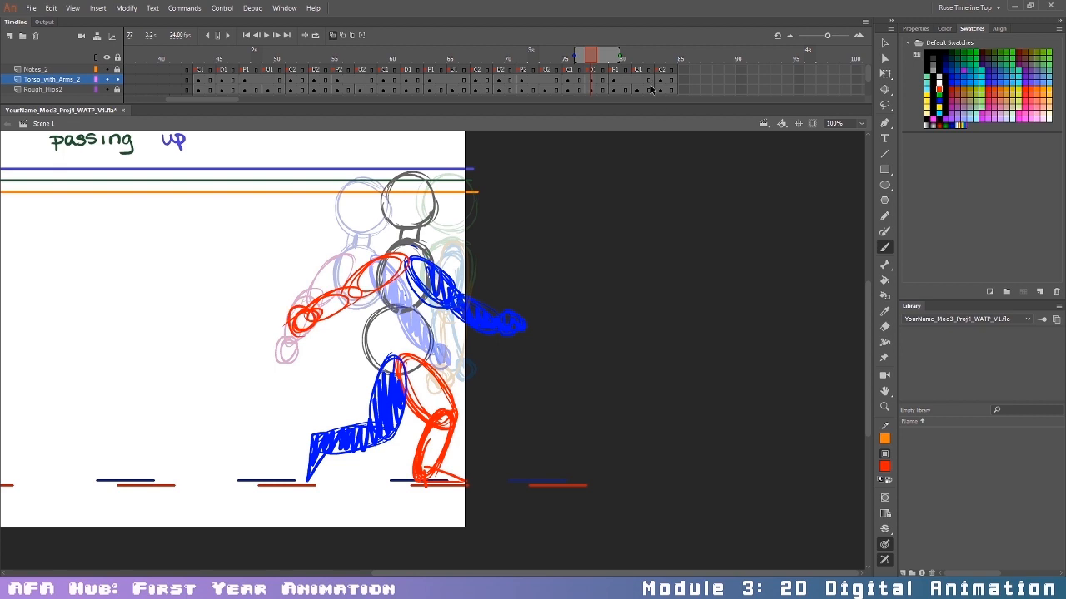
# Step: Preview the walk cycle as a test movie, close it and return to the timeline
pyautogui.hotkey('ctrl', 'Return')
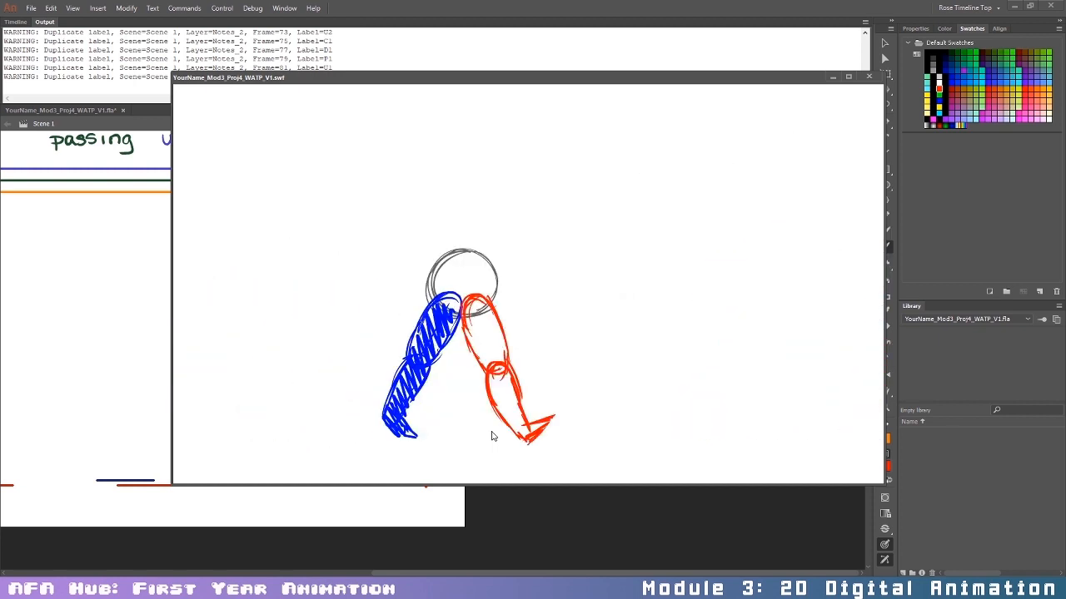
pyautogui.hotkey('ctrl', 'w')
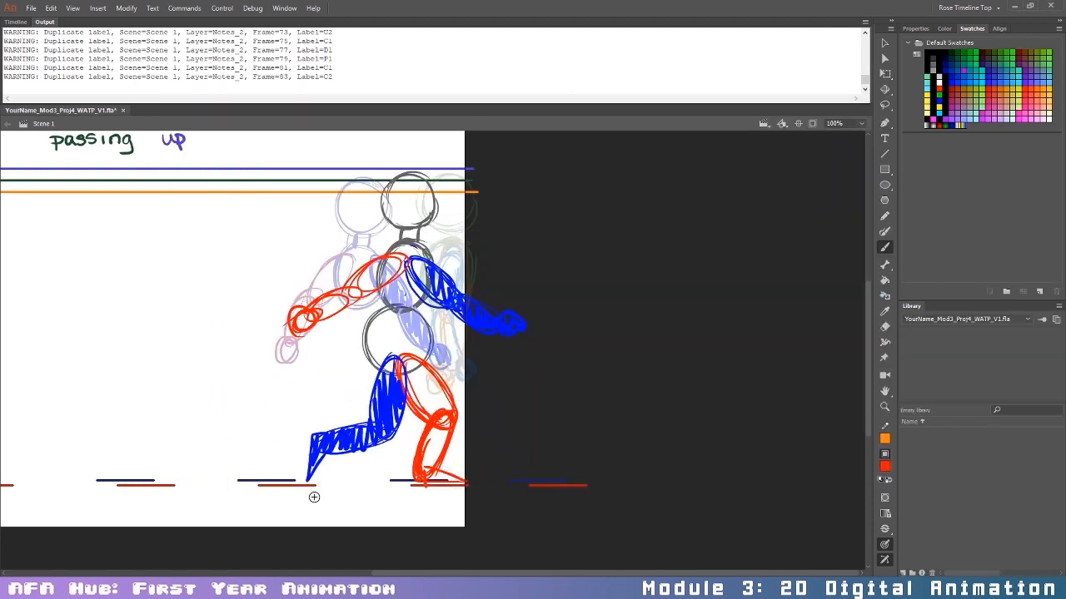
pyautogui.click(15, 22)
# Step: Go to frame 49 (U1) on Torso_with_Arms_2 and delete its old head, torso and arms
pyautogui.moveTo(500, 573); pyautogui.dragTo(379, 575)
pyautogui.click(273, 80)
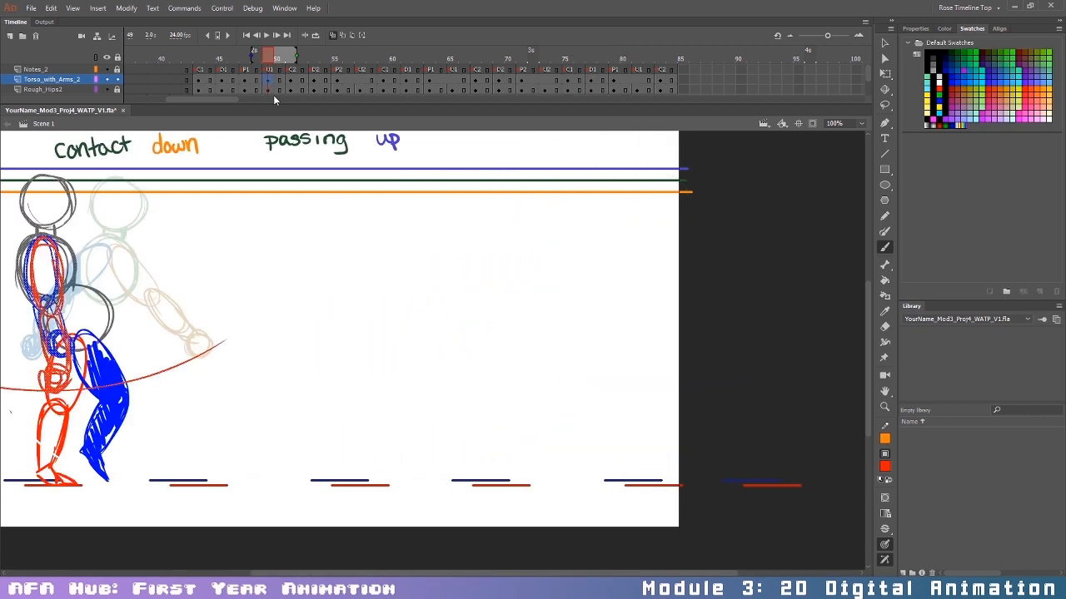
pyautogui.press('Delete')
# Step: Draw a dark grey head circle touching the blue up line and a torso oval above the hips on frame 49
pyautogui.moveTo(470, 573); pyautogui.dragTo(226, 572)
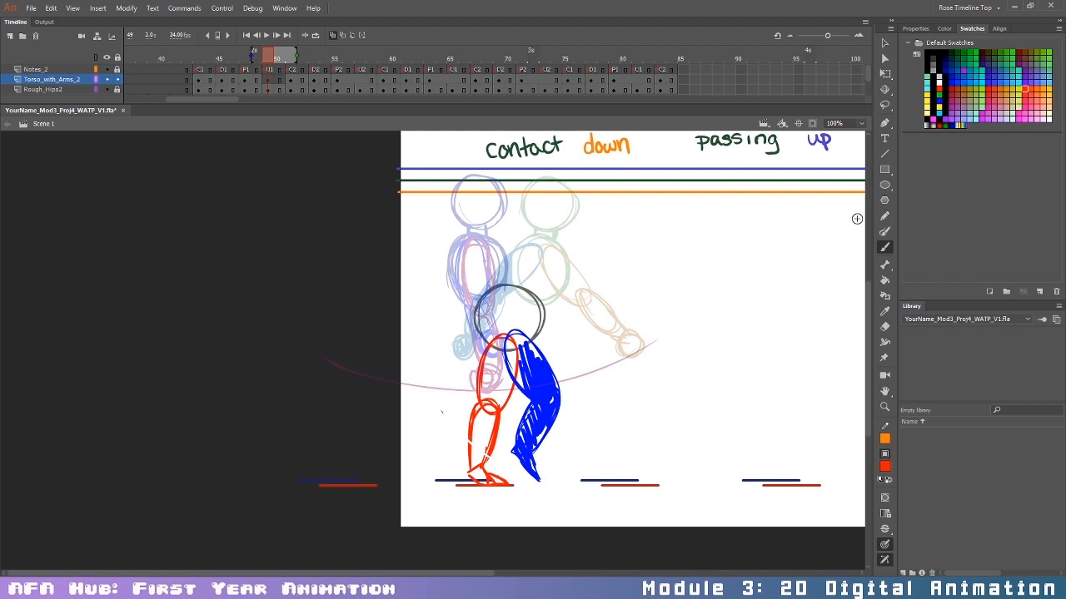
pyautogui.click(933, 60)
pyautogui.moveTo(504, 172); pyautogui.dragTo(534, 209)
pyautogui.hotkey('ctrl', 'z')
pyautogui.moveTo(508, 170)
pyautogui.mouseDown()
pyautogui.moveTo(504, 217)
pyautogui.moveTo(511, 172)
pyautogui.mouseUp()
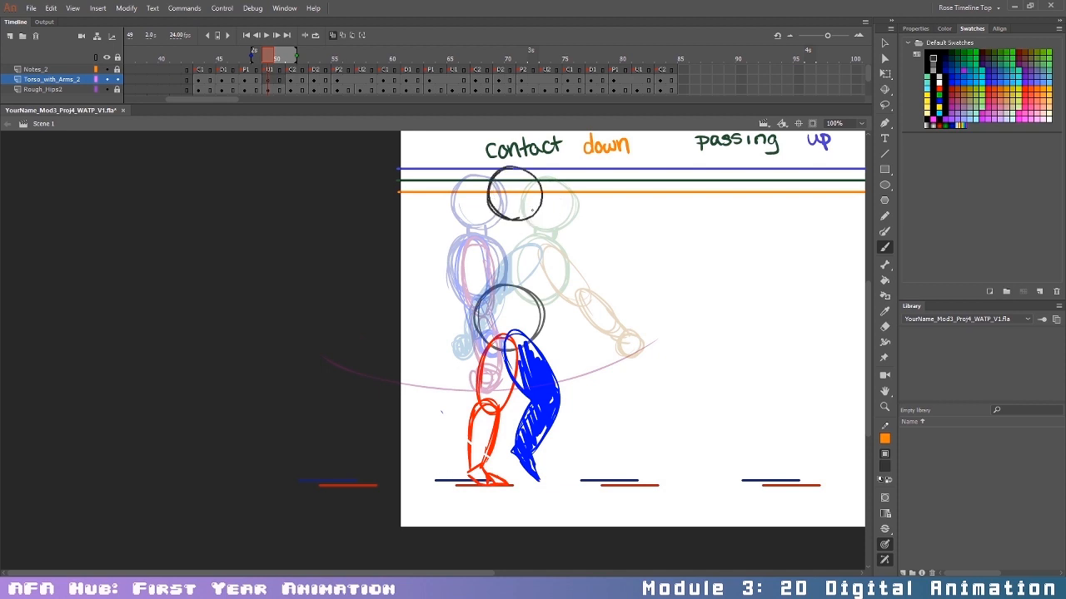
pyautogui.hotkey('ctrl', 'z')
pyautogui.moveTo(491, 179)
pyautogui.mouseDown()
pyautogui.moveTo(509, 223)
pyautogui.moveTo(511, 169)
pyautogui.mouseUp()
pyautogui.moveTo(497, 239)
pyautogui.mouseDown()
pyautogui.moveTo(530, 244)
pyautogui.moveTo(532, 284)
pyautogui.mouseUp()
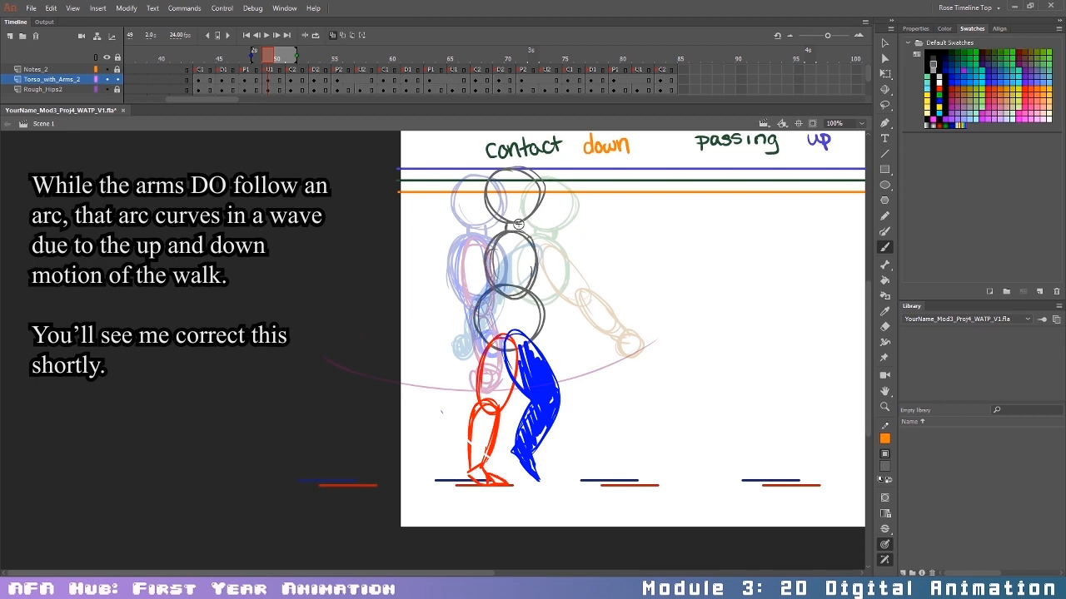
# Step: Draw the blue arm hanging slightly behind the torso on frame 49 (U1), redoing the forearm and hand strokes
pyautogui.click(938, 99)
pyautogui.moveTo(492, 247)
pyautogui.mouseDown()
pyautogui.moveTo(478, 288)
pyautogui.moveTo(508, 275)
pyautogui.moveTo(471, 350)
pyautogui.mouseUp()
pyautogui.hotkey('ctrl', 'z')
pyautogui.hotkey('ctrl', 'z')
pyautogui.hotkey('ctrl', 'z')
pyautogui.moveTo(487, 271)
pyautogui.mouseDown()
pyautogui.moveTo(526, 248)
pyautogui.moveTo(486, 292)
pyautogui.mouseUp()
pyautogui.moveTo(489, 288)
pyautogui.mouseDown()
pyautogui.moveTo(473, 315)
pyautogui.moveTo(481, 332)
pyautogui.moveTo(478, 323)
pyautogui.mouseUp()
pyautogui.moveTo(488, 265)
pyautogui.mouseDown()
pyautogui.moveTo(470, 328)
pyautogui.moveTo(483, 332)
pyautogui.mouseUp()
pyautogui.moveTo(468, 283); pyautogui.dragTo(494, 340)
pyautogui.hotkey('ctrl', 'z')
pyautogui.hotkey('ctrl', 'z')
pyautogui.moveTo(488, 279)
pyautogui.mouseDown()
pyautogui.moveTo(471, 331)
pyautogui.moveTo(483, 328)
pyautogui.mouseUp()
# Step: Draw the red arm angled down in front of the torso on frame 49 (U1), undoing the unwanted strokes
pyautogui.click(939, 84)
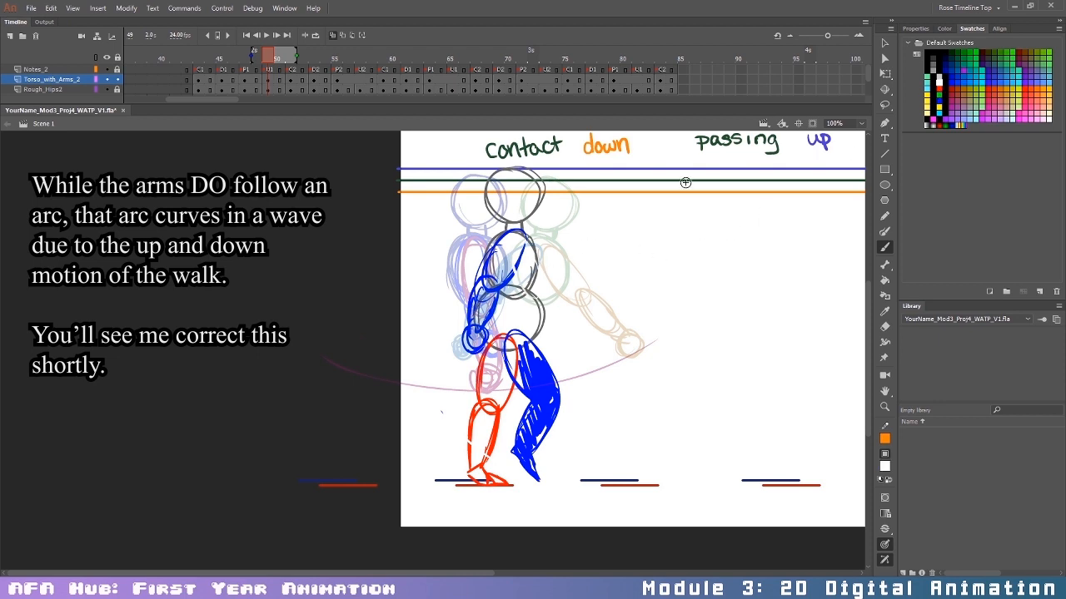
pyautogui.click(939, 88)
pyautogui.moveTo(514, 248)
pyautogui.mouseDown()
pyautogui.moveTo(531, 255)
pyautogui.moveTo(523, 296)
pyautogui.moveTo(525, 280)
pyautogui.moveTo(543, 311)
pyautogui.moveTo(553, 303)
pyautogui.moveTo(567, 356)
pyautogui.moveTo(543, 371)
pyautogui.moveTo(556, 363)
pyautogui.moveTo(556, 373)
pyautogui.mouseUp()
pyautogui.hotkey('ctrl', 'z')
pyautogui.hotkey('ctrl', 'z')
pyautogui.hotkey('ctrl', 'z')
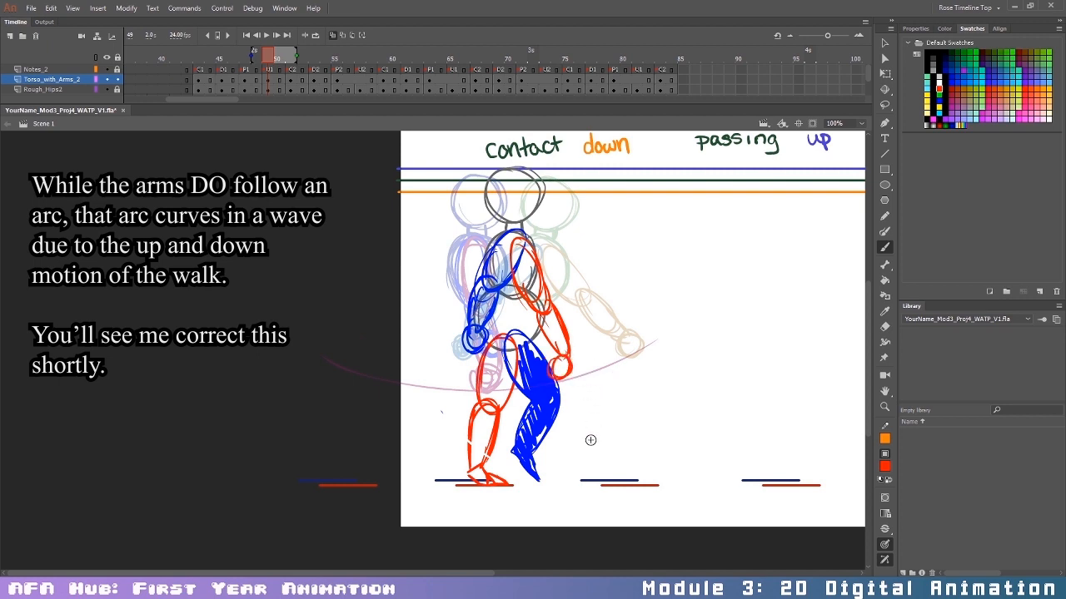
# Step: Replace the old upper body on frame 57 (U2) with a dark grey head touching the blue up line and a torso oval, and set the brush colour to blue
pyautogui.click(361, 80)
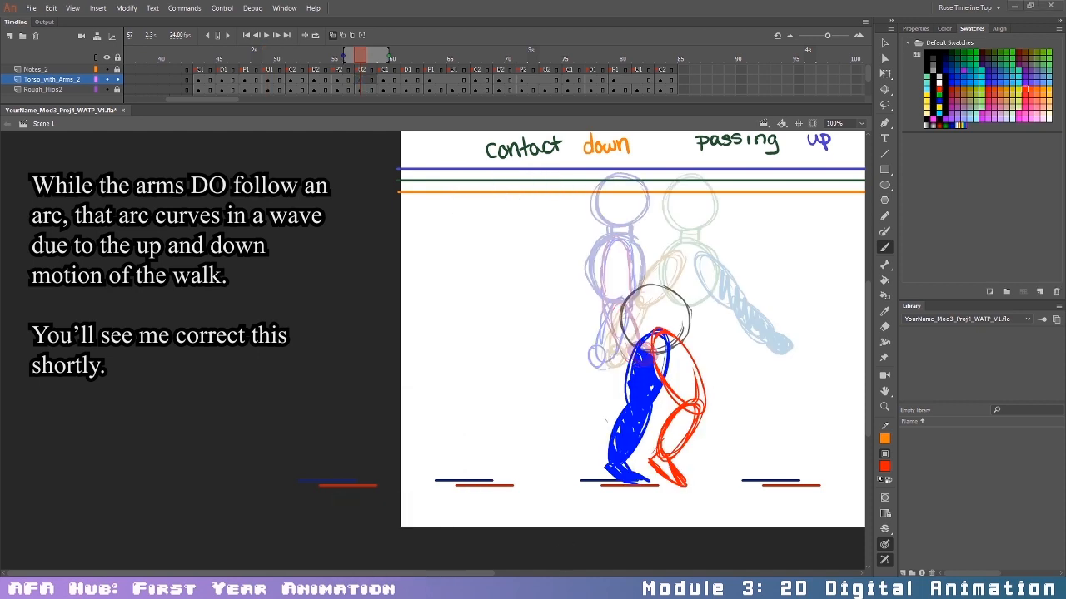
pyautogui.moveTo(250, 573); pyautogui.dragTo(312, 573)
pyautogui.click(934, 58)
pyautogui.click(933, 65)
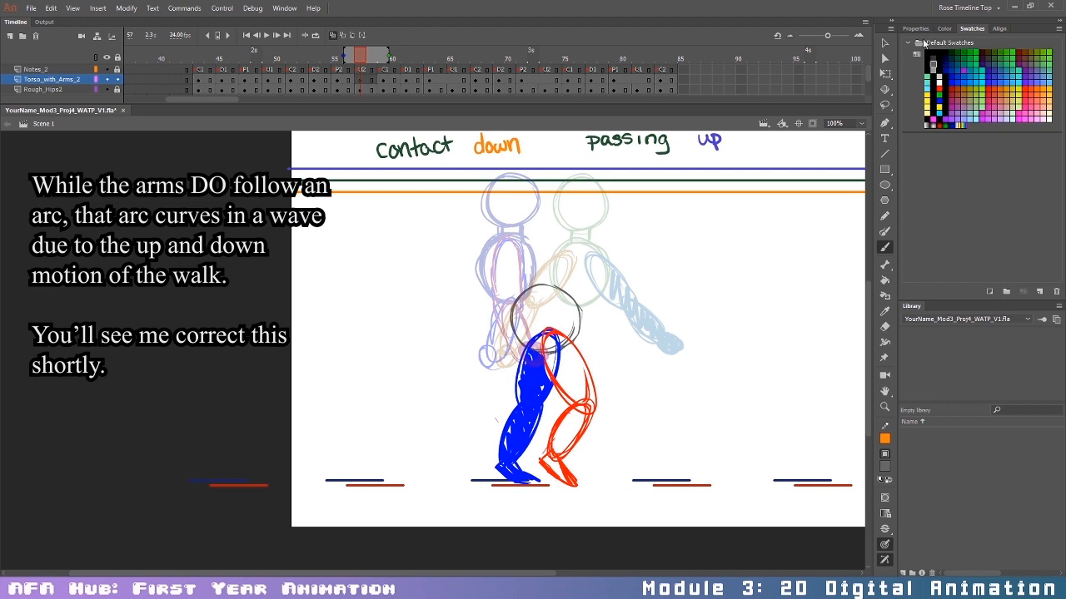
pyautogui.moveTo(552, 169)
pyautogui.mouseDown()
pyautogui.moveTo(568, 198)
pyautogui.moveTo(563, 219)
pyautogui.moveTo(538, 218)
pyautogui.moveTo(542, 190)
pyautogui.mouseUp()
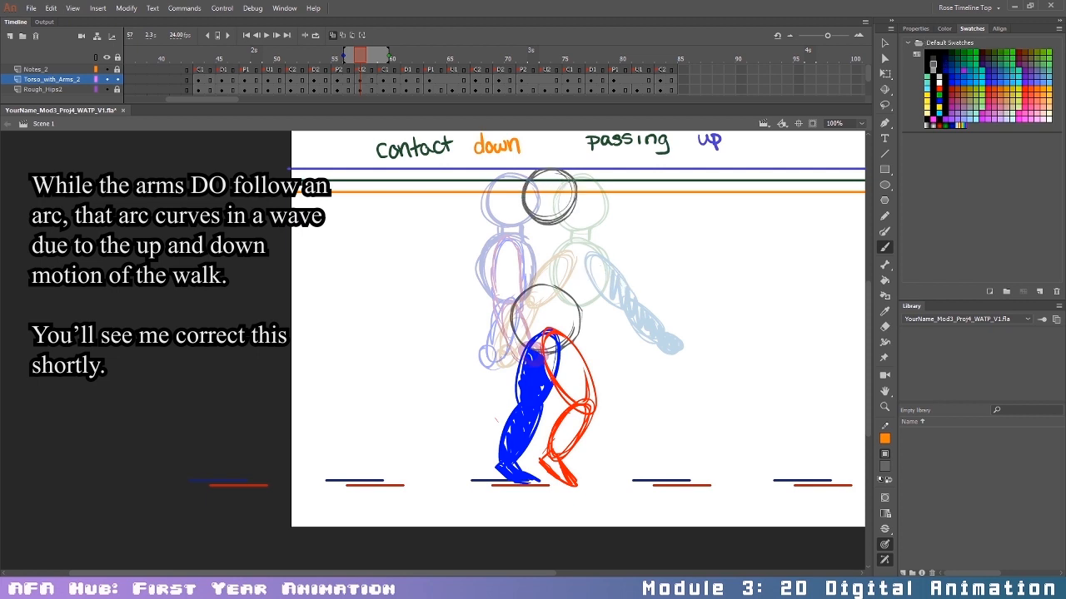
pyautogui.moveTo(566, 238)
pyautogui.mouseDown()
pyautogui.moveTo(528, 287)
pyautogui.moveTo(574, 265)
pyautogui.moveTo(549, 297)
pyautogui.mouseUp()
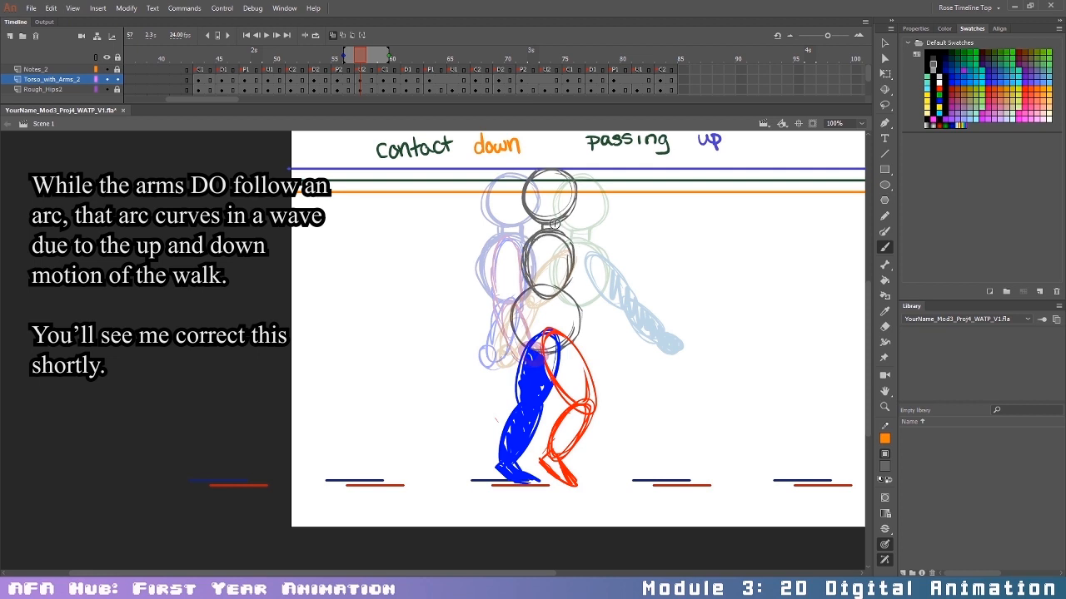
pyautogui.click(939, 89)
pyautogui.click(939, 101)
pyautogui.moveTo(559, 249)
pyautogui.mouseDown()
pyautogui.moveTo(559, 308)
pyautogui.moveTo(553, 249)
pyautogui.mouseUp()
pyautogui.moveTo(482, 359); pyautogui.dragTo(683, 341)
pyautogui.hotkey('ctrl', 'z')
pyautogui.moveTo(482, 358)
pyautogui.mouseDown()
pyautogui.moveTo(629, 372)
pyautogui.moveTo(682, 340)
pyautogui.mouseUp()
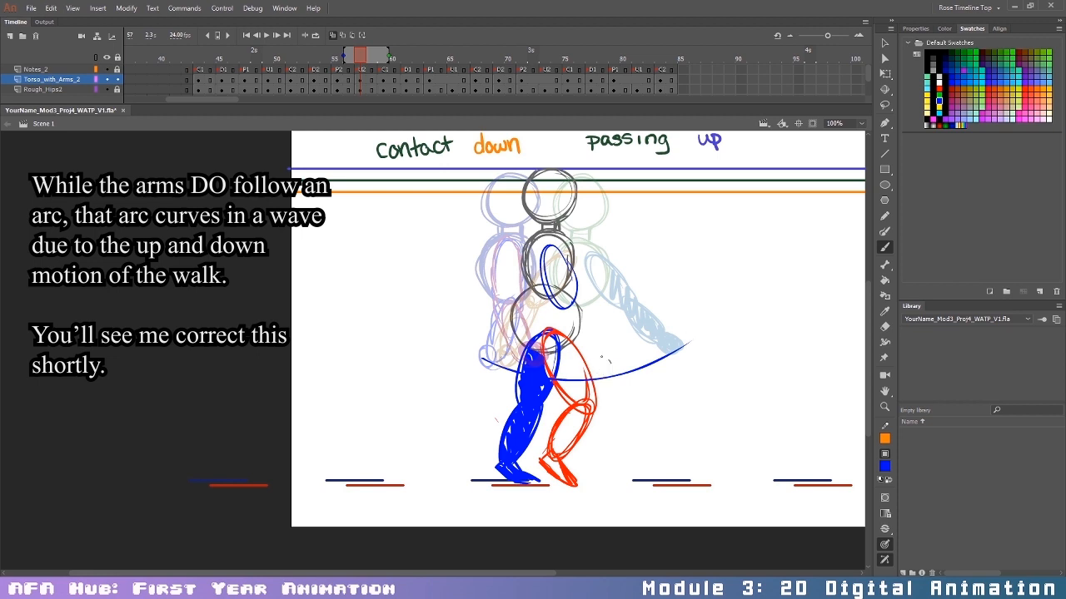
pyautogui.hotkey('ctrl', 'z')
pyautogui.hotkey('ctrl', 'z')
pyautogui.hotkey('ctrl', 'z')
# Step: Draw and hatch the blue arm angled forward of the torso on frame 57 (U2), erasing the stray strokes around its hand
pyautogui.moveTo(563, 240); pyautogui.dragTo(574, 295)
pyautogui.moveTo(586, 303)
pyautogui.mouseDown()
pyautogui.moveTo(597, 330)
pyautogui.moveTo(587, 367)
pyautogui.moveTo(605, 365)
pyautogui.mouseUp()
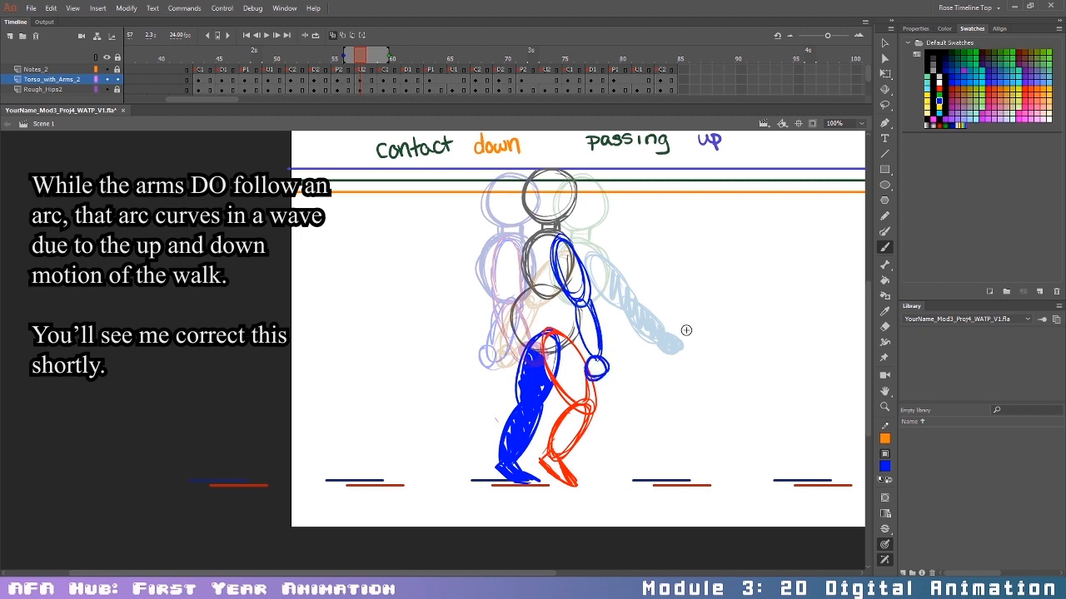
pyautogui.moveTo(575, 275); pyautogui.dragTo(591, 372)
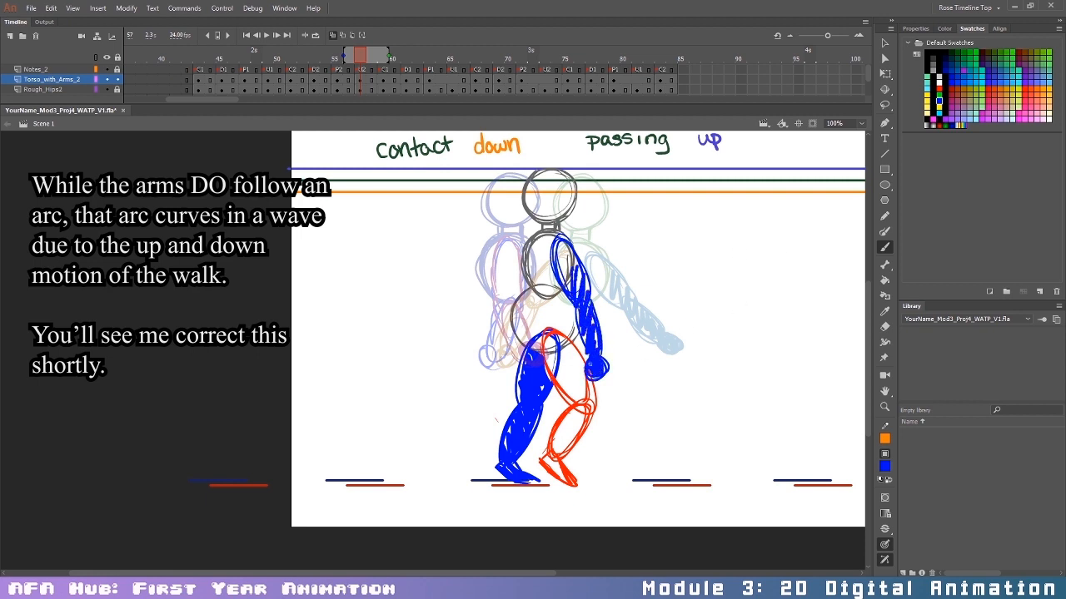
pyautogui.press('e')
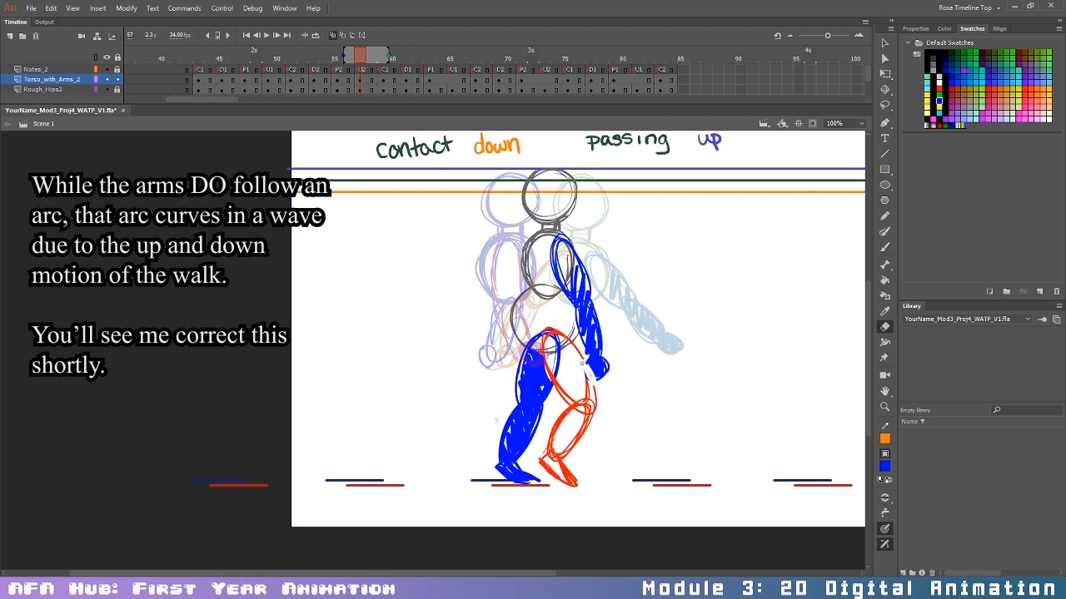
# Step: Draw the red arm with its hand circle hanging behind the torso on frame 57 (U2), undoing the unwanted stroke
pyautogui.press('b')
pyautogui.click(938, 88)
pyautogui.moveTo(542, 241)
pyautogui.mouseDown()
pyautogui.moveTo(516, 283)
pyautogui.moveTo(538, 286)
pyautogui.moveTo(513, 291)
pyautogui.moveTo(501, 351)
pyautogui.mouseUp()
pyautogui.moveTo(529, 298)
pyautogui.mouseDown()
pyautogui.moveTo(500, 368)
pyautogui.moveTo(508, 360)
pyautogui.mouseUp()
pyautogui.hotkey('ctrl', 'z')
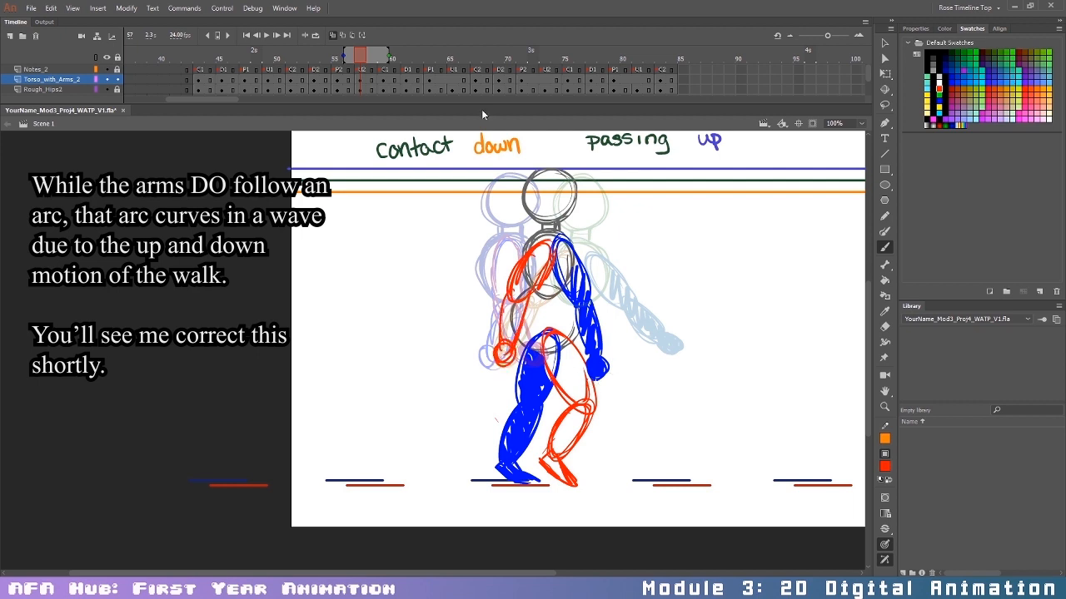
# Step: Replace the old upper body on frame 65 (U1) with a dark grey head circle at the blue up line and a torso oval above the hips
pyautogui.click(452, 81)
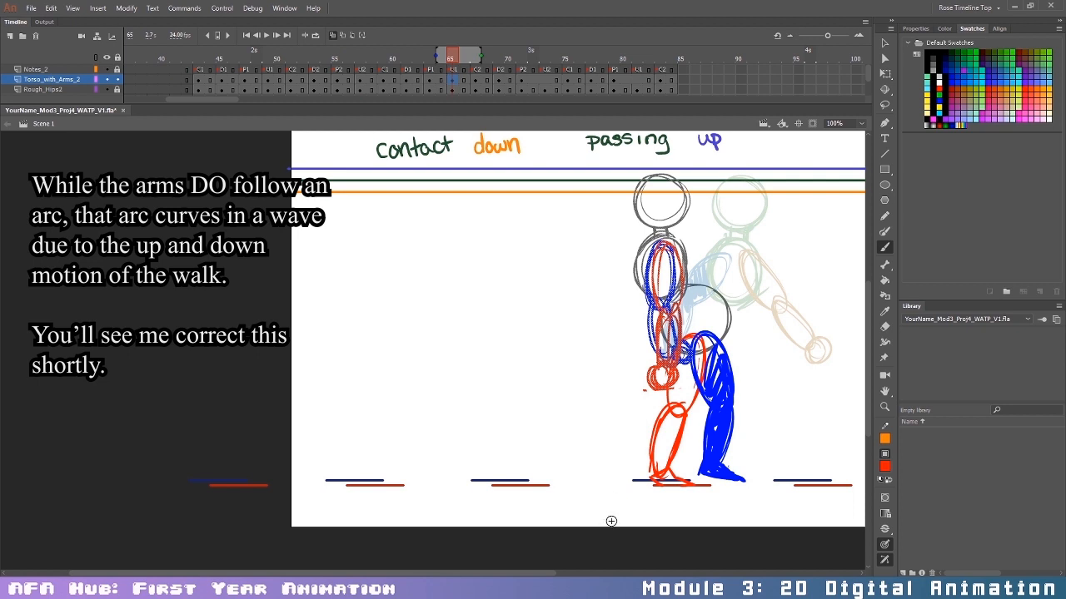
pyautogui.hscroll(5, 620, 523)
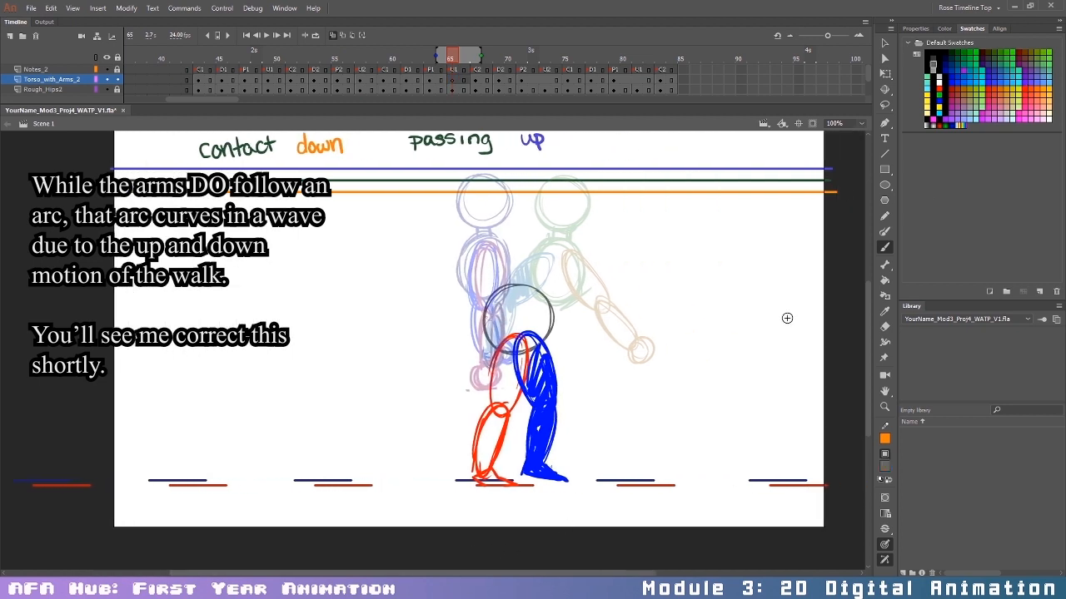
pyautogui.moveTo(503, 185)
pyautogui.mouseDown()
pyautogui.moveTo(551, 204)
pyautogui.moveTo(499, 182)
pyautogui.moveTo(515, 219)
pyautogui.moveTo(503, 283)
pyautogui.moveTo(543, 239)
pyautogui.moveTo(541, 297)
pyautogui.mouseUp()
pyautogui.moveTo(520, 220)
pyautogui.mouseDown()
pyautogui.moveTo(520, 233)
pyautogui.moveTo(531, 232)
pyautogui.mouseUp()
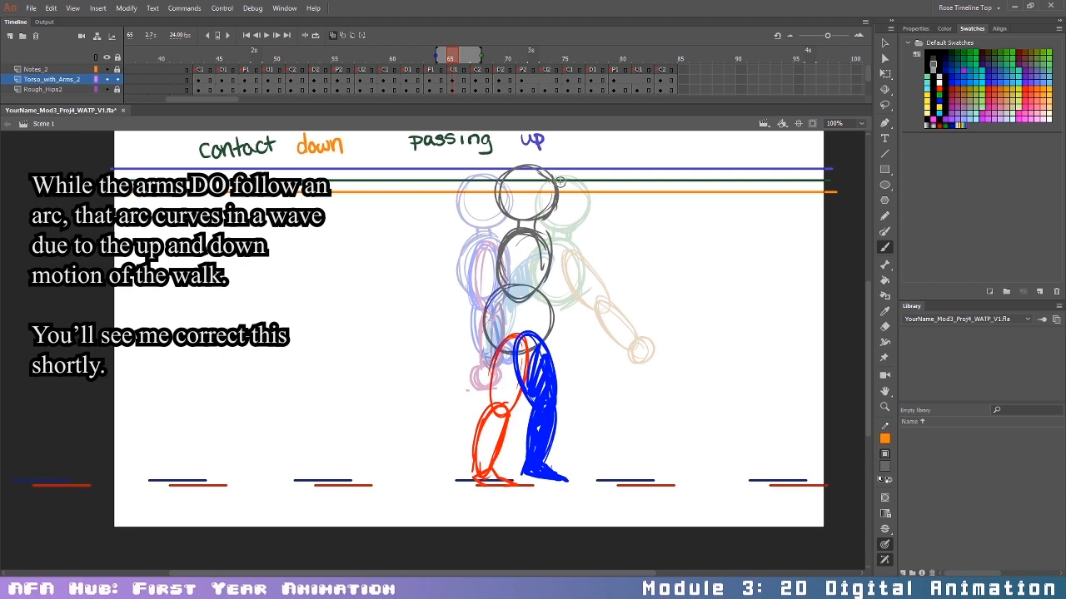
pyautogui.moveTo(536, 239); pyautogui.dragTo(523, 300)
# Step: Draw the blue arm slightly behind the torso on frame 65 (U1), redoing the forearm and hand strokes
pyautogui.click(938, 101)
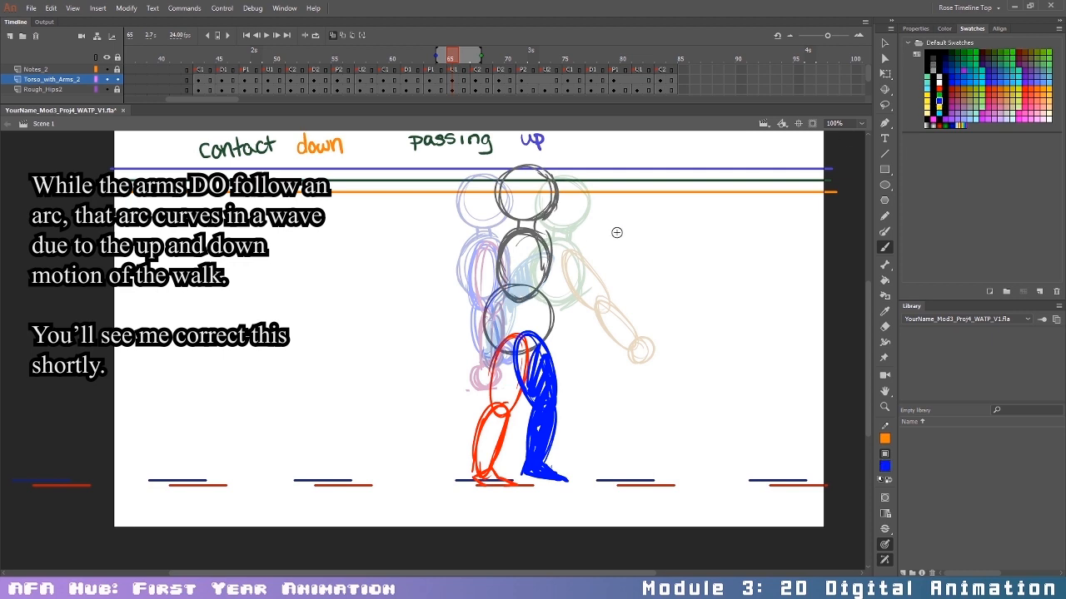
pyautogui.moveTo(506, 243)
pyautogui.mouseDown()
pyautogui.moveTo(526, 275)
pyautogui.moveTo(498, 301)
pyautogui.moveTo(504, 313)
pyautogui.moveTo(480, 358)
pyautogui.mouseUp()
pyautogui.moveTo(497, 310)
pyautogui.mouseDown()
pyautogui.moveTo(498, 370)
pyautogui.moveTo(510, 366)
pyautogui.moveTo(505, 344)
pyautogui.moveTo(499, 366)
pyautogui.mouseUp()
pyautogui.hotkey('ctrl', 'z')
pyautogui.moveTo(485, 334); pyautogui.dragTo(503, 366)
# Step: Draw the red arm angled forward of the torso on frame 65 (U1), with a red arc guide between the neighbouring hand positions
pyautogui.click(939, 91)
pyautogui.moveTo(521, 239)
pyautogui.mouseDown()
pyautogui.moveTo(550, 300)
pyautogui.moveTo(520, 243)
pyautogui.mouseUp()
pyautogui.moveTo(468, 390)
pyautogui.mouseDown()
pyautogui.moveTo(557, 392)
pyautogui.moveTo(642, 347)
pyautogui.mouseUp()
pyautogui.moveTo(545, 331)
pyautogui.mouseDown()
pyautogui.moveTo(563, 309)
pyautogui.moveTo(564, 356)
pyautogui.mouseUp()
pyautogui.moveTo(558, 310); pyautogui.dragTo(580, 363)
pyautogui.moveTo(572, 371)
pyautogui.mouseDown()
pyautogui.moveTo(565, 385)
pyautogui.moveTo(568, 370)
pyautogui.mouseUp()
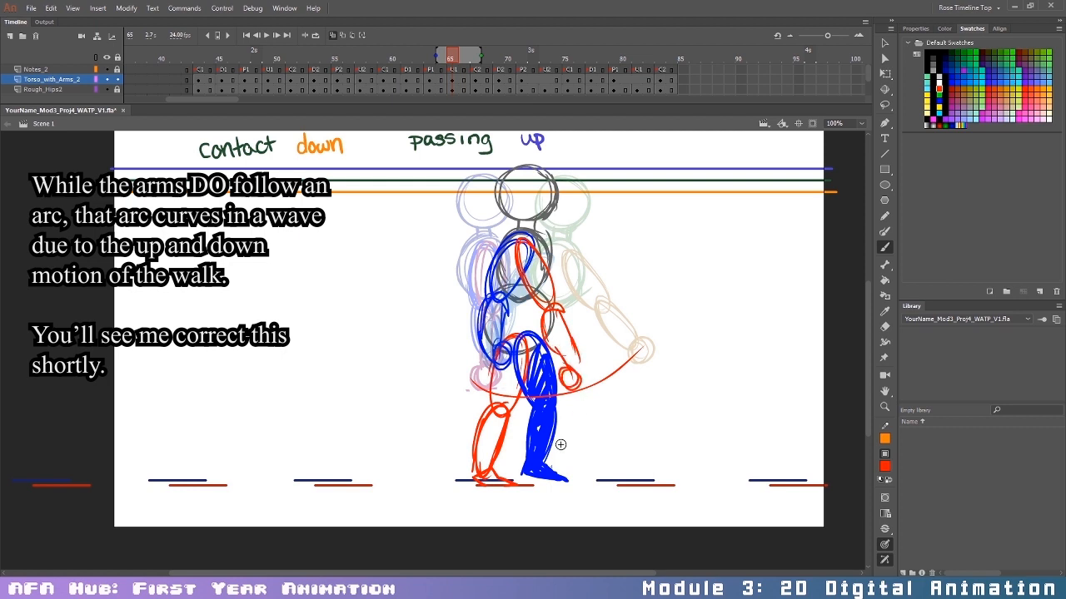
# Step: Turn off onion skinning and loop playback across the second walk cycle's full frame range to review the arm swing
pyautogui.click(545, 79)
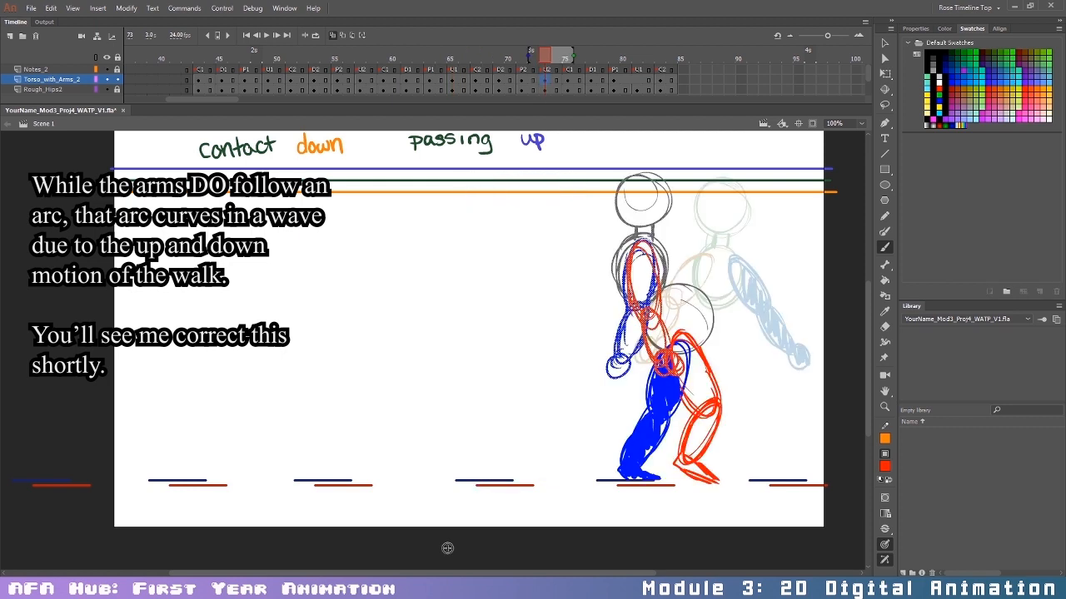
pyautogui.click(332, 35)
pyautogui.click(315, 35)
pyautogui.moveTo(459, 54); pyautogui.dragTo(193, 54)
pyautogui.moveTo(631, 55); pyautogui.dragTo(690, 59)
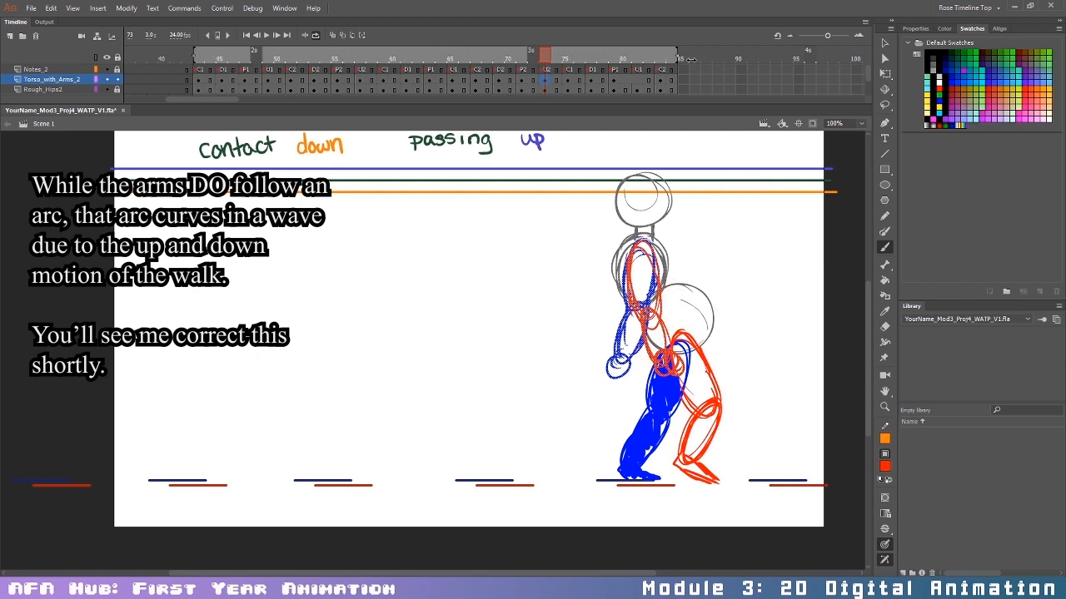
pyautogui.click(267, 35)
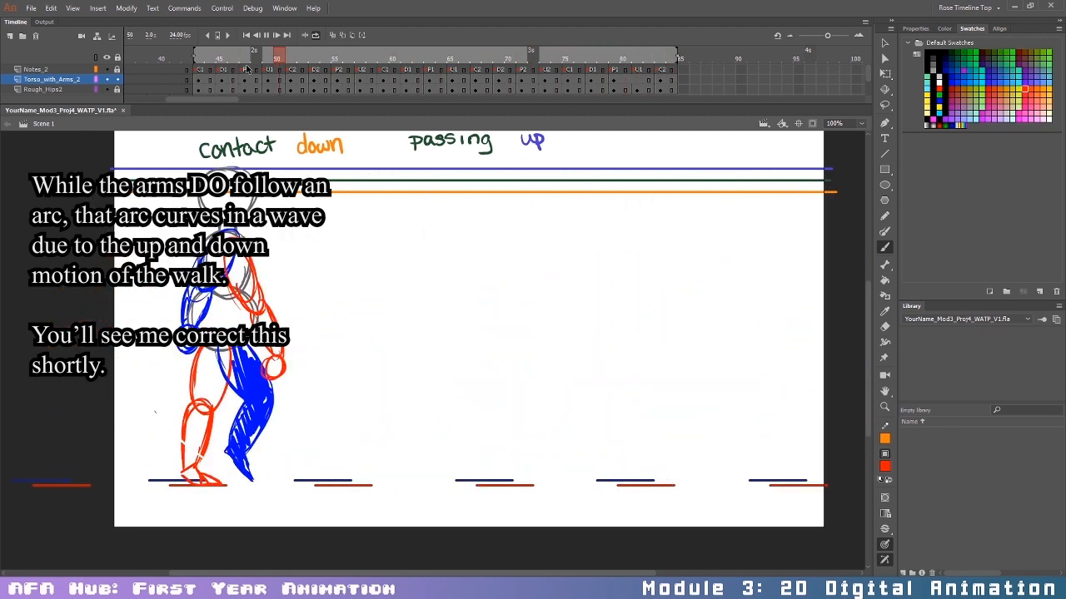
pyautogui.click(268, 36)
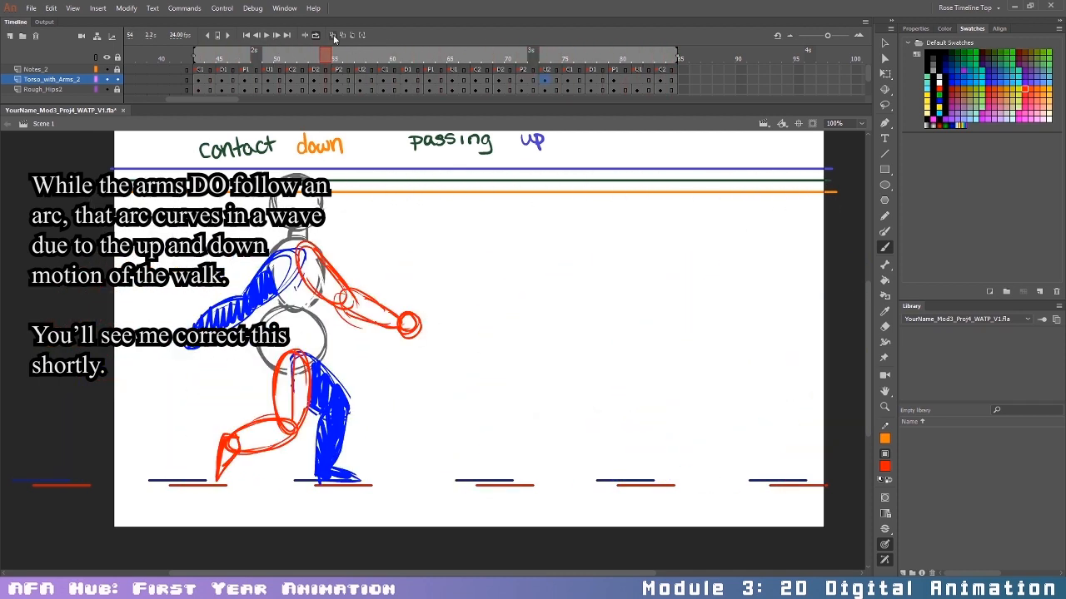
pyautogui.click(315, 35)
# Step: Delete the old head, torso and arms on frame 73 (U2) of Torso_with_Arms_2 and turn onion skinning back on
pyautogui.click(546, 80)
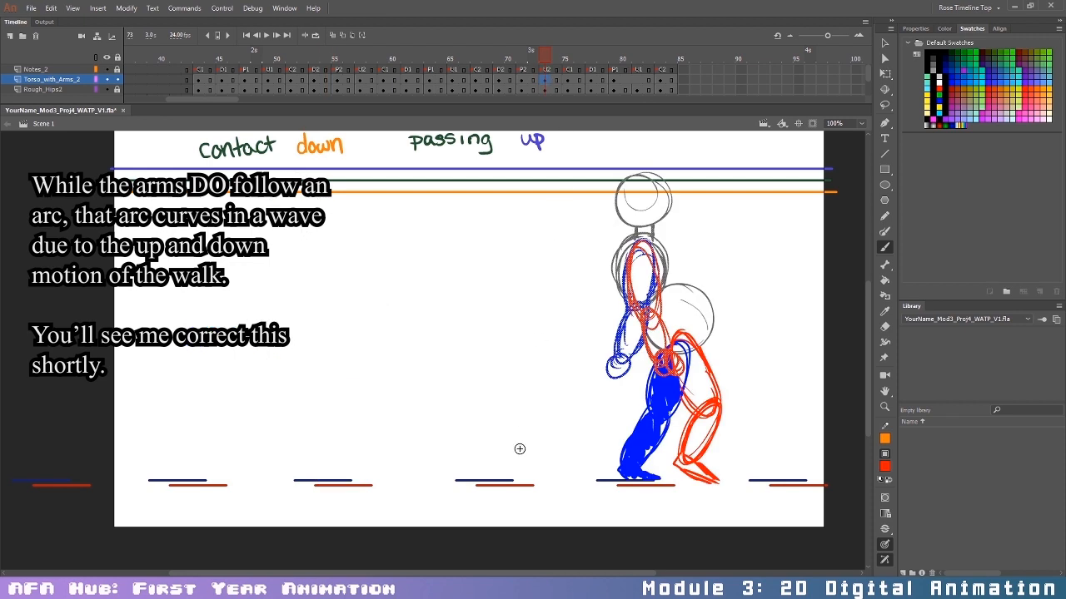
pyautogui.press('Delete')
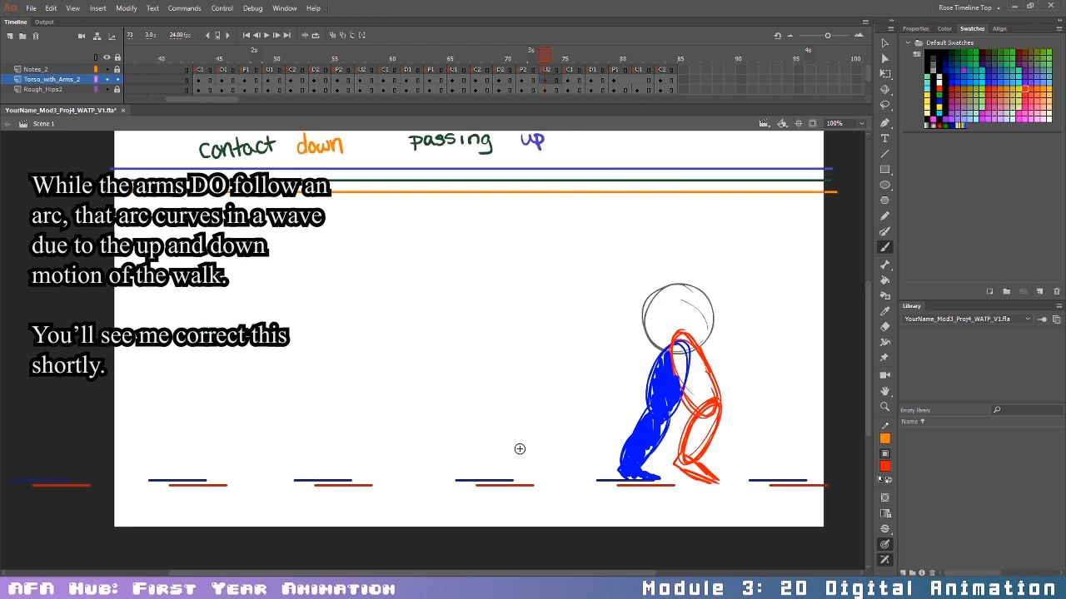
pyautogui.click(332, 35)
# Step: Draw a dark grey head circle at the blue up line and a torso oval above the hips on frame 73 (U2)
pyautogui.click(933, 65)
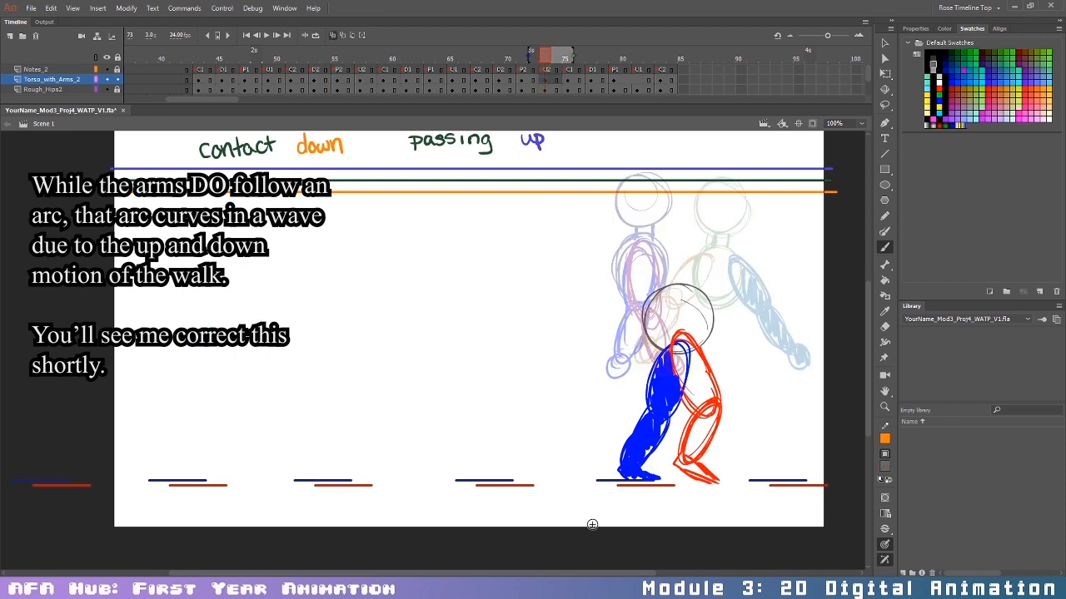
pyautogui.moveTo(666, 188)
pyautogui.mouseDown()
pyautogui.moveTo(709, 208)
pyautogui.moveTo(670, 171)
pyautogui.mouseUp()
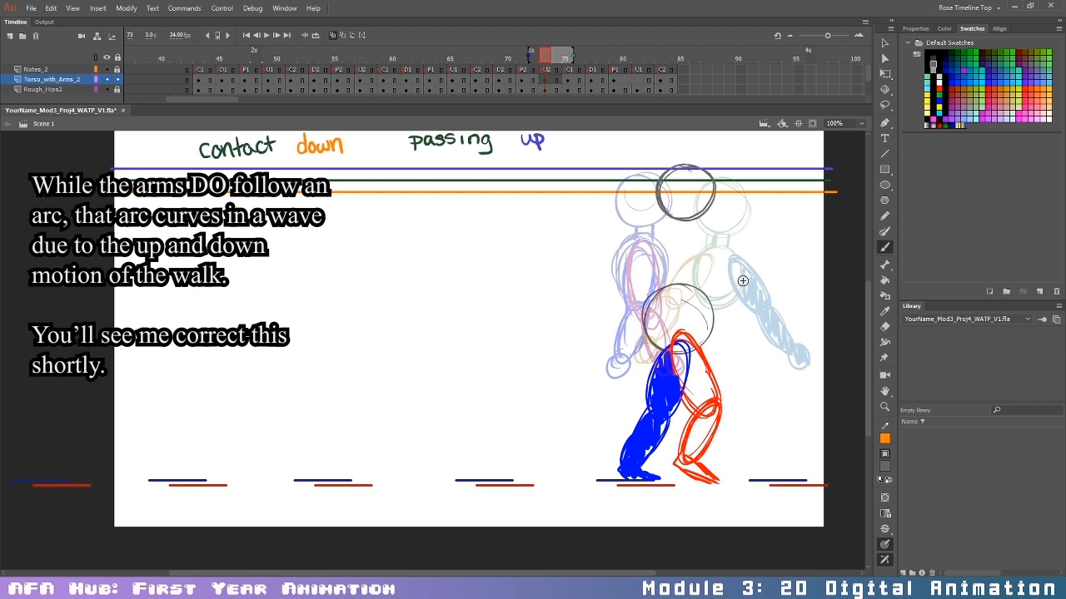
pyautogui.moveTo(660, 242)
pyautogui.mouseDown()
pyautogui.moveTo(707, 246)
pyautogui.moveTo(669, 291)
pyautogui.moveTo(699, 250)
pyautogui.moveTo(666, 254)
pyautogui.mouseUp()
pyautogui.moveTo(695, 295); pyautogui.dragTo(663, 293)
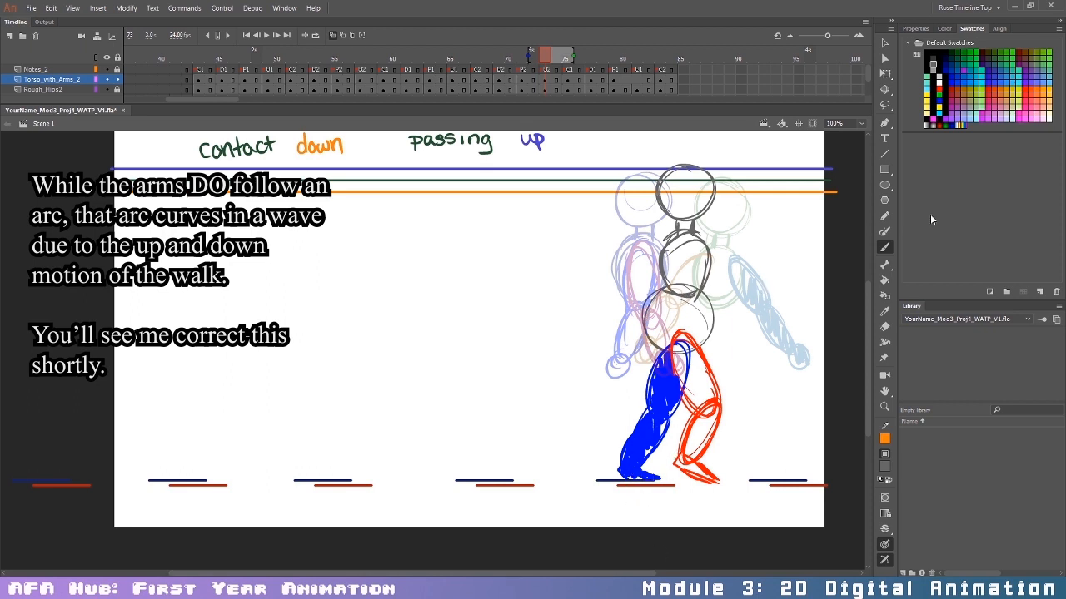
# Step: Draw the blue upper arm as an oval angled slightly forward across the torso on frame 73 (U2)
pyautogui.click(939, 89)
pyautogui.click(938, 101)
pyautogui.moveTo(696, 246)
pyautogui.mouseDown()
pyautogui.moveTo(675, 291)
pyautogui.moveTo(706, 275)
pyautogui.moveTo(678, 258)
pyautogui.moveTo(691, 236)
pyautogui.moveTo(708, 274)
pyautogui.mouseUp()
pyautogui.hotkey('ctrl', 'z')
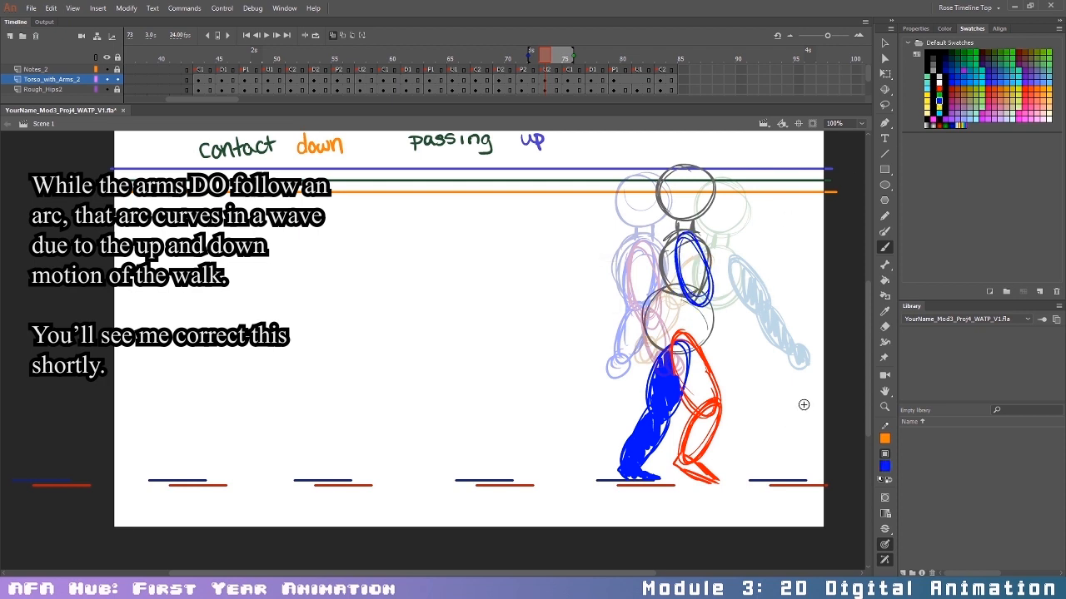
pyautogui.moveTo(638, 378)
pyautogui.mouseDown()
pyautogui.moveTo(803, 352)
pyautogui.moveTo(766, 378)
pyautogui.mouseUp()
pyautogui.hotkey('ctrl', 'z')
pyautogui.hotkey('ctrl', 'z')
pyautogui.moveTo(711, 308); pyautogui.dragTo(711, 358)
pyautogui.moveTo(696, 305); pyautogui.dragTo(696, 373)
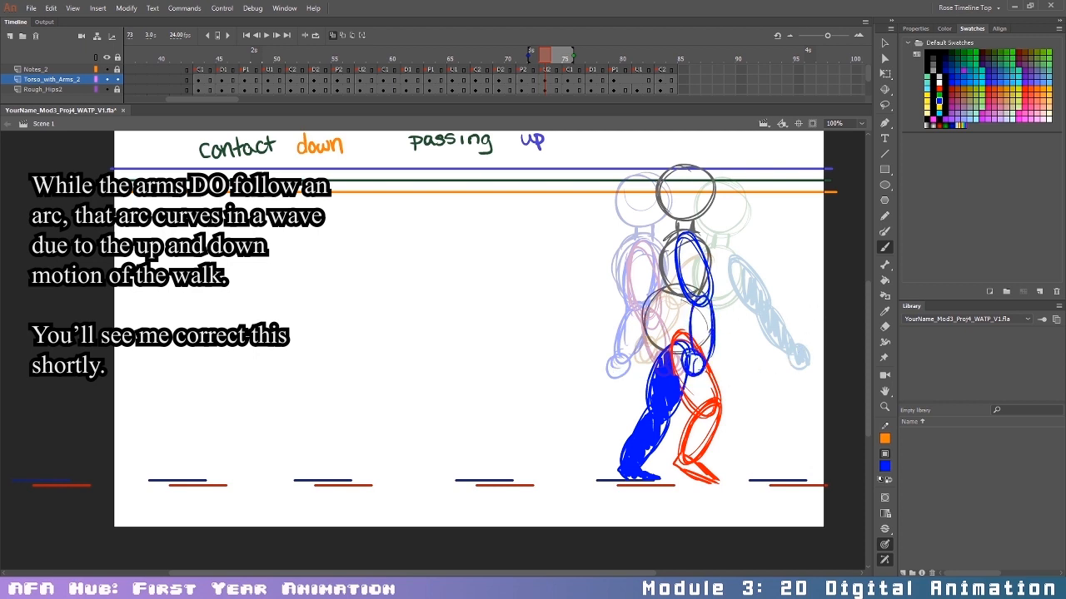
pyautogui.moveTo(713, 304); pyautogui.dragTo(712, 358)
pyautogui.hotkey('ctrl', 'z')
pyautogui.hotkey('ctrl', 'z')
pyautogui.hotkey('ctrl', 'z')
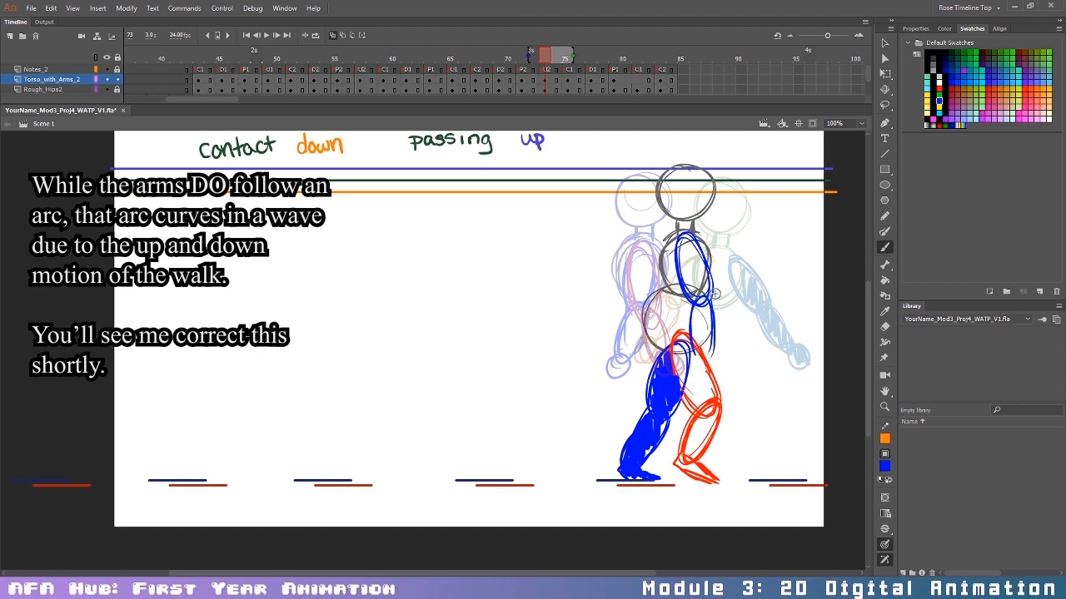
# Step: Draw the blue forearm angled forward from the elbow, ending in a hand circle, on frame 73 (U2)
pyautogui.moveTo(713, 292); pyautogui.dragTo(728, 339)
pyautogui.moveTo(709, 293)
pyautogui.mouseDown()
pyautogui.moveTo(701, 333)
pyautogui.moveTo(714, 354)
pyautogui.mouseUp()
pyautogui.moveTo(712, 294)
pyautogui.mouseDown()
pyautogui.moveTo(718, 362)
pyautogui.moveTo(710, 359)
pyautogui.moveTo(721, 350)
pyautogui.mouseUp()
pyautogui.click(939, 88)
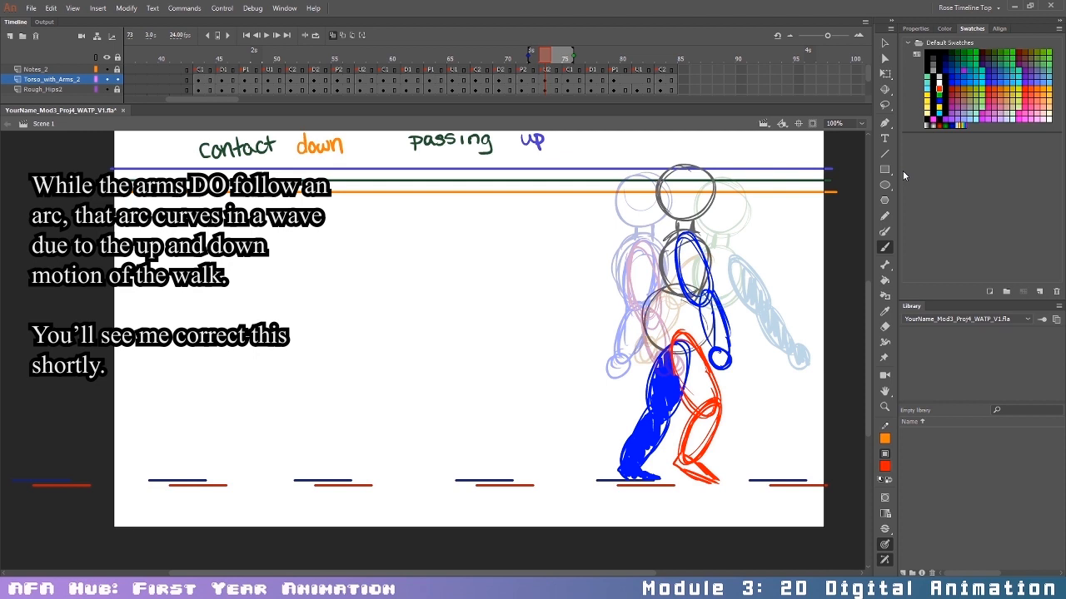
pyautogui.moveTo(616, 375); pyautogui.dragTo(791, 372)
pyautogui.hotkey('ctrl', 'z')
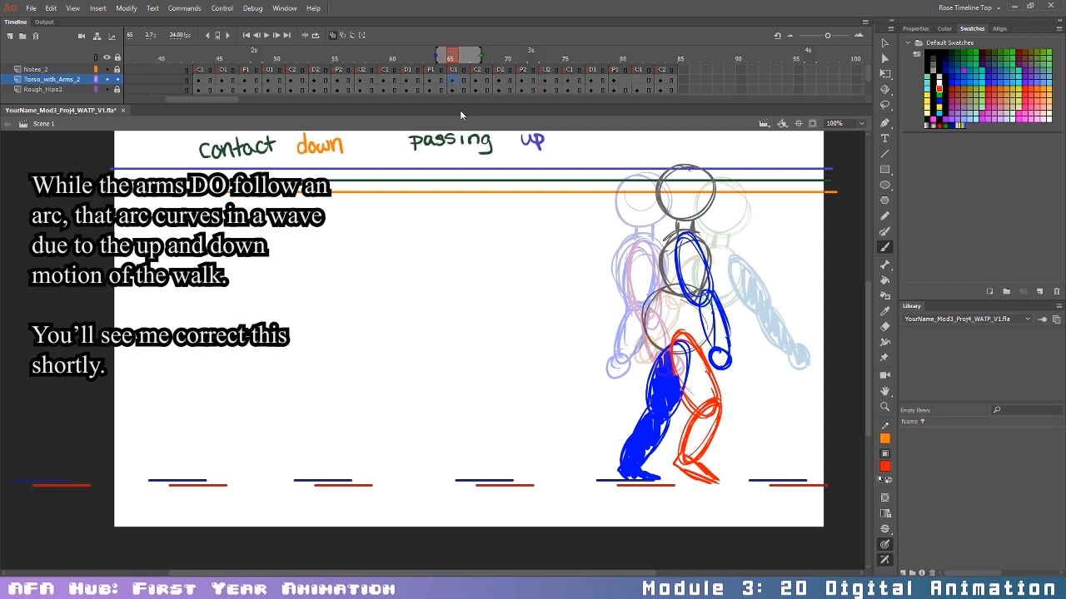
# Step: Shorten the forward red arm vertically with Free Transform on frame 65 (U1) and move it slightly up to the shoulder
pyautogui.click(452, 79)
pyautogui.press('v')
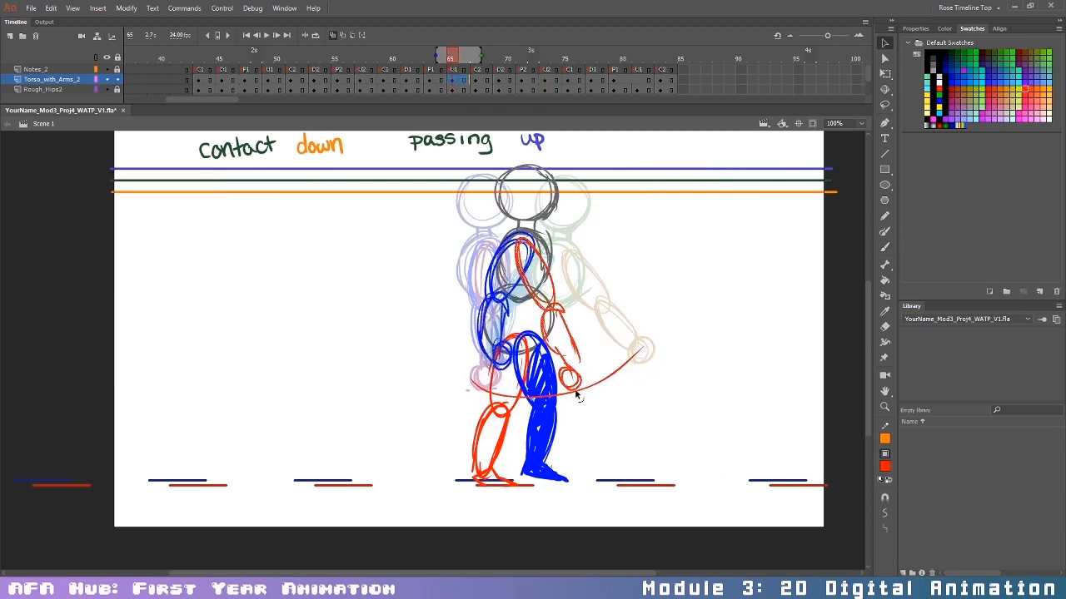
pyautogui.click(573, 337)
pyautogui.press('q')
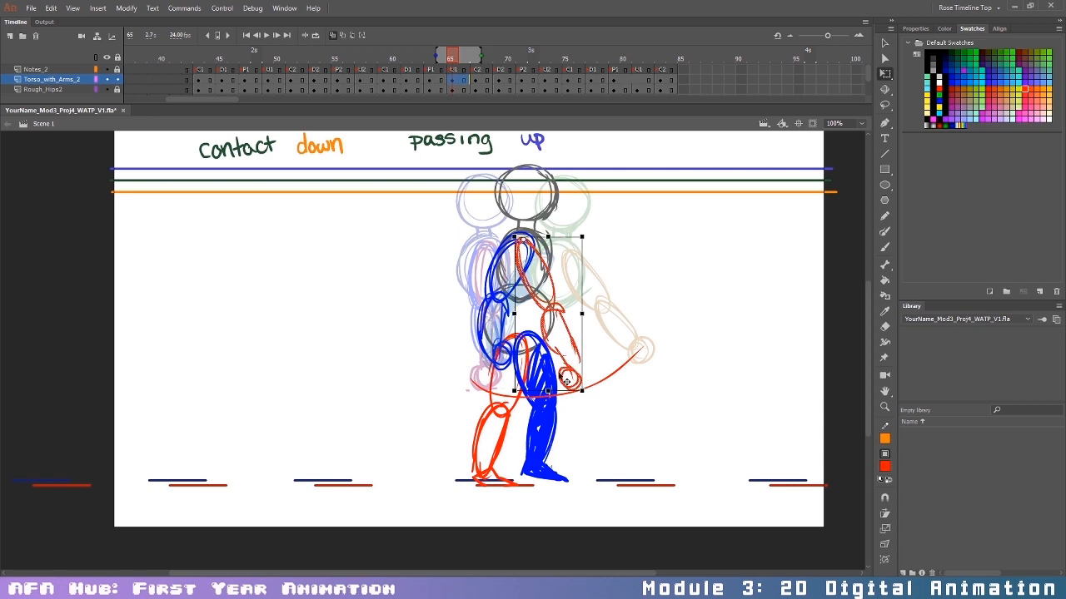
pyautogui.moveTo(549, 390); pyautogui.dragTo(548, 371)
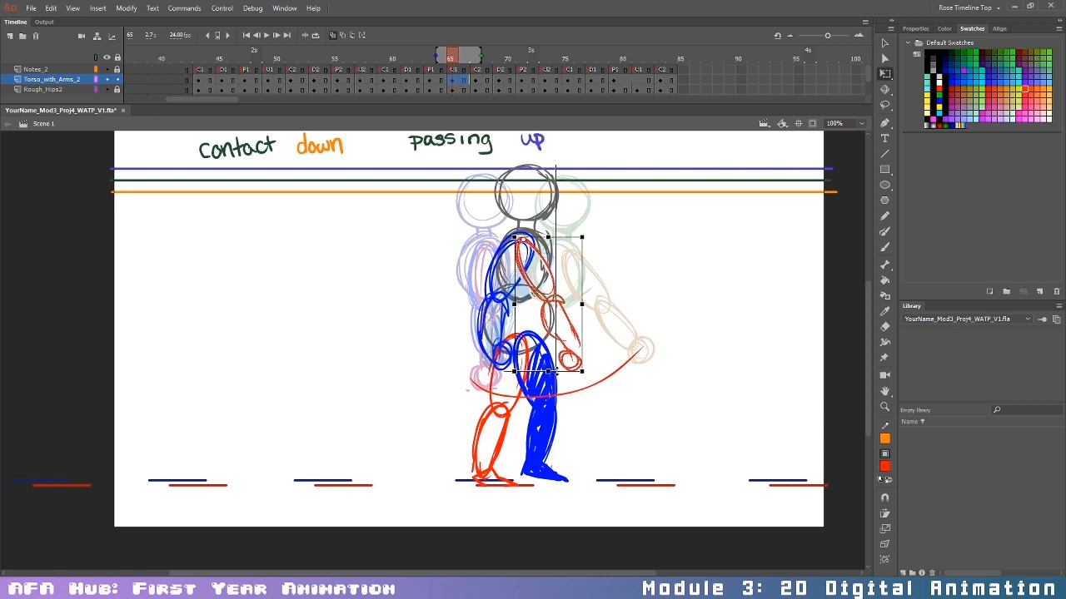
pyautogui.moveTo(552, 261); pyautogui.dragTo(553, 254)
pyautogui.click(623, 275)
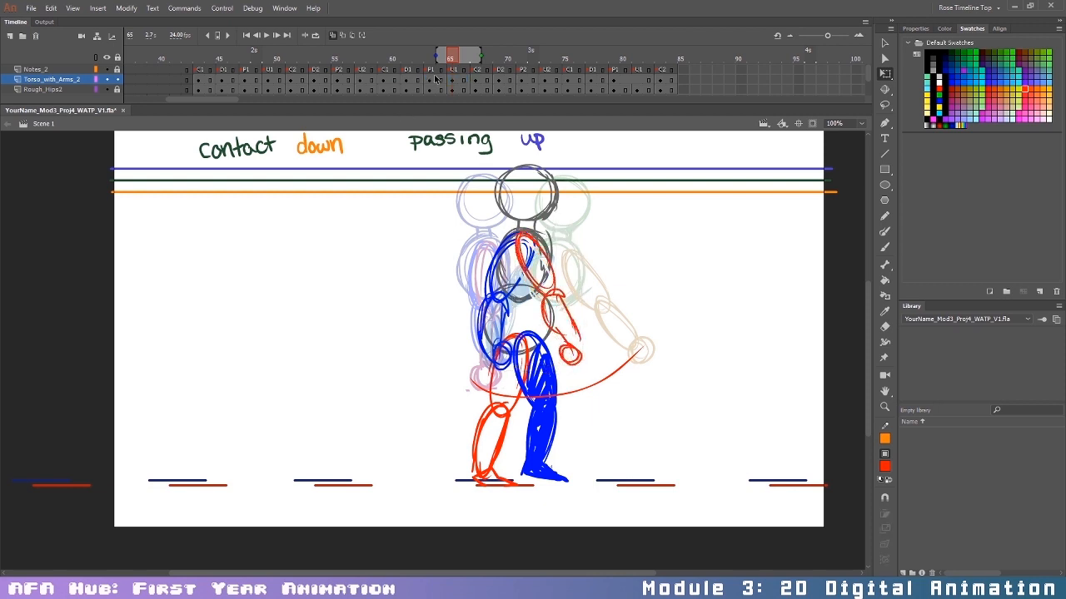
# Step: Shorten the forward blue arm vertically with Free Transform on frame 57 (U2) so its hand sits higher
pyautogui.click(359, 79)
pyautogui.click(458, 319)
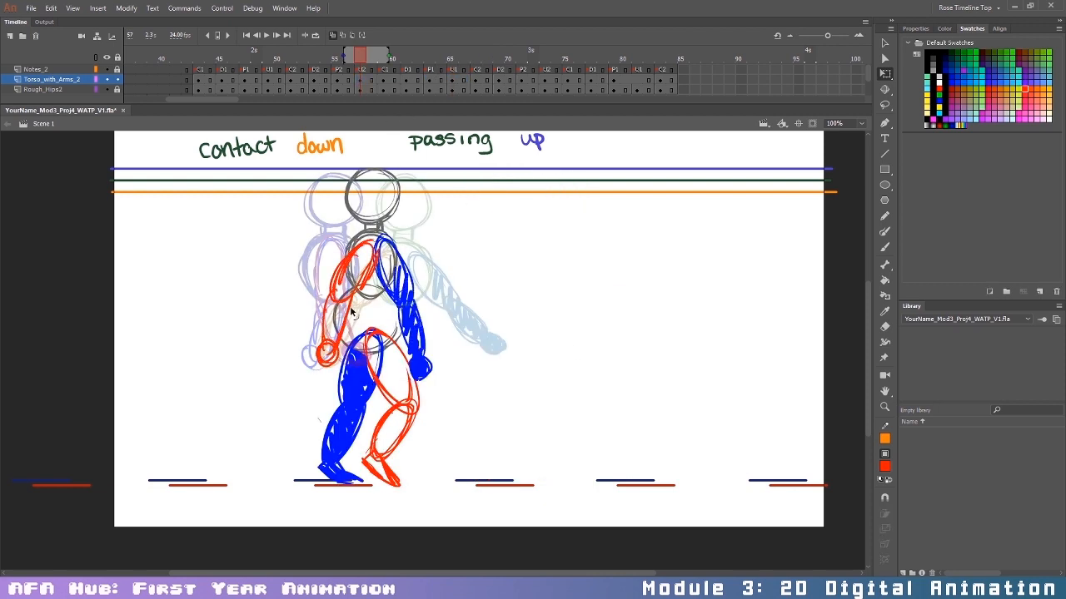
pyautogui.click(421, 341)
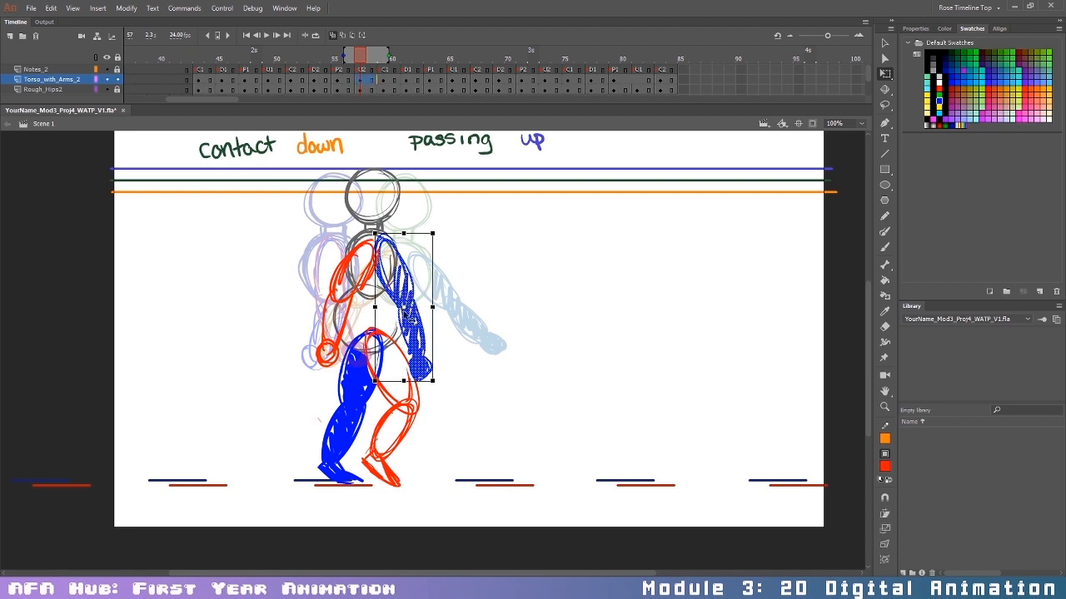
pyautogui.moveTo(404, 379)
pyautogui.mouseDown()
pyautogui.moveTo(404, 350)
pyautogui.moveTo(404, 358)
pyautogui.mouseUp()
pyautogui.click(387, 201)
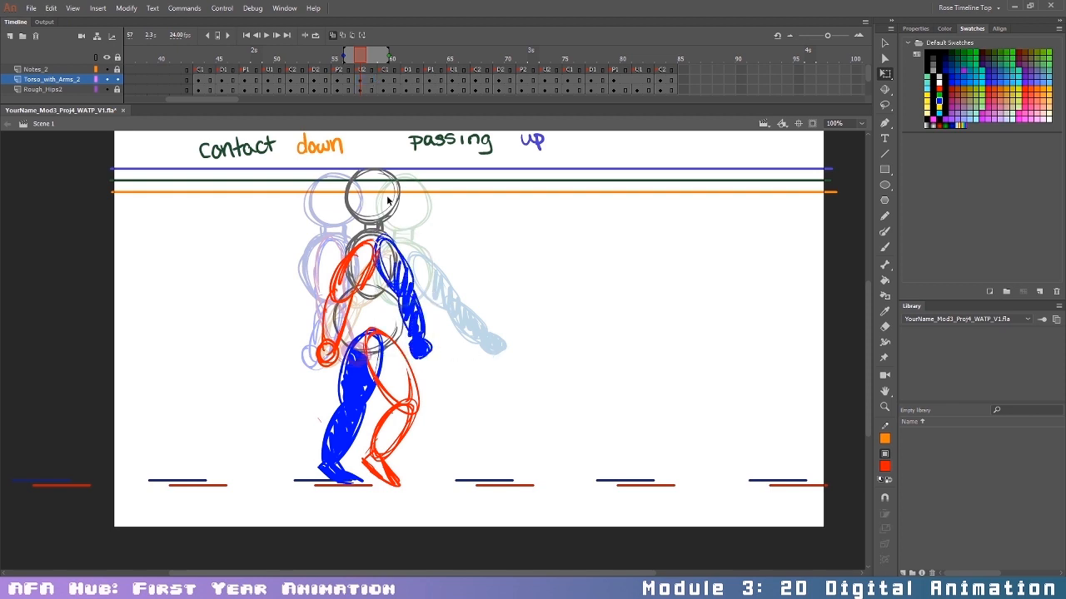
# Step: Shorten the forward red arm vertically with Free Transform on frame 49 (U1) so its hand sits higher
pyautogui.click(267, 79)
pyautogui.click(263, 308)
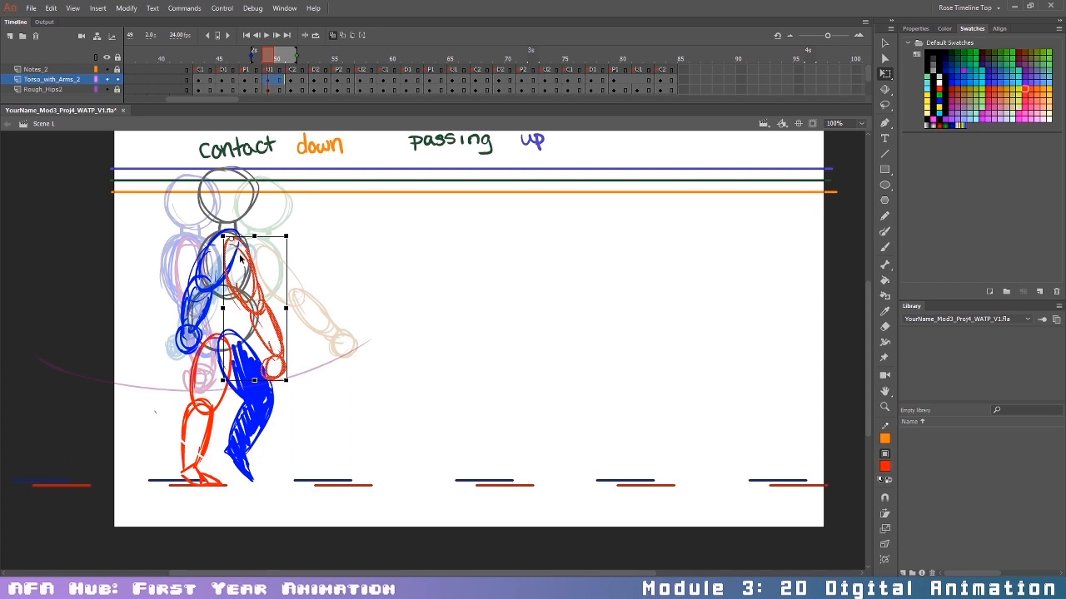
pyautogui.moveTo(255, 381); pyautogui.dragTo(255, 357)
pyautogui.click(357, 357)
# Step: Fill in the blue forearm and hand solid and draw the red arm swung back with a bent elbow on frame 73 (U2)
pyautogui.click(644, 86)
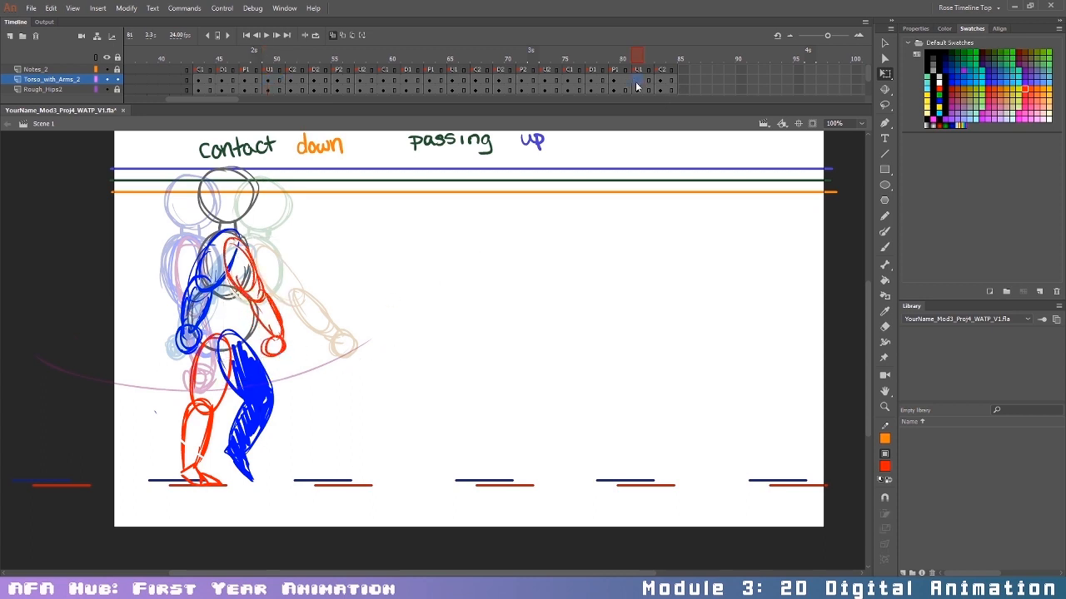
pyautogui.click(494, 544)
pyautogui.moveTo(333, 574); pyautogui.dragTo(535, 576)
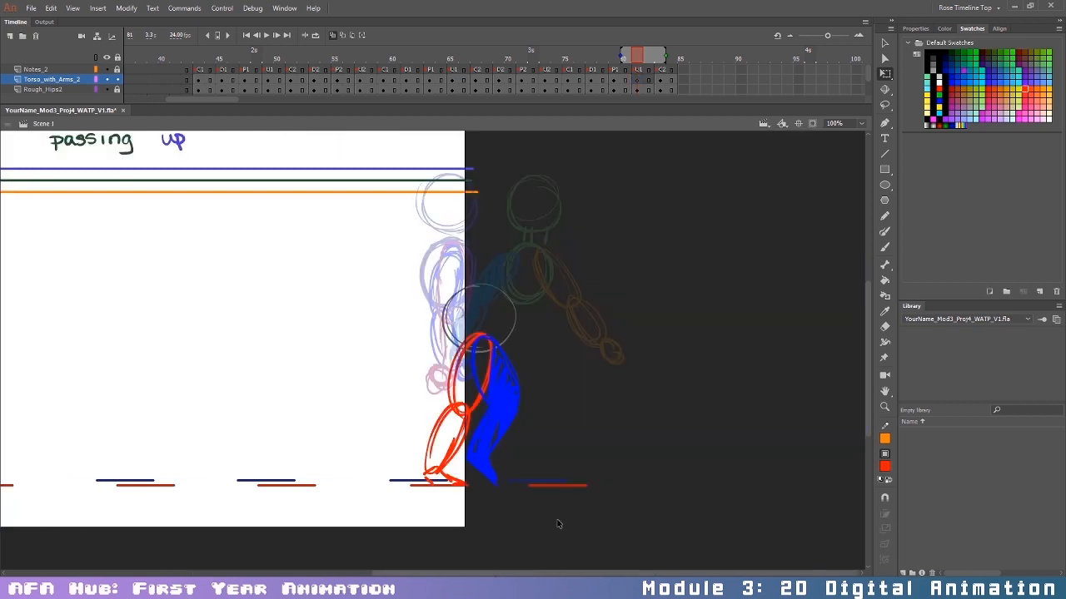
pyautogui.click(547, 85)
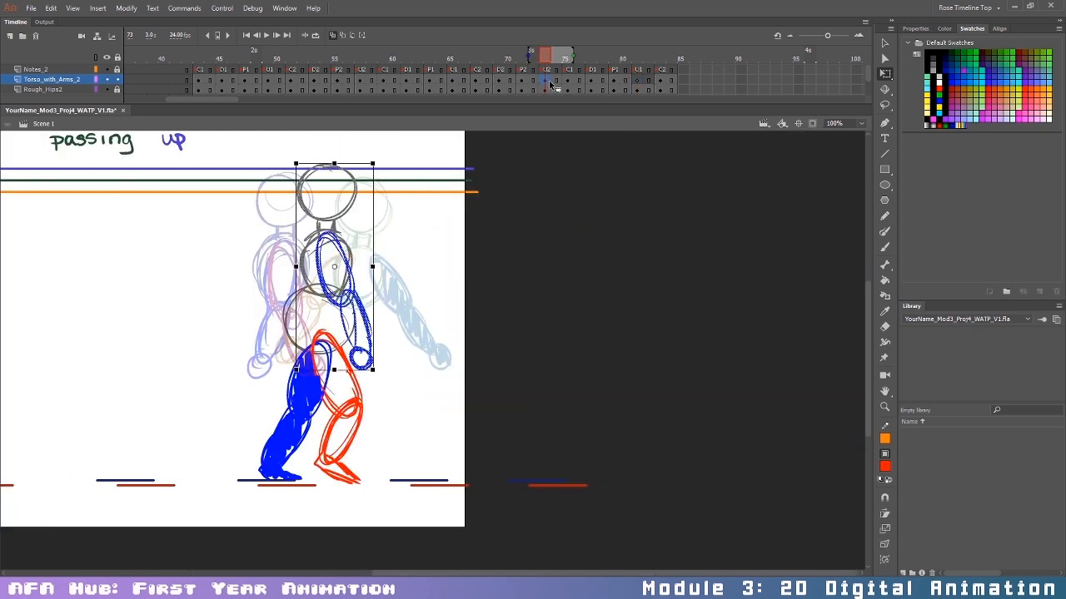
pyautogui.click(541, 196)
pyautogui.press('b')
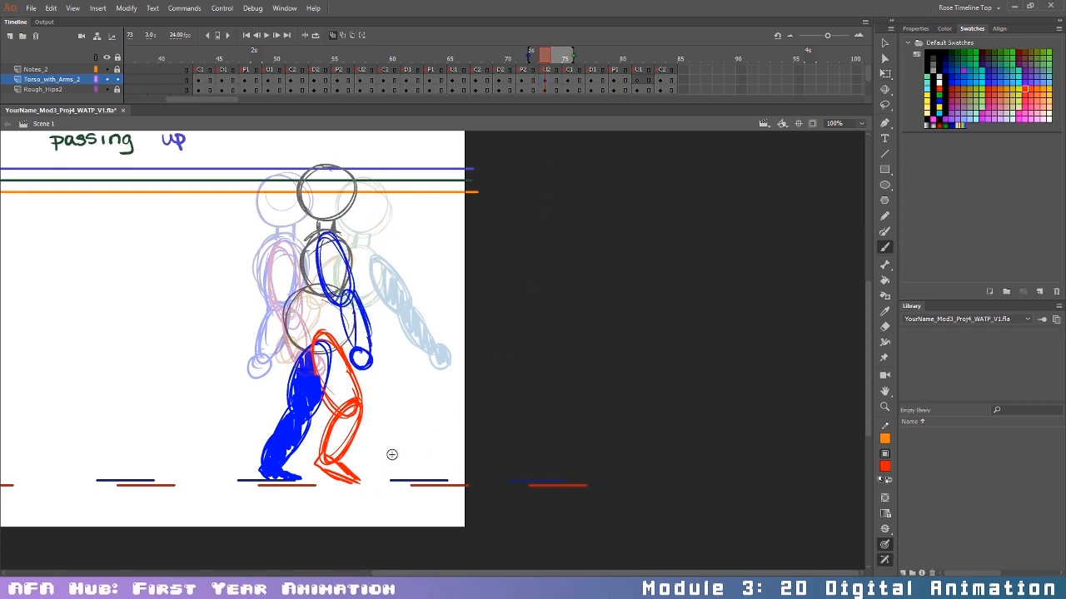
pyautogui.click(939, 101)
pyautogui.moveTo(349, 277)
pyautogui.mouseDown()
pyautogui.moveTo(366, 363)
pyautogui.moveTo(358, 357)
pyautogui.mouseUp()
pyautogui.click(940, 88)
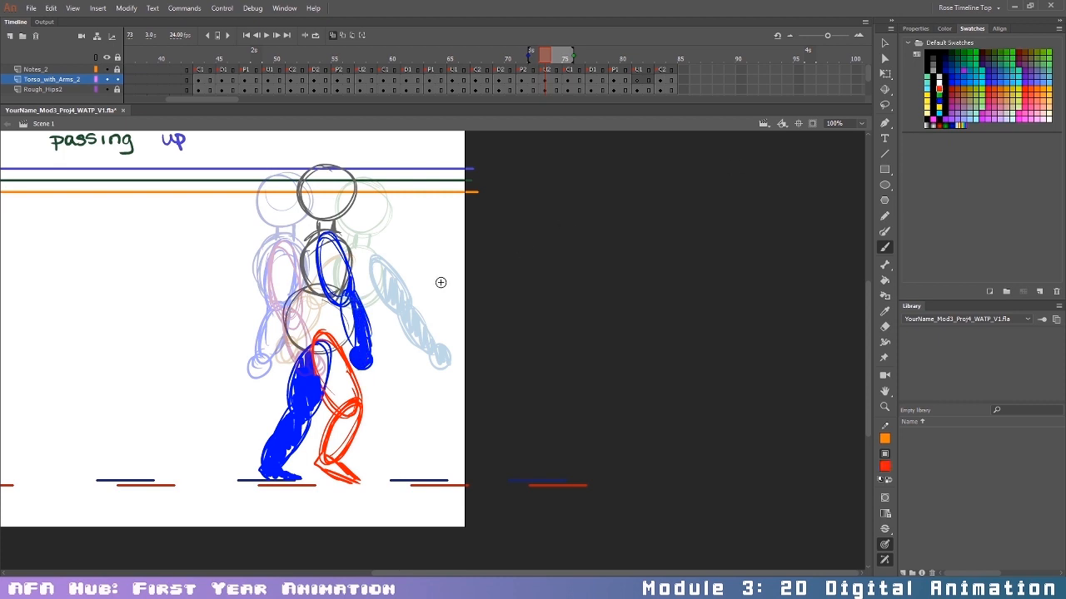
pyautogui.moveTo(300, 301)
pyautogui.mouseDown()
pyautogui.moveTo(325, 243)
pyautogui.moveTo(301, 312)
pyautogui.moveTo(284, 321)
pyautogui.moveTo(292, 360)
pyautogui.moveTo(281, 350)
pyautogui.moveTo(293, 343)
pyautogui.mouseUp()
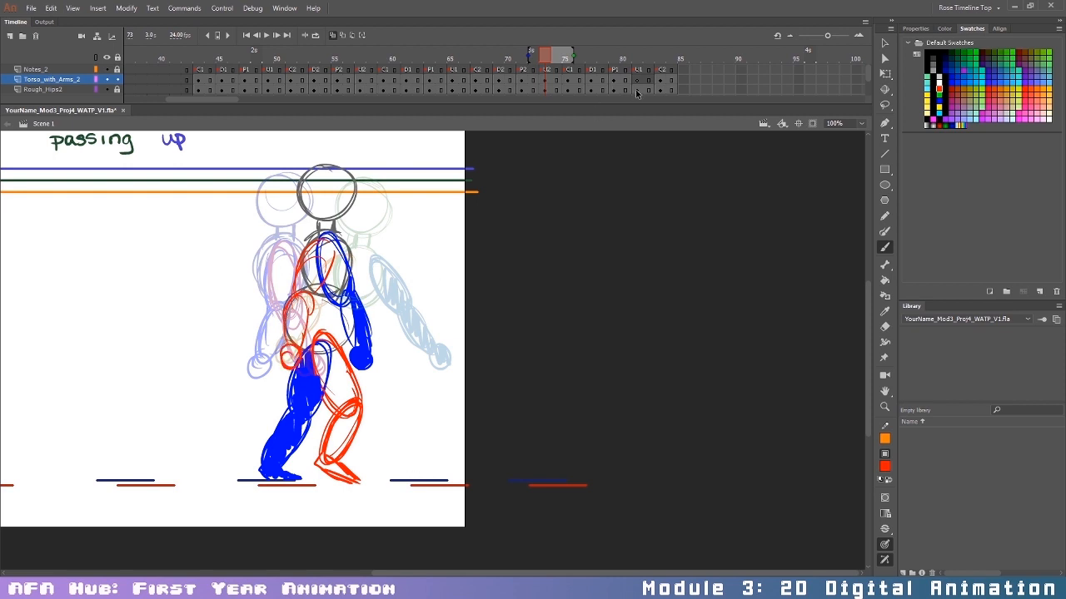
# Step: Draw the grey head circle, neck and torso oval above the hips on frame 81 (U1)
pyautogui.click(637, 80)
pyautogui.click(933, 66)
pyautogui.moveTo(469, 202)
pyautogui.mouseDown()
pyautogui.moveTo(512, 185)
pyautogui.moveTo(492, 218)
pyautogui.mouseUp()
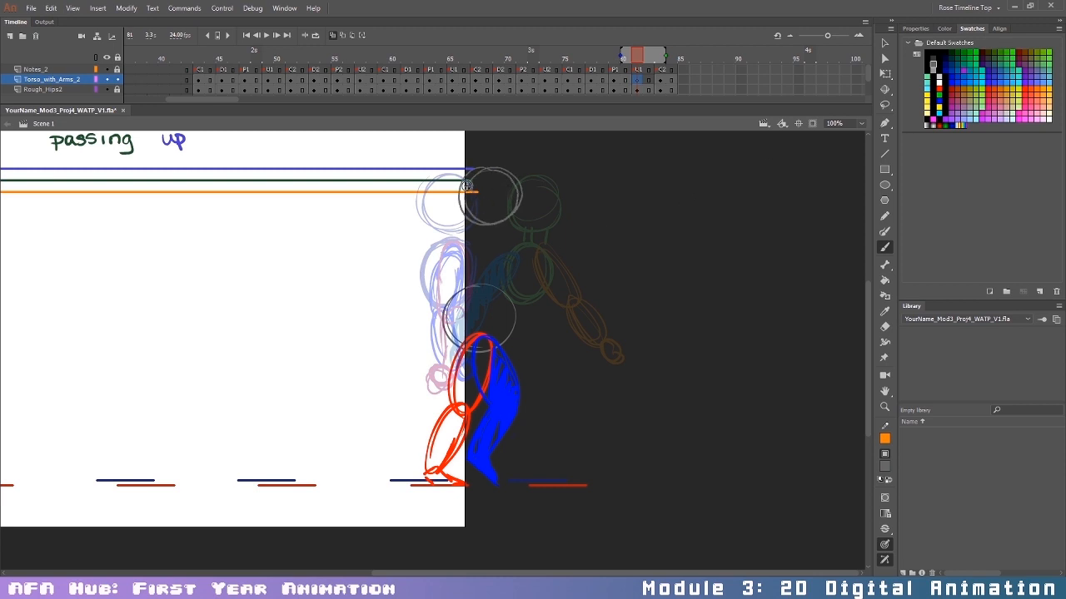
pyautogui.hotkey('ctrl', 'z')
pyautogui.moveTo(497, 171)
pyautogui.mouseDown()
pyautogui.moveTo(493, 225)
pyautogui.moveTo(499, 178)
pyautogui.moveTo(503, 211)
pyautogui.moveTo(466, 285)
pyautogui.moveTo(502, 271)
pyautogui.moveTo(495, 298)
pyautogui.moveTo(489, 234)
pyautogui.moveTo(497, 236)
pyautogui.mouseUp()
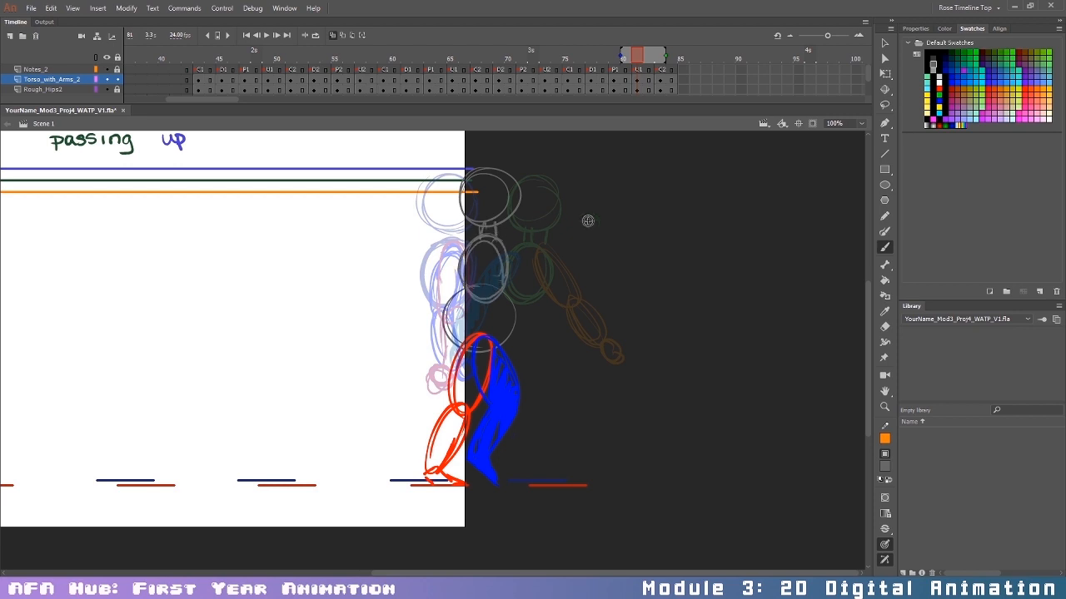
# Step: Draw the red upper arm and forearm angled forward from the shoulder, ending in a hand circle, on frame 81 (U1)
pyautogui.click(939, 87)
pyautogui.moveTo(481, 244)
pyautogui.mouseDown()
pyautogui.moveTo(501, 298)
pyautogui.moveTo(509, 289)
pyautogui.moveTo(517, 301)
pyautogui.moveTo(522, 350)
pyautogui.mouseUp()
pyautogui.moveTo(513, 301)
pyautogui.mouseDown()
pyautogui.moveTo(523, 351)
pyautogui.moveTo(527, 328)
pyautogui.moveTo(541, 343)
pyautogui.moveTo(502, 310)
pyautogui.moveTo(538, 350)
pyautogui.moveTo(502, 329)
pyautogui.moveTo(521, 338)
pyautogui.moveTo(545, 364)
pyautogui.mouseUp()
# Step: Draw the blue arm angled slightly back from the shoulder with its forearm hanging down to a hand circle on frame 81 (U1)
pyautogui.click(939, 103)
pyautogui.moveTo(466, 250)
pyautogui.mouseDown()
pyautogui.moveTo(447, 320)
pyautogui.moveTo(455, 365)
pyautogui.mouseUp()
pyautogui.moveTo(454, 310)
pyautogui.mouseDown()
pyautogui.moveTo(459, 373)
pyautogui.moveTo(449, 380)
pyautogui.moveTo(459, 372)
pyautogui.mouseUp()
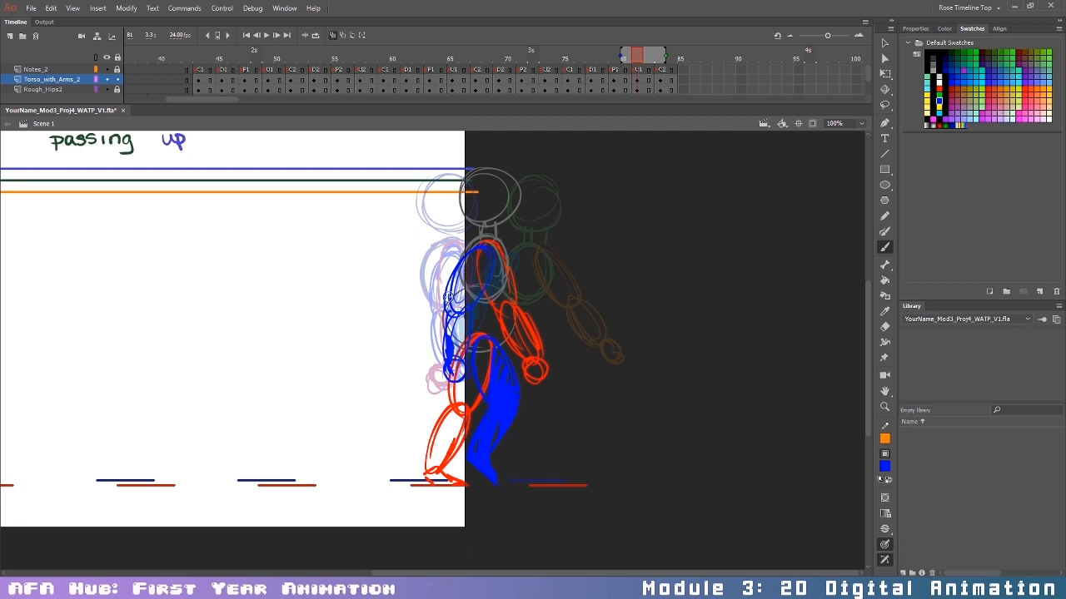
# Step: Play the walk cycle in a loop with the whole stage in view to check the arm swing, then stop it
pyautogui.click(543, 84)
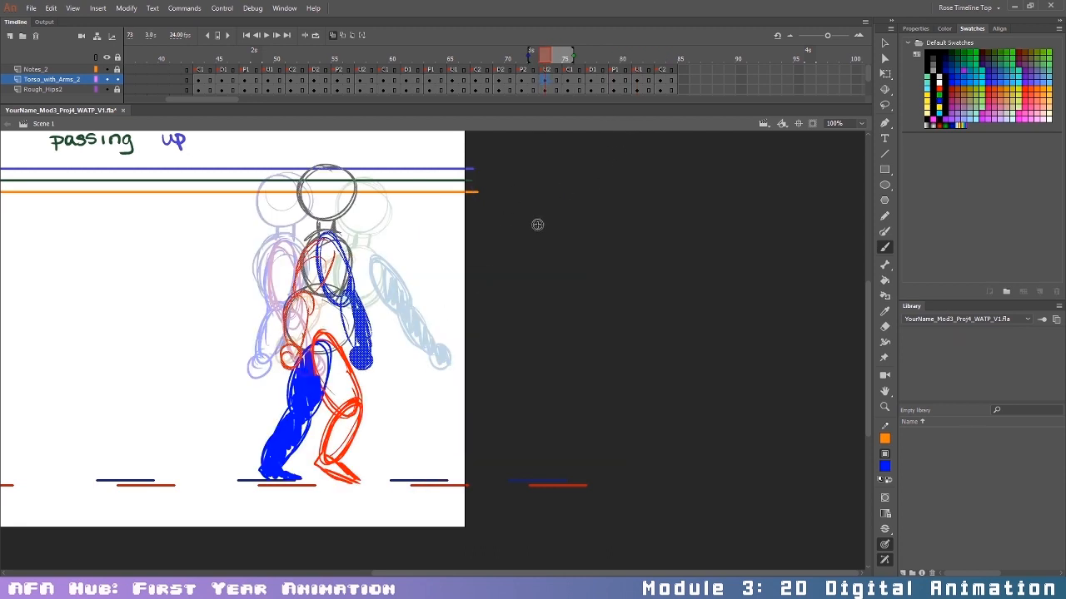
pyautogui.click(314, 36)
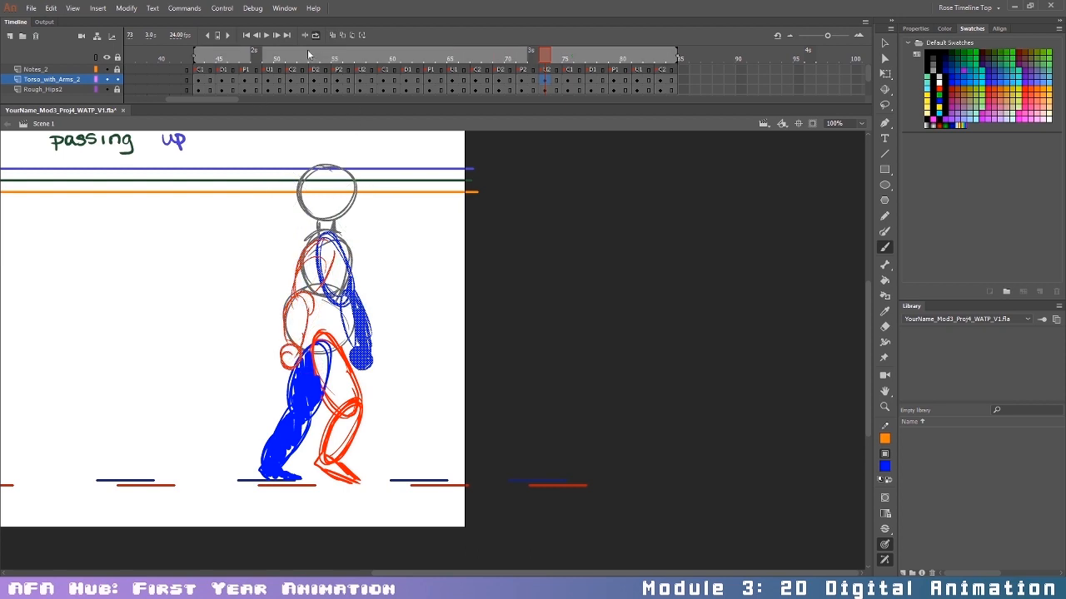
pyautogui.click(267, 36)
pyautogui.hotkey('ctrl', '-')
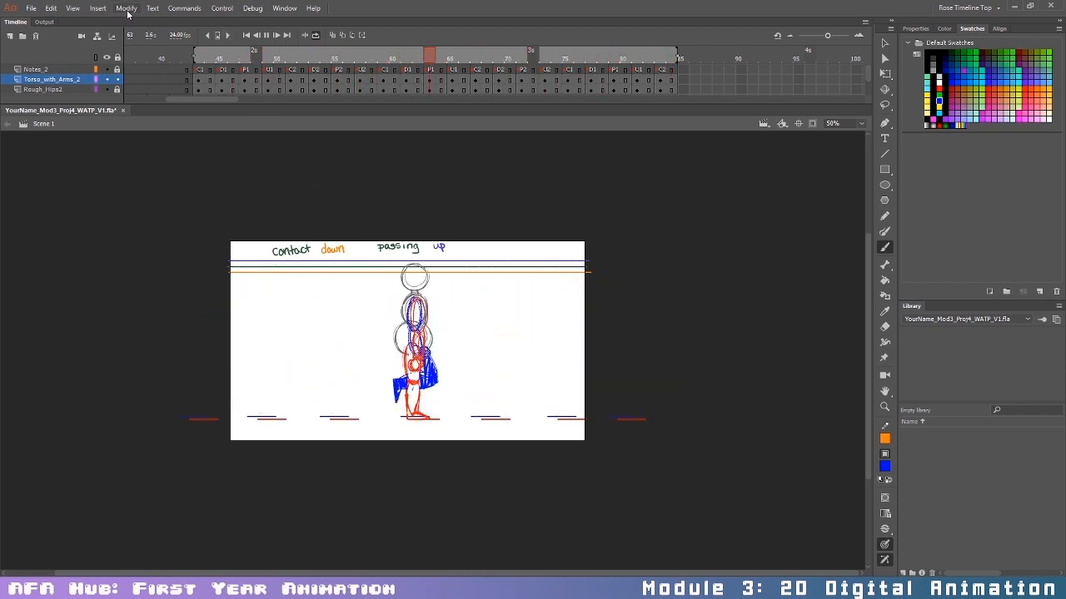
pyautogui.press('Return')
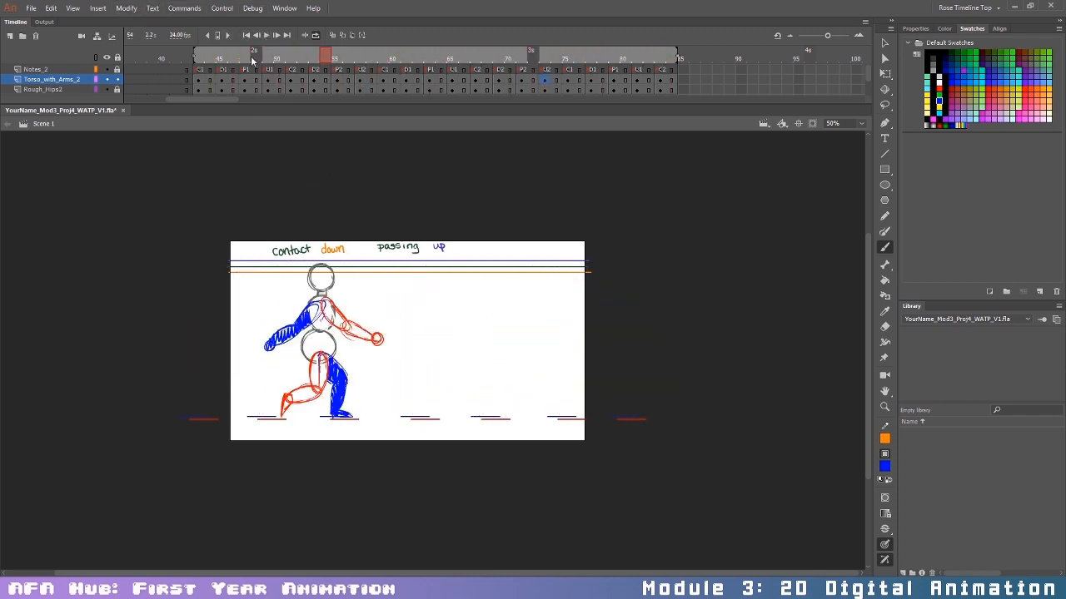
# Step: Duplicate the Notes_2, Torso_with_Arms_2 and Rough_Hips2 layers
pyautogui.moveTo(193, 100); pyautogui.dragTo(126, 100)
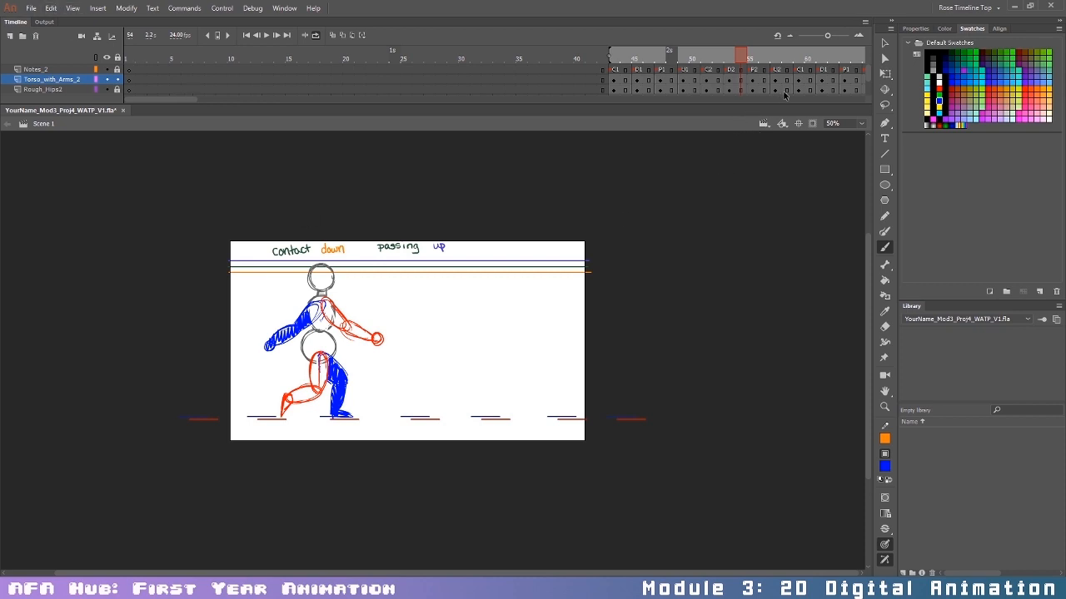
pyautogui.moveTo(827, 37); pyautogui.dragTo(816, 36)
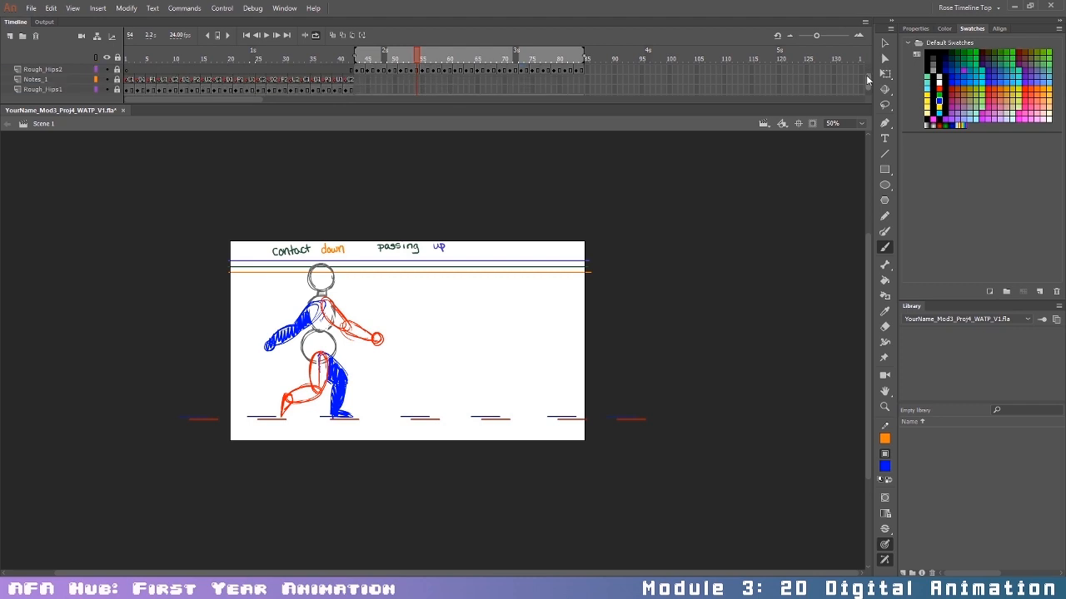
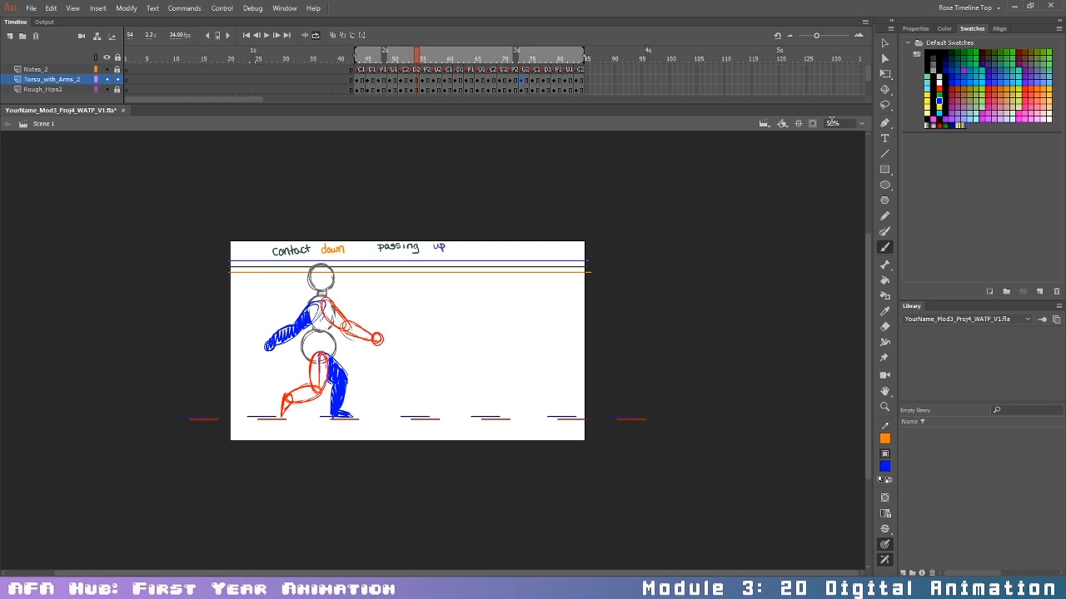
pyautogui.click(69, 70)
pyautogui.keyDown('shift'); pyautogui.click(75, 90); pyautogui.keyUp('shift')
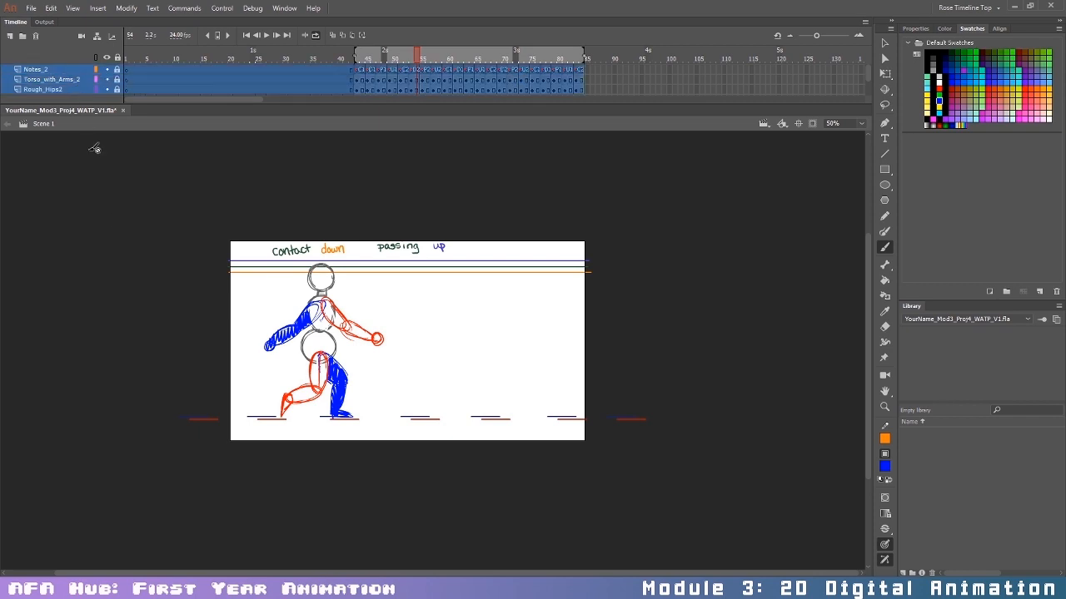
pyautogui.rightClick(77, 79)
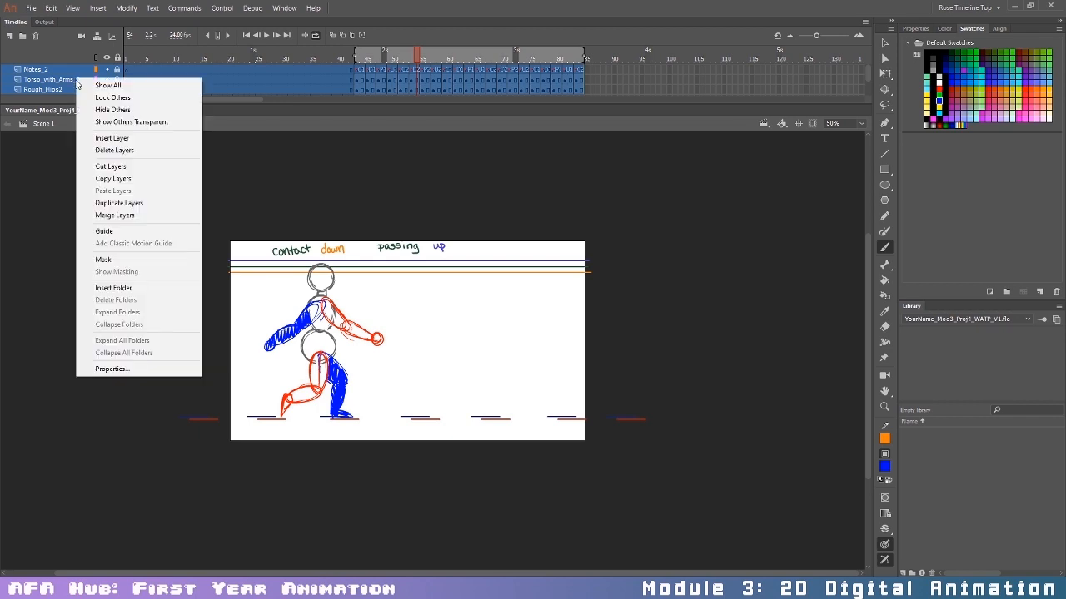
pyautogui.click(127, 204)
pyautogui.click(233, 552)
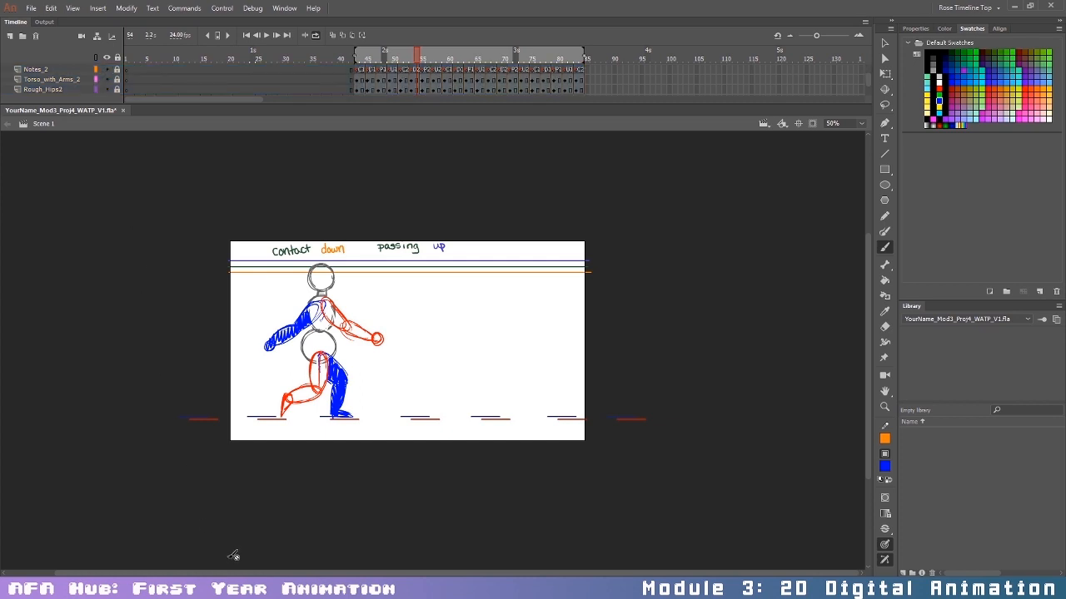
# Step: Rename the duplicated layers as Notes_3, Torso_with_Arms_3 and Rough_Hips3
pyautogui.moveTo(866, 77); pyautogui.dragTo(870, 68)
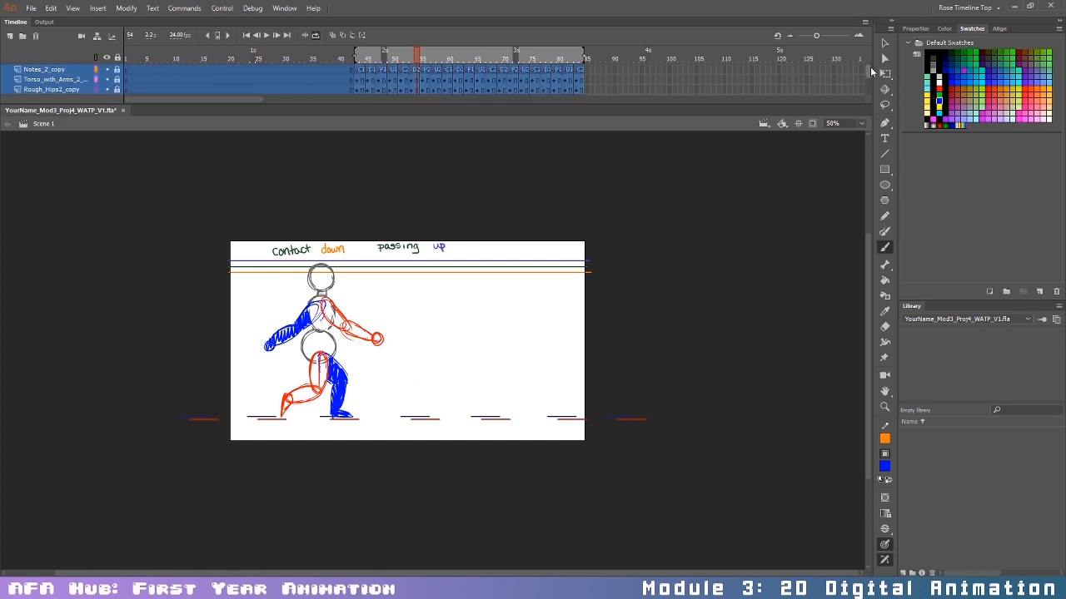
pyautogui.click(45, 69)
pyautogui.doubleClick(45, 69)
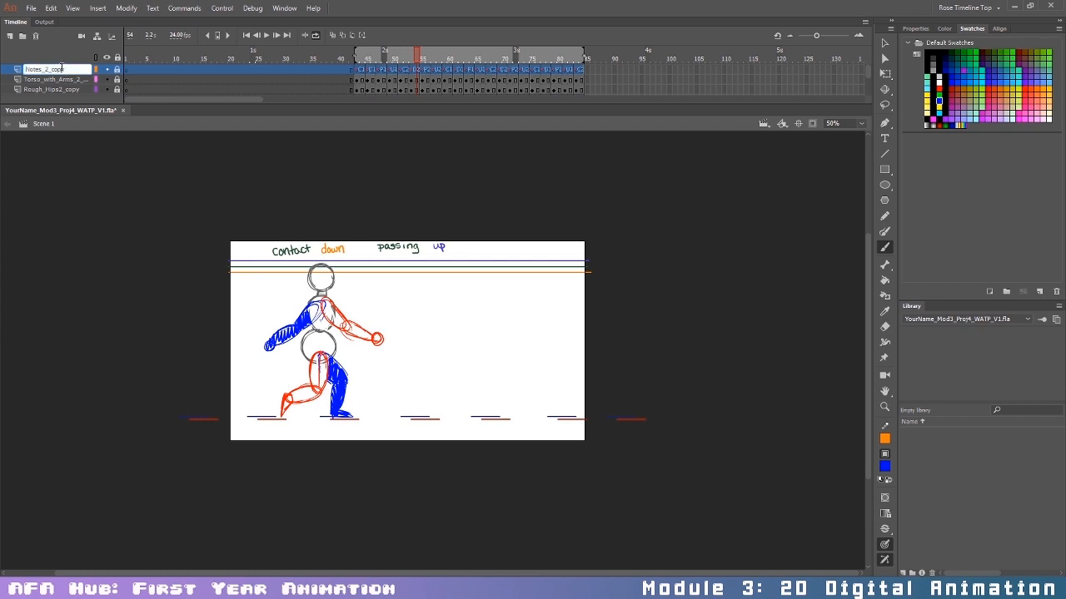
pyautogui.write('3')
pyautogui.click(63, 79)
pyautogui.doubleClick(63, 79)
pyautogui.moveTo(71, 80); pyautogui.dragTo(87, 79)
pyautogui.write('3')
pyautogui.click(63, 89)
pyautogui.doubleClick(63, 89)
pyautogui.moveTo(59, 90); pyautogui.dragTo(81, 90)
pyautogui.write('3')
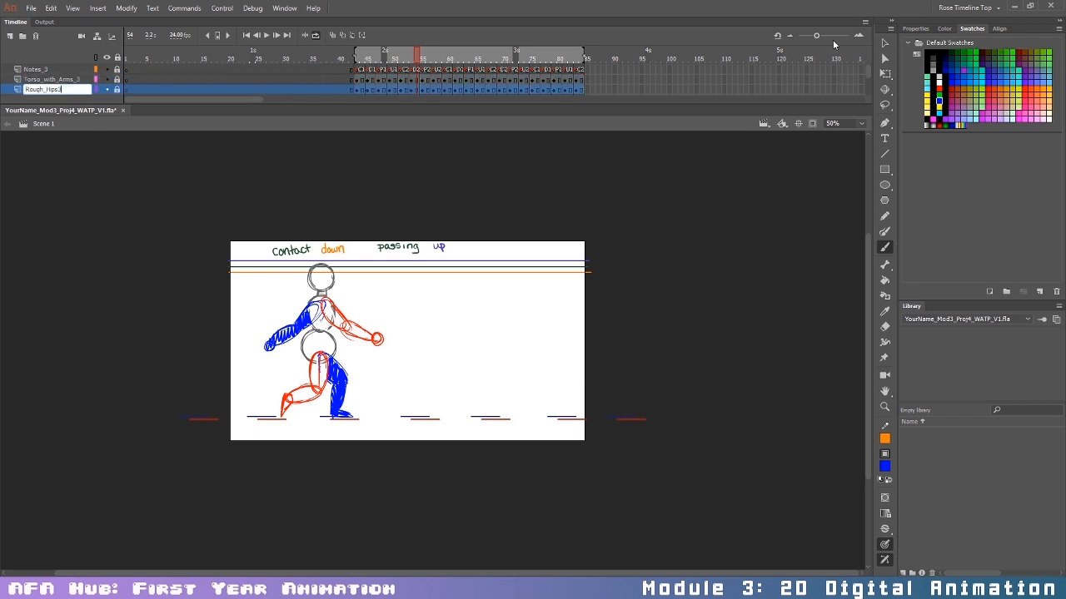
# Step: Extend the first contact pose (C1) by one frame on the Notes_3, Torso_with_Arms_3 and Rough_Hips3 layers
pyautogui.moveTo(817, 35); pyautogui.dragTo(826, 35)
pyautogui.moveTo(183, 101); pyautogui.dragTo(233, 100)
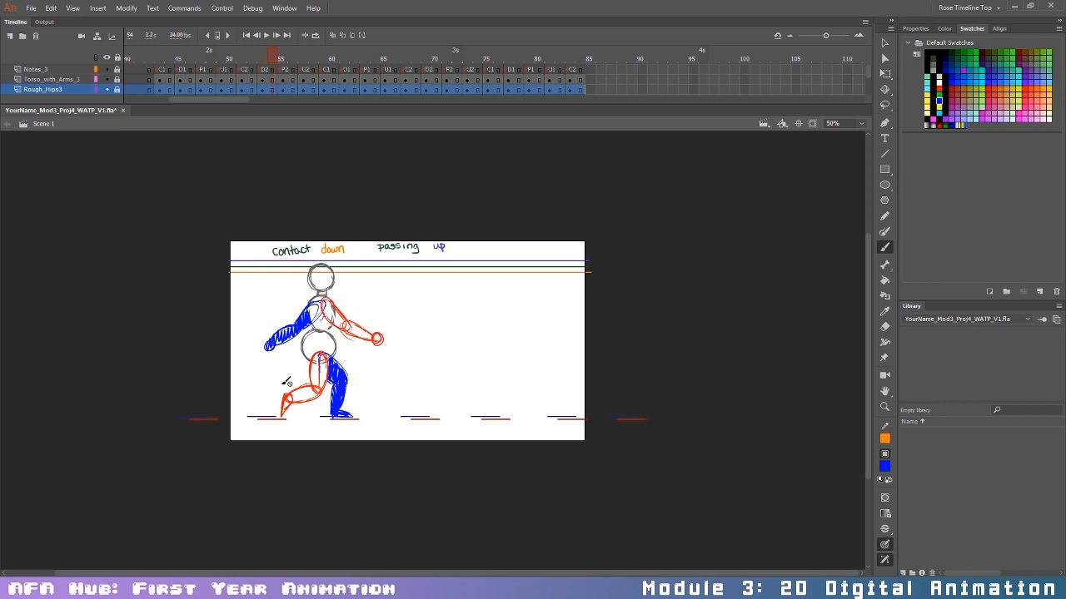
pyautogui.click(223, 79)
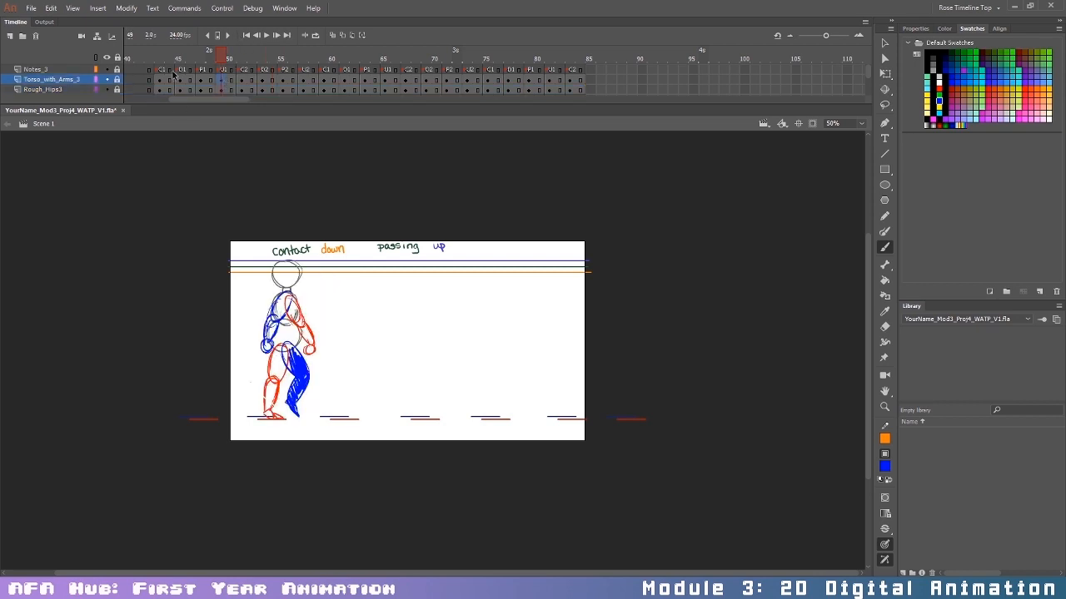
pyautogui.click(171, 76)
pyautogui.click(170, 89)
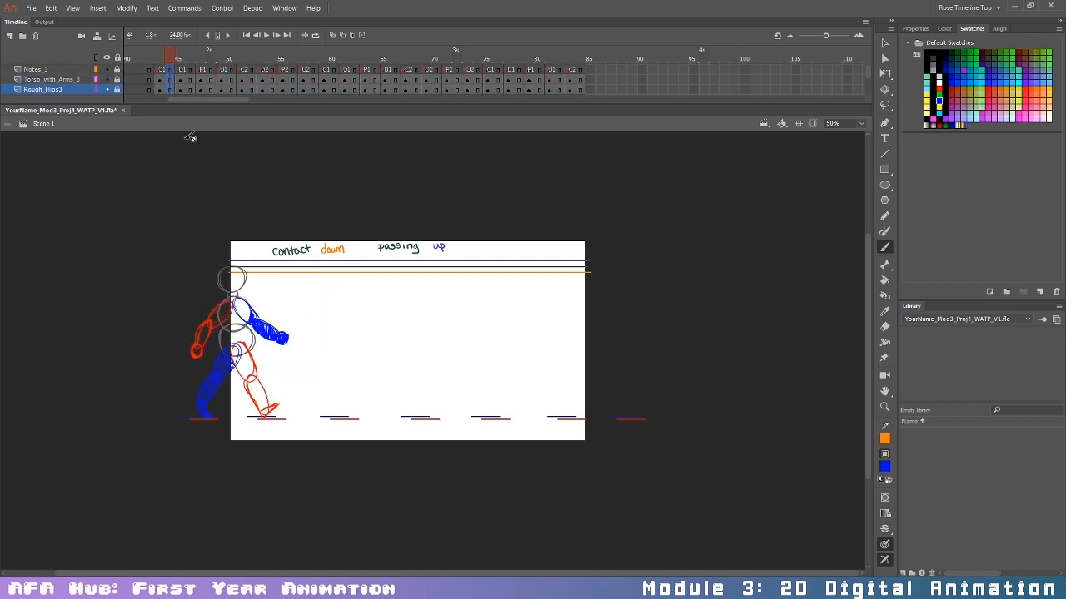
pyautogui.press('F5')
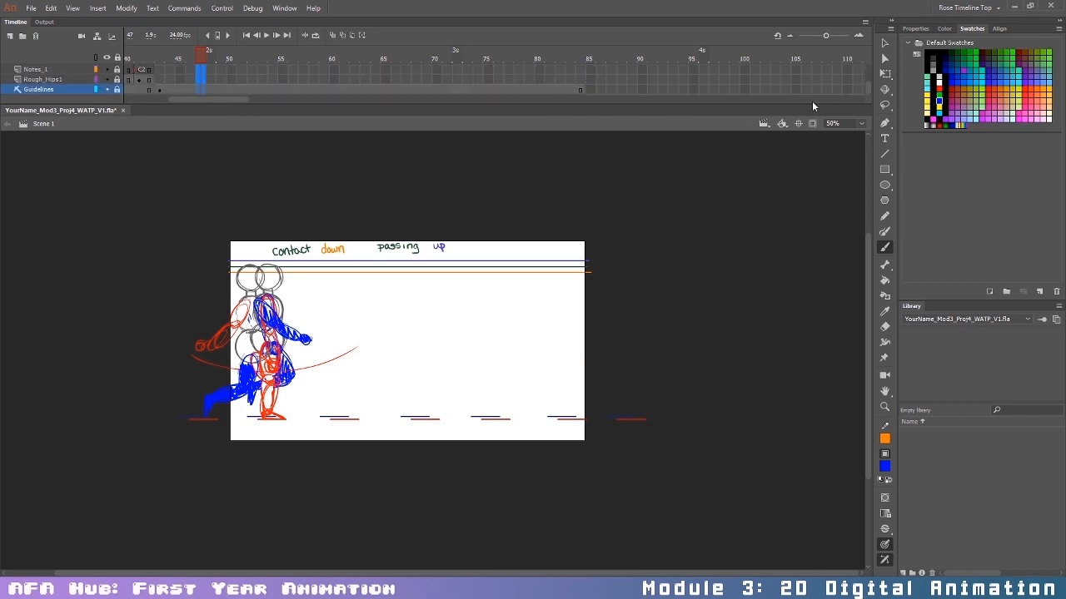
# Step: Enlarge the timeline to show all layers and display the layers from Notes_2 down to Guidelines as outlines
pyautogui.moveTo(811, 104); pyautogui.dragTo(801, 182)
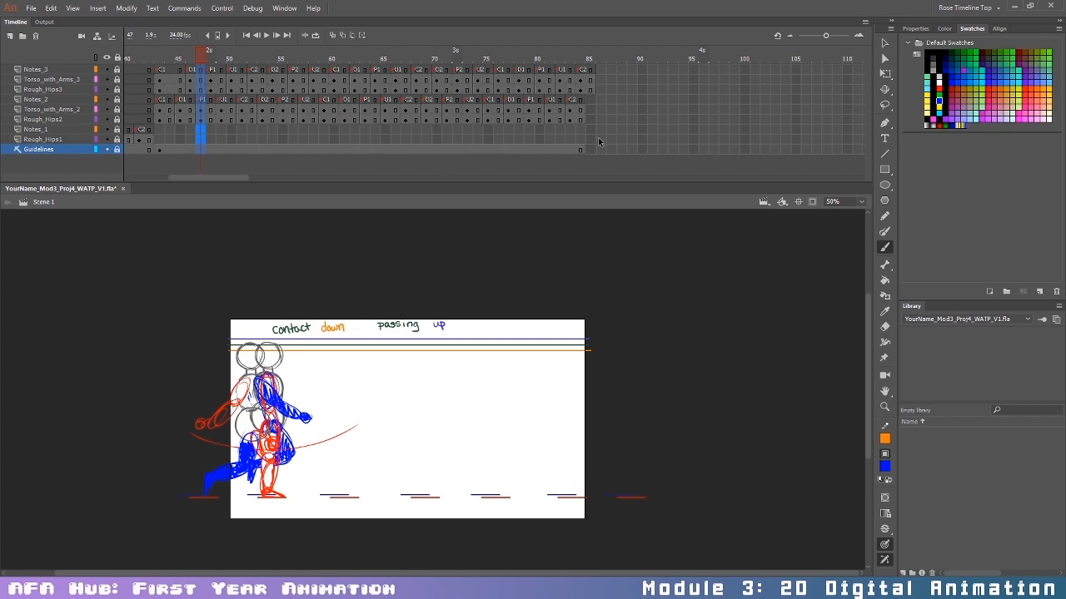
pyautogui.moveTo(236, 177); pyautogui.dragTo(231, 176)
pyautogui.click(356, 130)
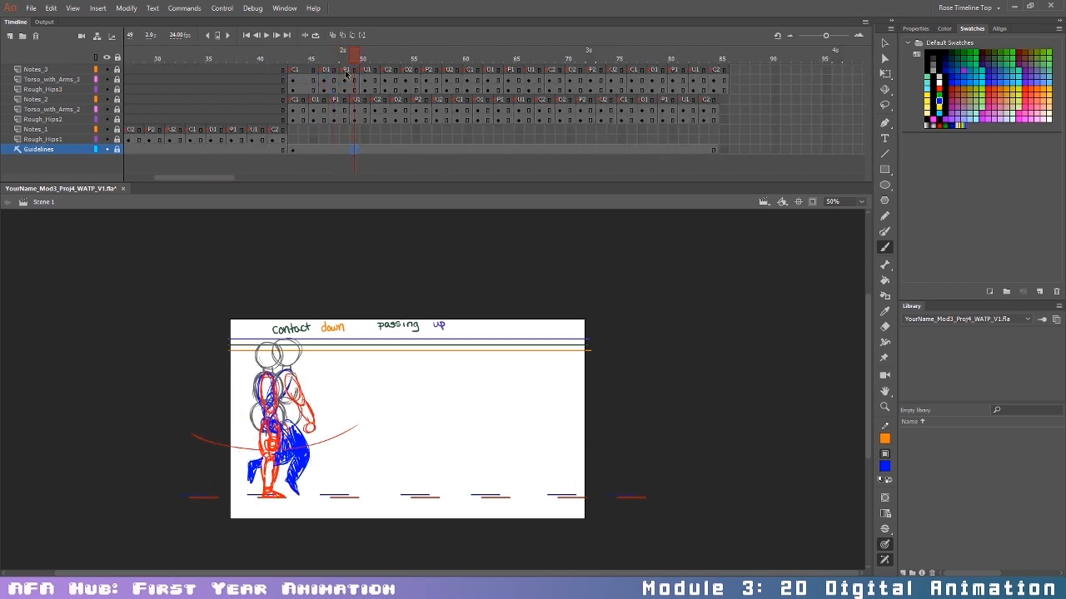
pyautogui.click(324, 89)
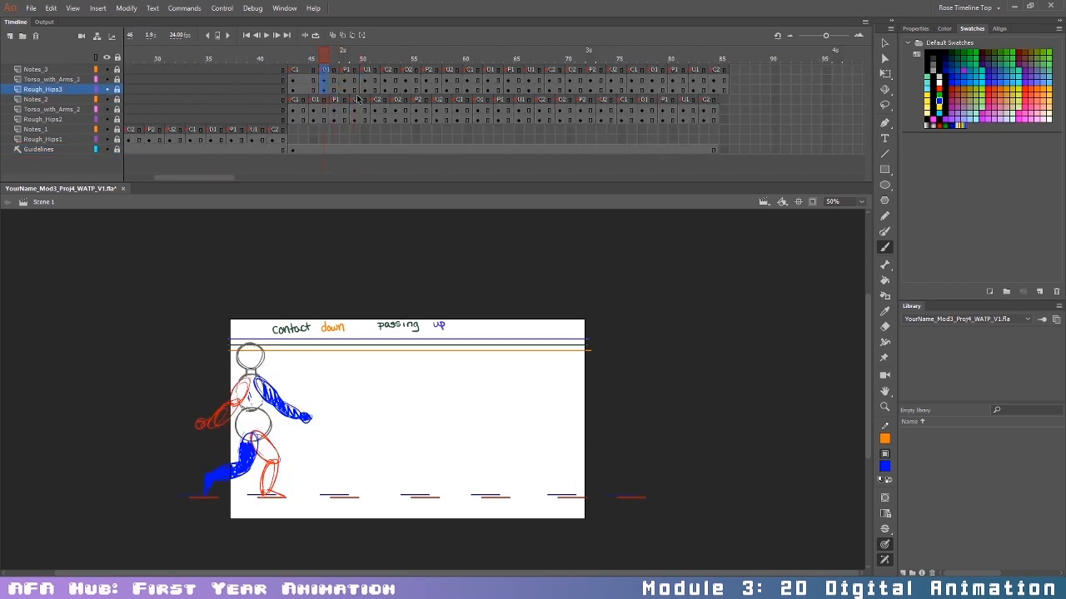
pyautogui.moveTo(106, 107); pyautogui.dragTo(108, 140)
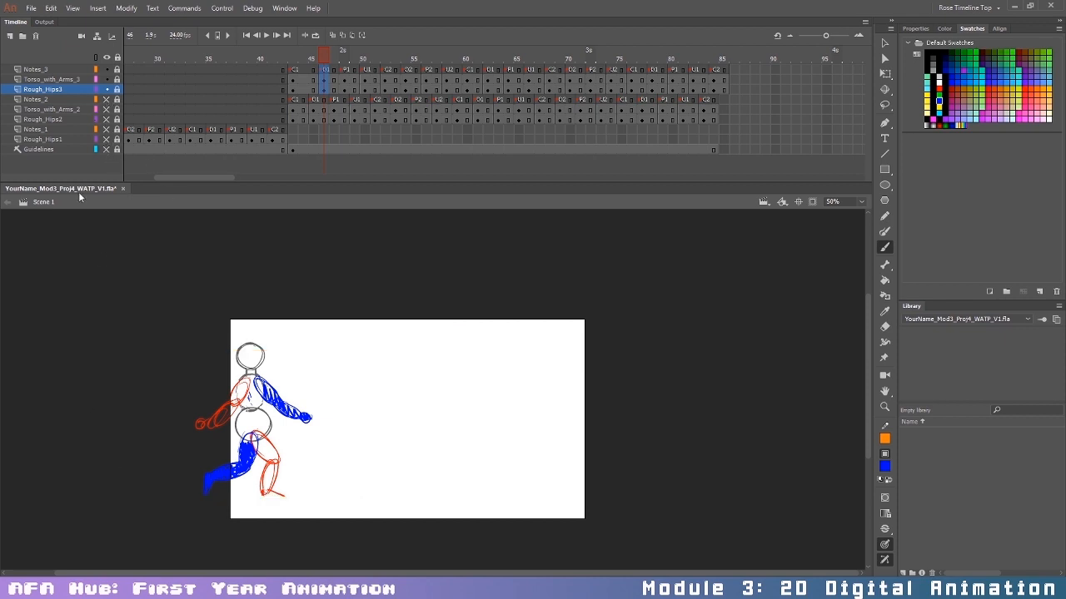
pyautogui.moveTo(106, 100); pyautogui.dragTo(108, 172)
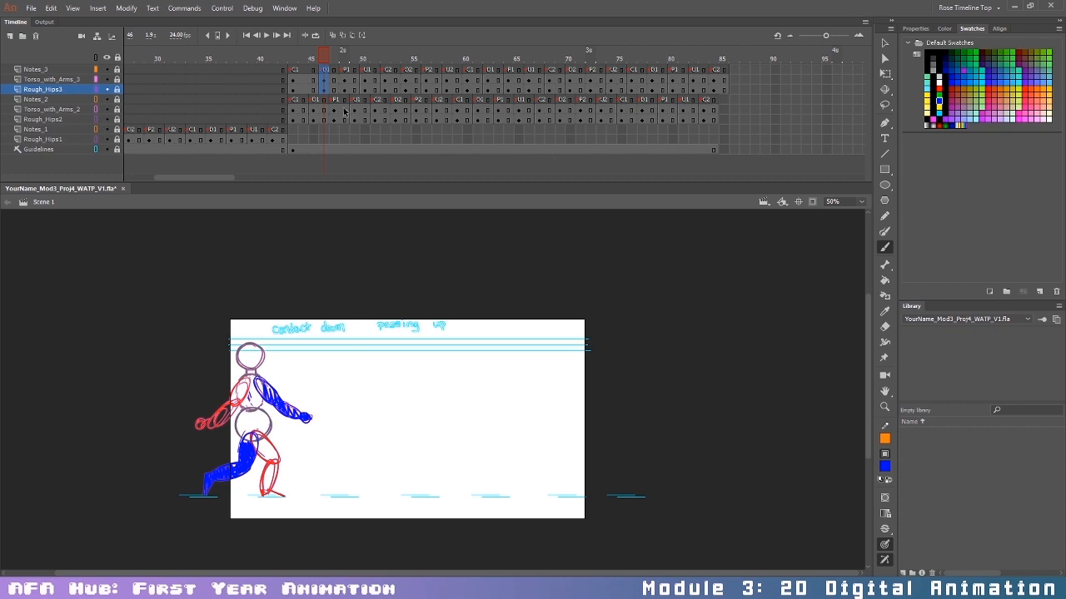
# Step: Extend the first D1, P1 and U1 poses to three frames each on the Notes_3, Torso_with_Arms_3 and Rough_Hips3 layers
pyautogui.moveTo(217, 175); pyautogui.dragTo(235, 174)
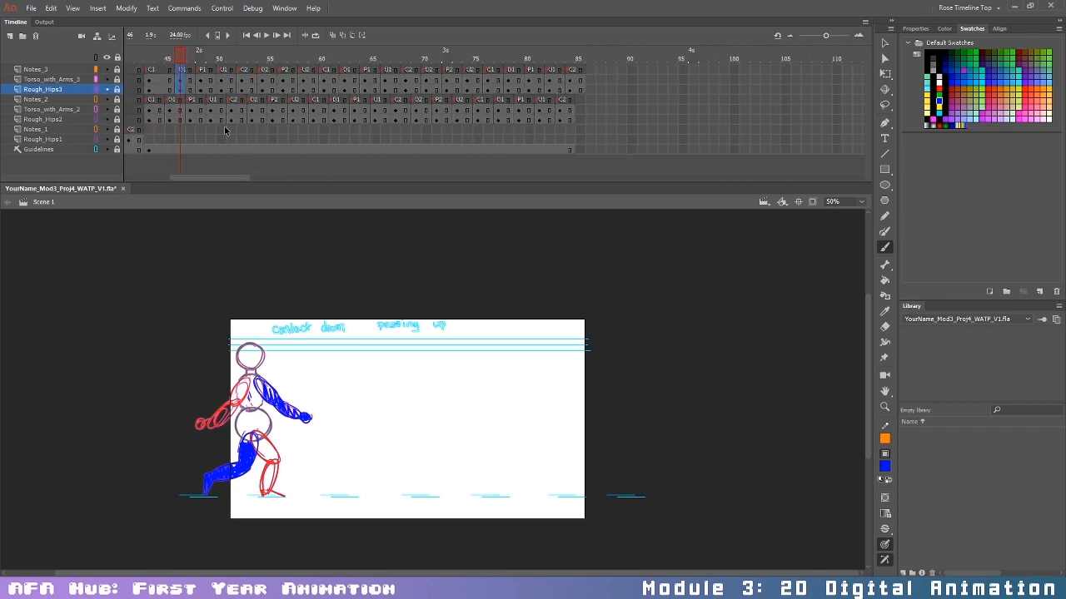
pyautogui.click(211, 79)
pyautogui.moveTo(182, 72); pyautogui.dragTo(182, 88)
pyautogui.press('F5')
pyautogui.moveTo(211, 69); pyautogui.dragTo(274, 99)
pyautogui.press('F5')
pyautogui.press('F5')
pyautogui.press('F5')
pyautogui.hotkey('ctrl', 'z')
# Step: Extend each remaining pose from C2 on frame 55 through the final C2 to three frames on the three third-version layers
pyautogui.click(284, 80)
pyautogui.moveTo(274, 69)
pyautogui.mouseDown()
pyautogui.moveTo(275, 89)
pyautogui.moveTo(765, 92)
pyautogui.mouseUp()
pyautogui.press('F5')
pyautogui.press('F5')
pyautogui.press('F5')
pyautogui.press('F5')
pyautogui.press('F5')
pyautogui.press('F5')
pyautogui.press('F5')
pyautogui.press('F5')
pyautogui.press('F5')
pyautogui.press('F5')
pyautogui.press('F5')
pyautogui.press('F5')
pyautogui.press('F5')
pyautogui.press('F5')
pyautogui.press('F5')
pyautogui.moveTo(582, 100); pyautogui.dragTo(705, 100)
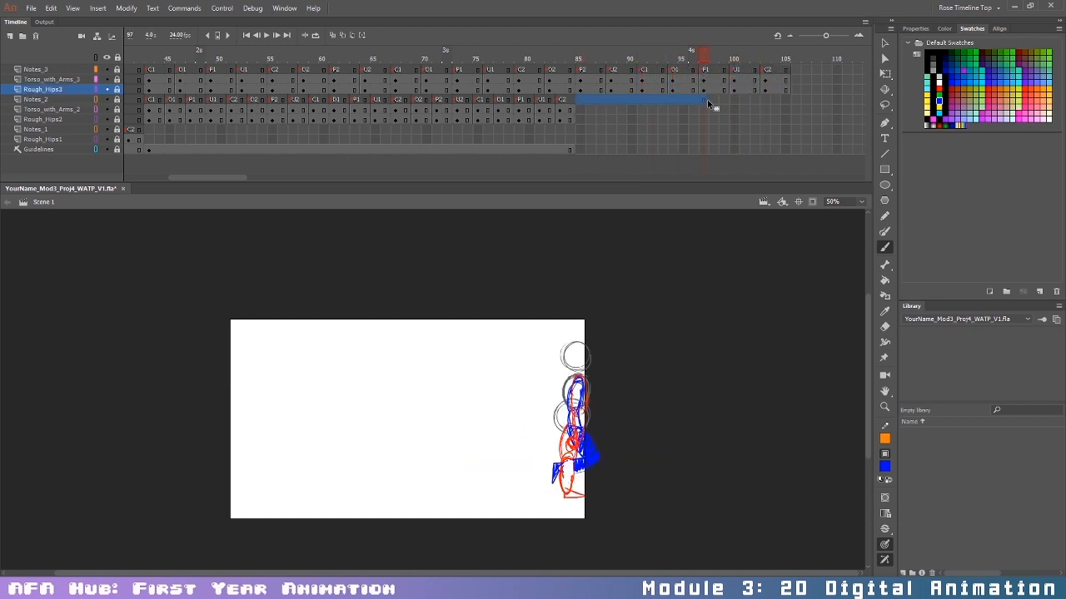
pyautogui.rightClick(687, 99)
pyautogui.click(729, 171)
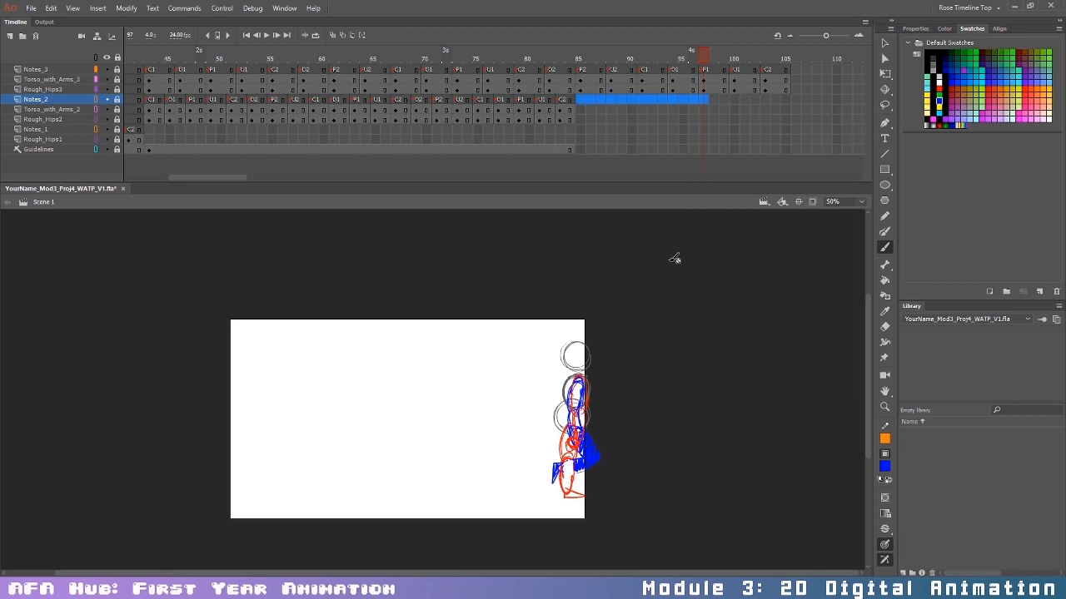
pyautogui.click(734, 119)
pyautogui.moveTo(732, 55)
pyautogui.mouseDown()
pyautogui.moveTo(171, 56)
pyautogui.moveTo(563, 56)
pyautogui.moveTo(231, 81)
pyautogui.moveTo(640, 81)
pyautogui.moveTo(186, 92)
pyautogui.moveTo(137, 117)
pyautogui.mouseUp()
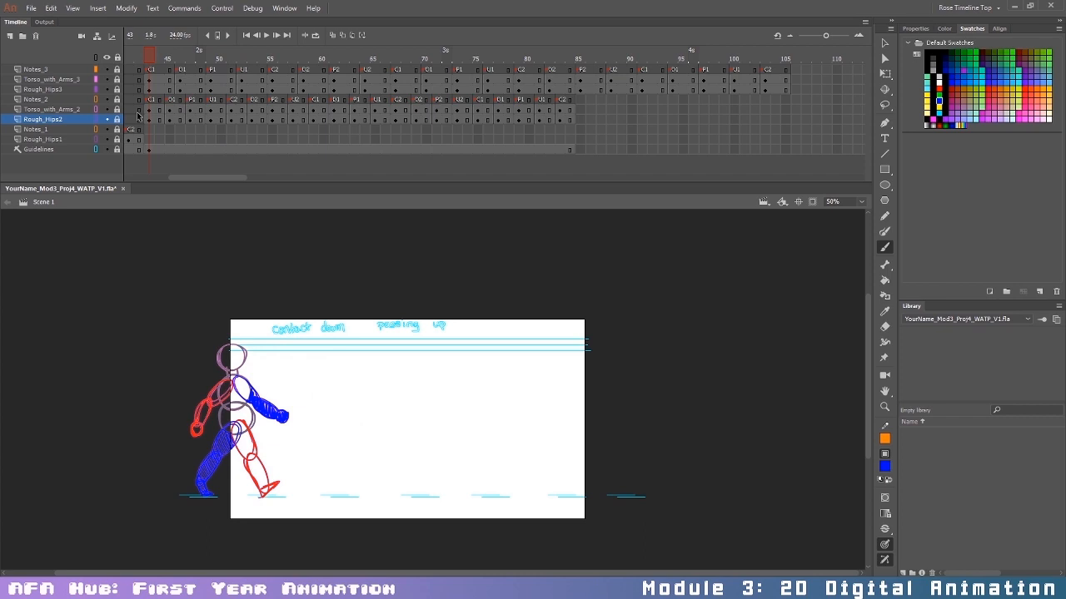
# Step: Unlock the Torso_with_Arms_3 layer and turn frames 44 and 45, between the first C1 and D1, into keyframes
pyautogui.click(156, 82)
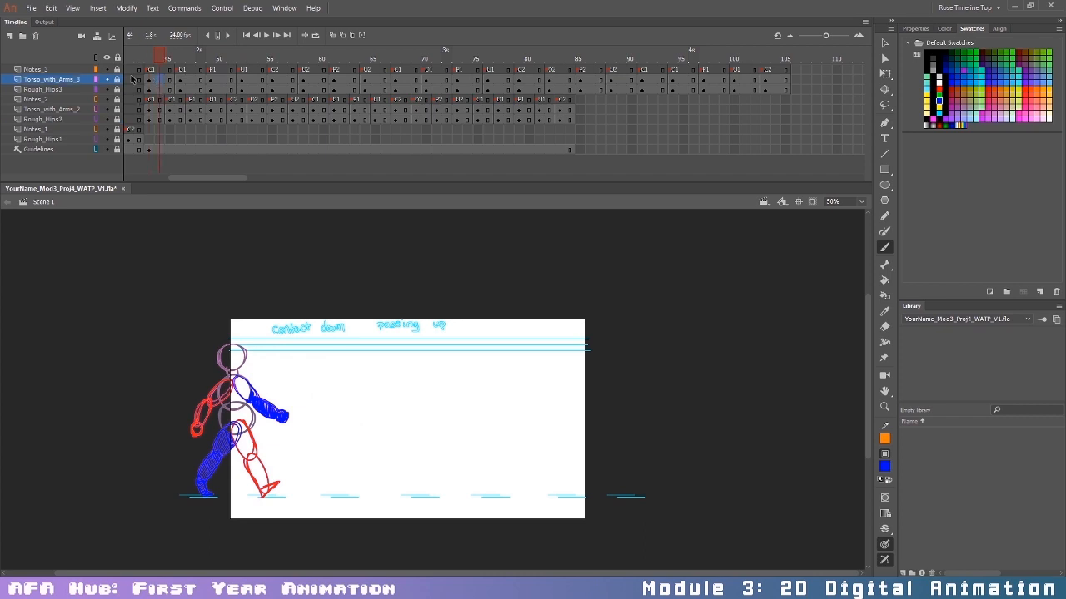
pyautogui.click(72, 90)
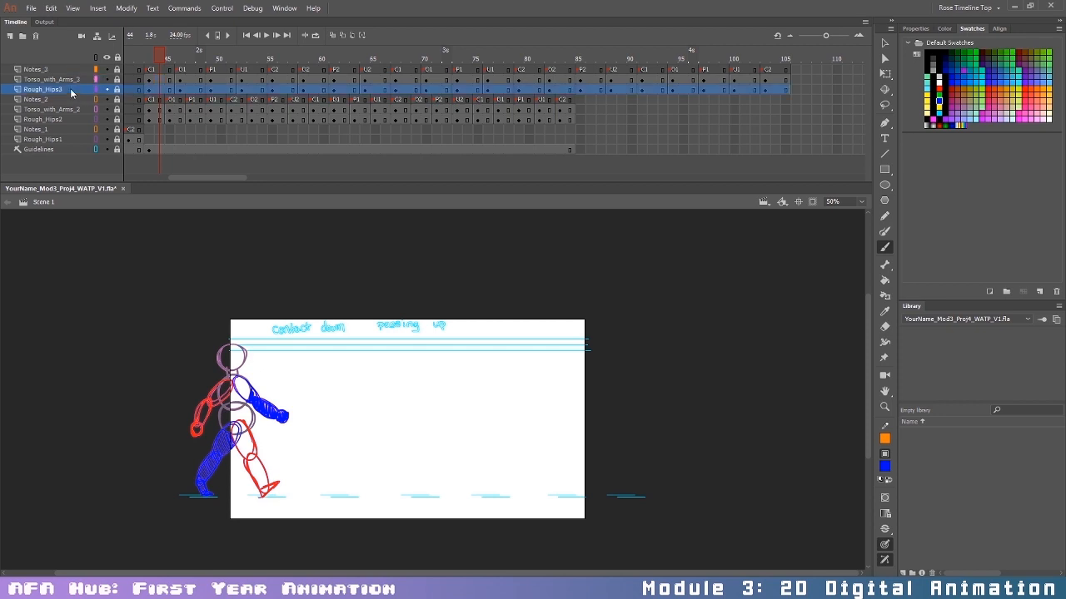
pyautogui.click(73, 81)
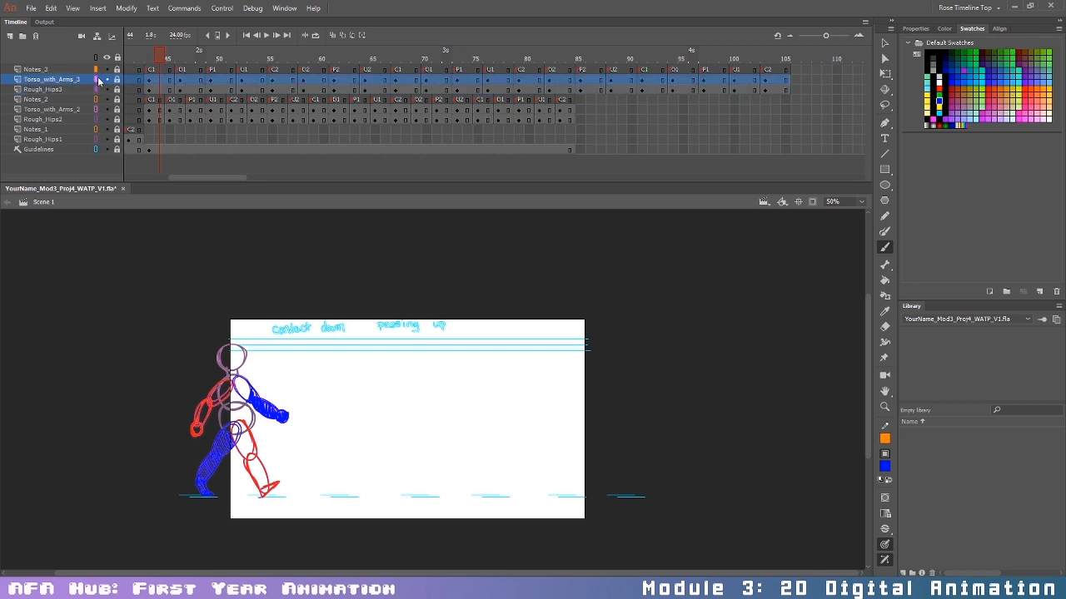
pyautogui.click(157, 82)
pyautogui.press('.')
pyautogui.press('.')
pyautogui.click(166, 86)
pyautogui.click(161, 84)
pyautogui.click(170, 86)
pyautogui.click(159, 84)
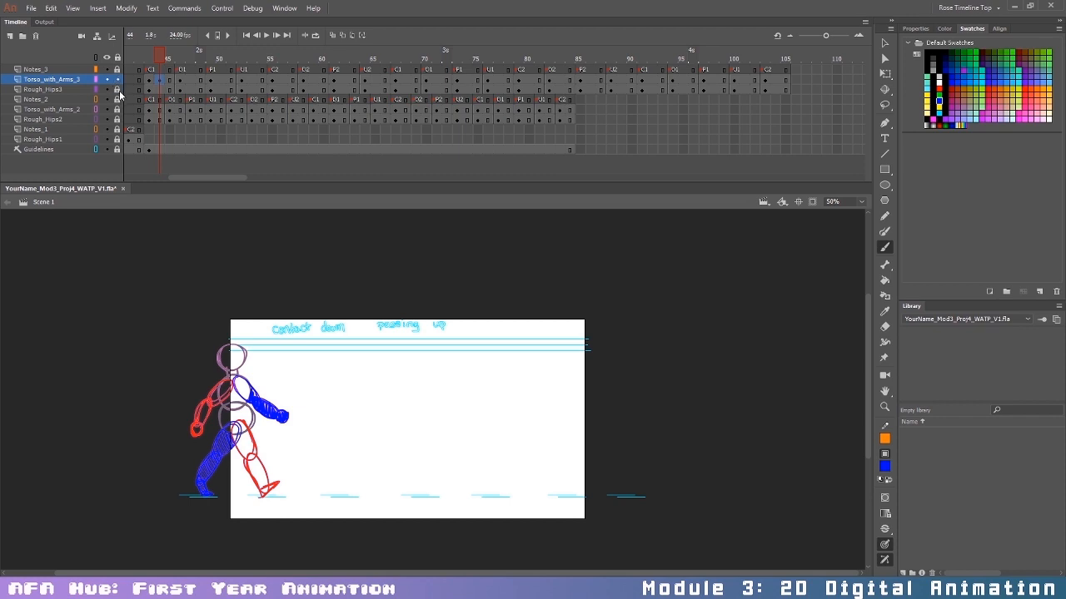
# Step: Unlock the Rough_Hips3 layer, make it the active layer and turn on onion skinning
pyautogui.click(62, 89)
pyautogui.click(64, 79)
pyautogui.click(65, 89)
pyautogui.click(65, 79)
pyautogui.click(67, 90)
pyautogui.click(65, 79)
pyautogui.click(67, 89)
pyautogui.click(332, 35)
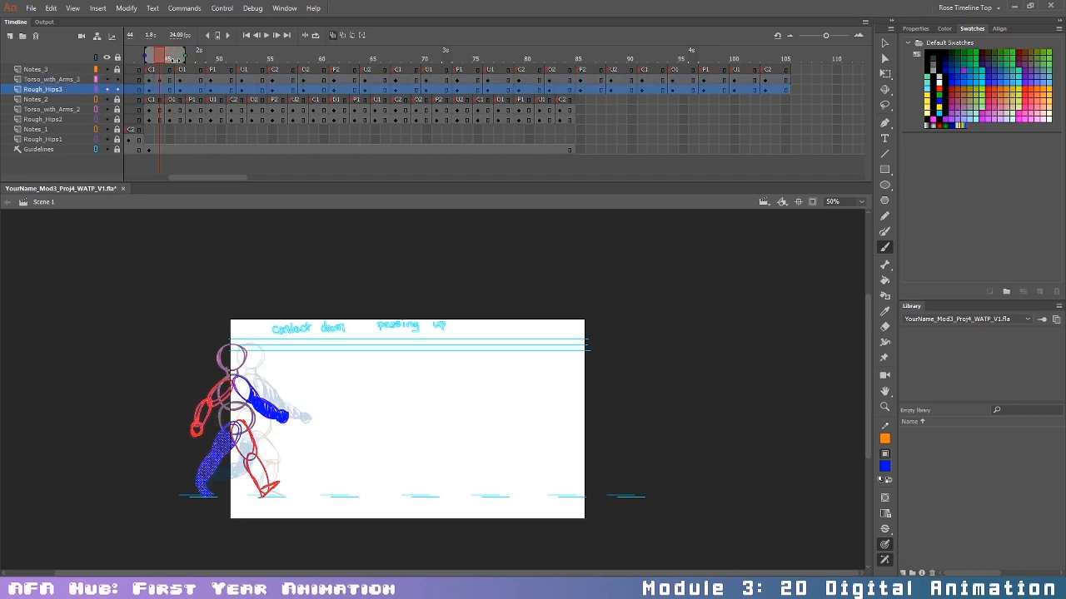
pyautogui.hotkey('ctrl', '=')
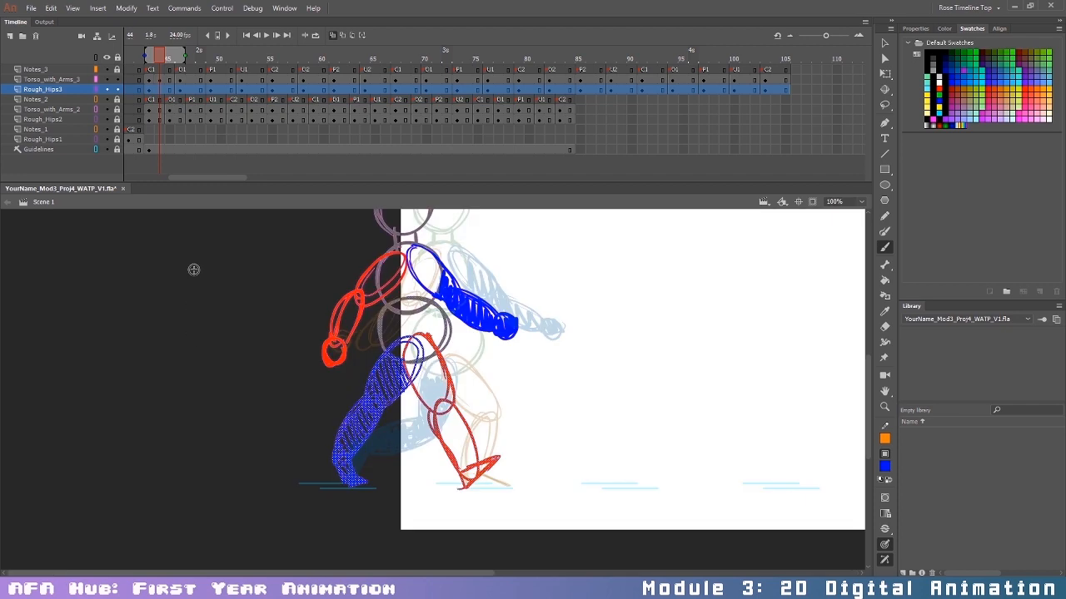
# Step: Compare the first C1 and D1 poses and clear the copied drawing from frame 44 on Torso_with_Arms_3 and Rough_Hips3
pyautogui.click(181, 89)
pyautogui.click(162, 90)
pyautogui.click(180, 90)
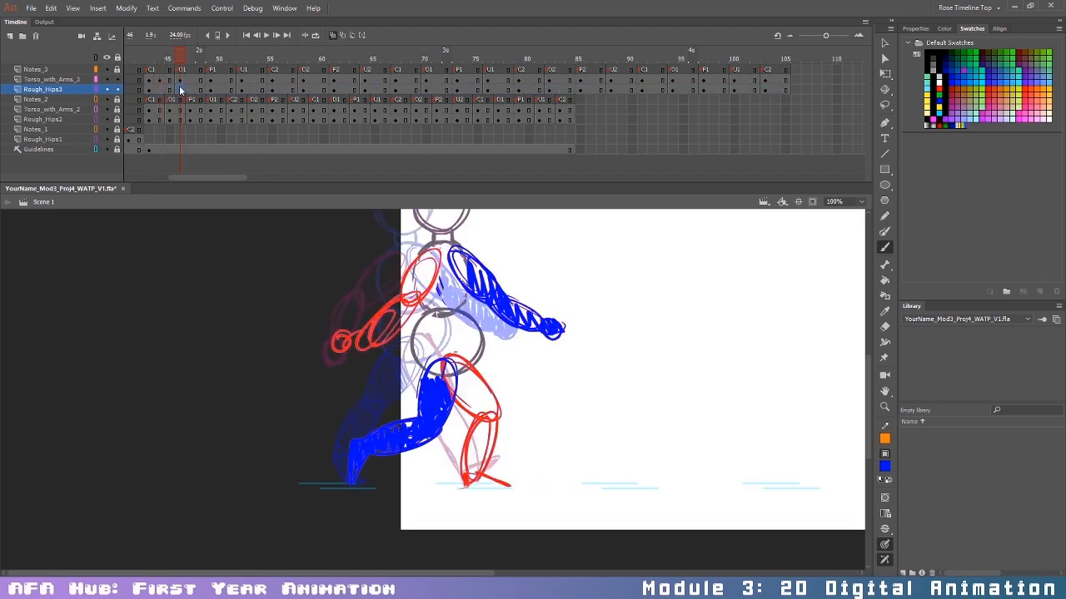
pyautogui.click(161, 91)
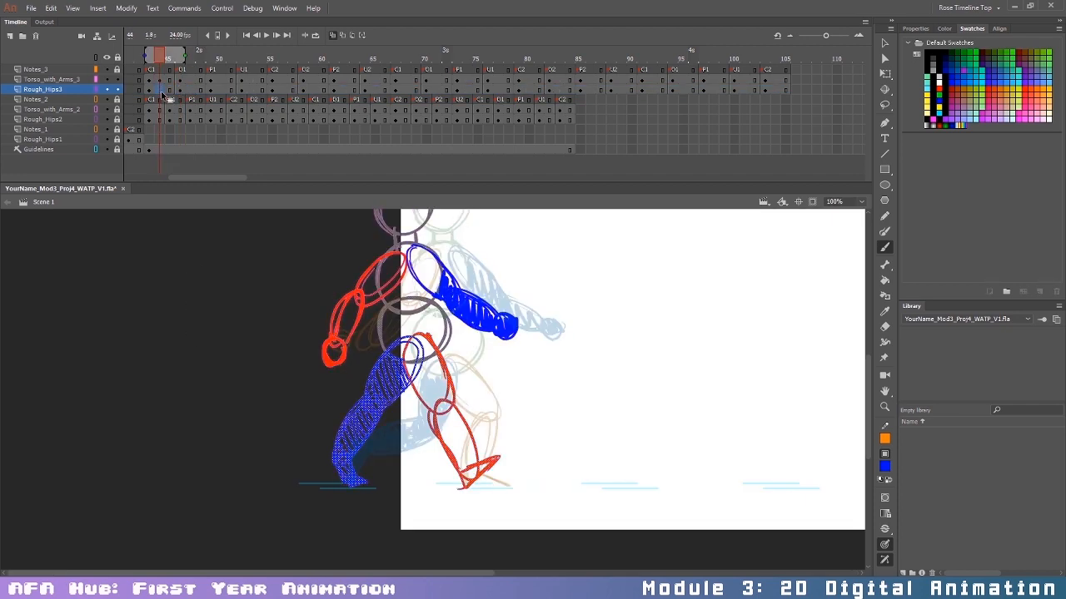
pyautogui.click(175, 89)
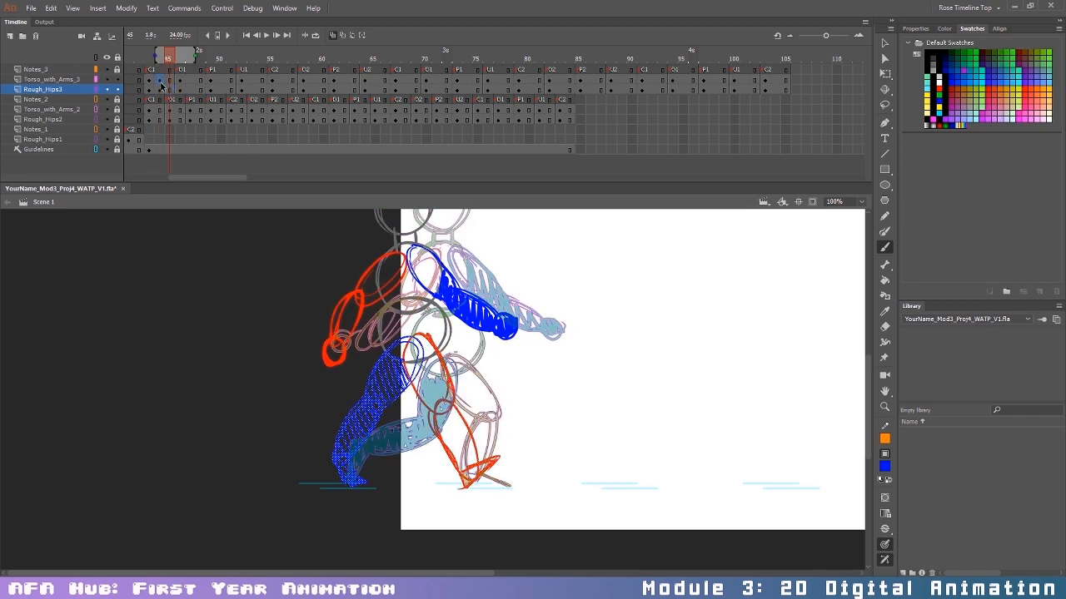
pyautogui.click(162, 91)
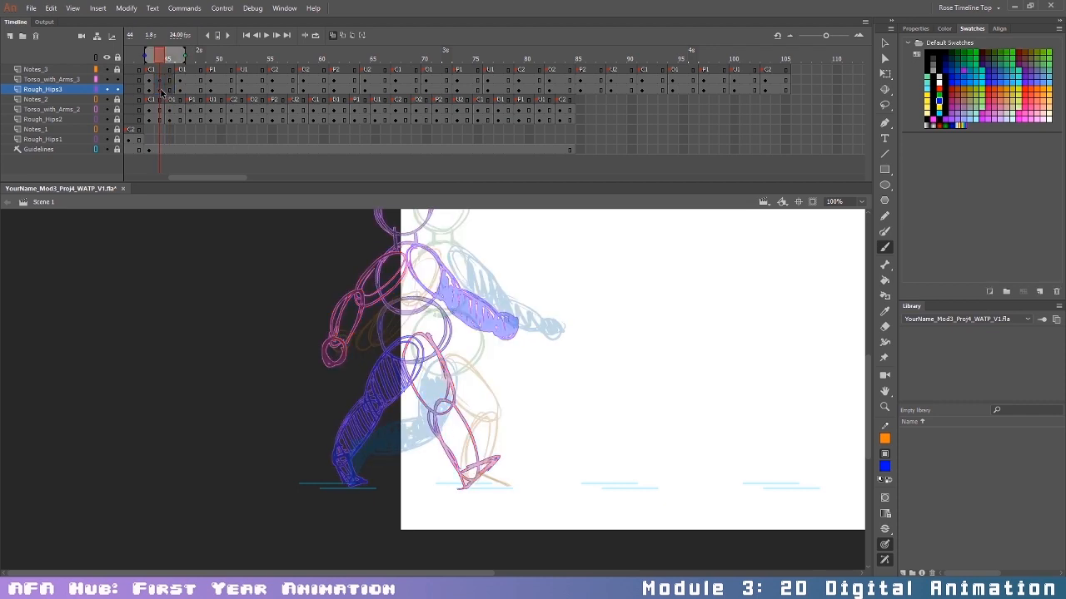
# Step: Hide the layers from Notes_2 down to Guidelines and shrink the timeline to the three third-version layers
pyautogui.scroll(2, 840, 331)
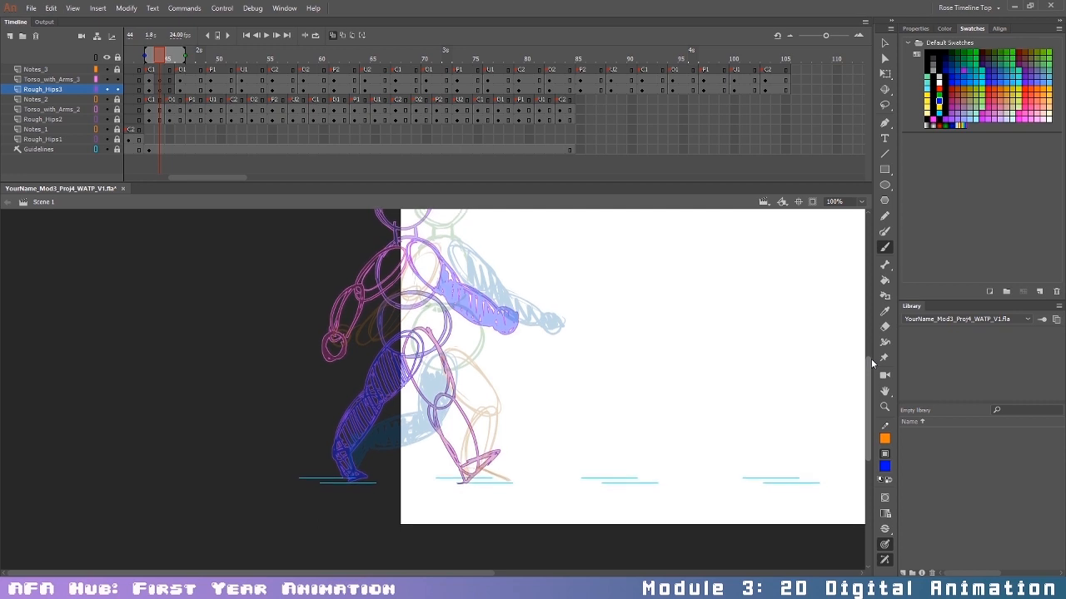
pyautogui.moveTo(106, 100); pyautogui.dragTo(105, 139)
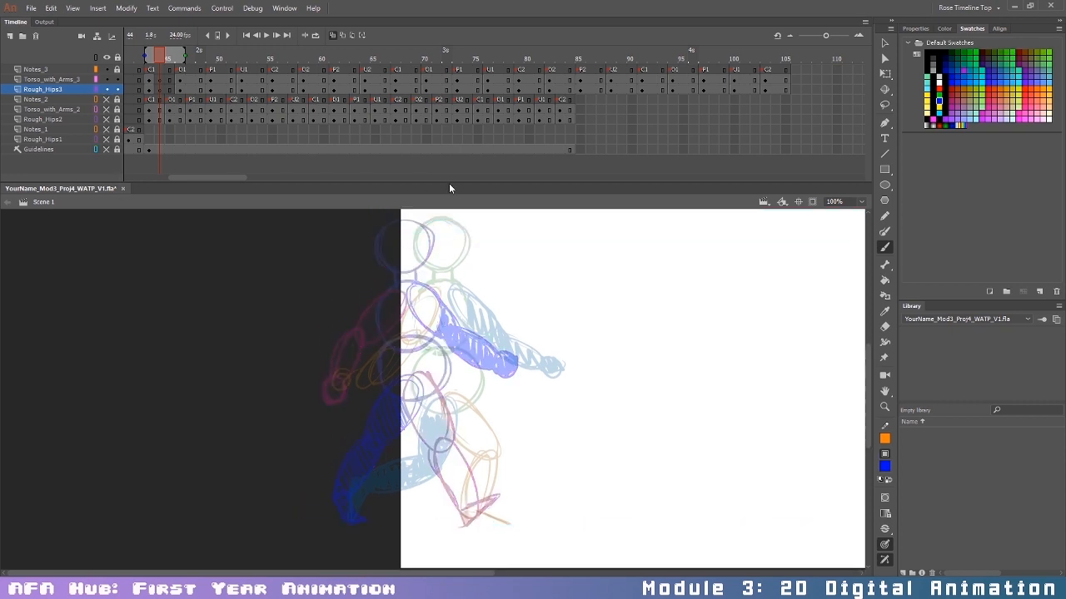
pyautogui.moveTo(450, 183); pyautogui.dragTo(491, 102)
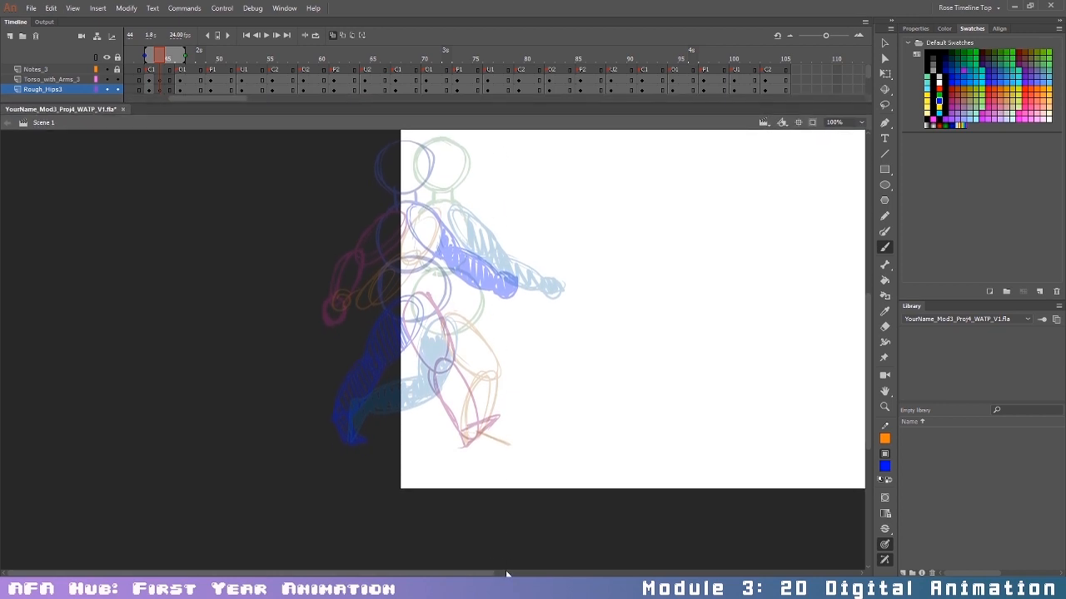
pyautogui.moveTo(488, 573); pyautogui.dragTo(503, 573)
pyautogui.moveTo(870, 299); pyautogui.dragTo(870, 282)
pyautogui.hotkey('ctrl', '=')
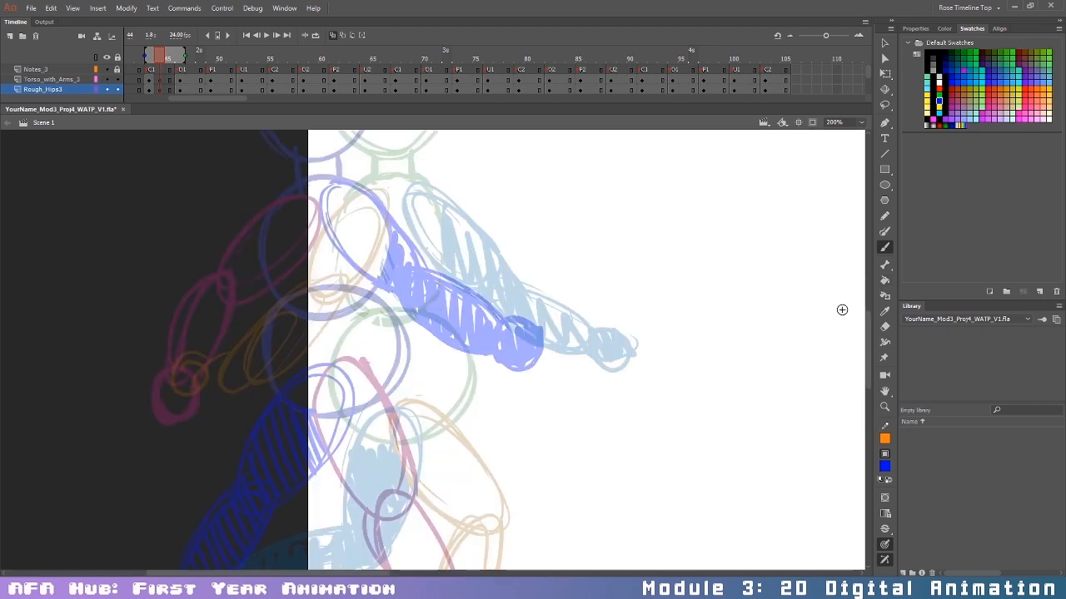
# Step: Draw frame 44's in-between head, neck, torso and hips in dark grey and its shaded forward arm in blue
pyautogui.moveTo(868, 341)
pyautogui.mouseDown()
pyautogui.moveTo(880, 306)
pyautogui.moveTo(872, 323)
pyautogui.mouseUp()
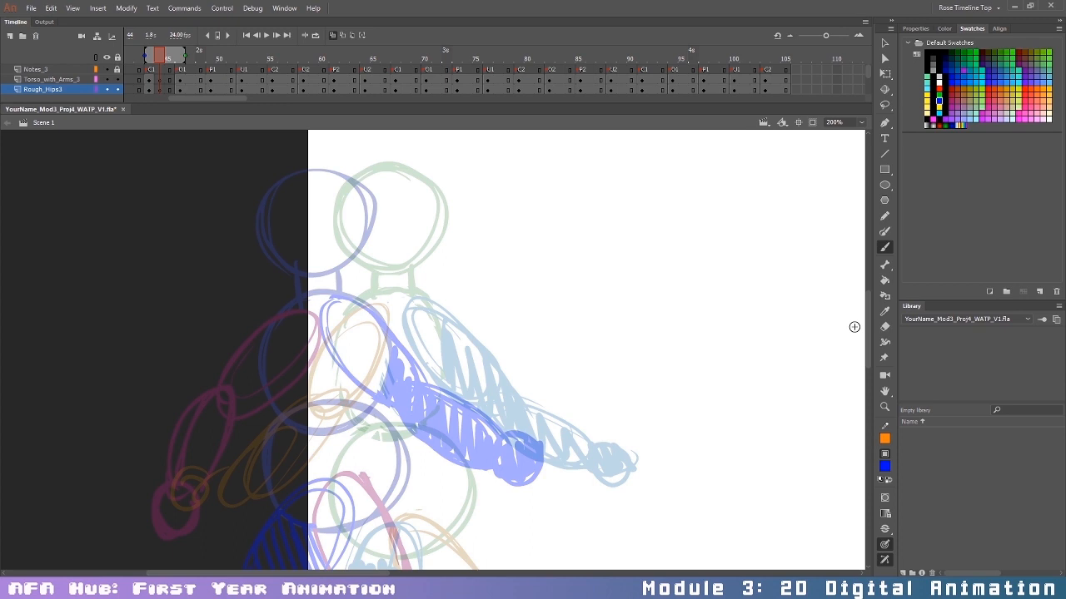
pyautogui.click(934, 66)
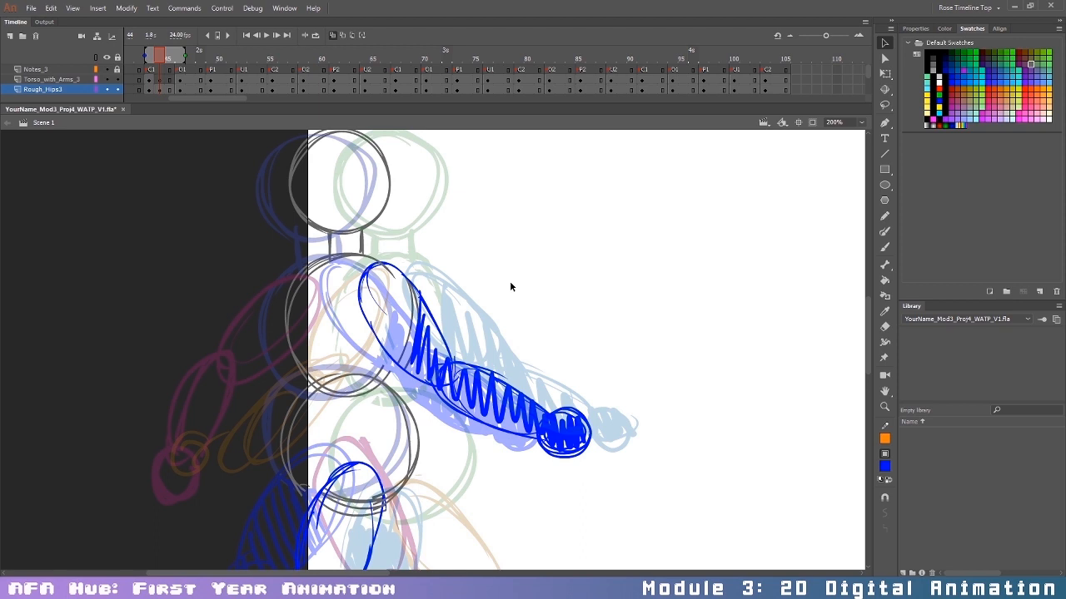
# Step: Draw the bent blue back leg on frame 44, reinforcing the thigh and erasing overlapping lines around the knee
pyautogui.moveTo(865, 304); pyautogui.dragTo(868, 353)
pyautogui.press('b')
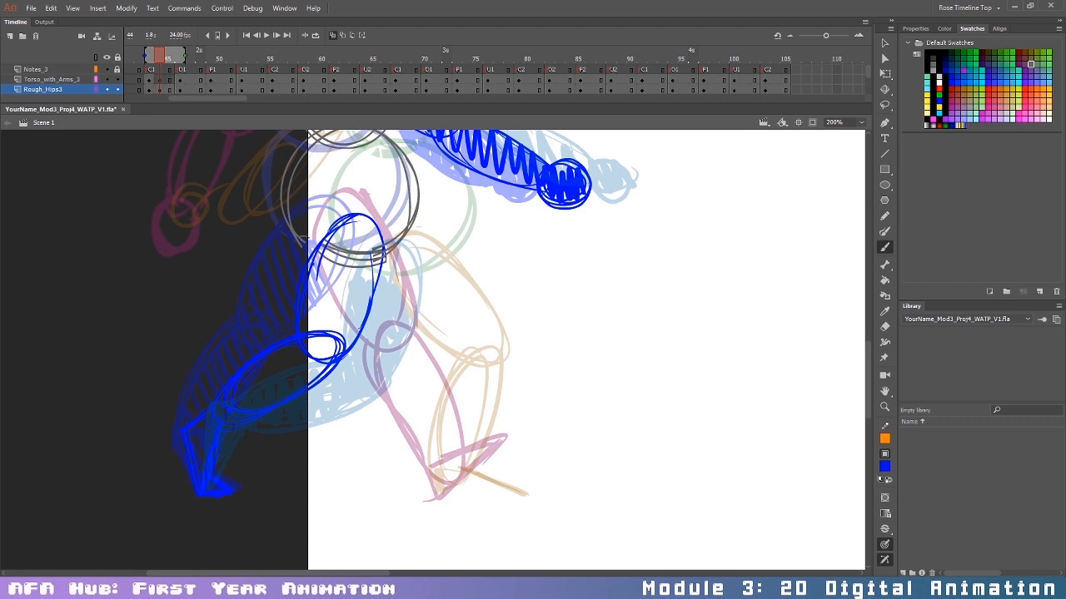
pyautogui.moveTo(321, 254)
pyautogui.mouseDown()
pyautogui.moveTo(350, 230)
pyautogui.moveTo(323, 356)
pyautogui.mouseUp()
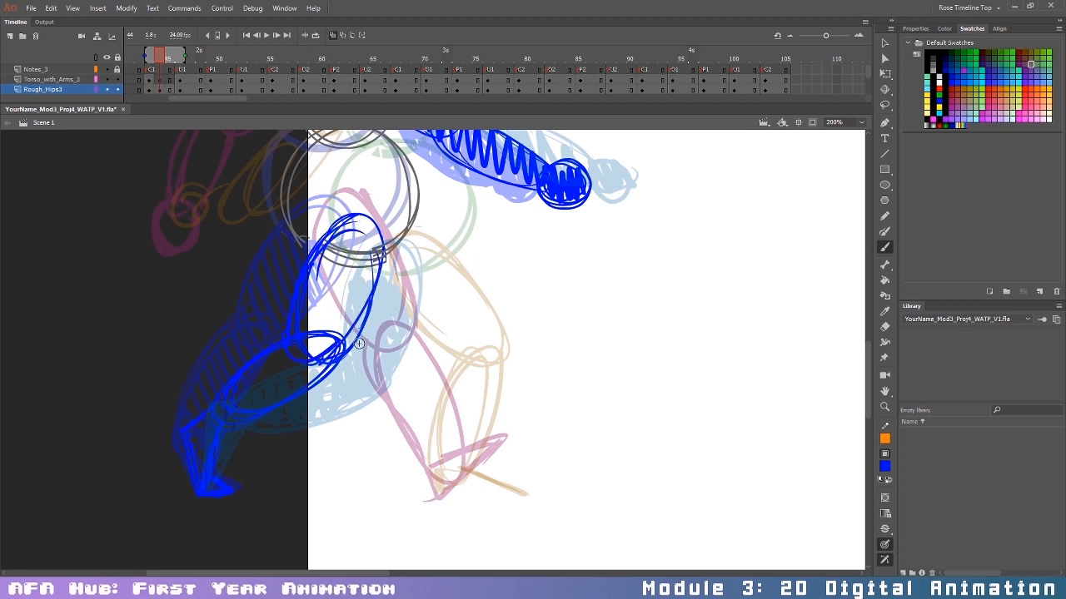
pyautogui.press('e')
pyautogui.moveTo(368, 313); pyautogui.dragTo(285, 413)
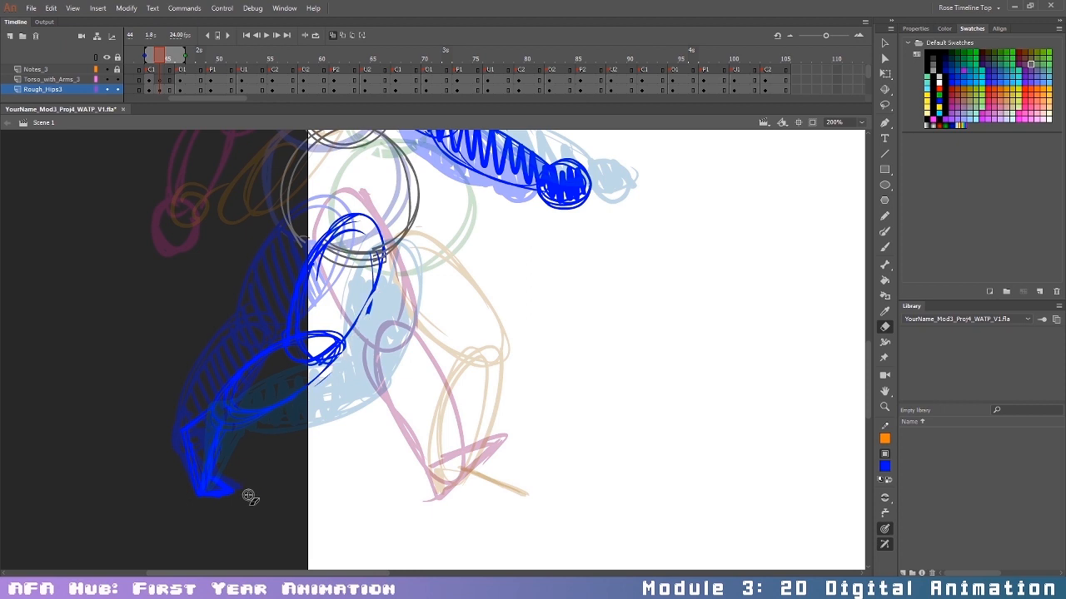
# Step: Set the brush colour to red for the back arm on frame 44
pyautogui.moveTo(870, 386); pyautogui.dragTo(886, 340)
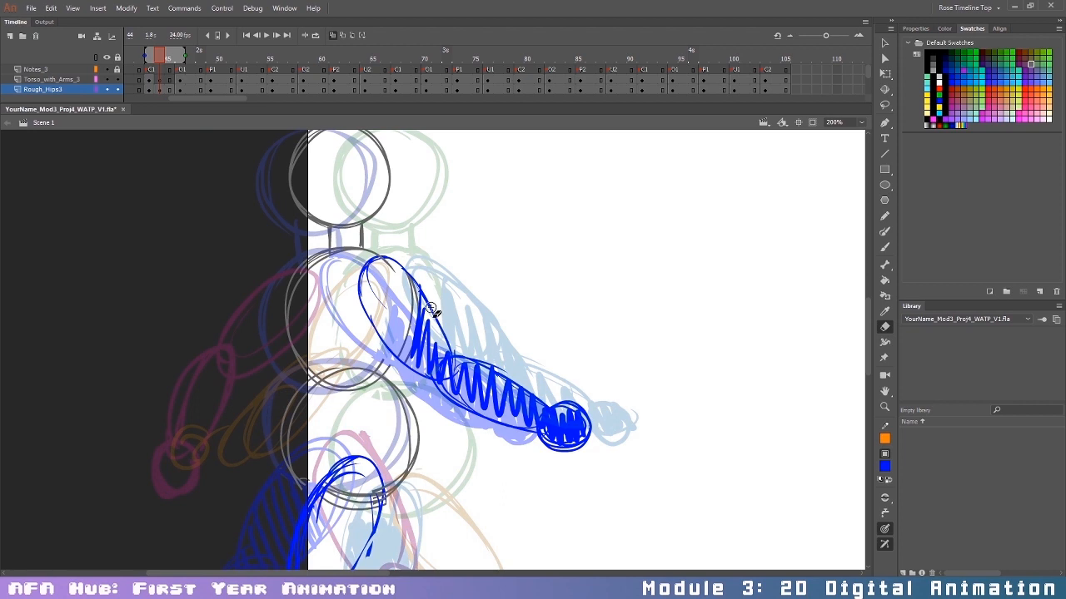
pyautogui.click(941, 88)
pyautogui.press('b')
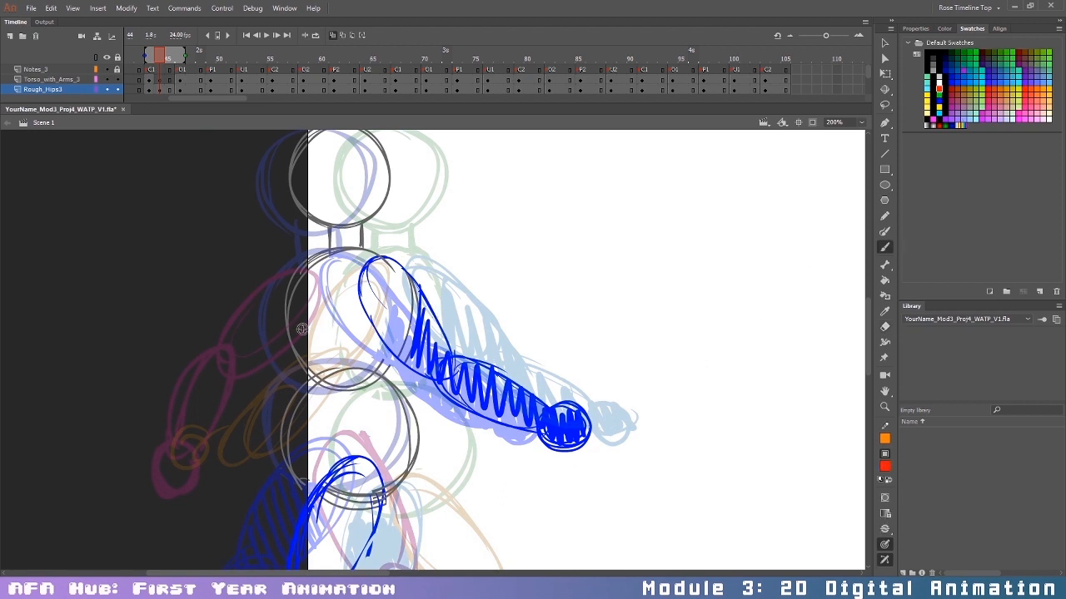
pyautogui.moveTo(310, 275); pyautogui.dragTo(275, 378)
pyautogui.hotkey('ctrl', 'z')
pyautogui.moveTo(331, 280)
pyautogui.mouseDown()
pyautogui.moveTo(289, 373)
pyautogui.moveTo(343, 283)
pyautogui.moveTo(272, 372)
pyautogui.moveTo(350, 300)
pyautogui.moveTo(262, 356)
pyautogui.moveTo(334, 346)
pyautogui.moveTo(305, 315)
pyautogui.moveTo(318, 278)
pyautogui.moveTo(255, 326)
pyautogui.moveTo(323, 297)
pyautogui.moveTo(250, 371)
pyautogui.mouseUp()
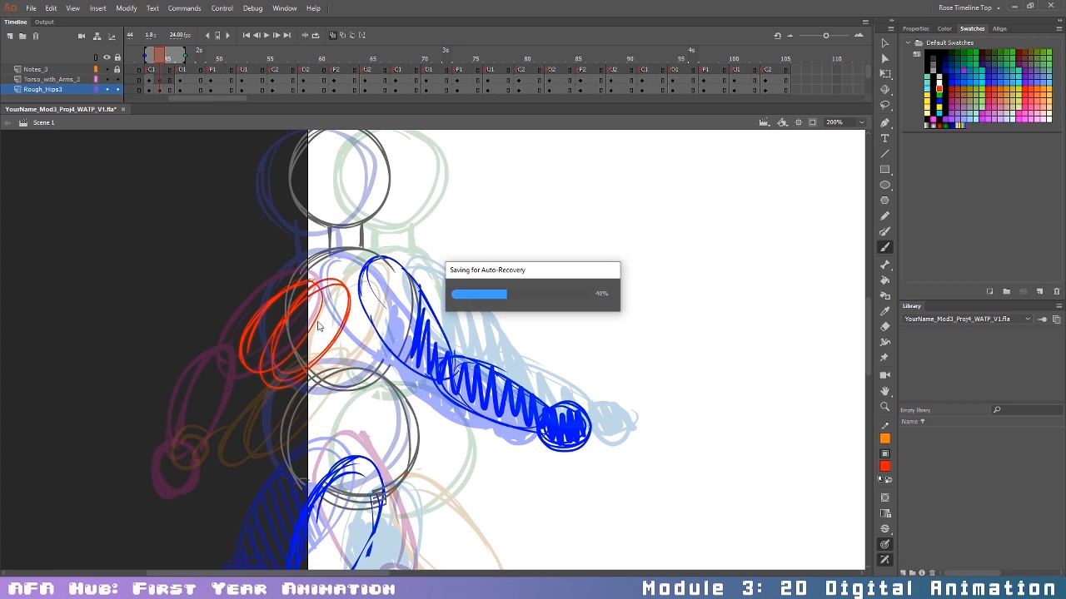
pyautogui.hotkey('ctrl', 'z')
pyautogui.hotkey('ctrl', 'z')
pyautogui.hotkey('ctrl', 'z')
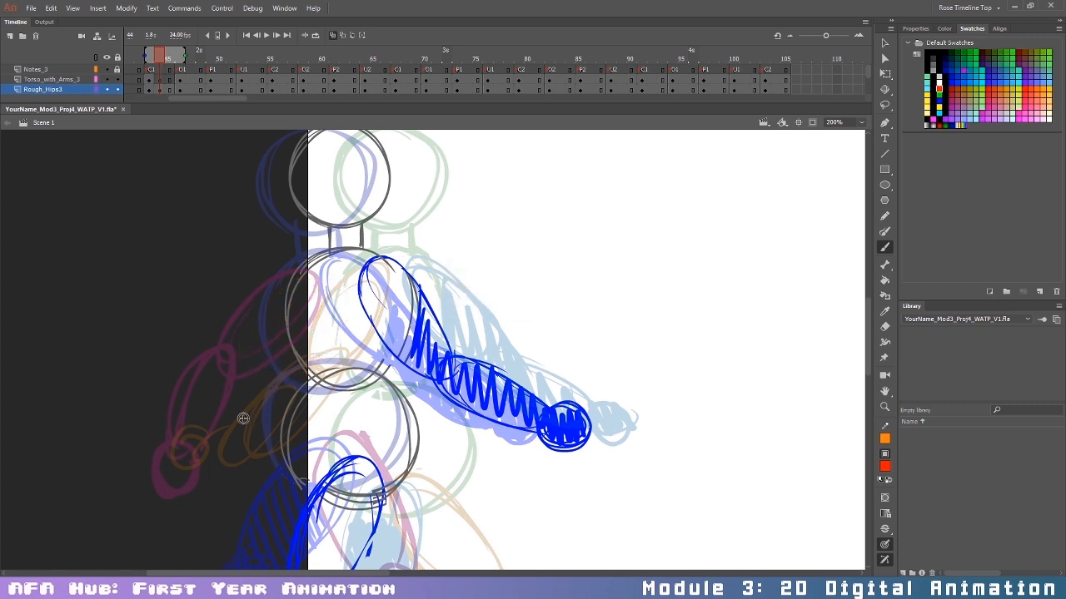
# Step: Draw the red back arm on frame 44 with upper arm, forearm and round hand between the onion-skinned poses
pyautogui.moveTo(284, 296)
pyautogui.mouseDown()
pyautogui.moveTo(331, 283)
pyautogui.moveTo(252, 339)
pyautogui.mouseUp()
pyautogui.moveTo(211, 450)
pyautogui.mouseDown()
pyautogui.moveTo(287, 373)
pyautogui.moveTo(268, 419)
pyautogui.moveTo(245, 397)
pyautogui.moveTo(231, 463)
pyautogui.mouseUp()
pyautogui.moveTo(240, 392)
pyautogui.mouseDown()
pyautogui.moveTo(218, 458)
pyautogui.moveTo(243, 455)
pyautogui.moveTo(180, 490)
pyautogui.moveTo(199, 472)
pyautogui.moveTo(204, 486)
pyautogui.mouseUp()
pyautogui.moveTo(212, 427); pyautogui.dragTo(198, 483)
pyautogui.moveTo(233, 389); pyautogui.dragTo(204, 451)
pyautogui.moveTo(240, 360); pyautogui.dragTo(225, 396)
# Step: Draw the red front leg's thigh, knee and lower leg on frame 44 between the C1 and D1 poses
pyautogui.moveTo(869, 314); pyautogui.dragTo(870, 348)
pyautogui.moveTo(342, 266)
pyautogui.mouseDown()
pyautogui.moveTo(363, 247)
pyautogui.moveTo(360, 318)
pyautogui.moveTo(420, 398)
pyautogui.mouseUp()
pyautogui.moveTo(367, 338)
pyautogui.mouseDown()
pyautogui.moveTo(433, 316)
pyautogui.moveTo(447, 345)
pyautogui.moveTo(421, 398)
pyautogui.mouseUp()
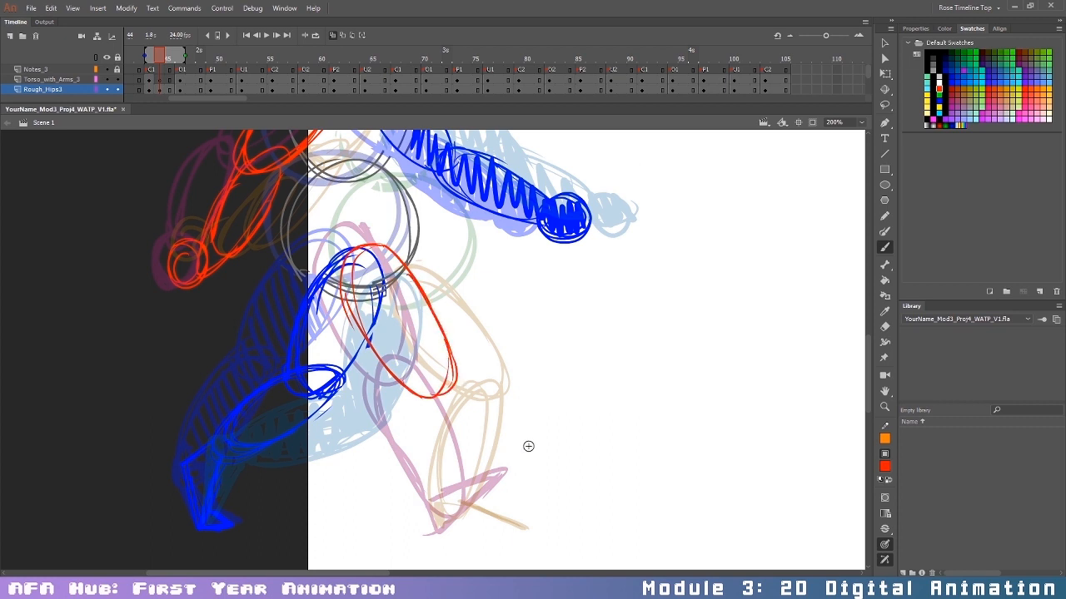
pyautogui.moveTo(411, 387); pyautogui.dragTo(447, 373)
pyautogui.moveTo(454, 379); pyautogui.dragTo(454, 458)
pyautogui.moveTo(413, 380)
pyautogui.mouseDown()
pyautogui.moveTo(406, 403)
pyautogui.moveTo(432, 505)
pyautogui.mouseUp()
pyautogui.moveTo(454, 402); pyautogui.dragTo(447, 499)
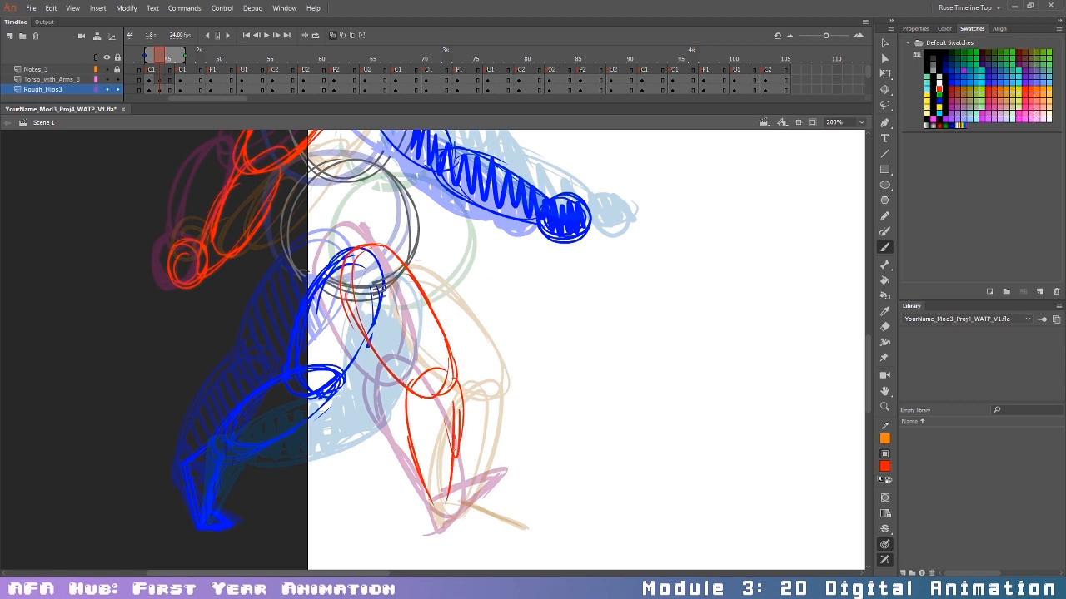
# Step: Refine the red leg's shin on frame 44 and add the foot with its toes slightly raised
pyautogui.moveTo(454, 443); pyautogui.dragTo(456, 514)
pyautogui.moveTo(507, 493)
pyautogui.mouseDown()
pyautogui.moveTo(532, 507)
pyautogui.moveTo(438, 526)
pyautogui.moveTo(464, 508)
pyautogui.moveTo(433, 495)
pyautogui.moveTo(513, 492)
pyautogui.mouseUp()
pyautogui.hotkey('ctrl', 'z')
pyautogui.hotkey('ctrl', 'z')
pyautogui.moveTo(461, 380); pyautogui.dragTo(450, 496)
pyautogui.moveTo(872, 358)
pyautogui.mouseDown()
pyautogui.moveTo(872, 317)
pyautogui.moveTo(871, 347)
pyautogui.mouseUp()
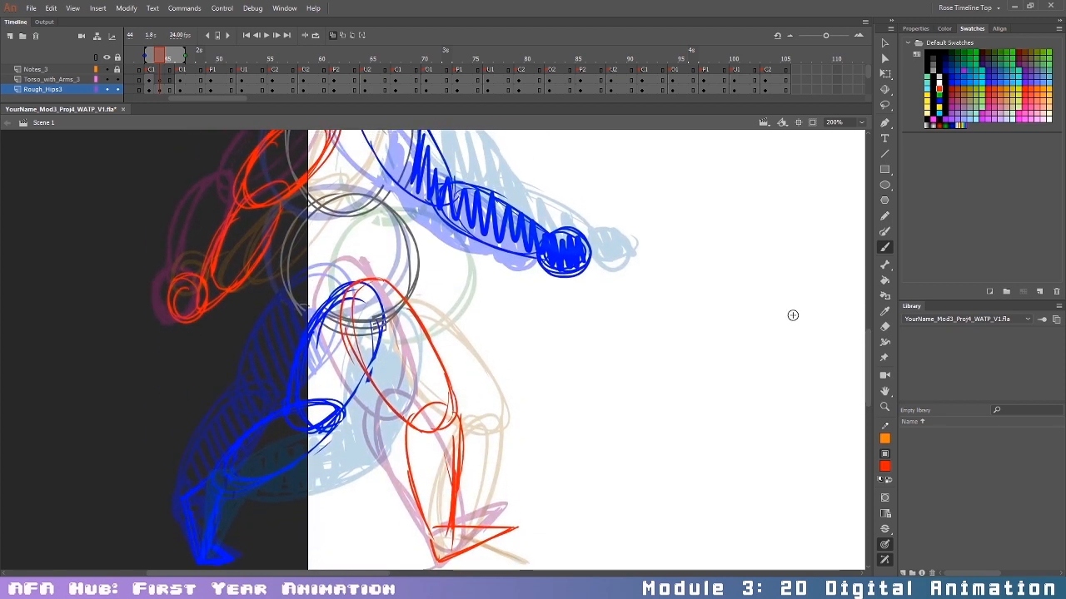
# Step: Clear the copied drawing from frame 45 on Torso_with_Arms_3 and Rough_Hips3 and limit the onion skin's forward range to frame 46
pyautogui.click(167, 79)
pyautogui.click(170, 89)
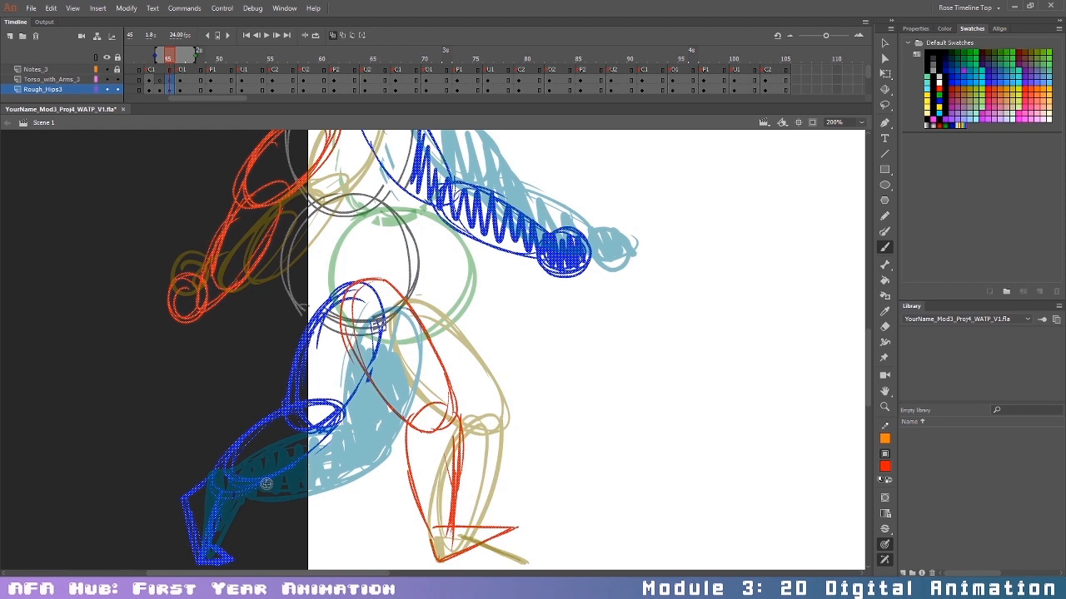
pyautogui.press('Delete')
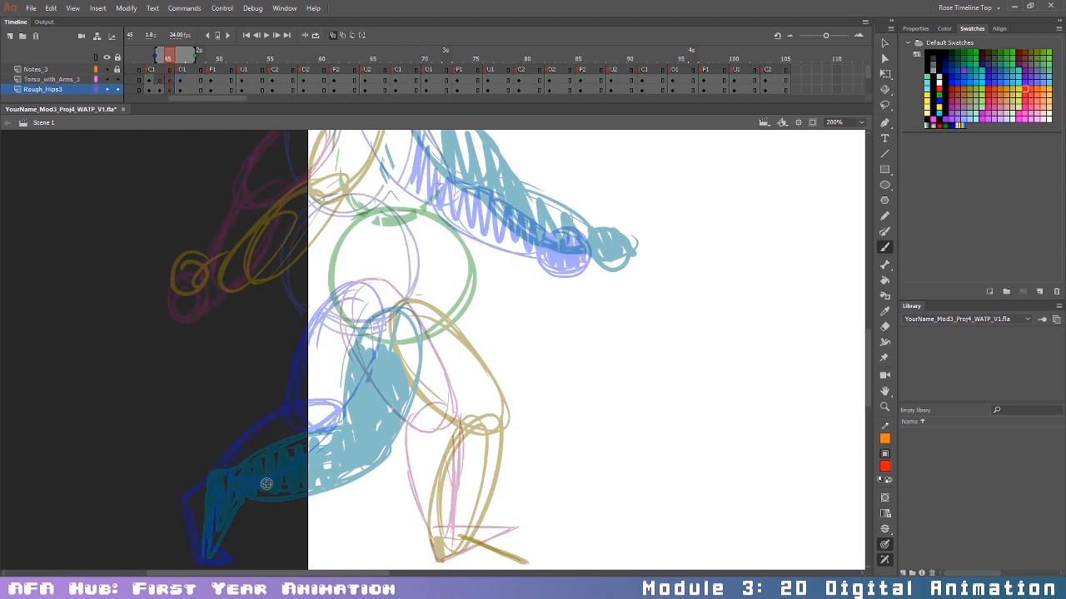
pyautogui.moveTo(193, 55); pyautogui.dragTo(183, 55)
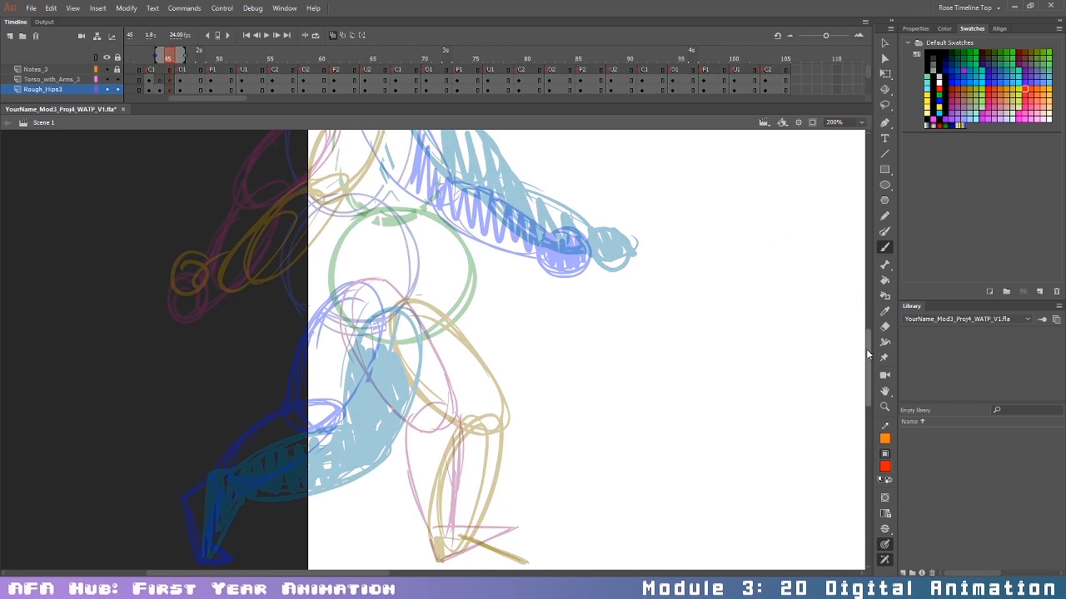
# Step: Draw the head circle, neck and oval torso in dark grey on frame 45, midway between the onion-skinned poses
pyautogui.scroll(5, 854, 293)
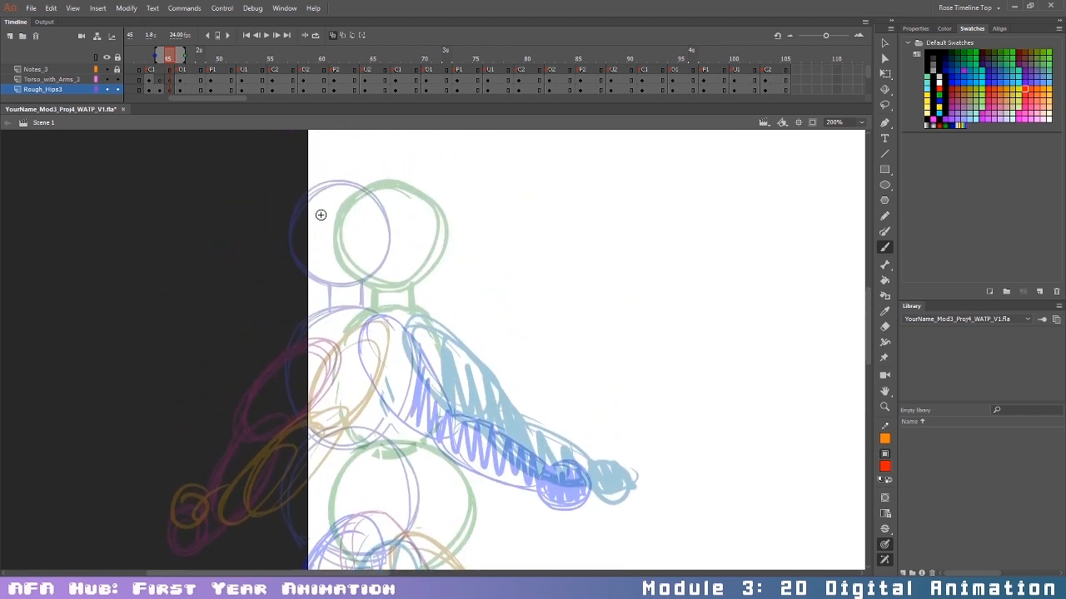
pyautogui.click(933, 67)
pyautogui.moveTo(392, 190)
pyautogui.mouseDown()
pyautogui.moveTo(339, 239)
pyautogui.moveTo(326, 271)
pyautogui.moveTo(317, 236)
pyautogui.moveTo(375, 286)
pyautogui.moveTo(388, 183)
pyautogui.moveTo(409, 234)
pyautogui.moveTo(412, 221)
pyautogui.moveTo(380, 285)
pyautogui.mouseUp()
pyautogui.moveTo(350, 188); pyautogui.dragTo(403, 193)
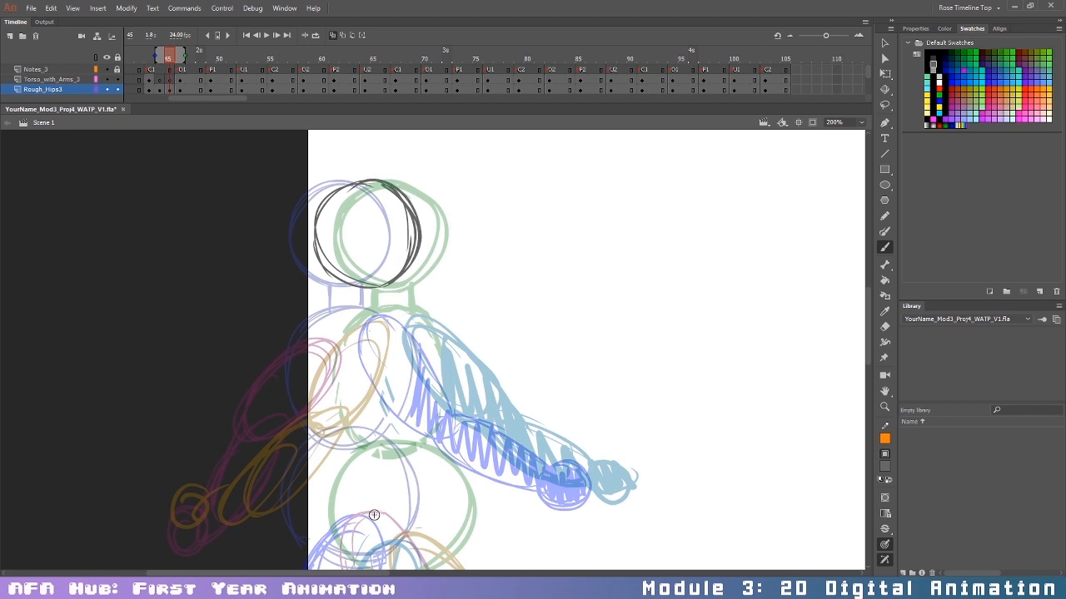
pyautogui.moveTo(349, 308)
pyautogui.mouseDown()
pyautogui.moveTo(326, 320)
pyautogui.moveTo(318, 423)
pyautogui.moveTo(358, 453)
pyautogui.mouseUp()
pyautogui.moveTo(324, 431)
pyautogui.mouseDown()
pyautogui.moveTo(307, 386)
pyautogui.moveTo(398, 313)
pyautogui.moveTo(407, 364)
pyautogui.moveTo(395, 423)
pyautogui.moveTo(369, 452)
pyautogui.mouseUp()
pyautogui.moveTo(375, 312); pyautogui.dragTo(421, 385)
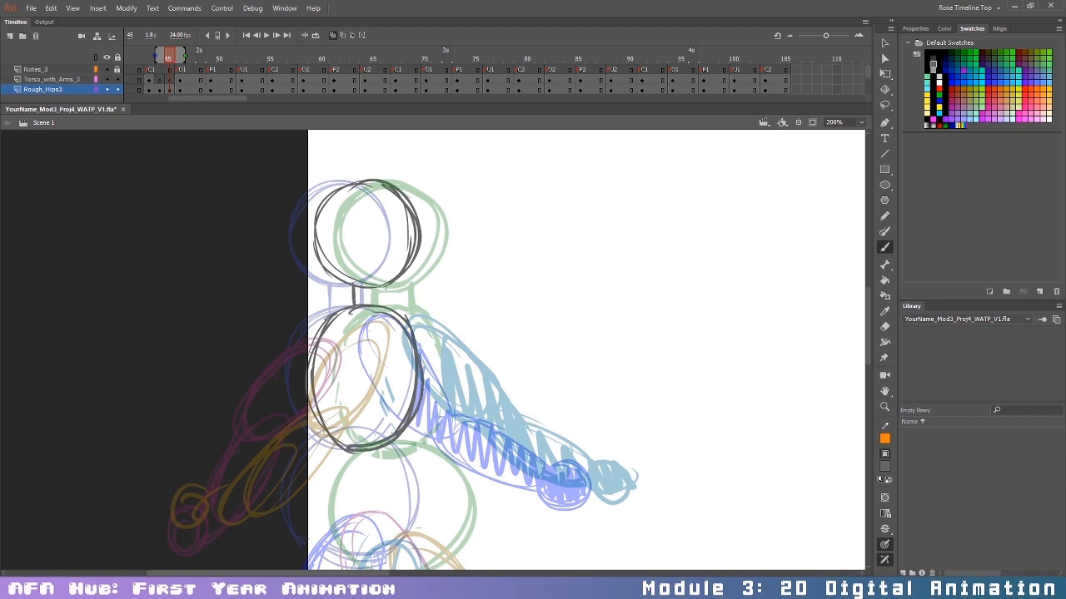
# Step: Draw the dark grey hips circle on frame 45 below the torso, between the two onion-skinned hips
pyautogui.moveTo(869, 310); pyautogui.dragTo(870, 344)
pyautogui.moveTo(411, 255)
pyautogui.mouseDown()
pyautogui.moveTo(349, 246)
pyautogui.moveTo(335, 285)
pyautogui.moveTo(309, 292)
pyautogui.mouseUp()
pyautogui.moveTo(350, 250)
pyautogui.mouseDown()
pyautogui.moveTo(326, 259)
pyautogui.moveTo(328, 358)
pyautogui.moveTo(379, 375)
pyautogui.mouseUp()
pyautogui.moveTo(315, 333); pyautogui.dragTo(381, 377)
pyautogui.moveTo(305, 294)
pyautogui.mouseDown()
pyautogui.moveTo(375, 245)
pyautogui.moveTo(433, 319)
pyautogui.moveTo(412, 373)
pyautogui.moveTo(366, 379)
pyautogui.mouseUp()
pyautogui.moveTo(414, 264); pyautogui.dragTo(399, 377)
# Step: Draw the blue front arm on frame 45 with upper arm, forearm and round hand, and shade it with zigzag hatching
pyautogui.moveTo(869, 343); pyautogui.dragTo(871, 314)
pyautogui.click(939, 104)
pyautogui.moveTo(408, 227)
pyautogui.mouseDown()
pyautogui.moveTo(392, 271)
pyautogui.moveTo(406, 226)
pyautogui.moveTo(409, 308)
pyautogui.moveTo(453, 339)
pyautogui.moveTo(472, 302)
pyautogui.moveTo(461, 341)
pyautogui.mouseUp()
pyautogui.moveTo(455, 290)
pyautogui.mouseDown()
pyautogui.moveTo(471, 309)
pyautogui.moveTo(463, 342)
pyautogui.moveTo(496, 381)
pyautogui.moveTo(559, 392)
pyautogui.mouseUp()
pyautogui.moveTo(490, 332); pyautogui.dragTo(569, 374)
pyautogui.moveTo(506, 330)
pyautogui.mouseDown()
pyautogui.moveTo(543, 353)
pyautogui.moveTo(546, 392)
pyautogui.moveTo(593, 373)
pyautogui.moveTo(611, 398)
pyautogui.mouseUp()
pyautogui.moveTo(611, 398); pyautogui.dragTo(575, 410)
pyautogui.moveTo(586, 371); pyautogui.dragTo(608, 406)
pyautogui.moveTo(607, 406); pyautogui.dragTo(571, 391)
pyautogui.moveTo(418, 240)
pyautogui.mouseDown()
pyautogui.moveTo(455, 331)
pyautogui.moveTo(471, 304)
pyautogui.moveTo(483, 361)
pyautogui.moveTo(527, 381)
pyautogui.moveTo(568, 377)
pyautogui.moveTo(606, 396)
pyautogui.mouseUp()
# Step: Draw the thigh of the blue back leg on frame 45 as an elongated oval between the onion-skinned thighs
pyautogui.moveTo(865, 325); pyautogui.dragTo(867, 358)
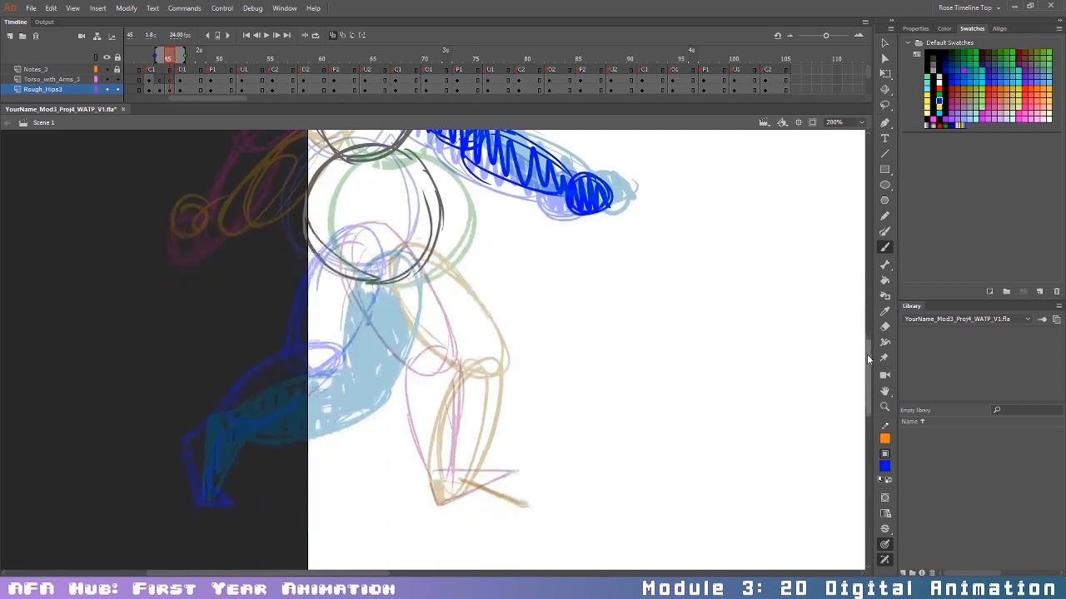
pyautogui.moveTo(339, 268)
pyautogui.mouseDown()
pyautogui.moveTo(358, 242)
pyautogui.moveTo(387, 244)
pyautogui.moveTo(364, 222)
pyautogui.moveTo(415, 266)
pyautogui.mouseUp()
pyautogui.hotkey('ctrl', 'z')
pyautogui.moveTo(354, 248)
pyautogui.mouseDown()
pyautogui.moveTo(390, 313)
pyautogui.moveTo(376, 359)
pyautogui.moveTo(352, 383)
pyautogui.moveTo(320, 363)
pyautogui.mouseUp()
pyautogui.moveTo(336, 296)
pyautogui.mouseDown()
pyautogui.moveTo(319, 362)
pyautogui.moveTo(372, 375)
pyautogui.mouseUp()
pyautogui.moveTo(371, 372)
pyautogui.mouseDown()
pyautogui.moveTo(318, 337)
pyautogui.moveTo(371, 240)
pyautogui.mouseUp()
pyautogui.moveTo(404, 278)
pyautogui.mouseDown()
pyautogui.moveTo(358, 394)
pyautogui.moveTo(328, 379)
pyautogui.moveTo(369, 381)
pyautogui.moveTo(241, 451)
pyautogui.mouseUp()
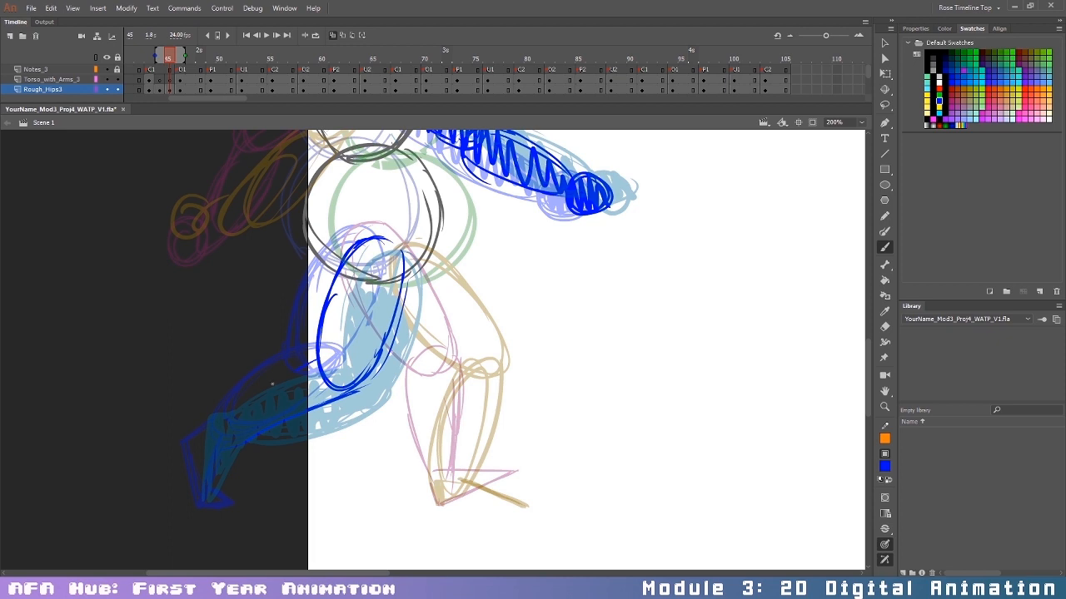
# Step: Draw the blue back leg's lower leg and toe-down foot on frame 45, and fill the leg with blue hatching
pyautogui.moveTo(268, 431); pyautogui.dragTo(380, 400)
pyautogui.moveTo(226, 448); pyautogui.dragTo(335, 375)
pyautogui.hotkey('ctrl', 'z')
pyautogui.hotkey('ctrl', 'z')
pyautogui.hotkey('ctrl', 'z')
pyautogui.moveTo(250, 439); pyautogui.dragTo(340, 375)
pyautogui.moveTo(355, 388); pyautogui.dragTo(284, 437)
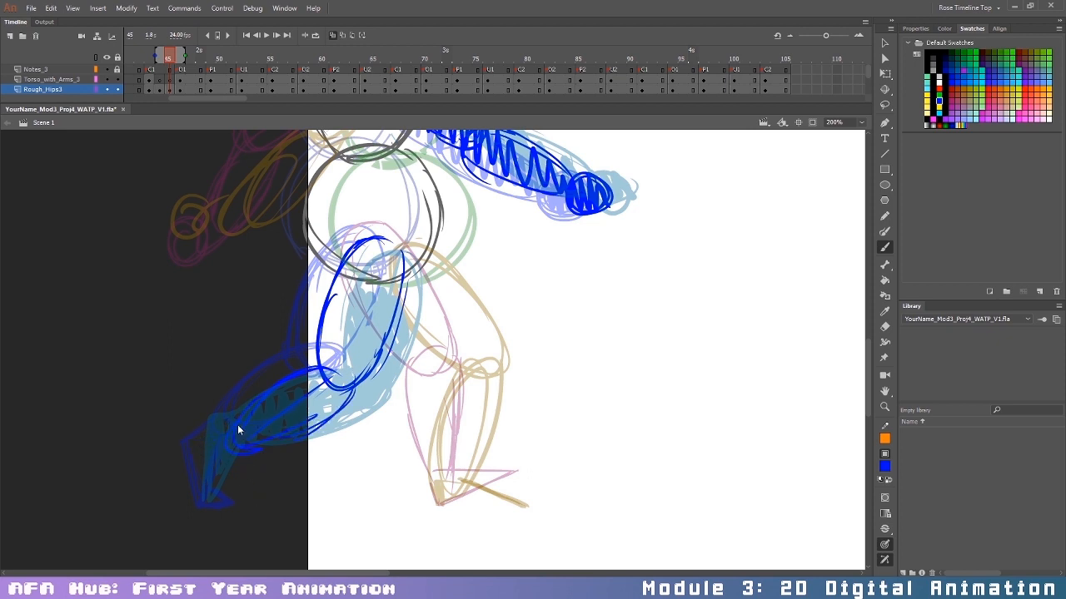
pyautogui.moveTo(198, 427); pyautogui.dragTo(199, 490)
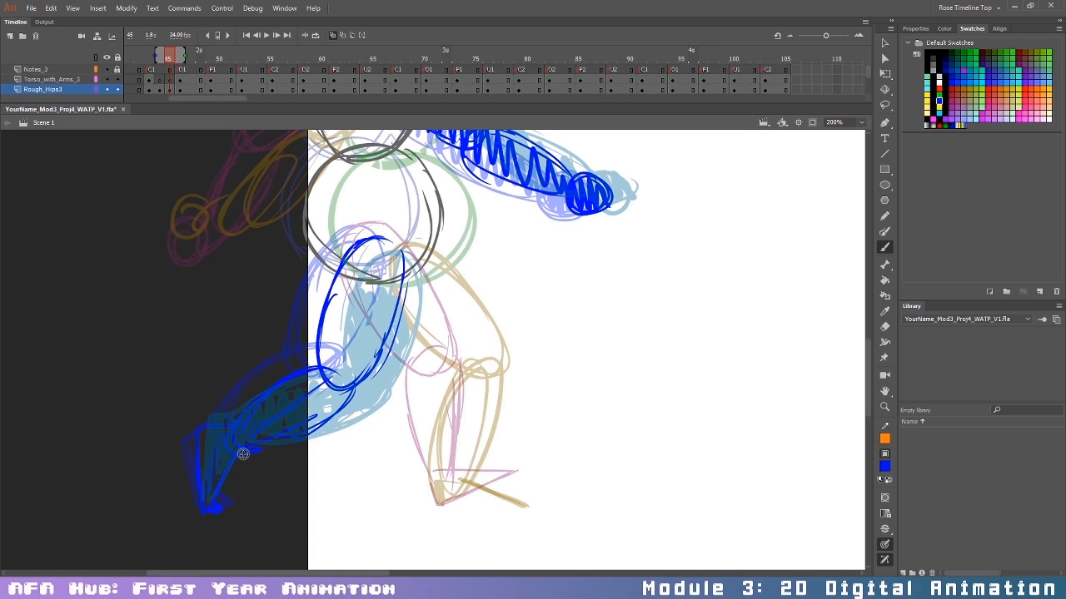
pyautogui.moveTo(208, 478)
pyautogui.mouseDown()
pyautogui.moveTo(238, 436)
pyautogui.moveTo(317, 385)
pyautogui.moveTo(367, 291)
pyautogui.mouseUp()
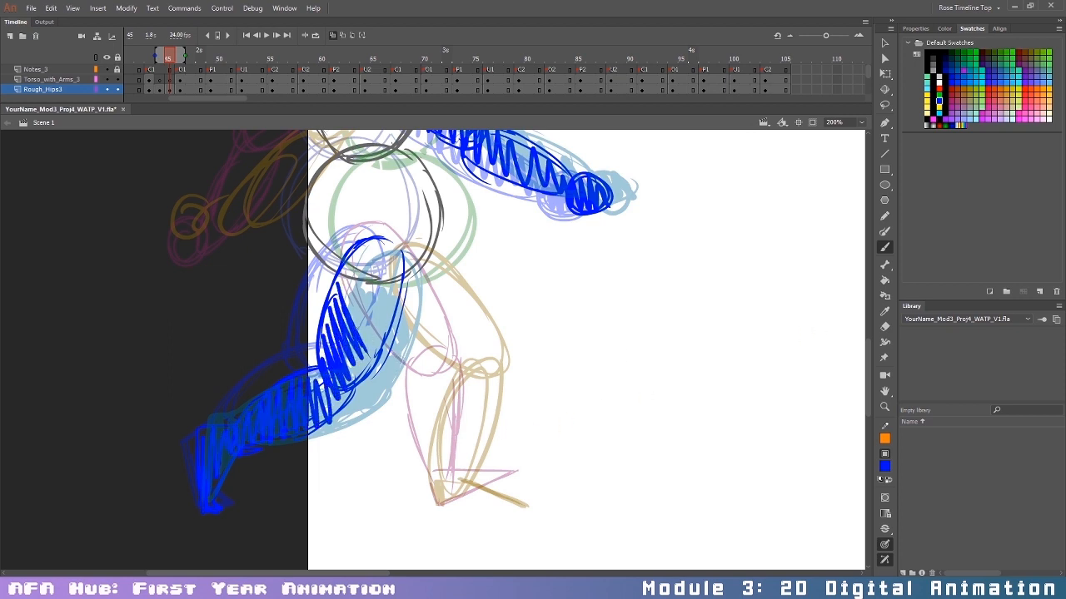
# Step: Draw the red front leg's thigh on frame 45 from the hips down to the knee between the onion-skinned thighs
pyautogui.click(938, 87)
pyautogui.moveTo(374, 244)
pyautogui.mouseDown()
pyautogui.moveTo(372, 279)
pyautogui.moveTo(412, 234)
pyautogui.mouseUp()
pyautogui.moveTo(385, 230); pyautogui.dragTo(423, 241)
pyautogui.moveTo(372, 278); pyautogui.dragTo(409, 343)
pyautogui.moveTo(376, 286); pyautogui.dragTo(438, 371)
pyautogui.moveTo(404, 342); pyautogui.dragTo(451, 384)
pyautogui.moveTo(375, 244); pyautogui.dragTo(416, 341)
pyautogui.moveTo(428, 250); pyautogui.dragTo(452, 276)
pyautogui.moveTo(435, 256); pyautogui.dragTo(477, 362)
pyautogui.moveTo(462, 321); pyautogui.dragTo(468, 383)
pyautogui.moveTo(471, 378)
pyautogui.mouseDown()
pyautogui.moveTo(433, 379)
pyautogui.moveTo(454, 385)
pyautogui.mouseUp()
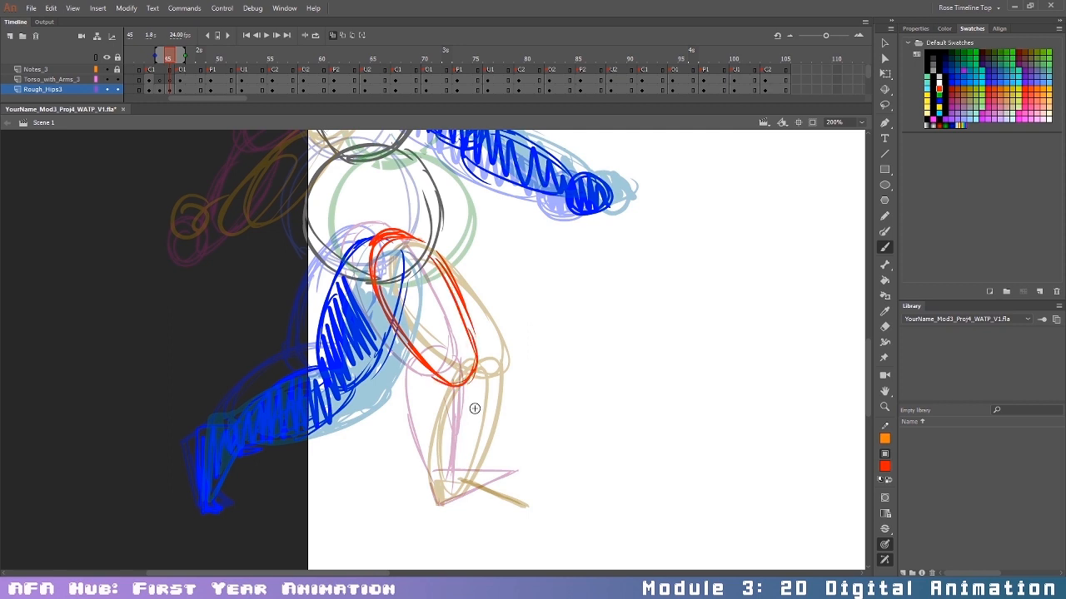
# Step: Add the red front leg's lower leg and foot on frame 45, with the toes lowered almost to the ground
pyautogui.moveTo(437, 365); pyautogui.dragTo(434, 498)
pyautogui.moveTo(478, 363)
pyautogui.mouseDown()
pyautogui.moveTo(460, 481)
pyautogui.moveTo(520, 493)
pyautogui.mouseUp()
pyautogui.moveTo(460, 479); pyautogui.dragTo(514, 491)
# Step: Draw the red back arm on frame 45 with upper arm, forearm and round hand between the onion-skinned arms
pyautogui.moveTo(868, 393); pyautogui.dragTo(870, 356)
pyautogui.moveTo(343, 262)
pyautogui.mouseDown()
pyautogui.moveTo(255, 339)
pyautogui.moveTo(287, 329)
pyautogui.moveTo(227, 421)
pyautogui.moveTo(213, 419)
pyautogui.moveTo(279, 289)
pyautogui.mouseUp()
pyautogui.moveTo(341, 226)
pyautogui.mouseDown()
pyautogui.moveTo(282, 275)
pyautogui.moveTo(266, 327)
pyautogui.mouseUp()
pyautogui.moveTo(268, 294)
pyautogui.mouseDown()
pyautogui.moveTo(331, 238)
pyautogui.moveTo(284, 338)
pyautogui.mouseUp()
pyautogui.moveTo(345, 251); pyautogui.dragTo(306, 288)
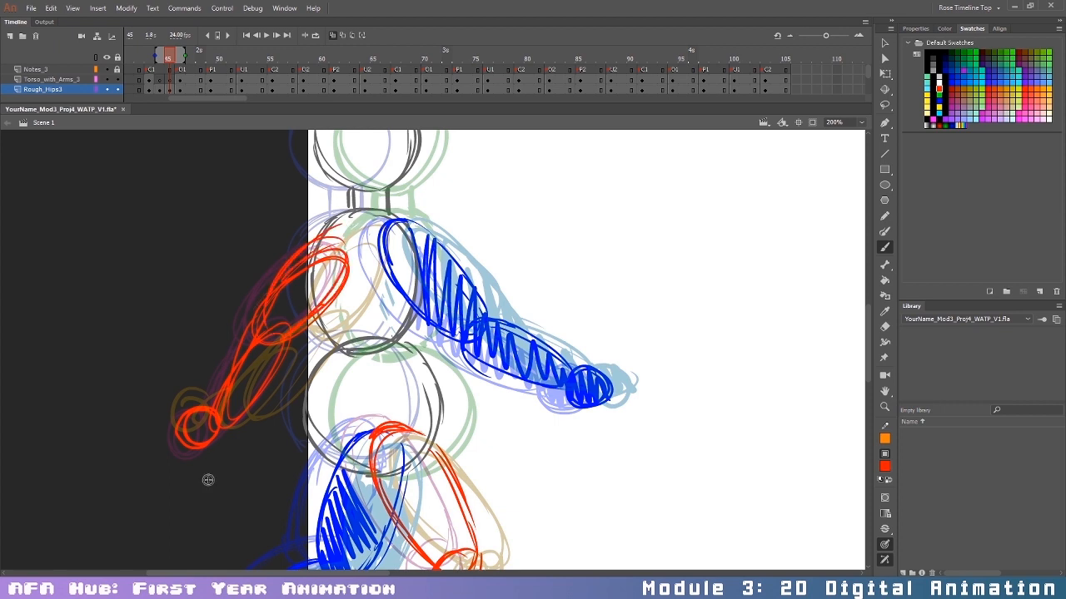
# Step: Turn off onion skinning and flip back and forth through frames 43 to 47 at 100% zoom to check the motion
pyautogui.hotkey('ctrl', '-')
pyautogui.hotkey('ctrl', '-')
pyautogui.hotkey('ctrl', '1')
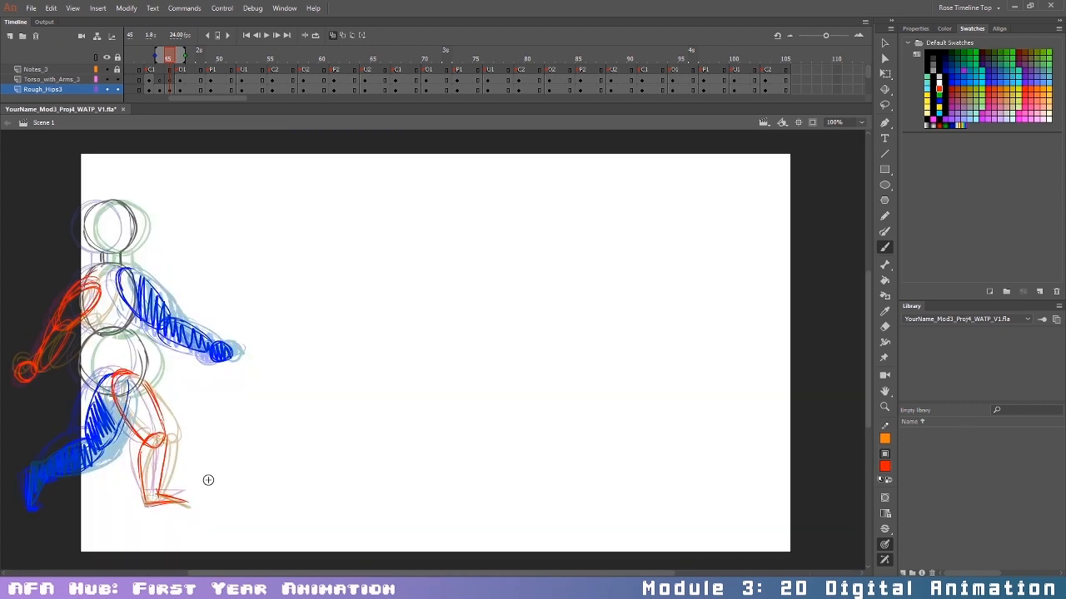
pyautogui.click(333, 35)
pyautogui.press(',')
pyautogui.press(',')
pyautogui.press('.')
pyautogui.press('.')
pyautogui.press('.')
pyautogui.press('.')
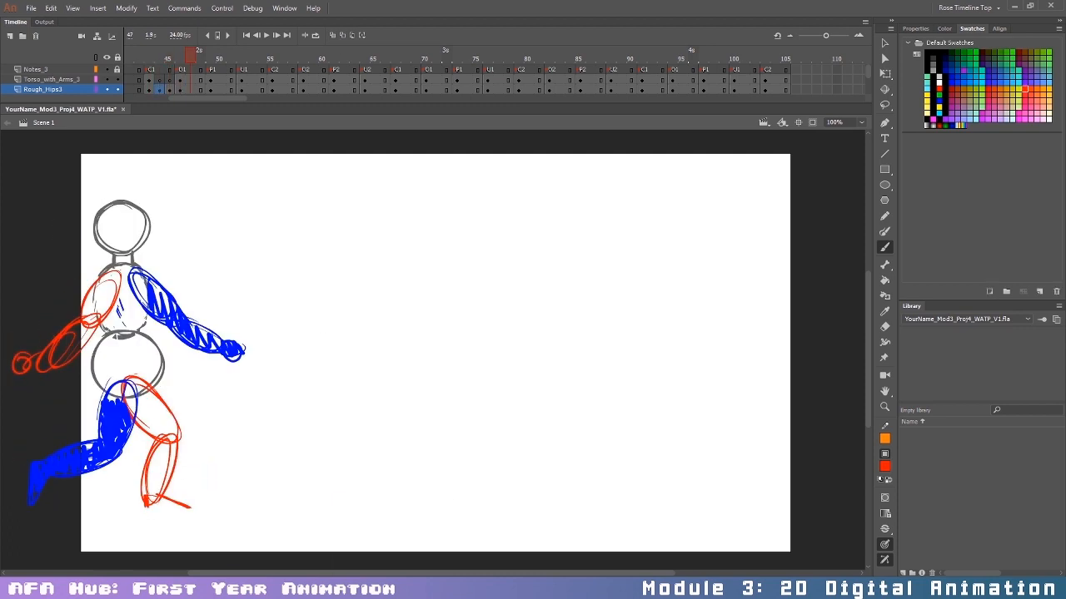
pyautogui.press(',')
pyautogui.press(',')
pyautogui.press(',')
pyautogui.press('.')
pyautogui.press('.')
pyautogui.press('.')
pyautogui.press(',')
pyautogui.press(',')
pyautogui.press(',')
pyautogui.press('.')
pyautogui.press('.')
pyautogui.press('.')
pyautogui.press(',')
pyautogui.press(',')
pyautogui.press(',')
pyautogui.press('.')
pyautogui.press('.')
pyautogui.press('.')
pyautogui.press(',')
pyautogui.press(',')
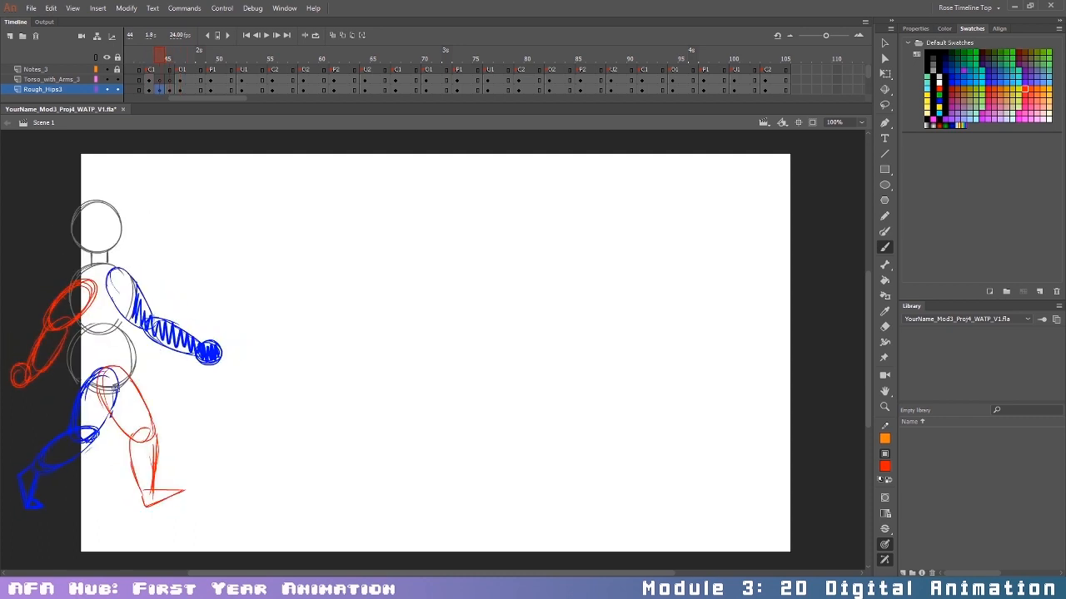
# Step: Fill the blue back leg on frame 44 with solid blue strokes and add more blue shading to the front arm
pyautogui.click(939, 102)
pyautogui.moveTo(80, 420)
pyautogui.mouseDown()
pyautogui.moveTo(90, 406)
pyautogui.moveTo(60, 436)
pyautogui.mouseUp()
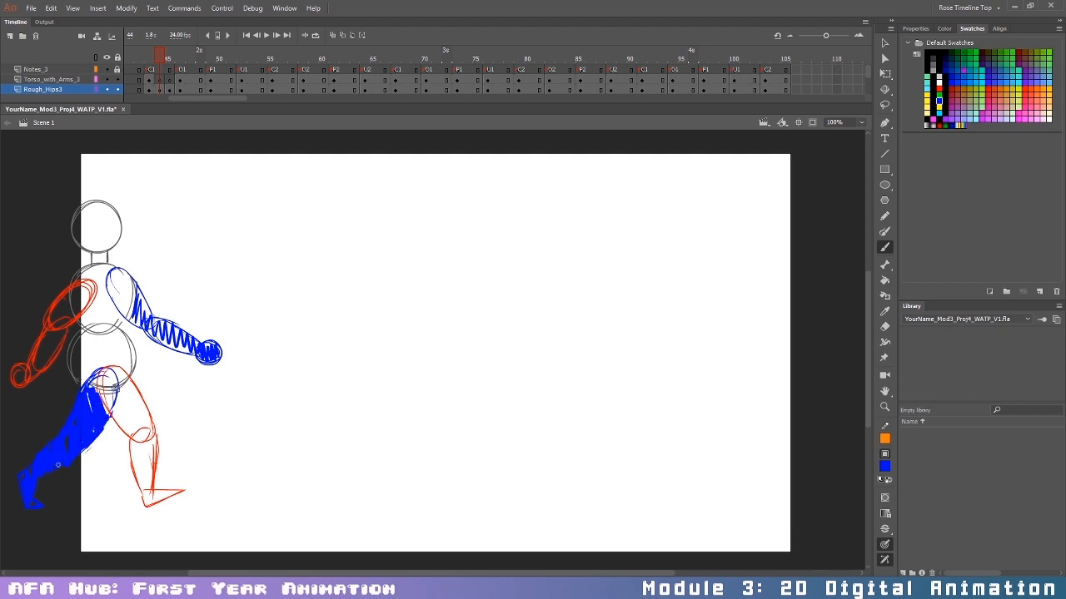
pyautogui.moveTo(140, 304)
pyautogui.mouseDown()
pyautogui.moveTo(143, 329)
pyautogui.moveTo(179, 350)
pyautogui.moveTo(177, 335)
pyautogui.moveTo(213, 366)
pyautogui.mouseUp()
# Step: Clear the copied drawing from frame 47 and turn on onion skinning with its forward range extended to frame 49
pyautogui.click(190, 77)
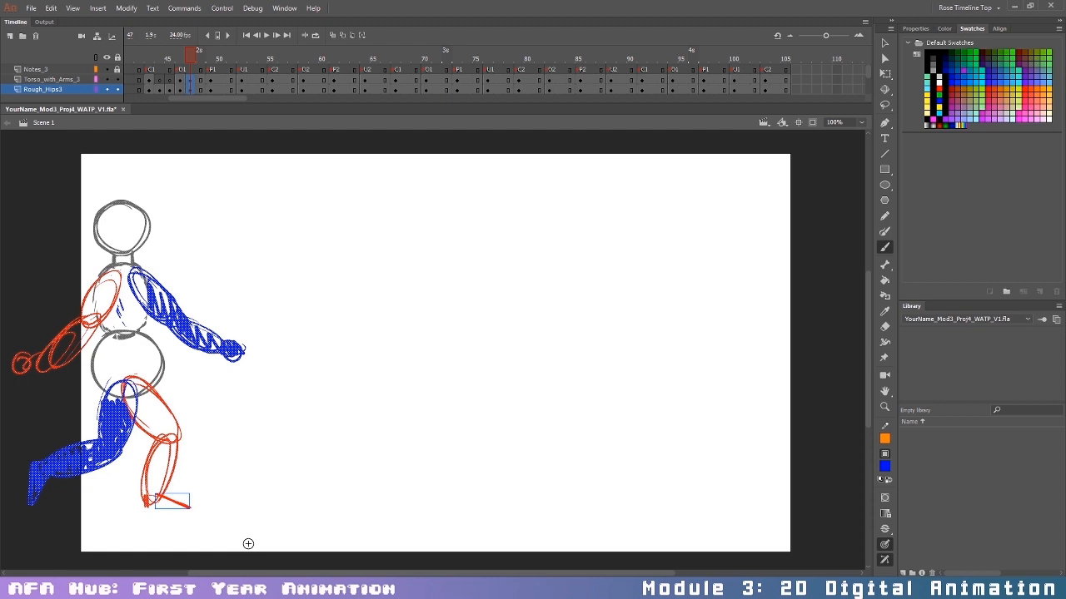
pyautogui.press('Delete')
pyautogui.hotkey('ctrl', 'z')
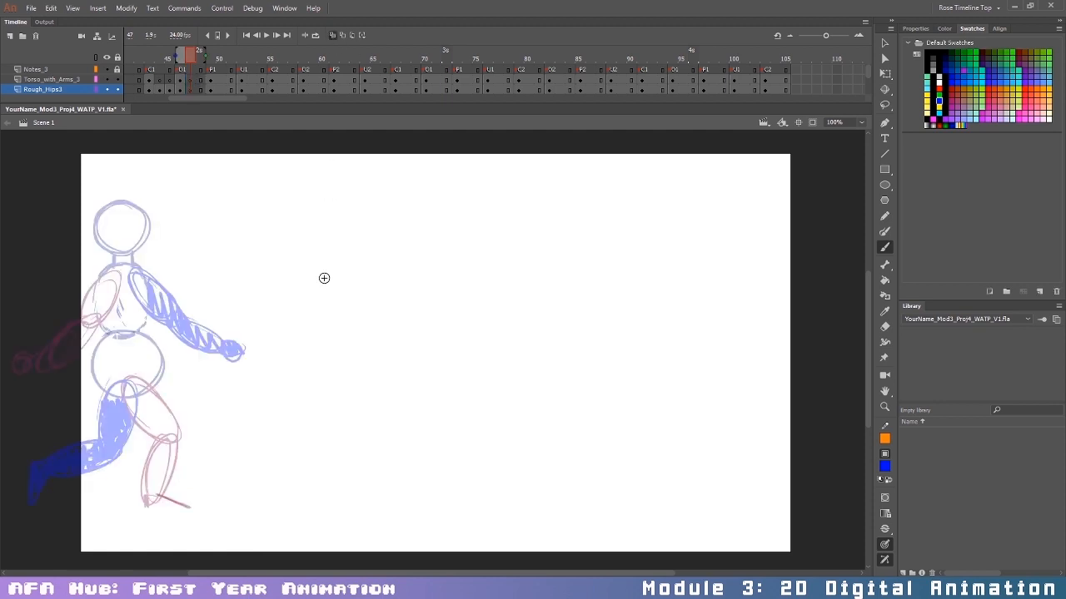
pyautogui.moveTo(205, 52); pyautogui.dragTo(213, 53)
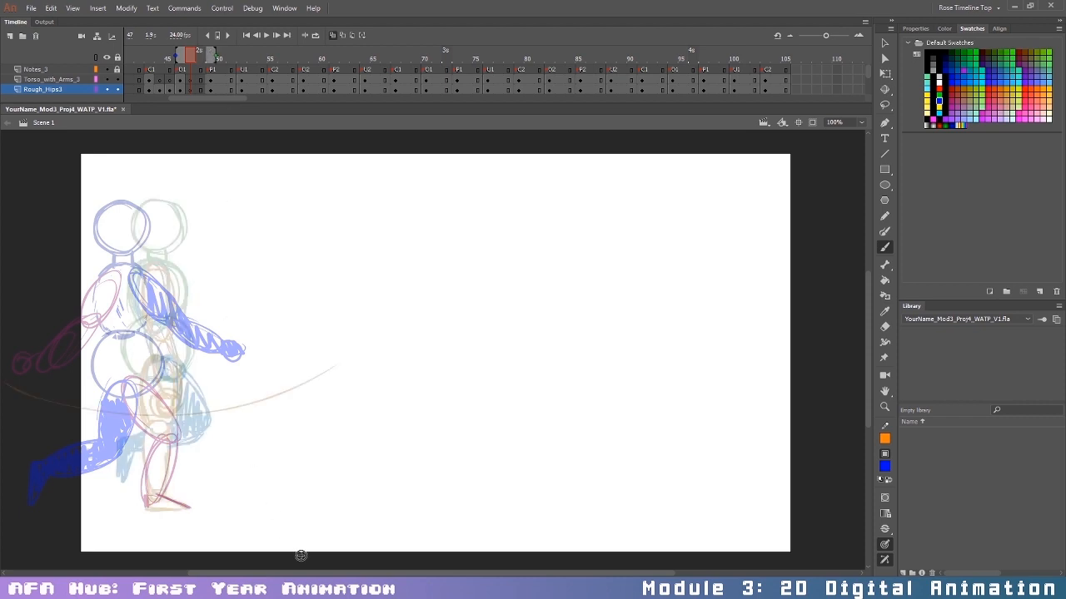
# Step: Draw the dark grey head circle on frame 47 and shift it left and slightly down, closer to the D1 head
pyautogui.hotkey('ctrl', '=')
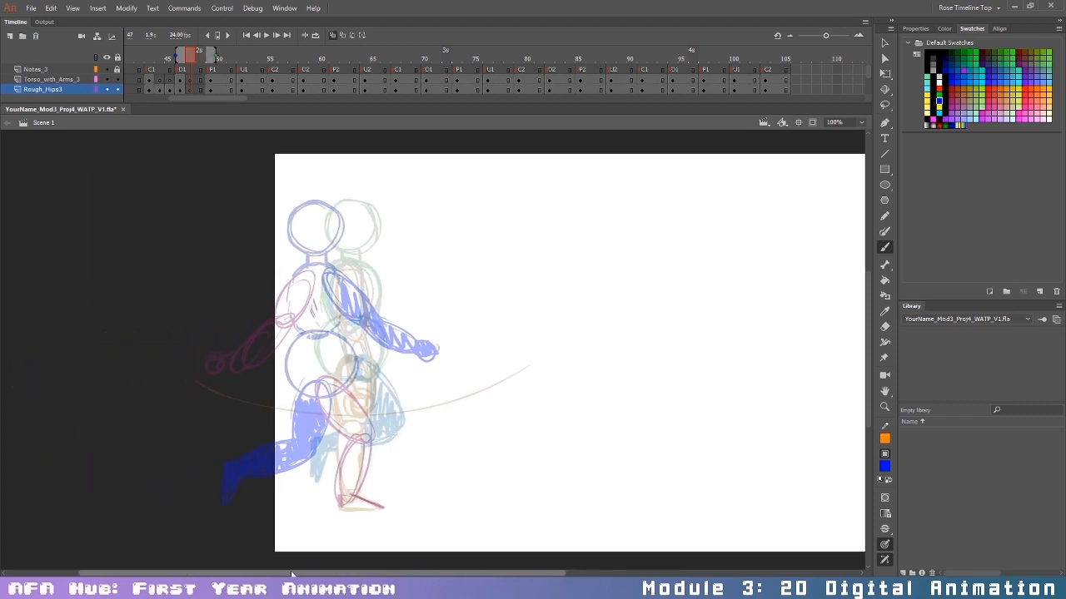
pyautogui.moveTo(869, 317); pyautogui.dragTo(899, 282)
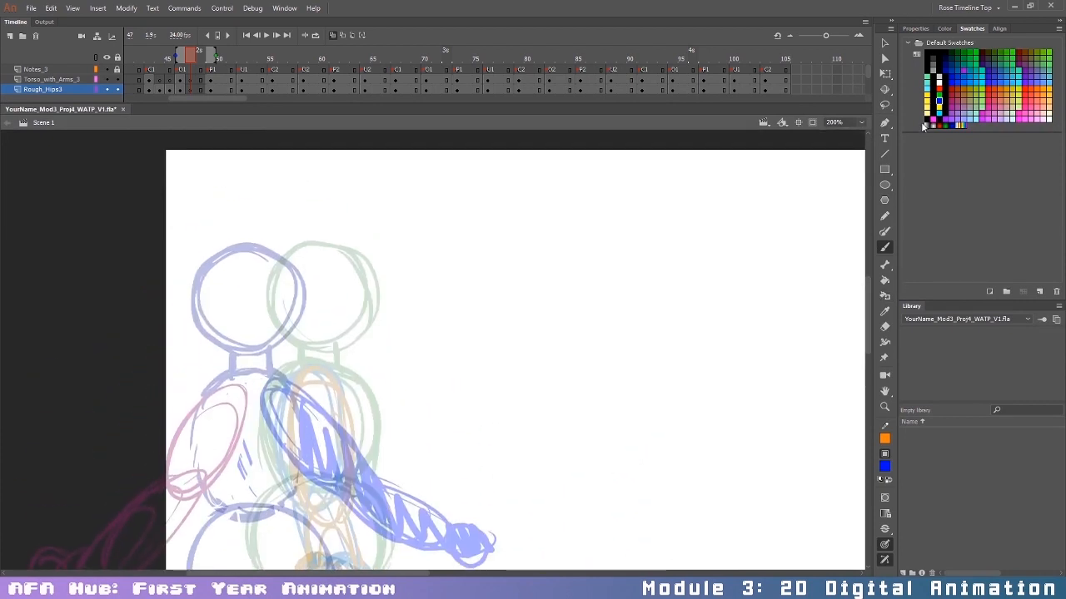
pyautogui.click(932, 65)
pyautogui.moveTo(271, 238)
pyautogui.mouseDown()
pyautogui.moveTo(237, 308)
pyautogui.moveTo(249, 250)
pyautogui.moveTo(297, 241)
pyautogui.mouseUp()
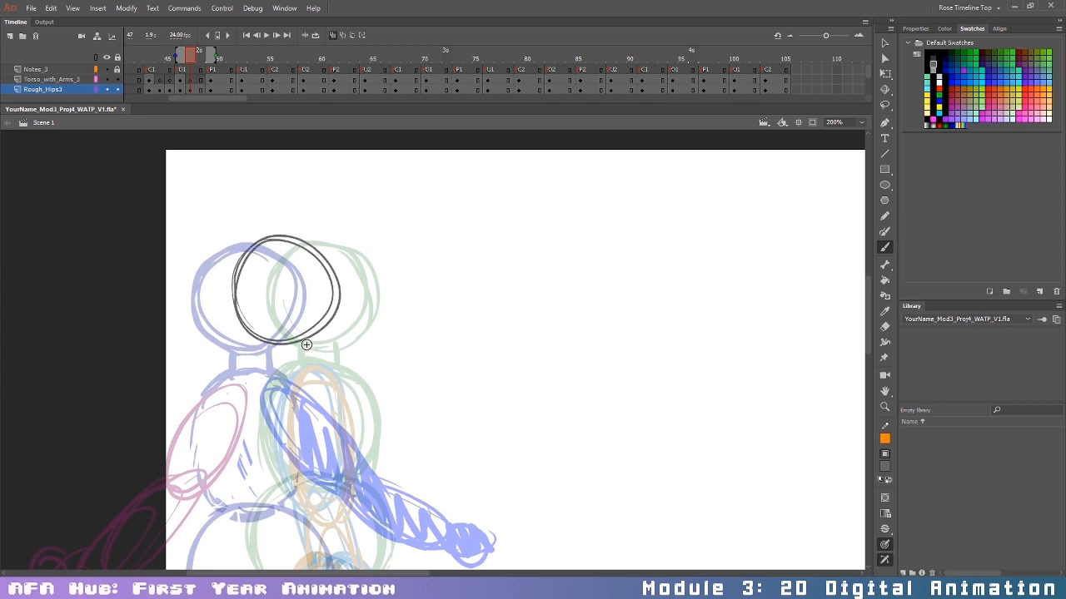
pyautogui.press('v')
pyautogui.moveTo(318, 337); pyautogui.dragTo(303, 341)
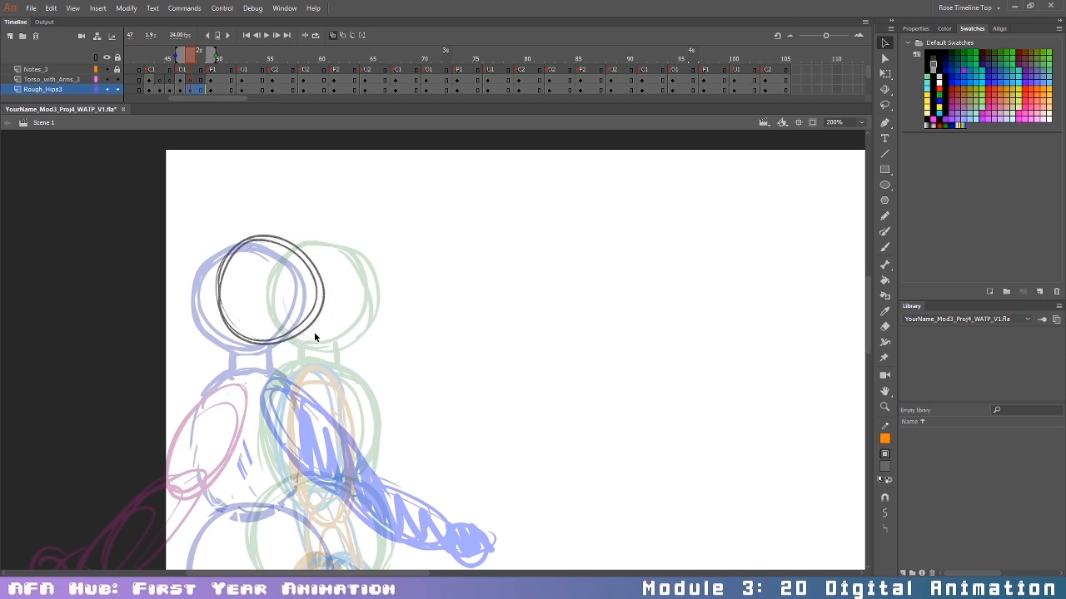
pyautogui.press('Down')
pyautogui.press('Down')
pyautogui.press('Down')
pyautogui.press('Down')
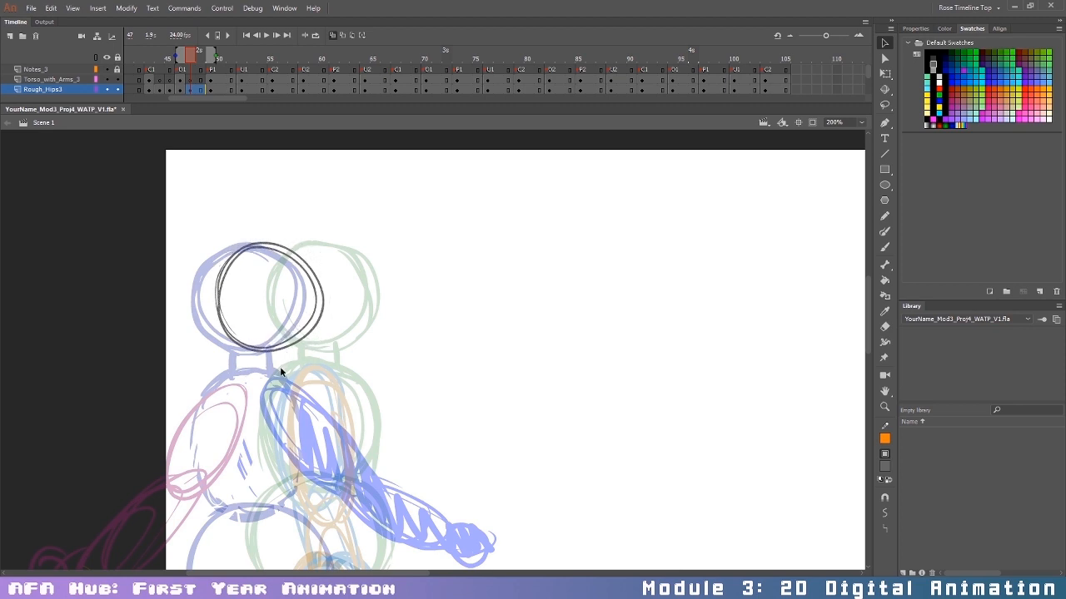
# Step: Draw the dark grey oval torso on frame 47 and shift it slightly left, closer to the D1 torso
pyautogui.press('b')
pyautogui.scroll(-3, 870, 298)
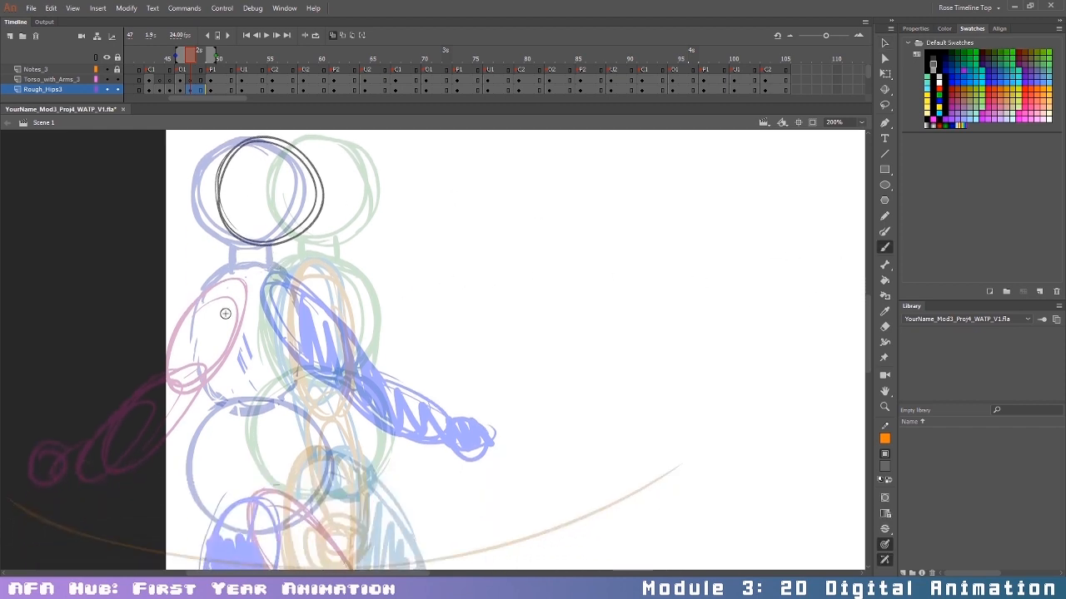
pyautogui.moveTo(280, 259)
pyautogui.mouseDown()
pyautogui.moveTo(321, 276)
pyautogui.moveTo(259, 260)
pyautogui.mouseUp()
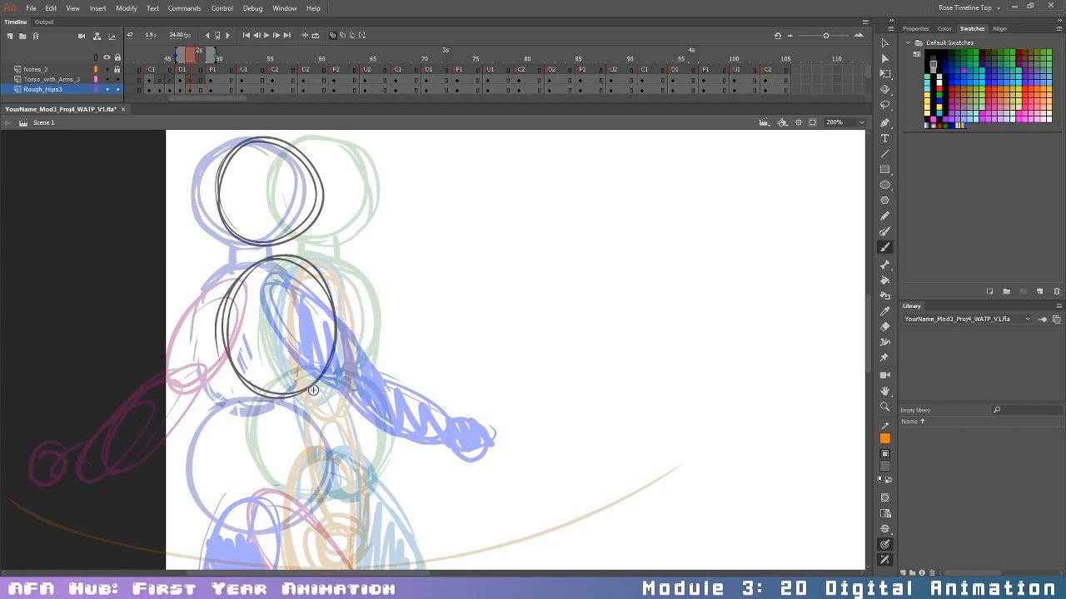
pyautogui.press('v')
pyautogui.moveTo(315, 390)
pyautogui.mouseDown()
pyautogui.moveTo(297, 381)
pyautogui.moveTo(302, 394)
pyautogui.mouseUp()
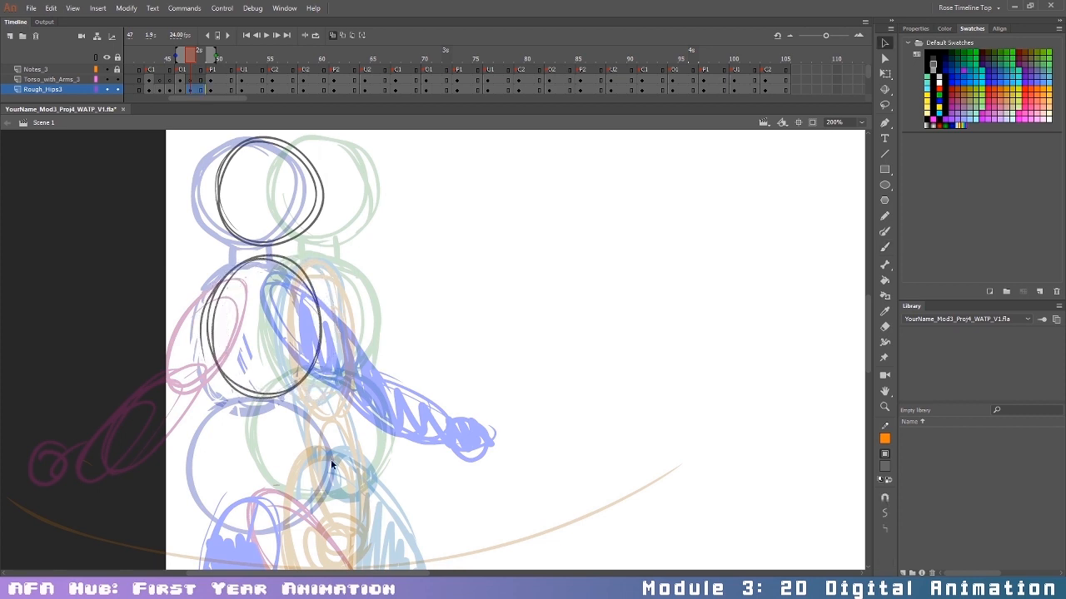
# Step: Draw the hips circle on frame 47, reposition it slightly down and left, and add the neck lines
pyautogui.press('b')
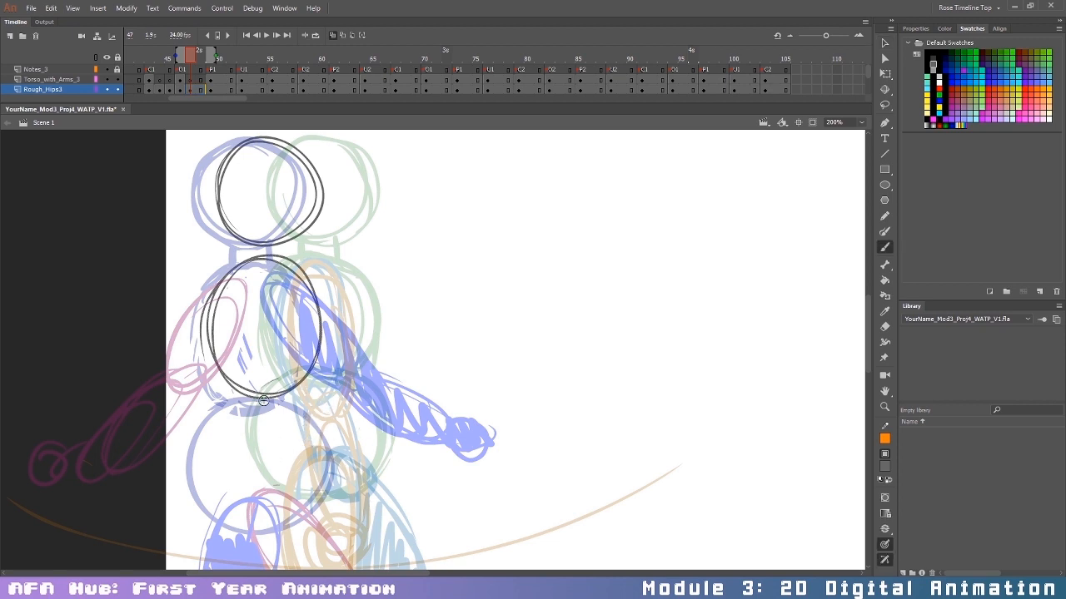
pyautogui.moveTo(287, 390)
pyautogui.mouseDown()
pyautogui.moveTo(263, 515)
pyautogui.moveTo(337, 390)
pyautogui.moveTo(288, 515)
pyautogui.moveTo(233, 408)
pyautogui.moveTo(355, 480)
pyautogui.mouseUp()
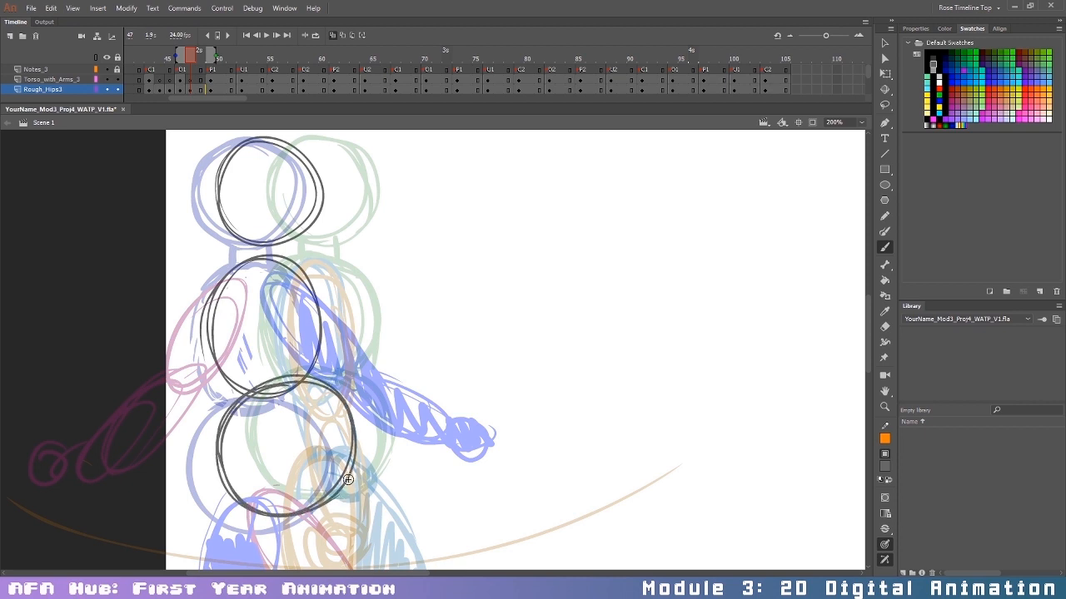
pyautogui.press('l')
pyautogui.moveTo(310, 378)
pyautogui.mouseDown()
pyautogui.moveTo(276, 546)
pyautogui.moveTo(360, 460)
pyautogui.moveTo(338, 454)
pyautogui.moveTo(342, 463)
pyautogui.mouseUp()
pyautogui.press('v')
pyautogui.press('Up')
pyautogui.press('Up')
pyautogui.press('Up')
pyautogui.press('Up')
pyautogui.press('Up')
pyautogui.press('Up')
pyautogui.press('Right')
pyautogui.press('Right')
pyautogui.press('Right')
pyautogui.press('Right')
pyautogui.press('Right')
pyautogui.press('Right')
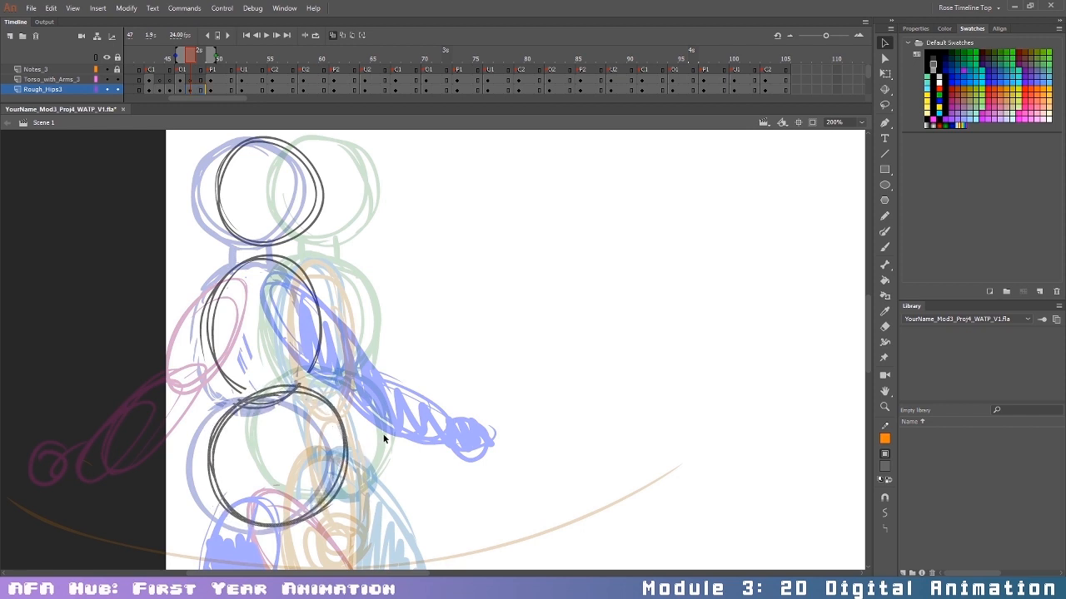
pyautogui.press('b')
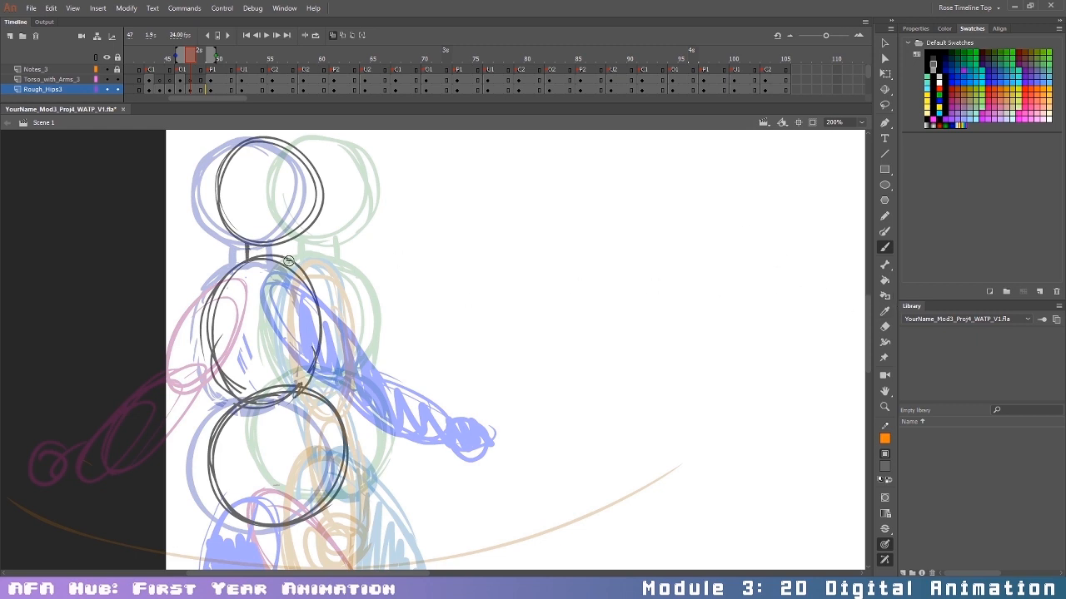
# Step: Sketch the first outline strokes of the blue front upper arm on frame 47, between the D1 and P1 arms
pyautogui.click(940, 101)
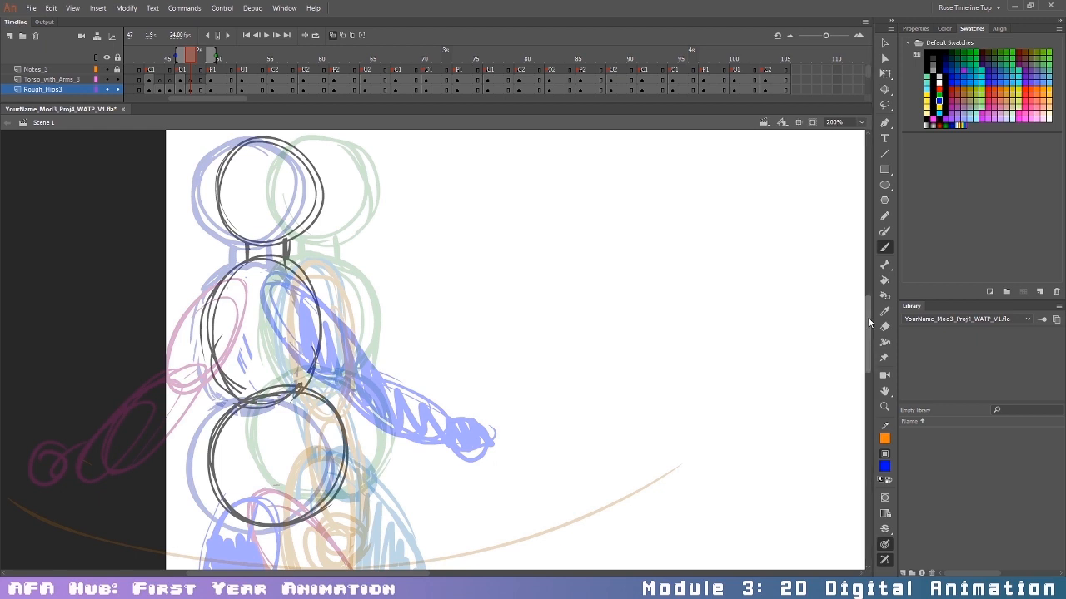
pyautogui.scroll(-3, 871, 318)
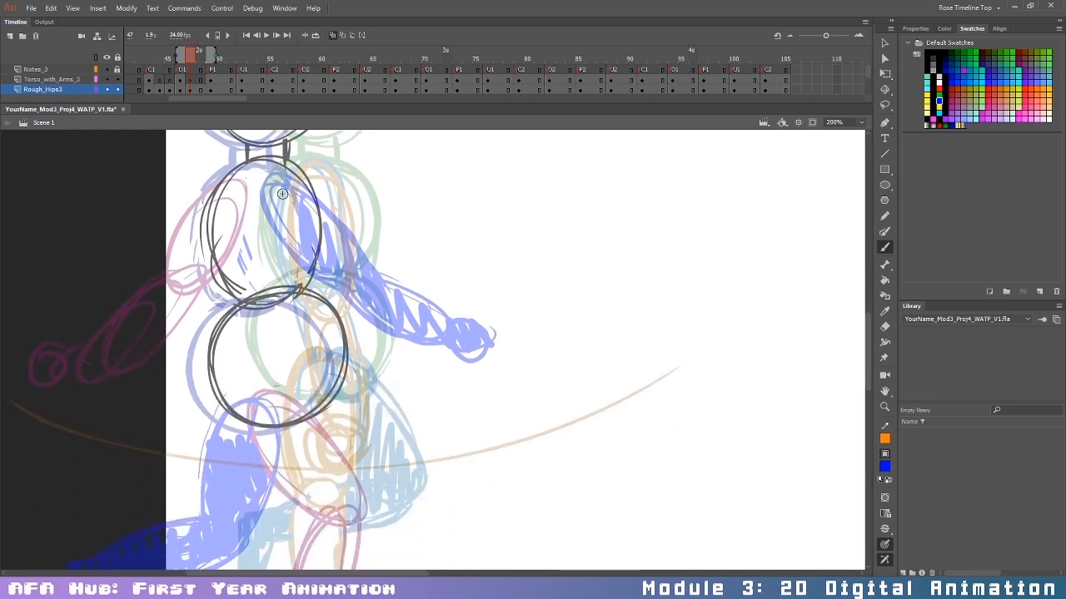
pyautogui.moveTo(293, 170); pyautogui.dragTo(285, 183)
pyautogui.moveTo(278, 223); pyautogui.dragTo(301, 268)
pyautogui.moveTo(287, 172); pyautogui.dragTo(335, 214)
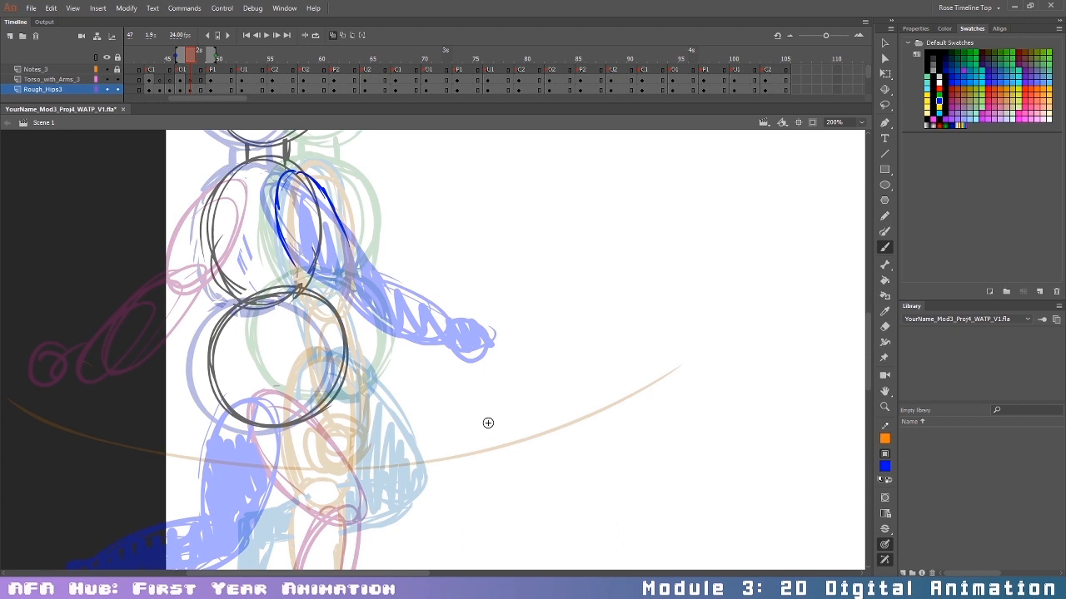
pyautogui.hotkey('ctrl', 'z')
pyautogui.moveTo(547, 247)
pyautogui.mouseDown()
pyautogui.moveTo(504, 315)
pyautogui.moveTo(507, 292)
pyautogui.moveTo(525, 322)
pyautogui.mouseUp()
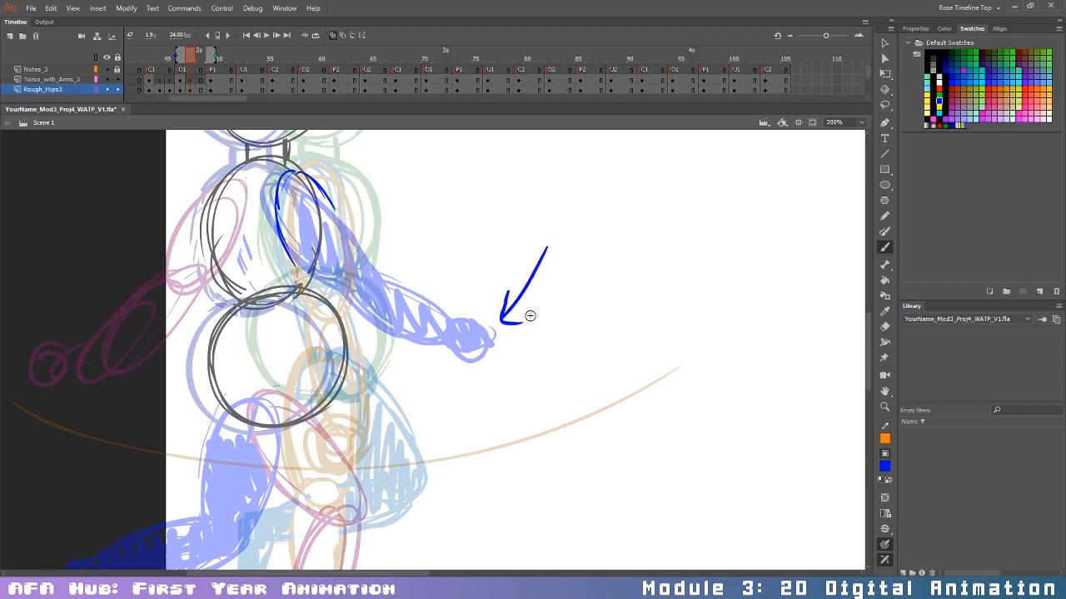
pyautogui.hotkey('ctrl', 'z')
pyautogui.hotkey('ctrl', 'z')
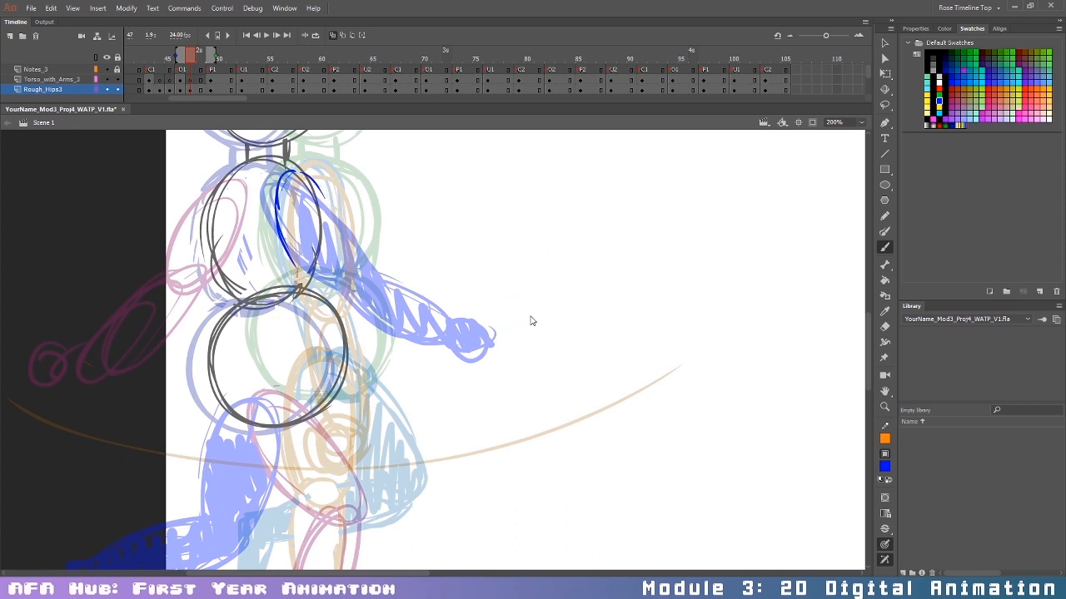
pyautogui.hotkey('ctrl', 'z')
# Step: Complete the blue front upper arm on frame 47 and add the forearm and round hand swinging down towards the hips
pyautogui.moveTo(277, 214)
pyautogui.mouseDown()
pyautogui.moveTo(303, 290)
pyautogui.moveTo(288, 191)
pyautogui.moveTo(326, 218)
pyautogui.moveTo(343, 253)
pyautogui.moveTo(345, 287)
pyautogui.moveTo(298, 278)
pyautogui.moveTo(348, 287)
pyautogui.moveTo(329, 328)
pyautogui.moveTo(358, 363)
pyautogui.mouseUp()
pyautogui.moveTo(350, 288)
pyautogui.mouseDown()
pyautogui.moveTo(402, 354)
pyautogui.moveTo(405, 383)
pyautogui.moveTo(421, 390)
pyautogui.moveTo(430, 371)
pyautogui.moveTo(436, 401)
pyautogui.moveTo(425, 374)
pyautogui.mouseUp()
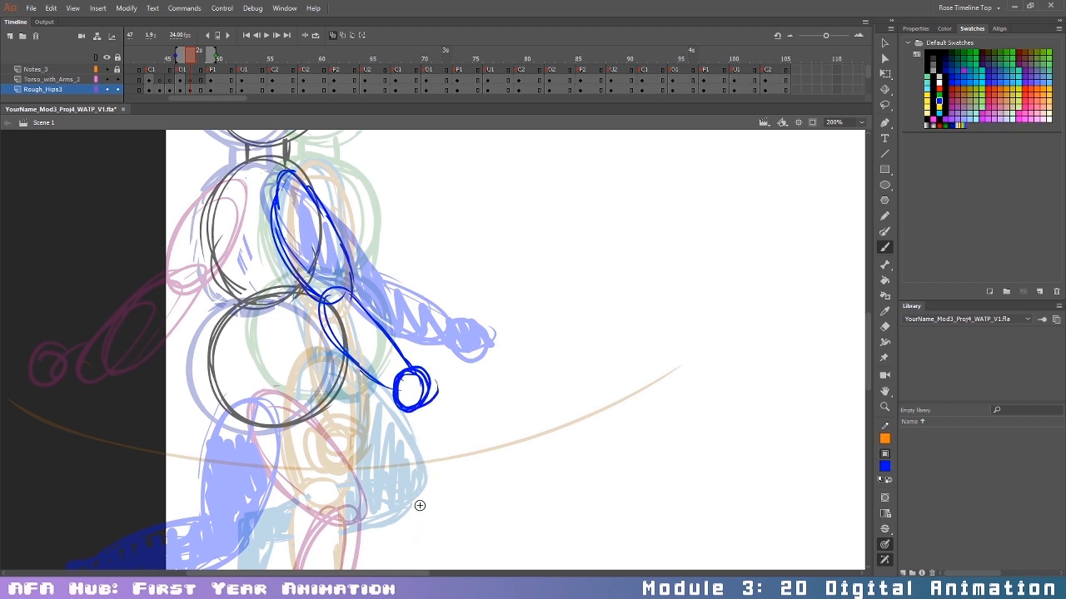
# Step: Draw the blue back thigh in outline on frame 47, between the D1 and P1 leg positions
pyautogui.click(418, 574)
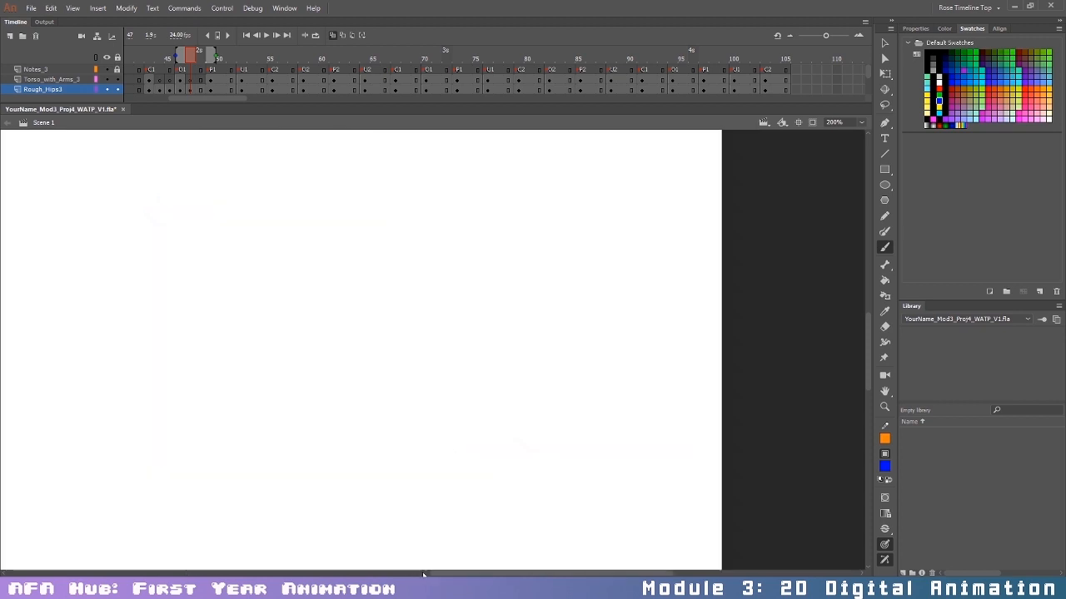
pyautogui.click(800, 123)
pyautogui.moveTo(549, 575); pyautogui.dragTo(405, 574)
pyautogui.click(939, 88)
pyautogui.click(933, 101)
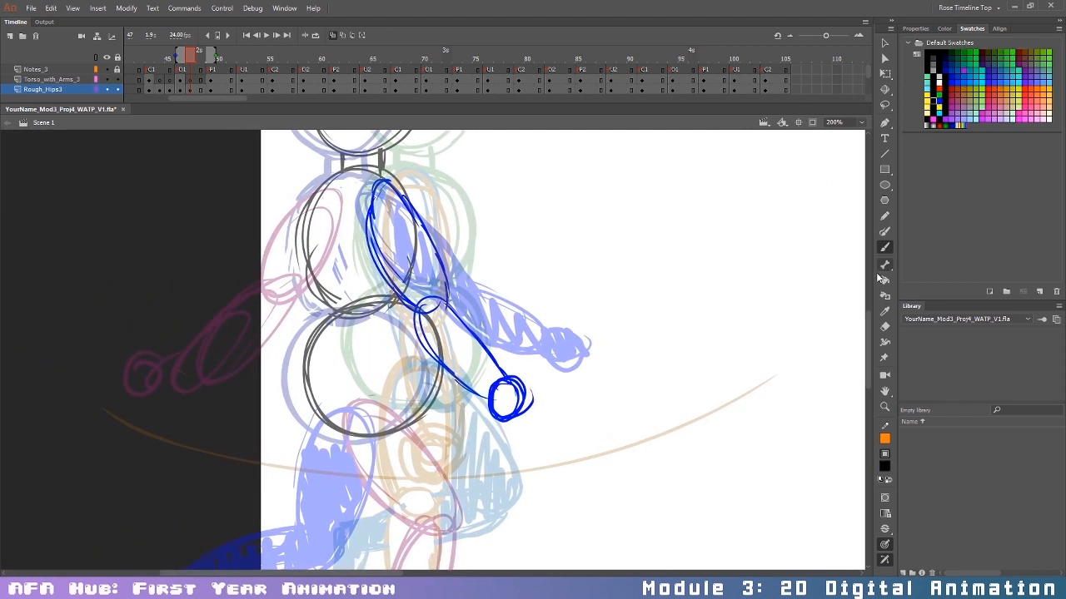
pyautogui.scroll(-5, 378, 236)
pyautogui.moveTo(344, 281)
pyautogui.mouseDown()
pyautogui.moveTo(353, 248)
pyautogui.moveTo(385, 254)
pyautogui.mouseUp()
pyautogui.hotkey('ctrl', 'z')
pyautogui.click(939, 100)
pyautogui.moveTo(336, 285); pyautogui.dragTo(378, 234)
pyautogui.moveTo(337, 264)
pyautogui.mouseDown()
pyautogui.moveTo(366, 358)
pyautogui.moveTo(389, 379)
pyautogui.mouseUp()
pyautogui.moveTo(393, 252)
pyautogui.mouseDown()
pyautogui.moveTo(437, 371)
pyautogui.moveTo(296, 383)
pyautogui.moveTo(400, 394)
pyautogui.mouseUp()
# Step: Add the blue shin trailing behind the knee on frame 47 and finish it with the pointed foot
pyautogui.moveTo(287, 408); pyautogui.dragTo(405, 391)
pyautogui.moveTo(408, 348); pyautogui.dragTo(315, 364)
pyautogui.moveTo(431, 384)
pyautogui.mouseDown()
pyautogui.moveTo(310, 362)
pyautogui.moveTo(262, 397)
pyautogui.mouseUp()
pyautogui.moveTo(253, 465); pyautogui.dragTo(284, 421)
pyautogui.moveTo(272, 376); pyautogui.dragTo(250, 469)
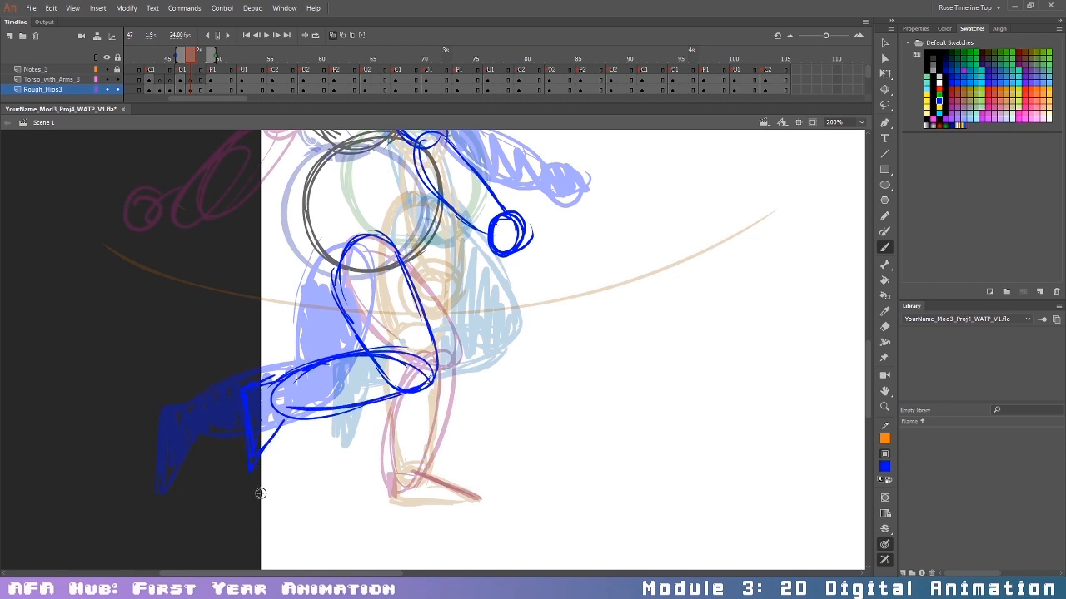
# Step: Draw the red arm swinging behind the torso on frame 47, with upper arm, forearm and round hand
pyautogui.moveTo(871, 375); pyautogui.dragTo(871, 345)
pyautogui.click(939, 88)
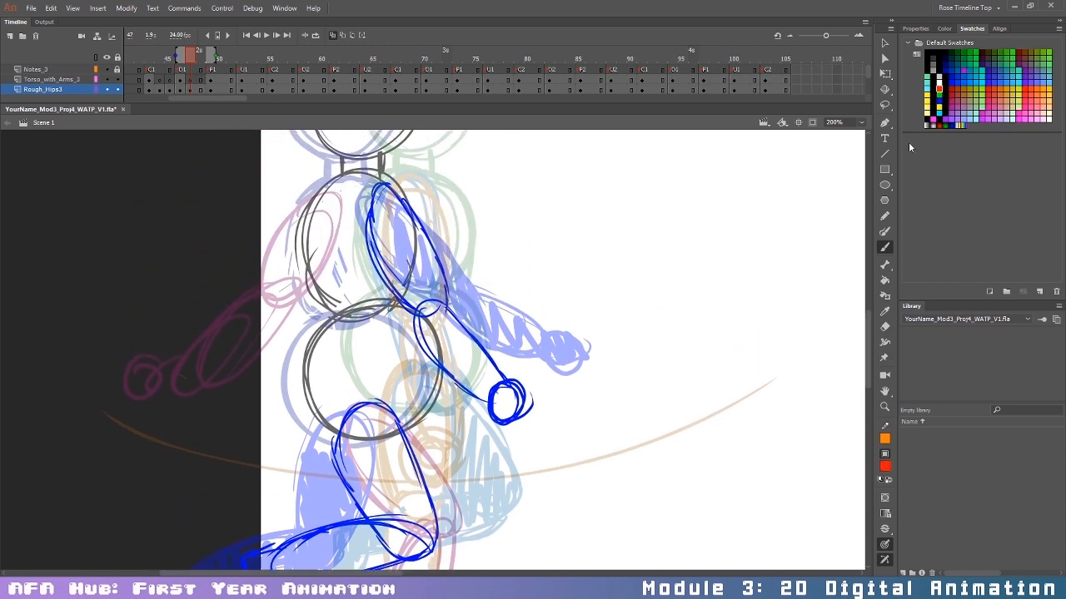
pyautogui.moveTo(358, 200)
pyautogui.mouseDown()
pyautogui.moveTo(298, 265)
pyautogui.moveTo(348, 274)
pyautogui.moveTo(358, 208)
pyautogui.moveTo(291, 401)
pyautogui.mouseUp()
pyautogui.moveTo(329, 329); pyautogui.dragTo(271, 412)
pyautogui.moveTo(306, 291); pyautogui.dragTo(259, 406)
pyautogui.moveTo(310, 333)
pyautogui.mouseDown()
pyautogui.moveTo(238, 408)
pyautogui.moveTo(223, 402)
pyautogui.moveTo(249, 414)
pyautogui.mouseUp()
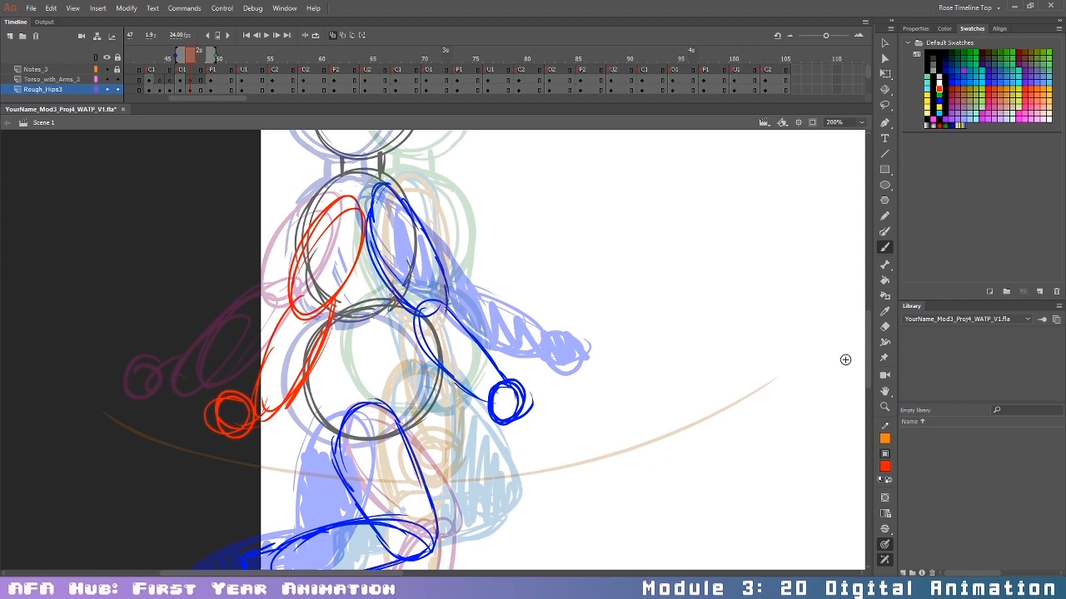
pyautogui.scroll(-5, 865, 357)
pyautogui.moveTo(381, 214); pyautogui.dragTo(362, 243)
pyautogui.moveTo(407, 213); pyautogui.dragTo(440, 280)
pyautogui.hotkey('ctrl', 'z')
pyautogui.hotkey('ctrl', 'z')
# Step: Draw the red thigh of the supporting leg on frame 47, from the hips down to the bent knee
pyautogui.moveTo(355, 260)
pyautogui.mouseDown()
pyautogui.moveTo(378, 216)
pyautogui.moveTo(407, 239)
pyautogui.mouseUp()
pyautogui.moveTo(353, 238)
pyautogui.mouseDown()
pyautogui.moveTo(352, 266)
pyautogui.moveTo(377, 315)
pyautogui.moveTo(409, 347)
pyautogui.mouseUp()
pyautogui.moveTo(368, 303); pyautogui.dragTo(423, 356)
pyautogui.moveTo(401, 230)
pyautogui.mouseDown()
pyautogui.moveTo(439, 301)
pyautogui.moveTo(454, 359)
pyautogui.moveTo(413, 372)
pyautogui.moveTo(389, 446)
pyautogui.mouseUp()
# Step: Draw the red shin and the flat planted foot of the supporting leg on frame 47
pyautogui.moveTo(391, 378); pyautogui.dragTo(385, 471)
pyautogui.moveTo(426, 344); pyautogui.dragTo(398, 377)
pyautogui.moveTo(457, 353)
pyautogui.mouseDown()
pyautogui.moveTo(448, 426)
pyautogui.moveTo(420, 478)
pyautogui.mouseUp()
pyautogui.moveTo(431, 448)
pyautogui.mouseDown()
pyautogui.moveTo(408, 478)
pyautogui.moveTo(471, 504)
pyautogui.mouseUp()
pyautogui.moveTo(416, 472); pyautogui.dragTo(473, 502)
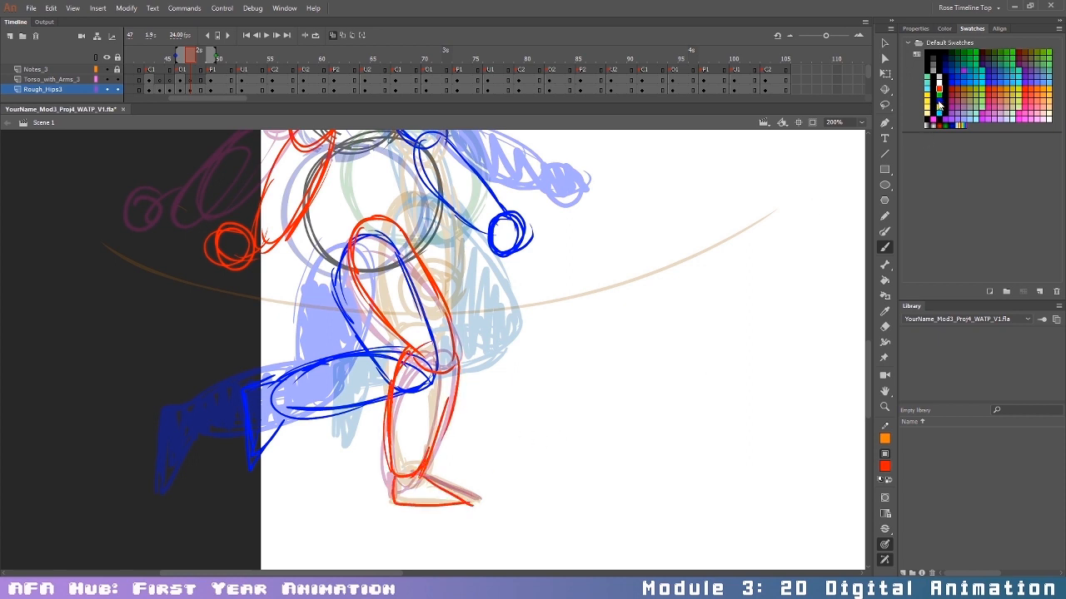
# Step: Shade the blue leg and the blue arm on frame 47 with scribbled blue strokes
pyautogui.click(938, 101)
pyautogui.moveTo(260, 441)
pyautogui.mouseDown()
pyautogui.moveTo(280, 388)
pyautogui.moveTo(304, 414)
pyautogui.moveTo(348, 365)
pyautogui.mouseUp()
pyautogui.moveTo(331, 410)
pyautogui.mouseDown()
pyautogui.moveTo(337, 366)
pyautogui.moveTo(386, 363)
pyautogui.moveTo(356, 292)
pyautogui.moveTo(406, 354)
pyautogui.mouseUp()
pyautogui.moveTo(446, 162)
pyautogui.mouseDown()
pyautogui.moveTo(451, 198)
pyautogui.moveTo(465, 208)
pyautogui.moveTo(480, 192)
pyautogui.moveTo(518, 238)
pyautogui.mouseUp()
pyautogui.scroll(3, 732, 272)
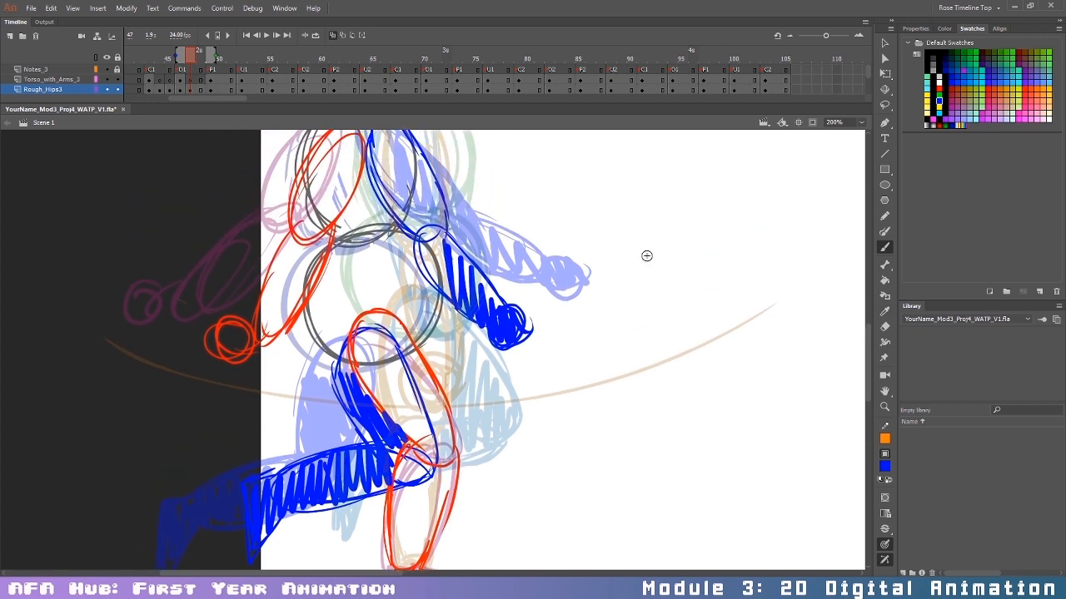
pyautogui.moveTo(413, 215)
pyautogui.mouseDown()
pyautogui.moveTo(435, 188)
pyautogui.moveTo(441, 250)
pyautogui.moveTo(519, 345)
pyautogui.mouseUp()
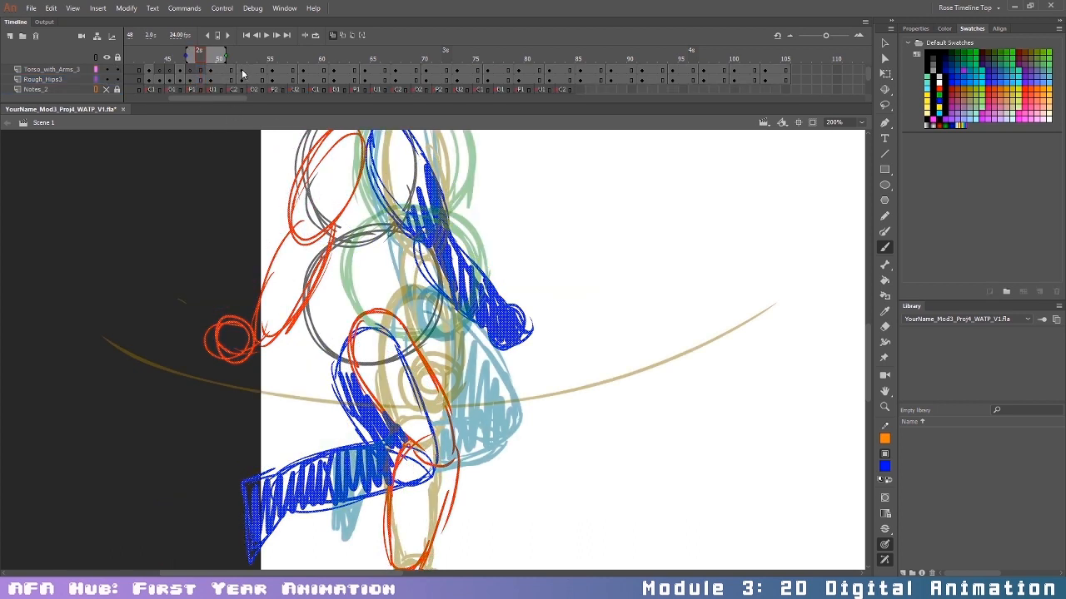
# Step: Make frame 48 blank on the torso and hips layers and end the onion skin range at the P1 pose
pyautogui.click(242, 71)
pyautogui.moveTo(200, 70); pyautogui.dragTo(201, 80)
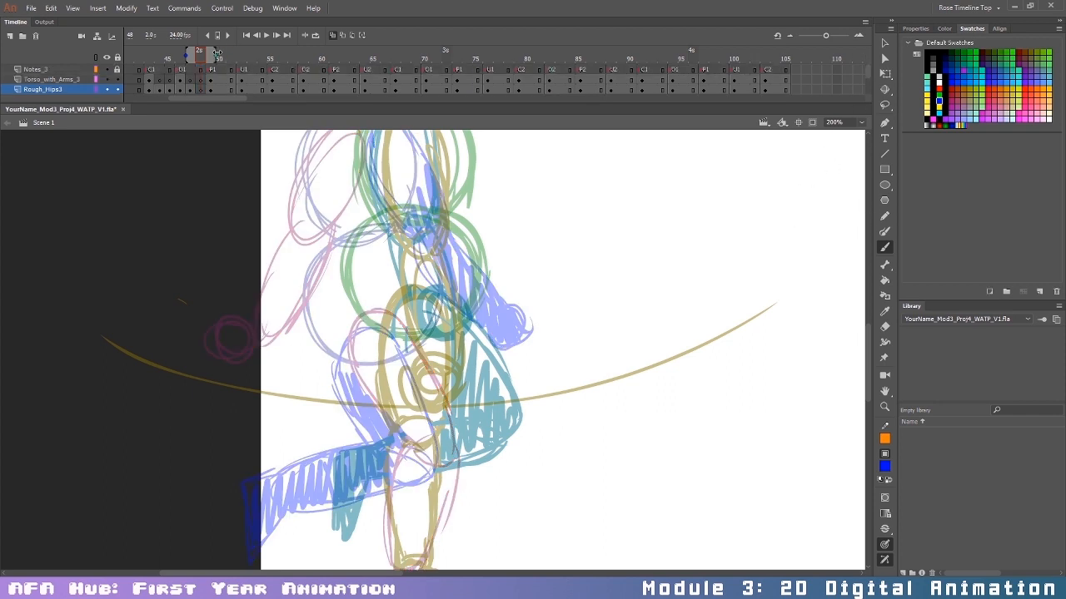
pyautogui.moveTo(219, 53); pyautogui.dragTo(214, 55)
pyautogui.moveTo(868, 351); pyautogui.dragTo(871, 316)
# Step: Draw the dark grey head circle, neck and oval torso on frame 48, between the frame 47 and P1 poses
pyautogui.click(933, 65)
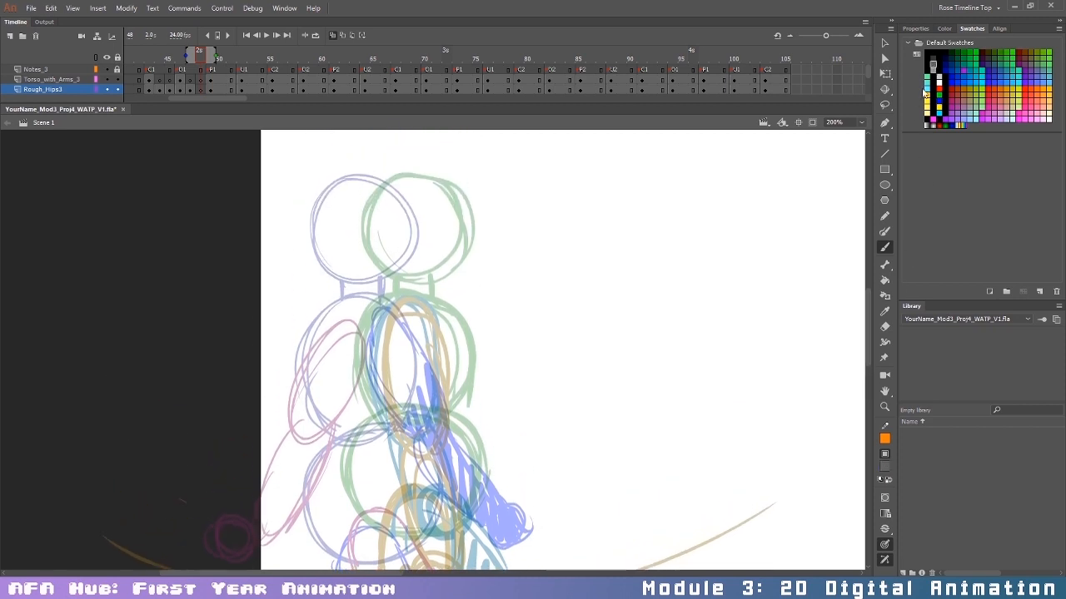
pyautogui.moveTo(409, 183)
pyautogui.mouseDown()
pyautogui.moveTo(353, 185)
pyautogui.moveTo(339, 202)
pyautogui.moveTo(347, 255)
pyautogui.moveTo(405, 277)
pyautogui.moveTo(421, 193)
pyautogui.moveTo(430, 261)
pyautogui.moveTo(402, 278)
pyautogui.mouseUp()
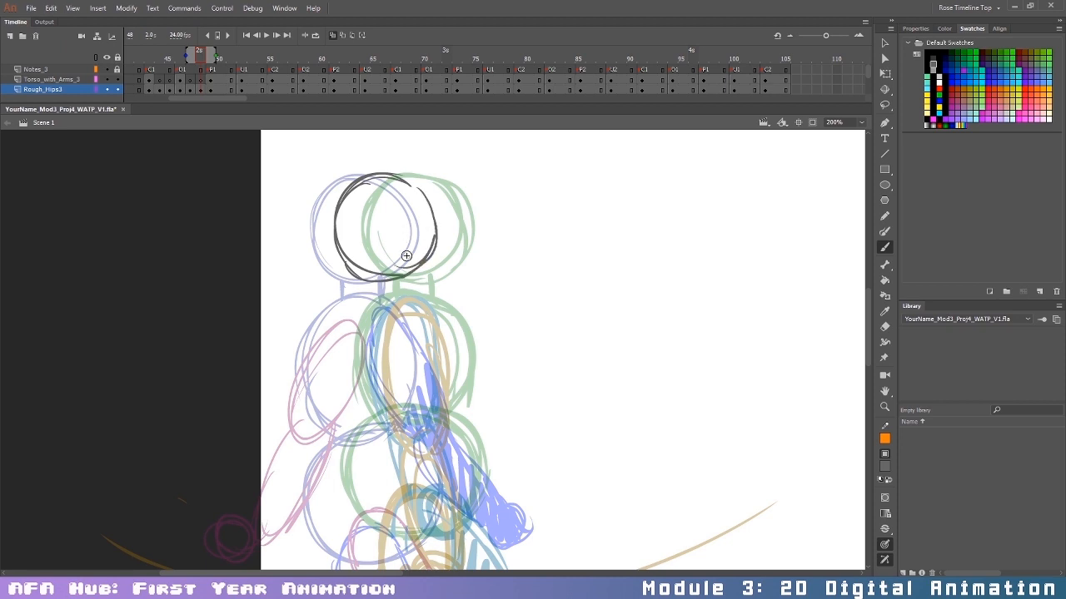
pyautogui.moveTo(412, 298)
pyautogui.mouseDown()
pyautogui.moveTo(355, 300)
pyautogui.moveTo(341, 380)
pyautogui.moveTo(365, 436)
pyautogui.mouseUp()
pyautogui.moveTo(379, 294); pyautogui.dragTo(436, 372)
pyautogui.moveTo(440, 414); pyautogui.dragTo(360, 437)
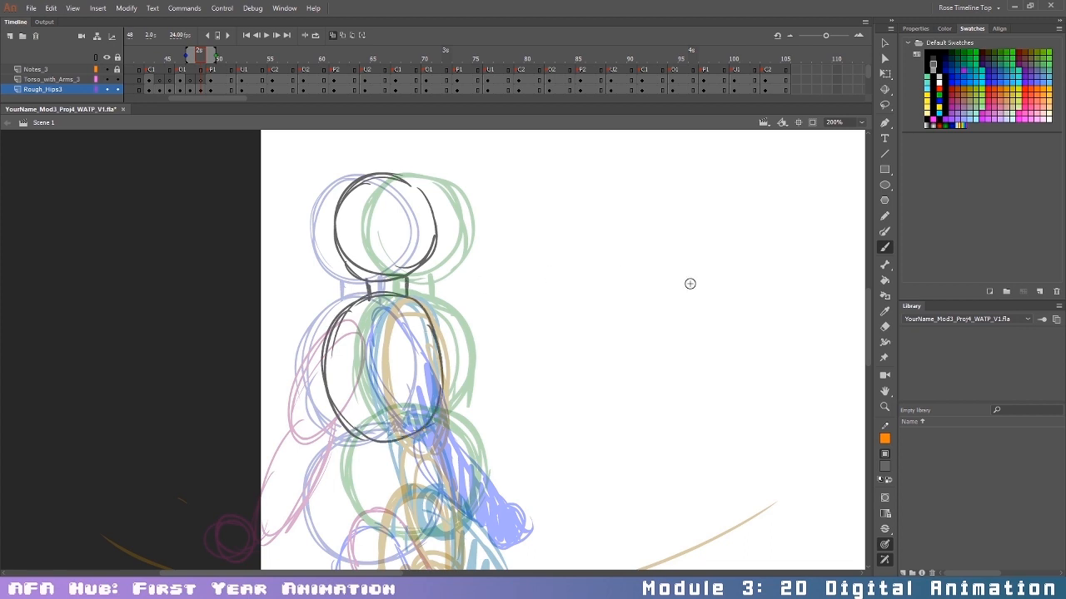
# Step: Draw the dark grey hips circle below the torso on frame 48
pyautogui.scroll(5, 870, 326)
pyautogui.scroll(-7, 869, 264)
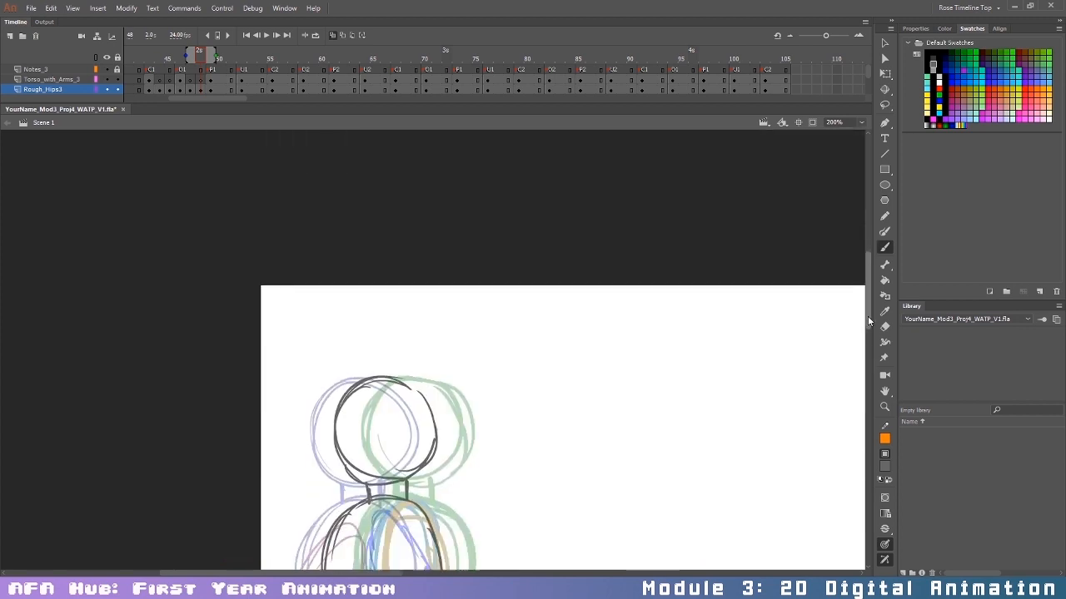
pyautogui.moveTo(417, 281)
pyautogui.mouseDown()
pyautogui.moveTo(324, 361)
pyautogui.moveTo(354, 408)
pyautogui.moveTo(400, 412)
pyautogui.moveTo(435, 287)
pyautogui.moveTo(461, 332)
pyautogui.moveTo(384, 411)
pyautogui.mouseUp()
pyautogui.moveTo(467, 361)
pyautogui.mouseDown()
pyautogui.moveTo(457, 382)
pyautogui.moveTo(400, 416)
pyautogui.mouseUp()
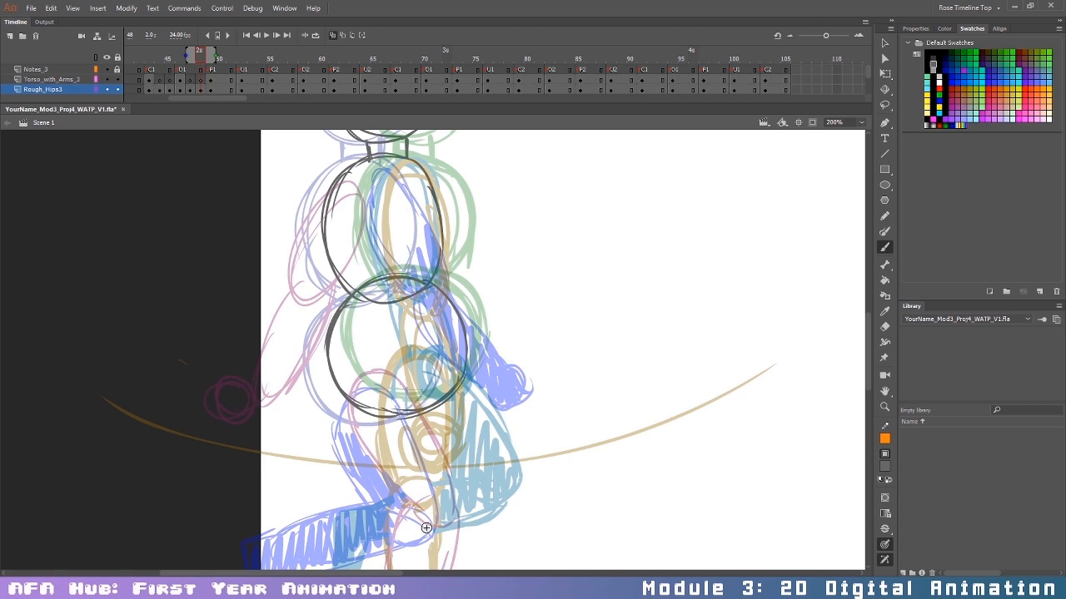
# Step: Draw the blue front arm on frame 48, with upper arm, forearm and a round hand near the hips
pyautogui.click(938, 90)
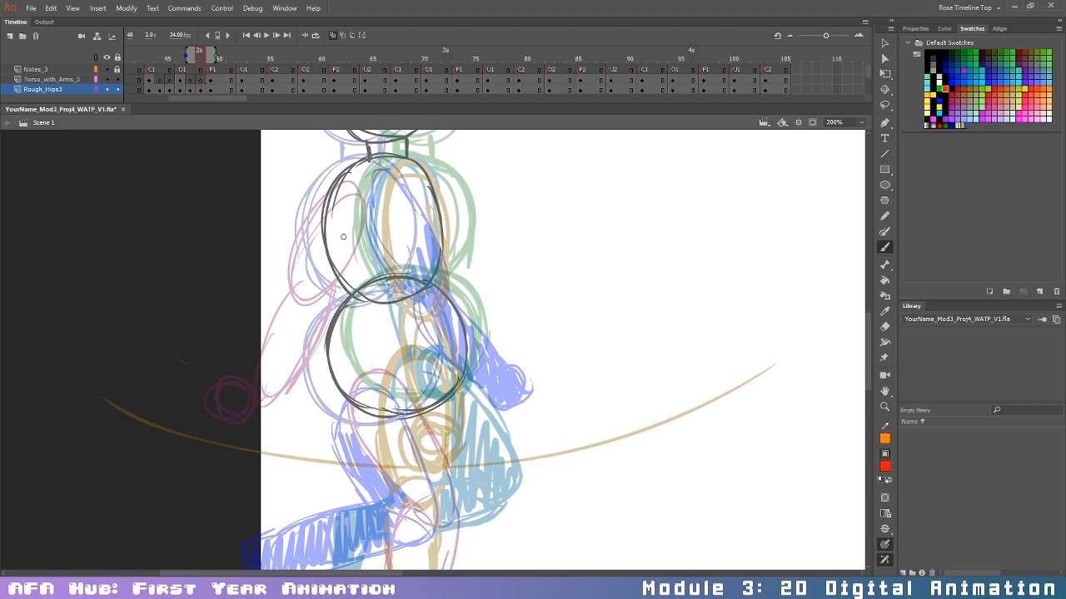
pyautogui.click(938, 102)
pyautogui.moveTo(407, 170)
pyautogui.mouseDown()
pyautogui.moveTo(369, 229)
pyautogui.moveTo(400, 300)
pyautogui.moveTo(427, 218)
pyautogui.moveTo(434, 293)
pyautogui.moveTo(428, 320)
pyautogui.moveTo(415, 312)
pyautogui.moveTo(454, 385)
pyautogui.mouseUp()
pyautogui.moveTo(412, 310)
pyautogui.mouseDown()
pyautogui.moveTo(491, 387)
pyautogui.moveTo(458, 421)
pyautogui.moveTo(486, 398)
pyautogui.mouseUp()
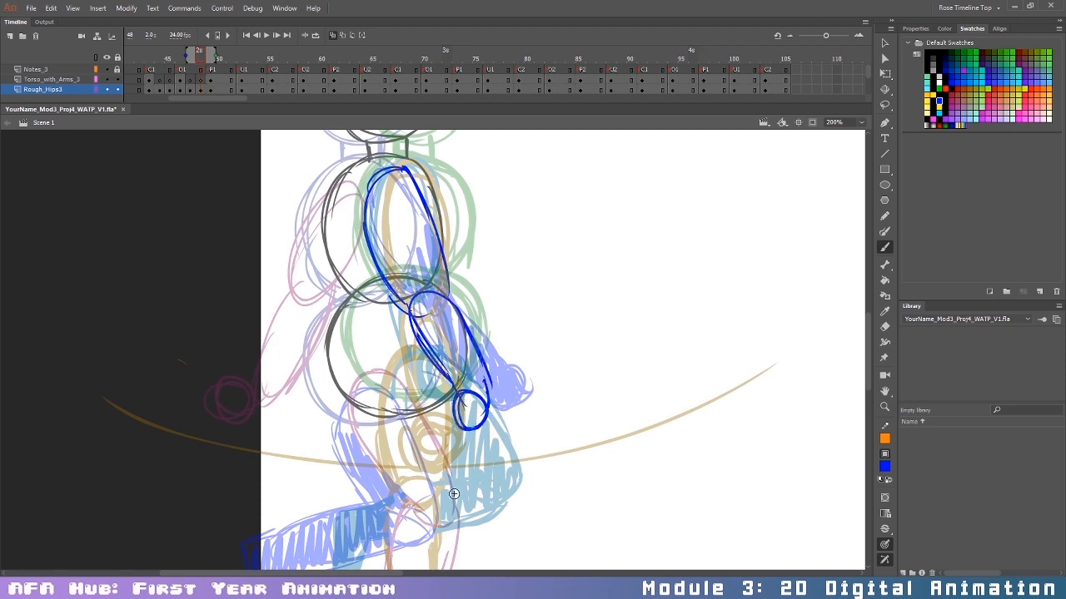
pyautogui.moveTo(493, 381)
pyautogui.mouseDown()
pyautogui.moveTo(463, 421)
pyautogui.moveTo(485, 433)
pyautogui.mouseUp()
# Step: Sketch the blue thigh on frame 48 from the hips down to a rounded knee
pyautogui.scroll(-5, 548, 300)
pyautogui.scroll(2, 547, 300)
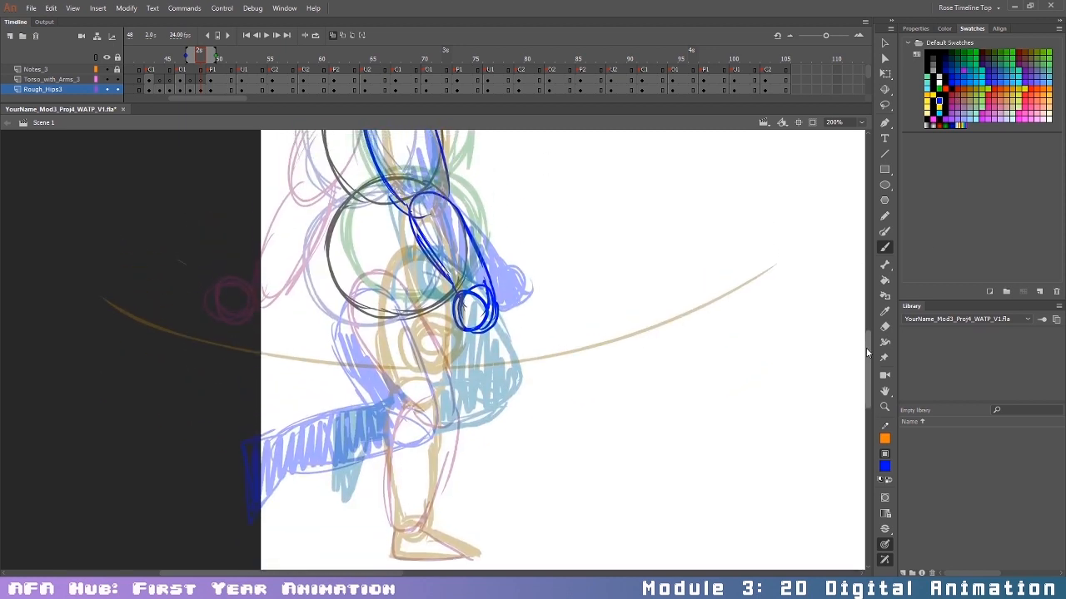
pyautogui.moveTo(378, 312)
pyautogui.mouseDown()
pyautogui.moveTo(416, 275)
pyautogui.moveTo(439, 305)
pyautogui.moveTo(385, 385)
pyautogui.moveTo(407, 424)
pyautogui.mouseUp()
pyautogui.moveTo(376, 363)
pyautogui.mouseDown()
pyautogui.moveTo(434, 303)
pyautogui.moveTo(473, 418)
pyautogui.mouseUp()
pyautogui.moveTo(385, 413); pyautogui.dragTo(407, 432)
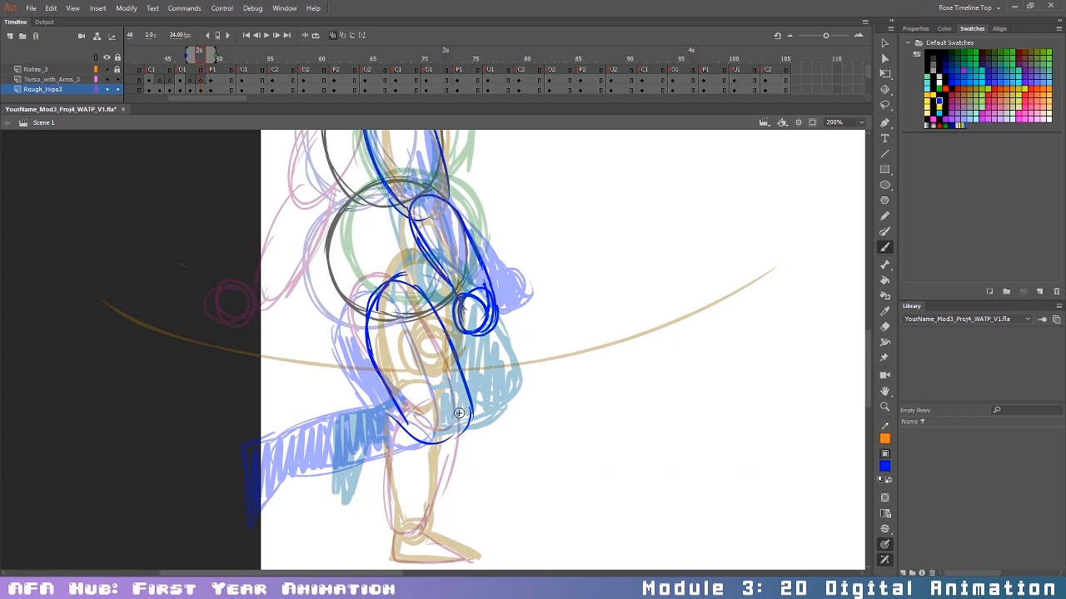
# Step: Undo the front and knee strokes of the blue thigh on frame 48 and redraw them slightly further forward
pyautogui.hotkey('ctrl', 'z')
pyautogui.hotkey('ctrl', 'z')
pyautogui.hotkey('ctrl', 'z')
pyautogui.hotkey('ctrl', 'z')
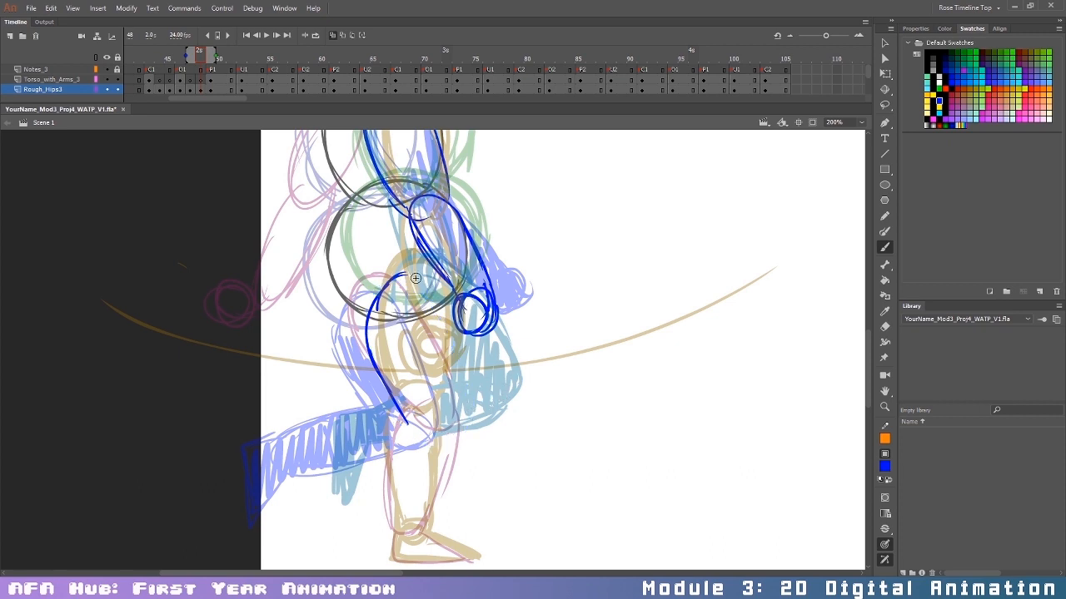
pyautogui.moveTo(414, 279); pyautogui.dragTo(435, 309)
pyautogui.moveTo(432, 293); pyautogui.dragTo(478, 409)
pyautogui.moveTo(407, 401)
pyautogui.mouseDown()
pyautogui.moveTo(432, 426)
pyautogui.moveTo(468, 423)
pyautogui.mouseUp()
pyautogui.moveTo(442, 437); pyautogui.dragTo(482, 406)
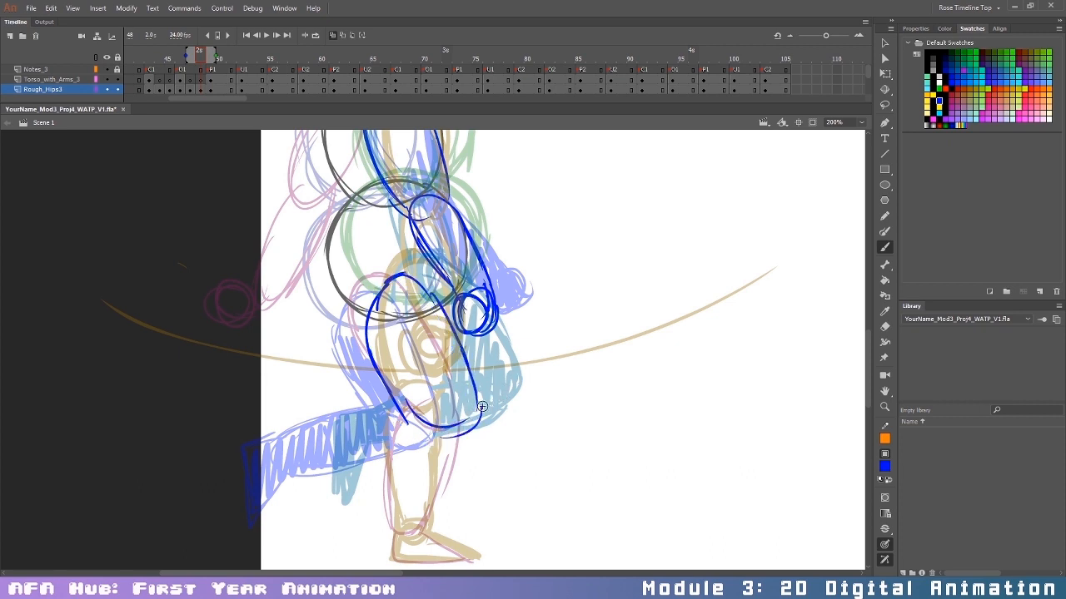
# Step: Draw the blue shin trailing back from the knee with its pointed foot on frame 48, and scribble shading into them
pyautogui.moveTo(472, 363)
pyautogui.mouseDown()
pyautogui.moveTo(486, 421)
pyautogui.moveTo(375, 456)
pyautogui.moveTo(369, 421)
pyautogui.moveTo(396, 405)
pyautogui.mouseUp()
pyautogui.moveTo(387, 404)
pyautogui.mouseDown()
pyautogui.moveTo(387, 452)
pyautogui.moveTo(298, 445)
pyautogui.mouseUp()
pyautogui.moveTo(298, 446); pyautogui.dragTo(310, 515)
pyautogui.moveTo(311, 515); pyautogui.dragTo(336, 463)
pyautogui.moveTo(306, 499)
pyautogui.mouseDown()
pyautogui.moveTo(339, 458)
pyautogui.moveTo(308, 479)
pyautogui.moveTo(309, 504)
pyautogui.moveTo(312, 450)
pyautogui.moveTo(398, 410)
pyautogui.mouseUp()
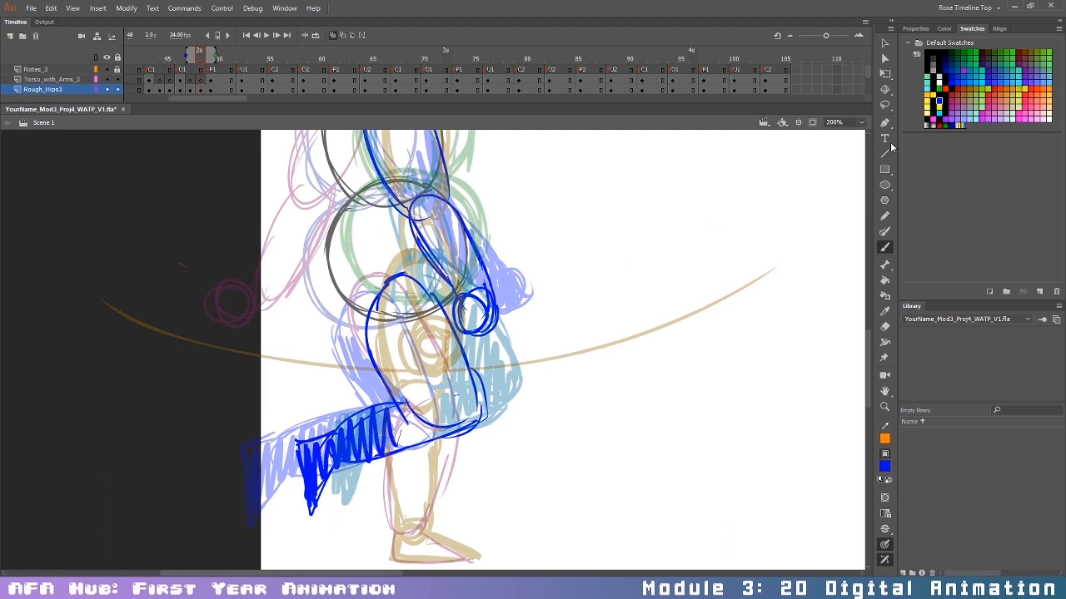
# Step: Draw the red thigh of the supporting leg on frame 48, nearly vertical below the hips
pyautogui.click(946, 90)
pyautogui.moveTo(377, 274); pyautogui.dragTo(366, 314)
pyautogui.moveTo(367, 306)
pyautogui.mouseDown()
pyautogui.moveTo(412, 255)
pyautogui.moveTo(445, 279)
pyautogui.moveTo(449, 408)
pyautogui.mouseUp()
pyautogui.moveTo(365, 288); pyautogui.dragTo(405, 424)
# Step: Draw the red shin and flat planted foot of the supporting leg on frame 48
pyautogui.moveTo(454, 376)
pyautogui.mouseDown()
pyautogui.moveTo(438, 426)
pyautogui.moveTo(401, 413)
pyautogui.moveTo(410, 403)
pyautogui.moveTo(437, 478)
pyautogui.moveTo(420, 530)
pyautogui.mouseUp()
pyautogui.moveTo(393, 417); pyautogui.dragTo(397, 565)
pyautogui.moveTo(420, 528)
pyautogui.mouseDown()
pyautogui.moveTo(469, 556)
pyautogui.moveTo(401, 566)
pyautogui.mouseUp()
pyautogui.moveTo(401, 493)
pyautogui.mouseDown()
pyautogui.moveTo(398, 555)
pyautogui.moveTo(443, 566)
pyautogui.mouseUp()
# Step: Draw the red arm on frame 48 hanging slightly behind the torso, with upper arm, forearm and round hand
pyautogui.moveTo(868, 353); pyautogui.dragTo(874, 327)
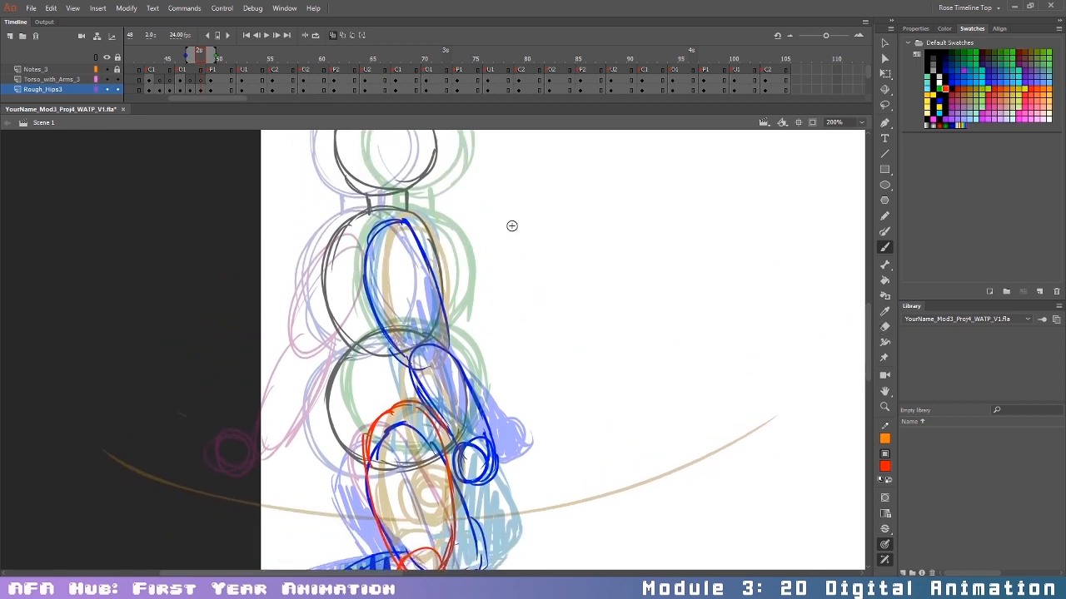
pyautogui.moveTo(372, 224); pyautogui.dragTo(331, 313)
pyautogui.moveTo(364, 221)
pyautogui.mouseDown()
pyautogui.moveTo(389, 262)
pyautogui.moveTo(379, 335)
pyautogui.mouseUp()
pyautogui.moveTo(330, 305); pyautogui.dragTo(362, 358)
pyautogui.moveTo(381, 316); pyautogui.dragTo(343, 442)
pyautogui.moveTo(338, 370); pyautogui.dragTo(333, 430)
pyautogui.moveTo(369, 350); pyautogui.dragTo(380, 449)
pyautogui.moveTo(340, 423)
pyautogui.mouseDown()
pyautogui.moveTo(358, 445)
pyautogui.moveTo(366, 498)
pyautogui.moveTo(351, 480)
pyautogui.moveTo(362, 470)
pyautogui.moveTo(347, 459)
pyautogui.mouseUp()
pyautogui.hotkey('ctrl', 'z')
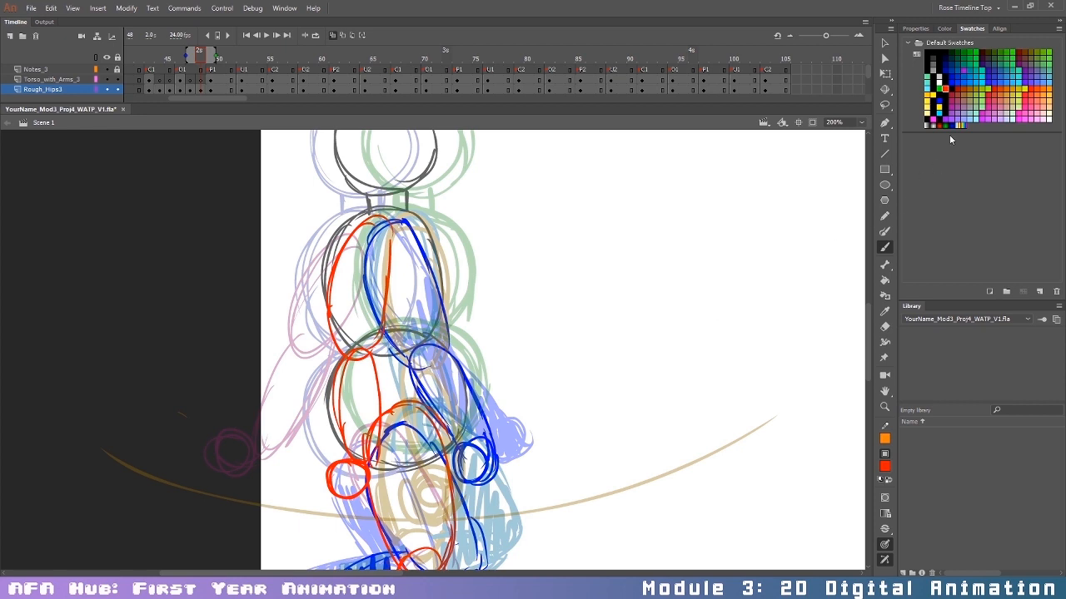
# Step: Shade the blue forearm, hand and thigh on frame 48 with scribbled blue strokes
pyautogui.click(940, 102)
pyautogui.moveTo(440, 320)
pyautogui.mouseDown()
pyautogui.moveTo(476, 433)
pyautogui.moveTo(466, 458)
pyautogui.moveTo(482, 481)
pyautogui.moveTo(470, 466)
pyautogui.mouseUp()
pyautogui.moveTo(868, 324); pyautogui.dragTo(868, 366)
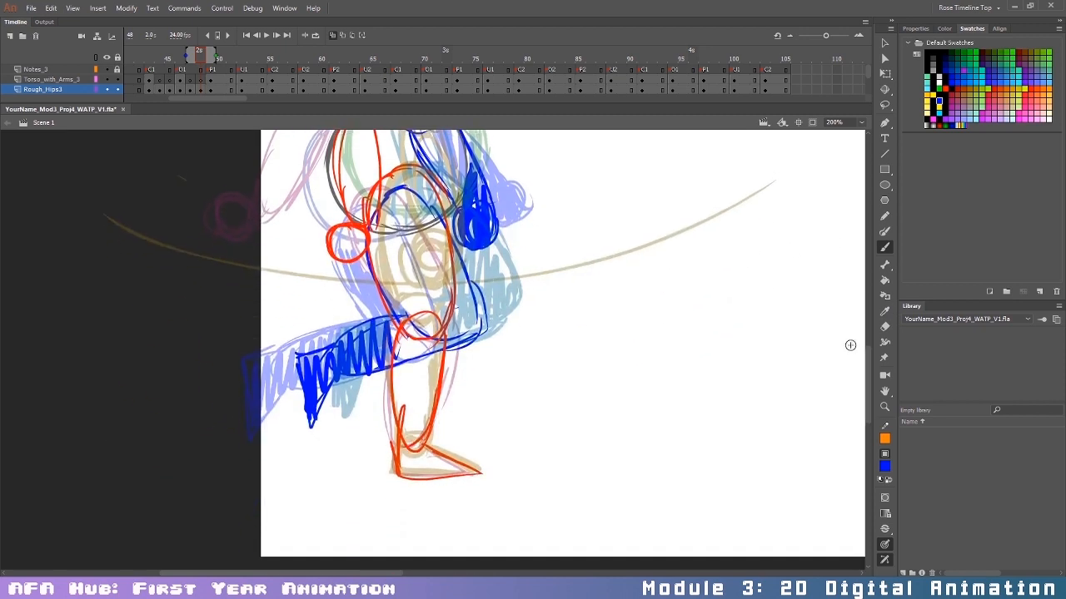
pyautogui.moveTo(463, 248)
pyautogui.mouseDown()
pyautogui.moveTo(456, 311)
pyautogui.moveTo(471, 339)
pyautogui.mouseUp()
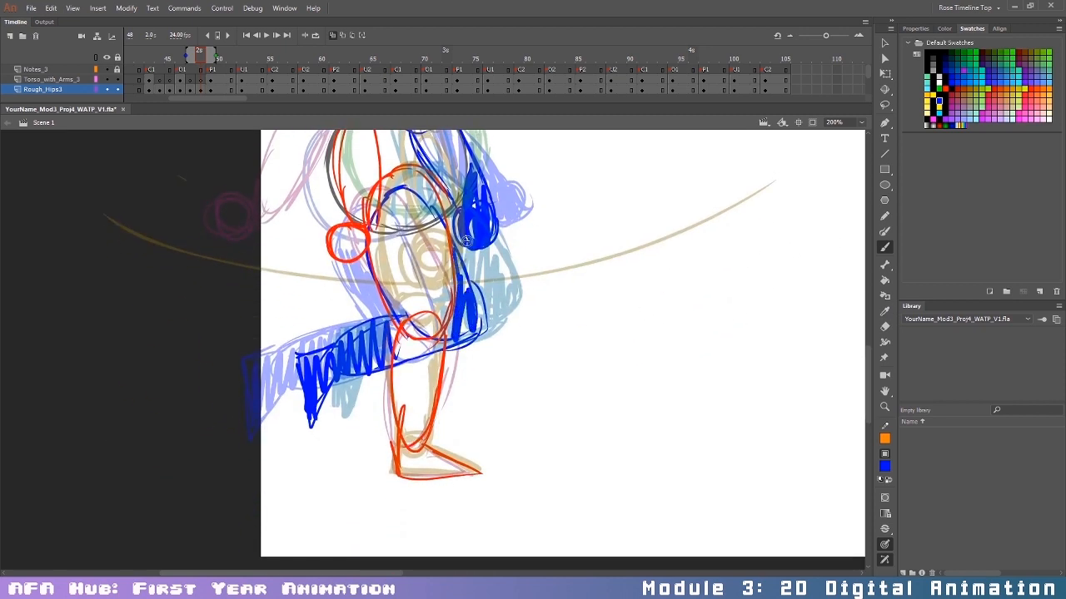
# Step: Play frames 43 to 49 in a loop at 100% view to check the new in-betweens, then turn looping off
pyautogui.click(315, 35)
pyautogui.moveTo(573, 54); pyautogui.dragTo(213, 54)
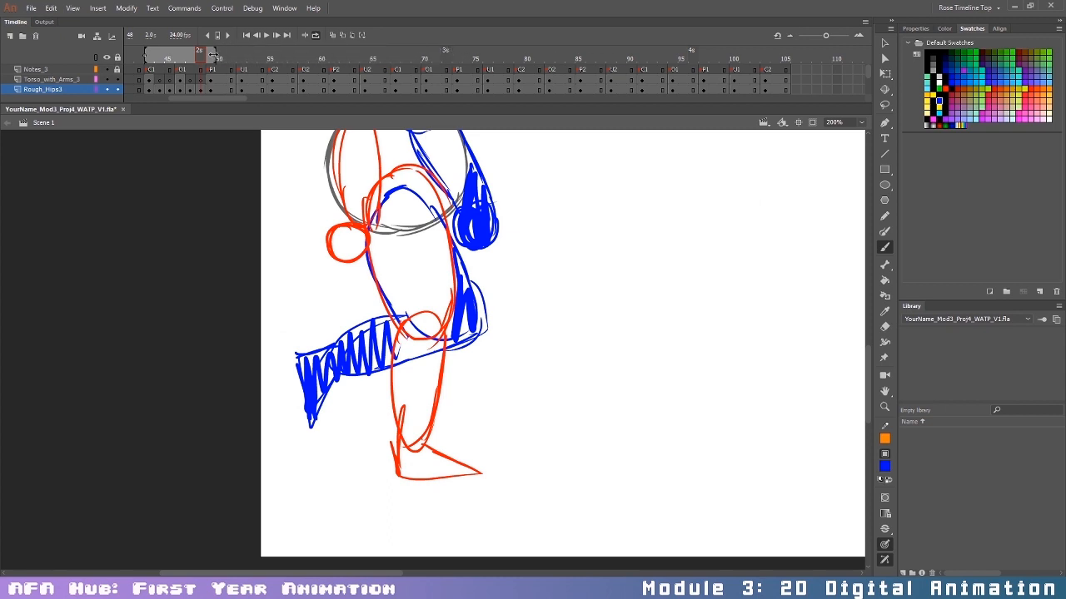
pyautogui.hotkey('ctrl', '1')
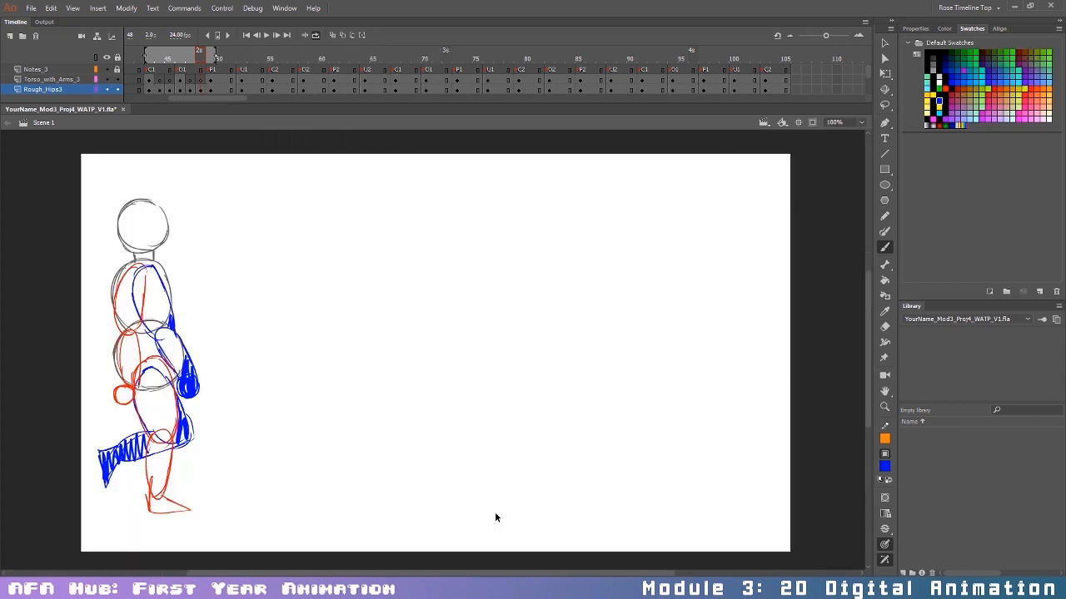
pyautogui.click(266, 36)
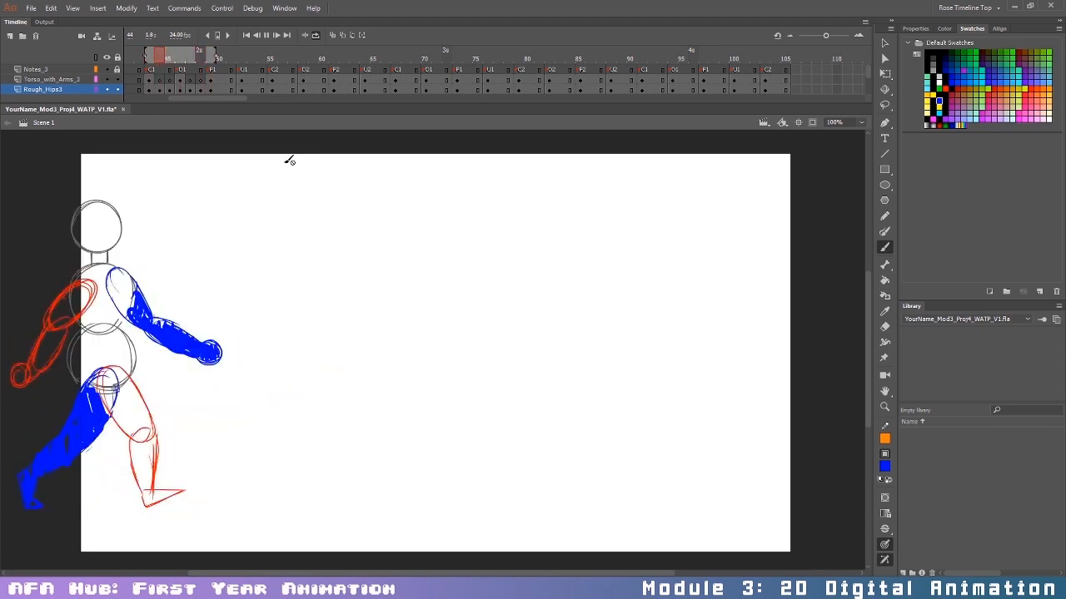
pyautogui.click(315, 35)
# Step: Scrub through the walk from the first C1 pose to frame 105 and bring the final pose into view
pyautogui.click(166, 60)
pyautogui.moveTo(163, 61); pyautogui.dragTo(355, 83)
pyautogui.moveTo(150, 79); pyautogui.dragTo(787, 68)
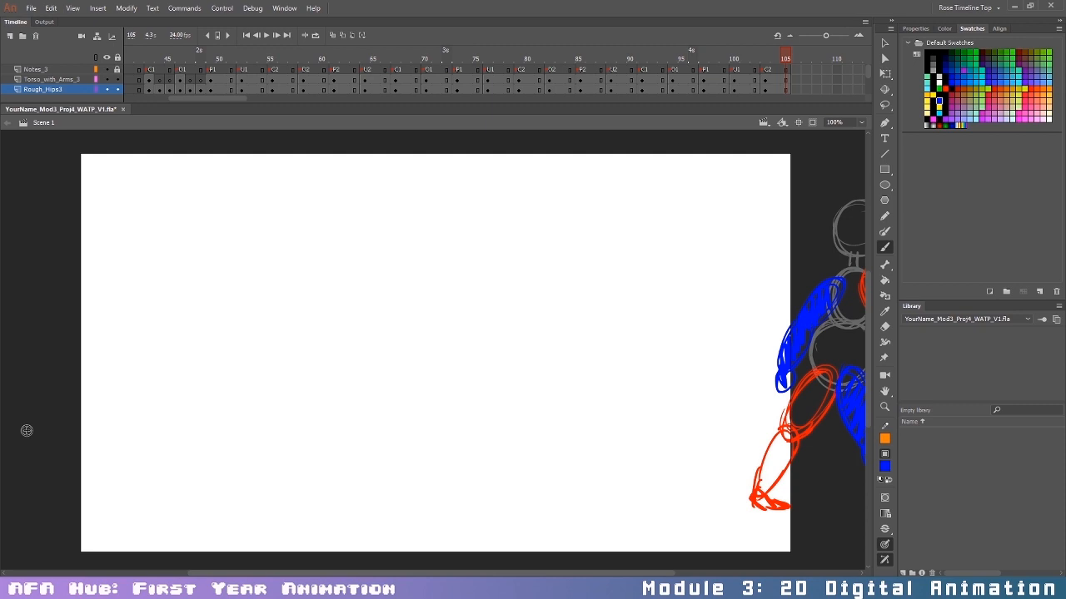
pyautogui.moveTo(481, 572)
pyautogui.mouseDown()
pyautogui.moveTo(651, 574)
pyautogui.moveTo(440, 575)
pyautogui.moveTo(528, 575)
pyautogui.moveTo(516, 574)
pyautogui.mouseUp()
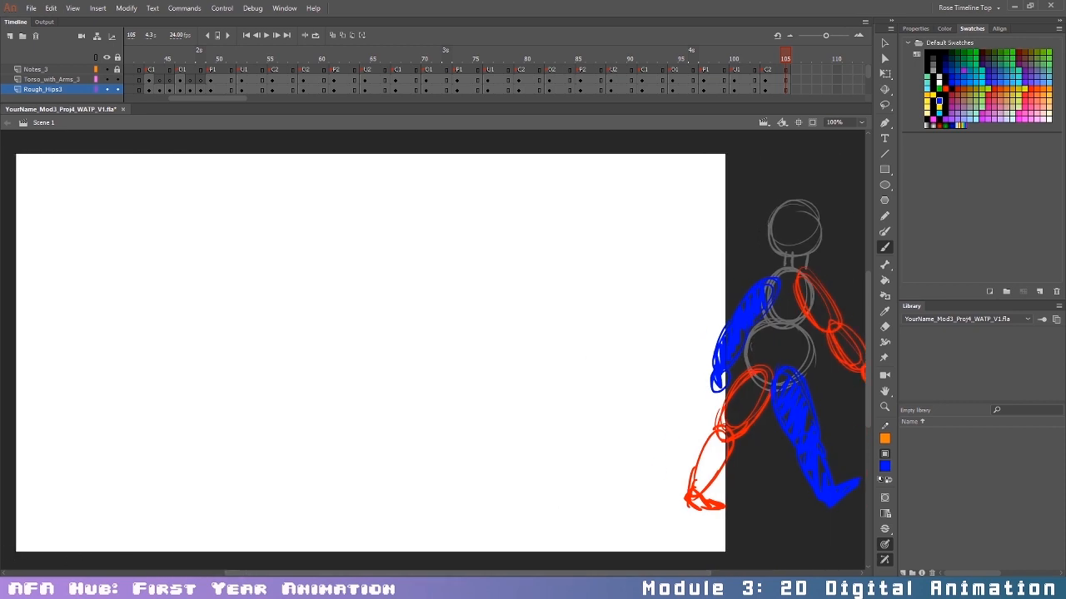